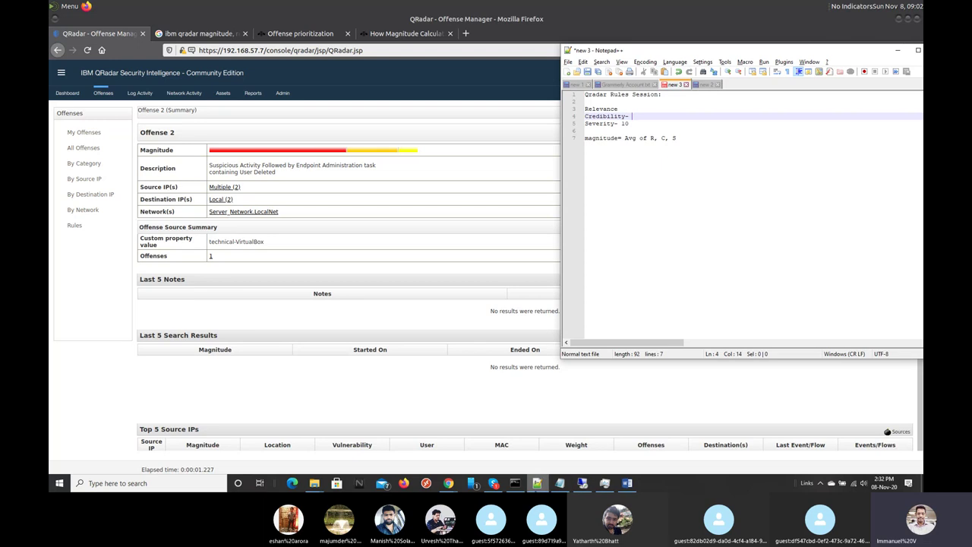
Restore the Notepad++ notes beside QRadar, enter Credibility 3, and move to the Relevance line
double_click(770, 44)
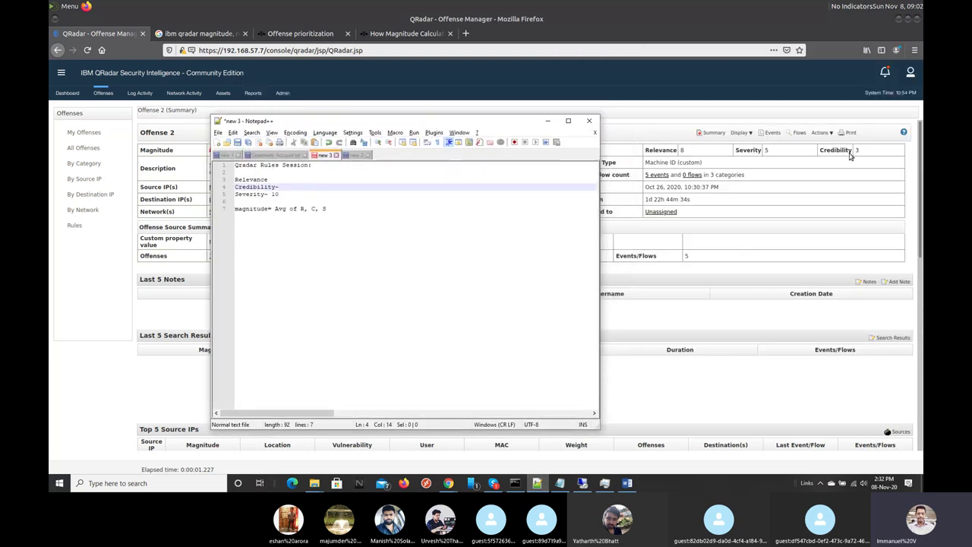
type("3")
left_click(331, 179)
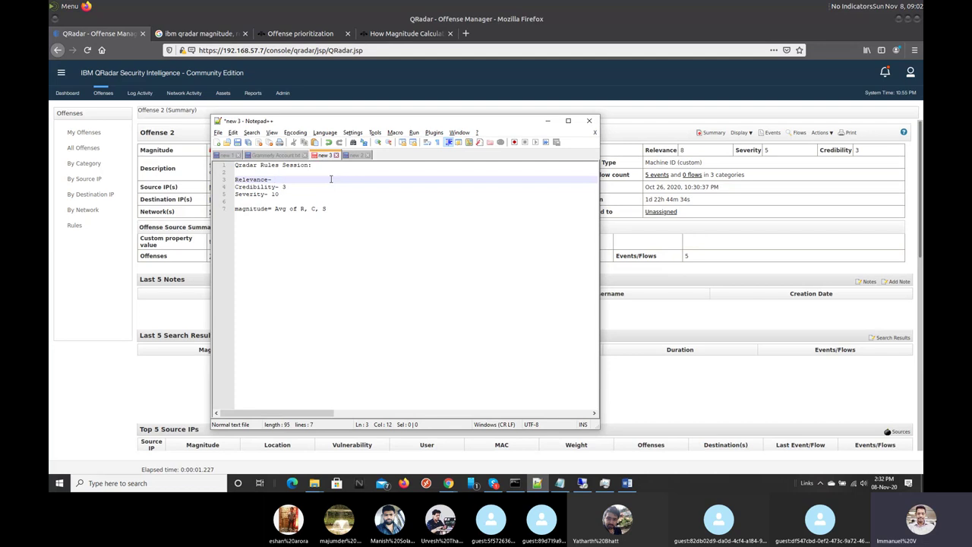
Read the Offense prioritization docs, then return to QRadar's Offense 2 summary
left_click(316, 36)
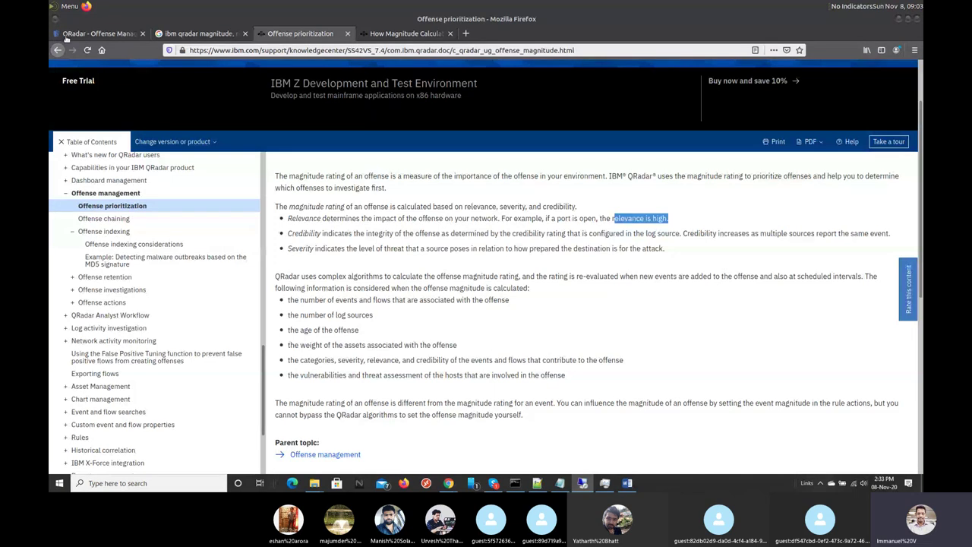
left_click(99, 34)
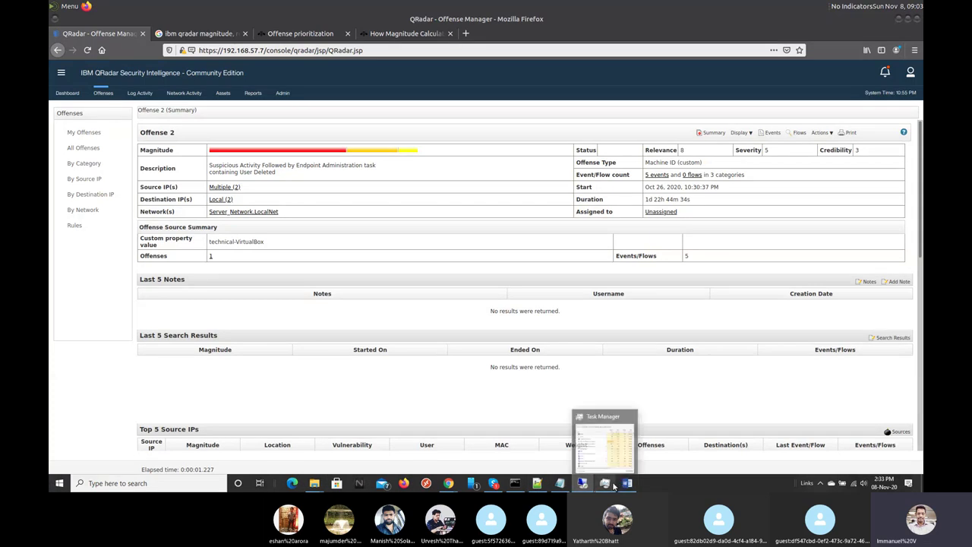
Bring the notes forward and enter Relevance 8
mouse_move(566, 485)
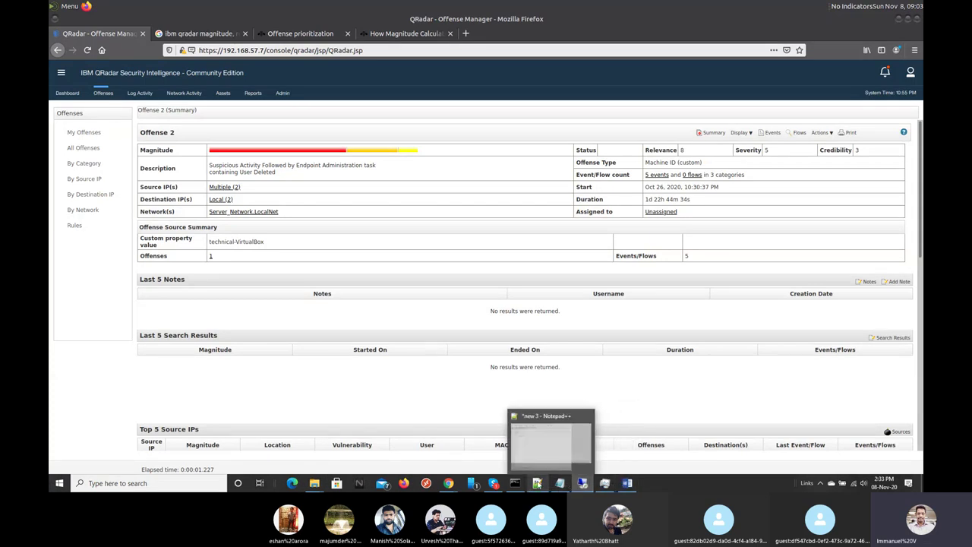
left_click(537, 483)
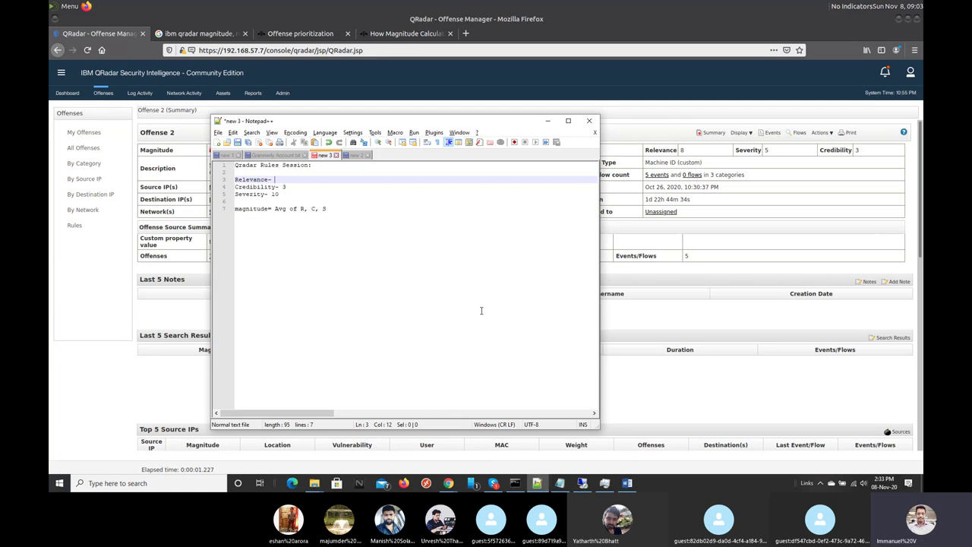
type("8")
Add two blank lines below the magnitude formula in the notes
left_click(275, 209)
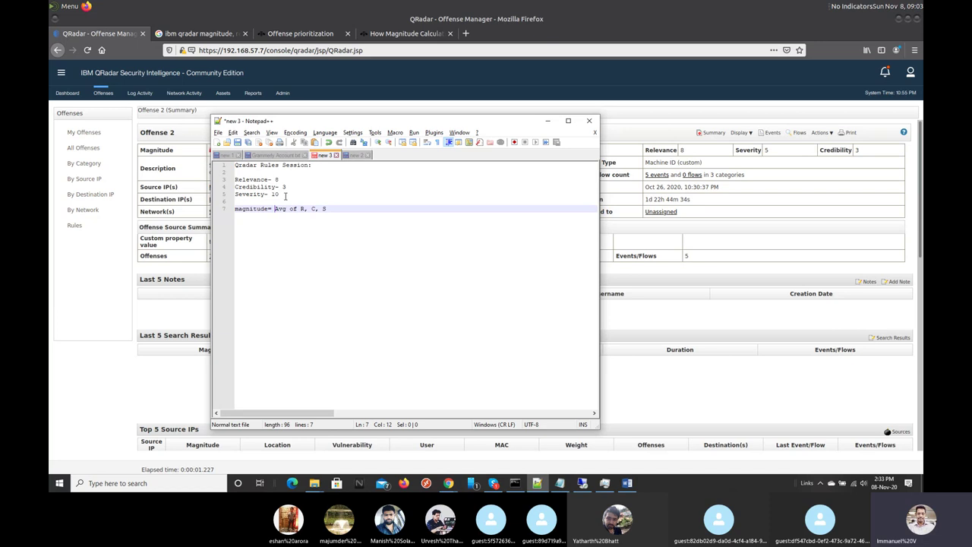
left_click(370, 211)
key("Return")
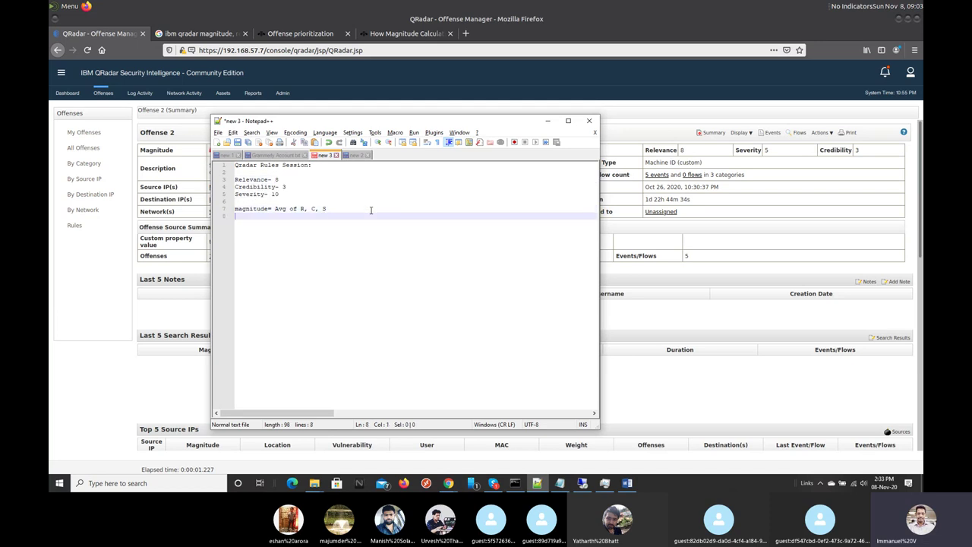
key("Return")
left_click(159, 483)
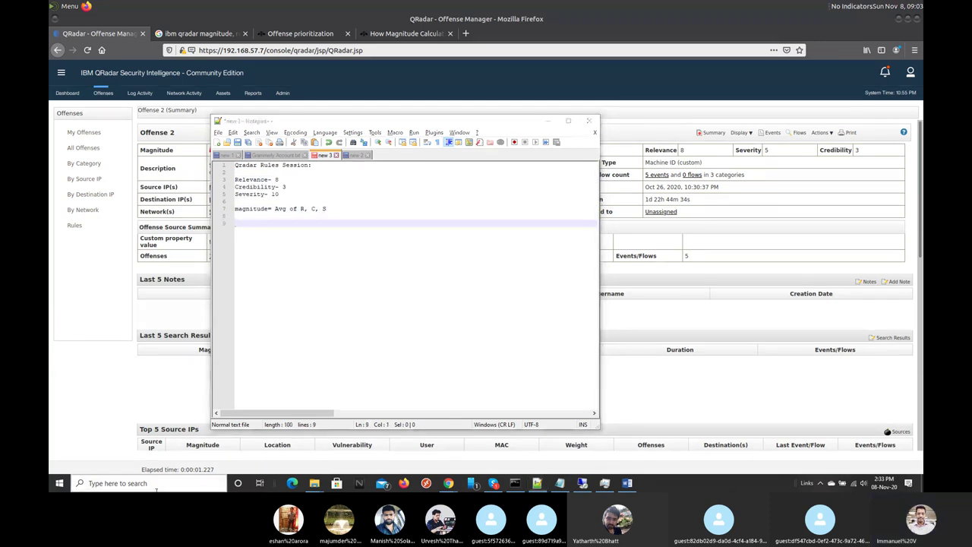
mouse_move(160, 487)
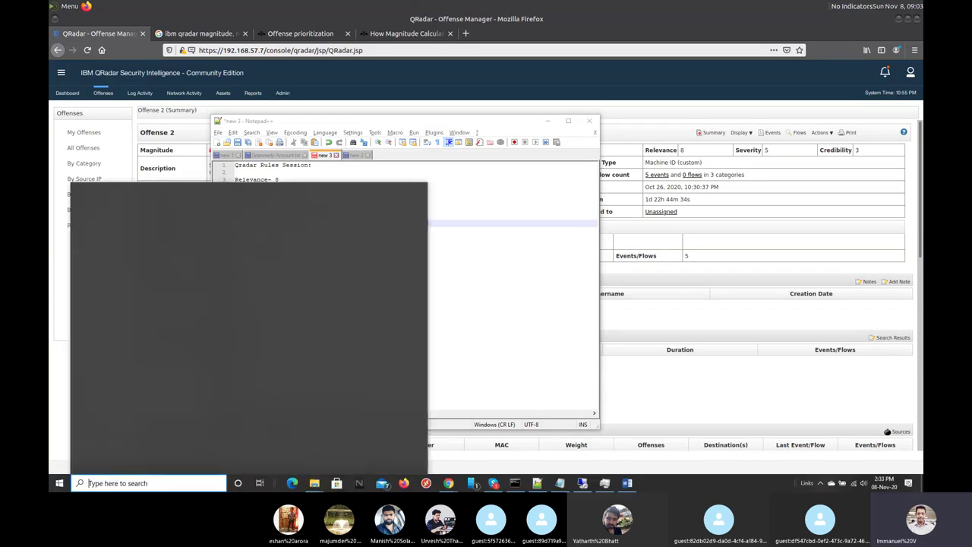
Launch Calculator via 'calc', total 8 + 3 + 10, then close it
type("calc")
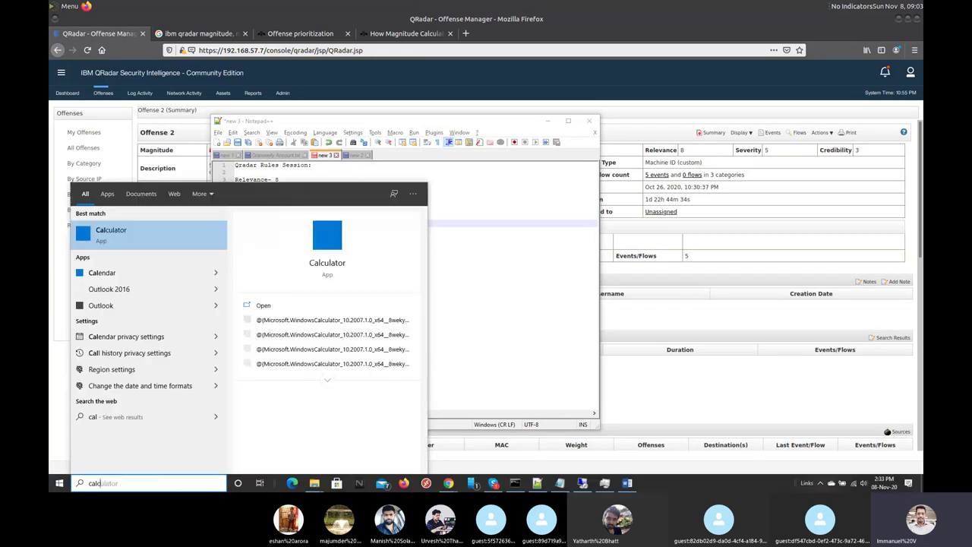
key("Return")
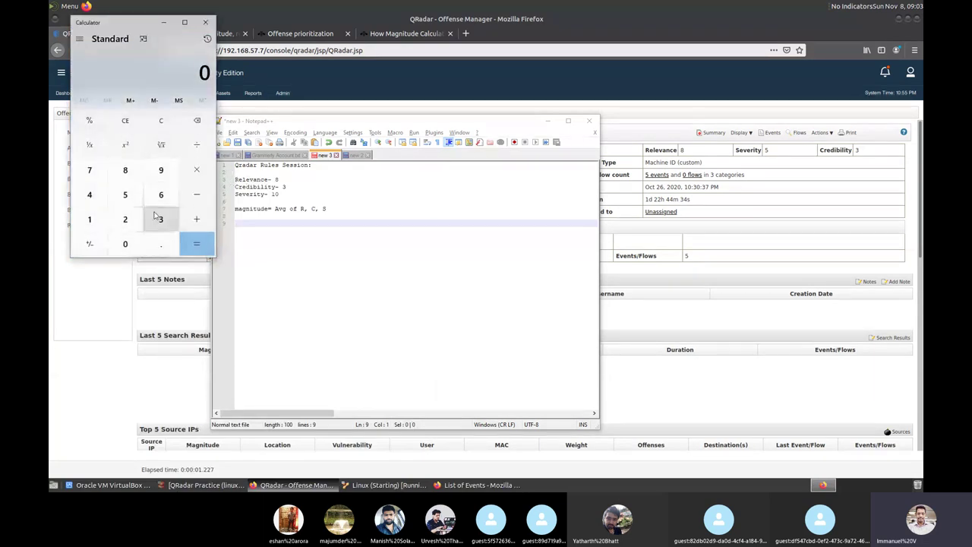
left_click(126, 170)
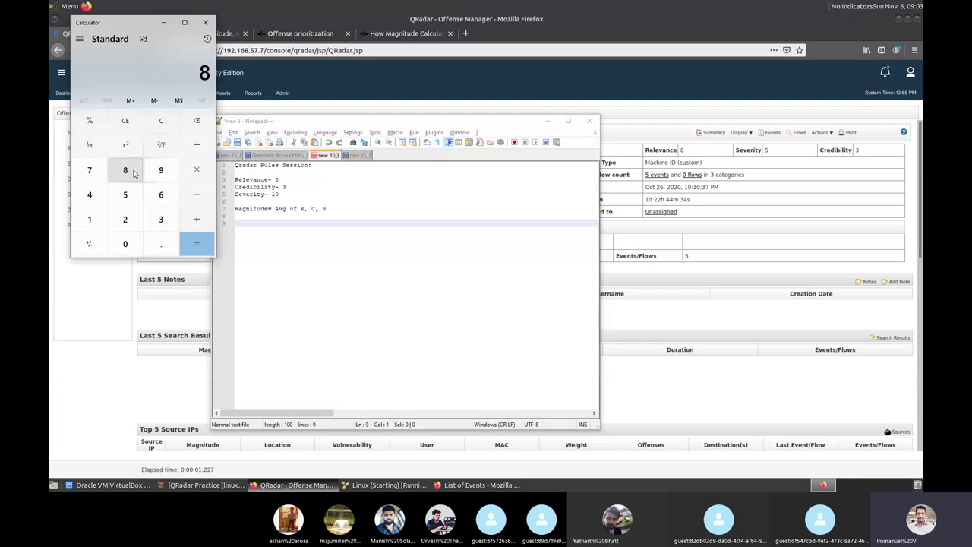
left_click(196, 219)
left_click(161, 219)
left_click(196, 219)
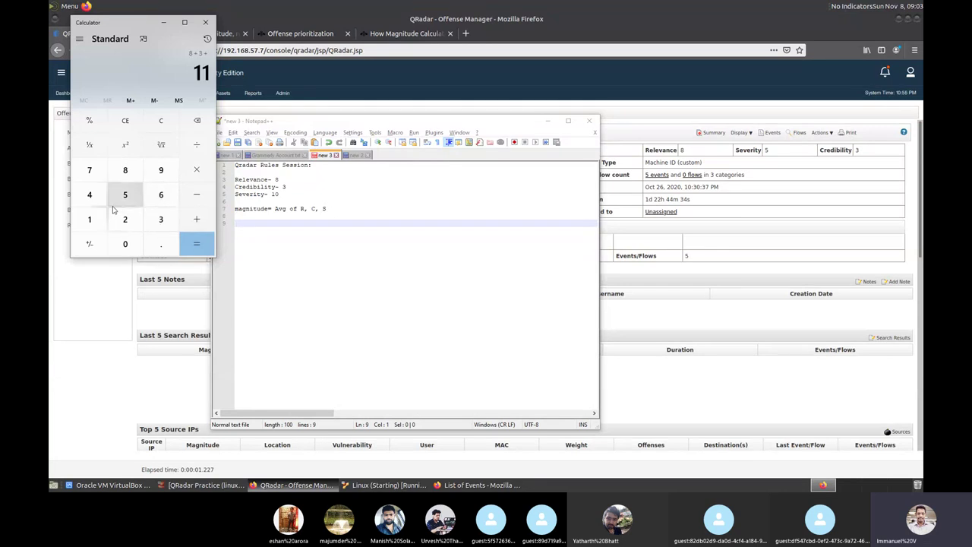
left_click(90, 219)
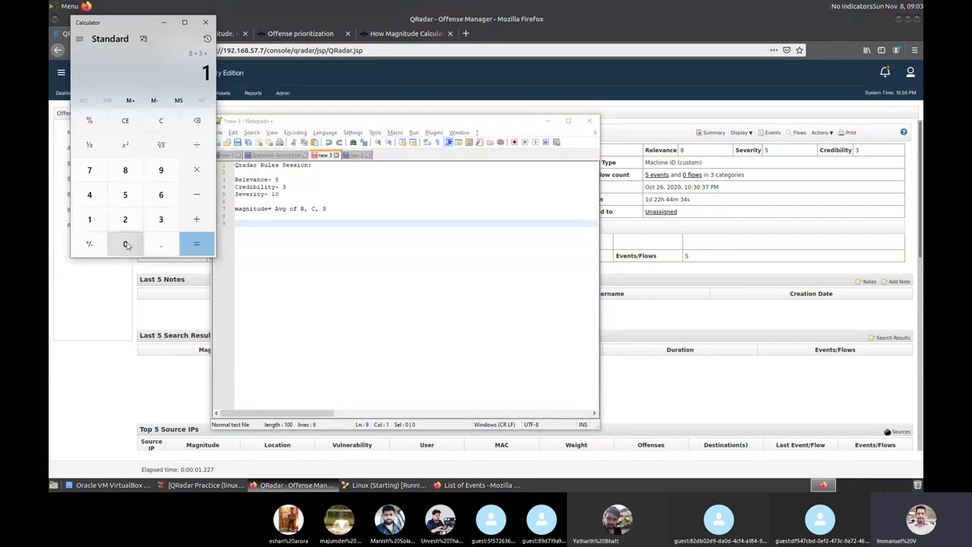
left_click(125, 244)
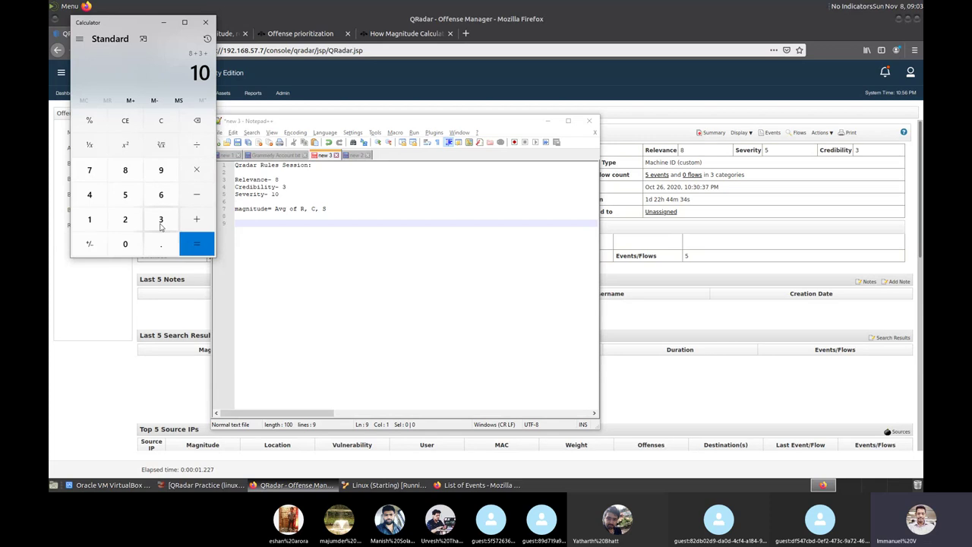
left_click(196, 244)
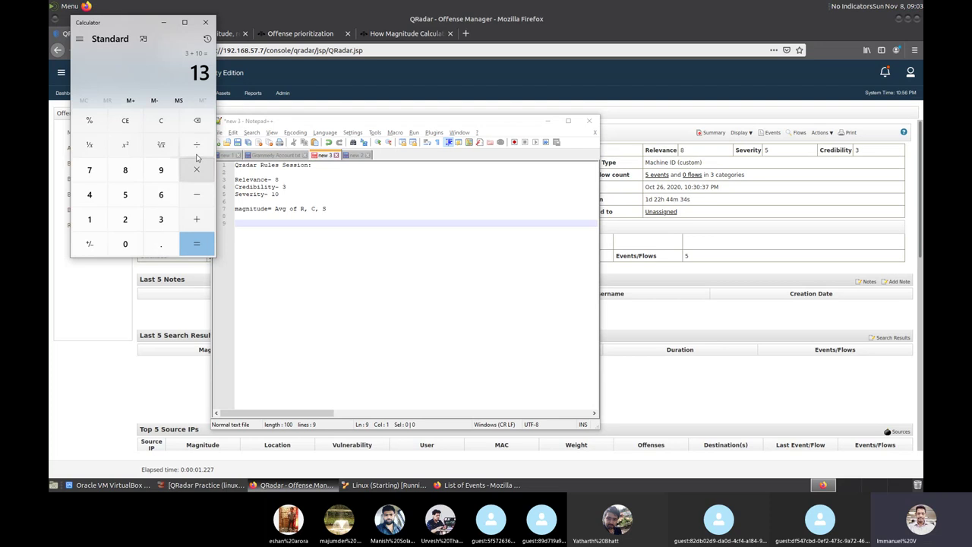
key("alt+F4")
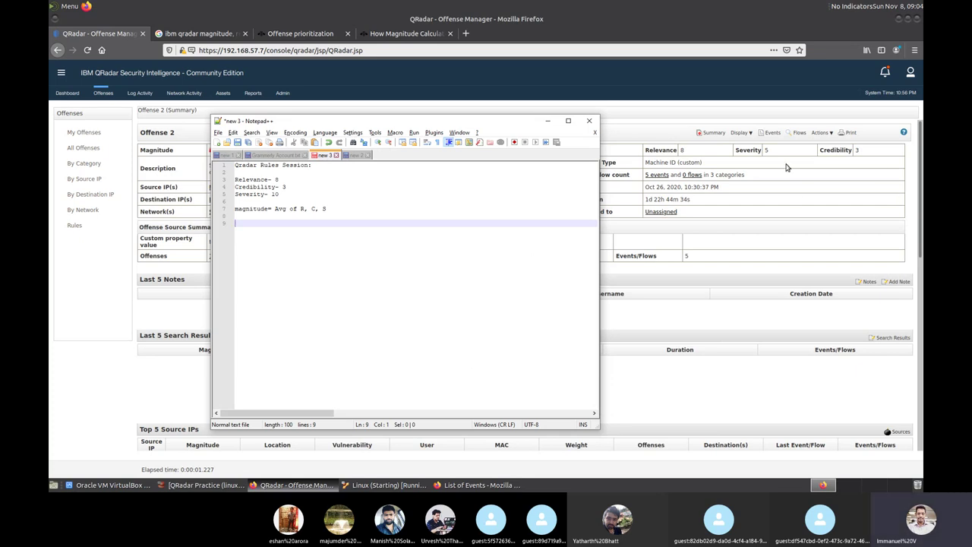
Correct the notes' Severity from 10 to 5 and restore the remote session to a window
left_click(276, 195)
double_click(277, 195)
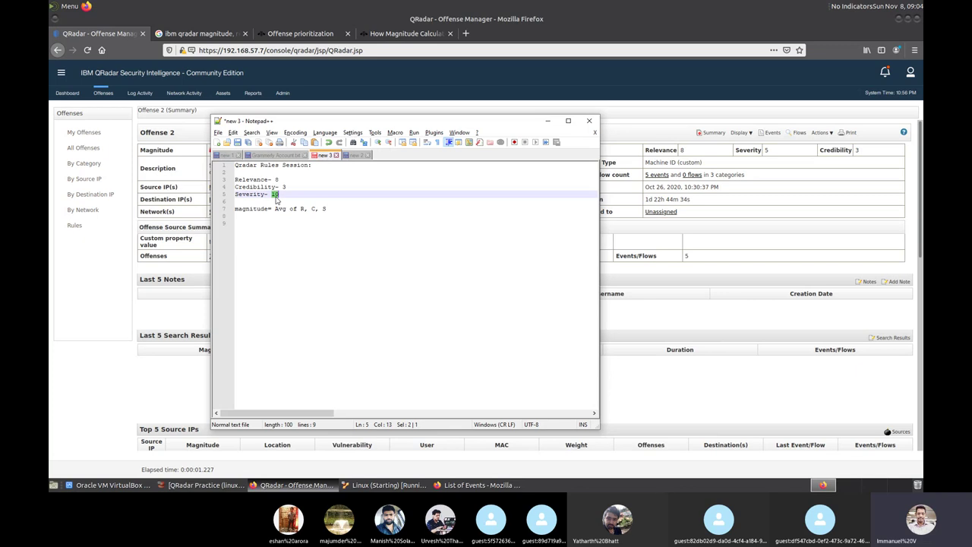
type("5")
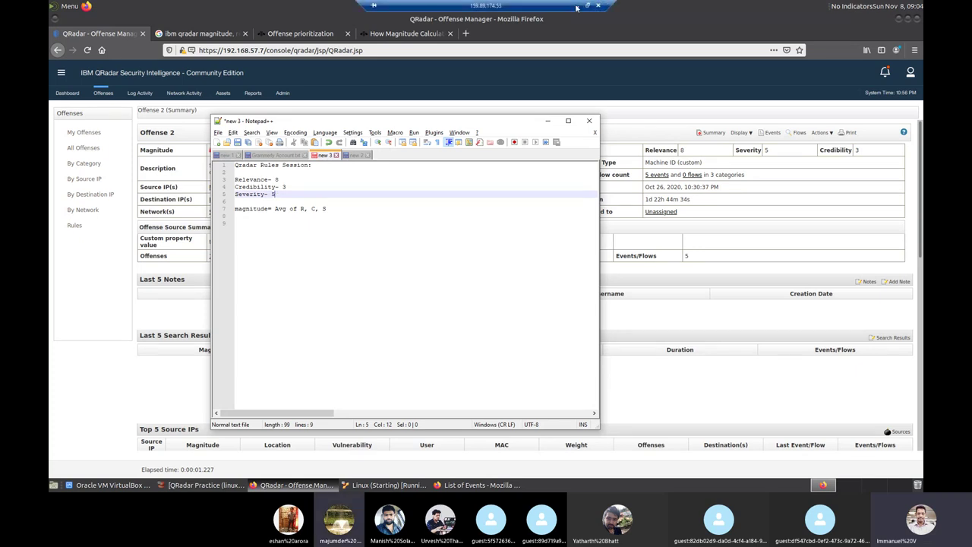
left_click(586, 6)
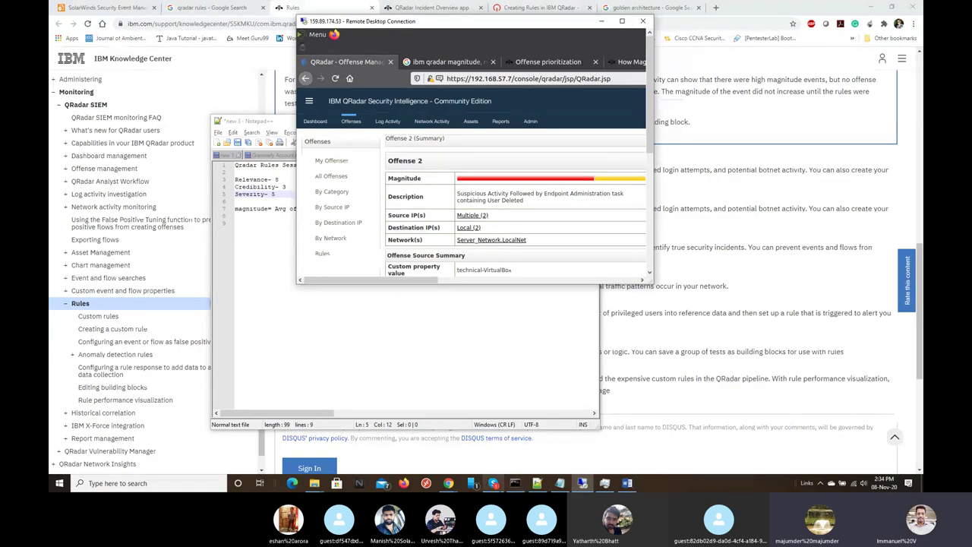
Check the Skype call, then bring the remote QRadar session back full screen
left_click(494, 483)
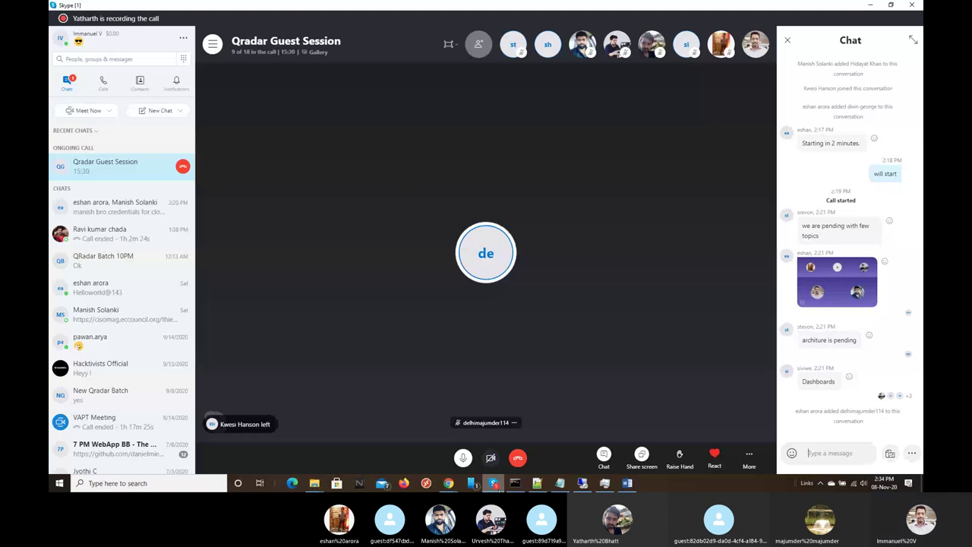
left_click(582, 483)
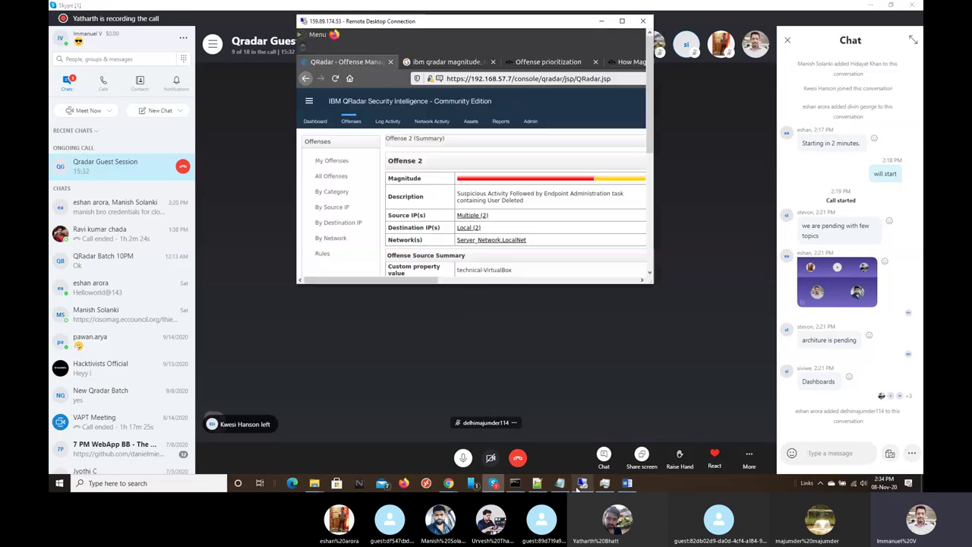
left_click(621, 22)
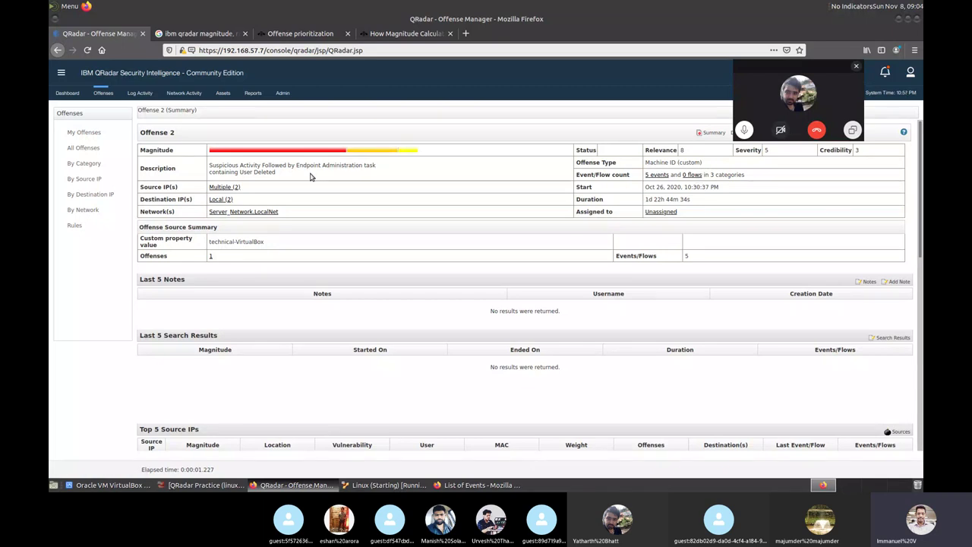
scroll(310, 177, "down", 1)
scroll(309, 177, "down", 2)
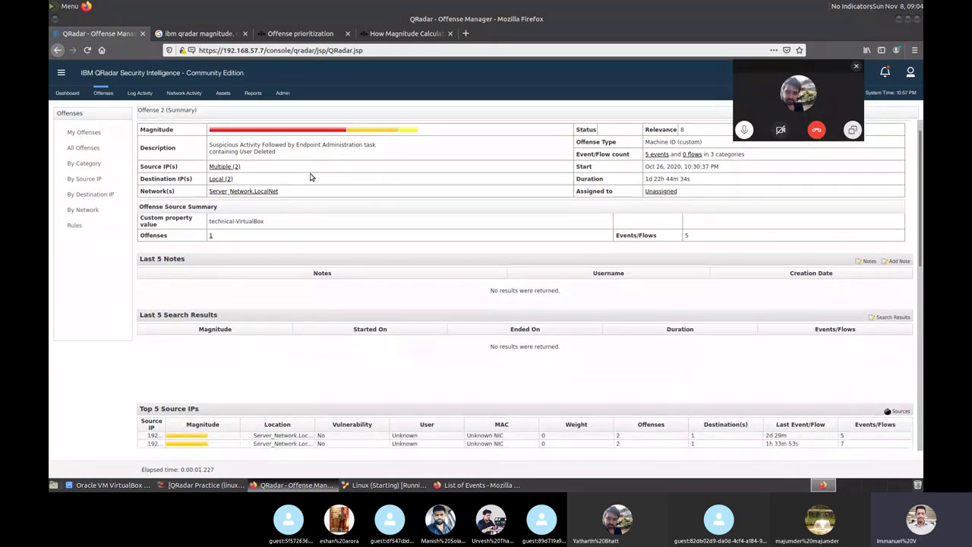
scroll(310, 177, "down", 3)
scroll(310, 176, "down", 2)
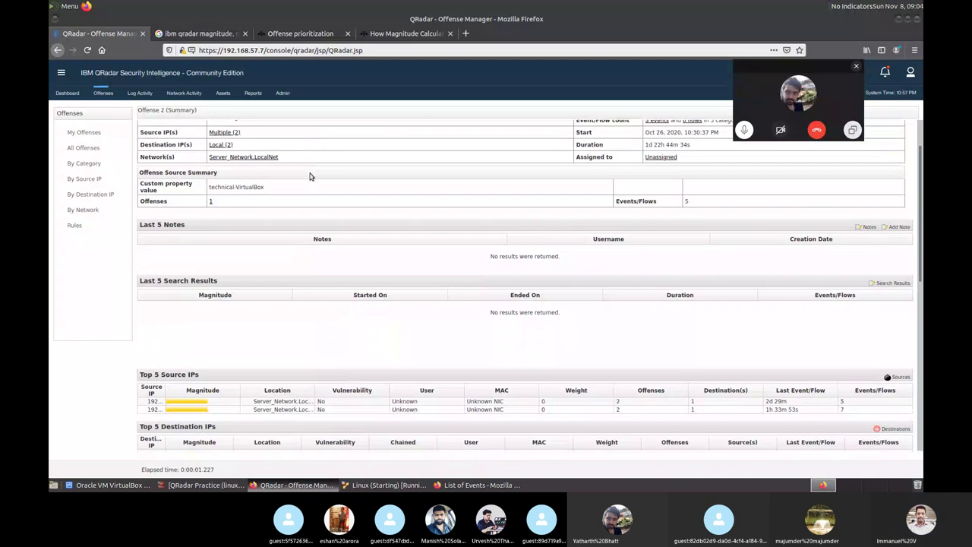
scroll(310, 177, "up", 8)
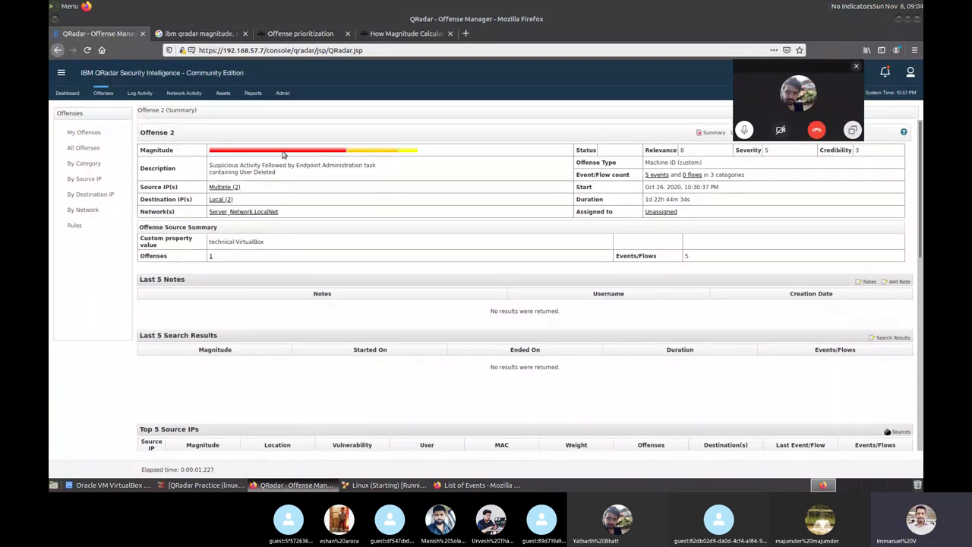
mouse_move(283, 154)
mouse_move(318, 155)
scroll(440, 169, "down", 1)
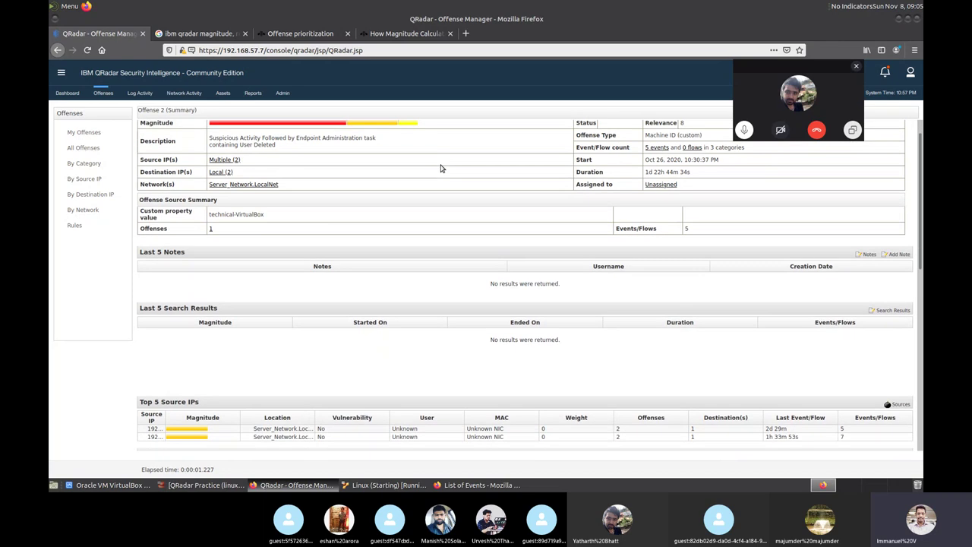
scroll(441, 169, "down", 1)
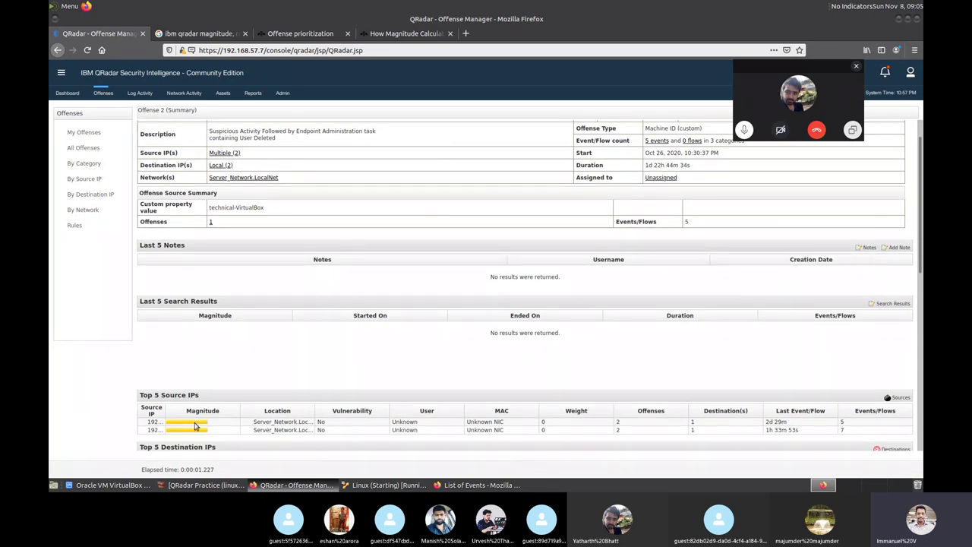
scroll(195, 426, "down", 1)
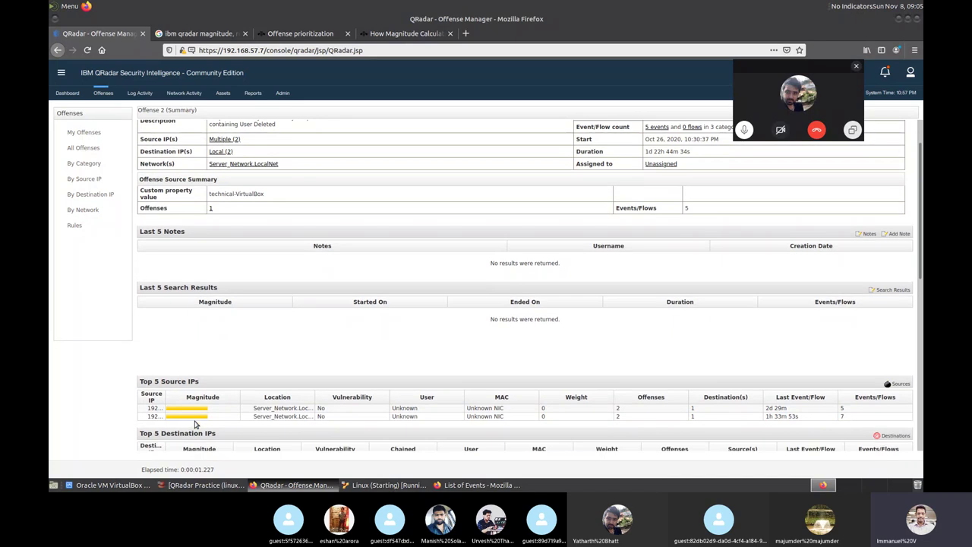
scroll(195, 426, "down", 1)
scroll(186, 391, "down", 2)
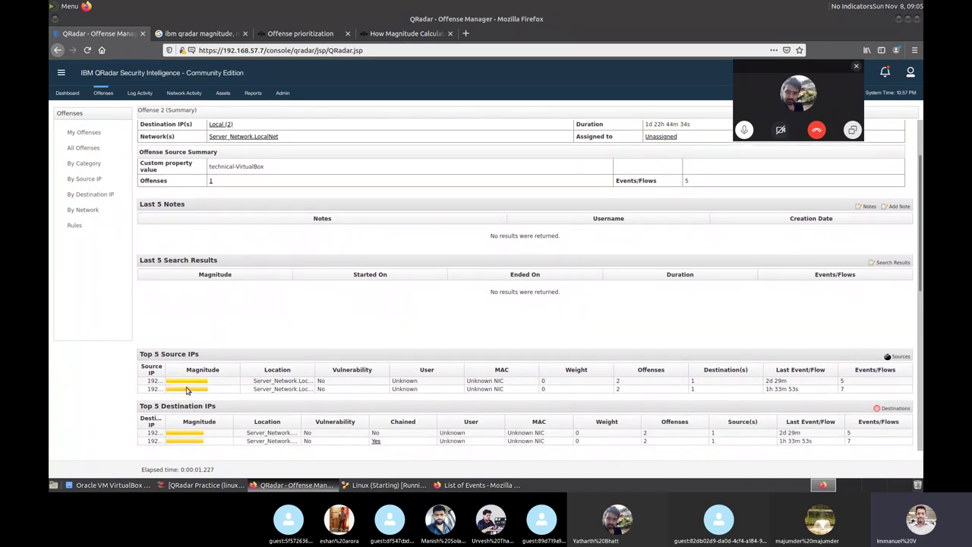
scroll(186, 390, "down", 3)
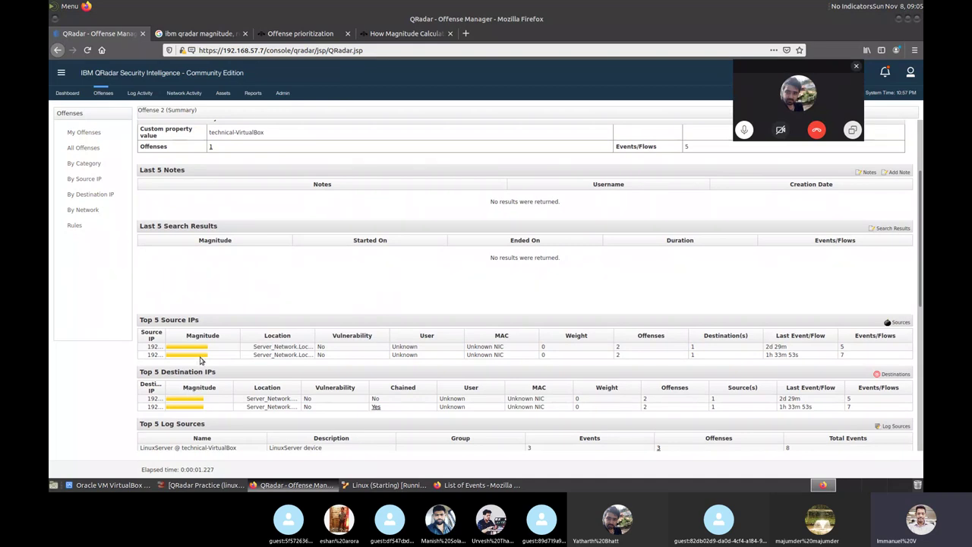
mouse_move(202, 361)
scroll(202, 361, "up", 5)
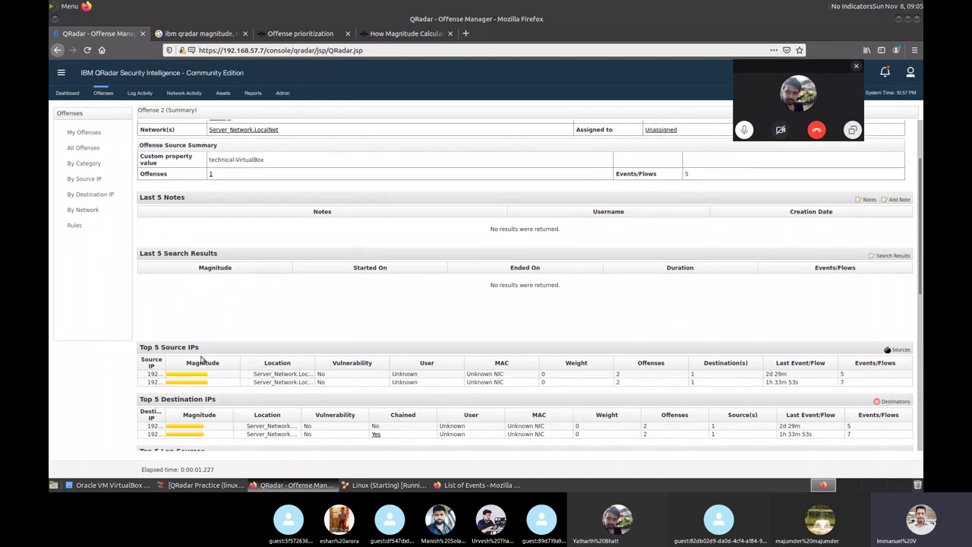
scroll(202, 359, "up", 2)
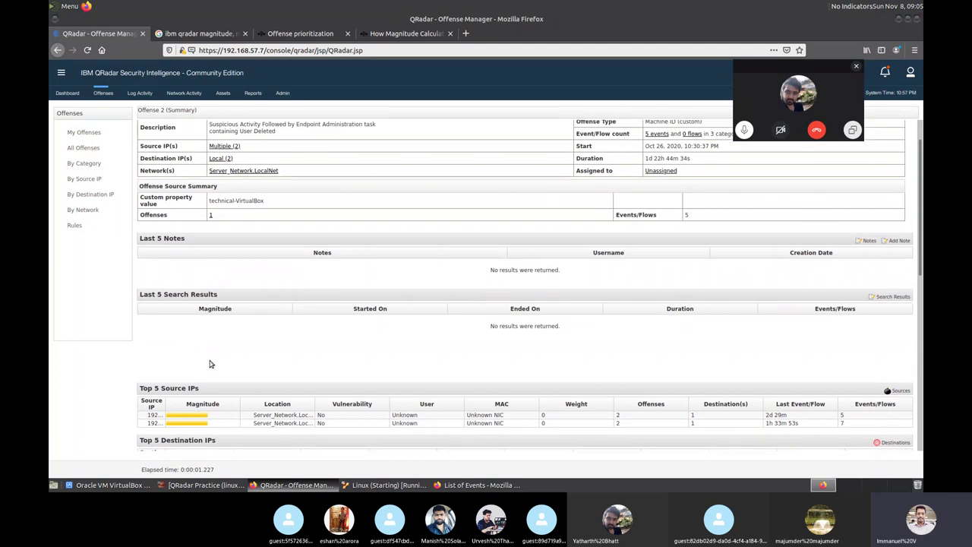
scroll(229, 361, "up", 3)
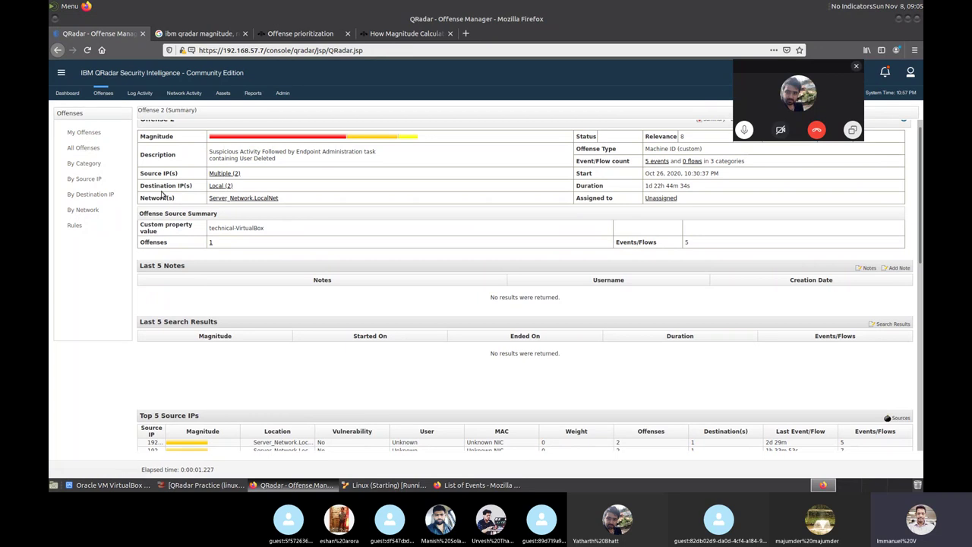
scroll(167, 195, "up", 2)
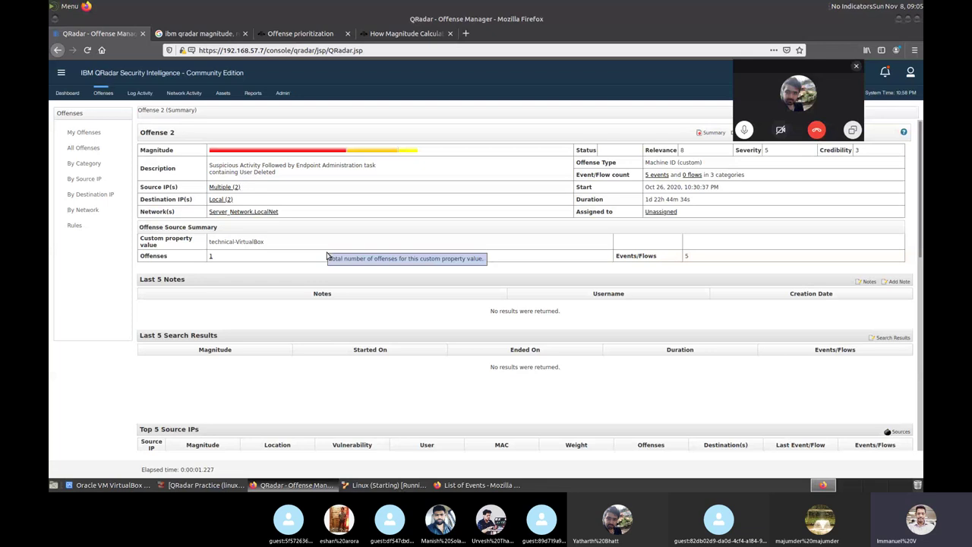
Scroll the Offense 2 summary down to Top 5 Annotations and back to the top
scroll(327, 256, "down", 1)
scroll(326, 256, "down", 3)
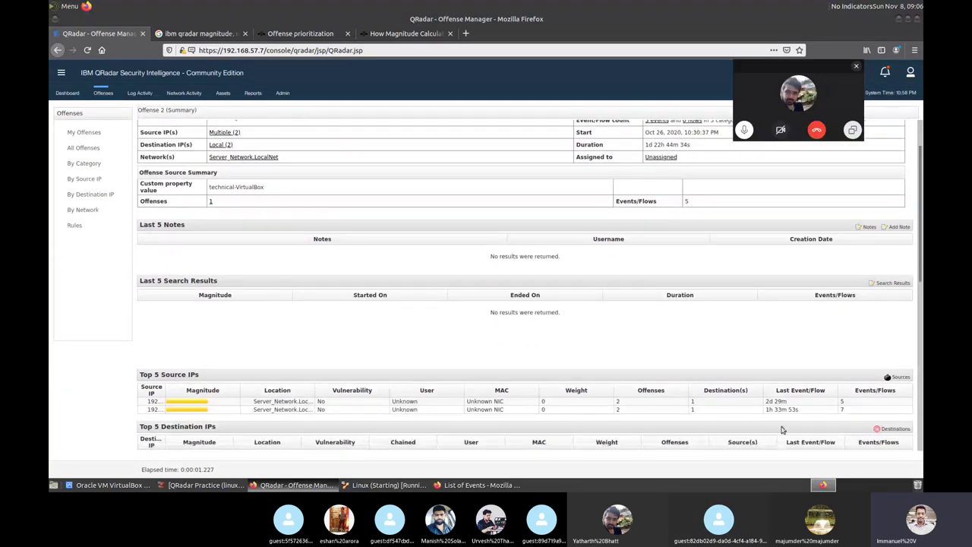
scroll(435, 377, "down", 1)
scroll(433, 375, "down", 3)
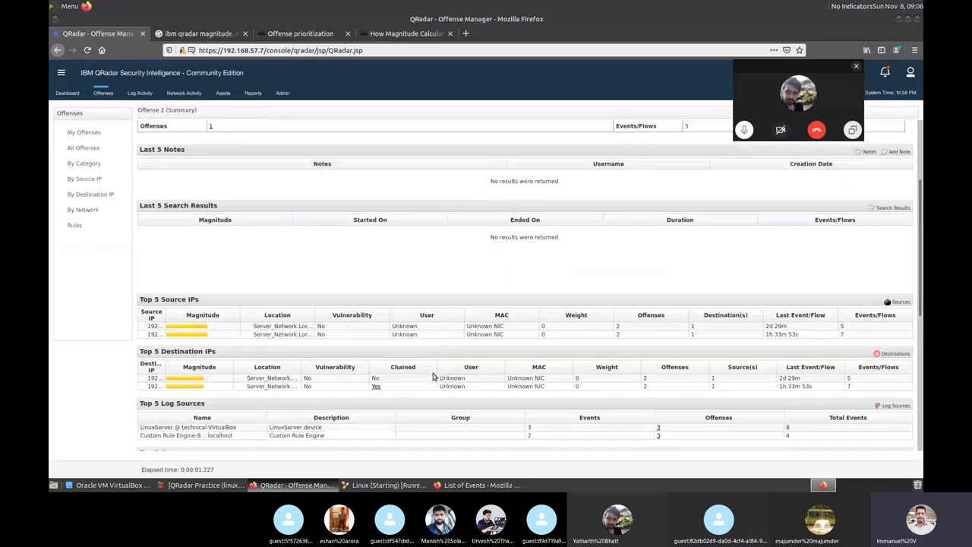
scroll(433, 375, "down", 6)
scroll(433, 375, "down", 5)
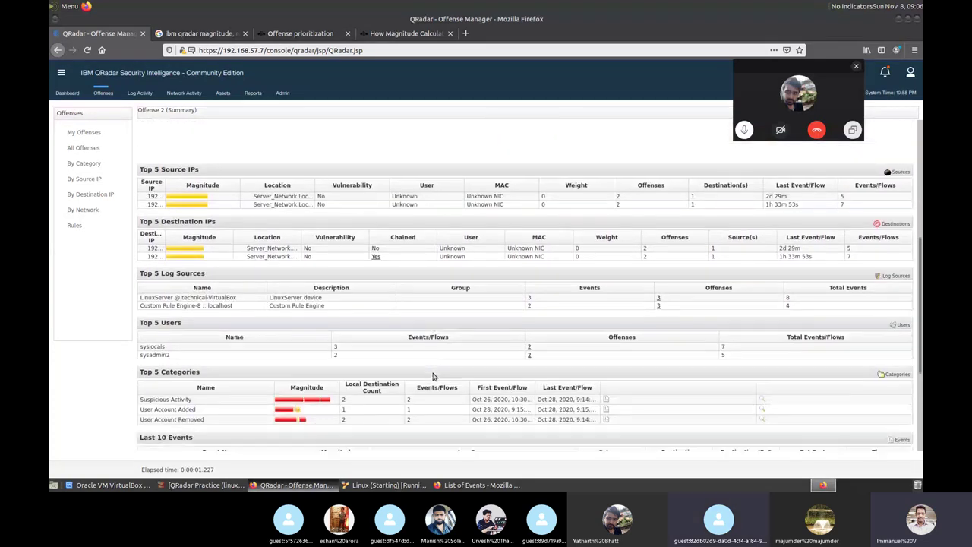
scroll(432, 375, "down", 3)
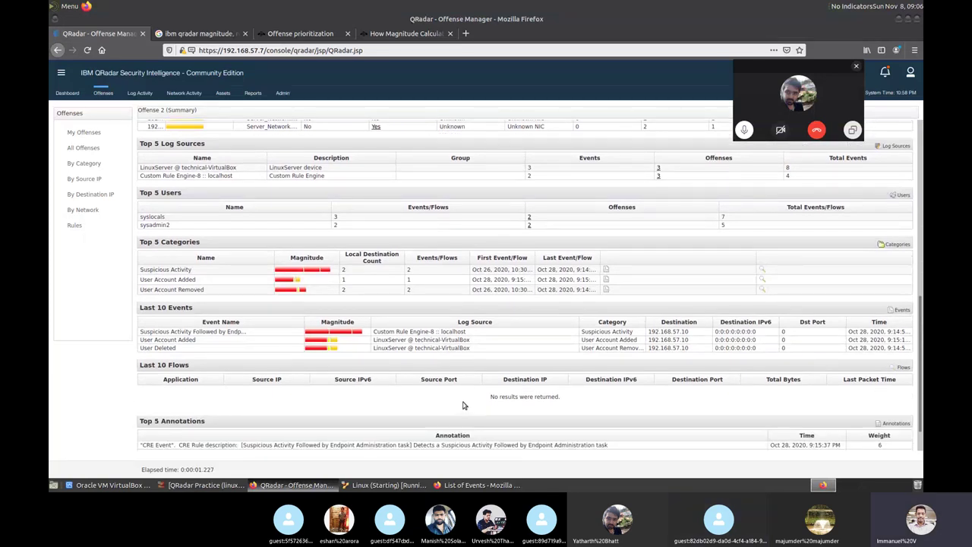
scroll(466, 399, "down", 2)
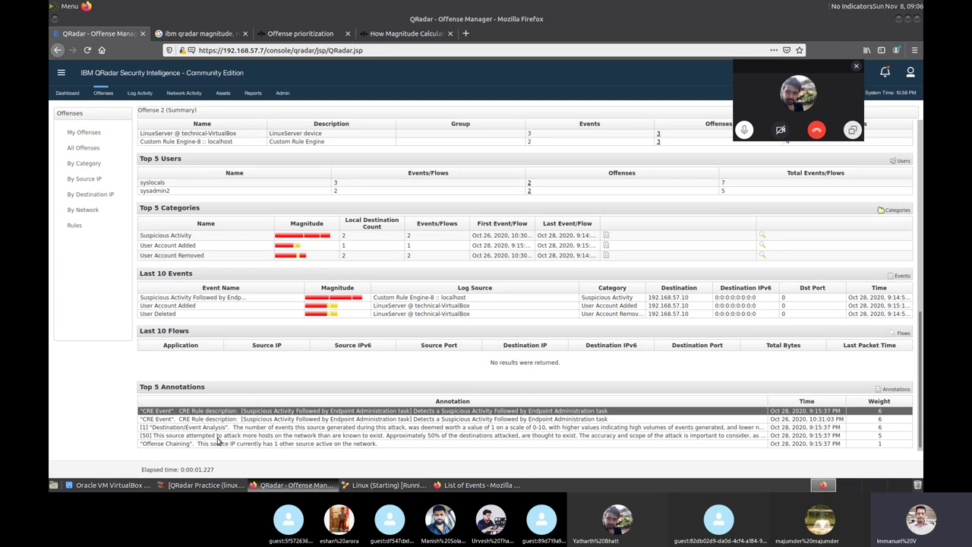
scroll(263, 420, "up", 1)
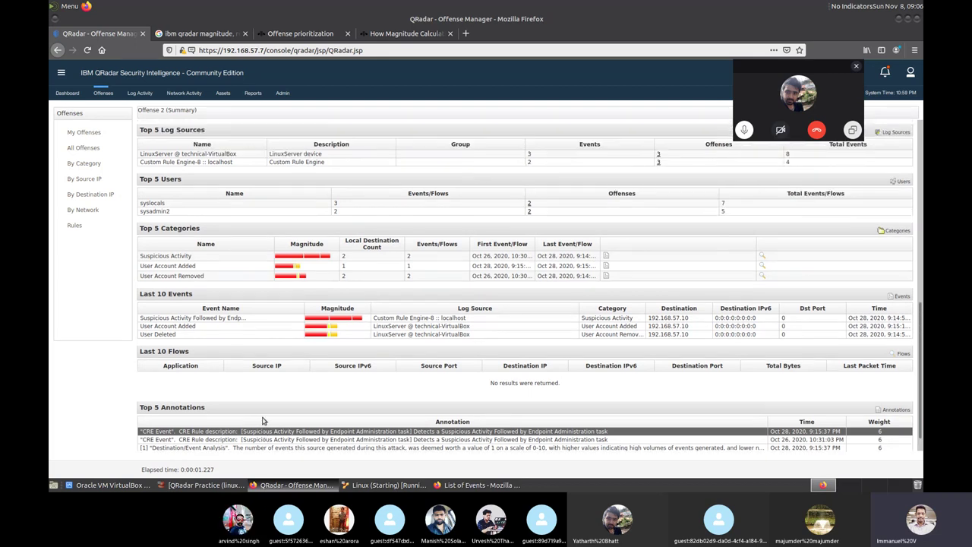
scroll(263, 420, "up", 1)
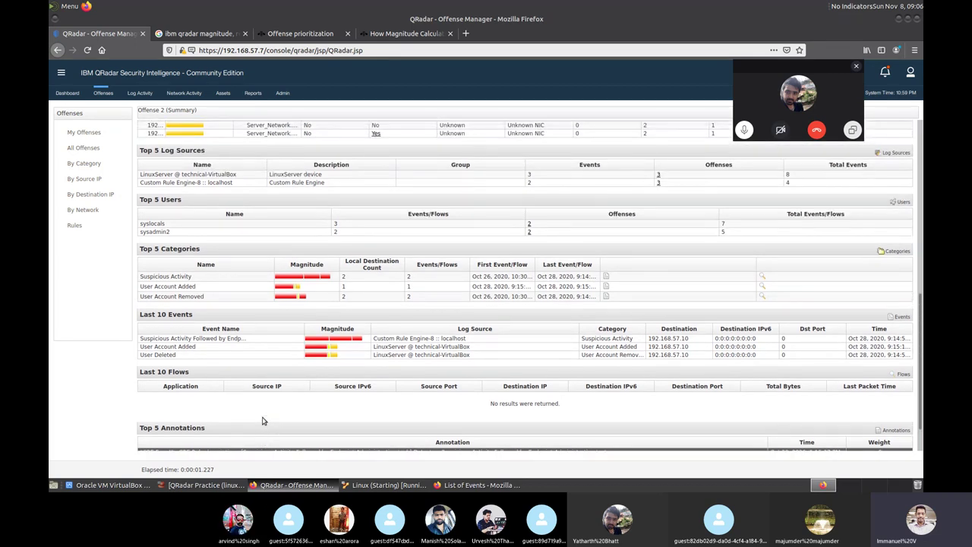
scroll(262, 421, "up", 1)
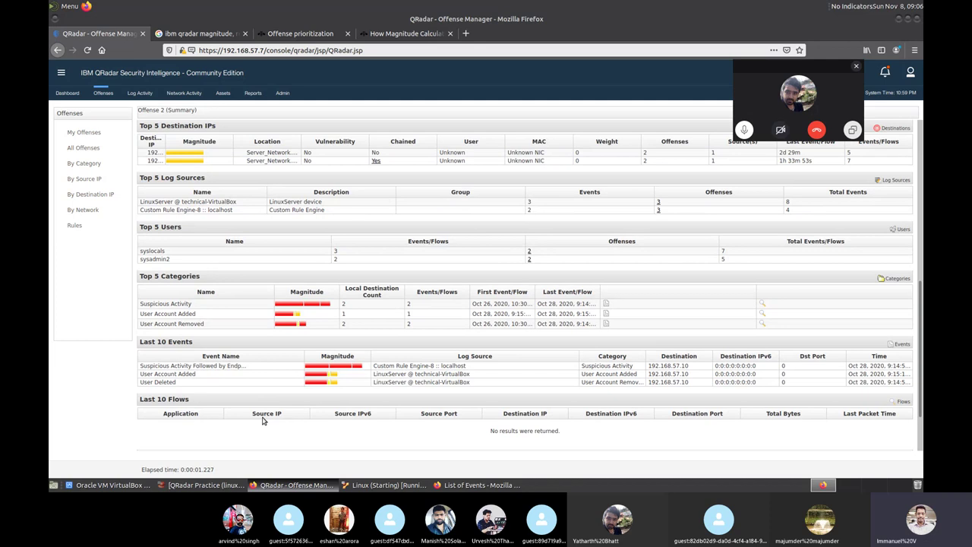
scroll(262, 421, "up", 1)
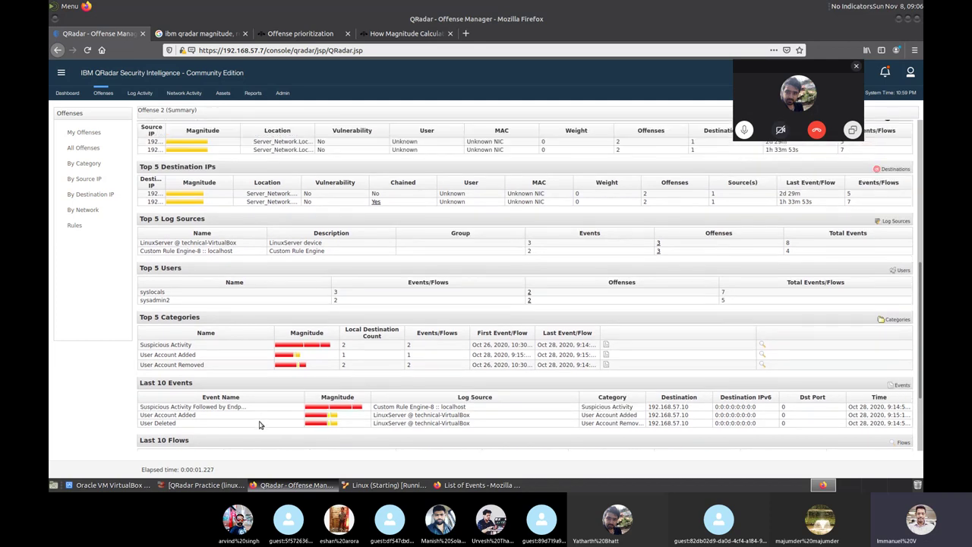
scroll(259, 424, "up", 1)
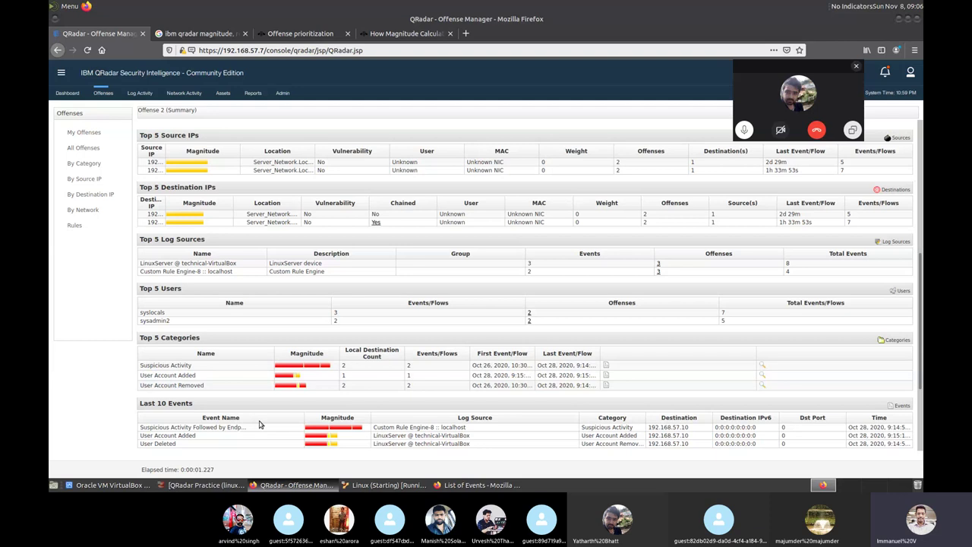
scroll(259, 425, "up", 1)
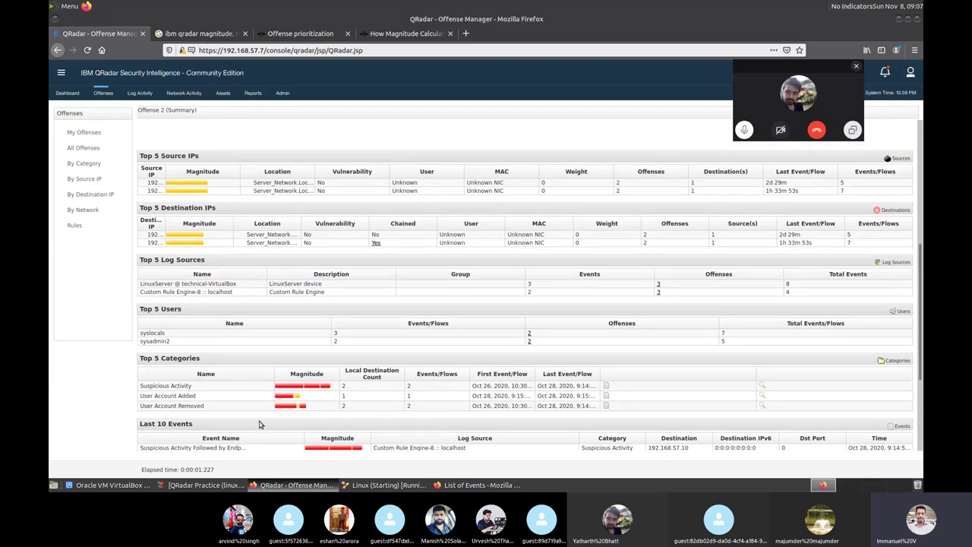
scroll(259, 425, "up", 1)
scroll(222, 372, "up", 1)
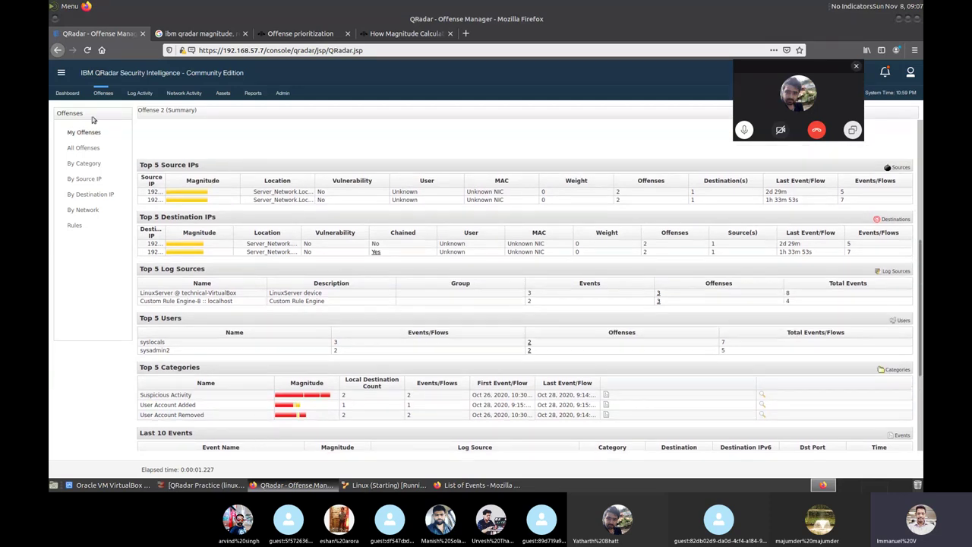
Open the Log Activity tab and look over the real-time events
left_click(140, 94)
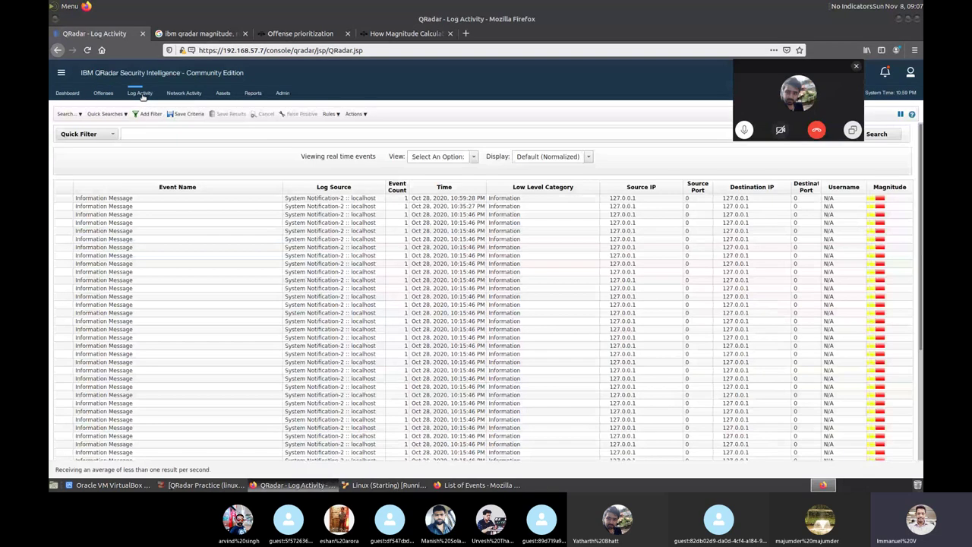
scroll(218, 221, "down", 2)
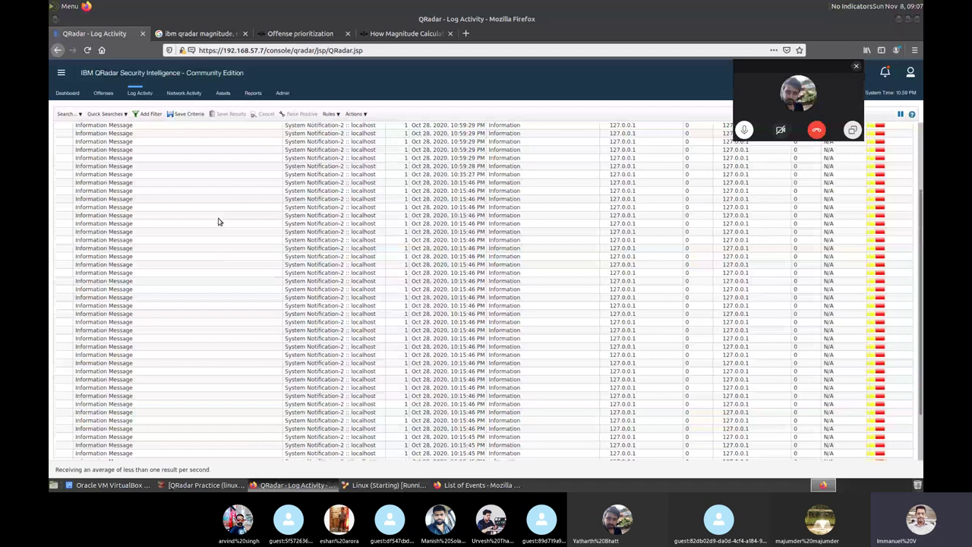
scroll(218, 221, "up", 2)
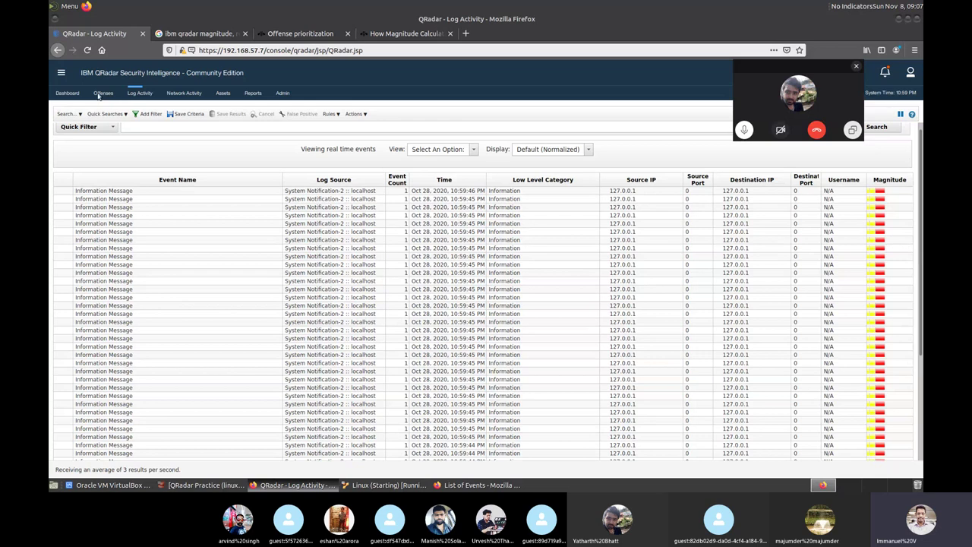
View Network Activity, then the Asset Profiles list showing asset 192.168.57.4
left_click(197, 98)
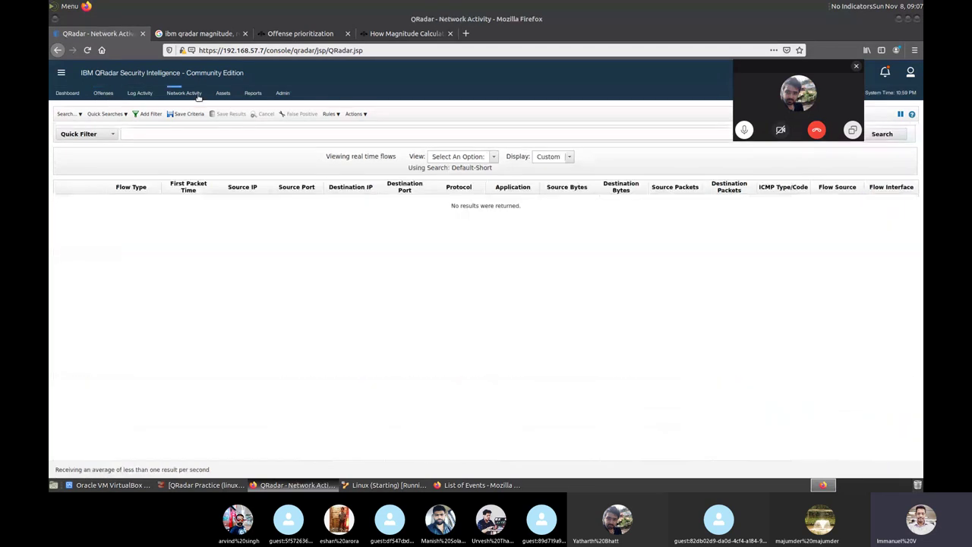
left_click(223, 93)
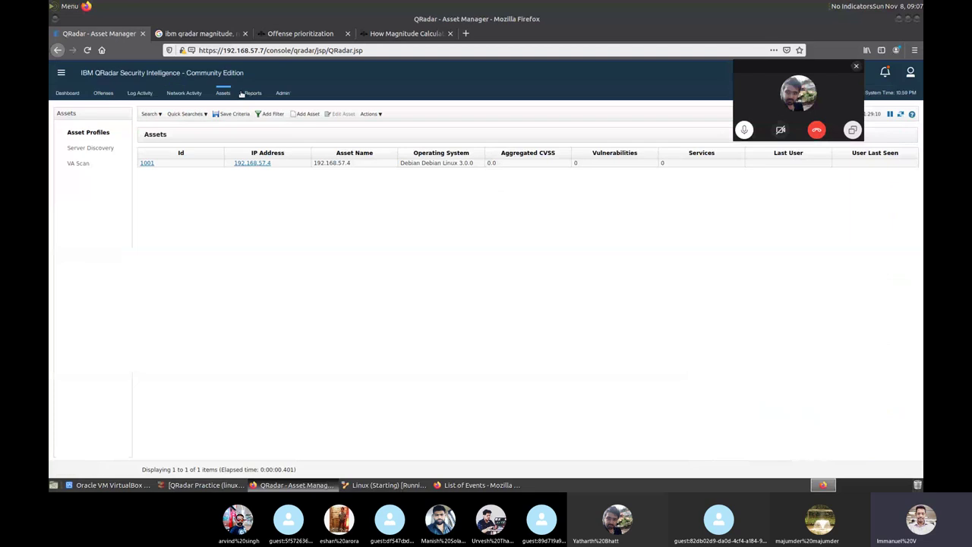
mouse_move(261, 166)
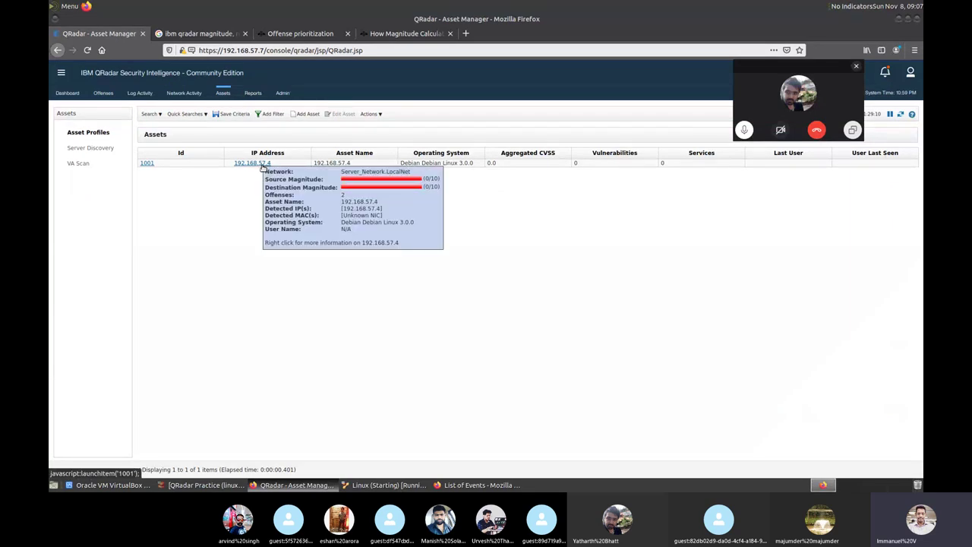
Bring the Linux VM forward and enter the account password to unlock it
left_click(373, 486)
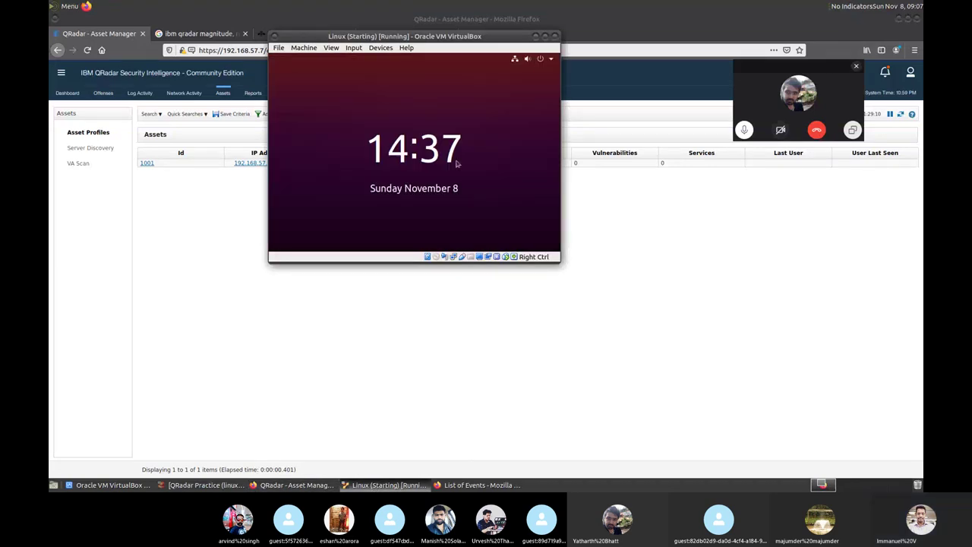
left_click(457, 162)
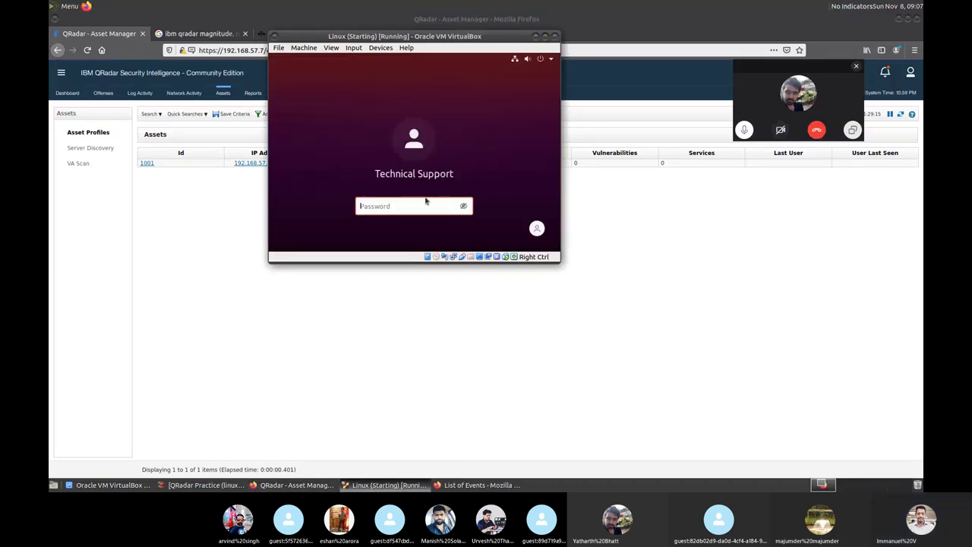
type("*******")
key("Return")
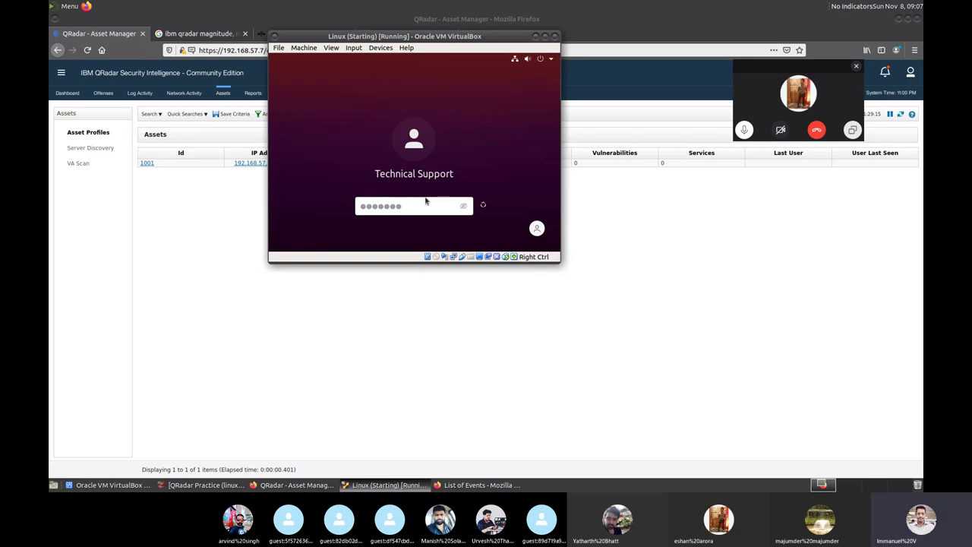
Re-enter the password to unlock the VM, then send VirtualBox behind QRadar
left_click(423, 206)
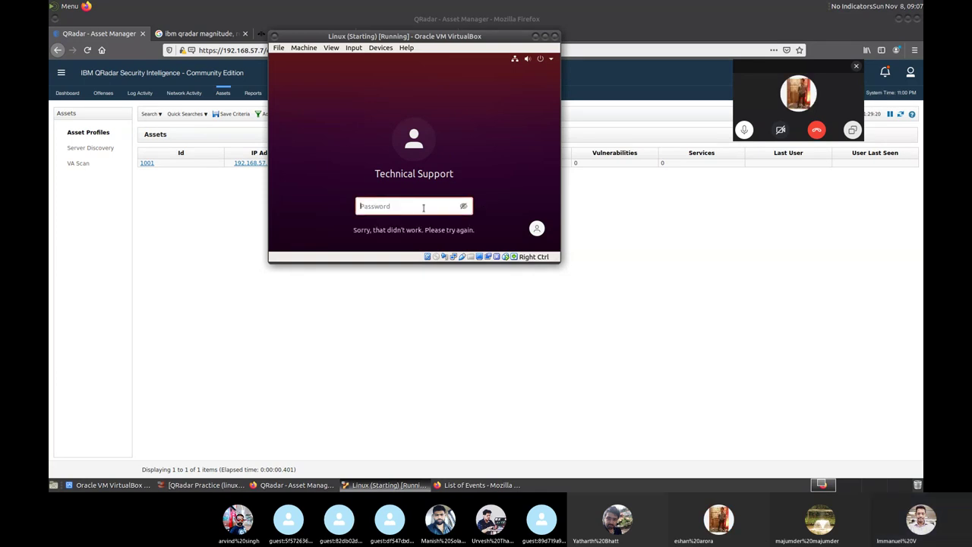
type("******")
key("Return")
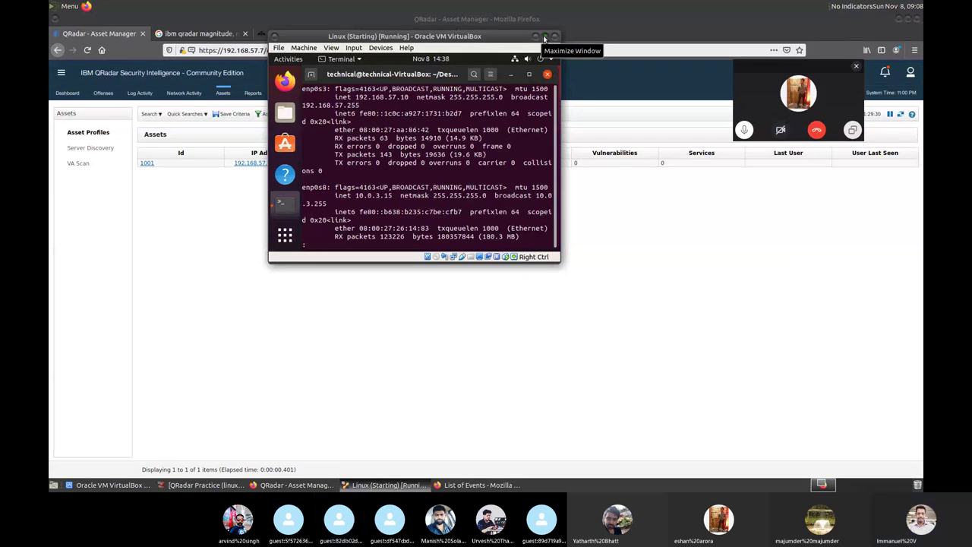
left_click(659, 245)
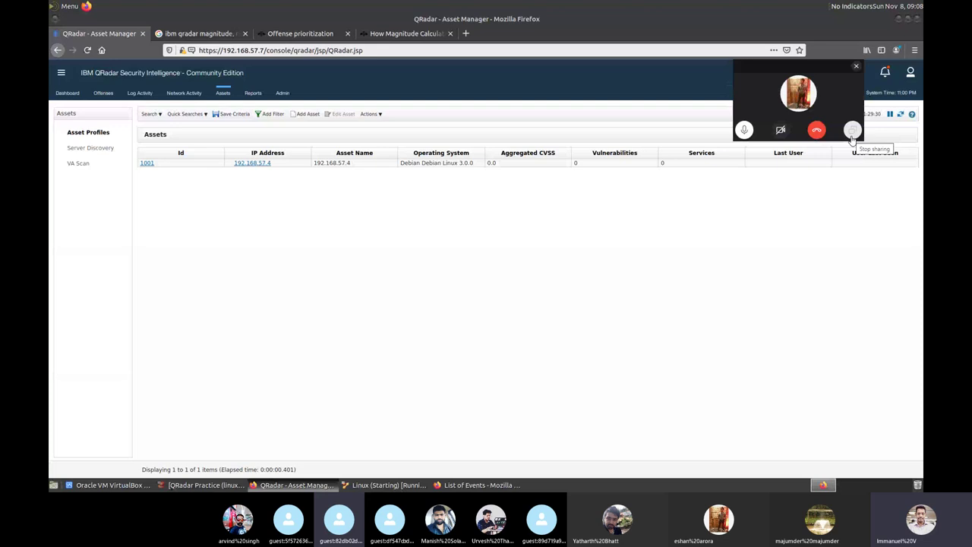
mouse_move(374, 4)
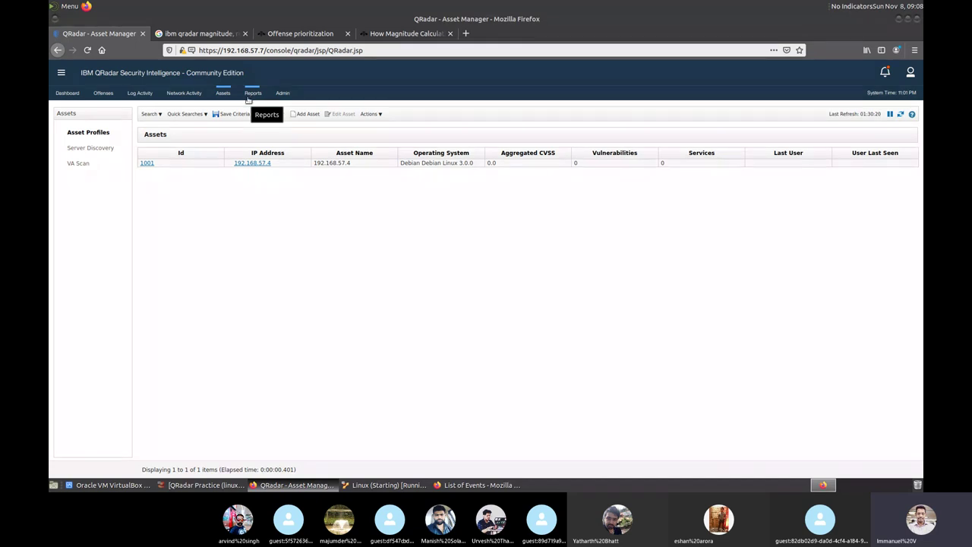
Open the QRadar Admin console and scroll through its settings
left_click(281, 93)
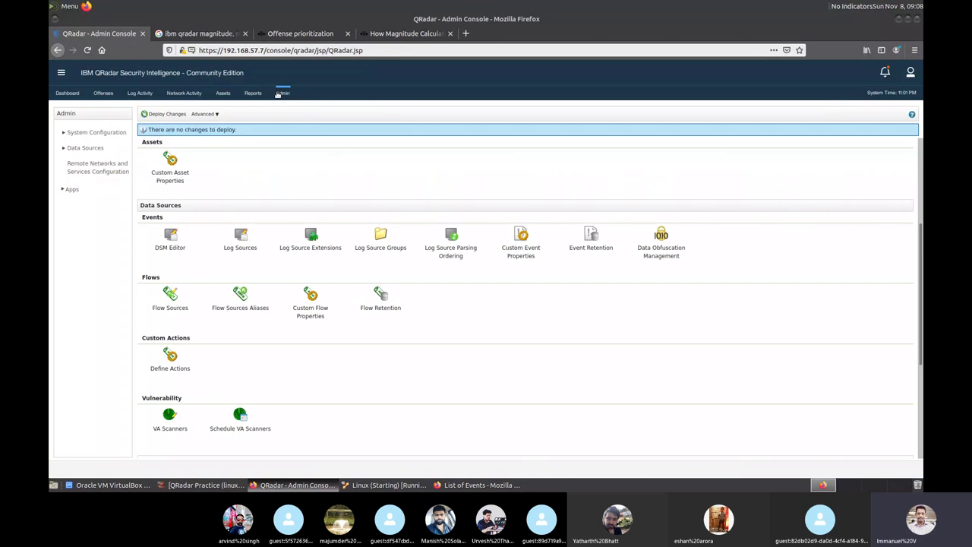
scroll(288, 213, "down", 1)
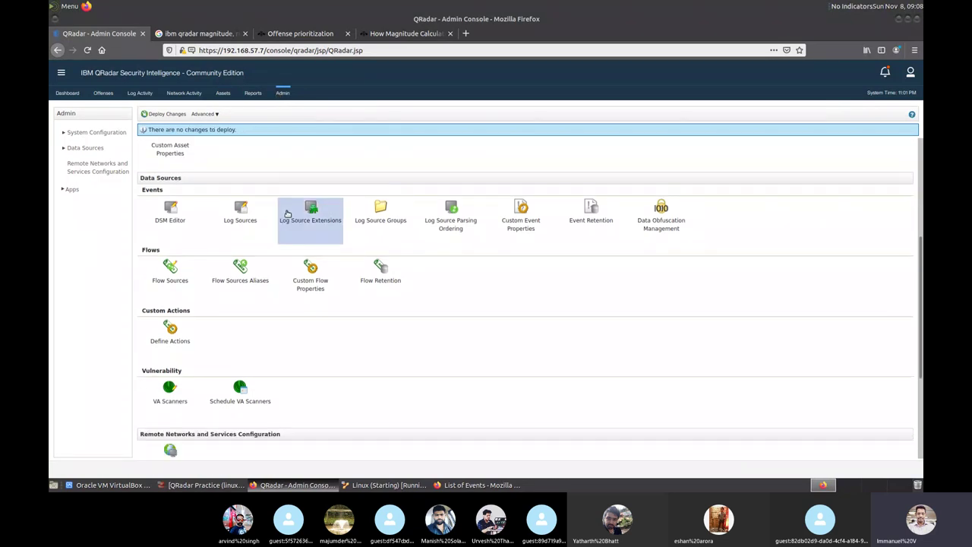
scroll(205, 195, "down", 1)
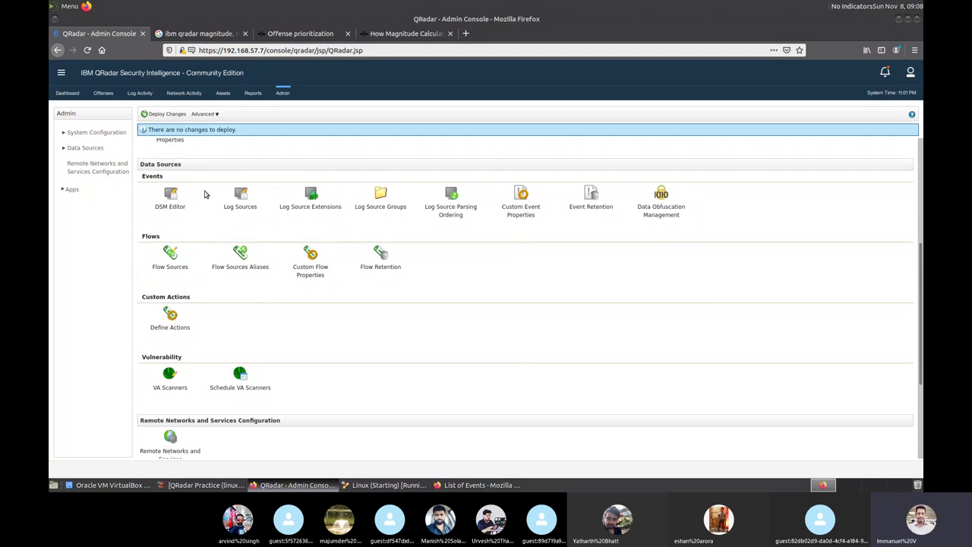
scroll(205, 194, "down", 3)
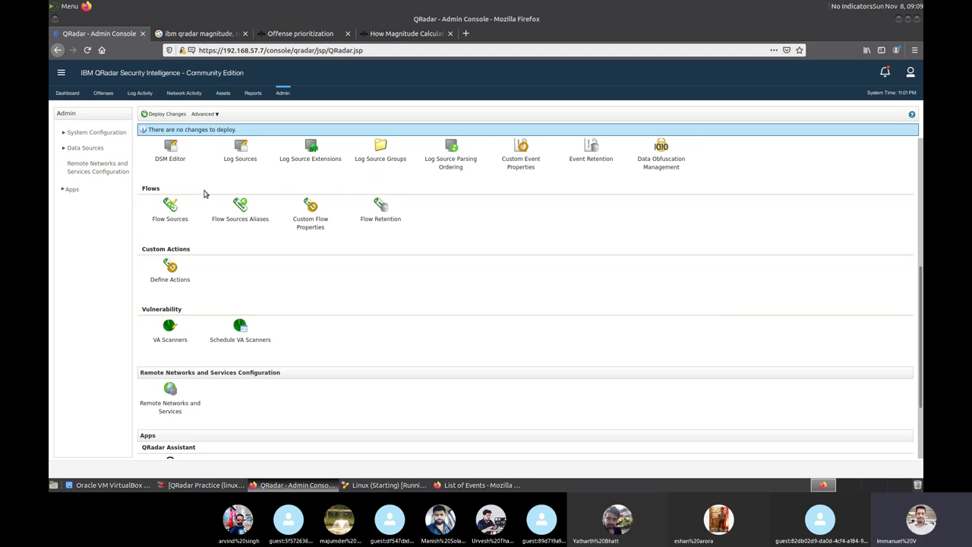
scroll(203, 194, "up", 1)
scroll(203, 194, "up", 1)
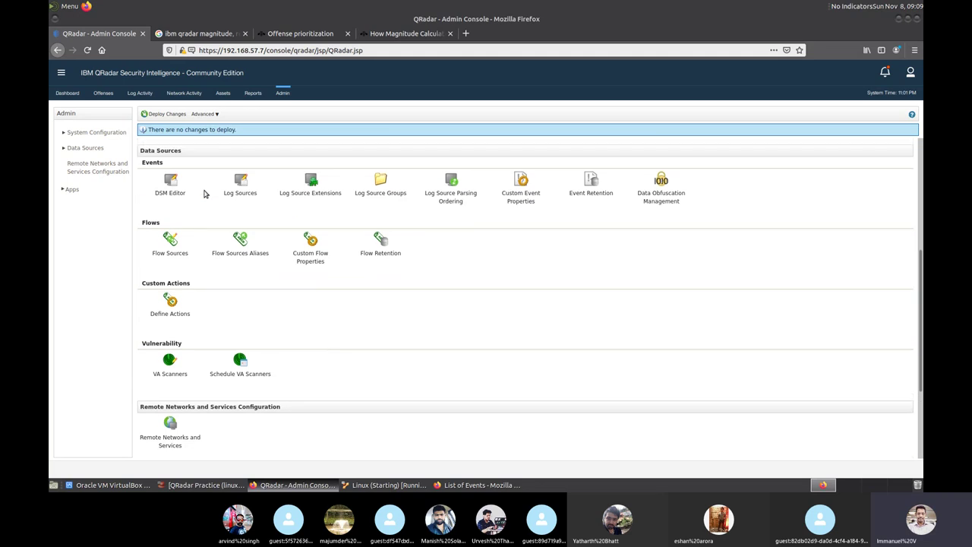
Browse the Advanced deployment options, then dismiss the dropdown
left_click(215, 113)
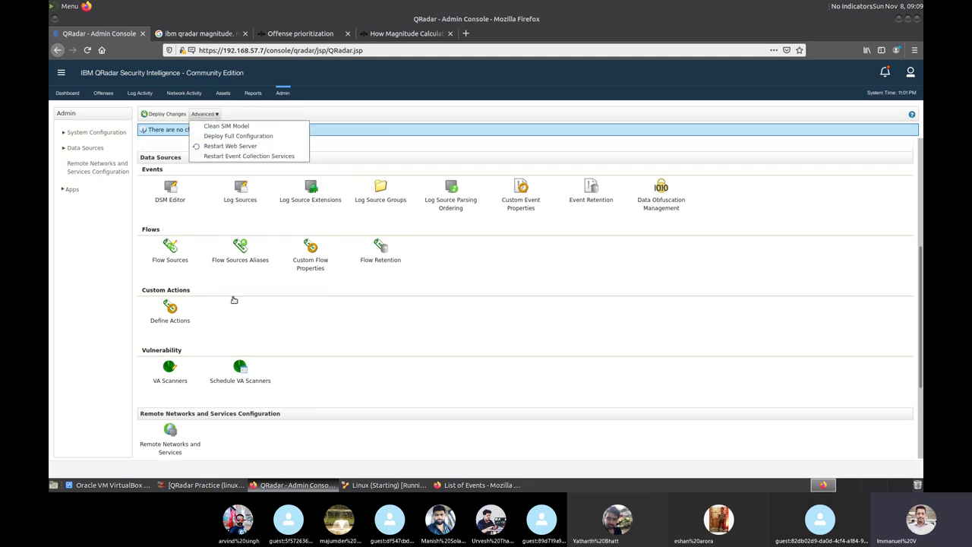
scroll(234, 303, "up", 1)
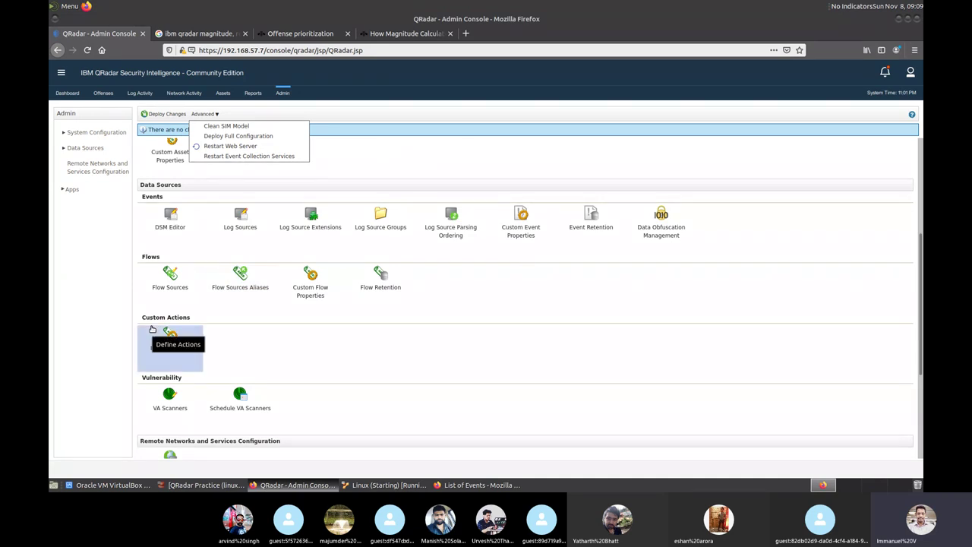
scroll(403, 358, "up", 2)
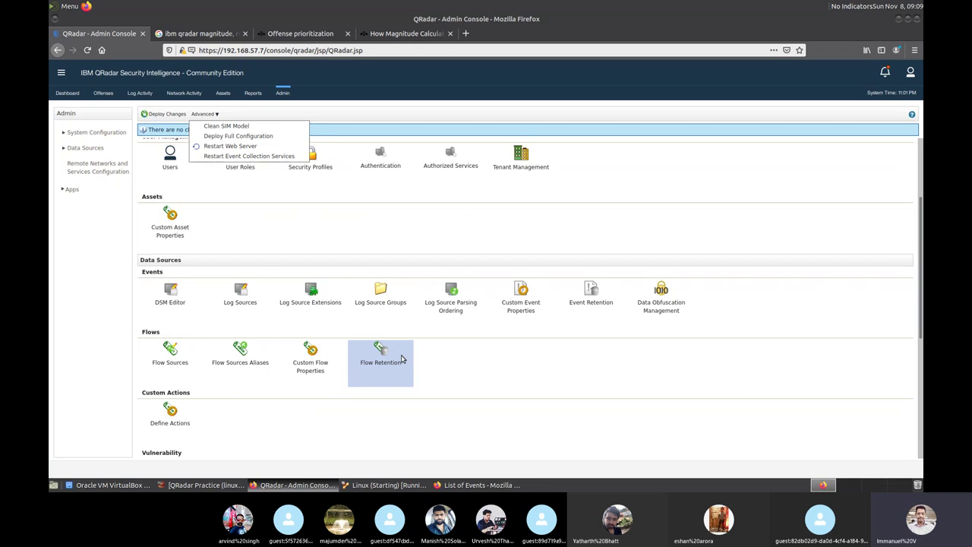
scroll(354, 312, "up", 2)
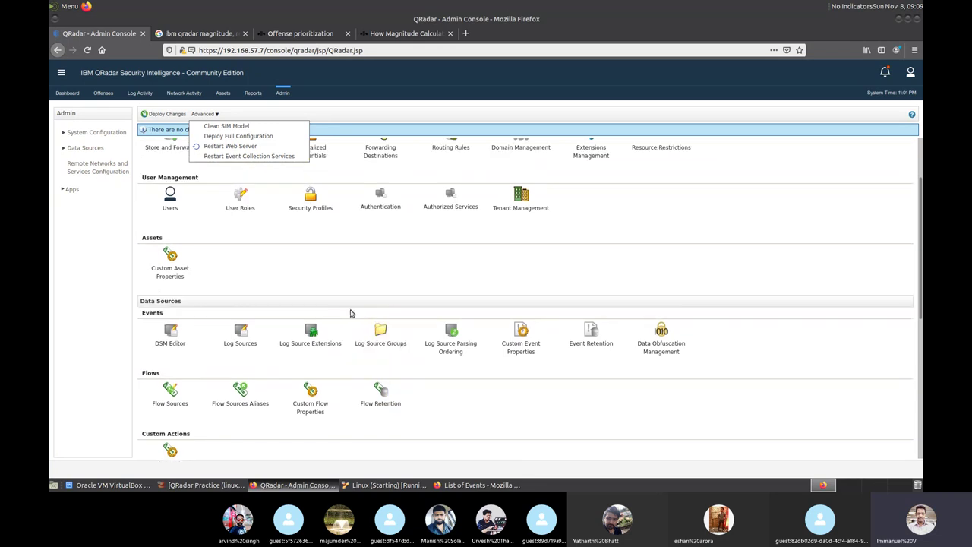
scroll(351, 313, "up", 1)
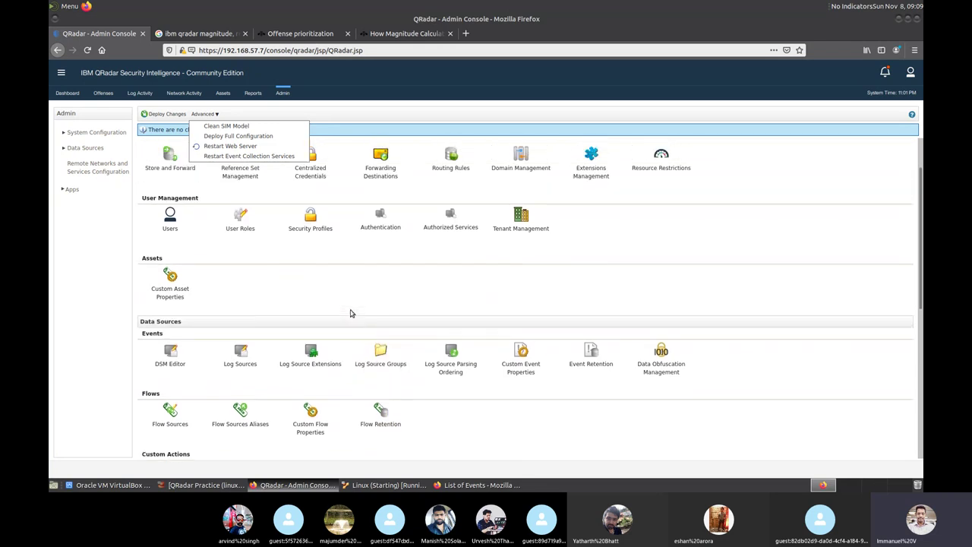
left_click(844, 259)
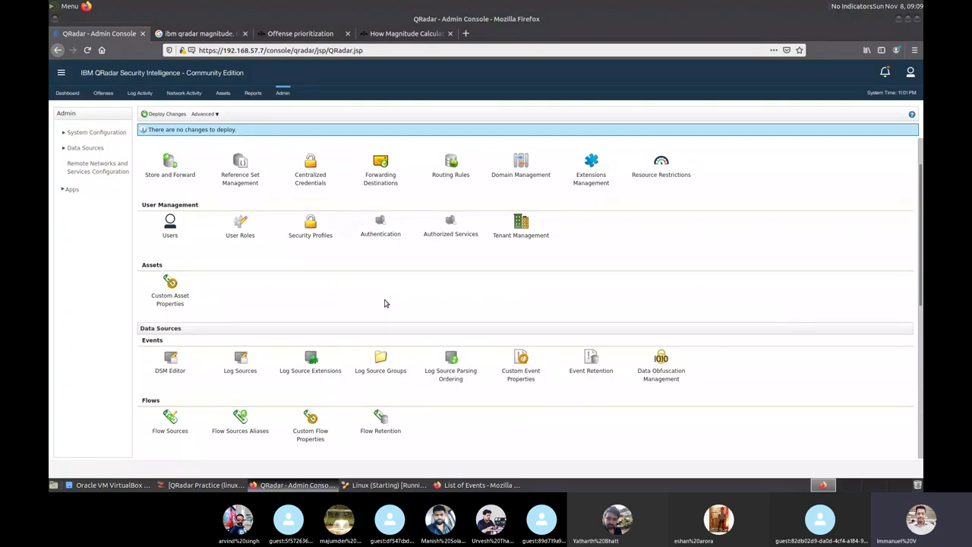
Expand Data Sources in the Admin tree and show only its Events tools
scroll(385, 303, "up", 1)
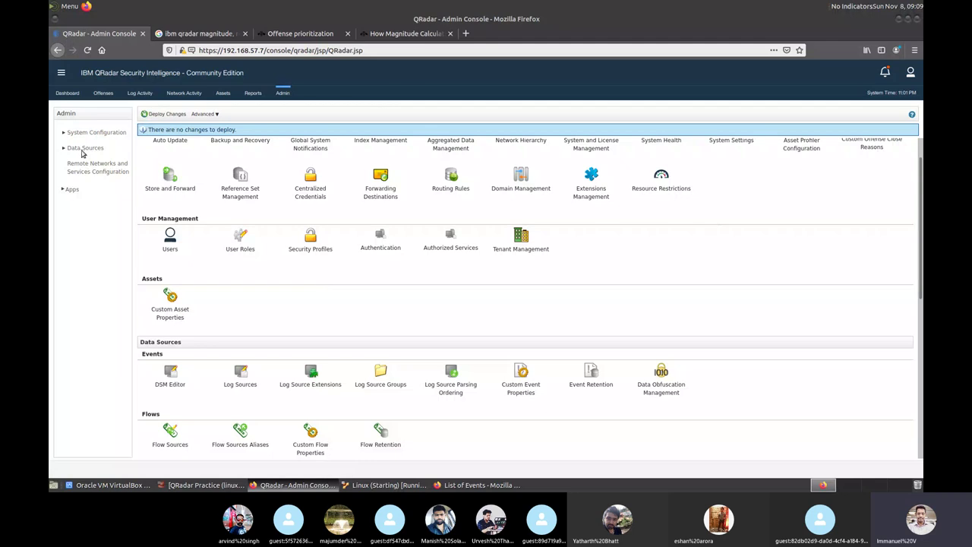
left_click(84, 149)
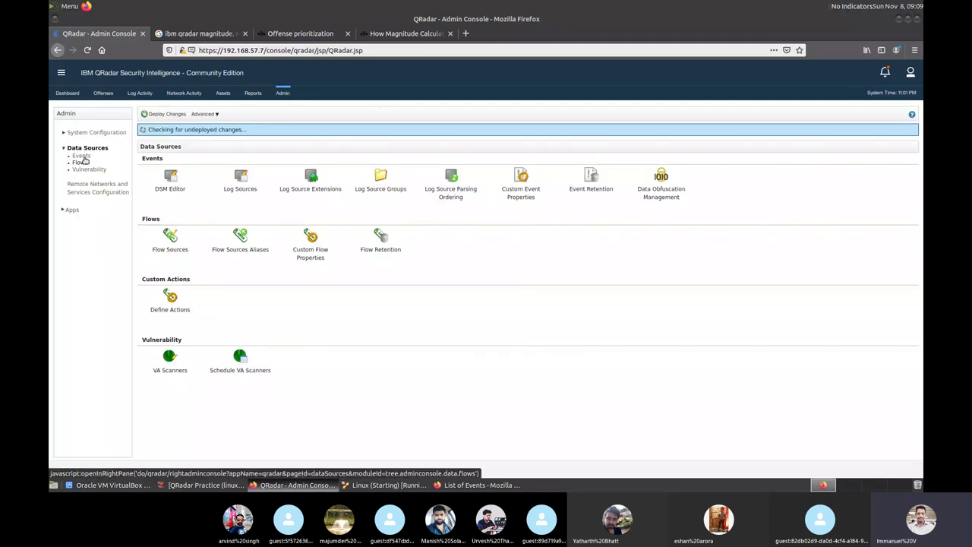
left_click(81, 156)
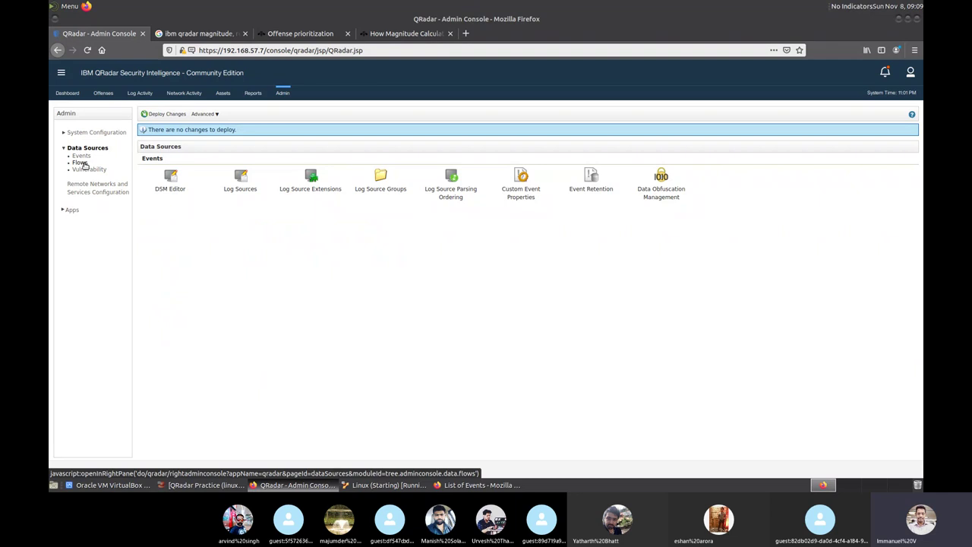
left_click(380, 182)
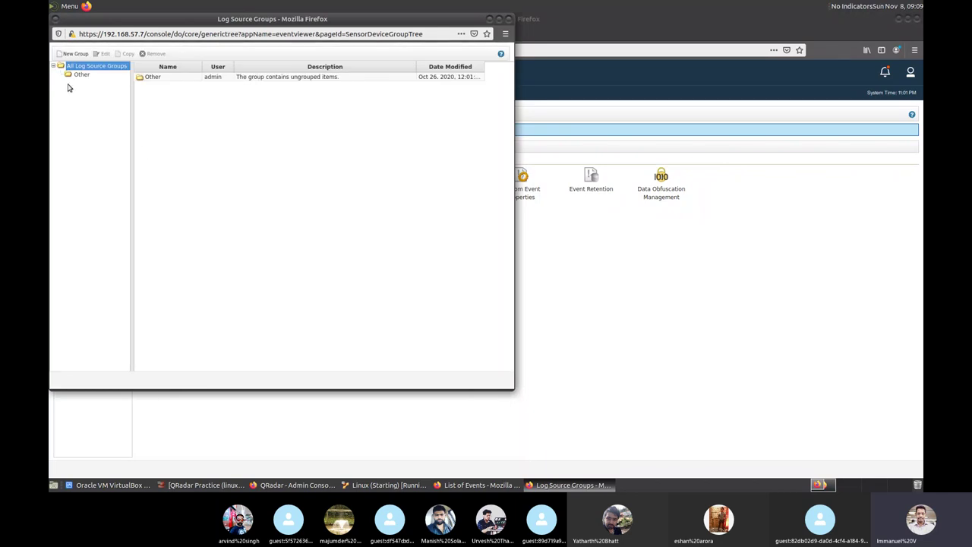
left_click(75, 76)
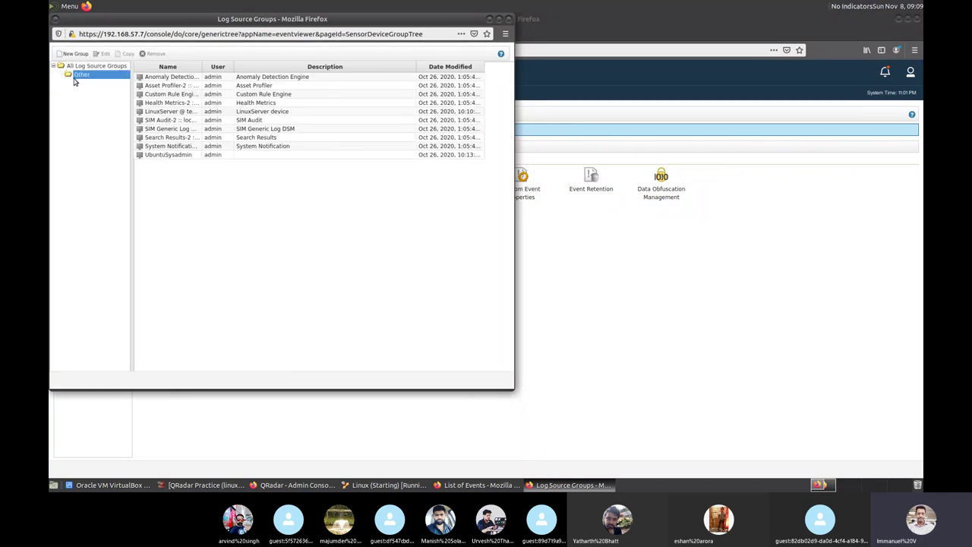
left_click(508, 19)
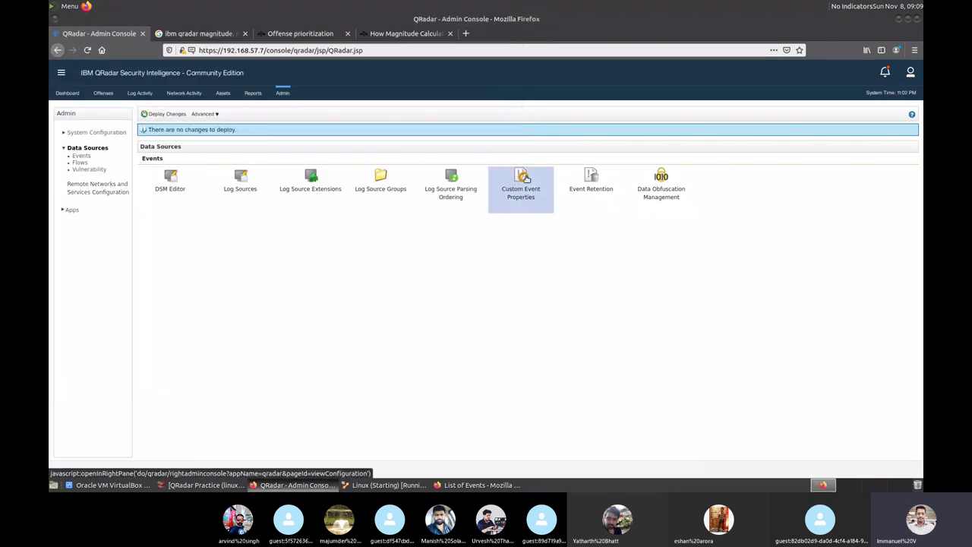
left_click(521, 187)
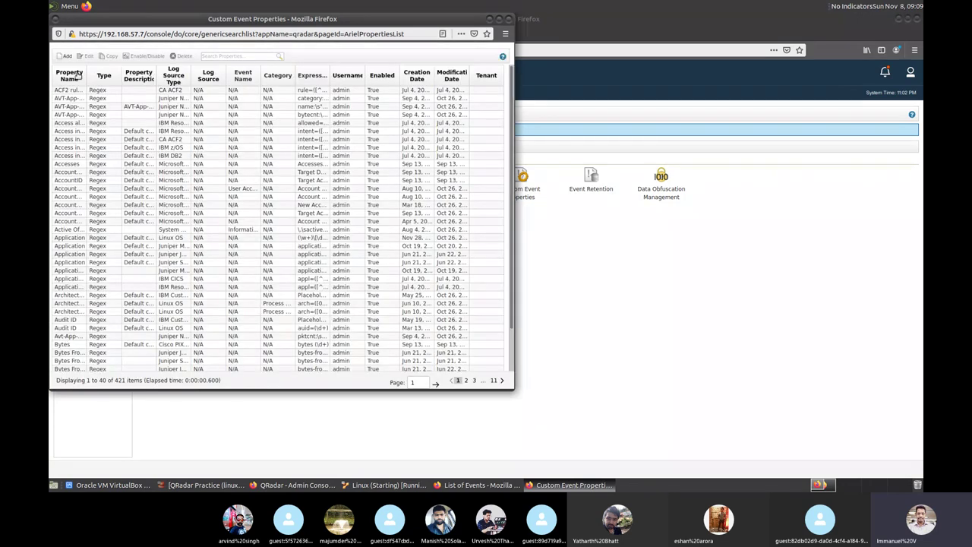
left_click_drag(85, 75, 139, 76)
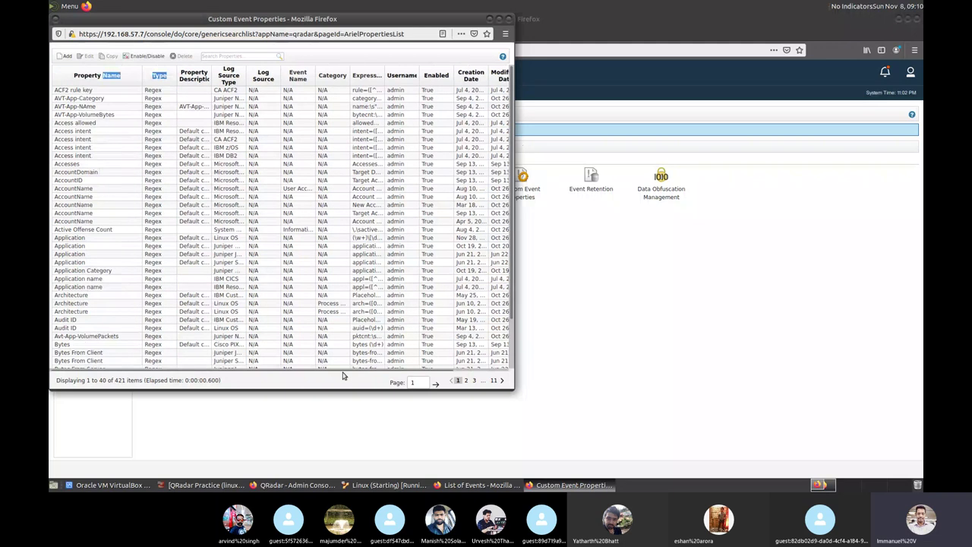
scroll(365, 373, "right", 2)
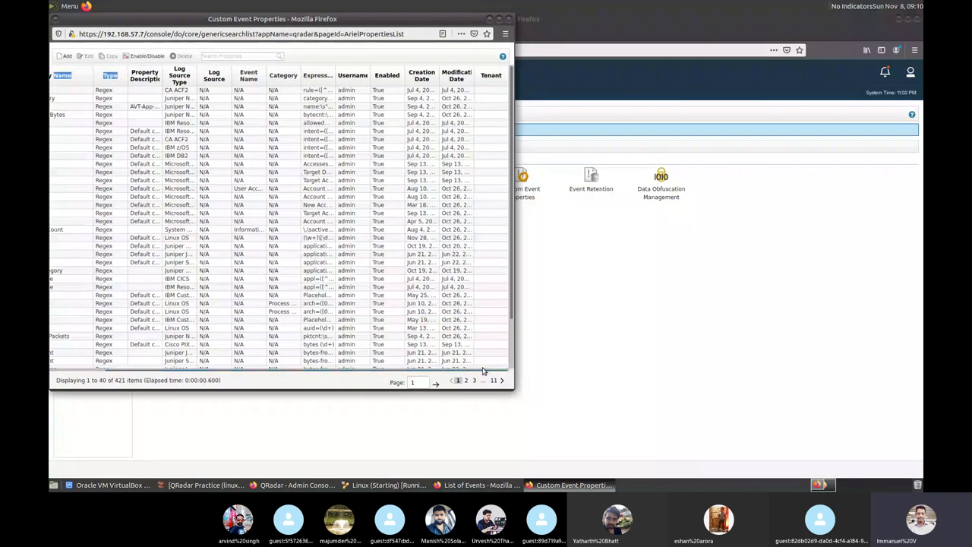
left_click(510, 20)
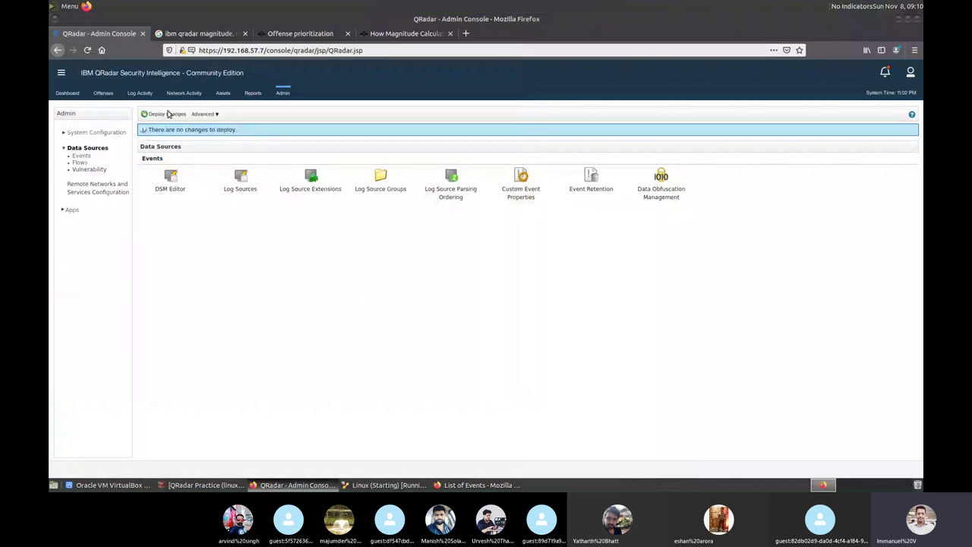
Reload the Admin page and scroll through its categories, from System Configuration down to Apps and back
left_click(286, 96)
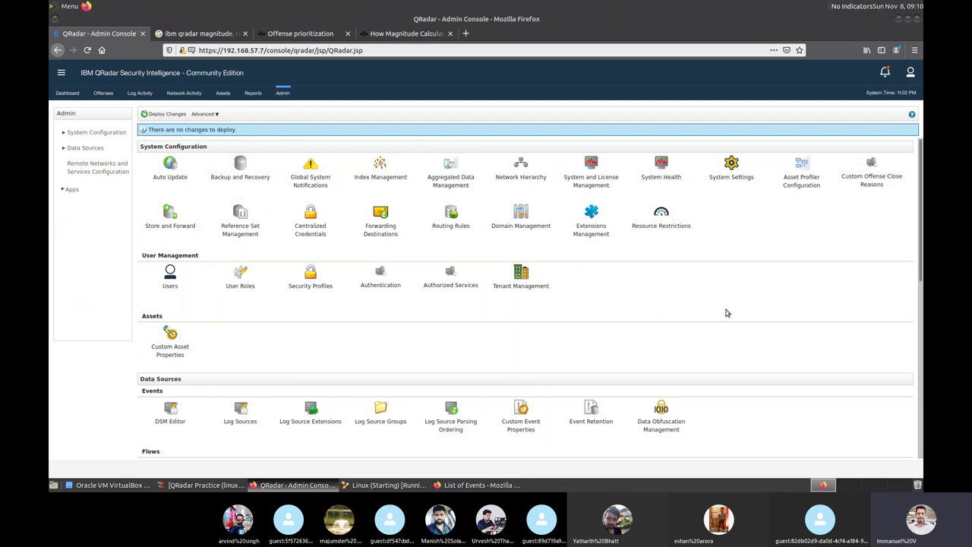
scroll(726, 313, "down", 1)
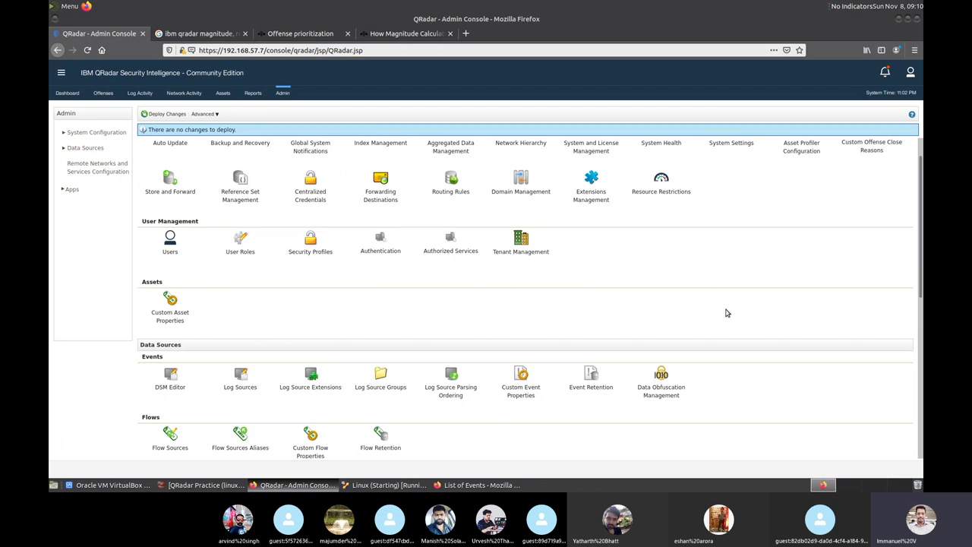
scroll(726, 313, "down", 1)
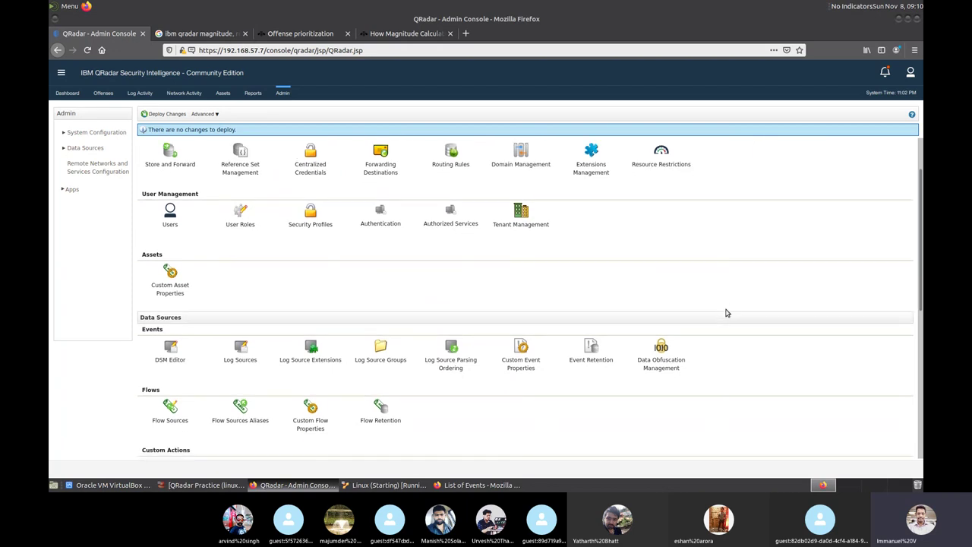
scroll(726, 313, "down", 1)
scroll(726, 313, "down", 2)
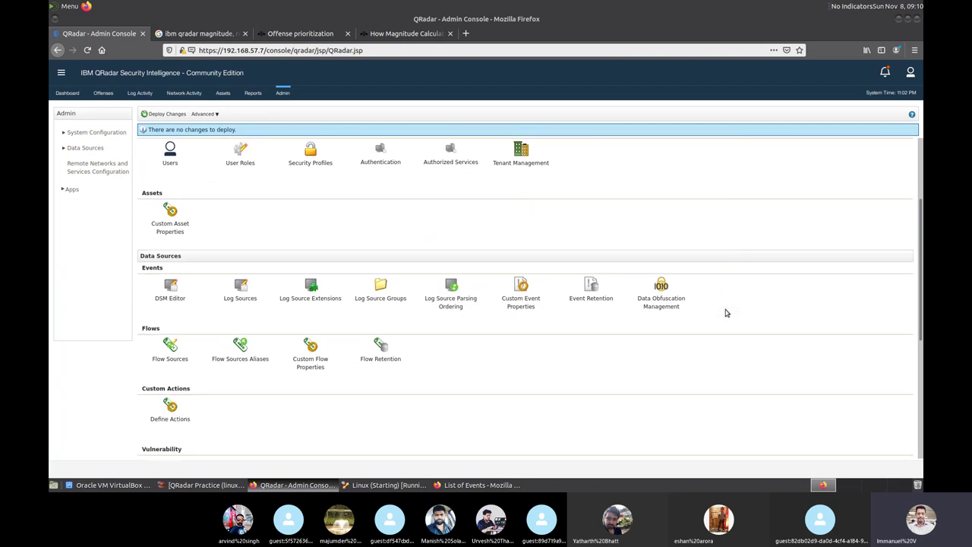
scroll(726, 313, "down", 4)
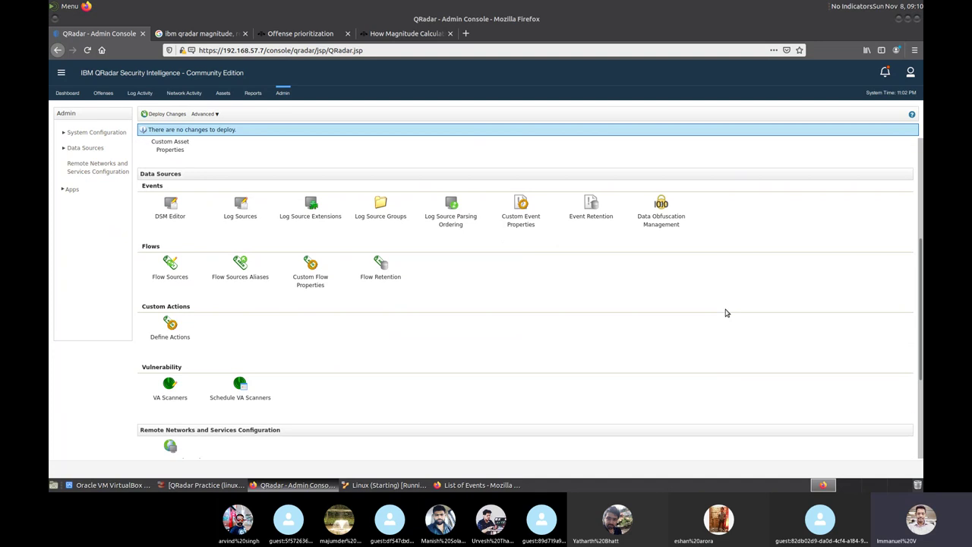
scroll(743, 294, "down", 4)
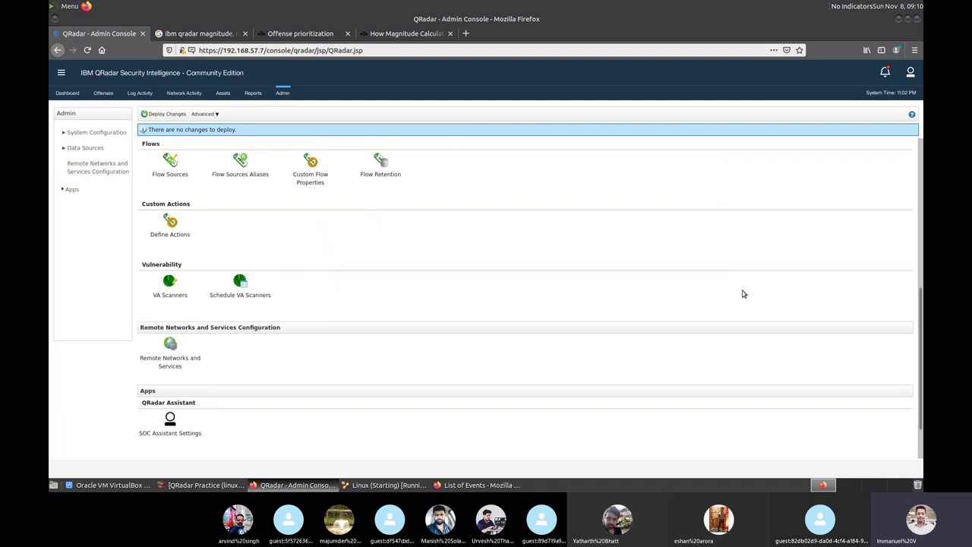
scroll(743, 294, "down", 1)
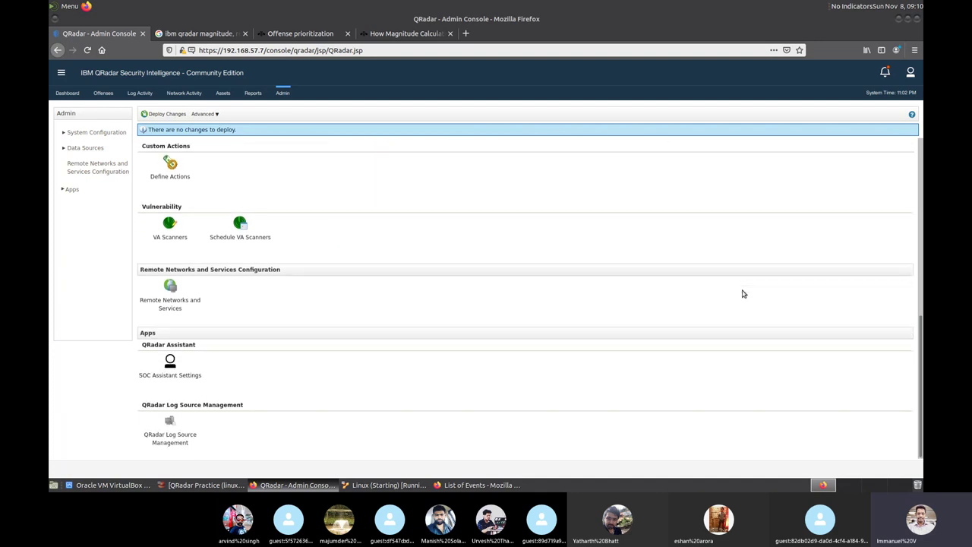
scroll(744, 294, "up", 6)
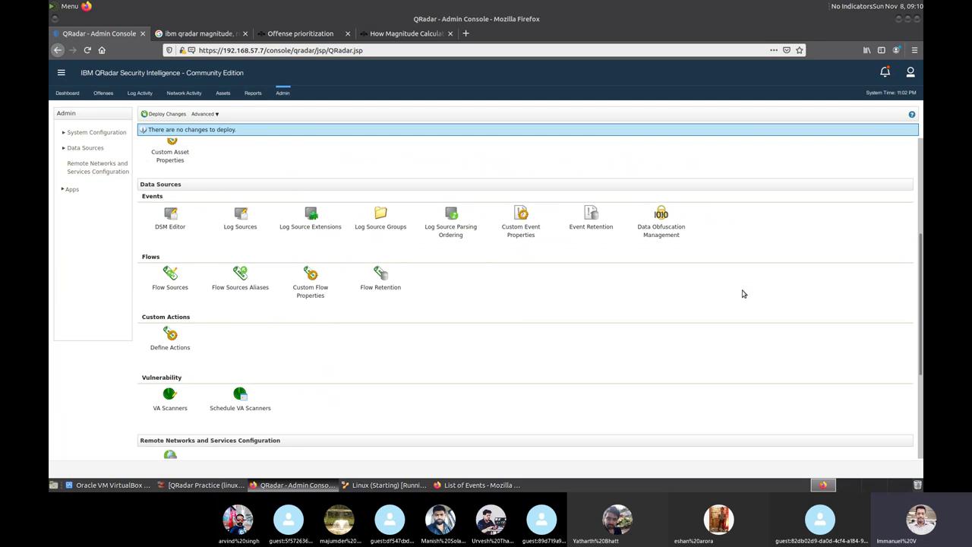
scroll(743, 294, "up", 1)
scroll(743, 294, "up", 2)
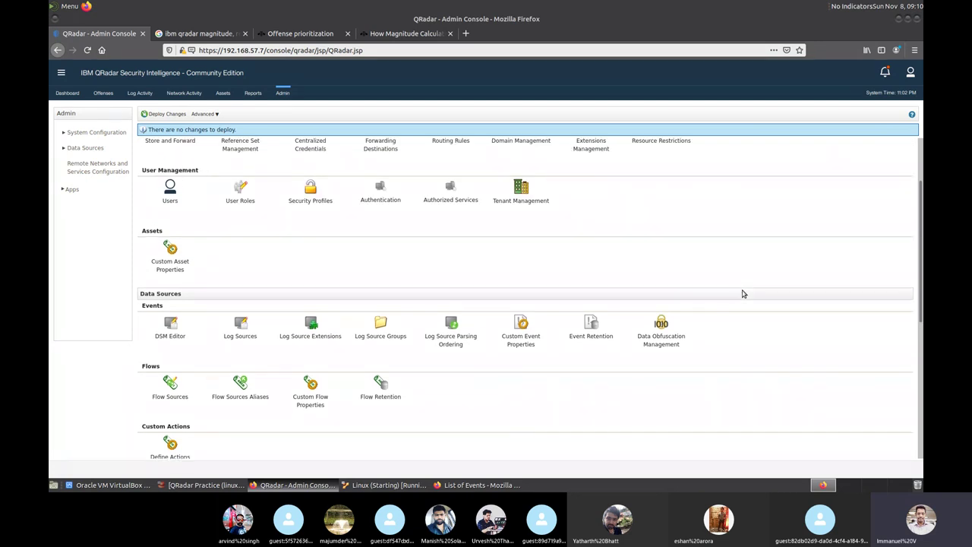
scroll(744, 294, "up", 1)
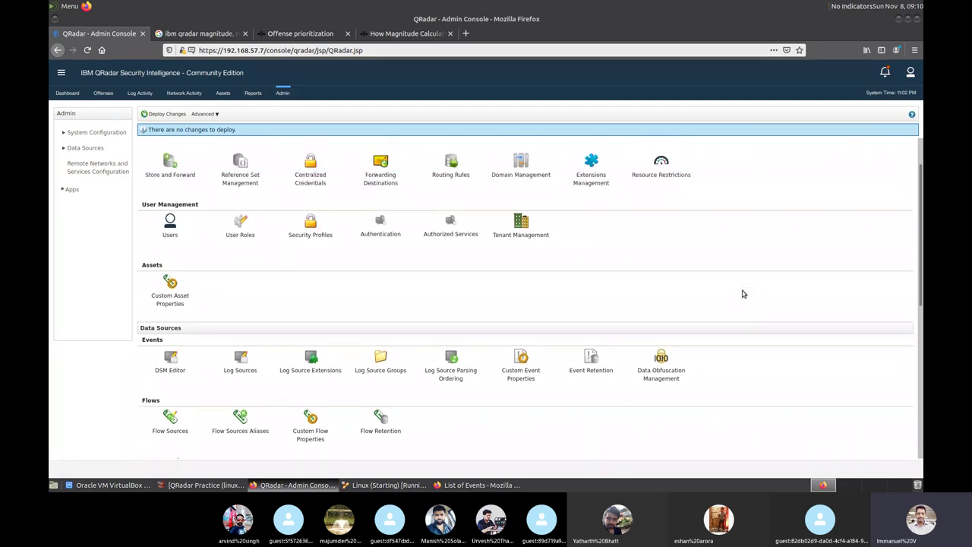
scroll(744, 294, "up", 1)
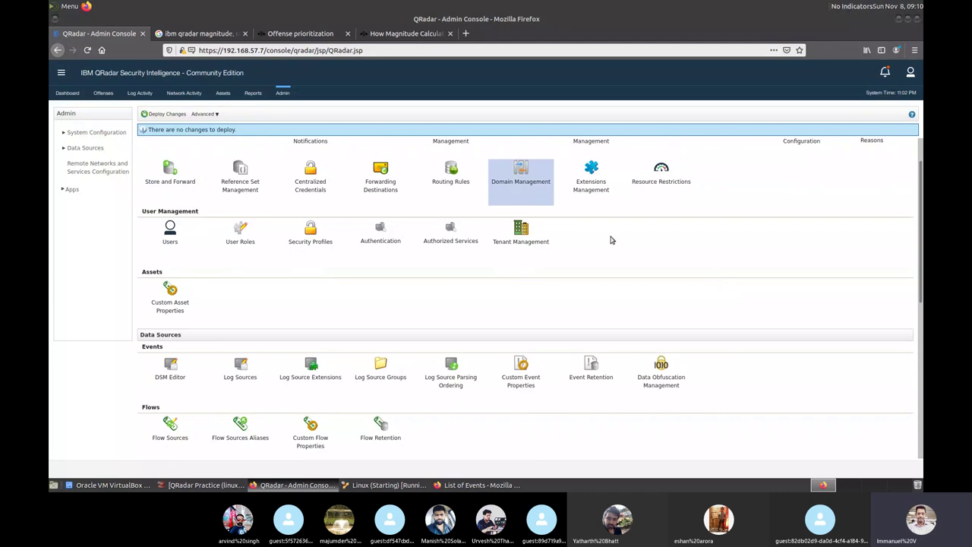
scroll(612, 241, "up", 1)
scroll(612, 241, "up", 1)
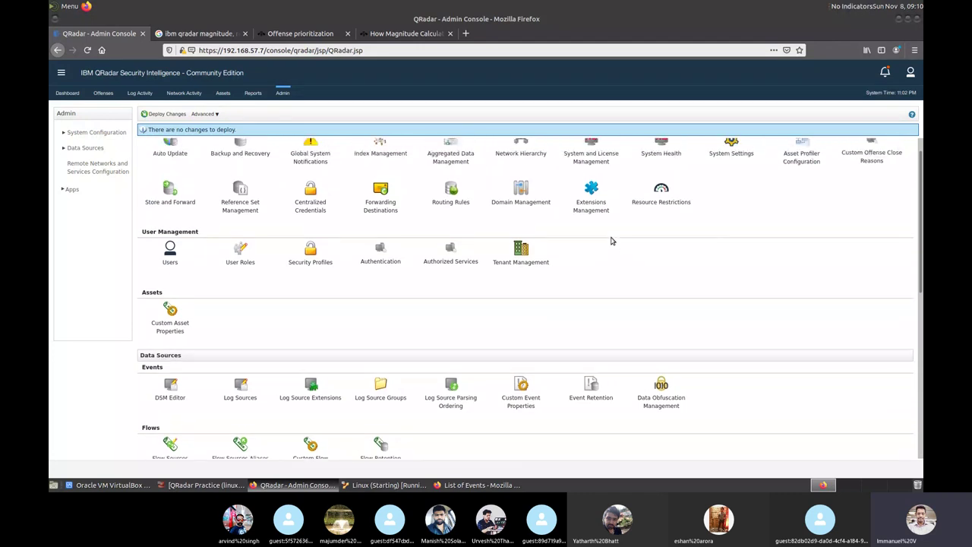
Open Extensions Management and expand the Linux MITRE ATT&CK tactics Free Content Pack's details
left_click(592, 190)
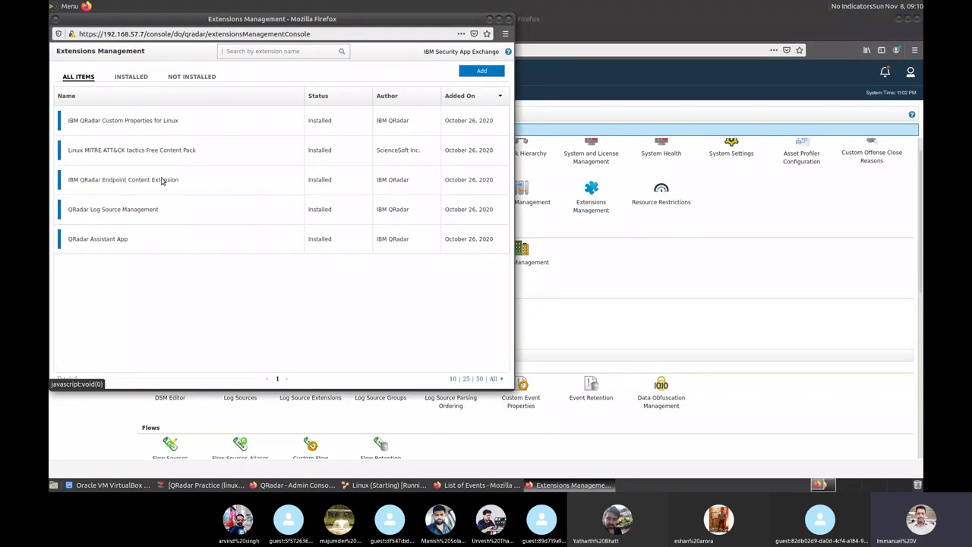
left_click(148, 143)
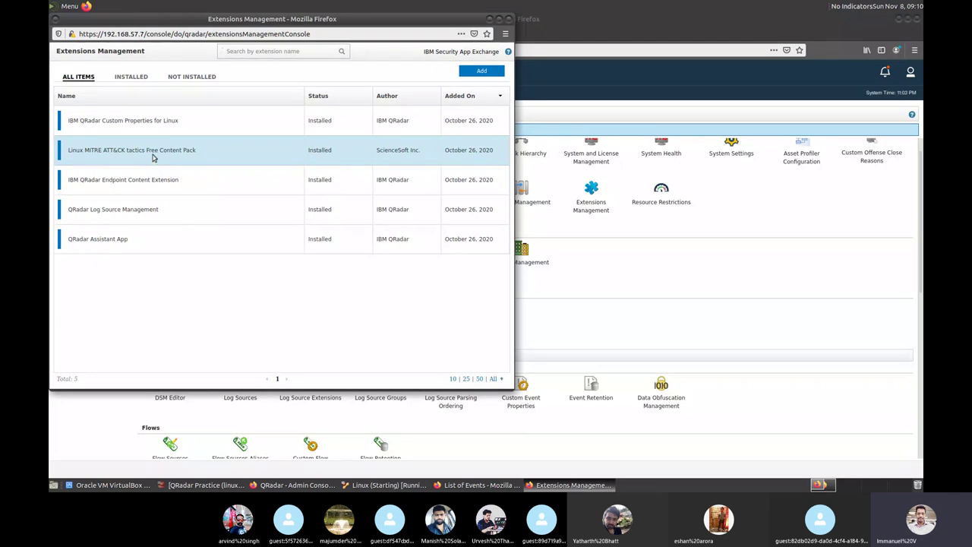
double_click(152, 156)
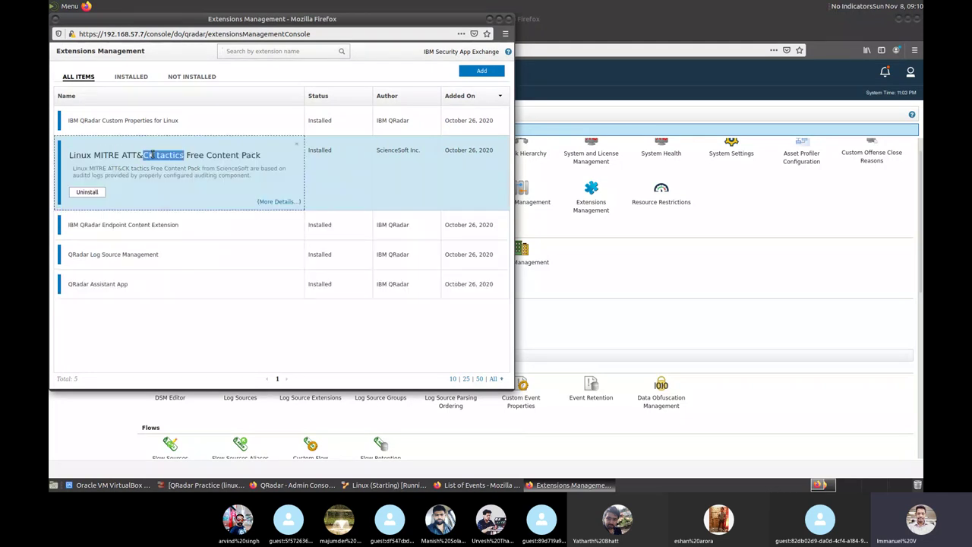
Switch between the Installed and Not Installed extension lists, then open the App Exchange in a new tab
left_click(132, 77)
left_click(199, 78)
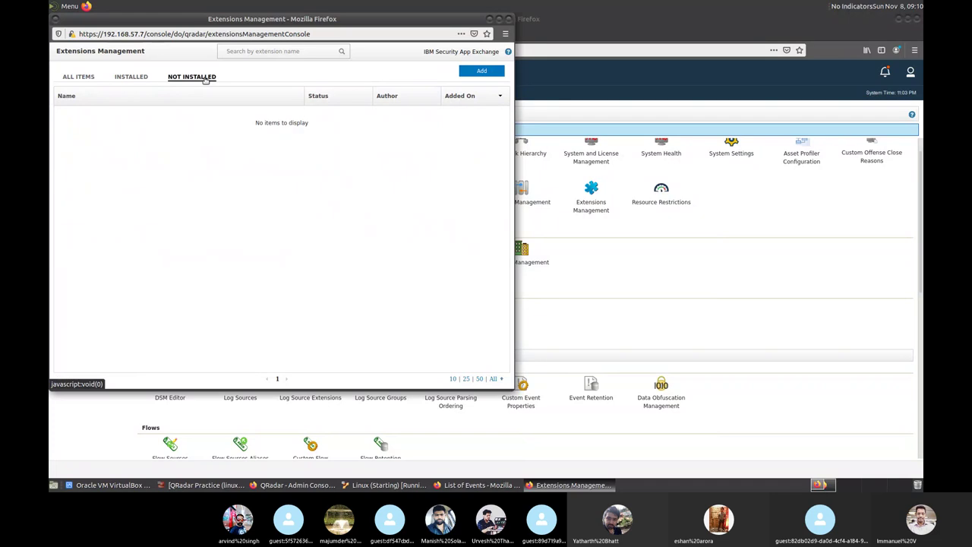
left_click(142, 79)
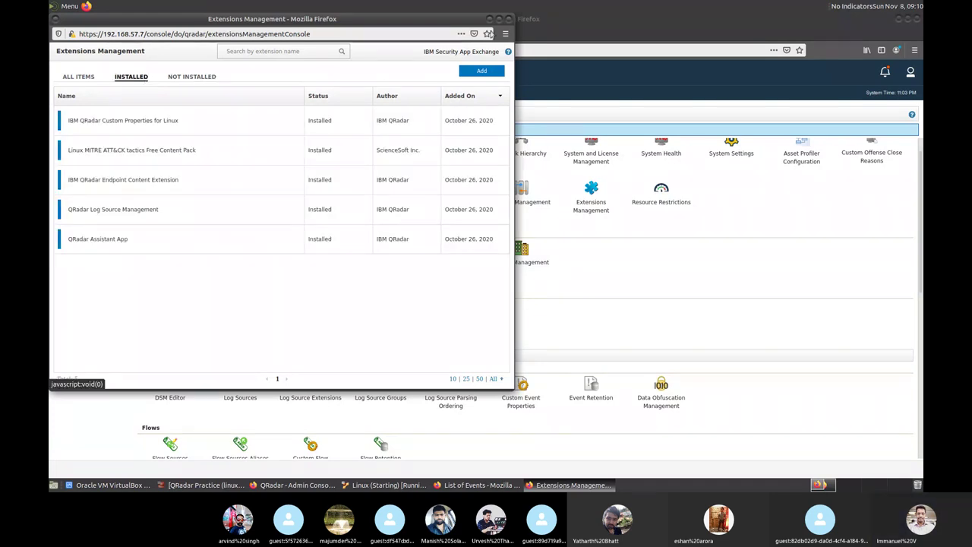
left_click(481, 52)
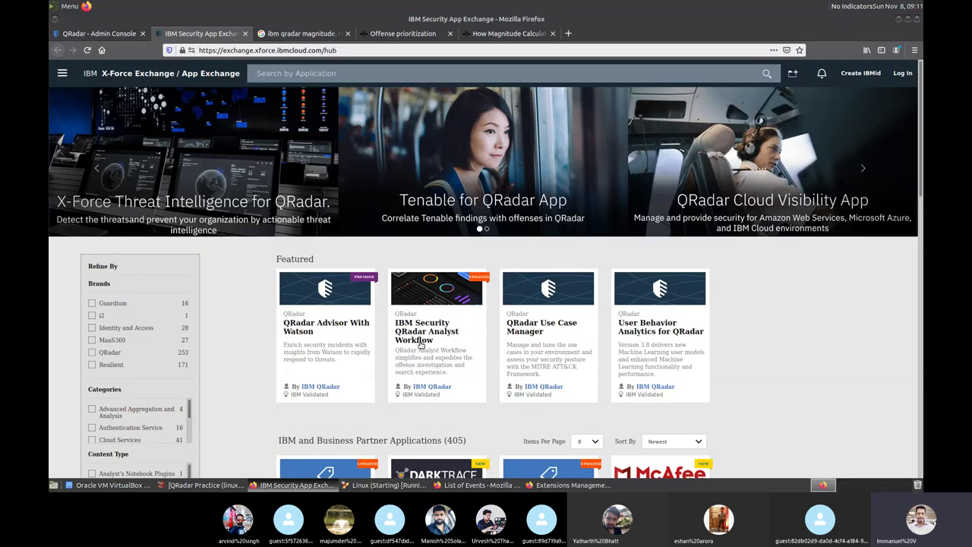
Scroll the App Exchange hub and place the cursor in the Search by Application bar
scroll(483, 152, "down", 1)
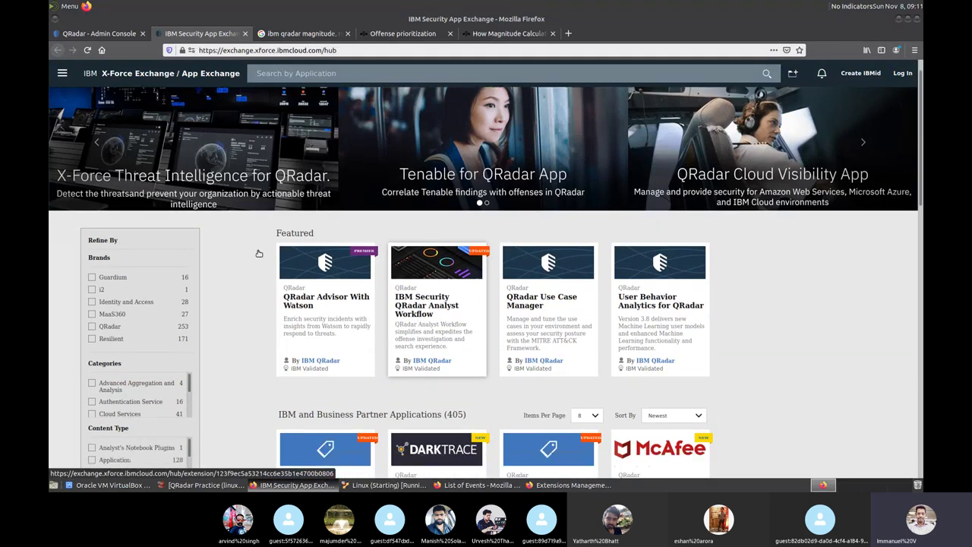
left_click(424, 76)
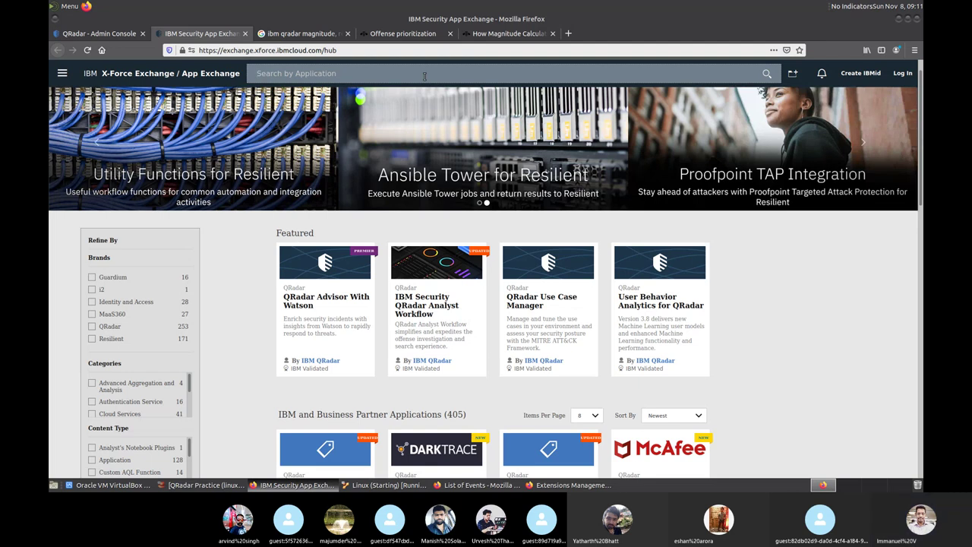
left_click(425, 76)
Return to the QRadar console, visit Assets and Reports, then view the live Log Activity events
left_click(78, 34)
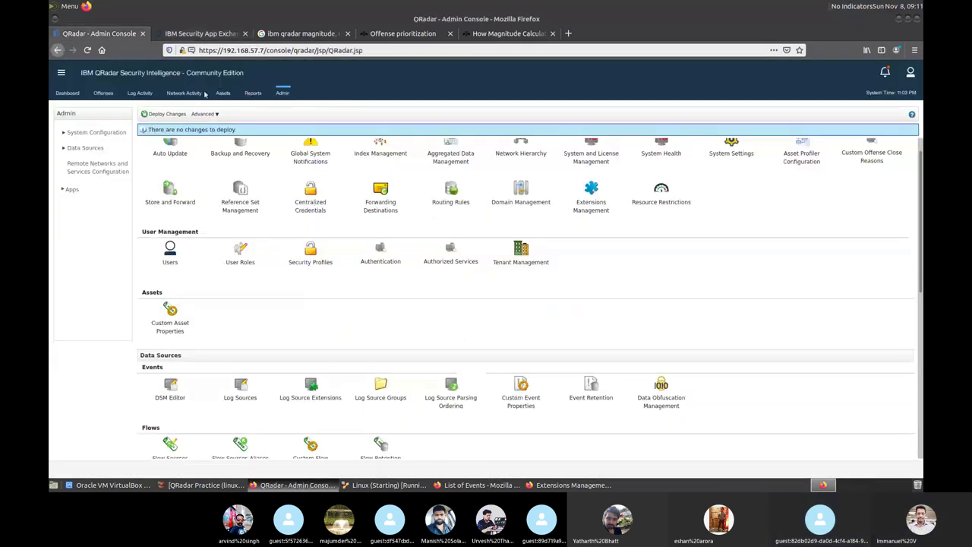
left_click(223, 93)
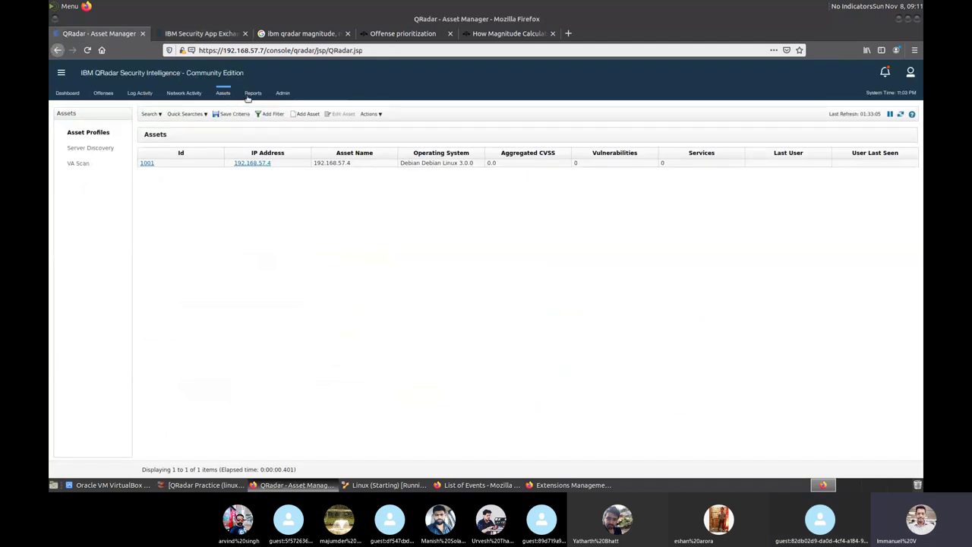
left_click(247, 98)
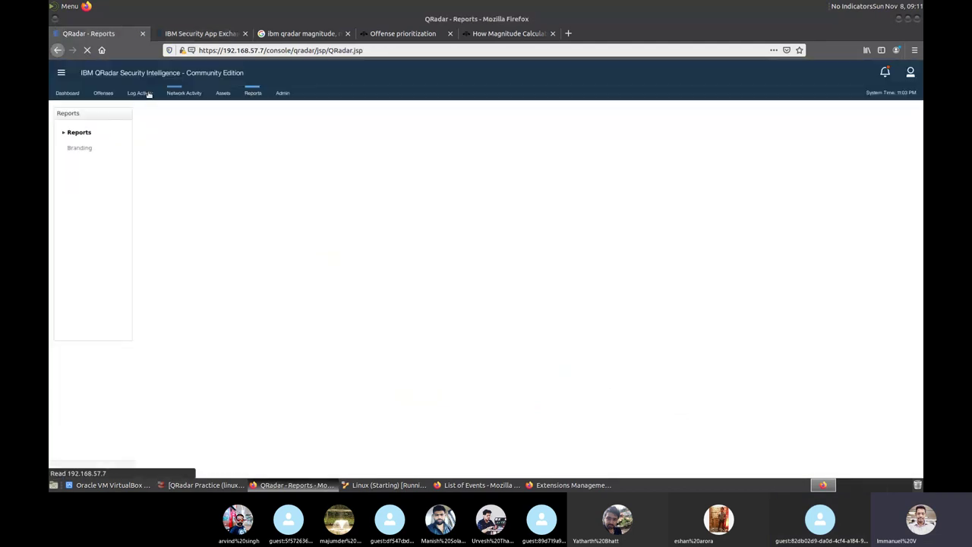
left_click(143, 95)
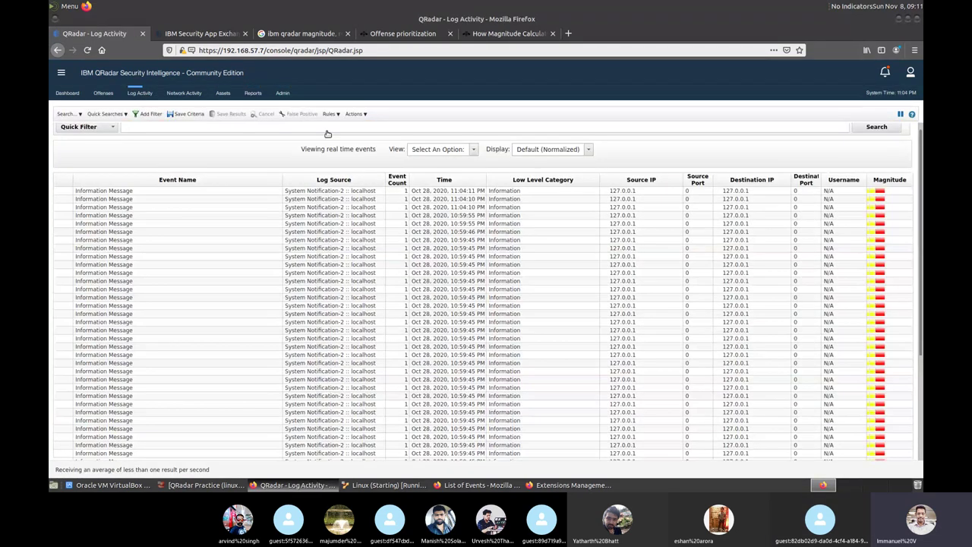
left_click(329, 114)
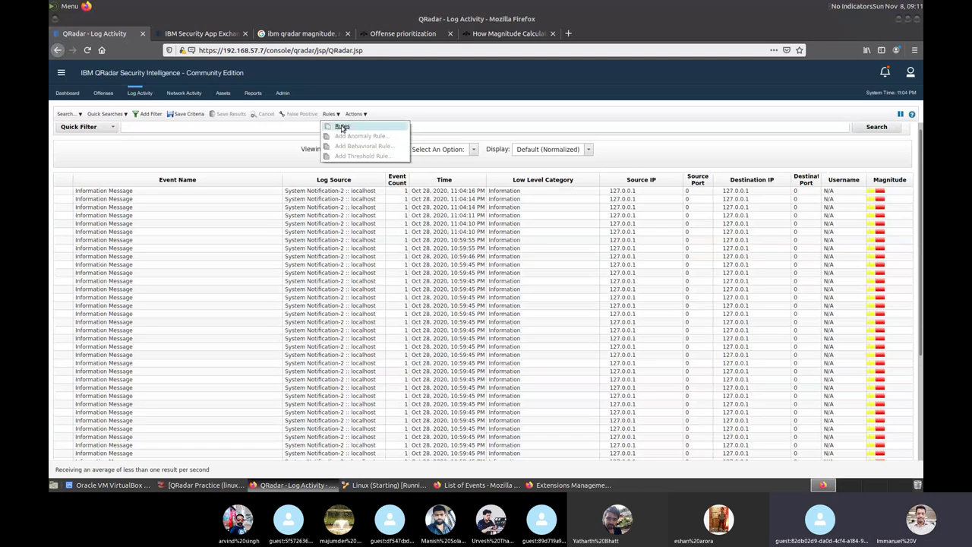
Open the Rules list, view the first rule's text and notes, then open the rule groups window
left_click(342, 128)
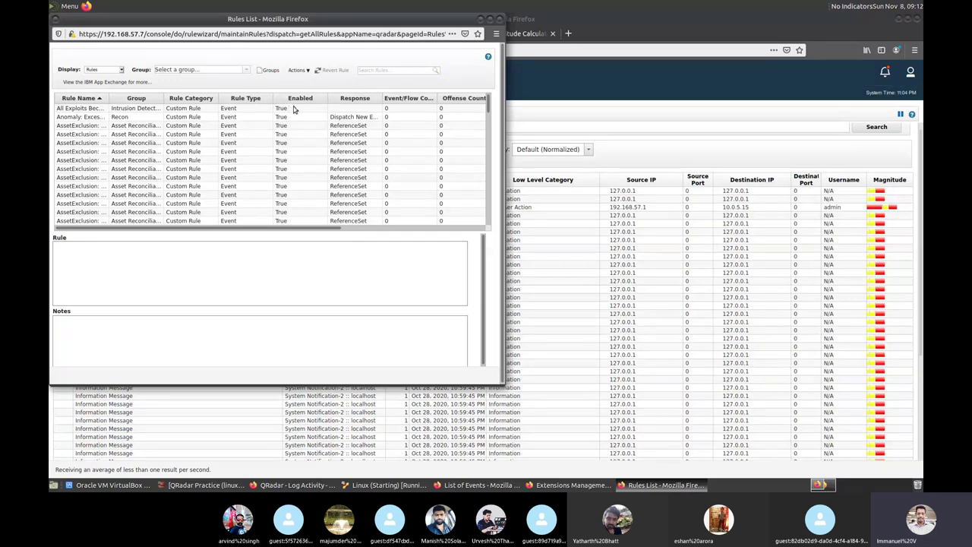
left_click(294, 108)
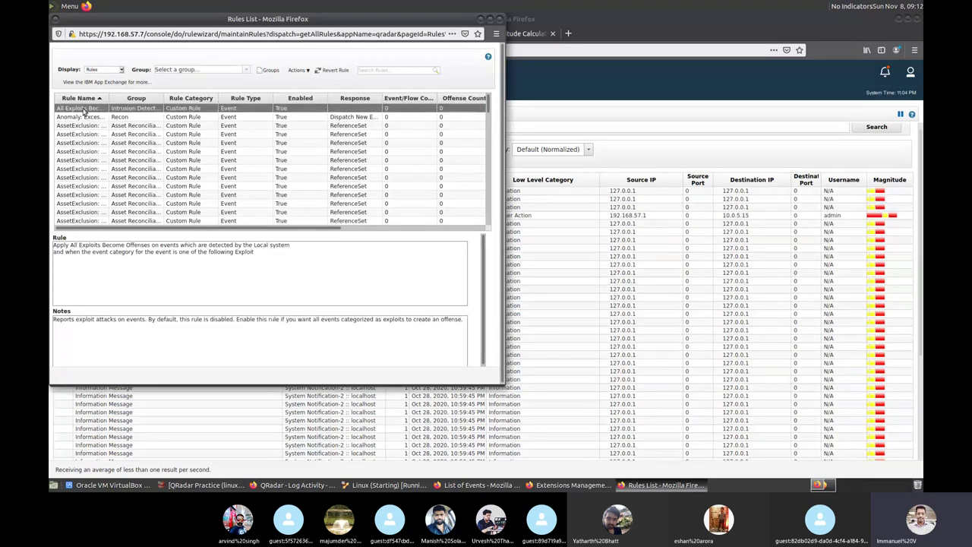
left_click(272, 72)
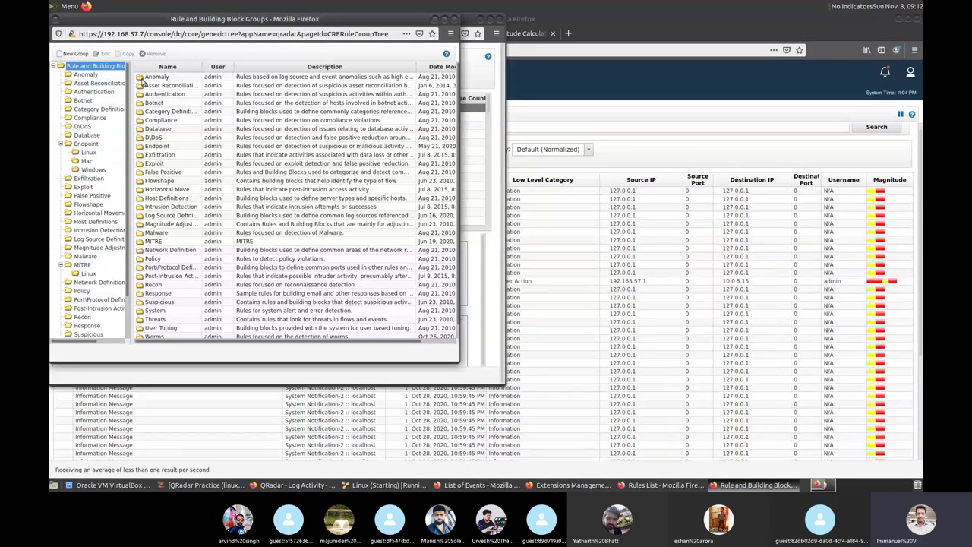
Browse the Endpoint > Linux group and open group assignment for its critical-files and Critical Security rules
left_click(87, 154)
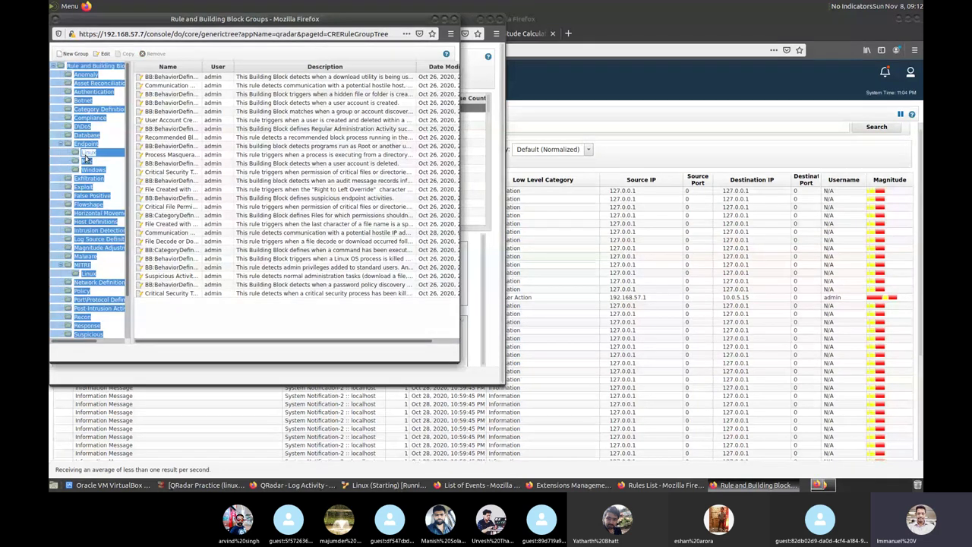
double_click(311, 174)
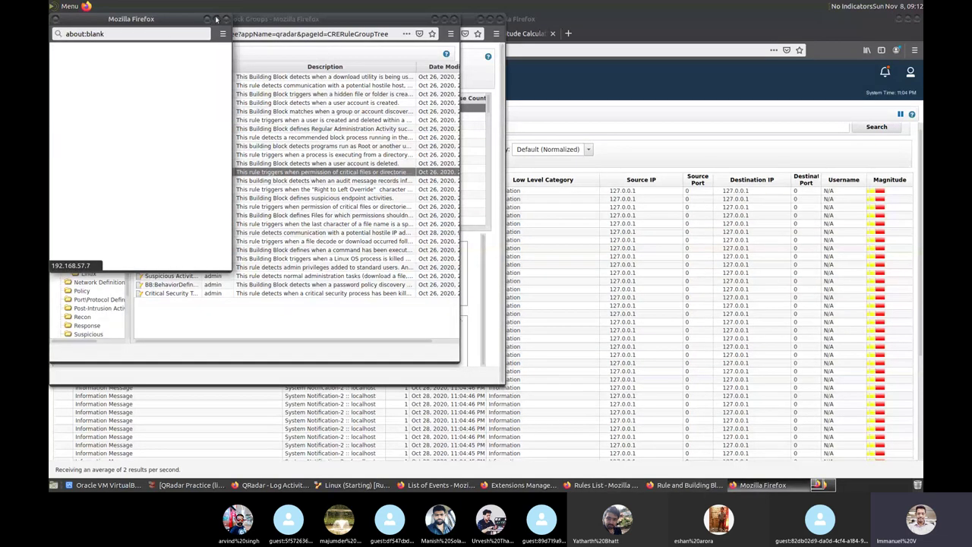
left_click(216, 19)
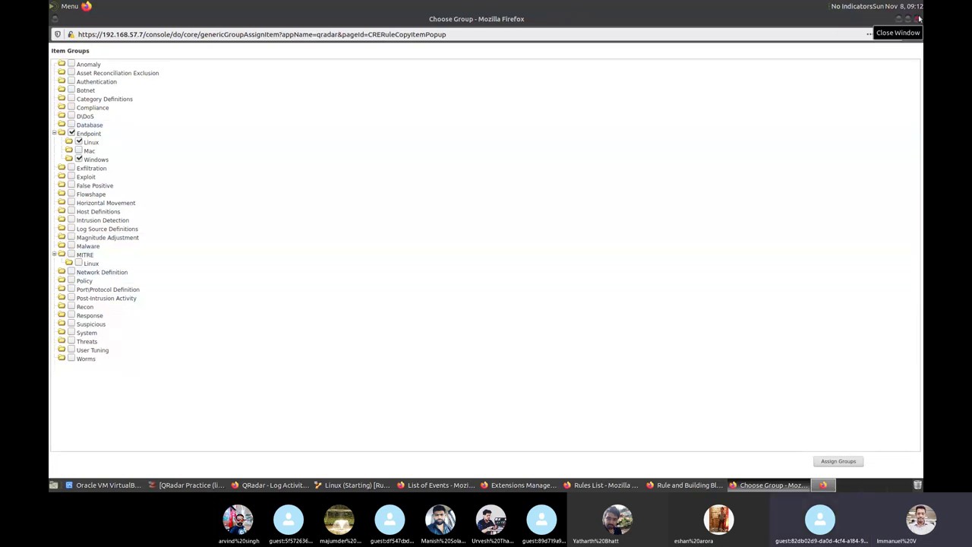
left_click(919, 17)
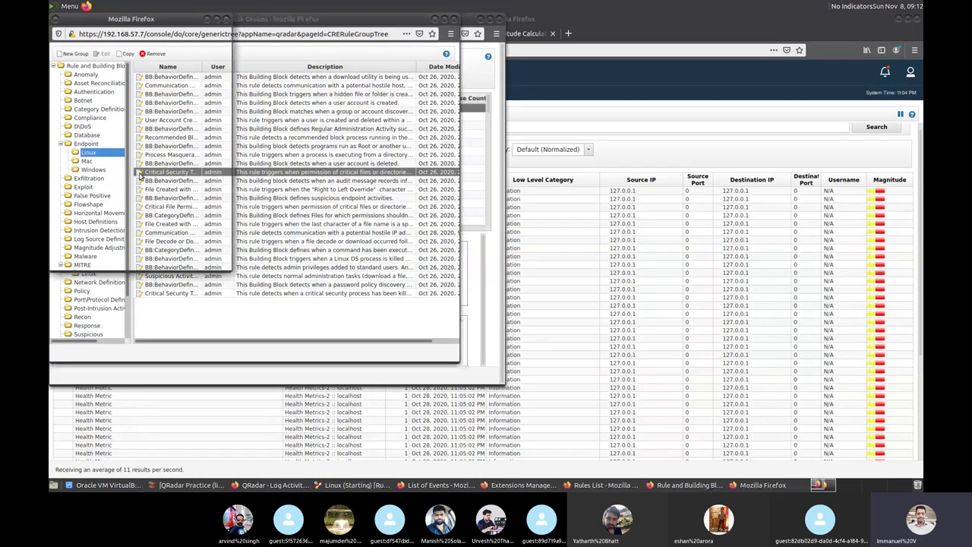
double_click(140, 176)
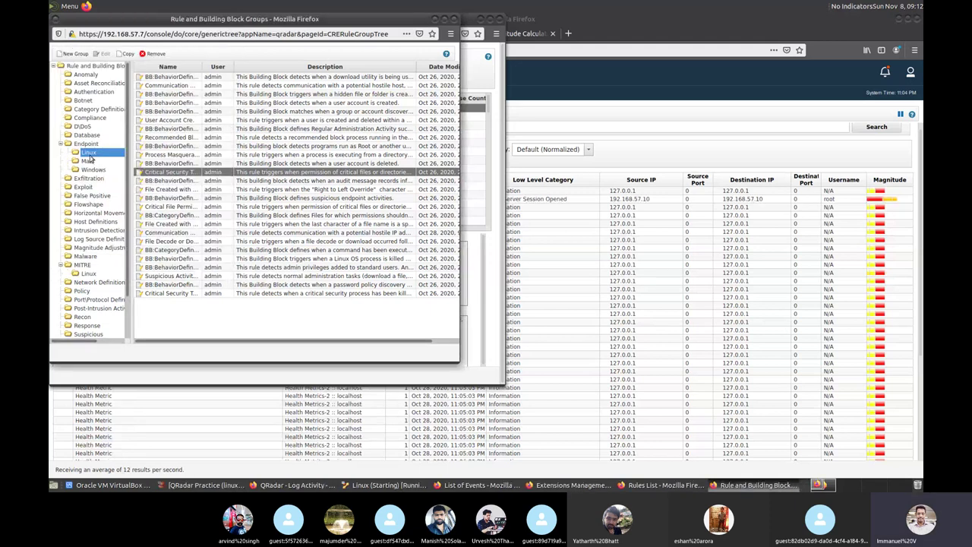
Browse the Endpoint > Windows group, view its properties without changes, then close the groups window
left_click(89, 154)
left_click(90, 170)
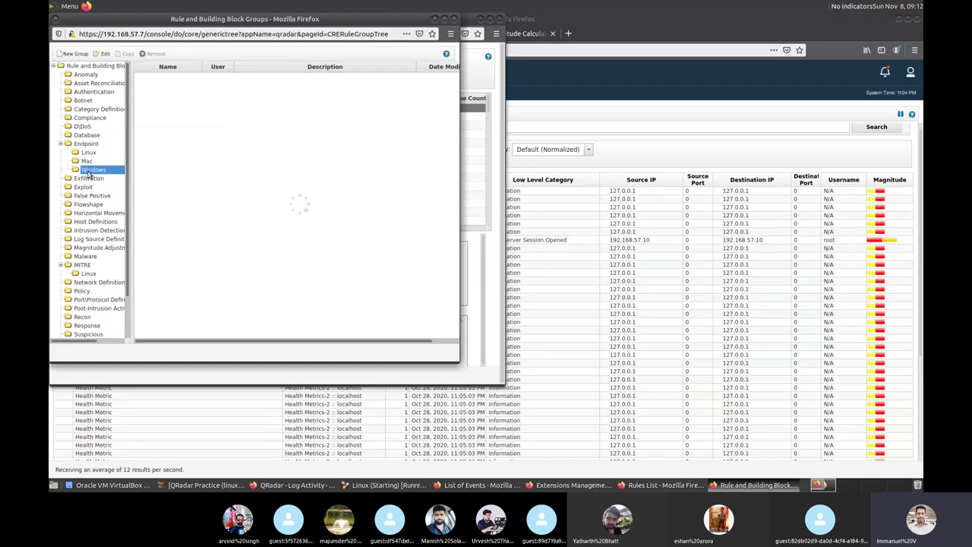
left_click(103, 53)
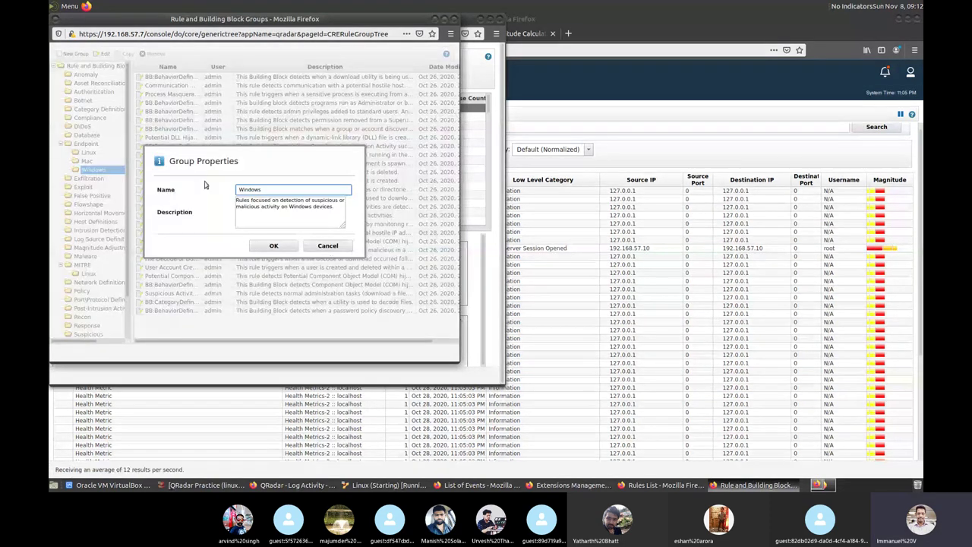
key("Escape")
left_click(171, 171)
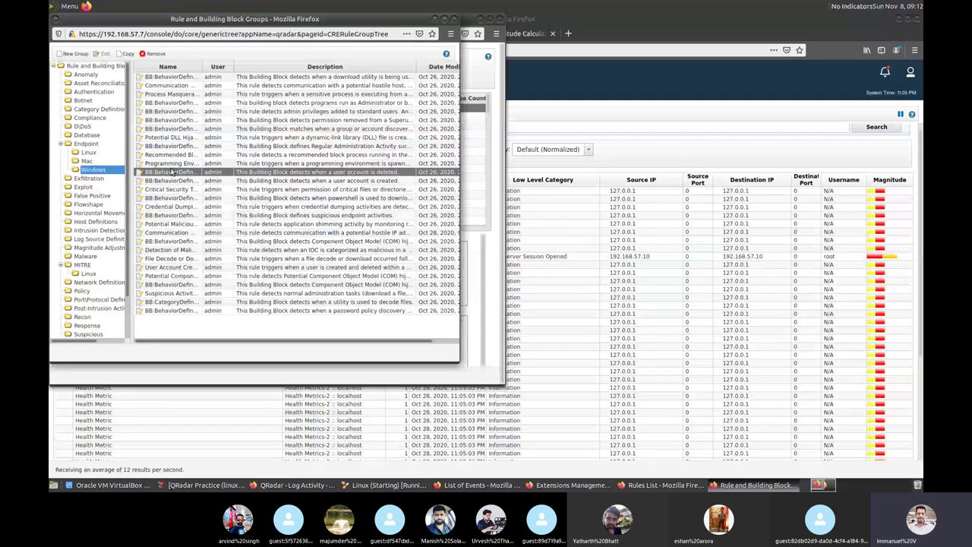
left_click(174, 190)
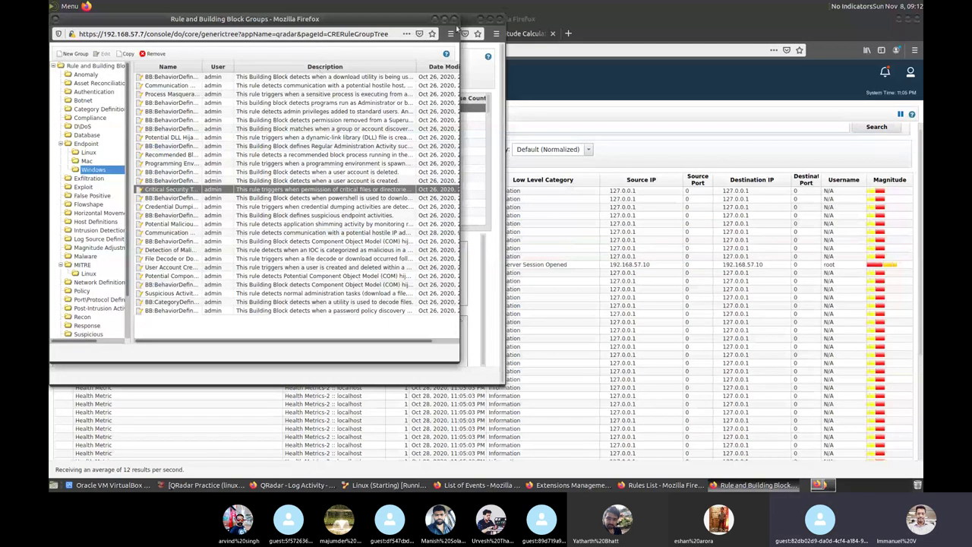
left_click(454, 19)
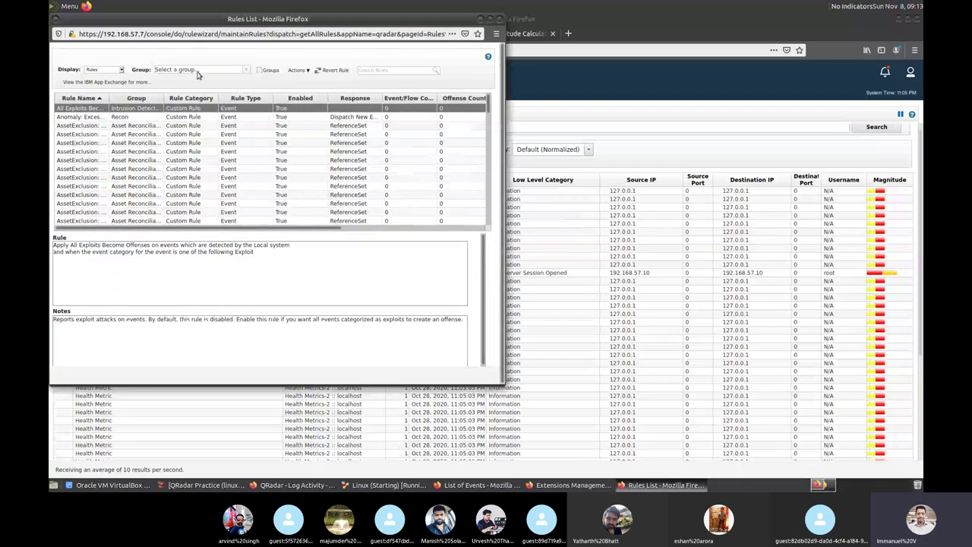
Start a new rule from the Rules List Actions menu to launch the Rule Wizard
left_click(298, 71)
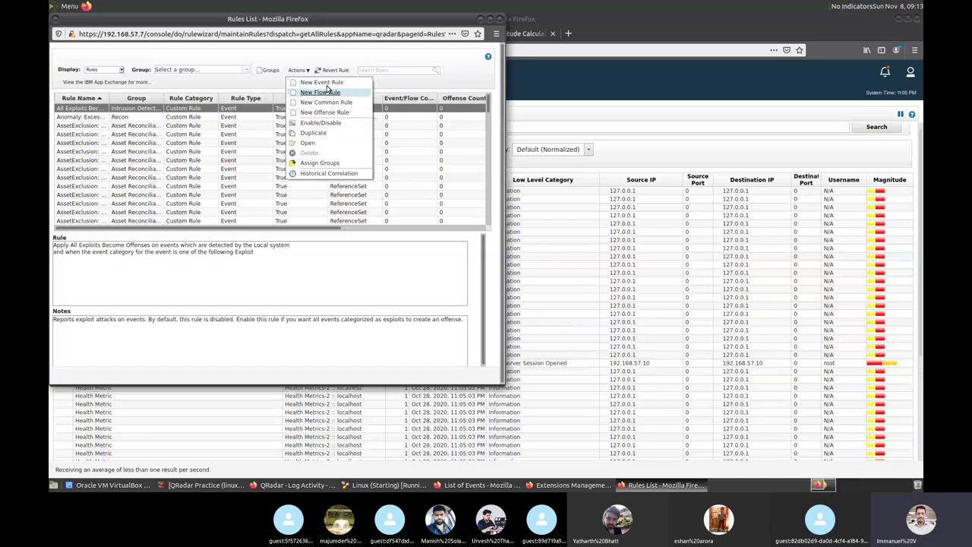
left_click(328, 89)
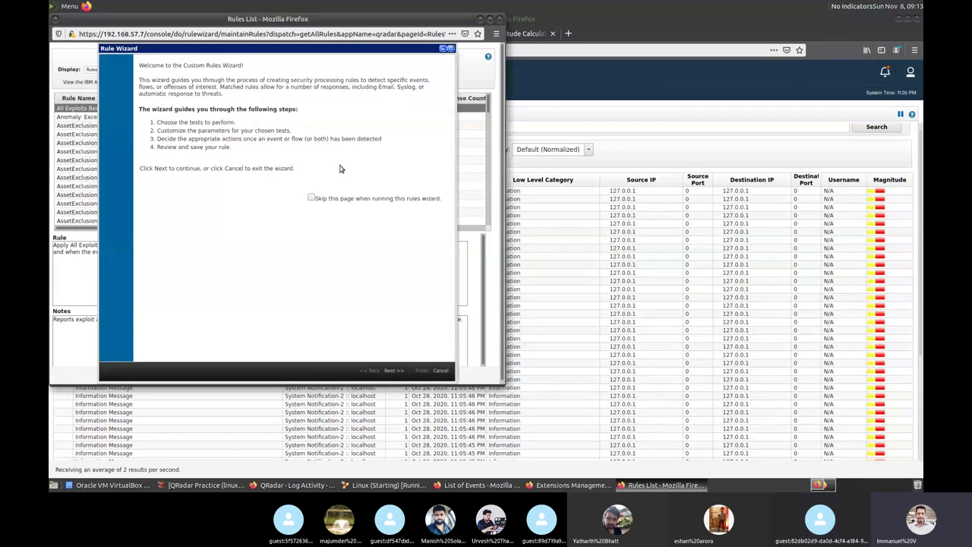
Mark the welcome page to be skipped and base the new rule on Events or Flows
left_click(311, 198)
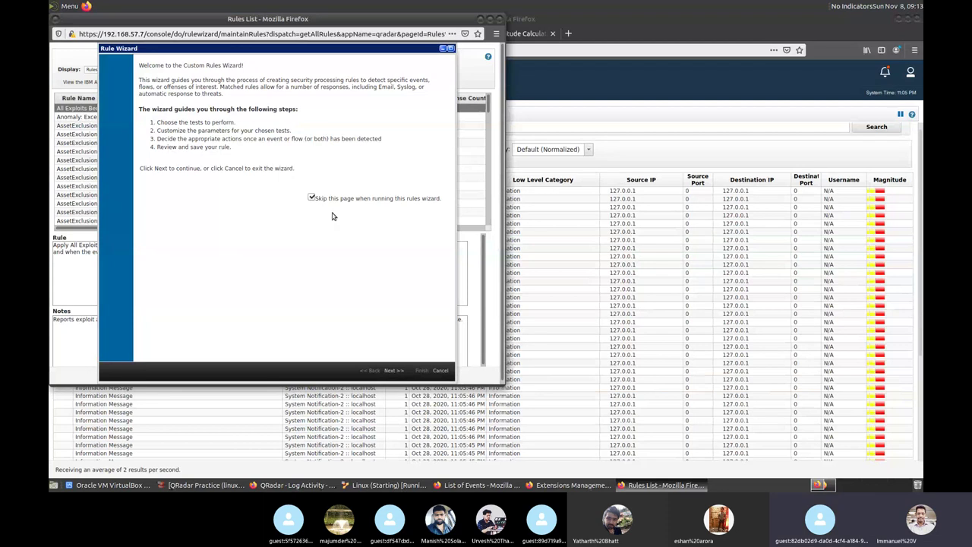
left_click(394, 371)
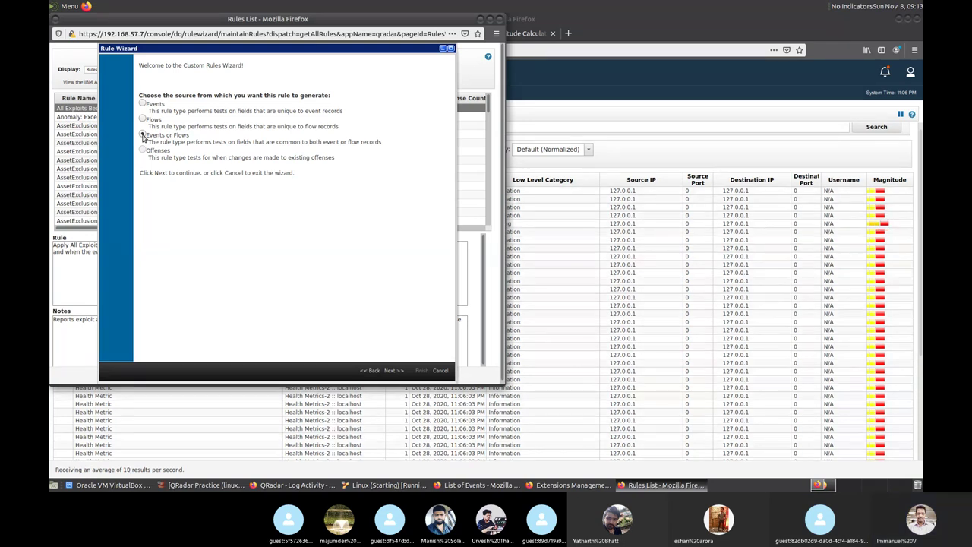
left_click(143, 135)
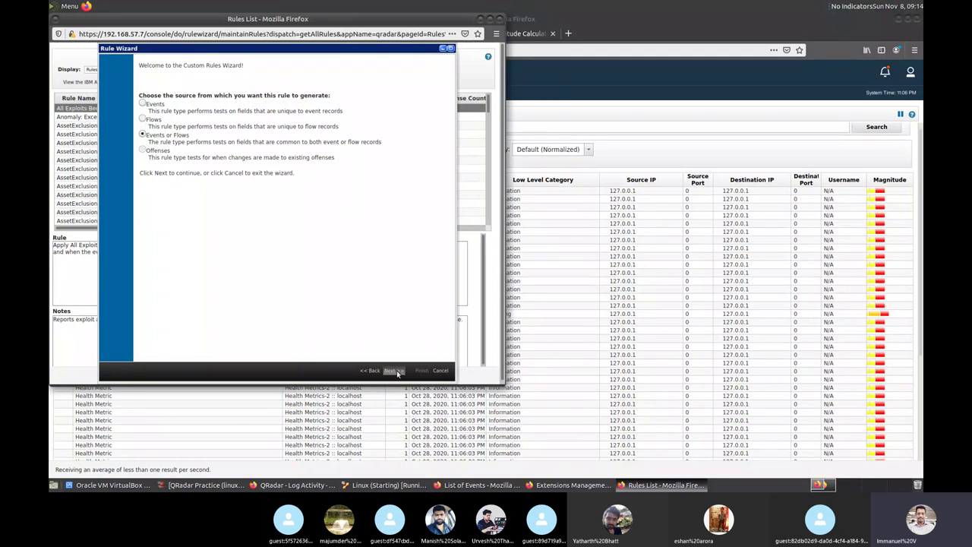
left_click(393, 371)
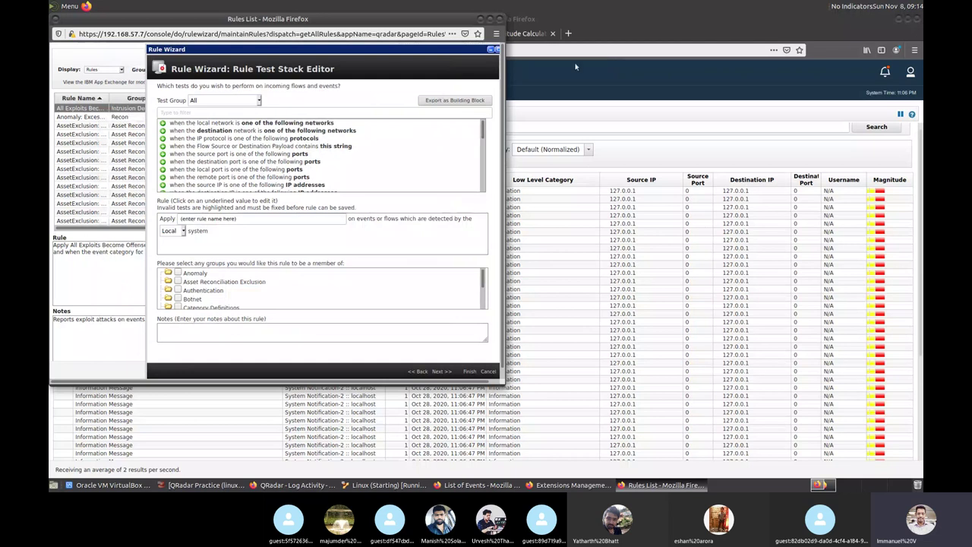
Add the source-port test and name the rule 'Ibound RDP'
left_click(259, 101)
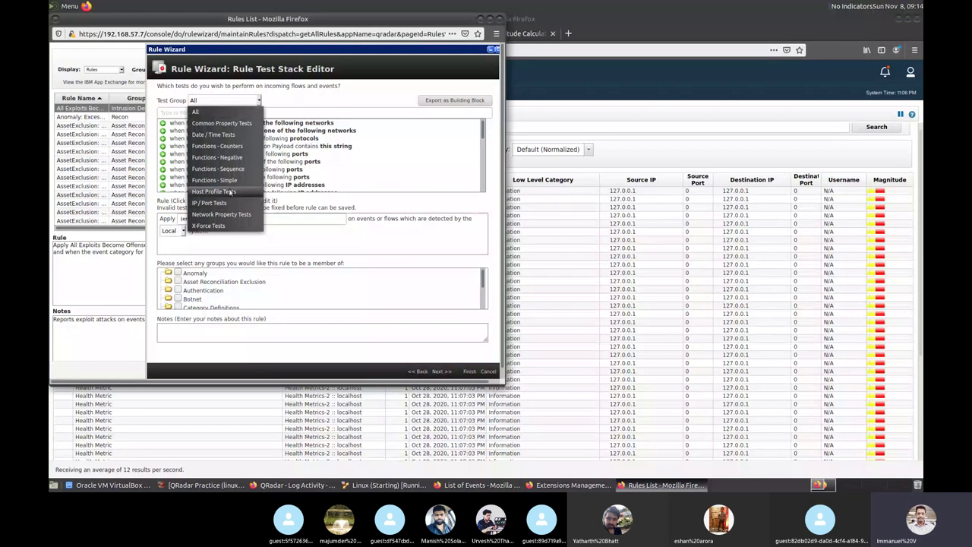
left_click(350, 93)
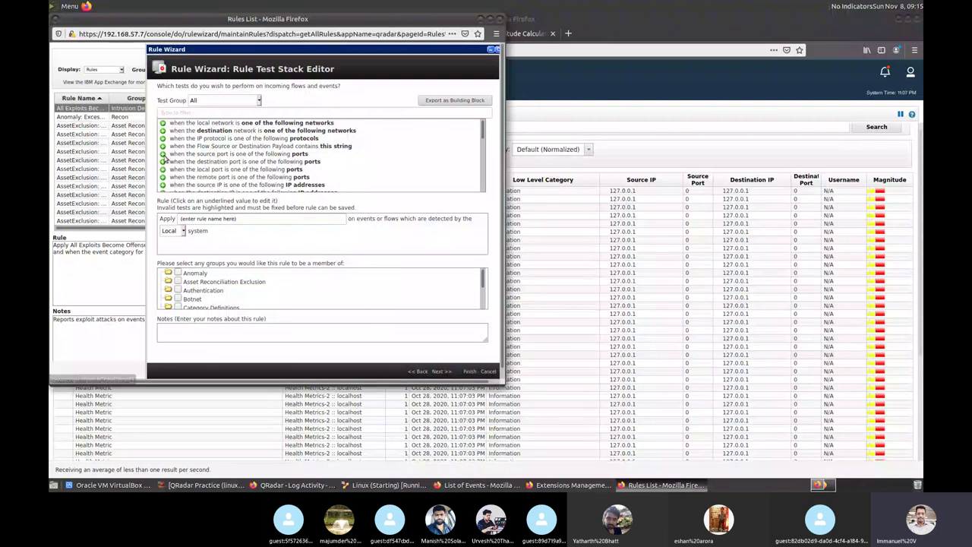
left_click(162, 157)
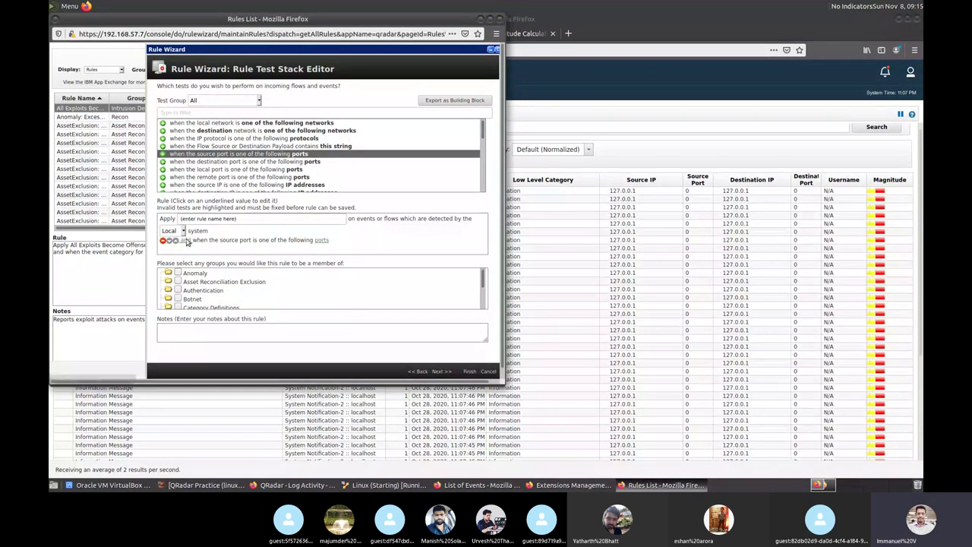
left_click(220, 219)
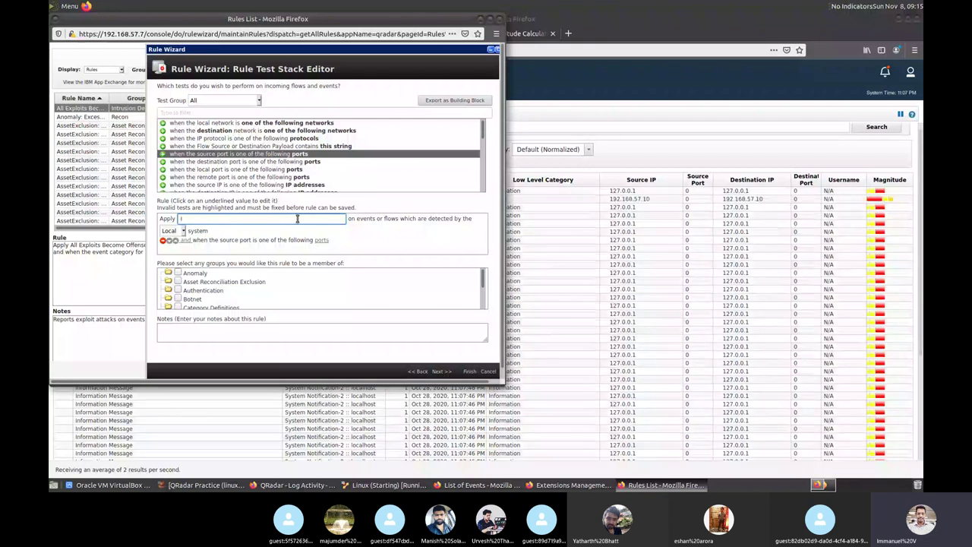
type("Ibound RDP")
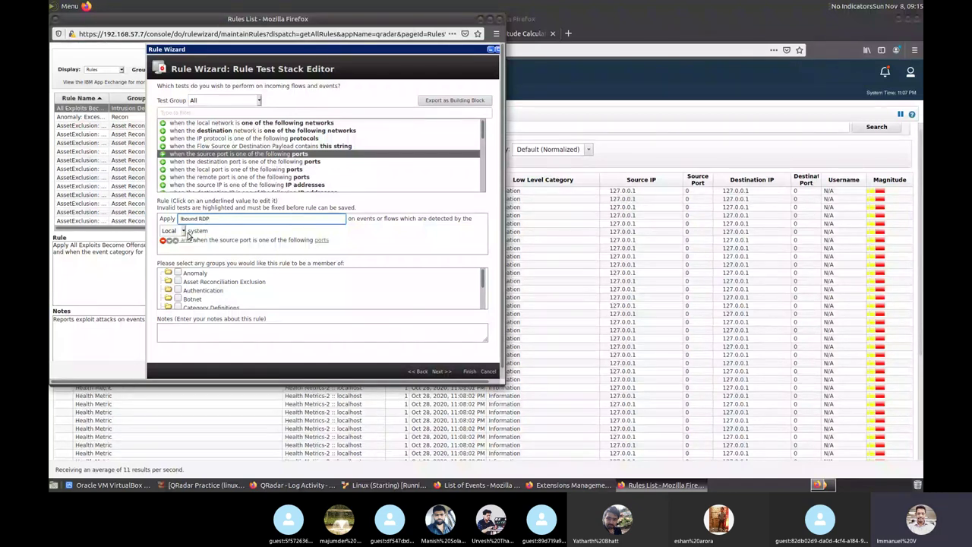
Set the source port test to 3389 and keep the rule on the Local system
left_click(320, 241)
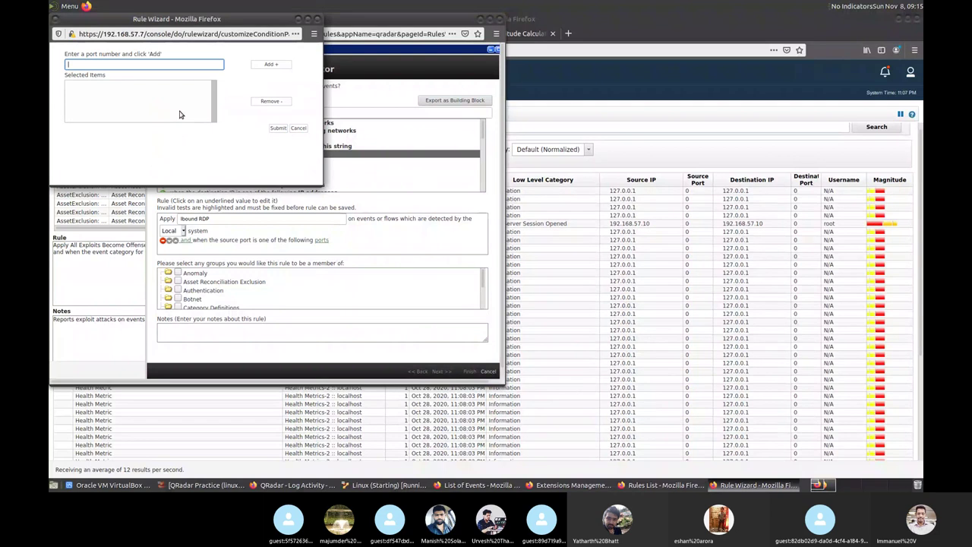
type("3389")
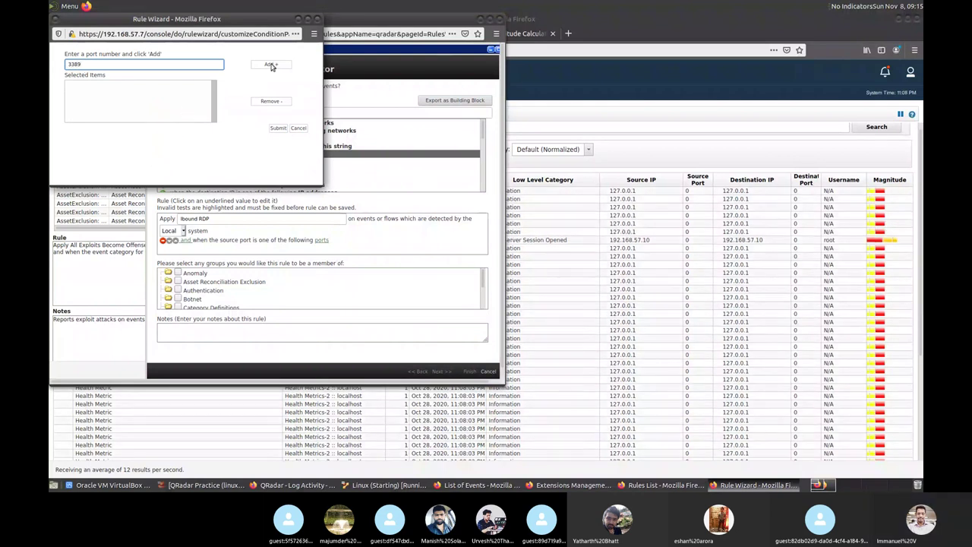
left_click(272, 65)
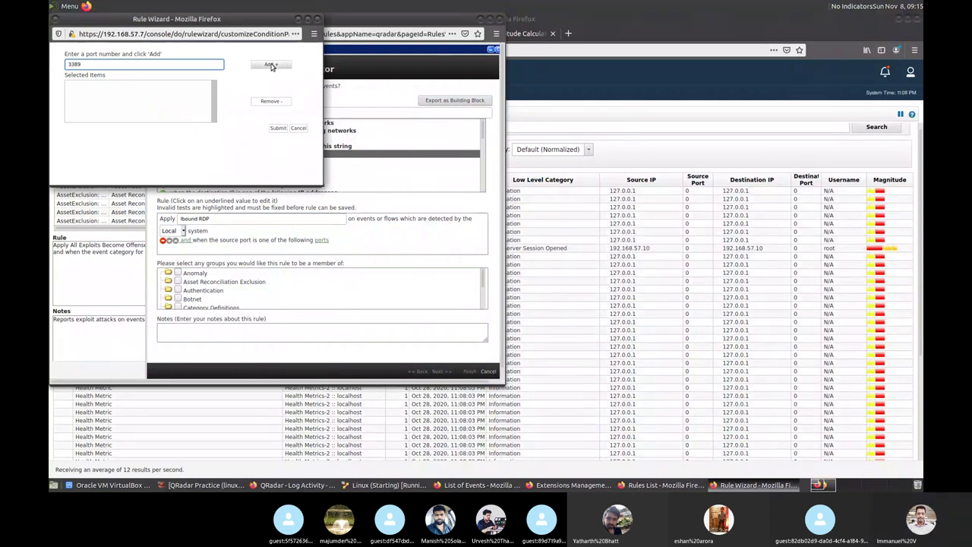
left_click(279, 129)
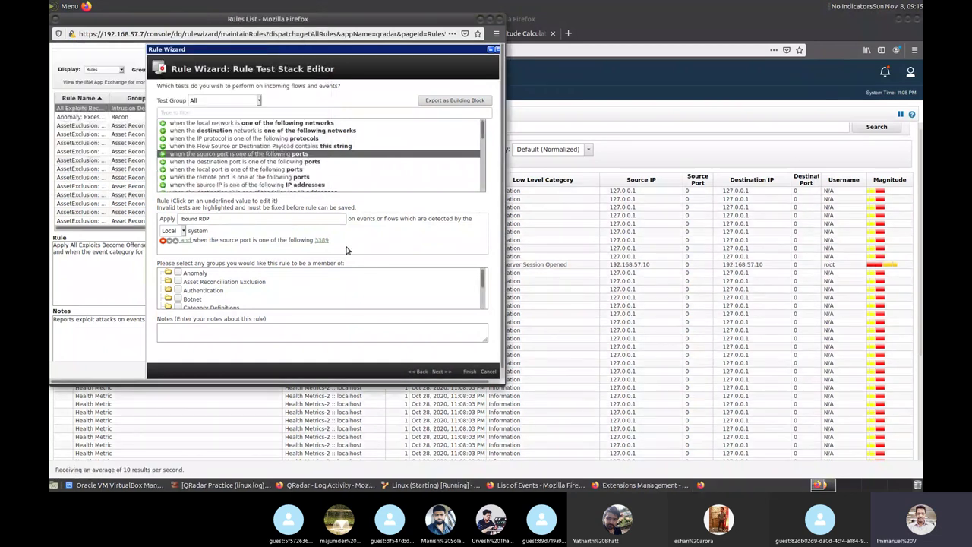
left_click(183, 230)
left_click(184, 233)
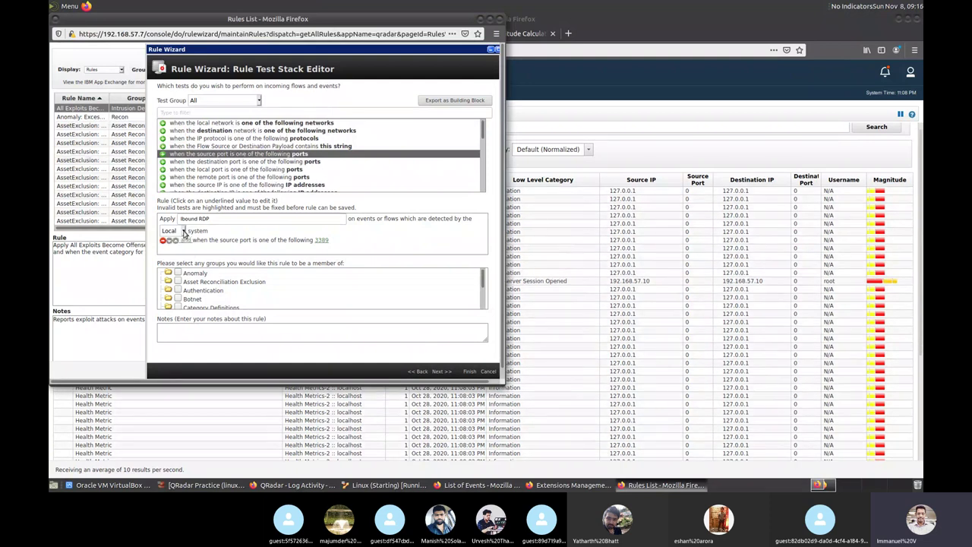
left_click(183, 233)
left_click(183, 233)
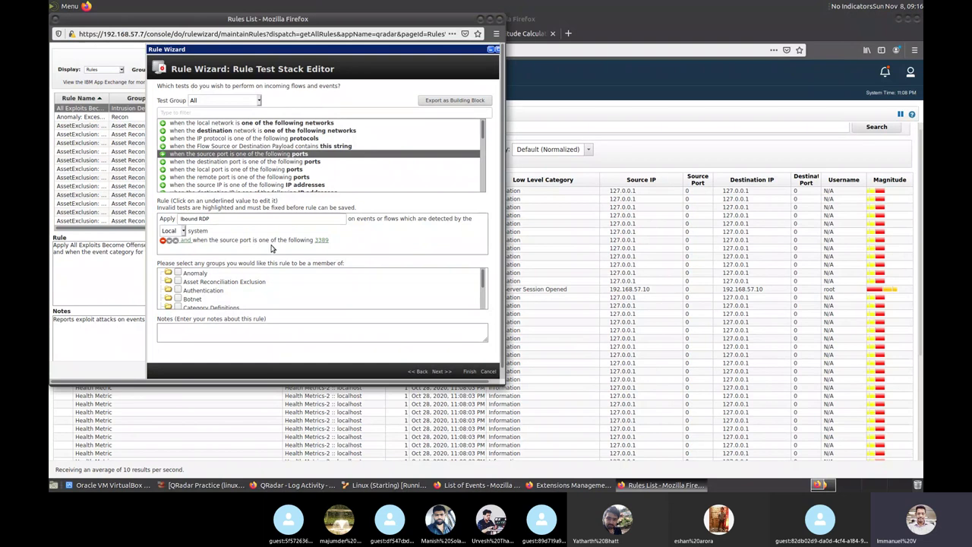
Add a destination port test set to 3389 and delete the source port test
left_click(247, 162)
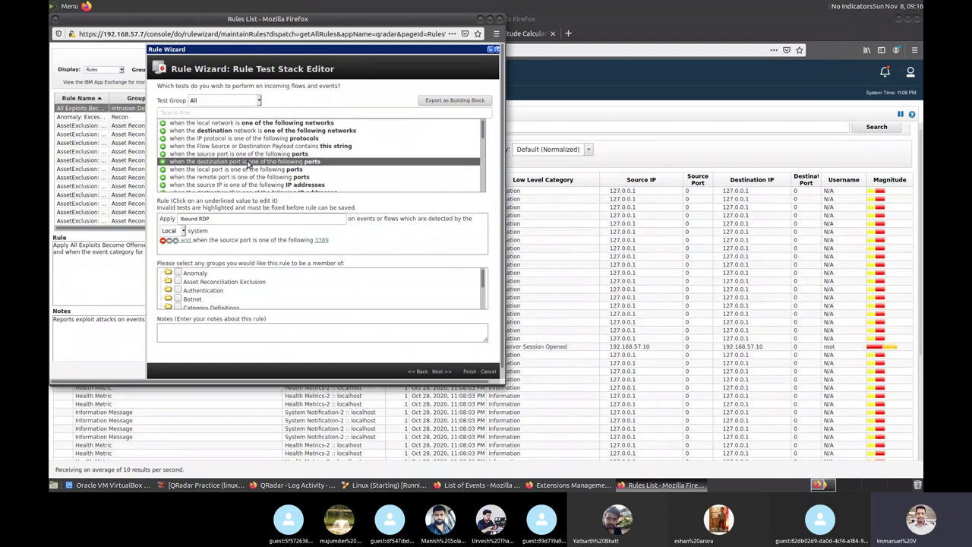
left_click(163, 163)
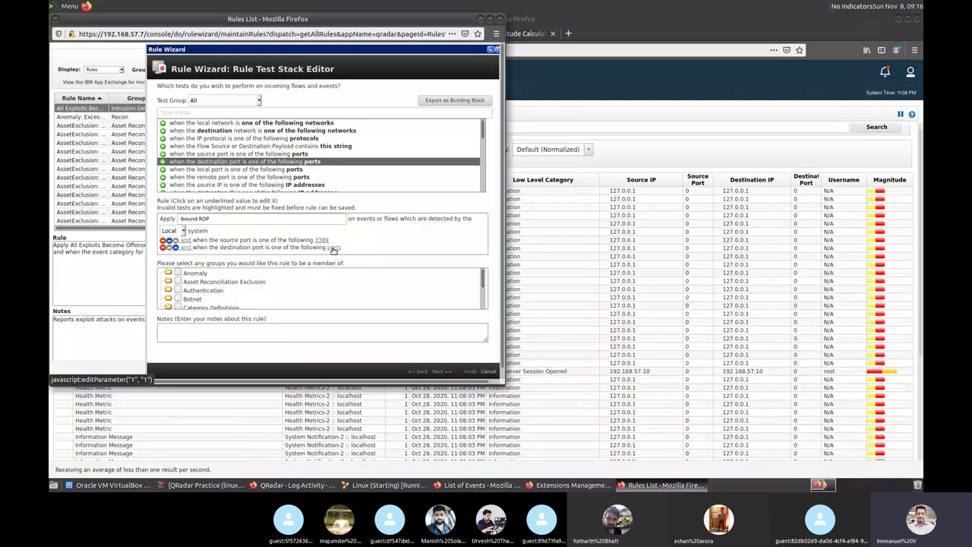
left_click(334, 248)
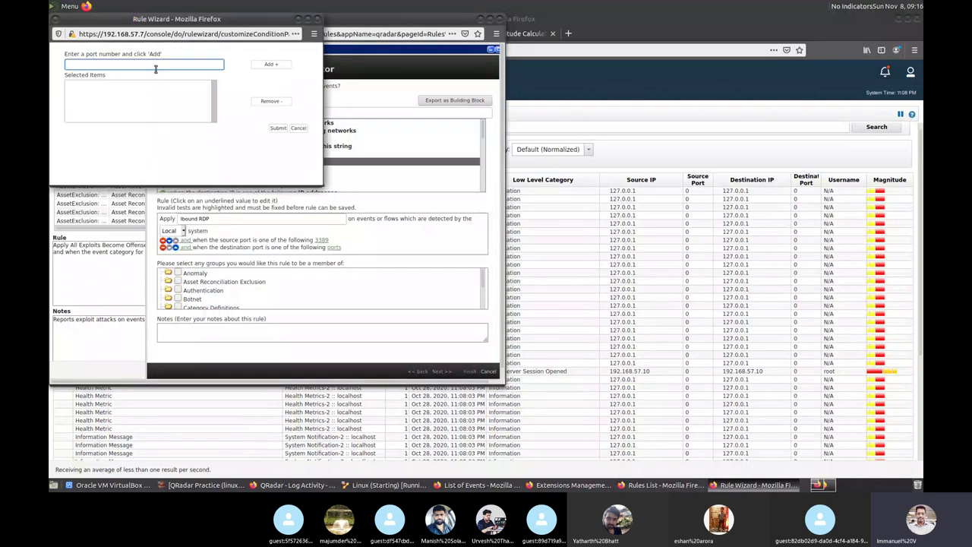
type("3389")
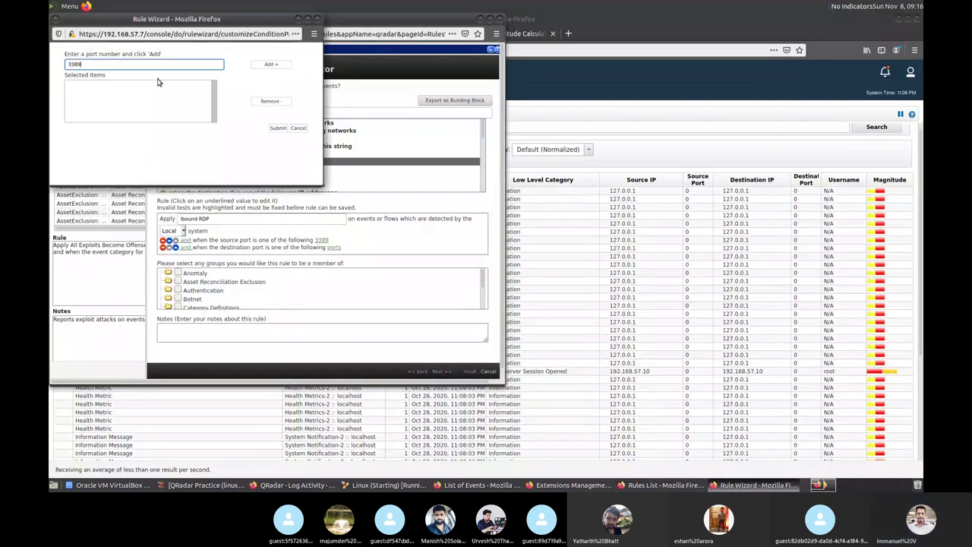
left_click(269, 67)
left_click(278, 129)
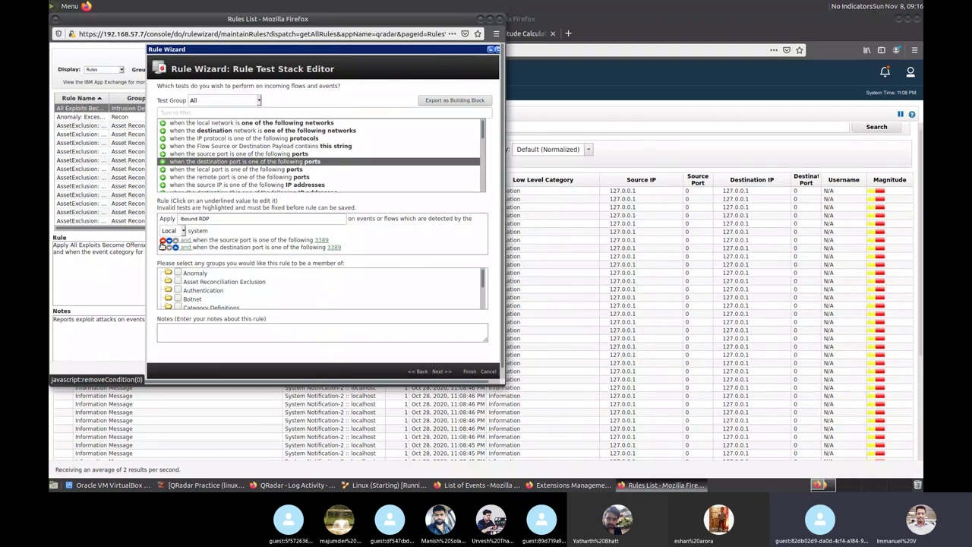
left_click(162, 241)
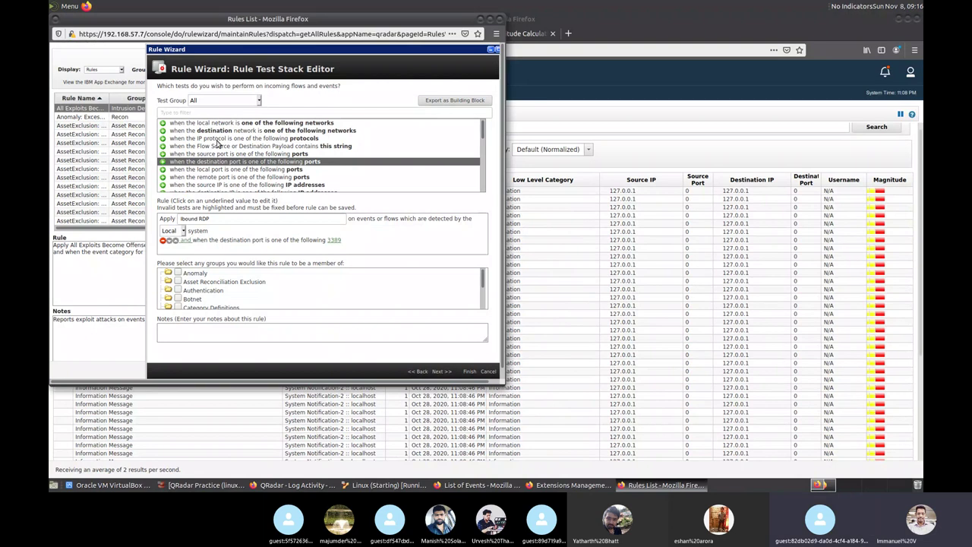
Add the 'source IP is one of the following' test and enter address 192.168.1.1
left_click(222, 185)
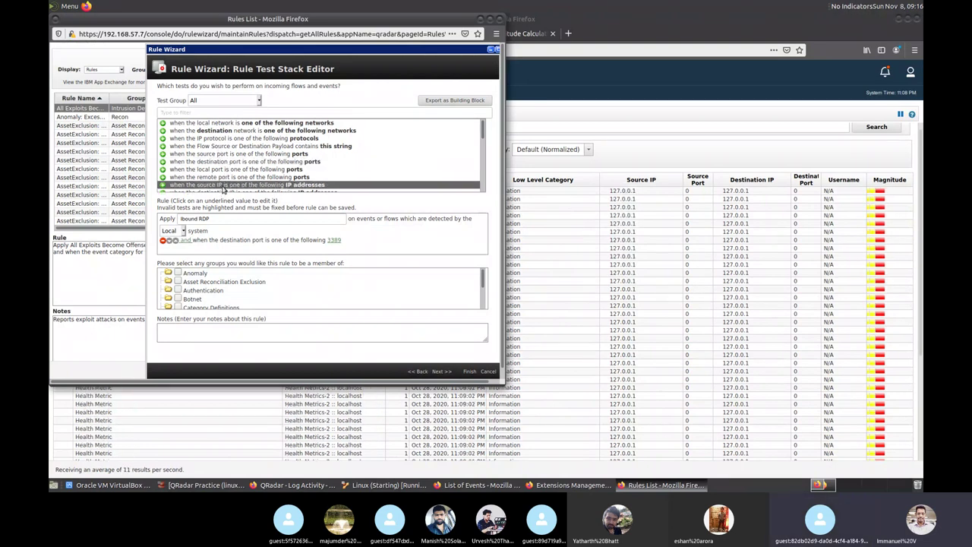
double_click(222, 185)
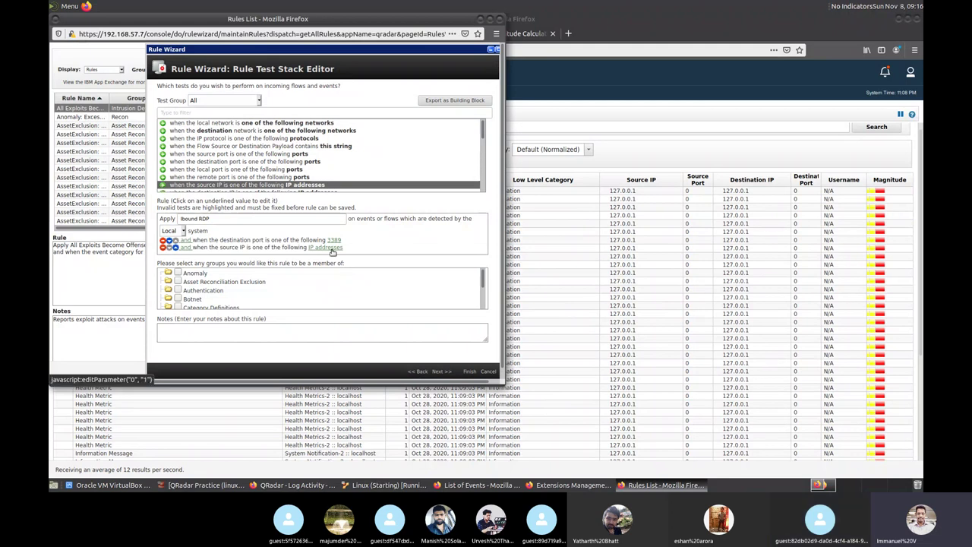
left_click(329, 248)
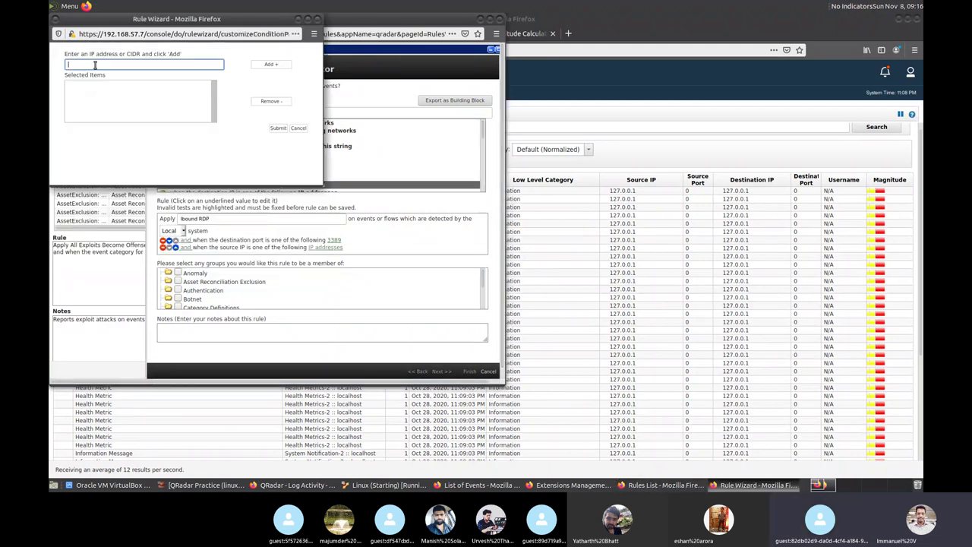
type("19")
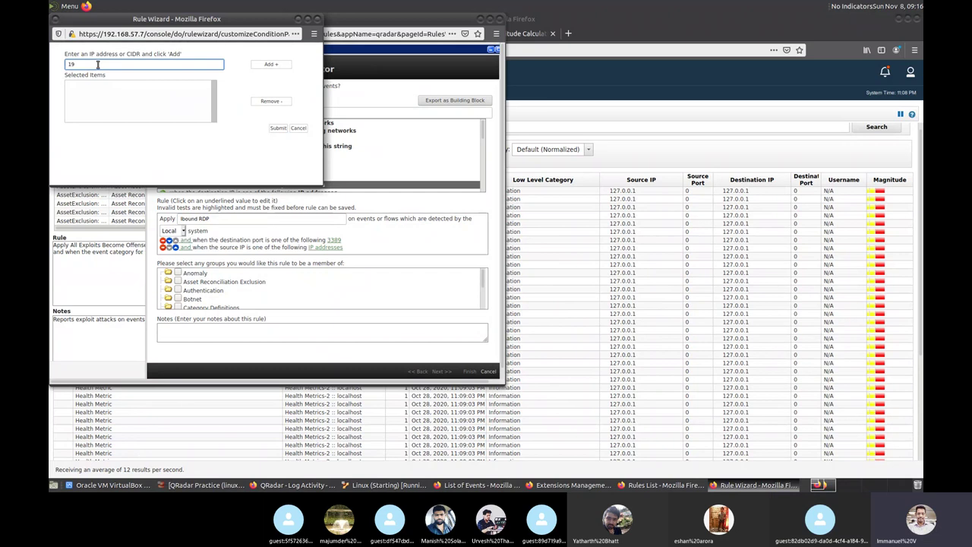
type("2.168.")
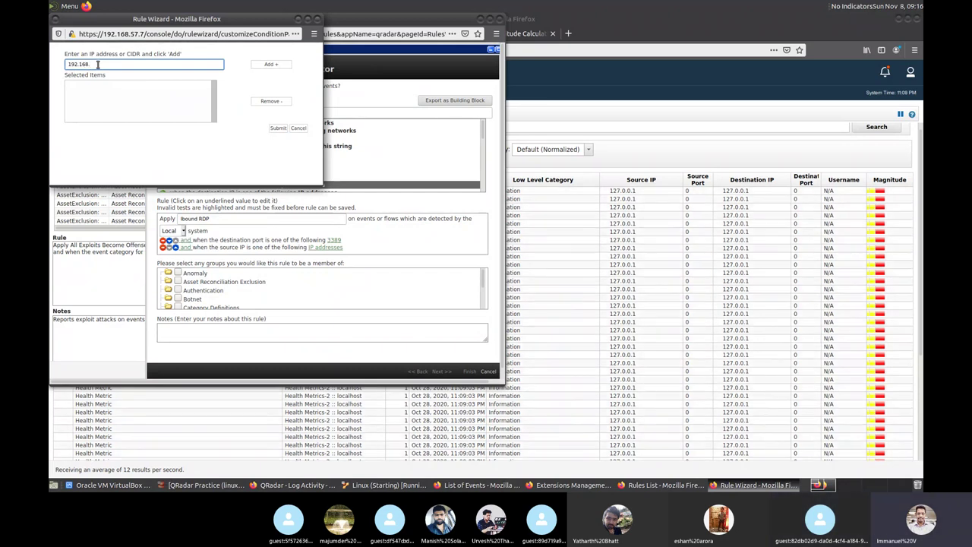
type("1.1")
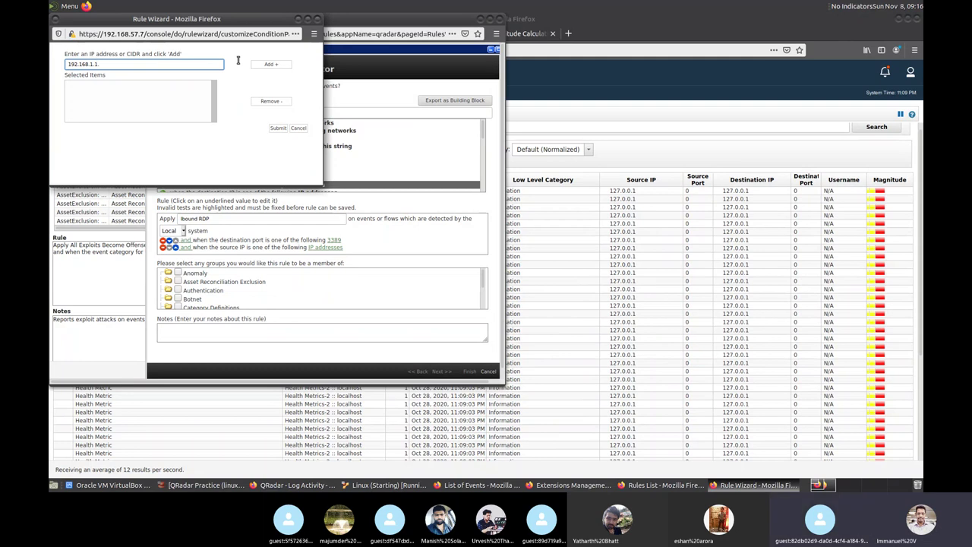
left_click(267, 67)
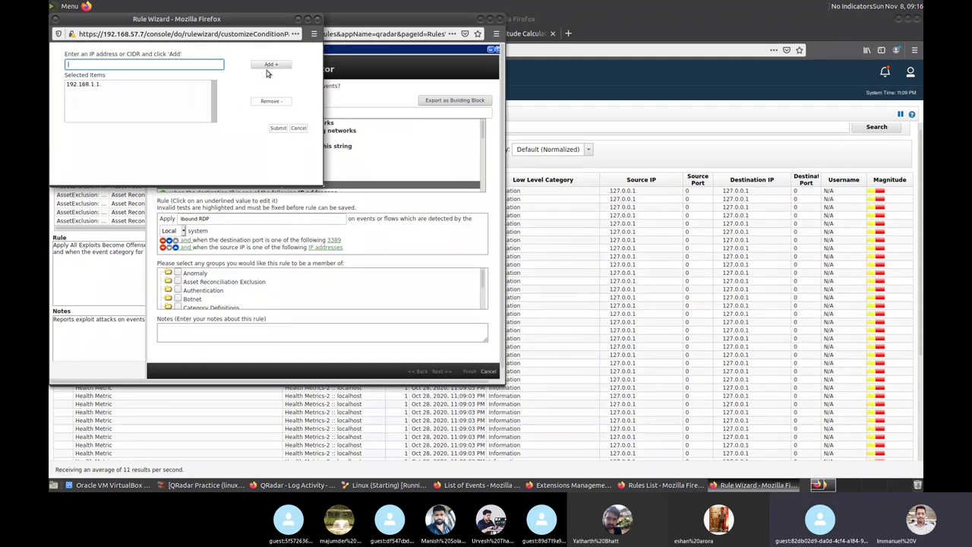
left_click(277, 128)
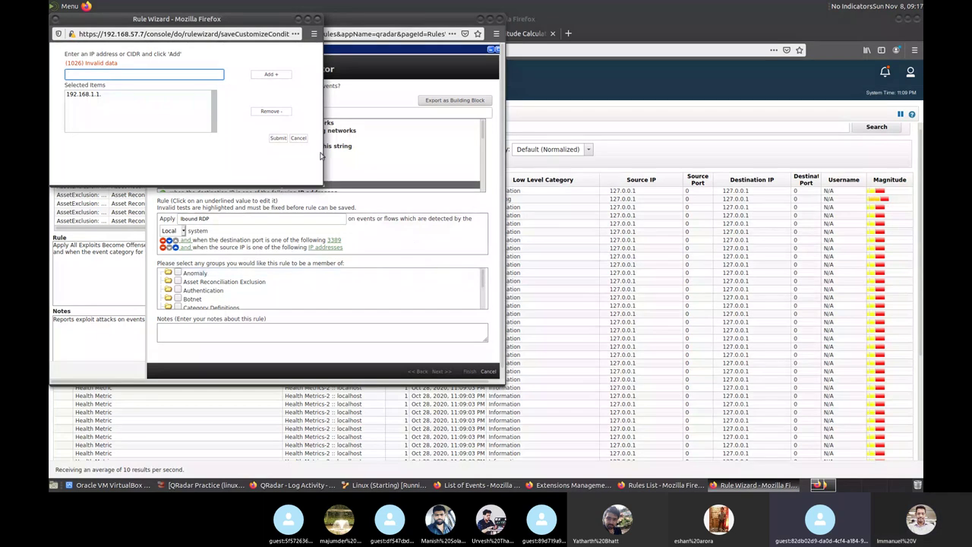
left_click(275, 139)
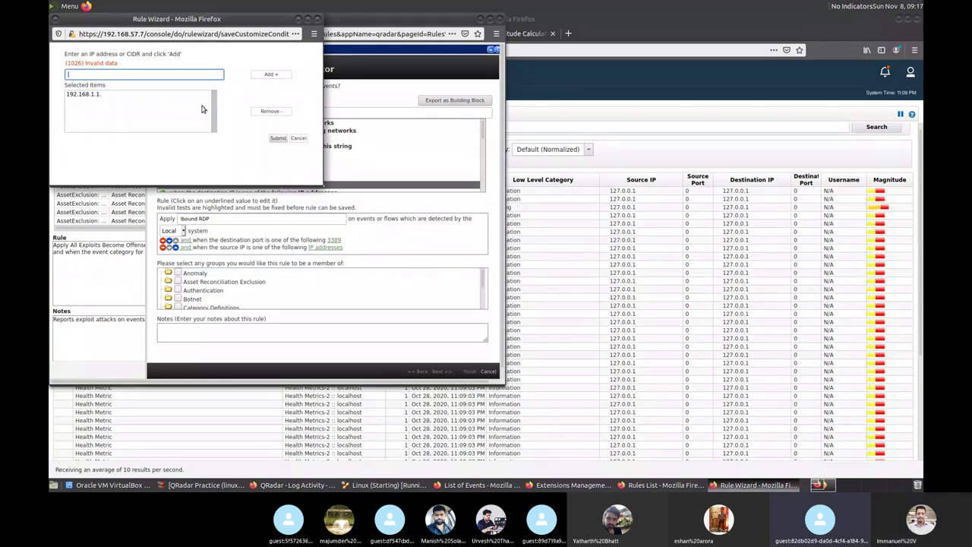
Replace the malformed address entry with 192.168.1.1 and submit the source IP list
left_click(172, 98)
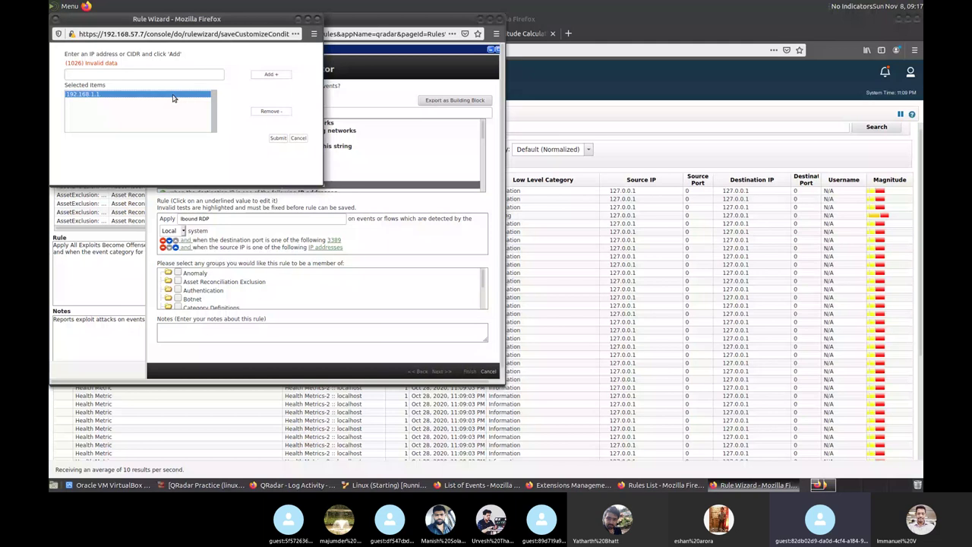
double_click(173, 98)
left_click(169, 76)
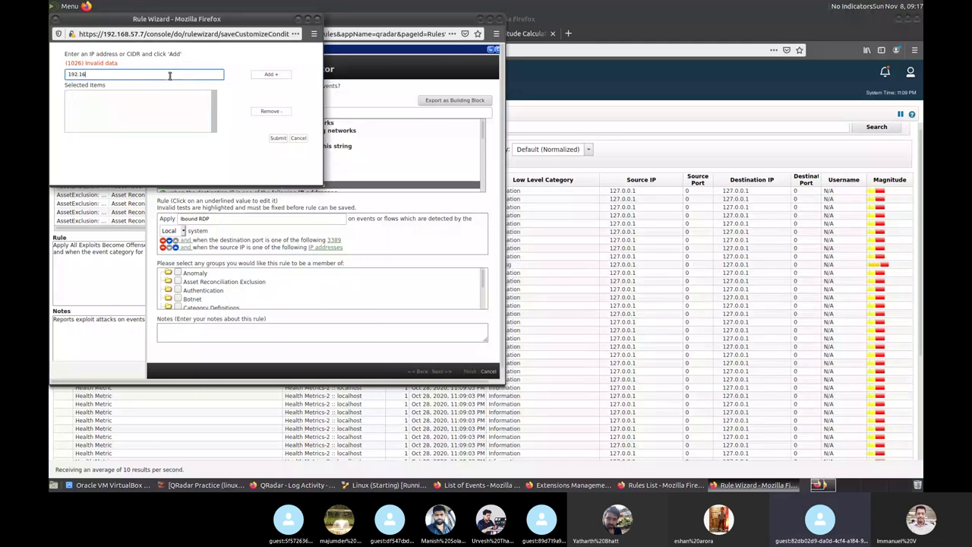
type("192.168.1.1")
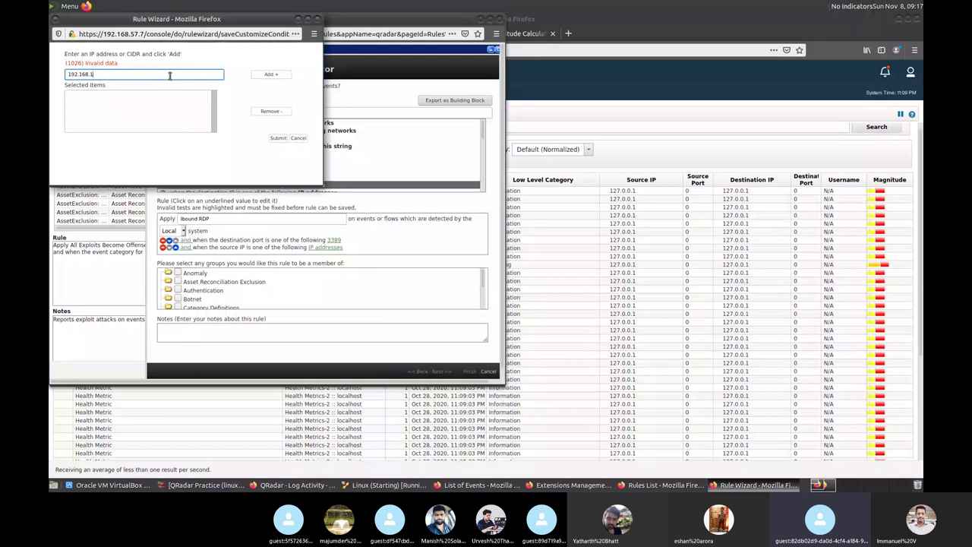
left_click(271, 74)
left_click(278, 137)
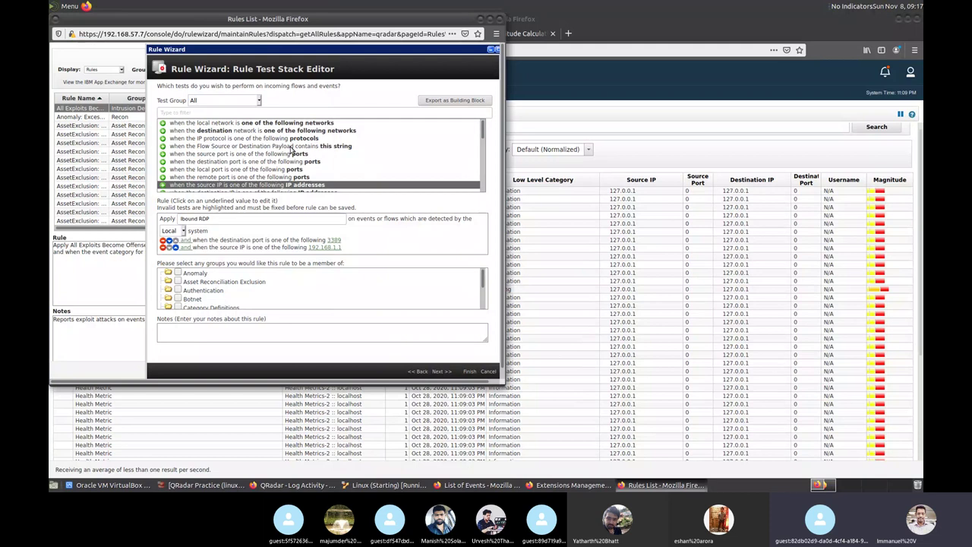
Add the 'source is located in this geographic location' test and remove the 192.168.1.1 source IP test
scroll(292, 148, "down", 5)
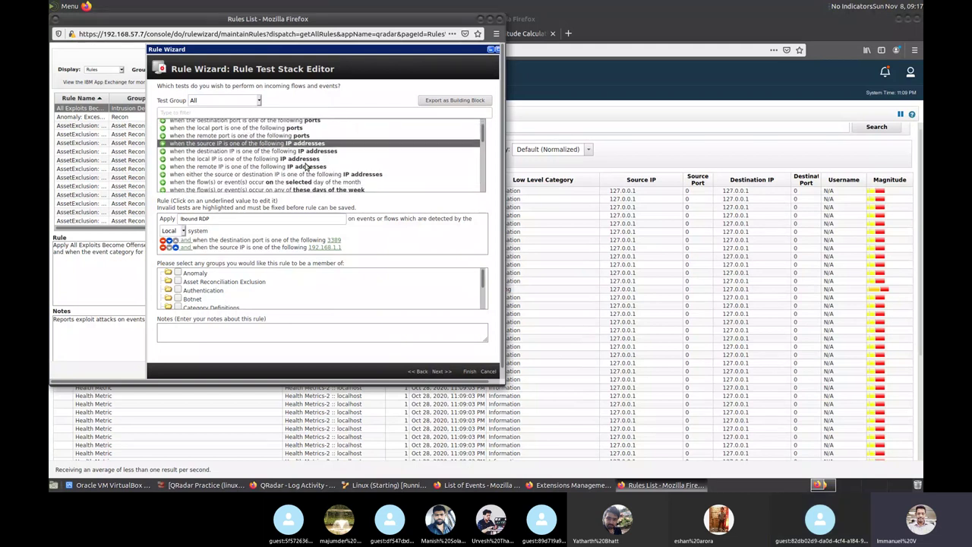
scroll(306, 165, "down", 6)
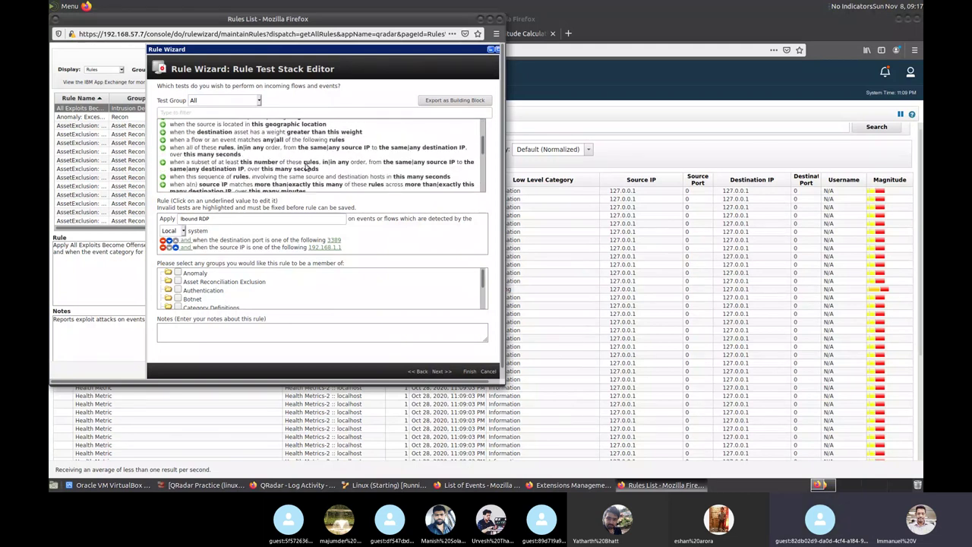
scroll(306, 166, "up", 2)
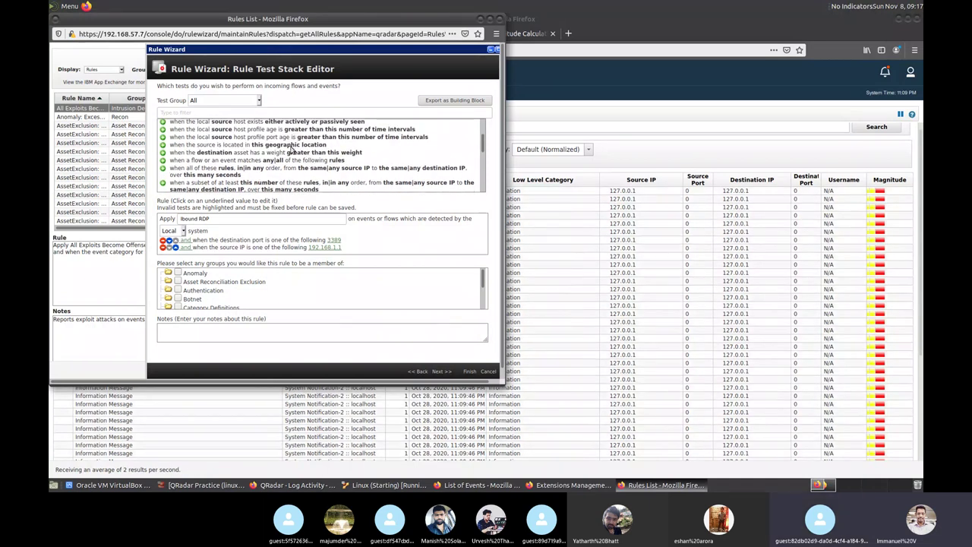
left_click(289, 145)
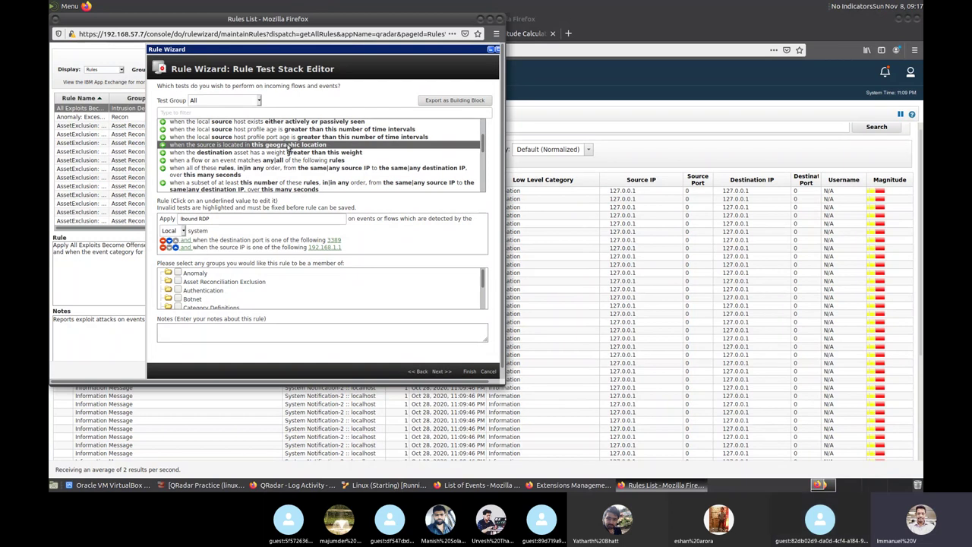
left_click(162, 145)
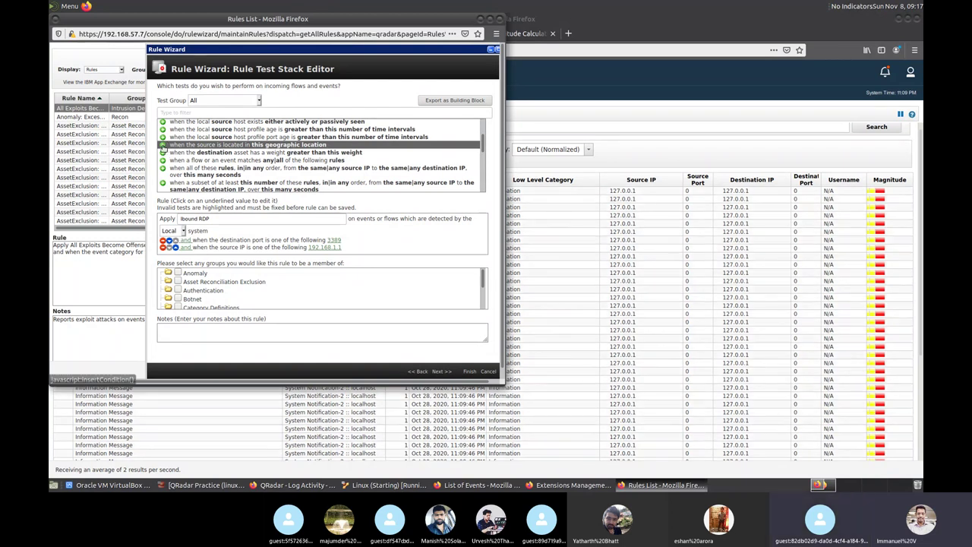
scroll(220, 256, "down", 1)
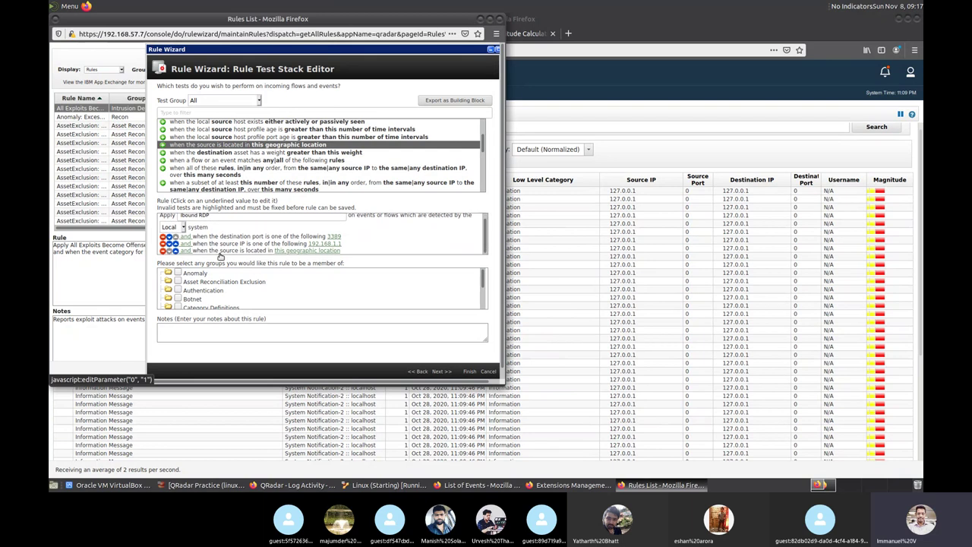
left_click(162, 246)
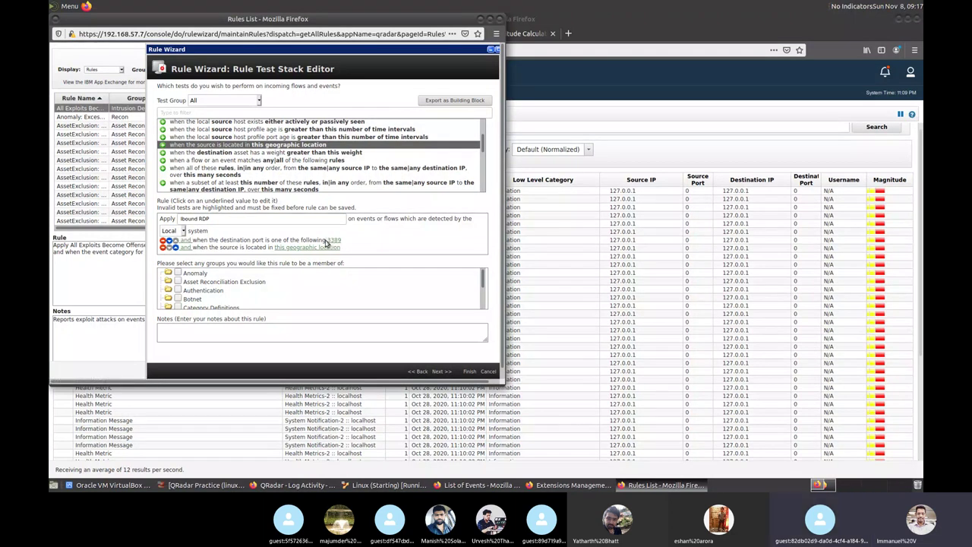
Set the geographic location test to Asia.Azerbaijan and submit it
left_click(307, 248)
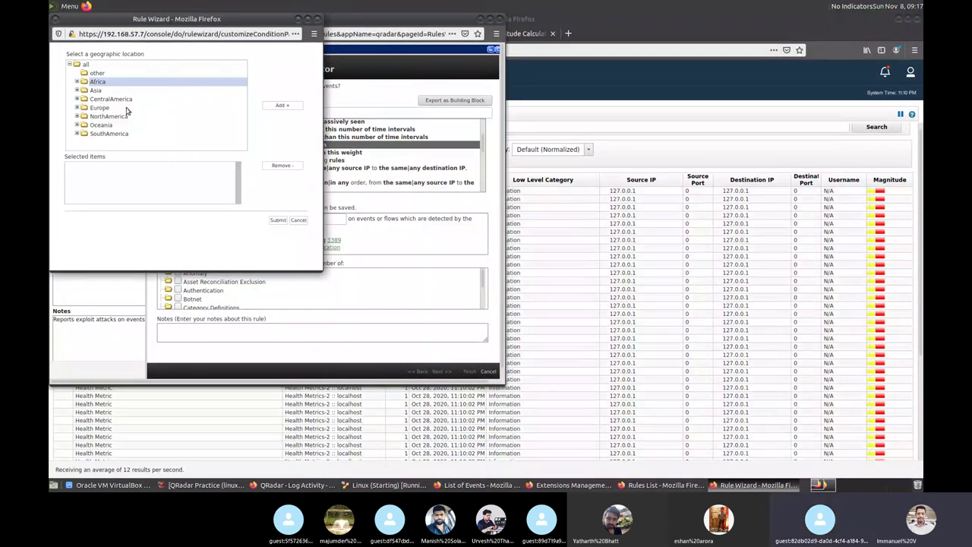
left_click(77, 90)
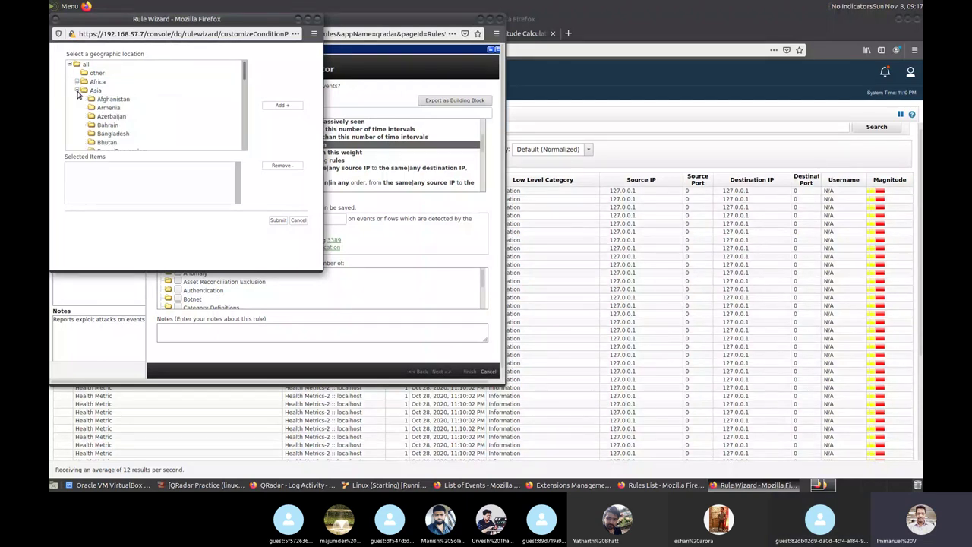
scroll(102, 121, "down", 1)
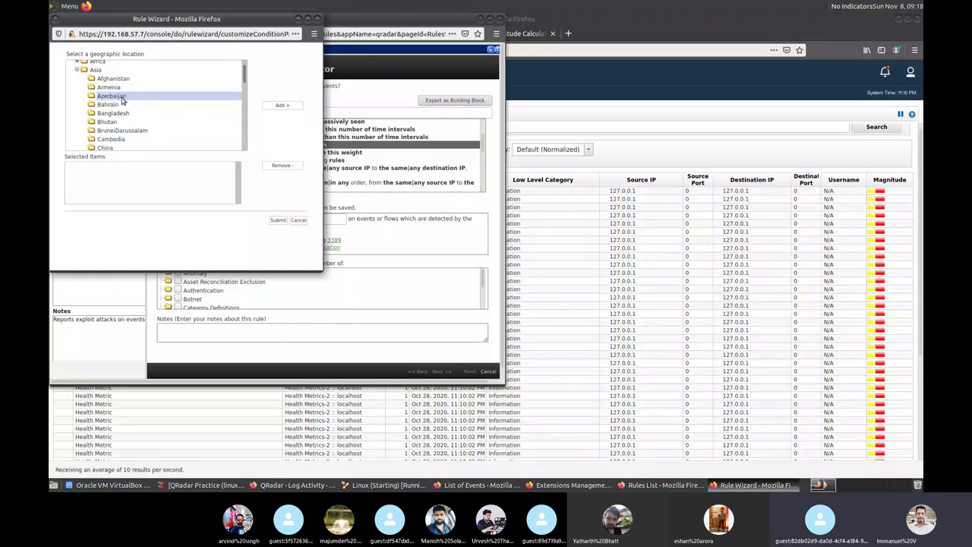
key("Down")
key("Down")
key("Down")
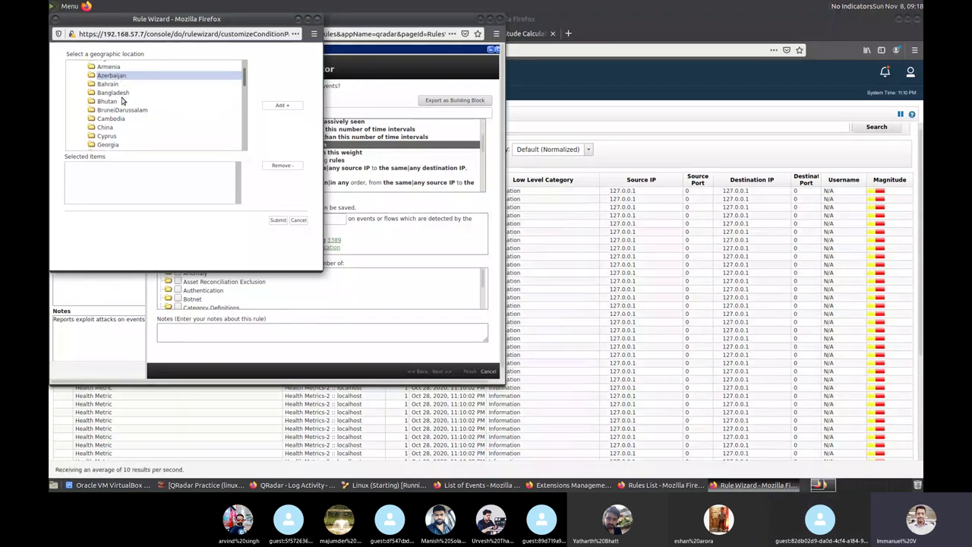
left_click(122, 99)
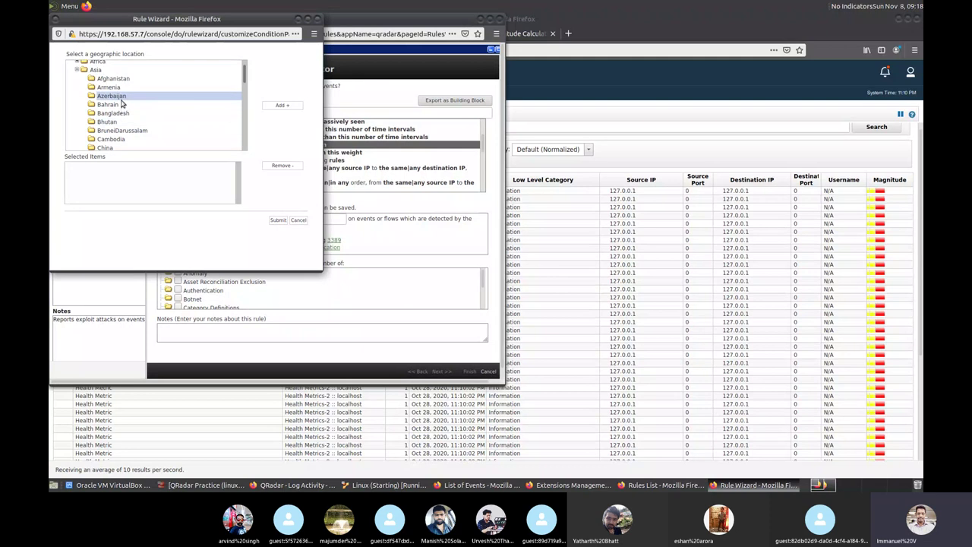
left_click(275, 105)
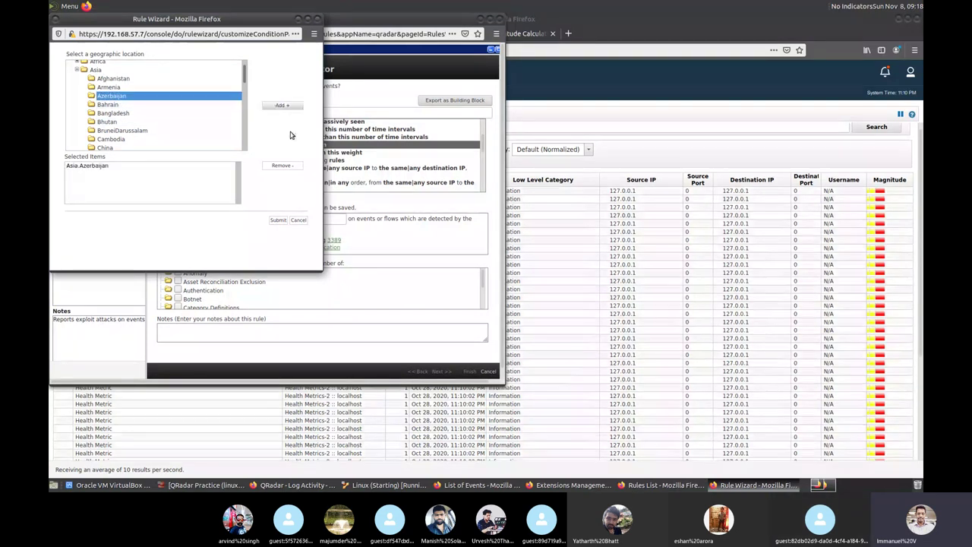
left_click(279, 220)
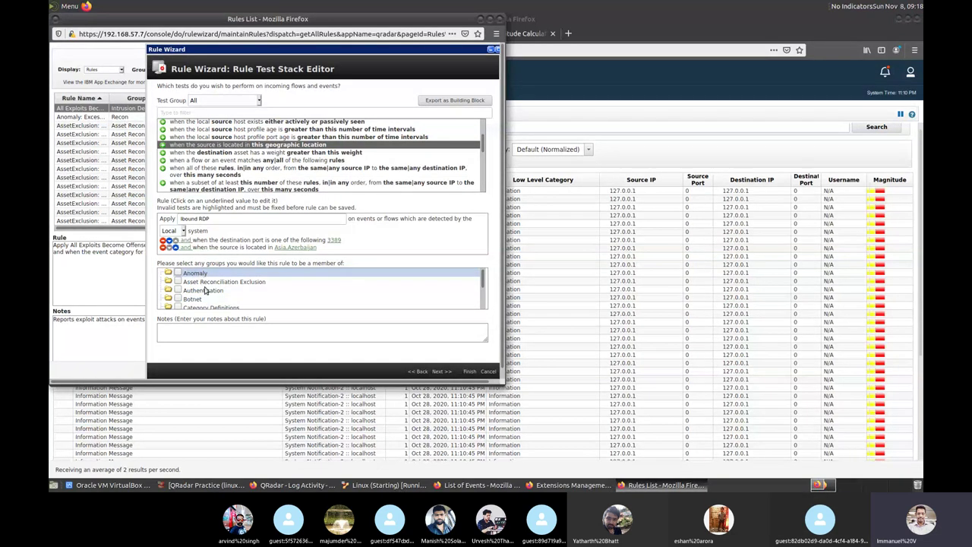
Tick the Recon group for the rule and open its destination port 3389 list
scroll(204, 290, "down", 2)
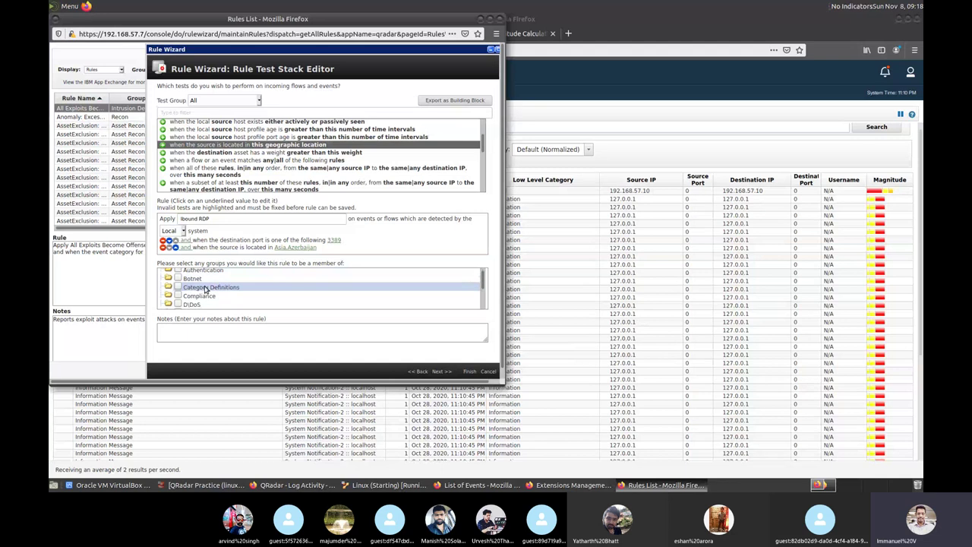
scroll(204, 290, "down", 4)
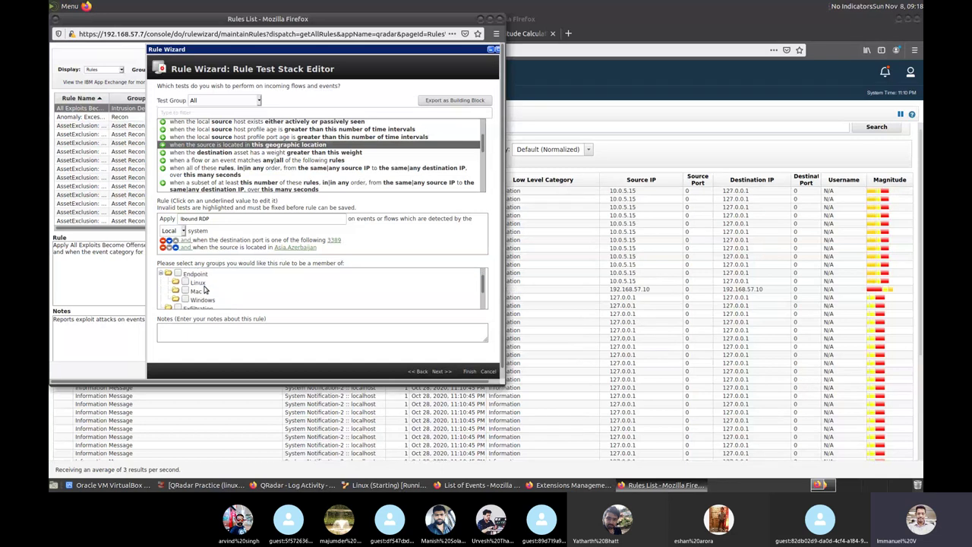
scroll(203, 289, "down", 5)
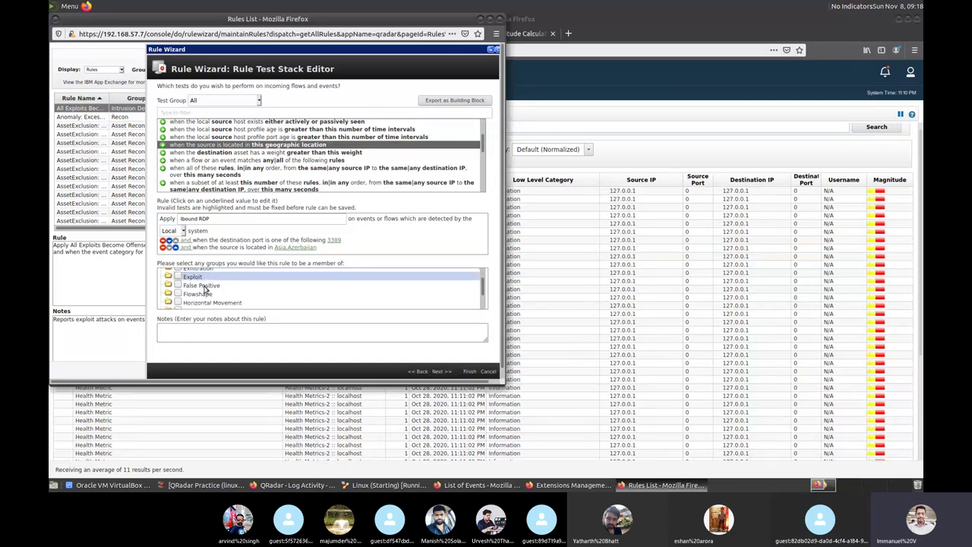
scroll(203, 289, "down", 5)
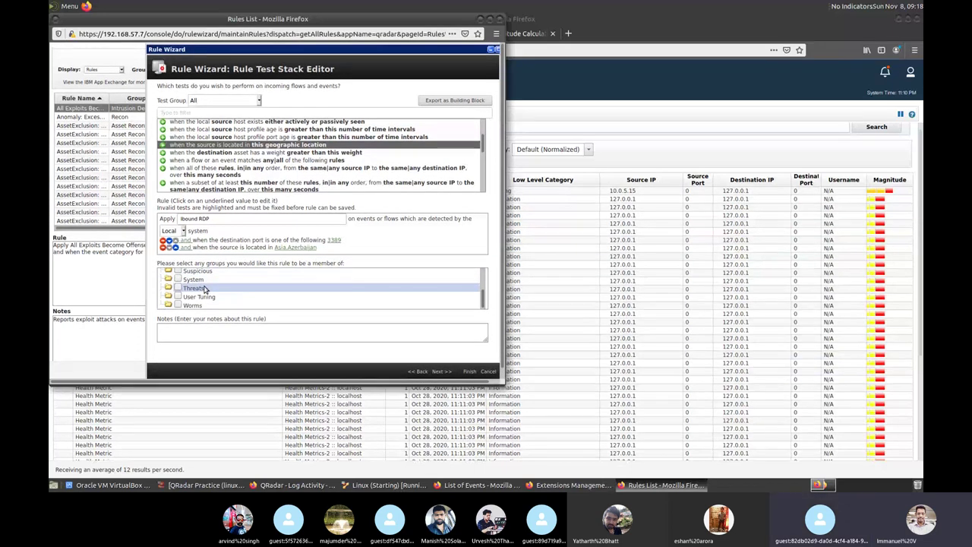
scroll(204, 290, "up", 3)
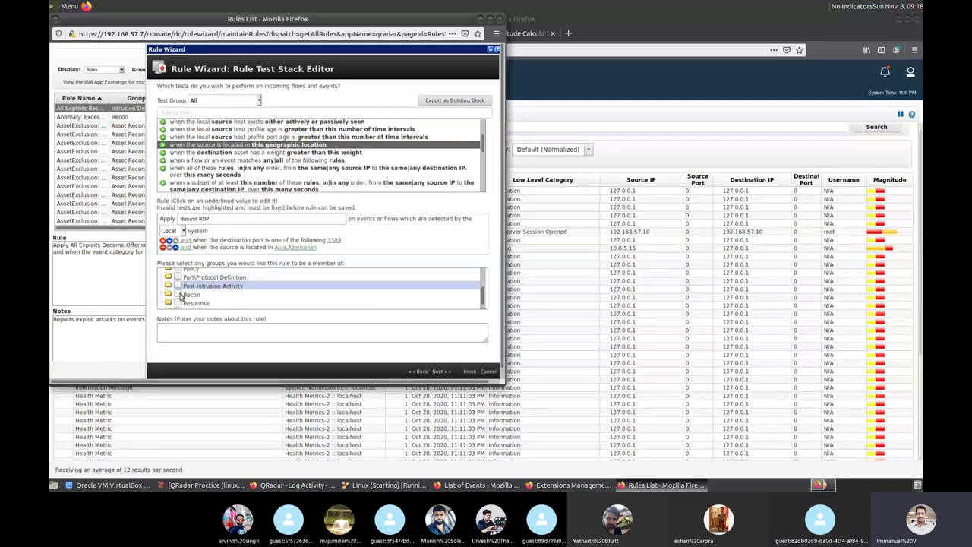
left_click(180, 294)
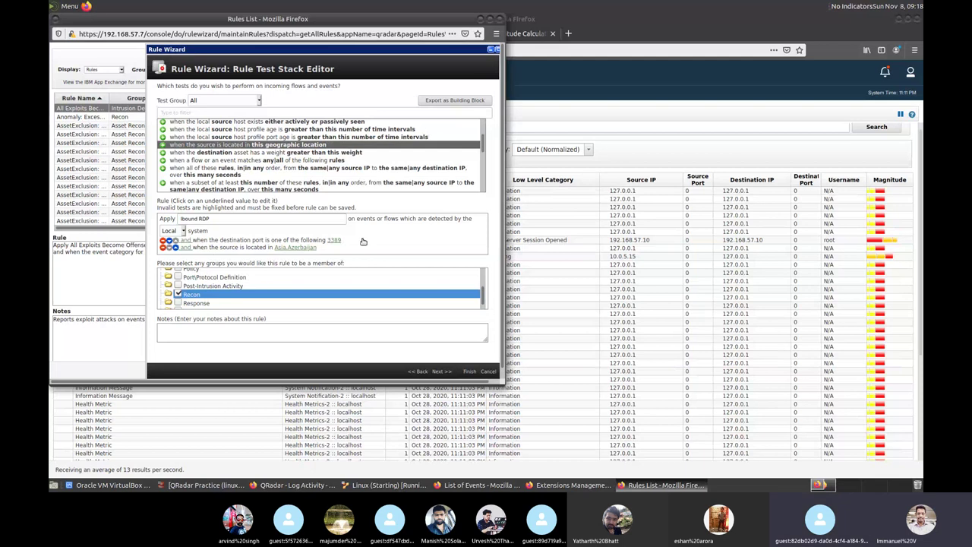
left_click(334, 241)
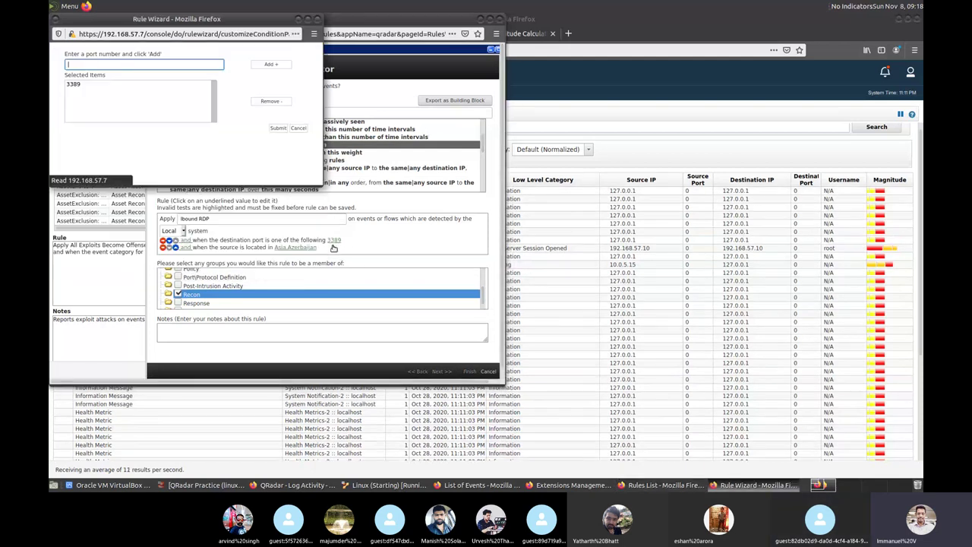
Replace destination port 3389 with 22 and submit the port list
left_click(145, 85)
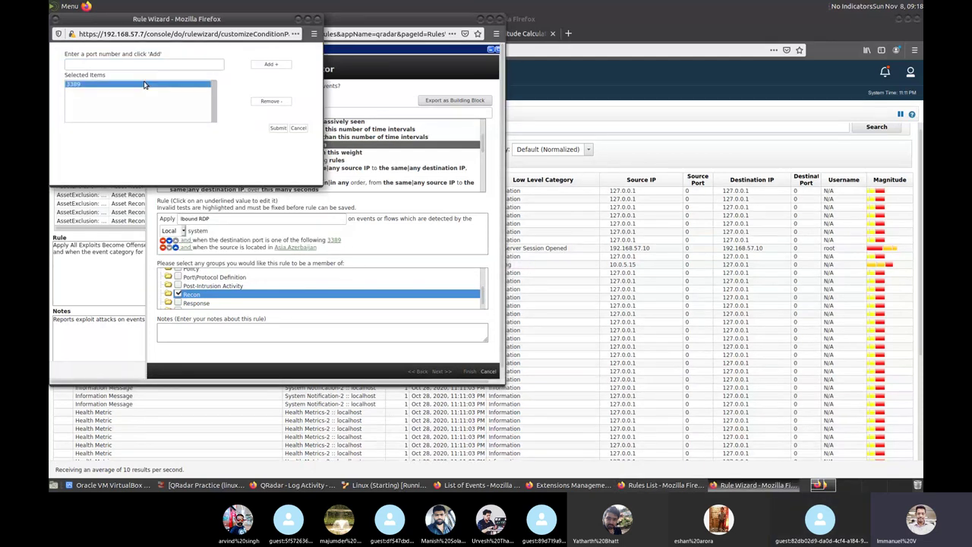
key("Delete")
left_click(144, 64)
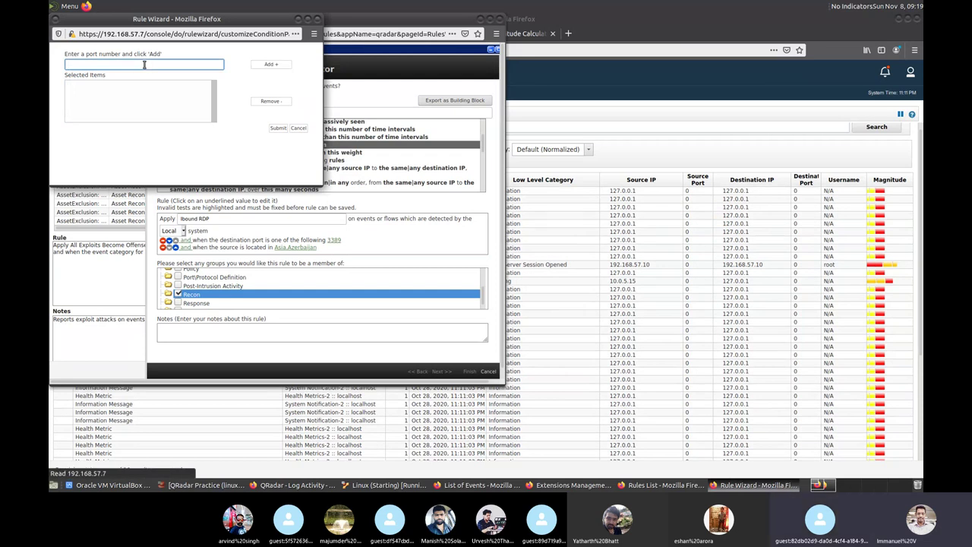
type("22")
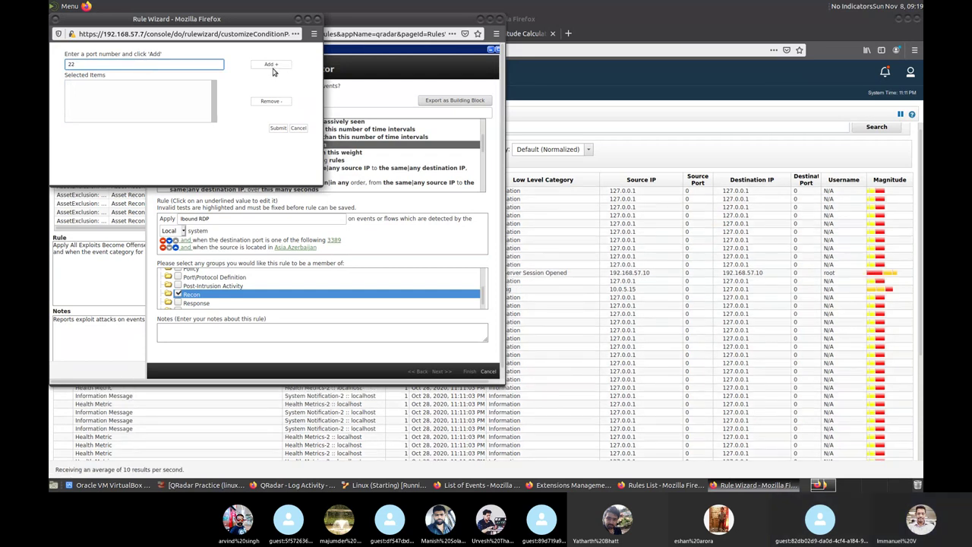
left_click(273, 65)
left_click(278, 128)
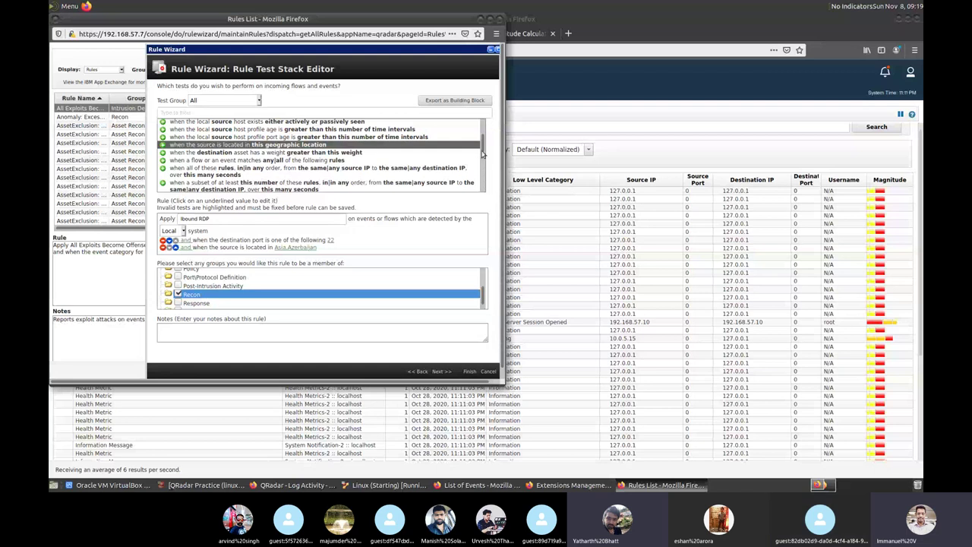
Reveal the remote desktop toolbar above the full-screen QRadar session
scroll(482, 156, "down", 5)
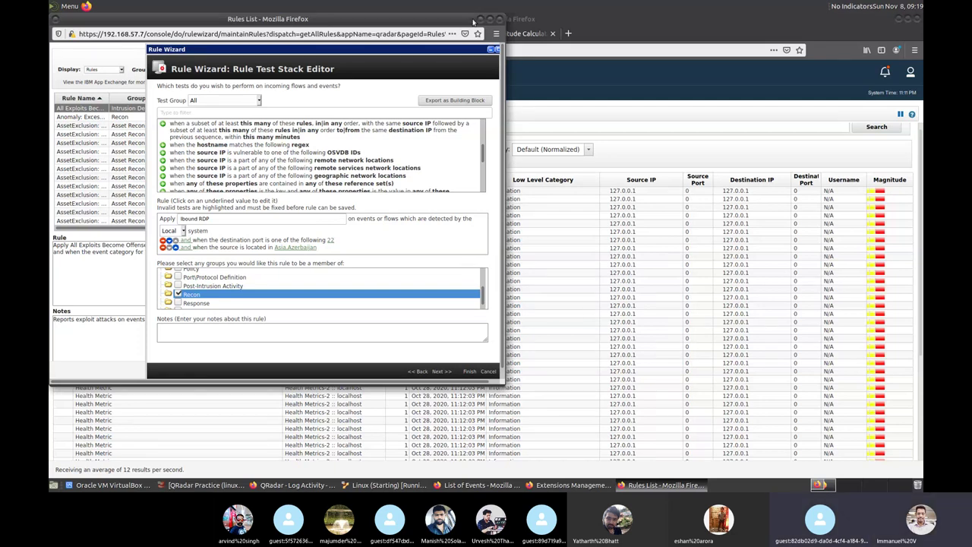
mouse_move(490, 4)
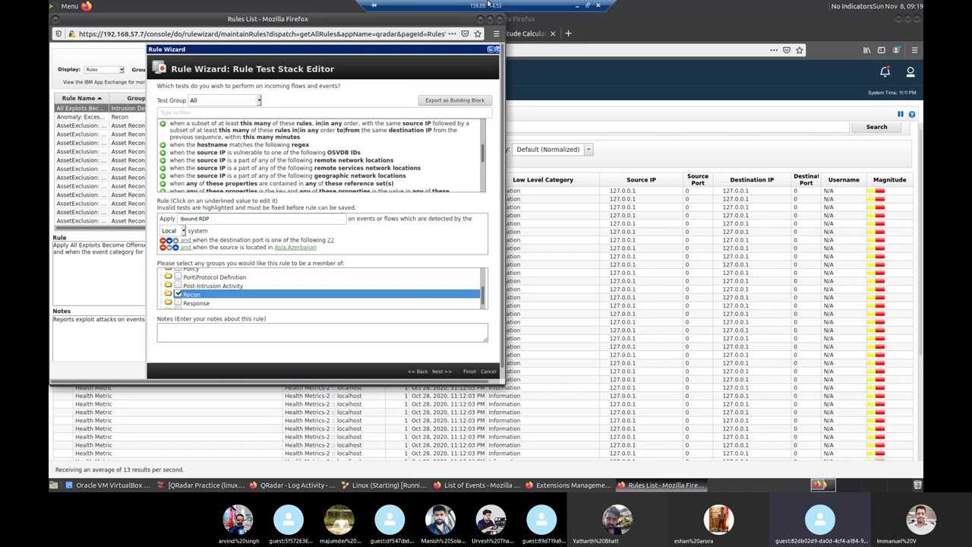
Add '3 unsuccessful attempts', '1 successful attempts' and 'within 5 mins' to the Notepad++ notes, then minimize
left_click(588, 6)
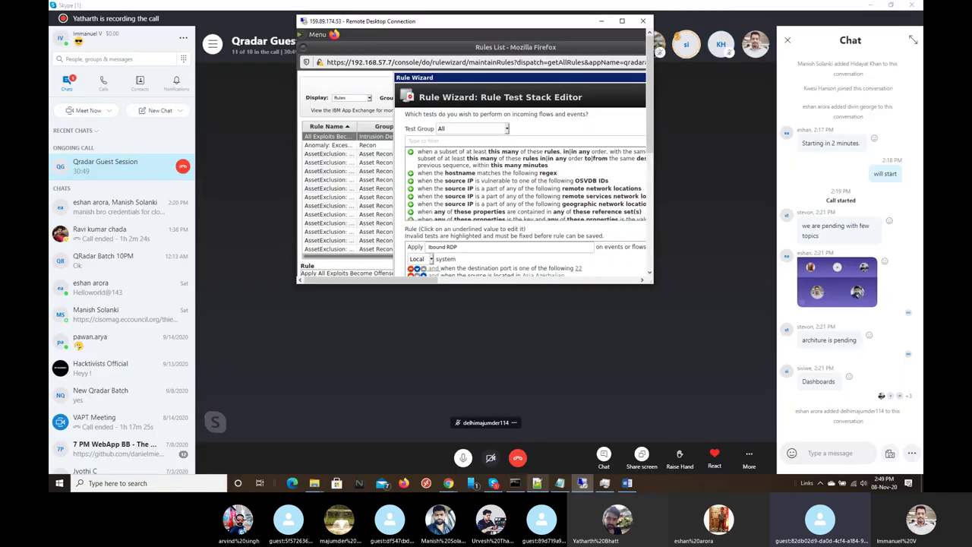
left_click(537, 483)
left_click(370, 221)
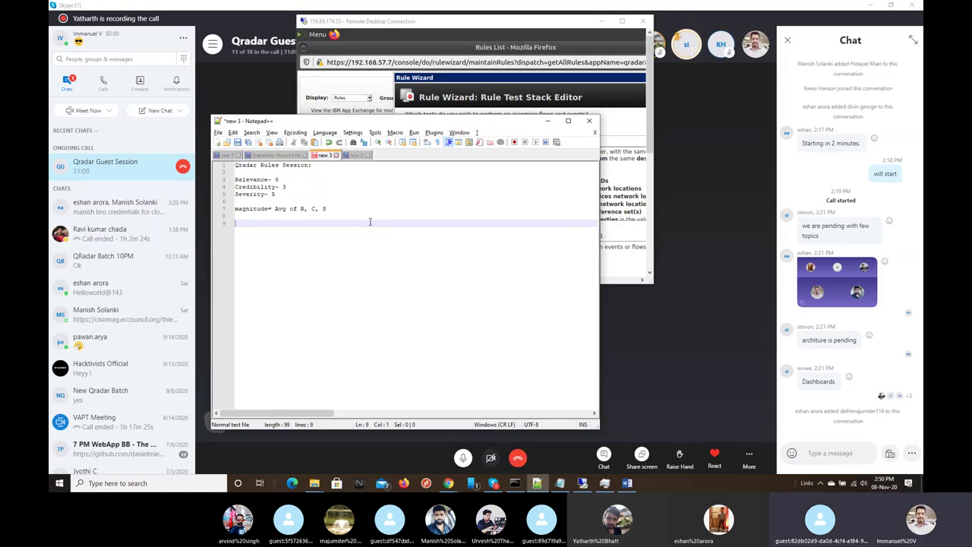
type("3")
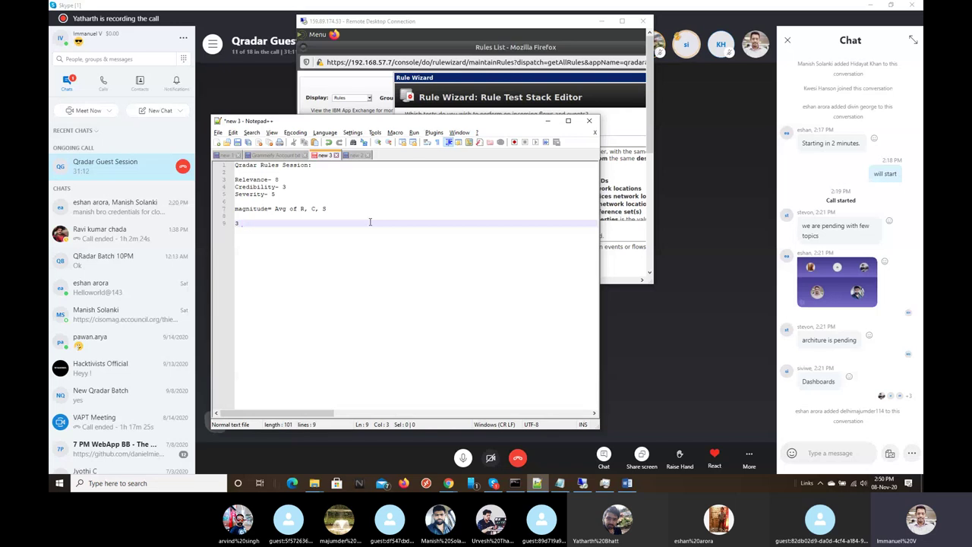
type(" ar")
type("successful")
type(" attempts")
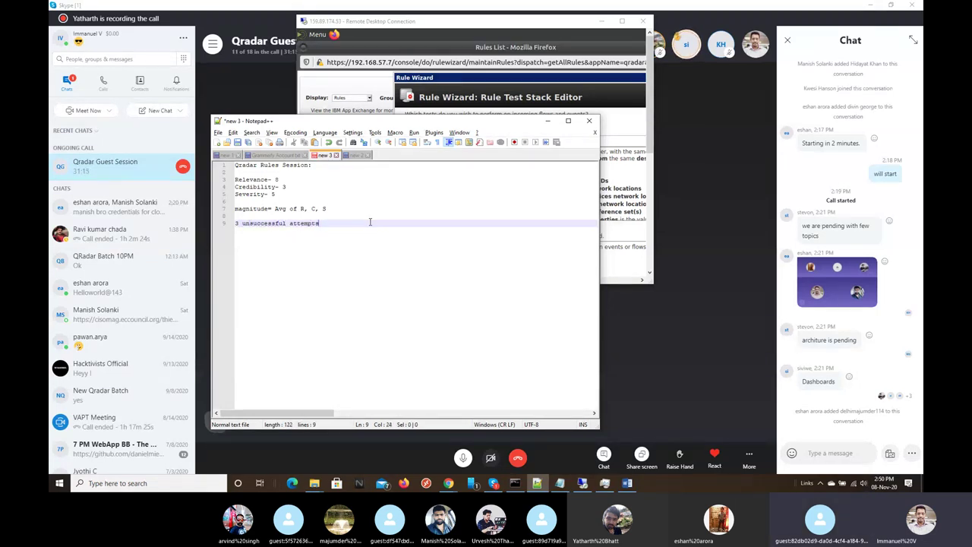
key("Return")
type("1 succ")
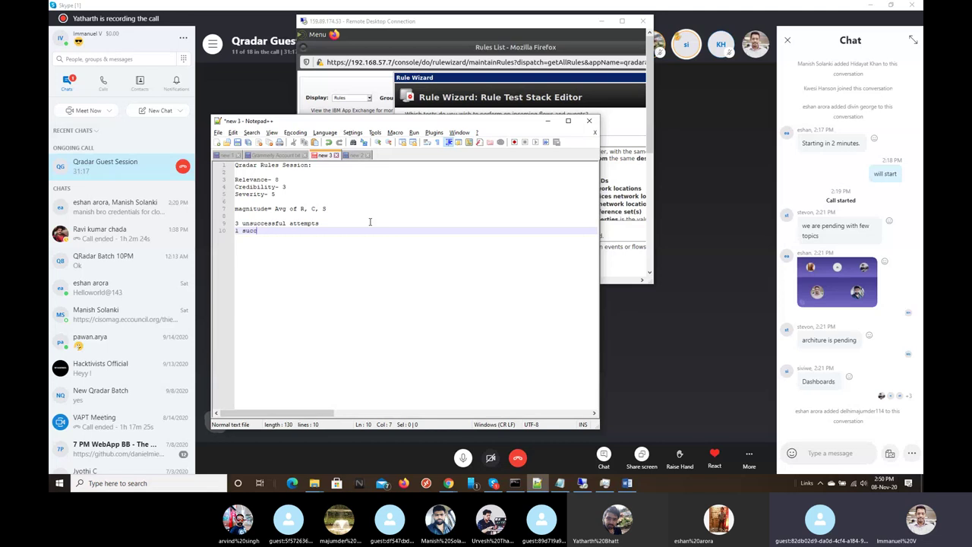
type("essful attempts")
key("Return")
type("within 5 mins")
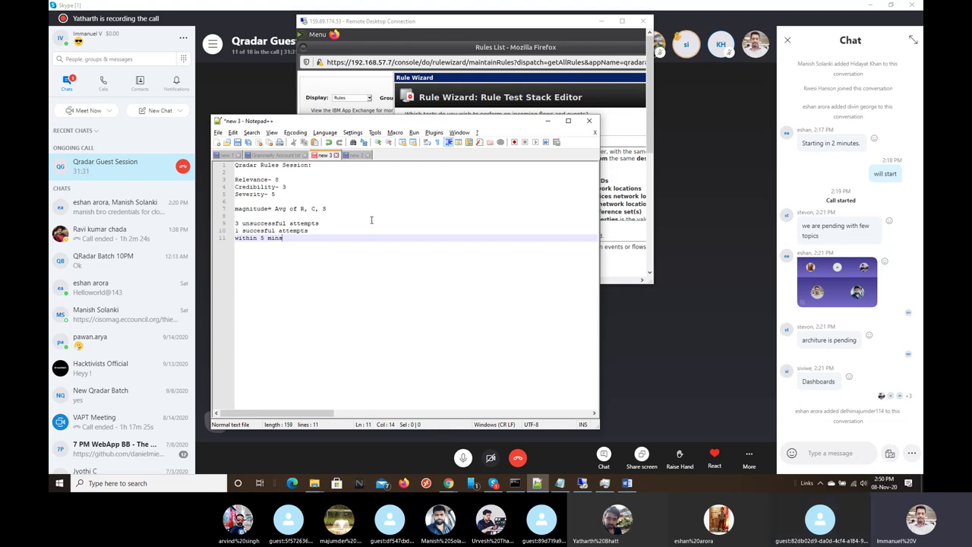
left_click(548, 120)
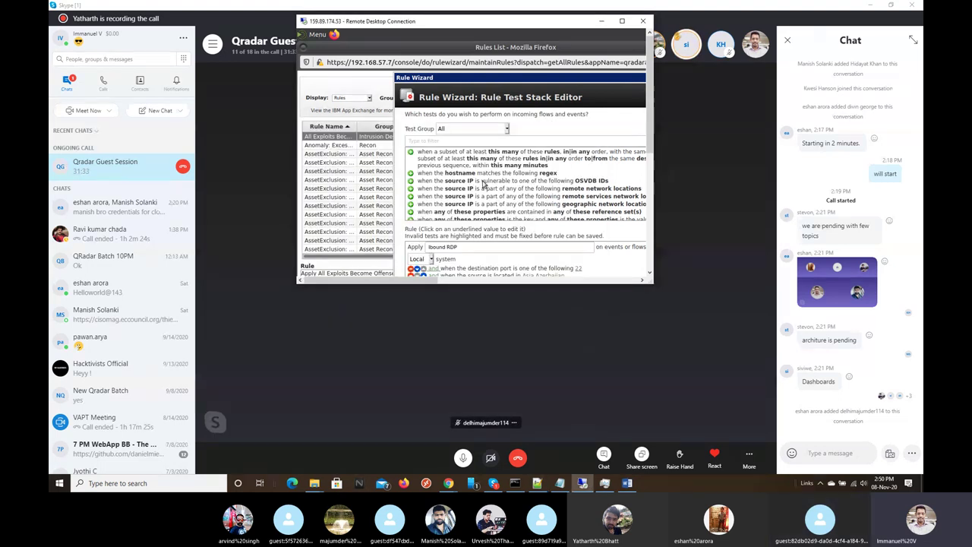
Cancel the Inbound RDP rule wizard without saving
left_click(622, 21)
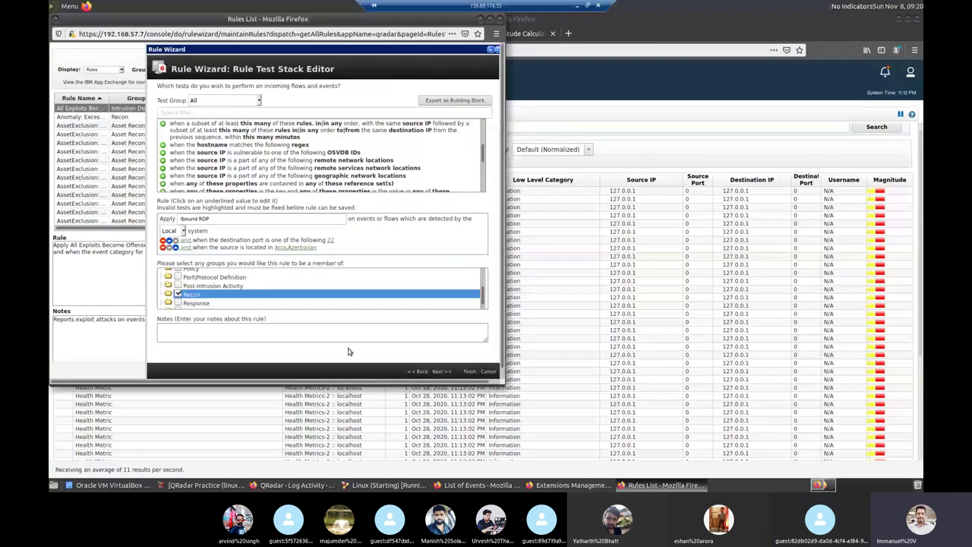
left_click(488, 371)
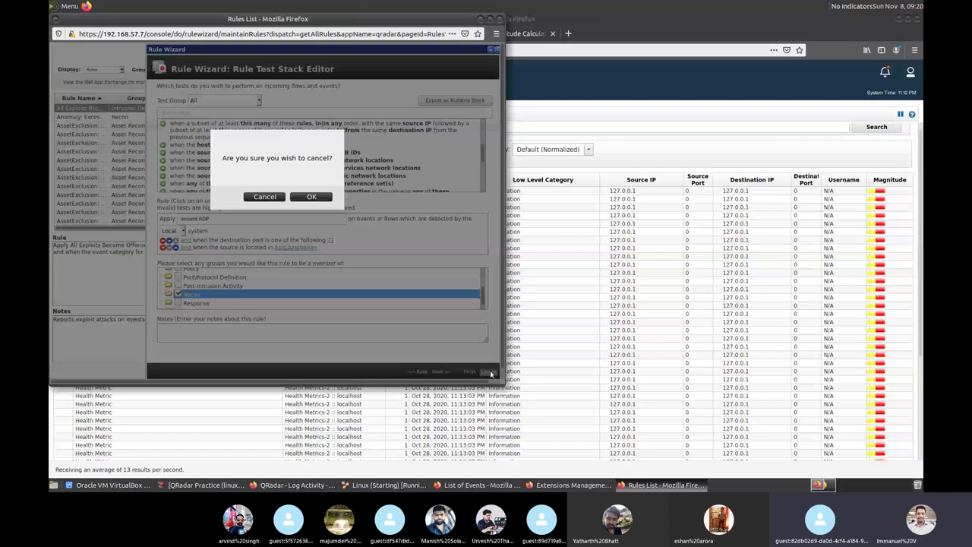
left_click(319, 198)
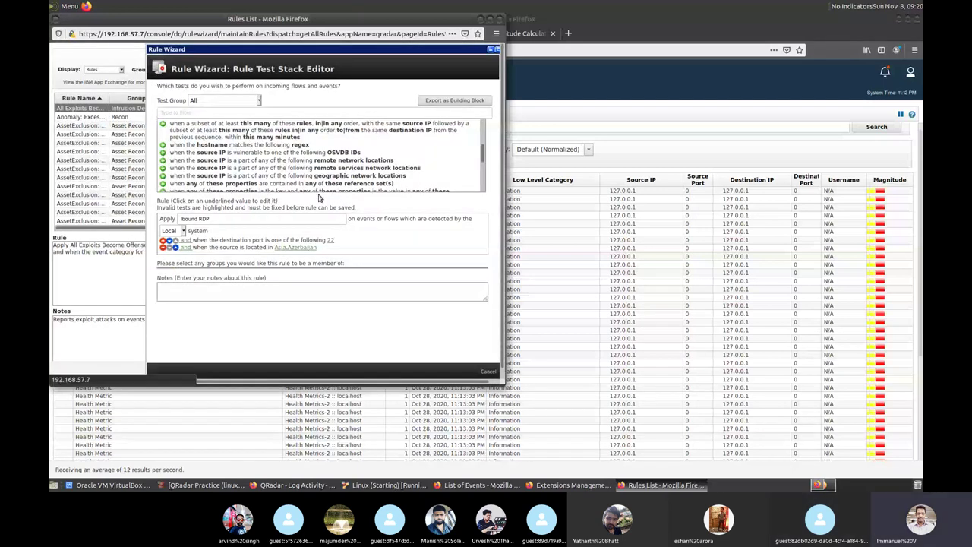
Start a new offense rule from the Actions menu, ready for its name
left_click(290, 71)
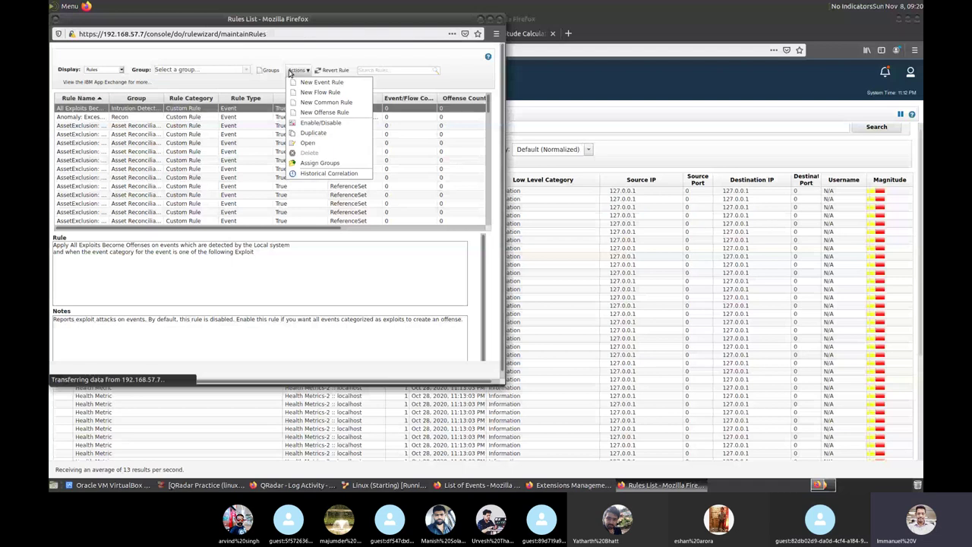
left_click(296, 70)
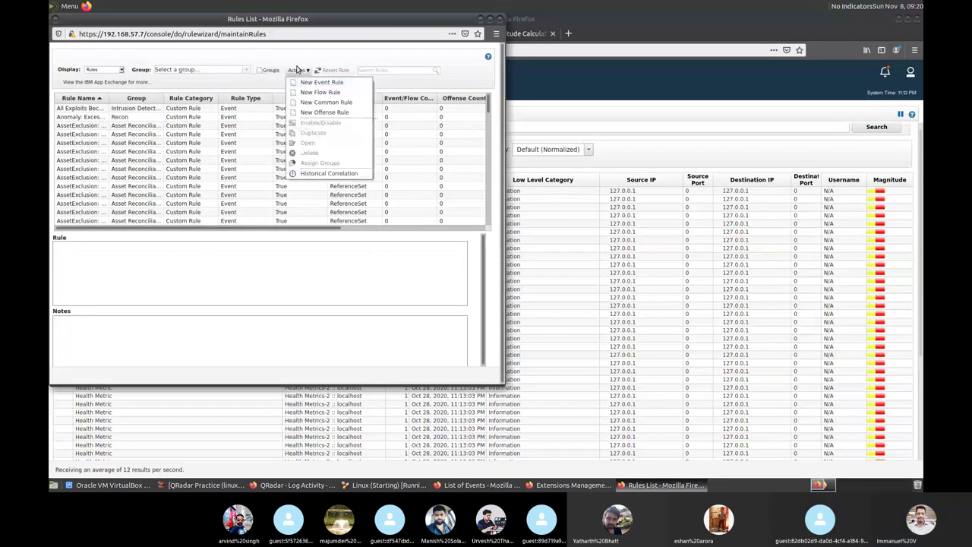
left_click(320, 112)
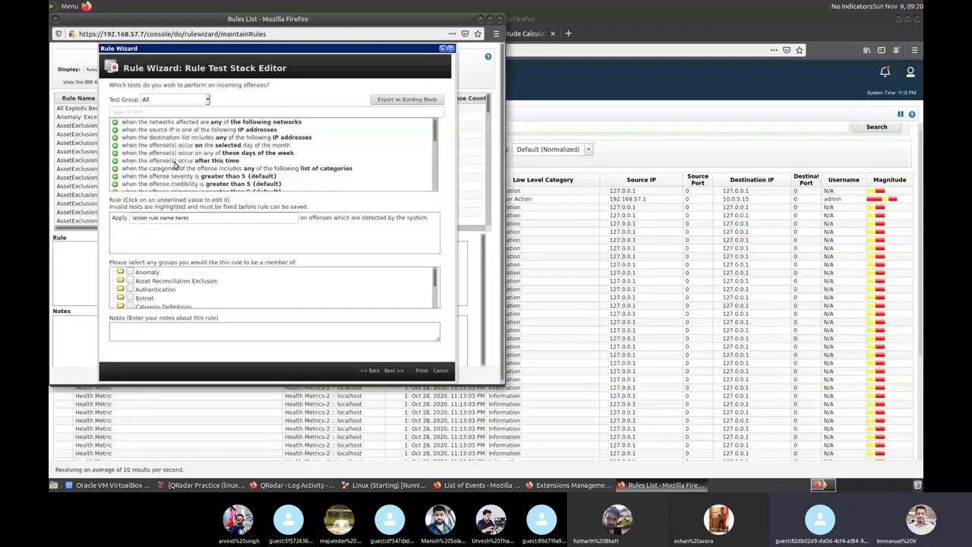
scroll(180, 156, "down", 2)
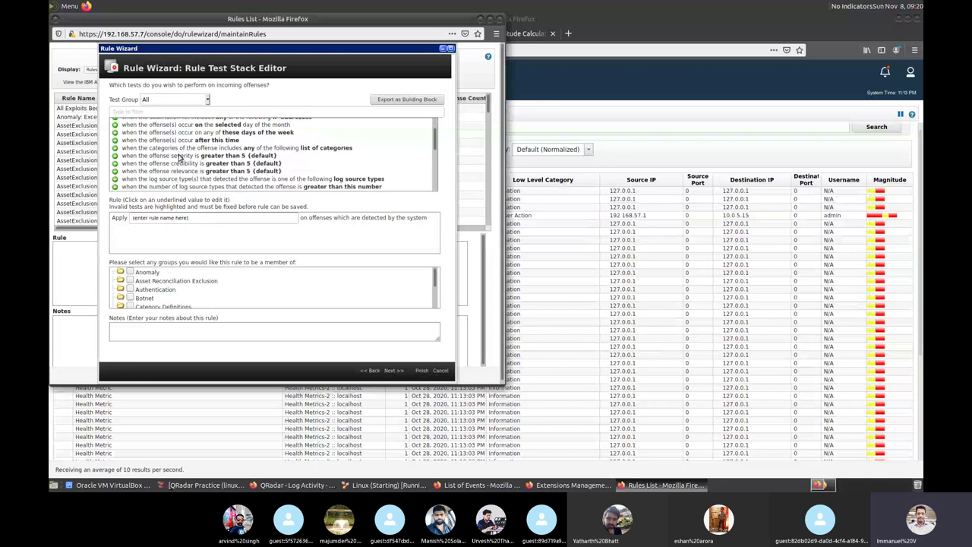
left_click(226, 218)
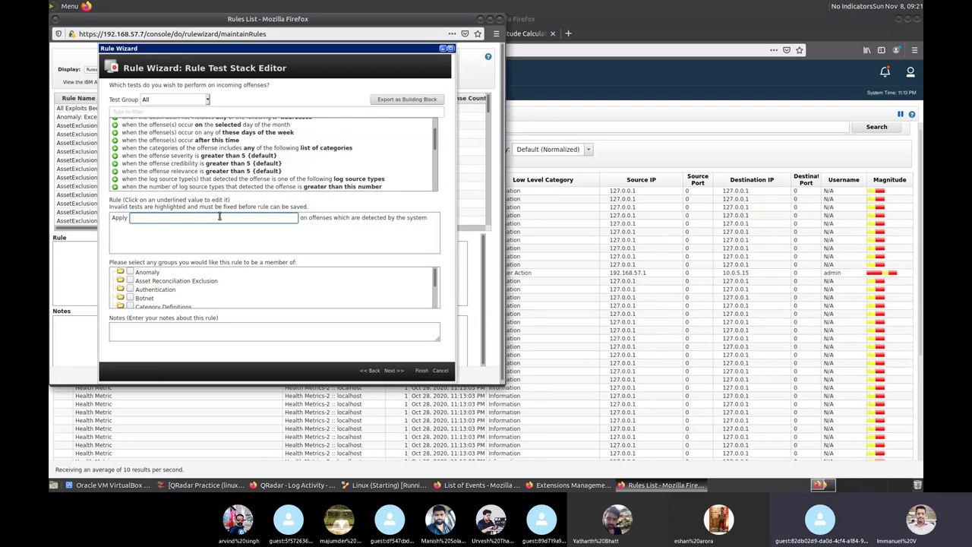
Name the new offense rule 'login'
left_click(212, 112)
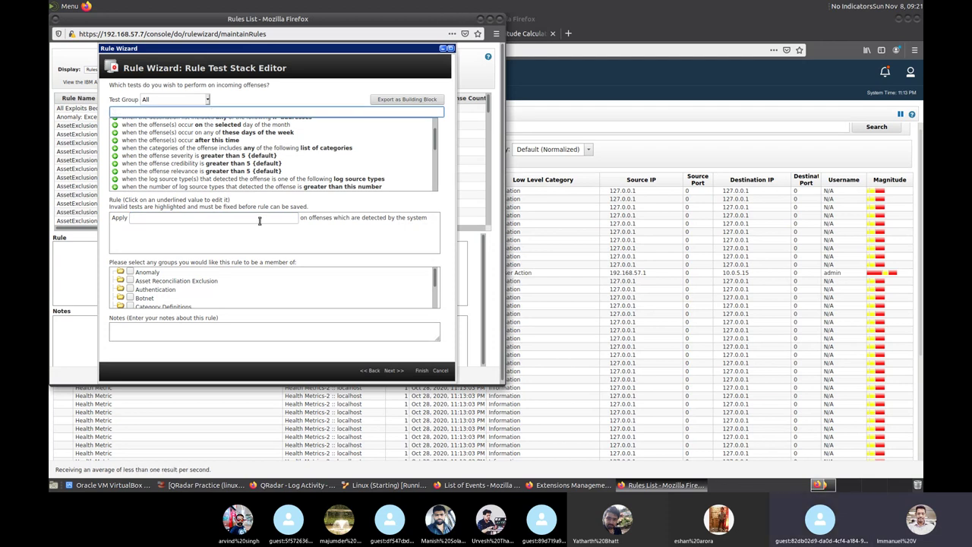
left_click(258, 220)
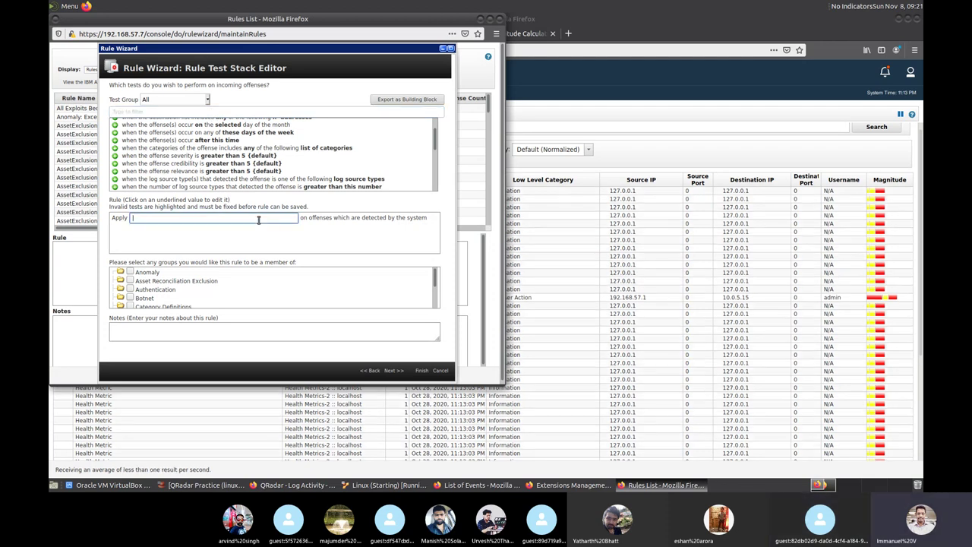
type("invali")
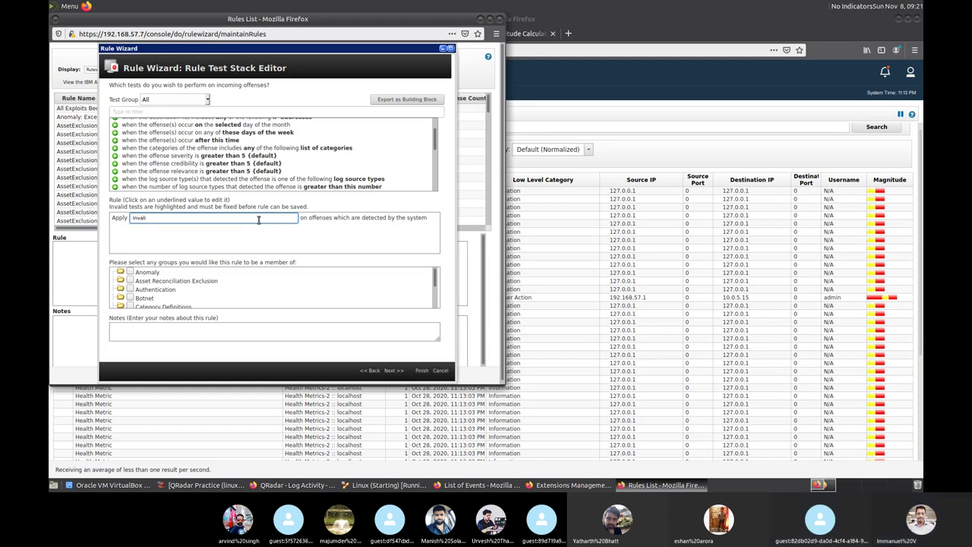
key("BackSpace")
key("BackSpace")
key("BackSpace")
key("BackSpace")
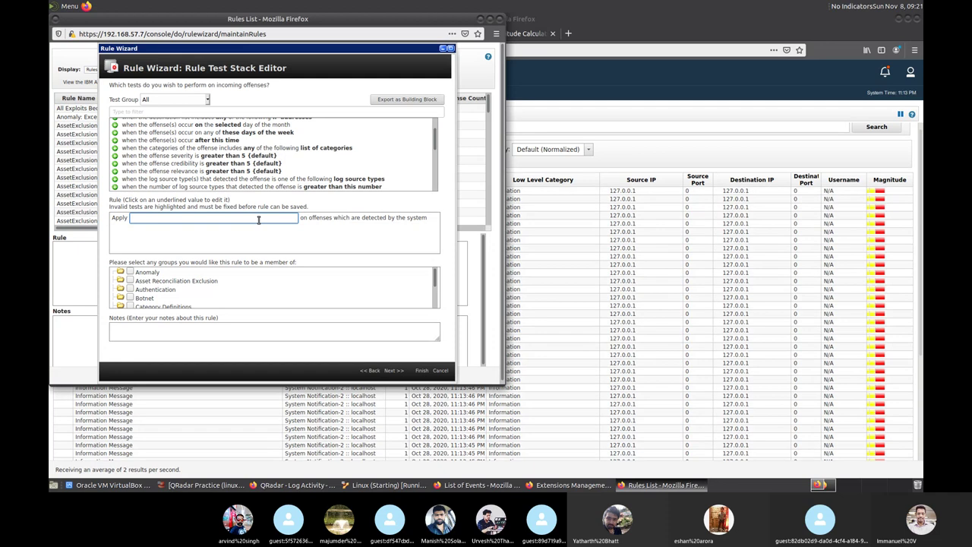
type("login")
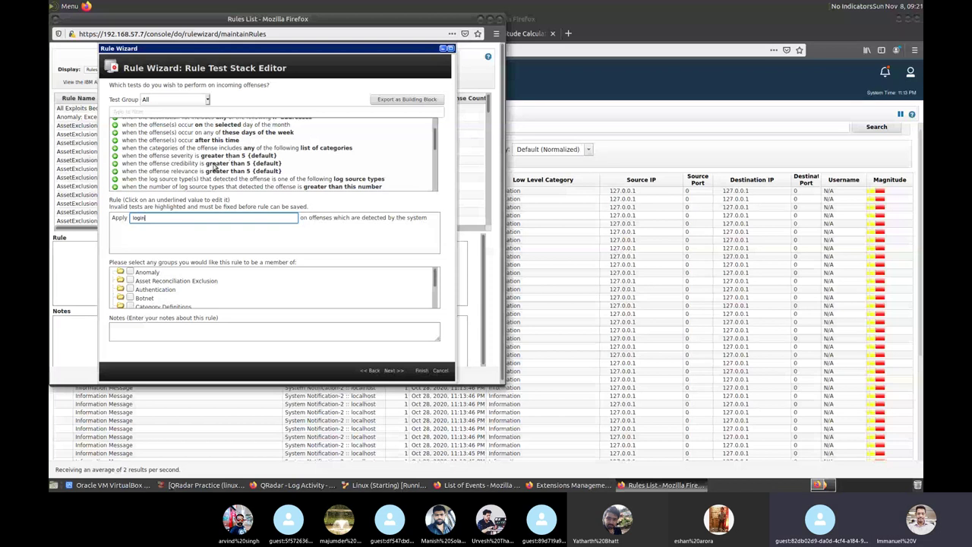
Filter the test list by 'login', then clear the filter to show all tests
left_click(187, 112)
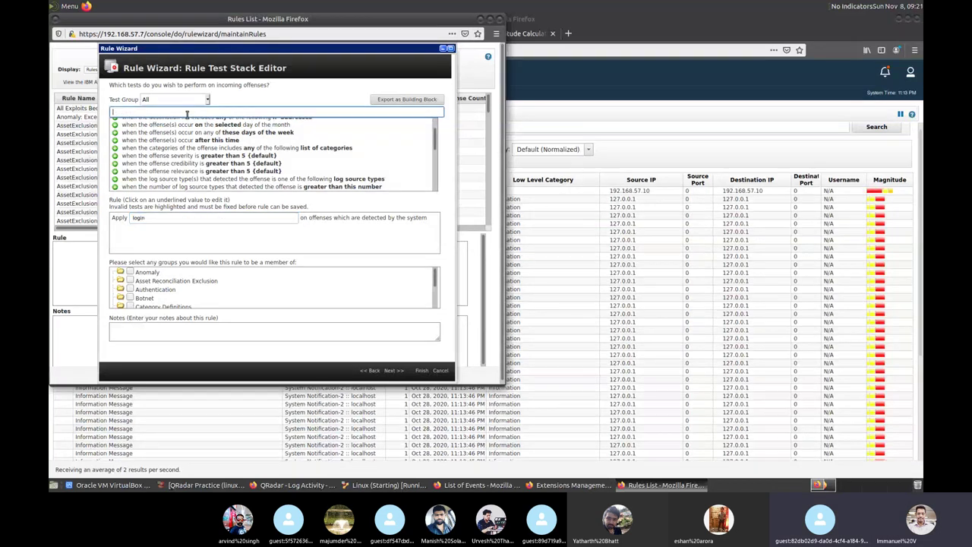
type("invalid")
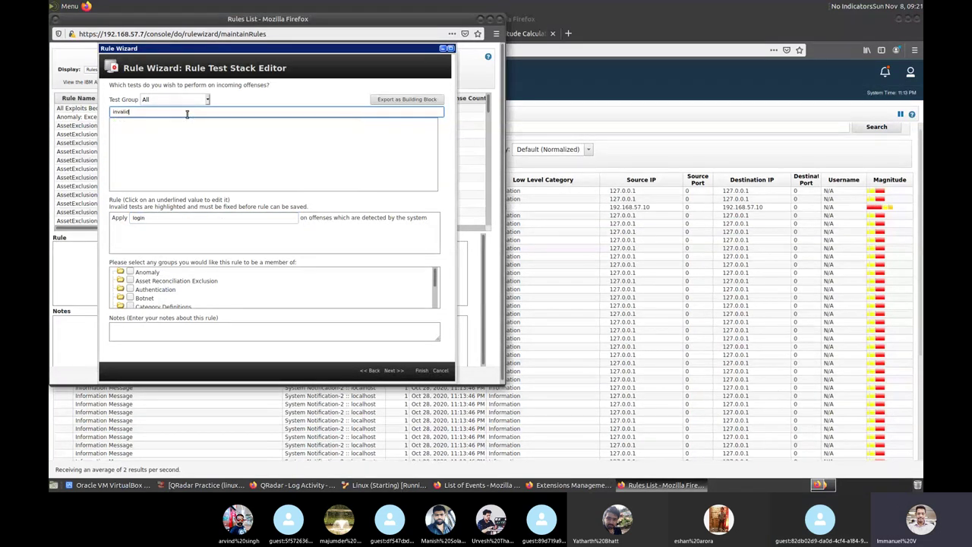
key("BackSpace")
key("BackSpace")
key("BackSpace")
type("login")
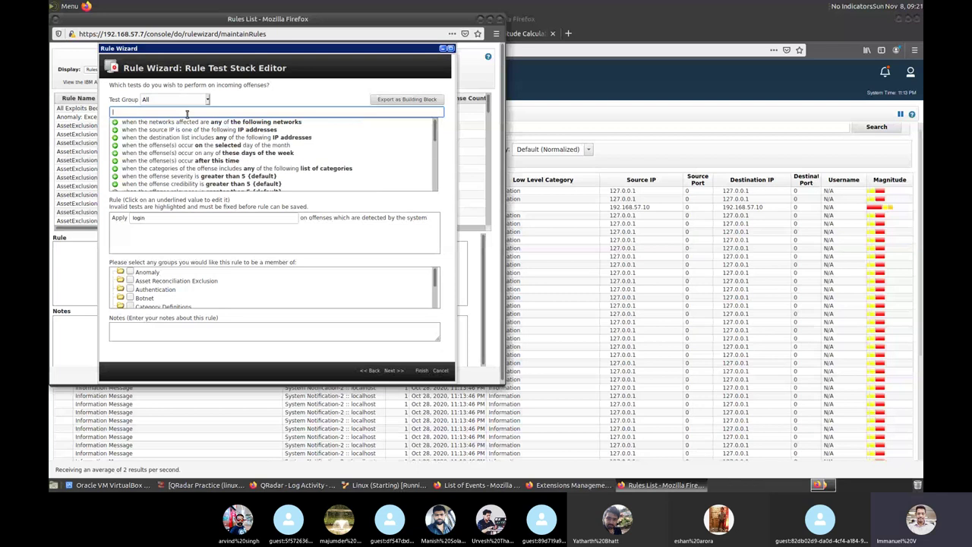
key("BackSpace")
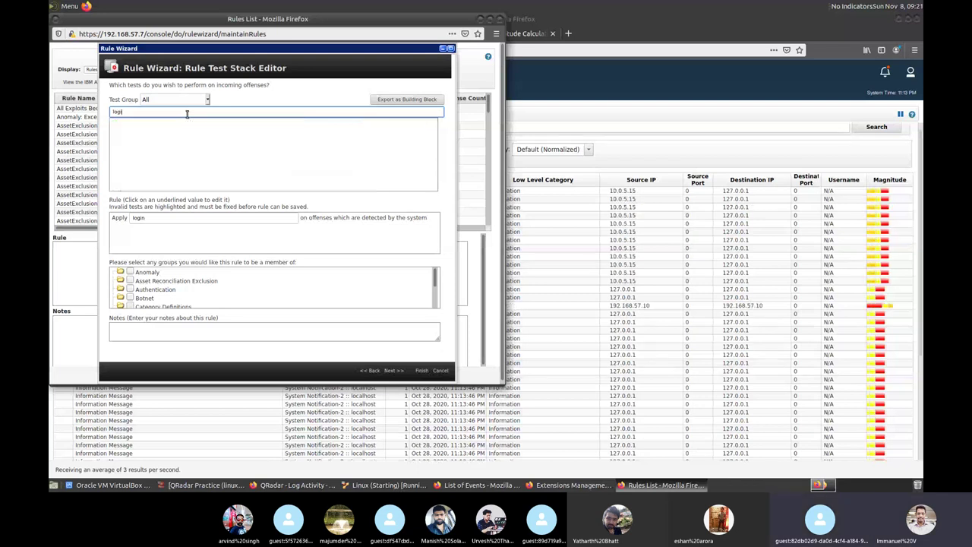
key("BackSpace")
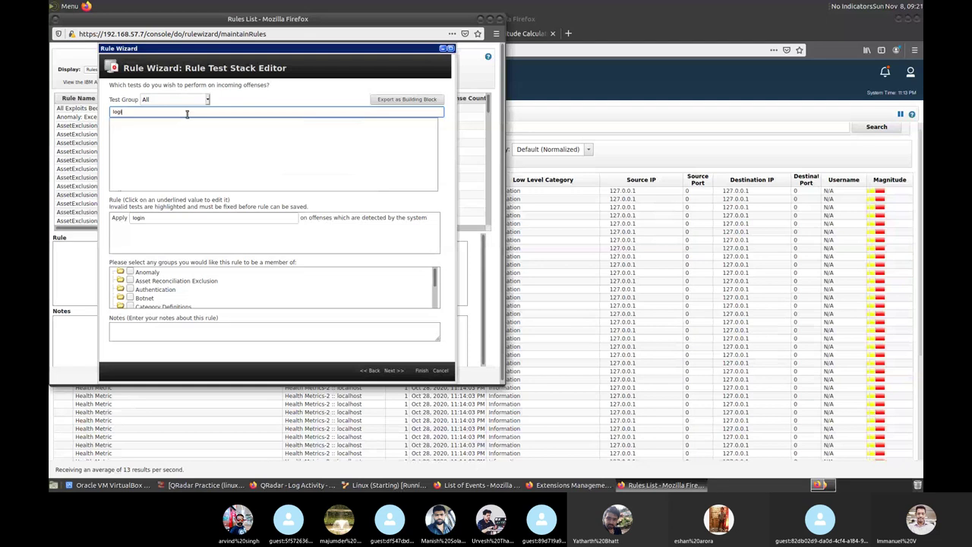
key("BackSpace")
key("BackSpace")
key("BackSpace")
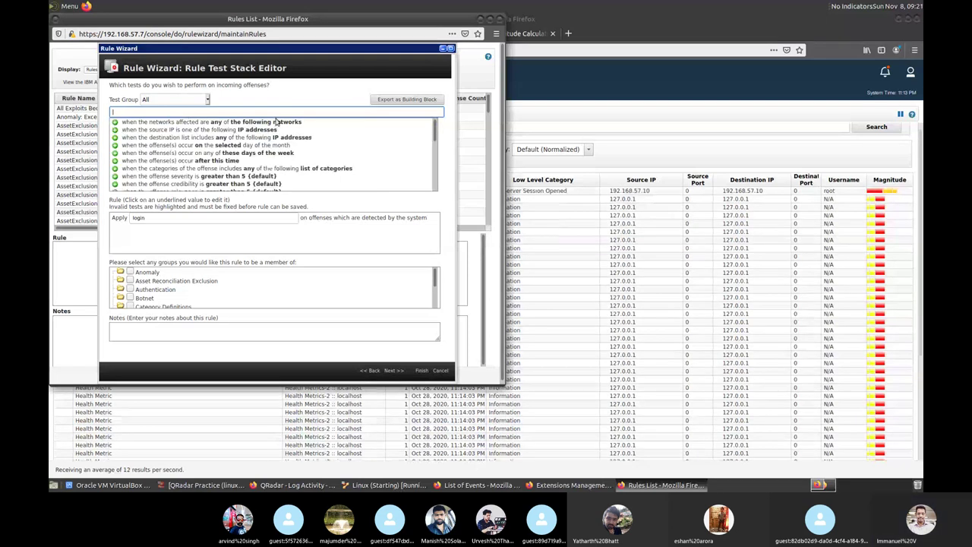
left_click(198, 105)
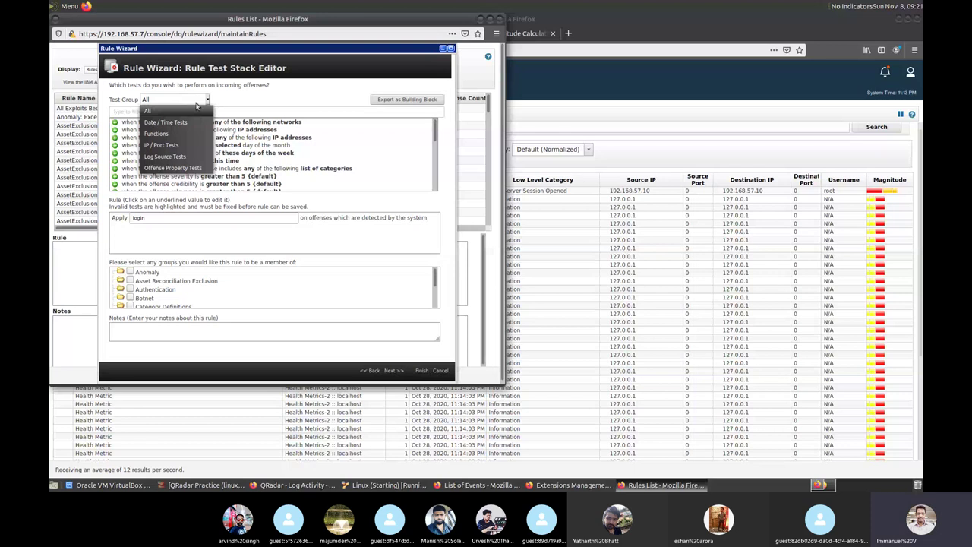
Add the 'number of events making up the offense is greater than' test
left_click(186, 111)
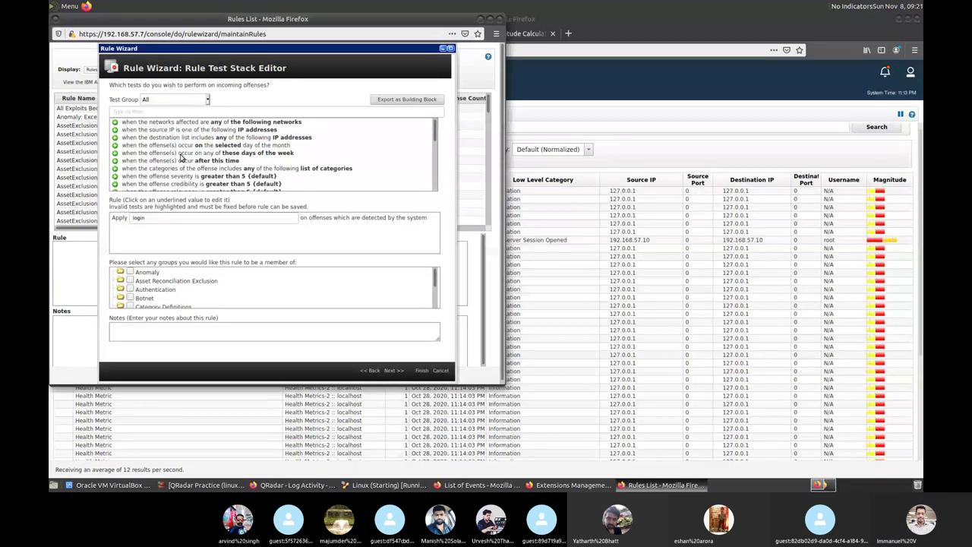
scroll(181, 158, "down", 1)
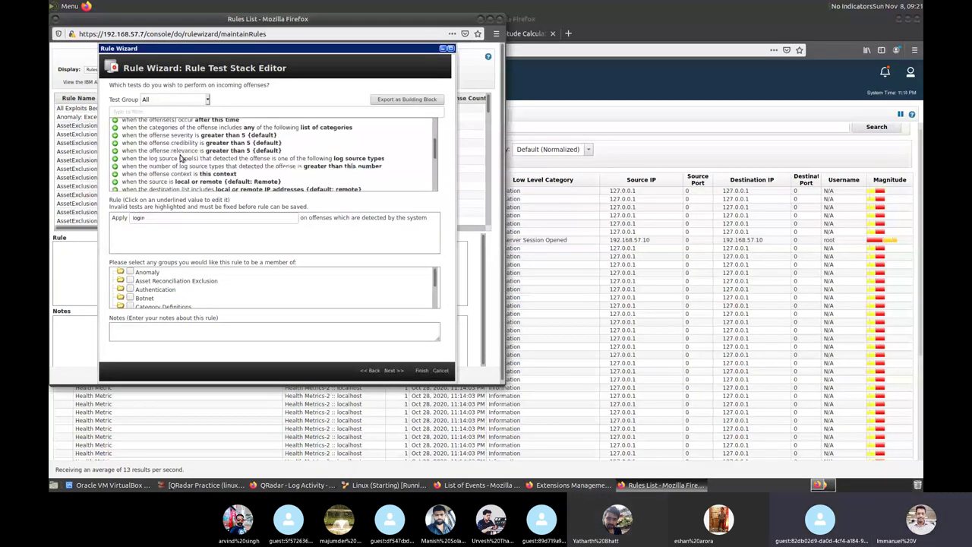
scroll(181, 157, "down", 1)
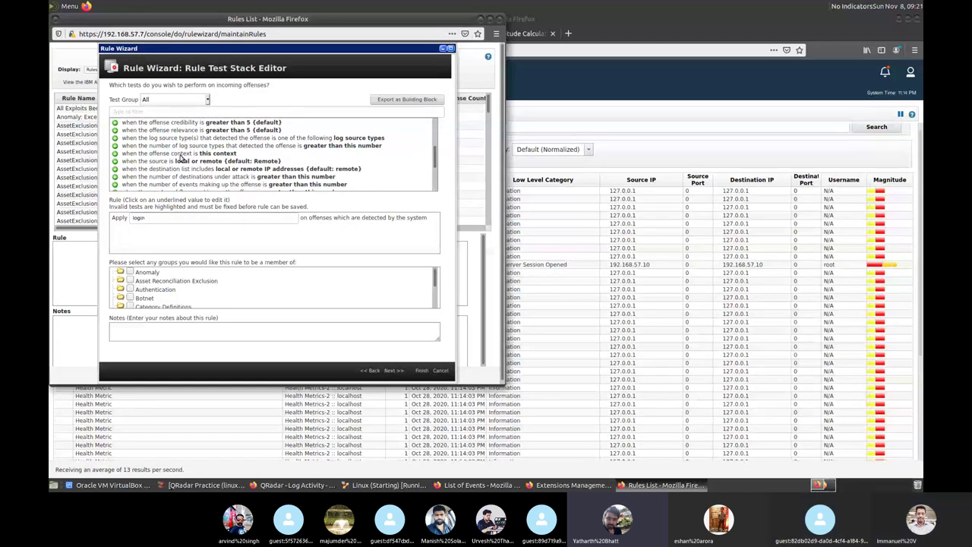
scroll(181, 157, "down", 1)
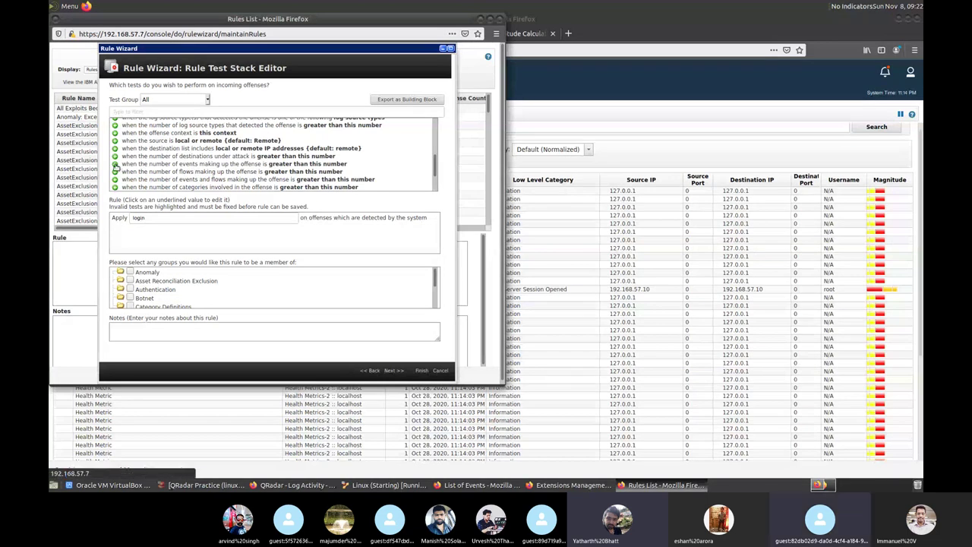
left_click(116, 166)
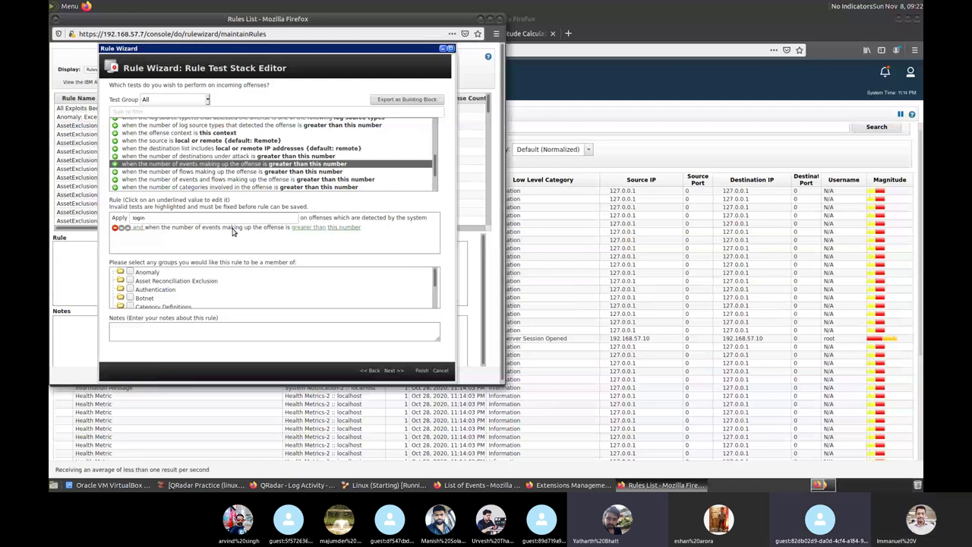
Delete the rule name 'login', leaving the name field blank
left_click(202, 219)
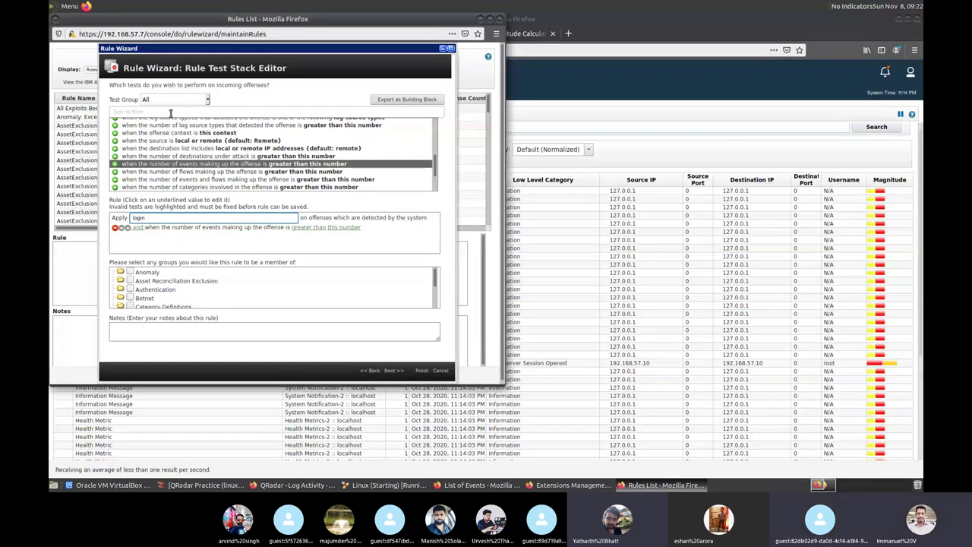
left_click(171, 113)
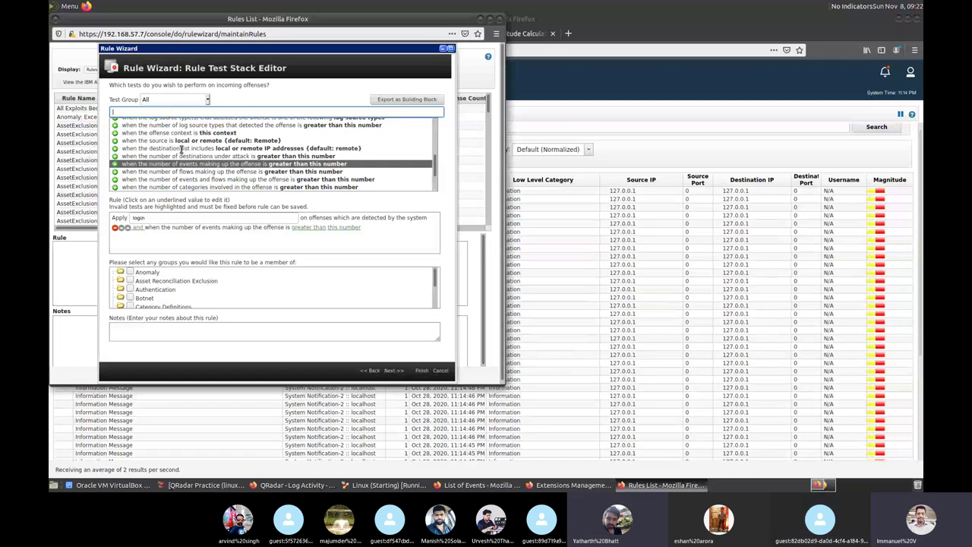
double_click(188, 218)
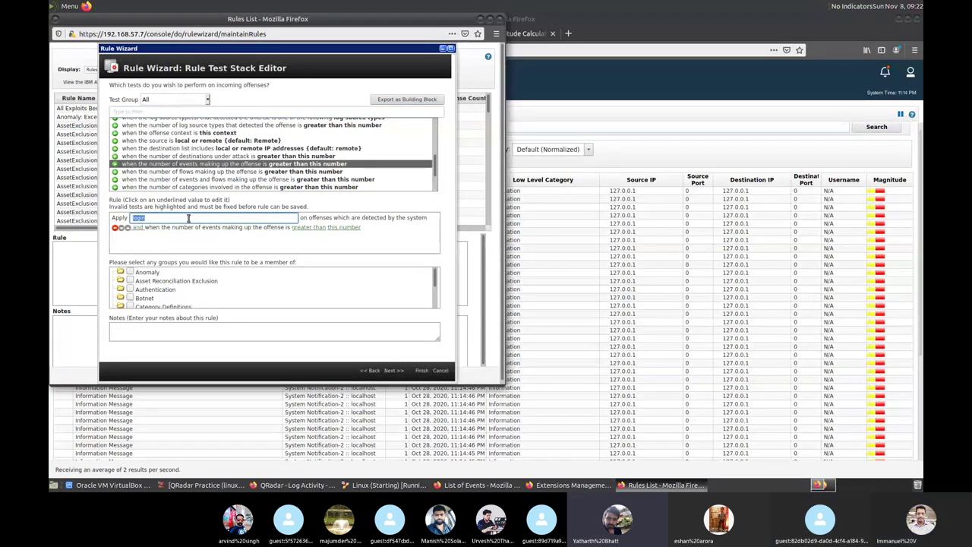
key("BackSpace")
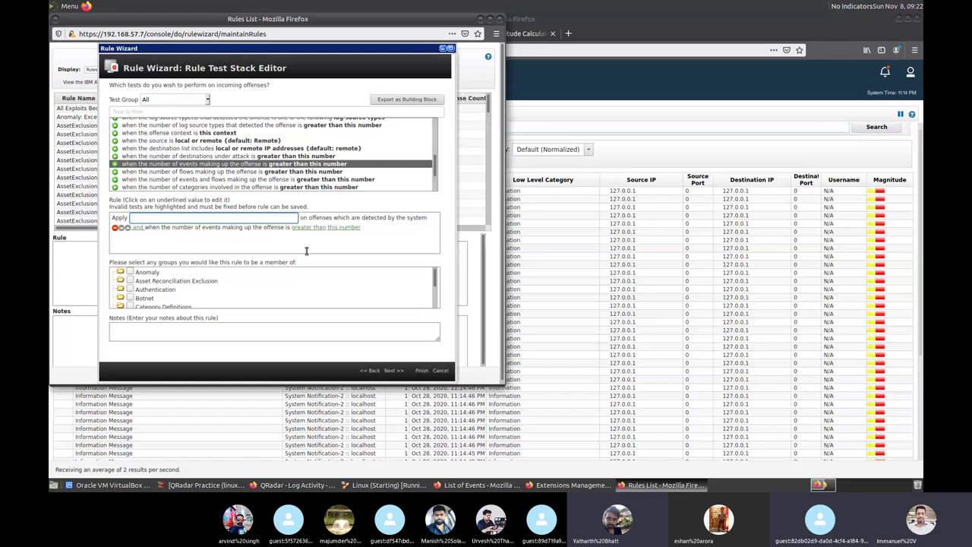
left_click(449, 201)
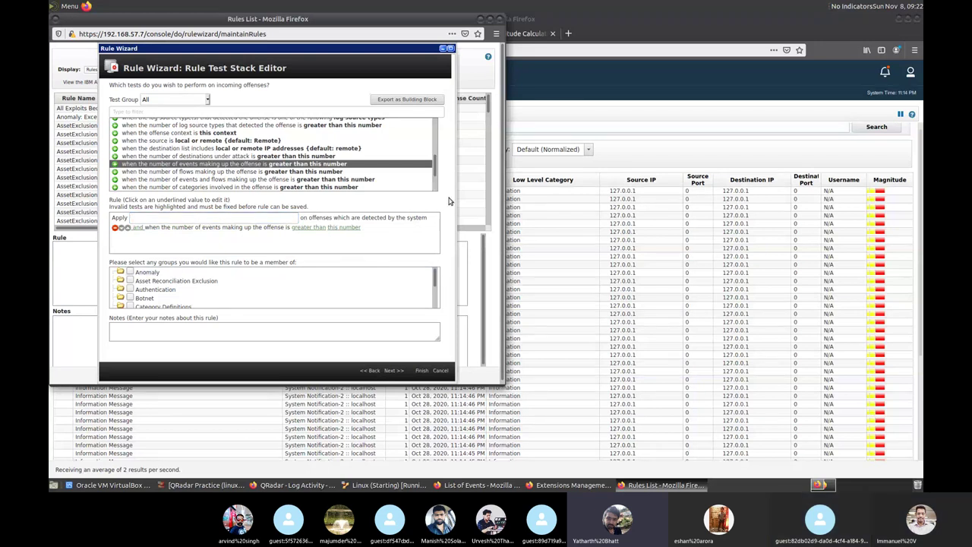
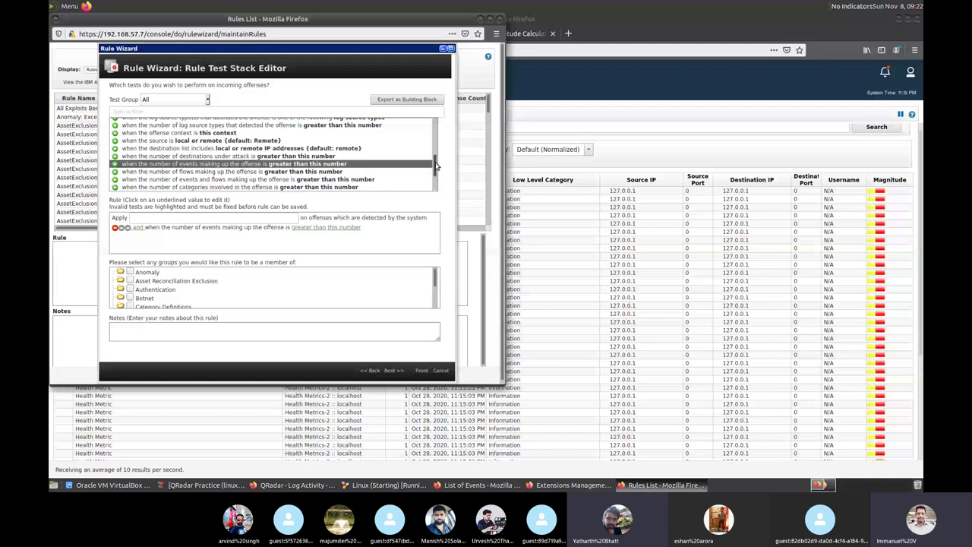
Filter the Rule Wizard's test list by 'port', then clear the filter
left_click_drag(436, 166, 436, 156)
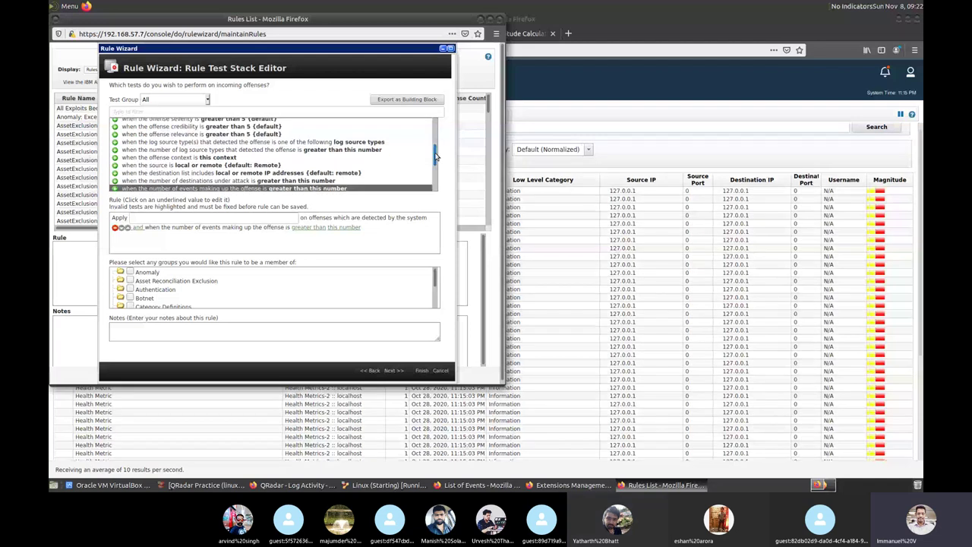
left_click_drag(436, 155, 438, 127)
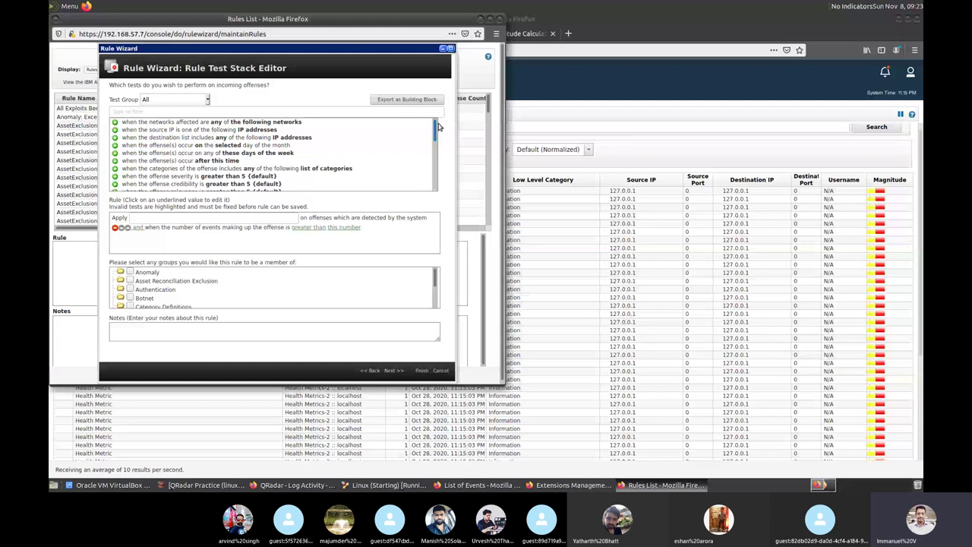
left_click_drag(438, 128, 437, 134)
left_click(316, 112)
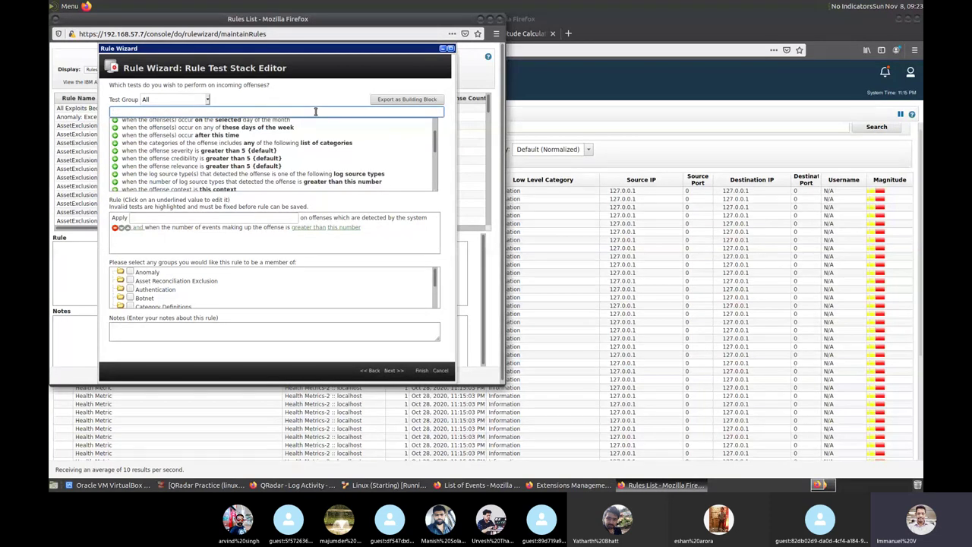
type("po")
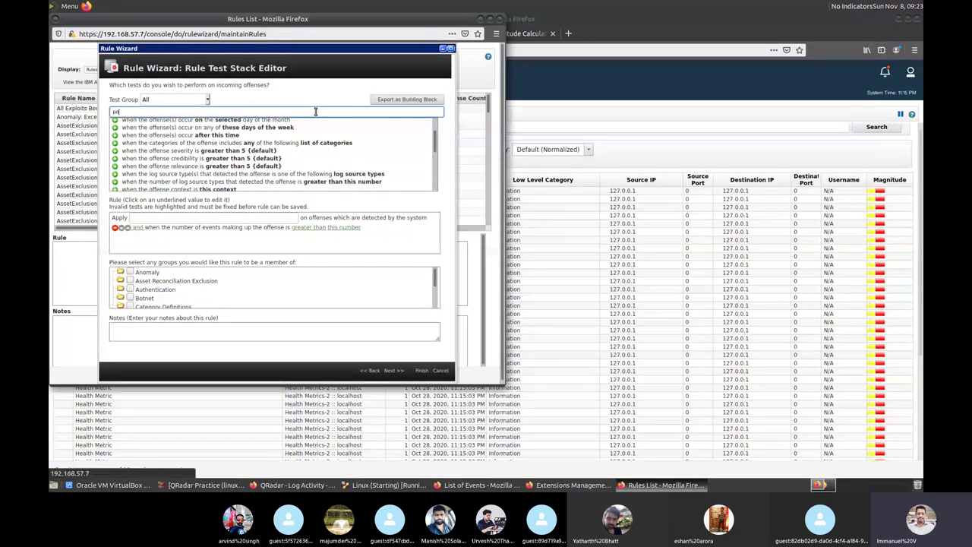
type("rt")
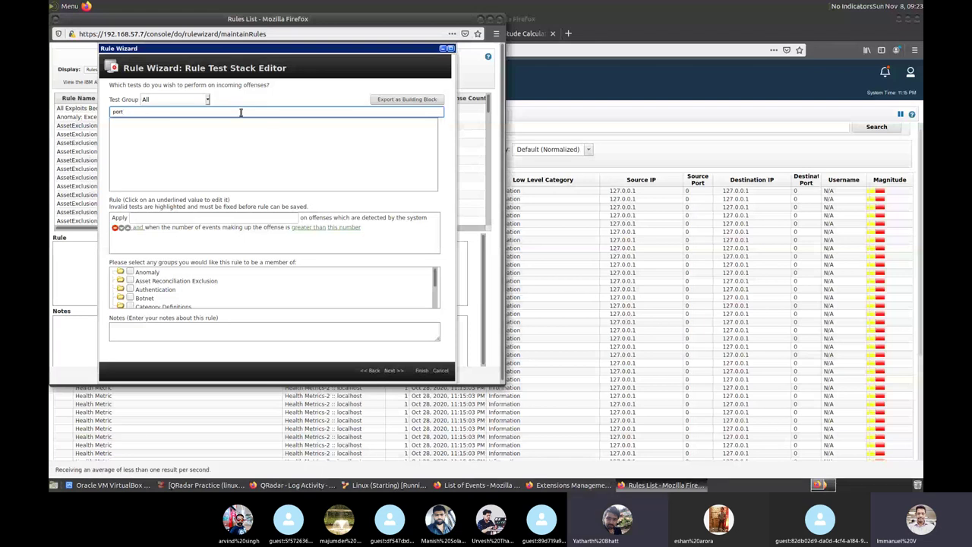
key("BackSpace")
key("BackSpace")
key("BackSpace")
key("BackSpace")
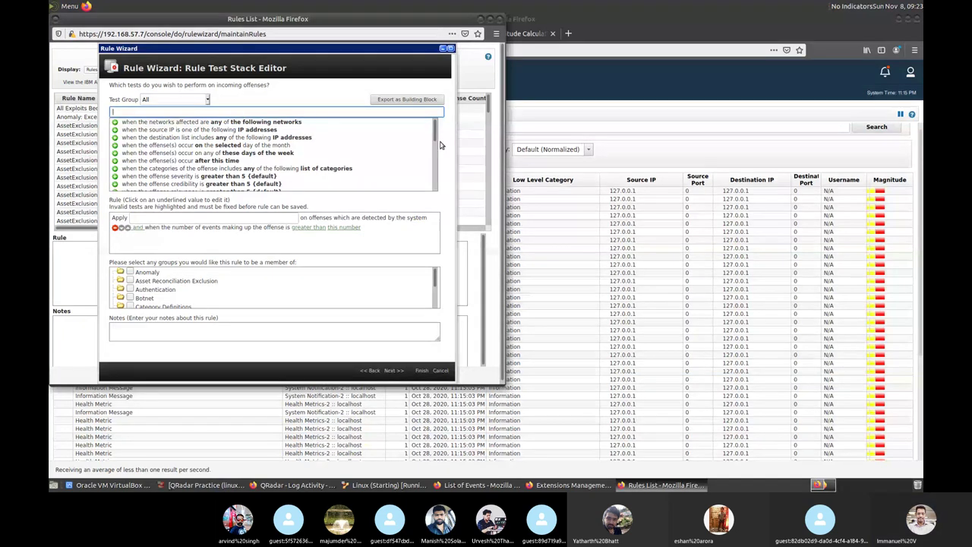
Switch the Test Group to IP / Port Tests, then back to All
left_click(202, 101)
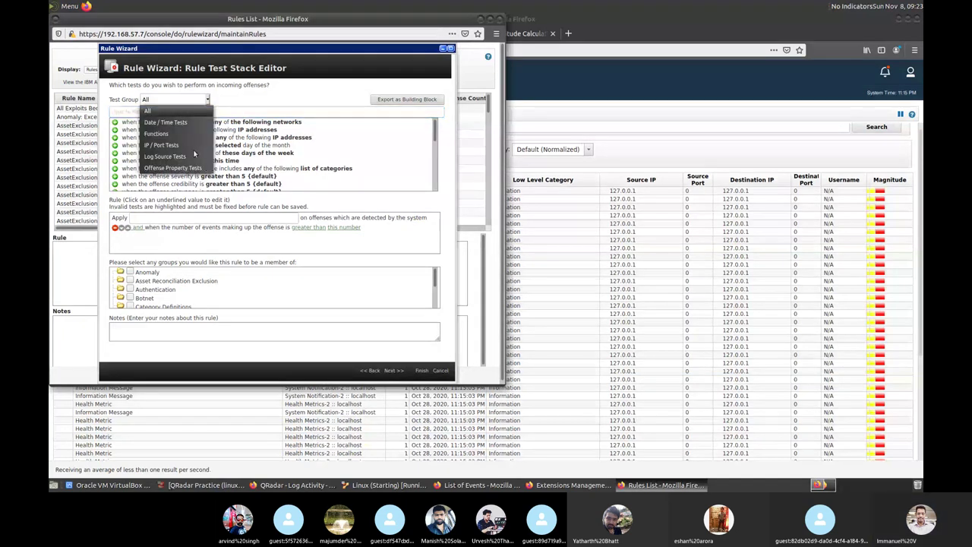
left_click(191, 145)
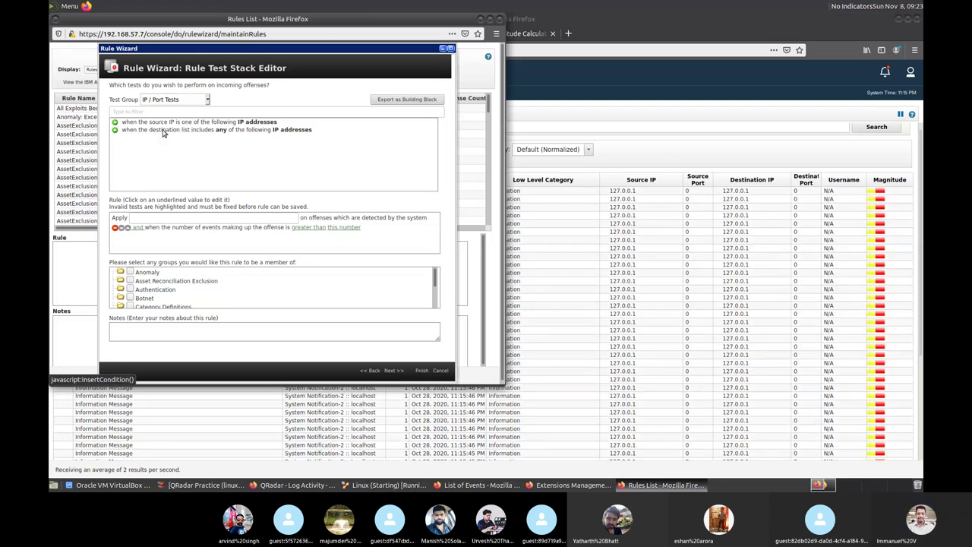
left_click(205, 100)
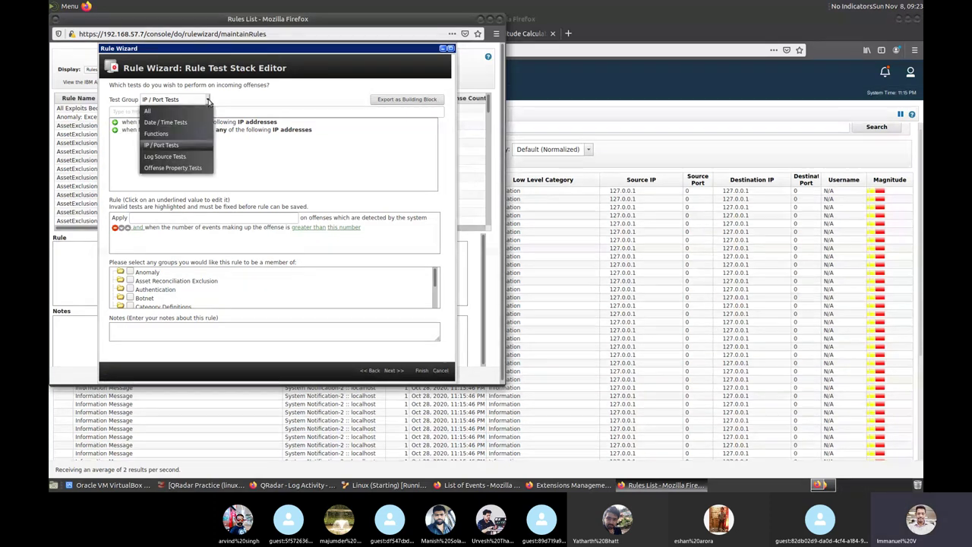
left_click(192, 111)
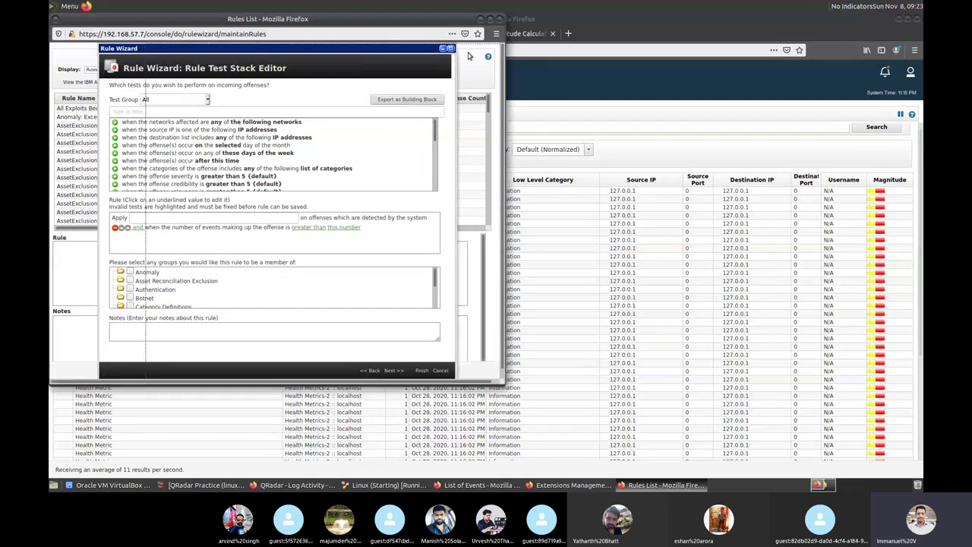
Cancel the Rule Wizard without saving
left_click_drag(393, 49, 441, 50)
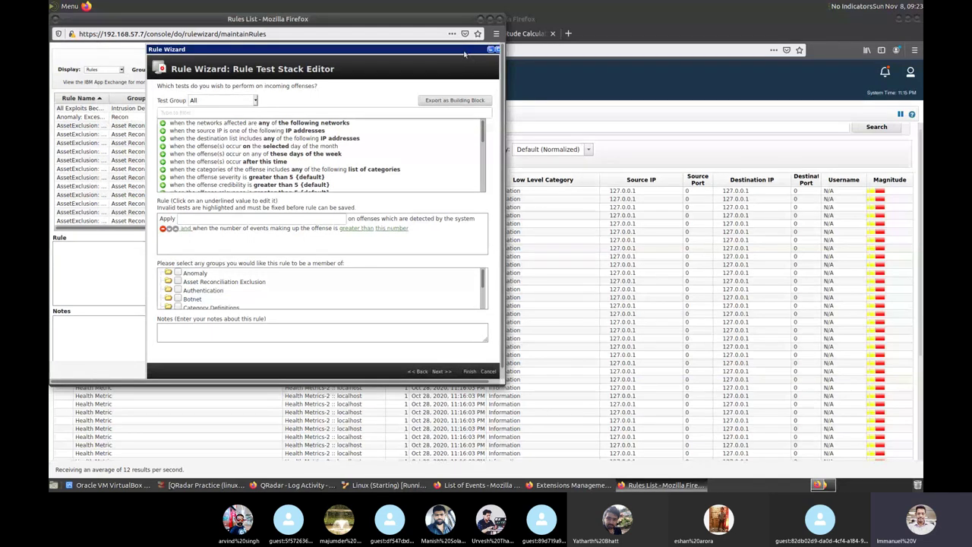
left_click_drag(465, 53, 438, 53)
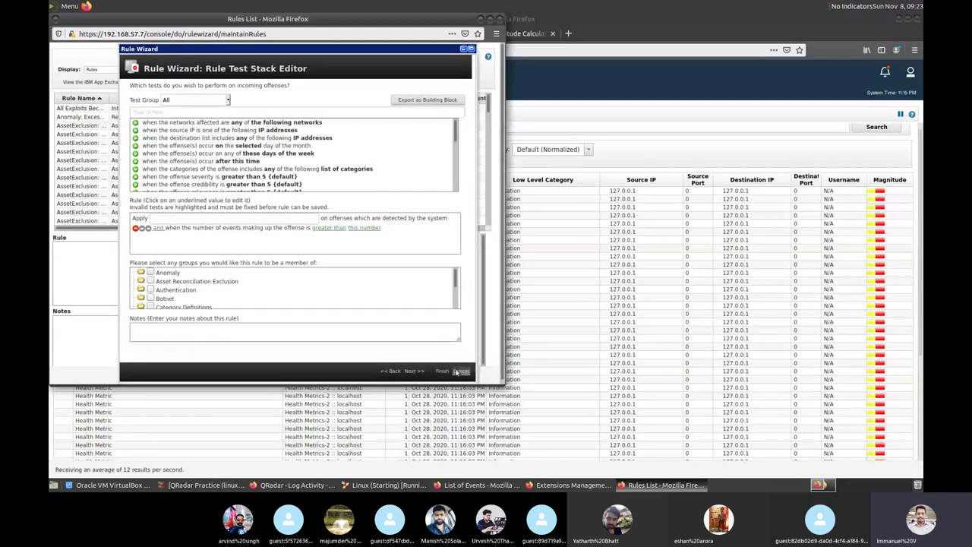
left_click(461, 371)
Confirm the cancellation and start a New Event Rule from the Rules List Actions menu
left_click(302, 199)
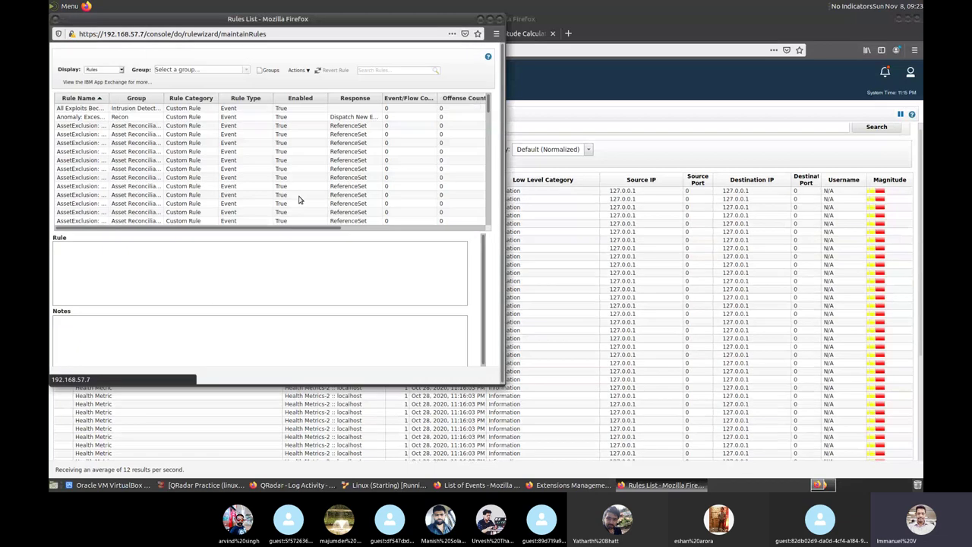
left_click(298, 70)
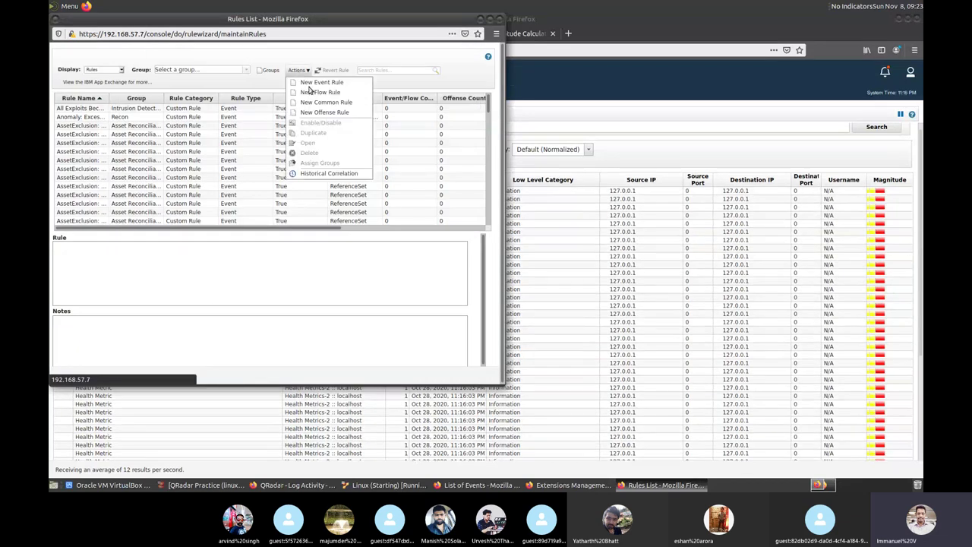
left_click(310, 90)
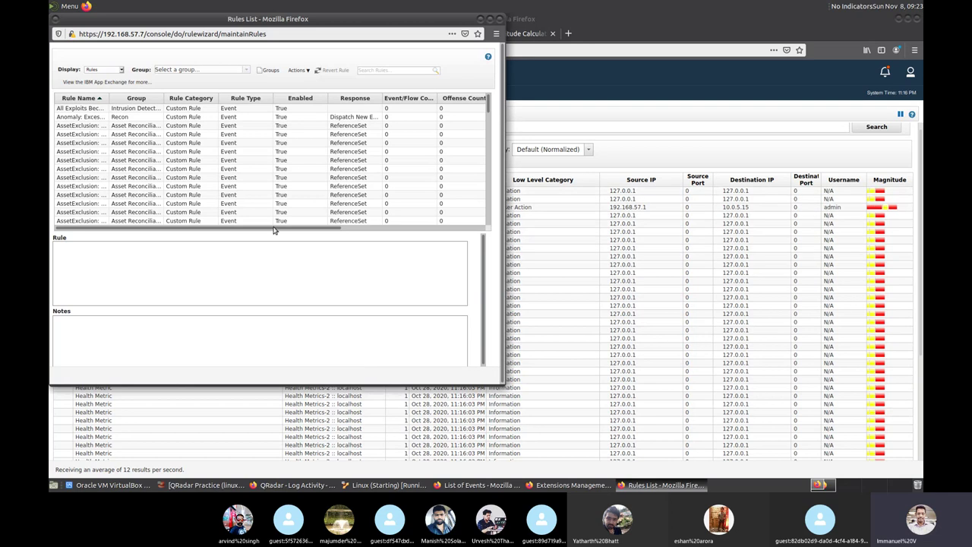
left_click(296, 71)
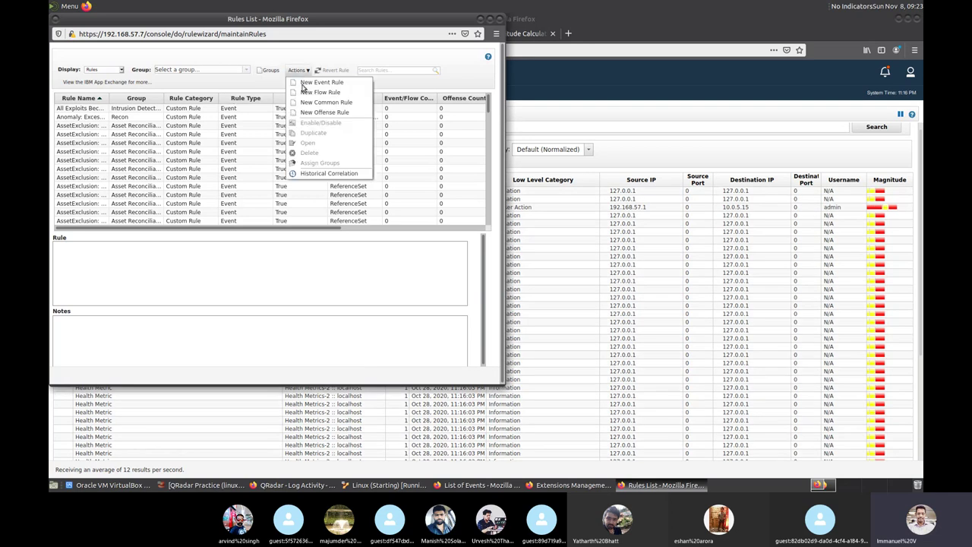
left_click(303, 89)
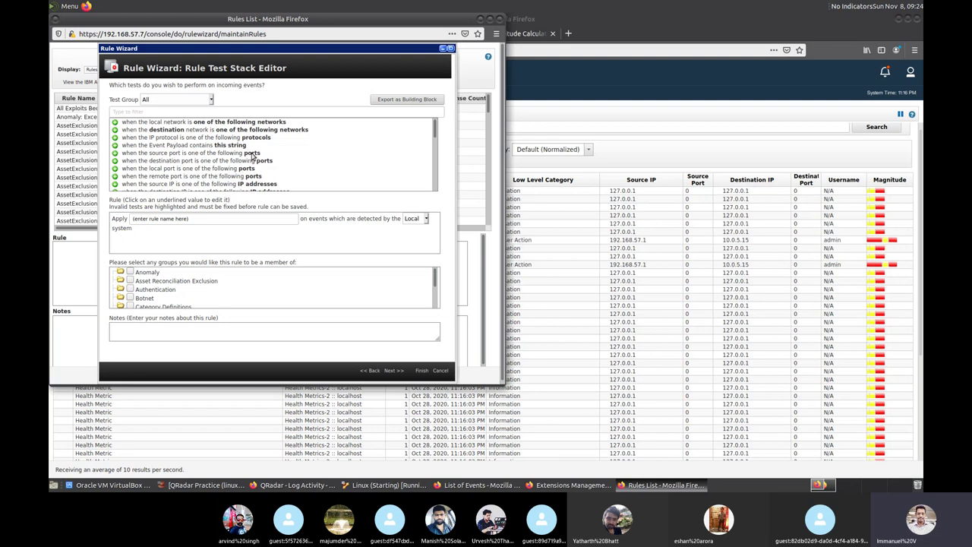
Add the source port test with ports 22, 3389, 80 and 21
double_click(253, 154)
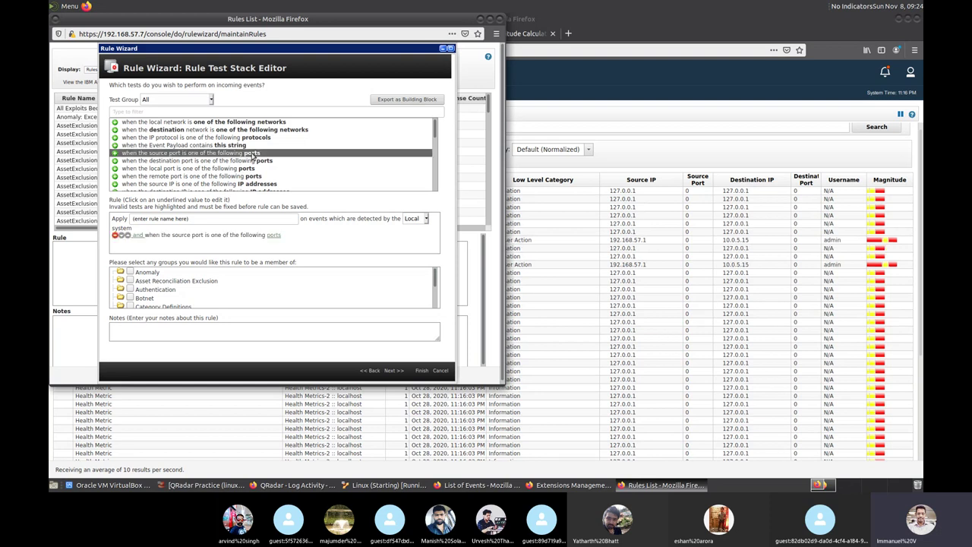
left_click(275, 236)
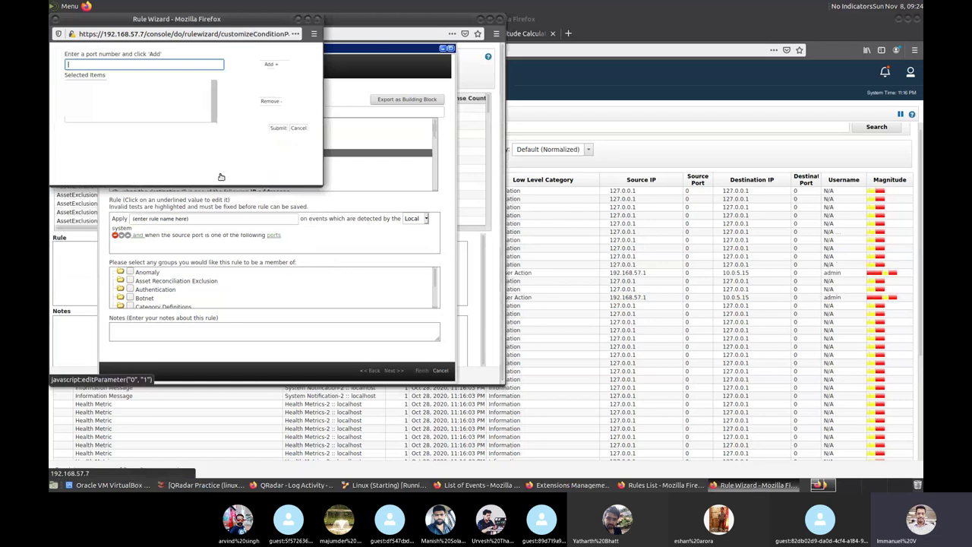
type("2")
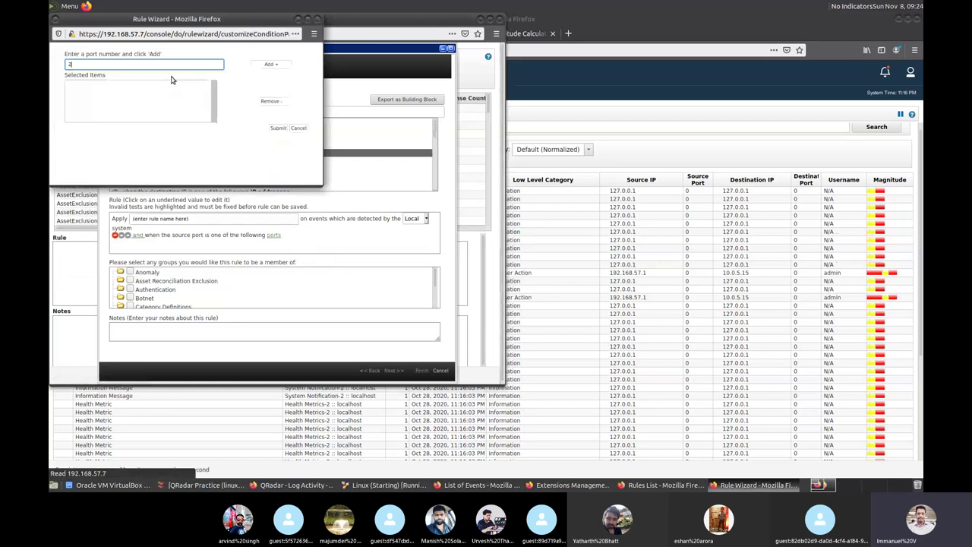
type("2,")
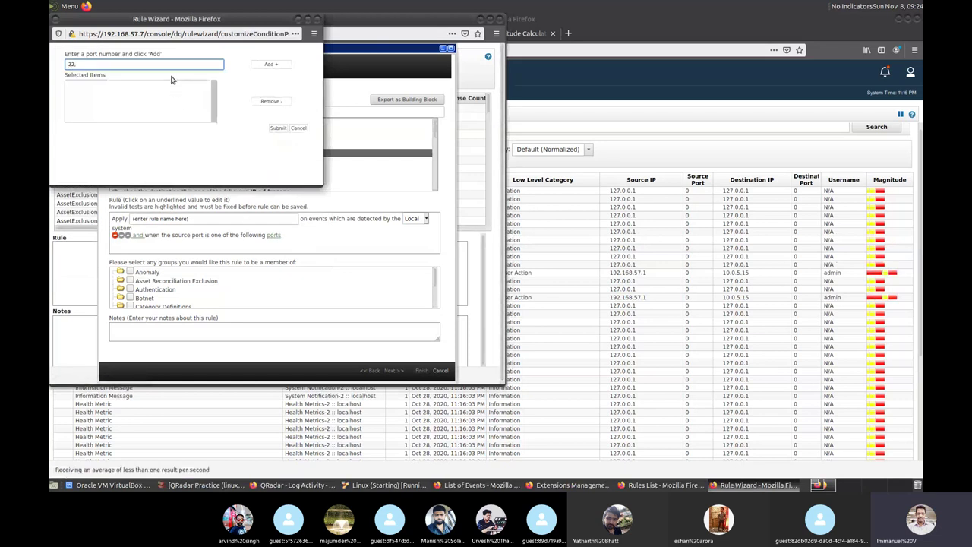
type(" 3389, 80, 21")
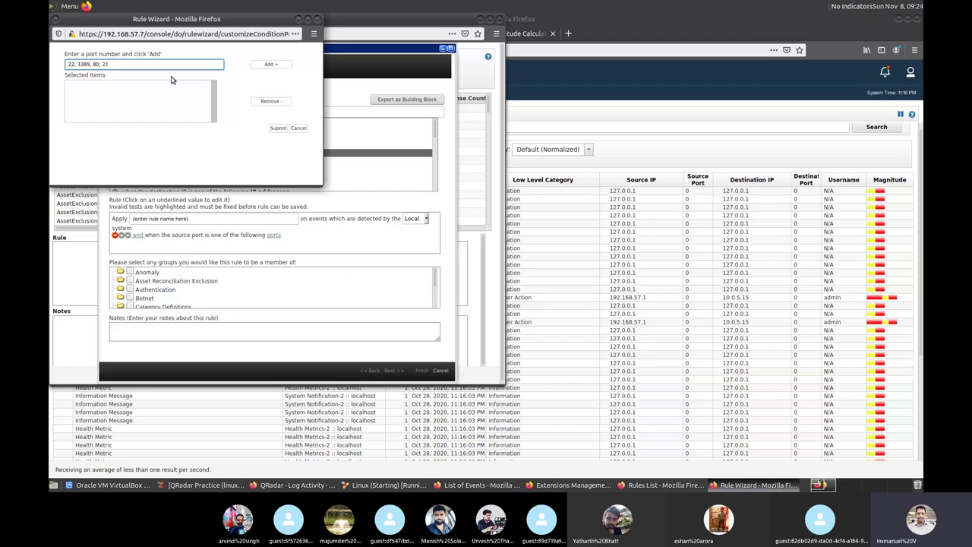
left_click(271, 64)
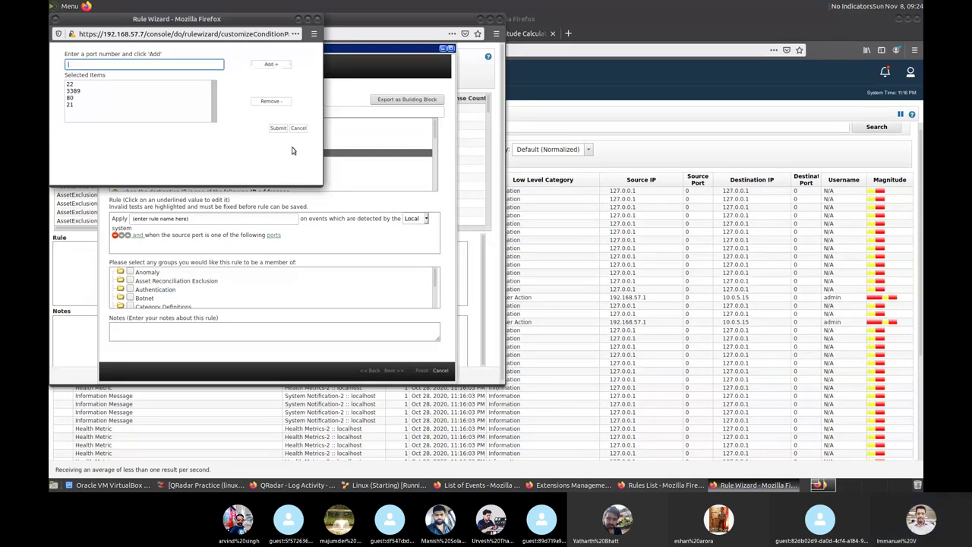
left_click(278, 128)
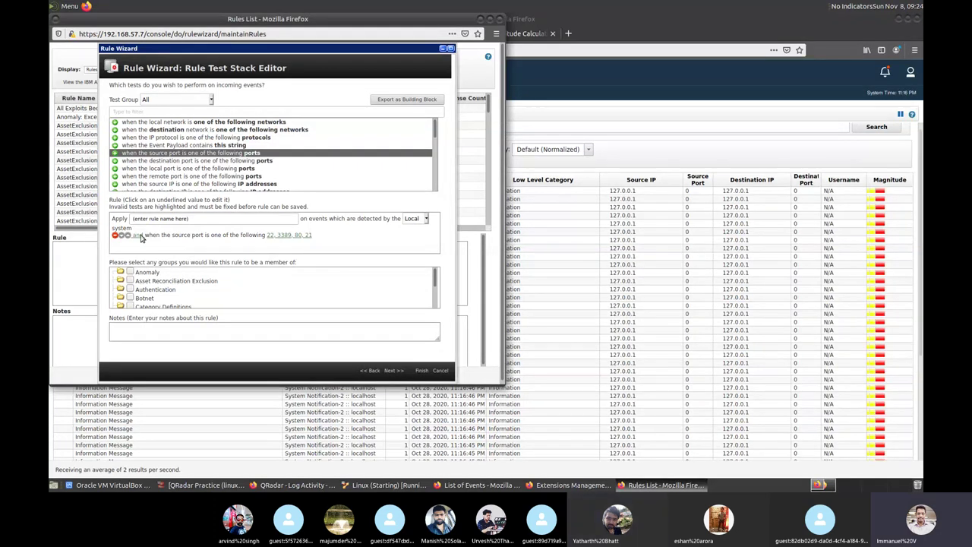
Remove the source port test and clear a 'local' filter from the test list
left_click(115, 235)
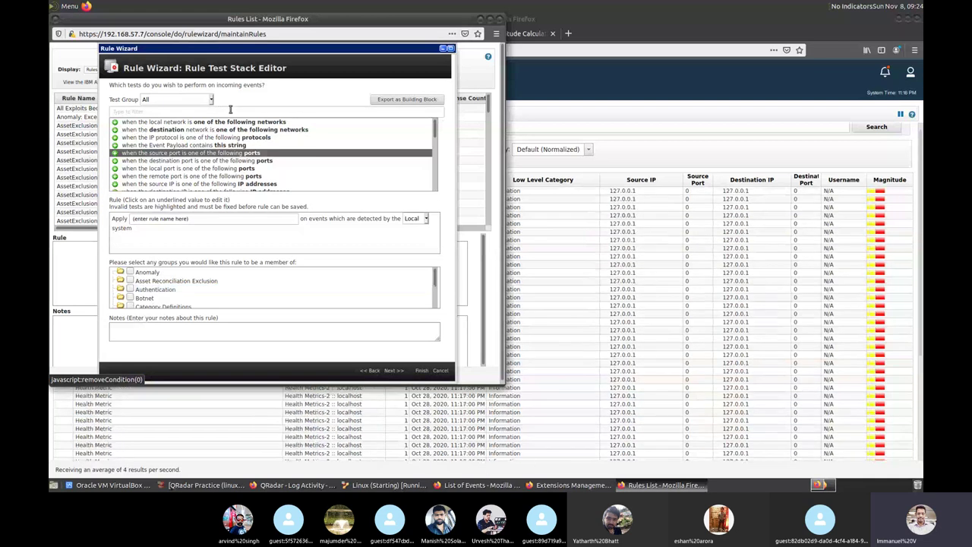
left_click(231, 111)
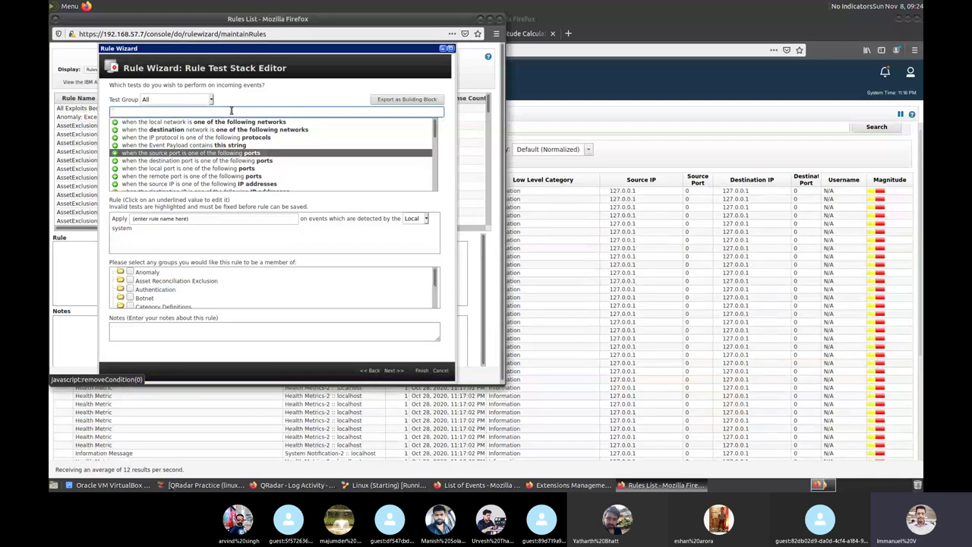
type("local")
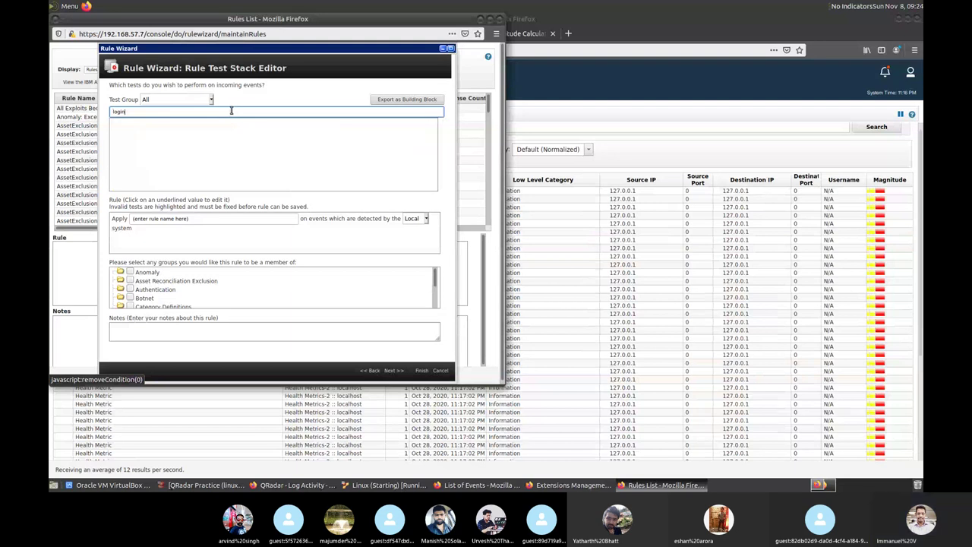
key("BackSpace")
key("BackSpace")
key("BackSpace")
key("BackSpace")
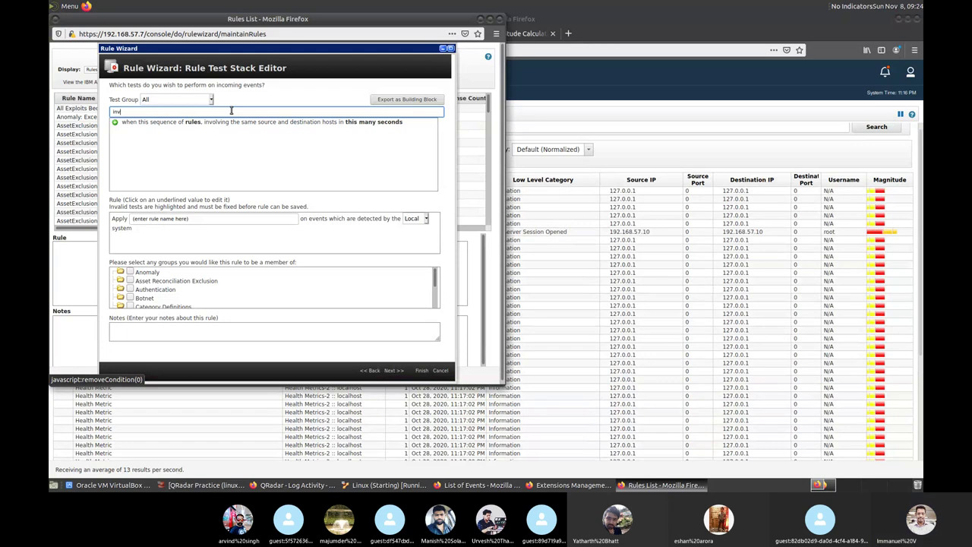
key("BackSpace")
key("BackSpace")
key("BackSpace")
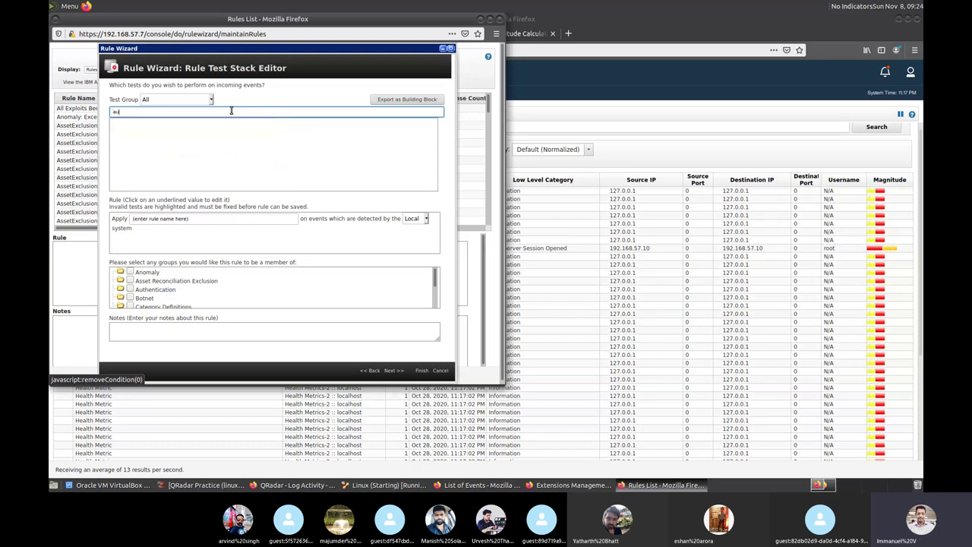
key("BackSpace")
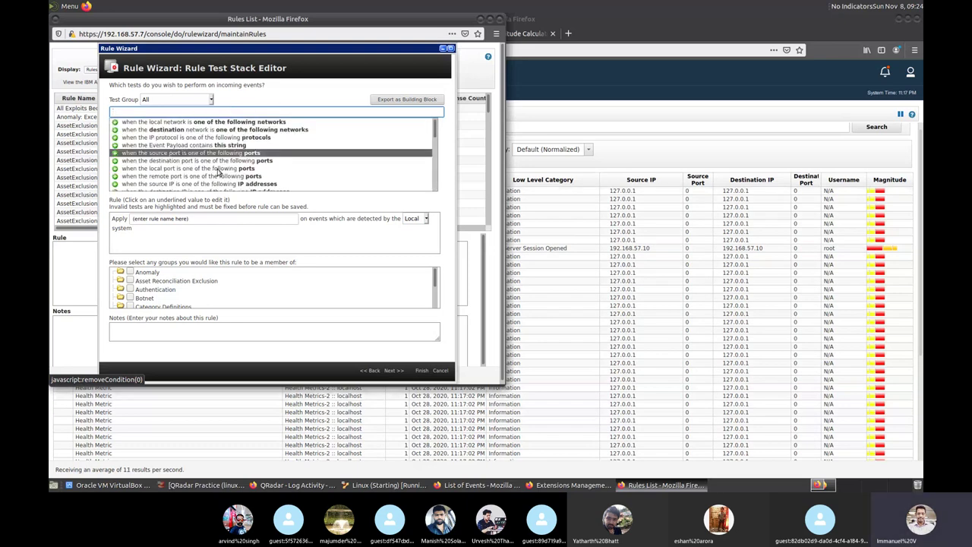
Select the 'at least this many events with same and different event properties' test
scroll(213, 167, "down", 5)
scroll(213, 167, "down", 6)
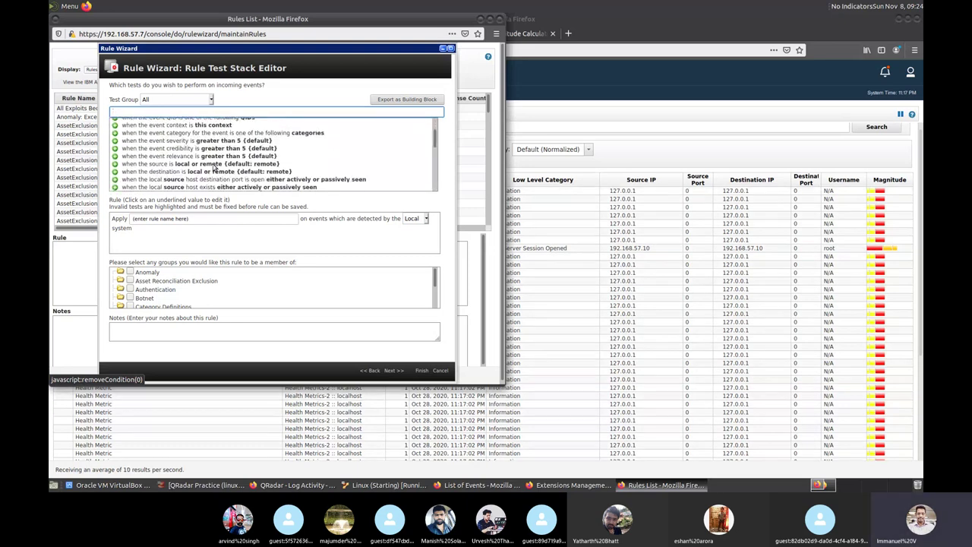
scroll(213, 167, "down", 5)
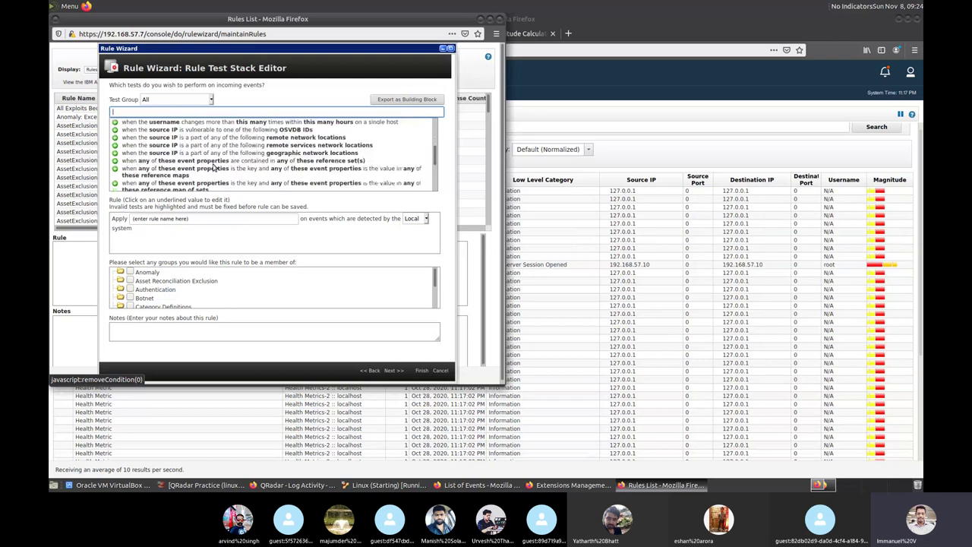
scroll(214, 167, "down", 3)
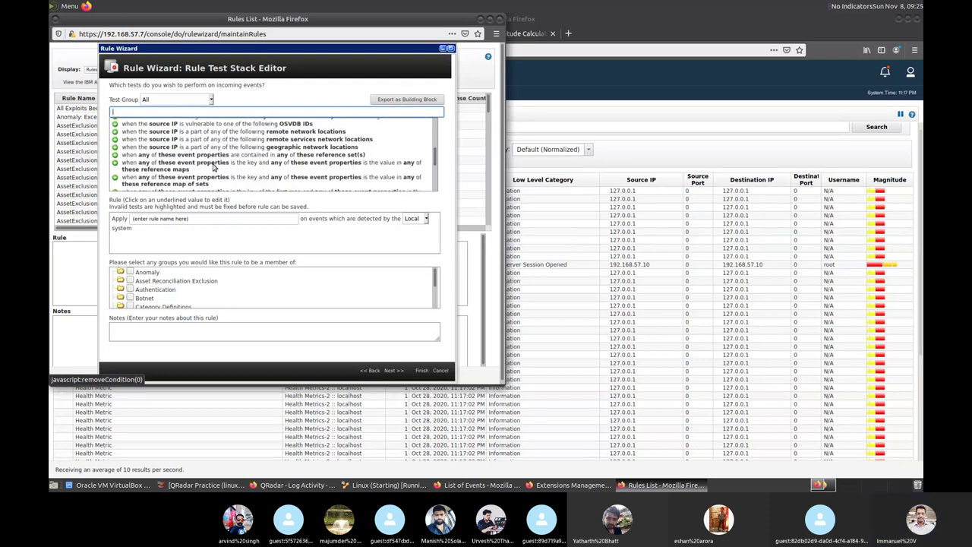
scroll(213, 167, "down", 2)
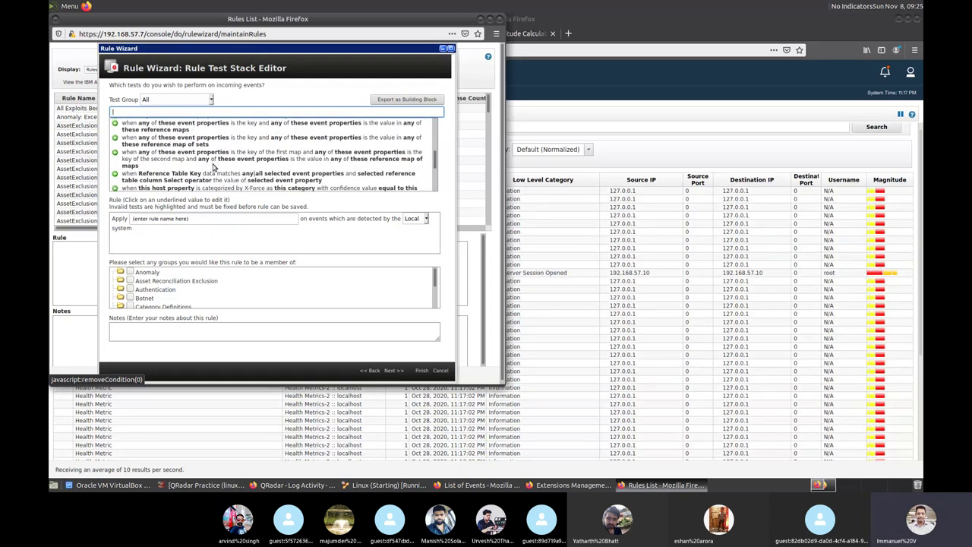
scroll(214, 167, "up", 3)
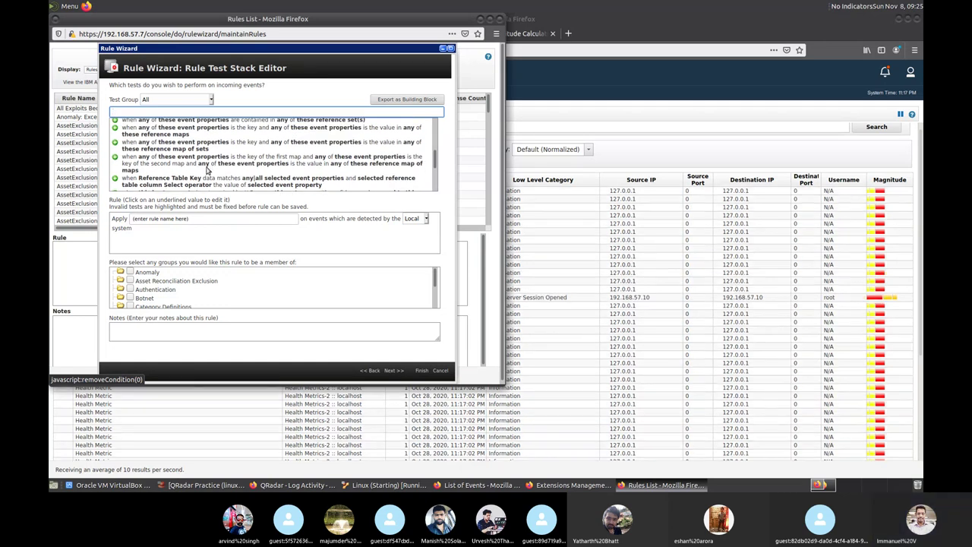
scroll(211, 168, "down", 2)
scroll(207, 170, "down", 8)
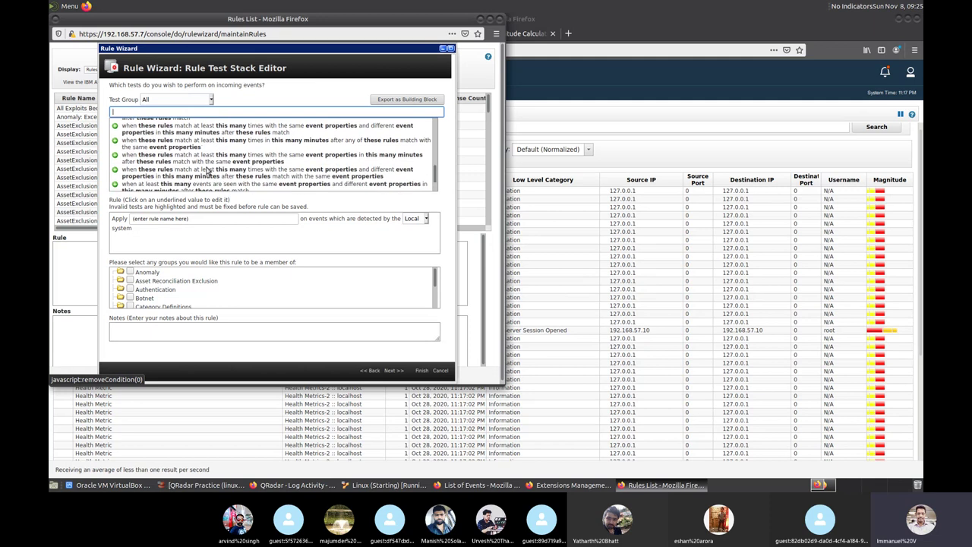
scroll(207, 171, "down", 2)
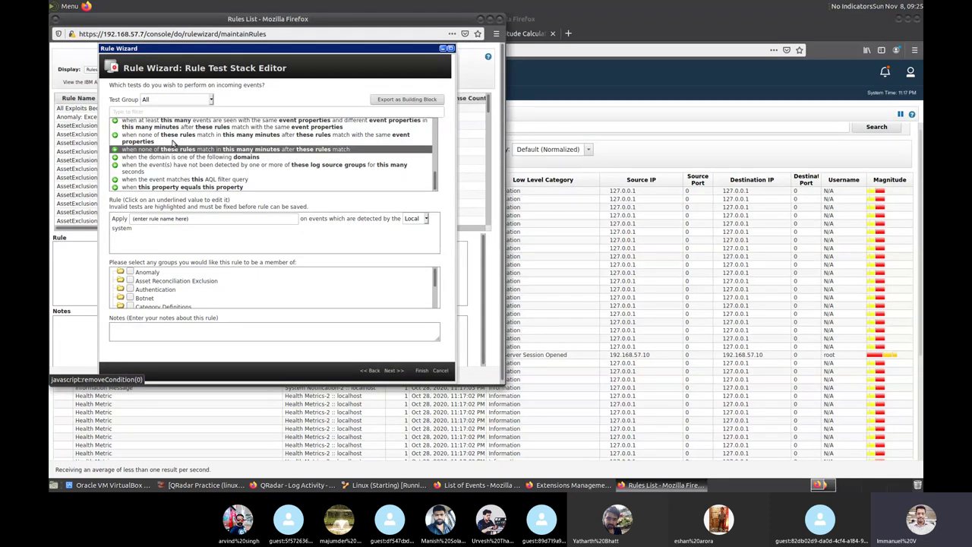
left_click(173, 140)
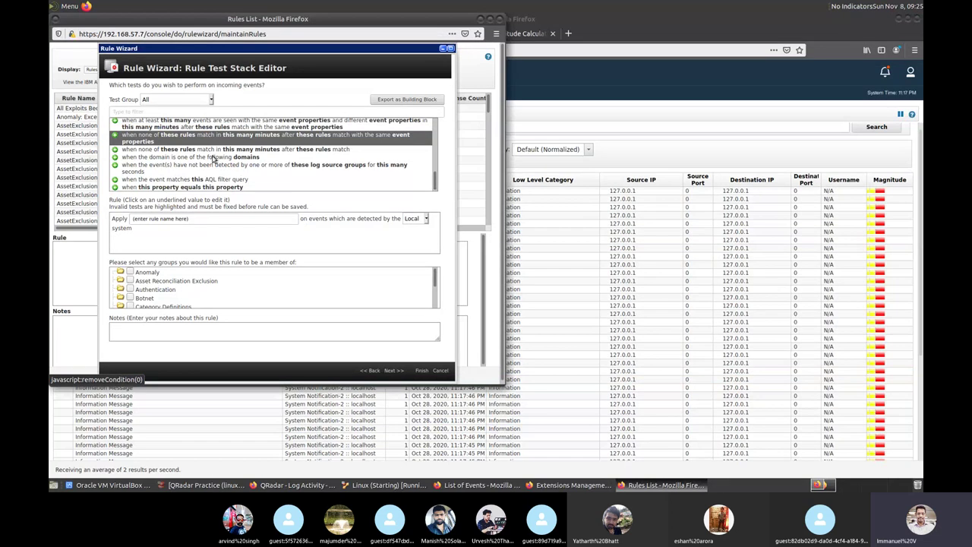
scroll(214, 158, "up", 1)
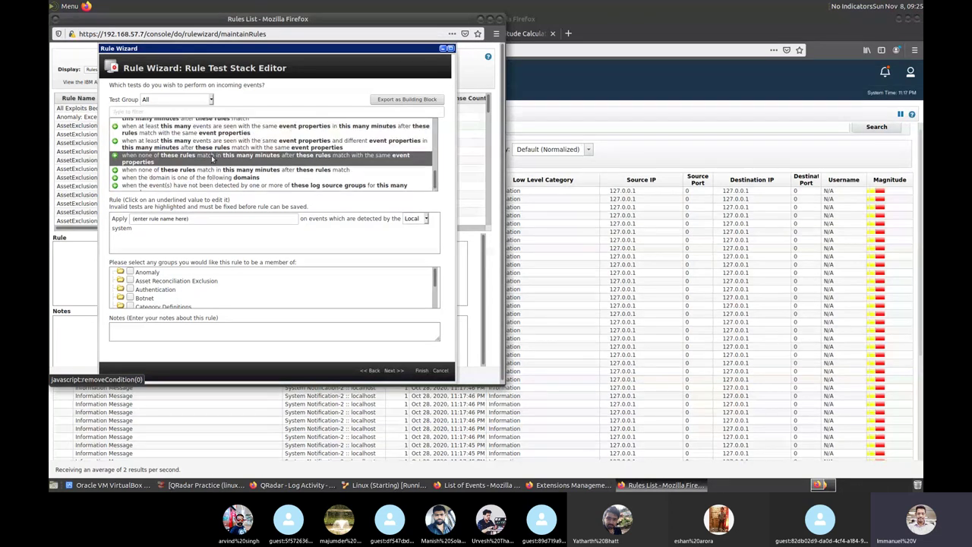
left_click(199, 148)
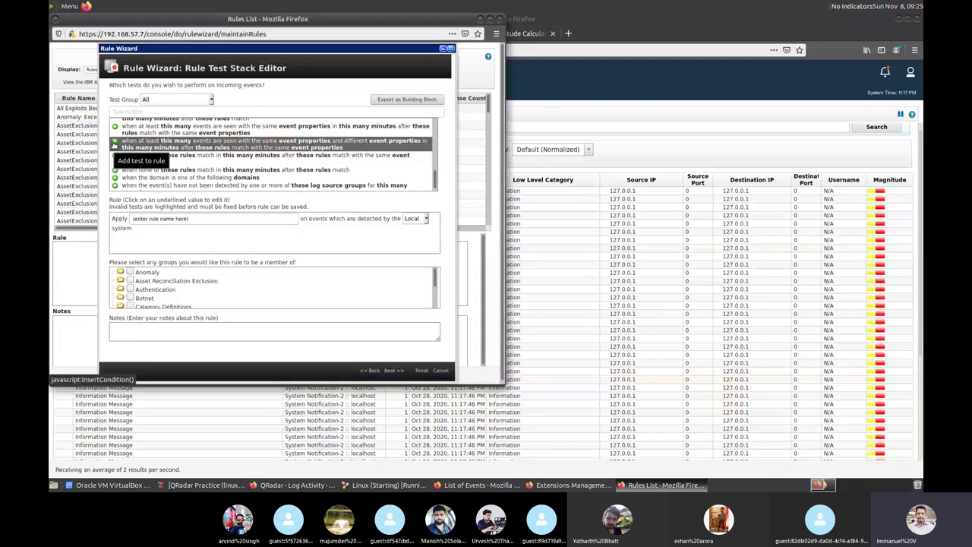
Add the at-least-events test to the rule with an event count of 3
left_click(114, 144)
left_click(191, 236)
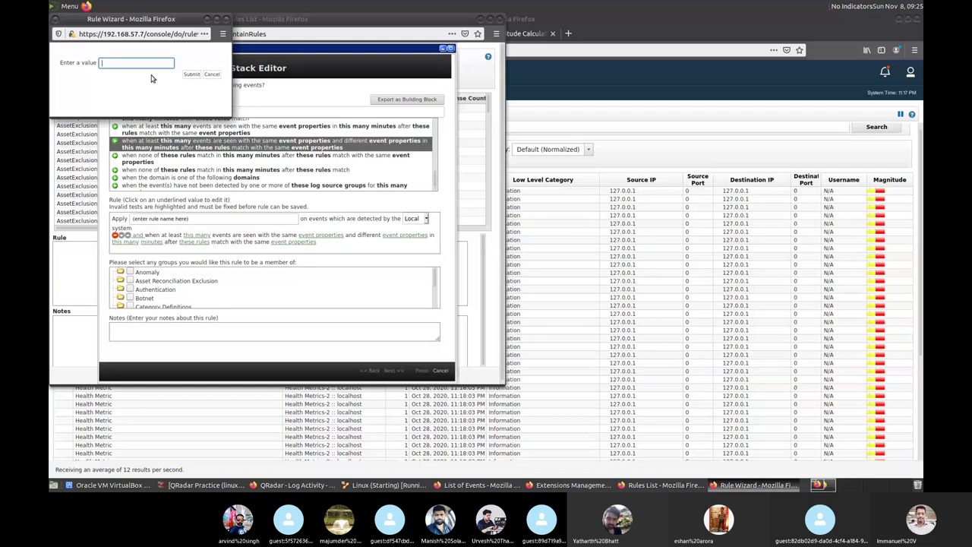
type("3")
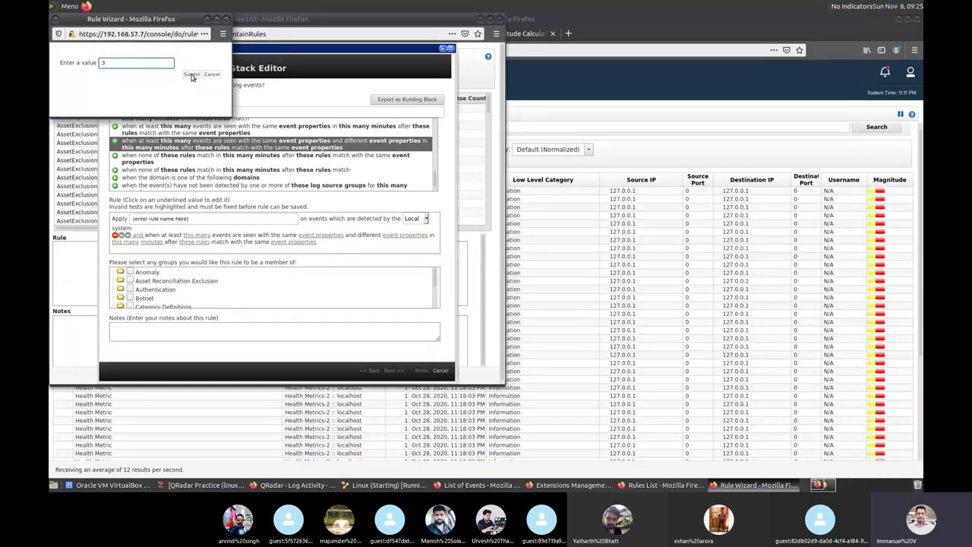
left_click(192, 74)
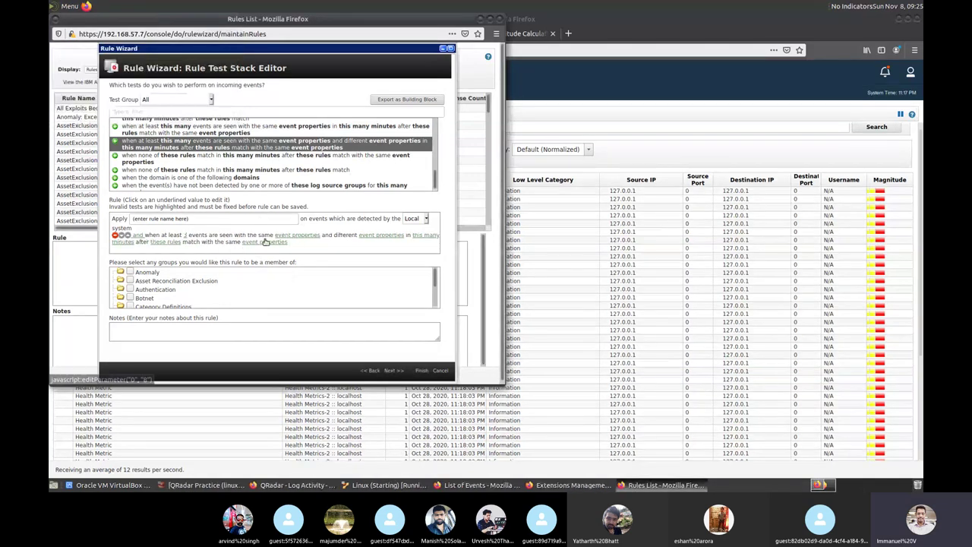
left_click(289, 240)
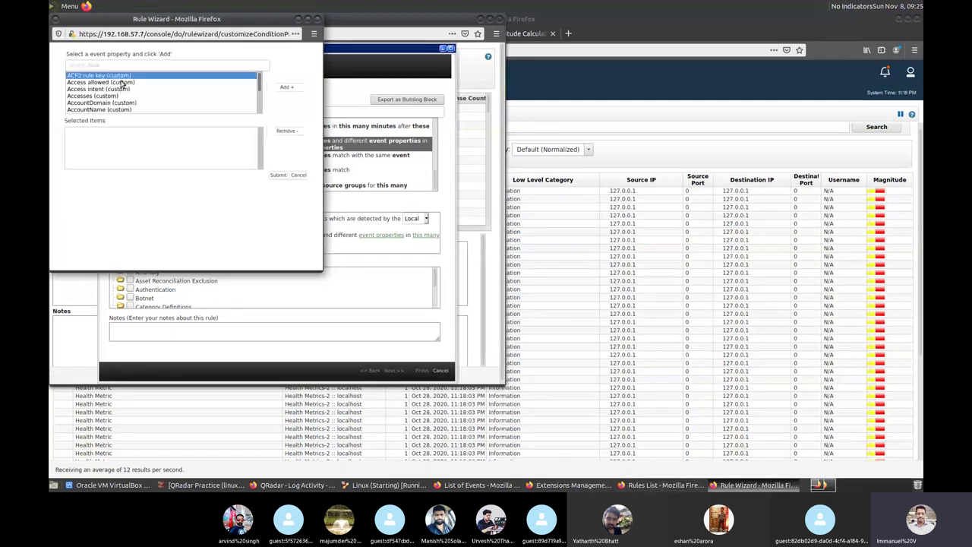
Browse the event property list and try the searches 'login' and 'inv'
left_click(133, 65)
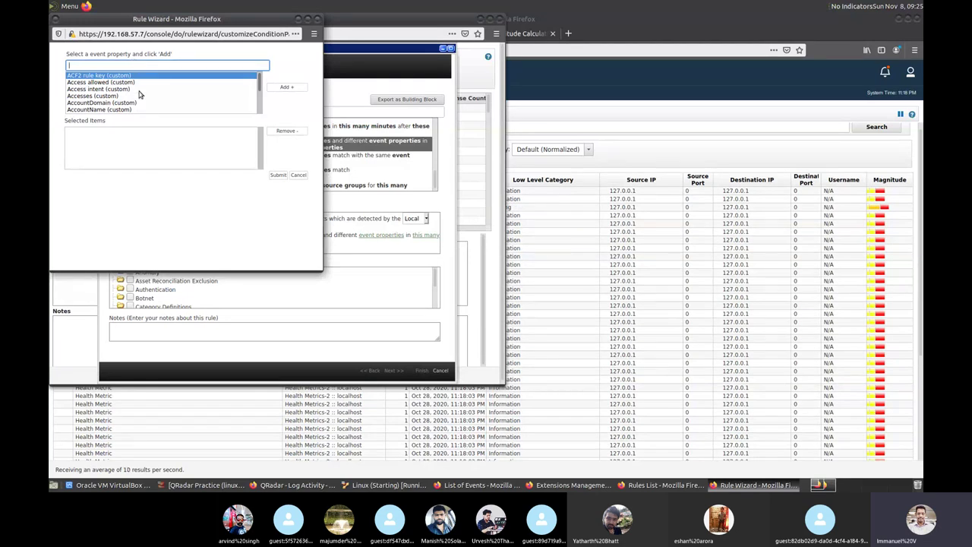
scroll(139, 94, "down", 2)
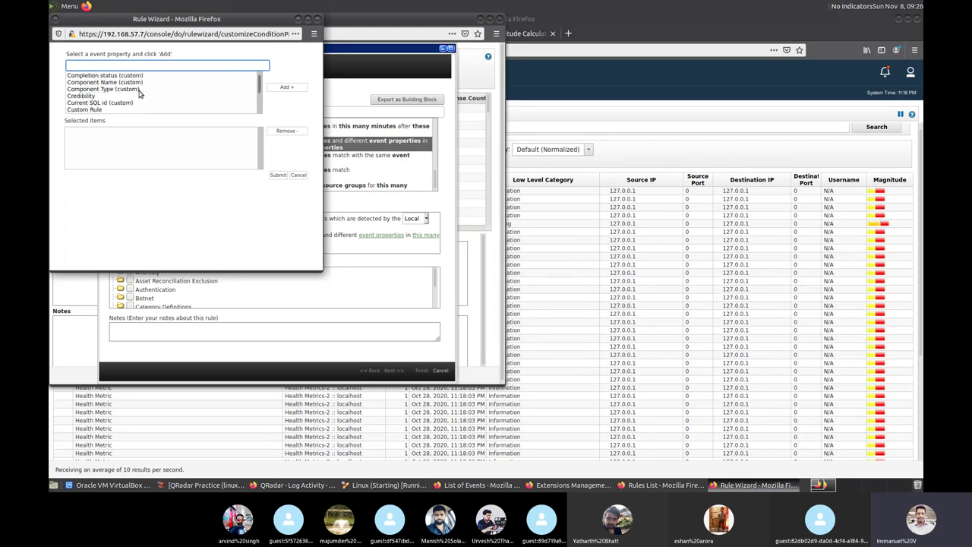
scroll(139, 95, "down", 1)
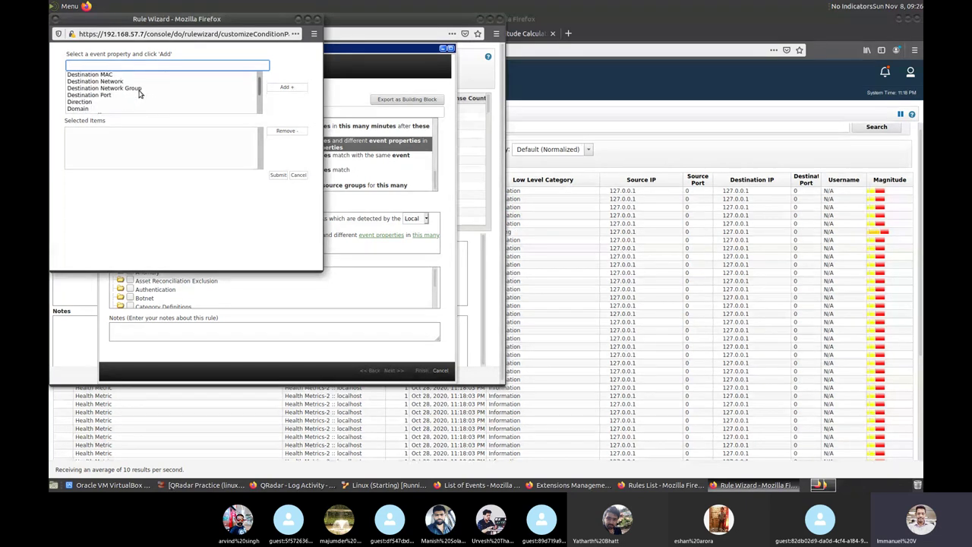
scroll(139, 95, "down", 6)
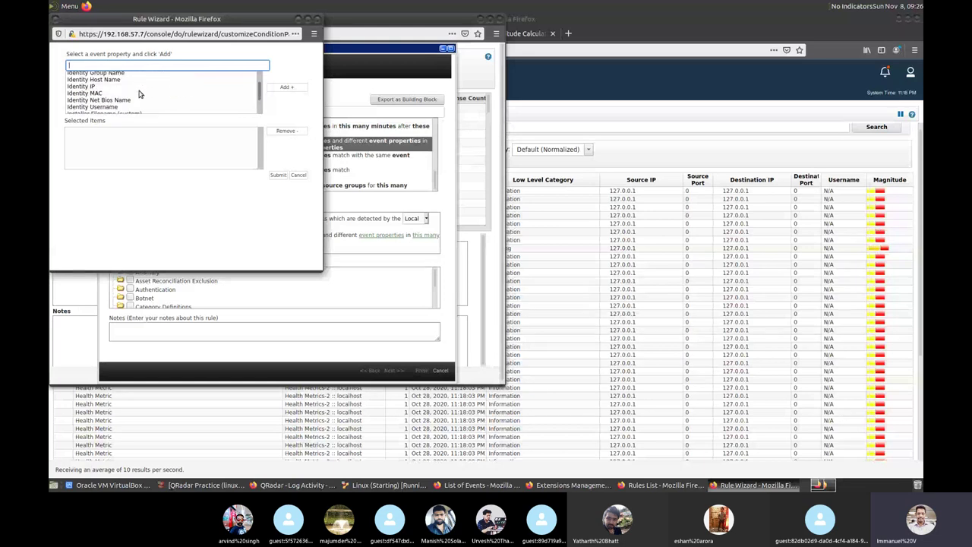
scroll(139, 94, "down", 2)
scroll(139, 94, "down", 1)
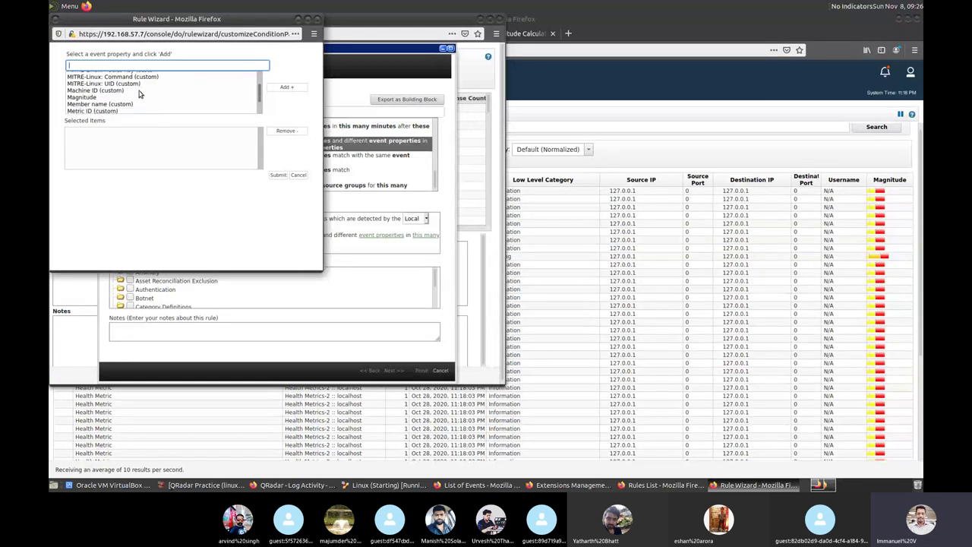
scroll(139, 95, "down", 1)
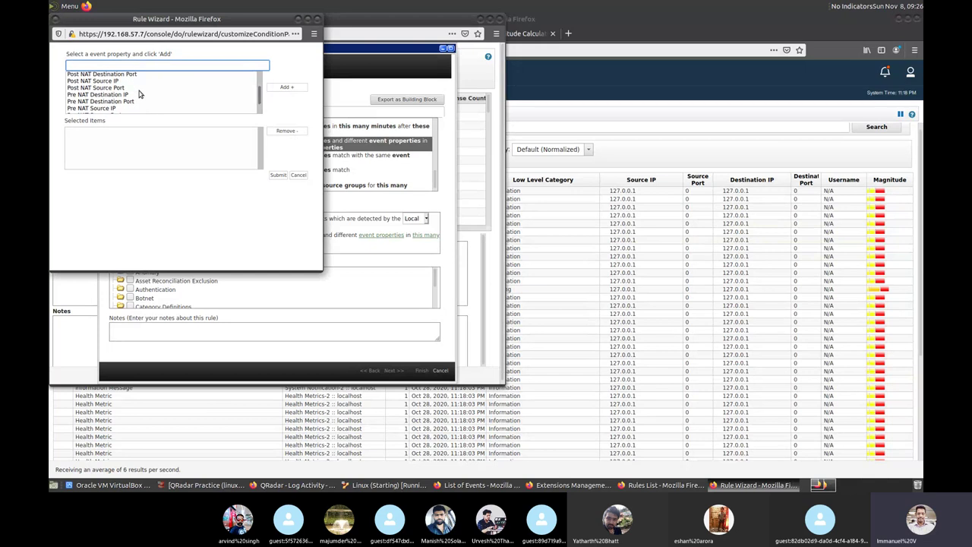
scroll(139, 95, "down", 1)
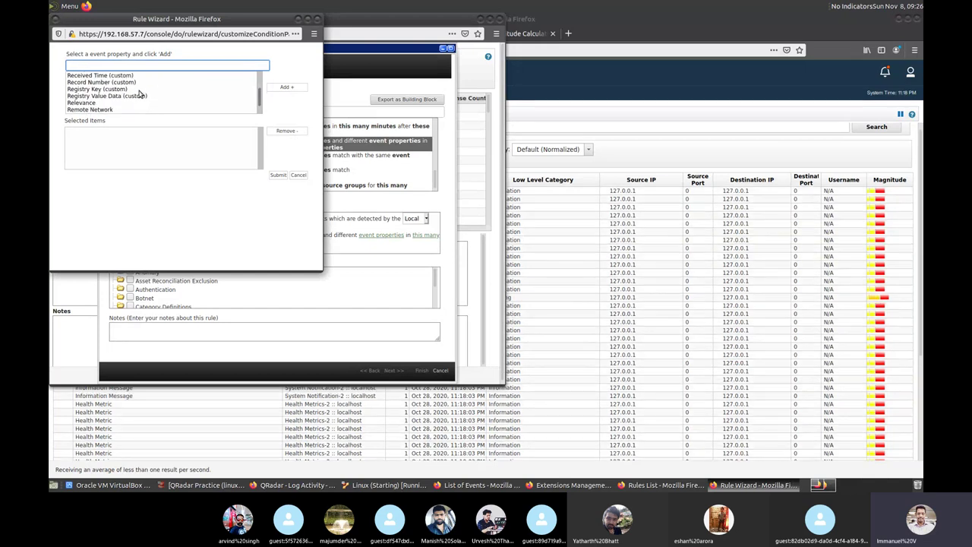
type("log")
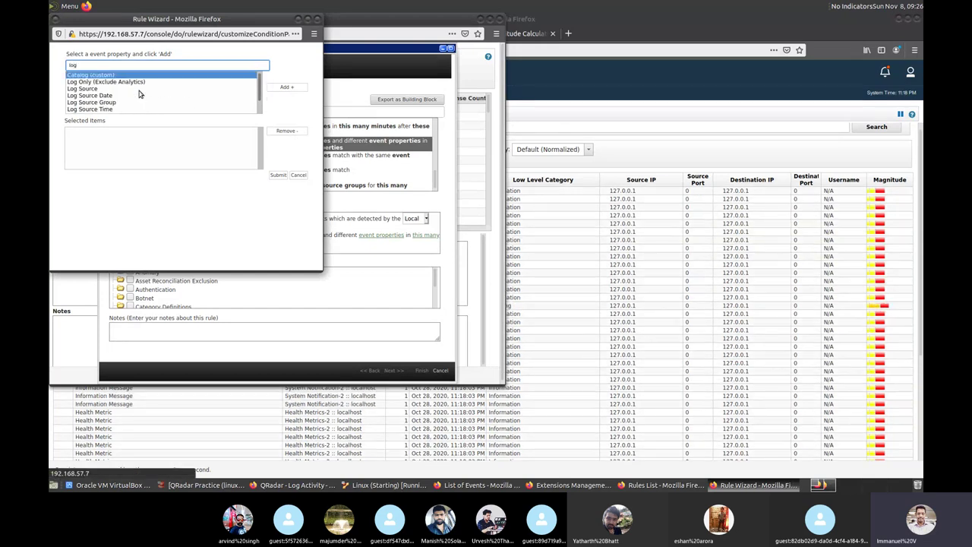
type("in")
key("BackSpace")
key("BackSpace")
key("BackSpace")
key("BackSpace")
key("BackSpace")
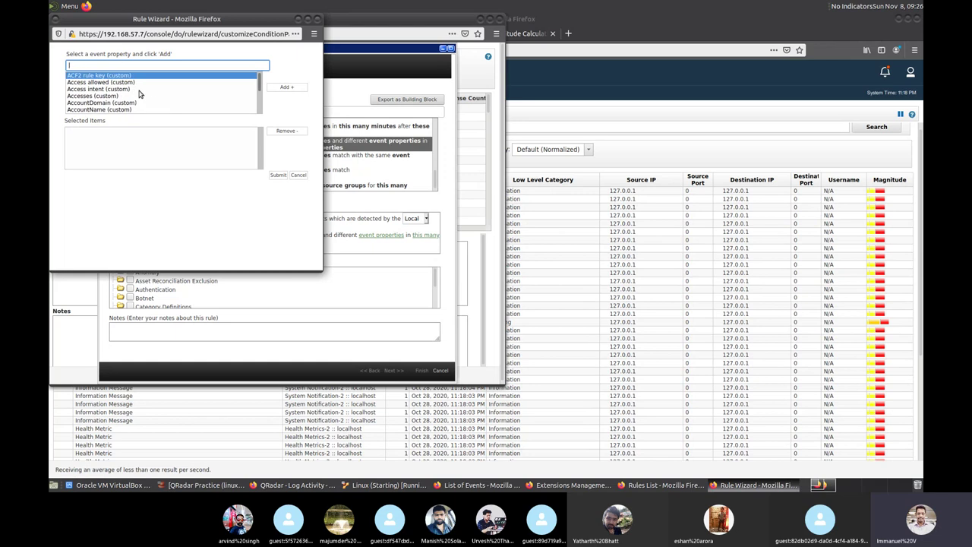
type("i")
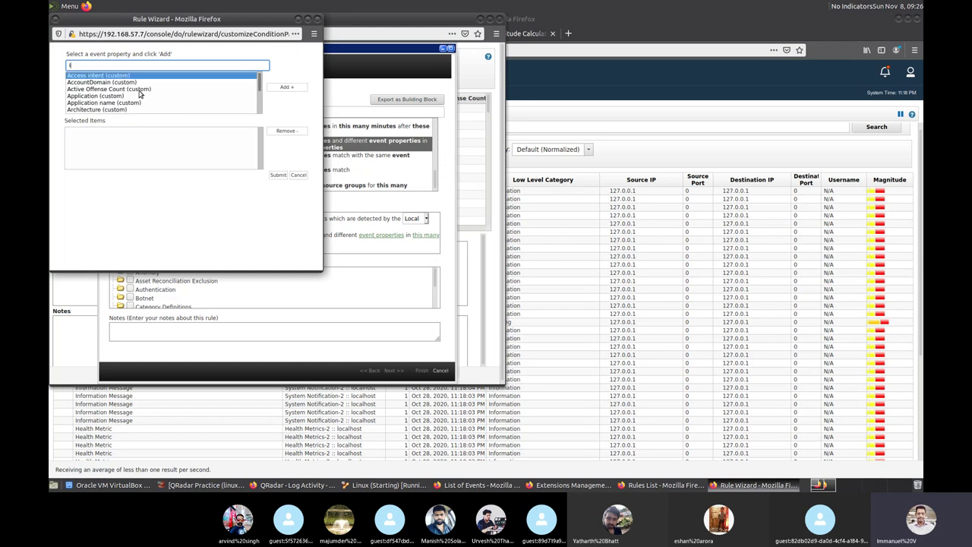
type("nva")
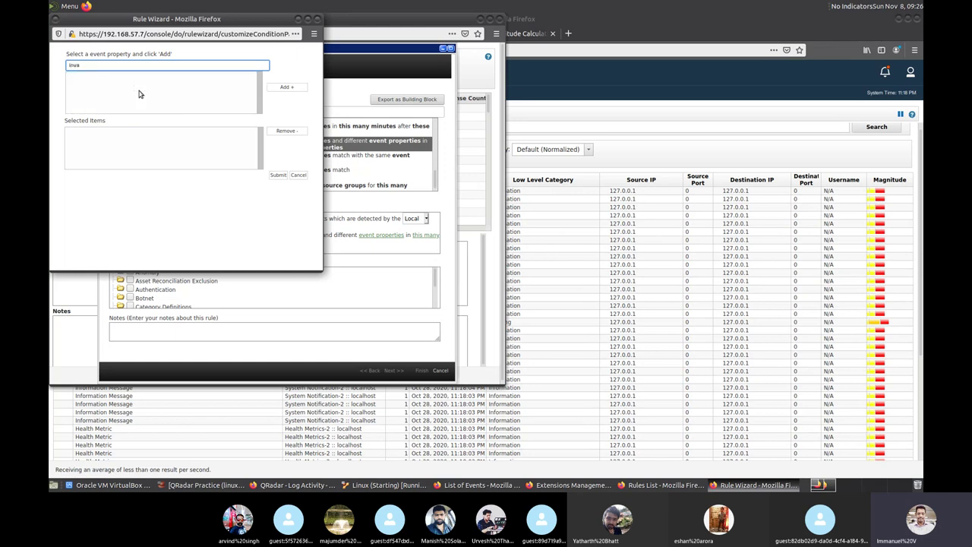
key("BackSpace")
key("BackSpace")
key("BackSpace")
Search the property list for 'acces' and then 'failure' variants, finding no matches
type("access")
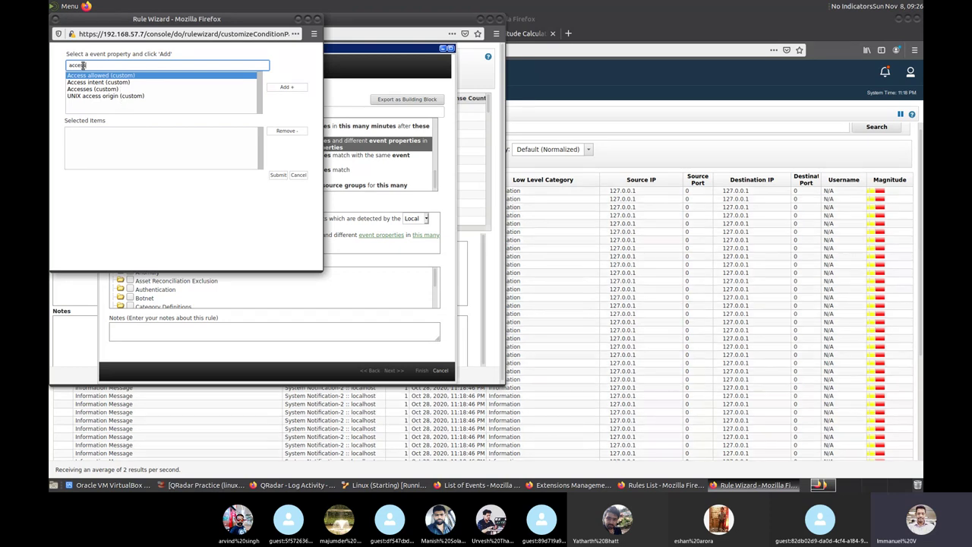
left_click_drag(85, 67, 62, 66)
type("fa")
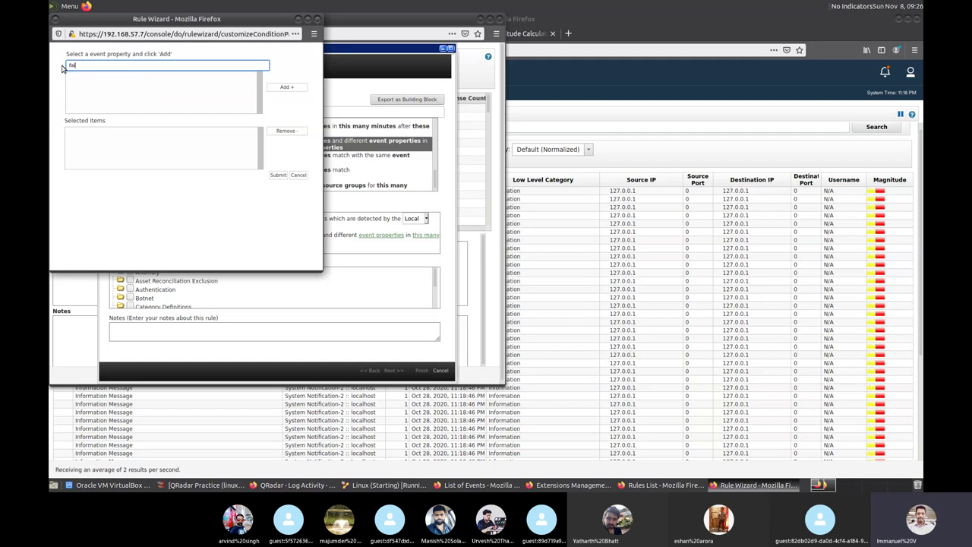
type("ilure")
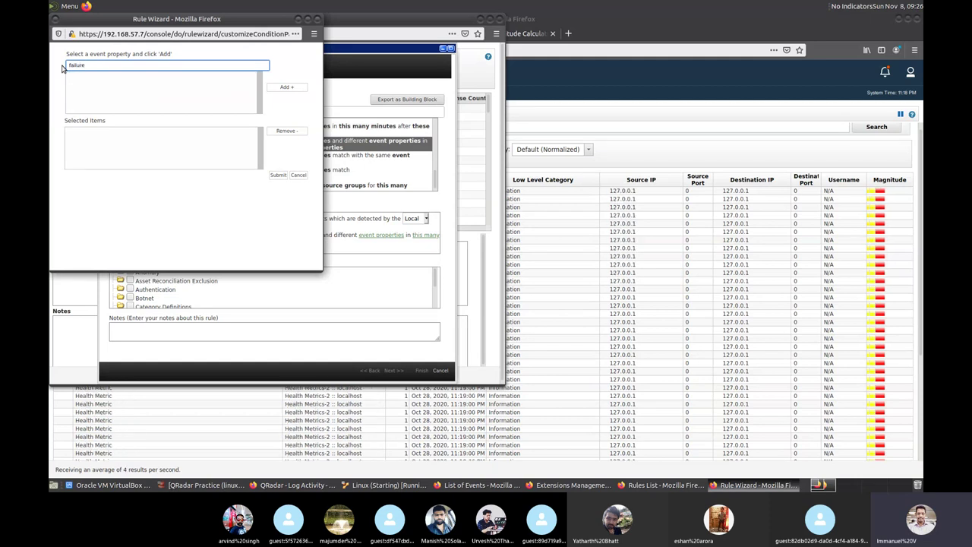
double_click(158, 62)
left_click(158, 62)
key("BackSpace")
type("ed")
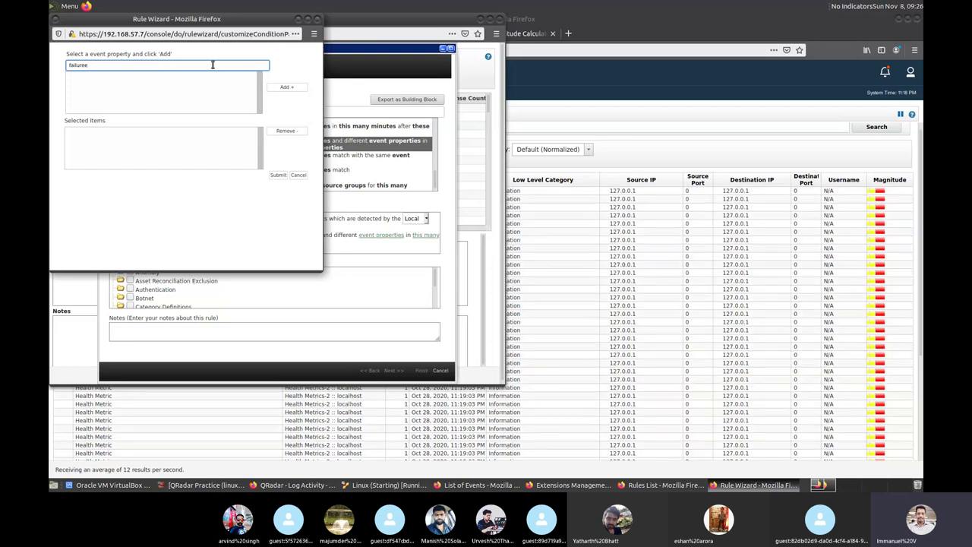
Close the property picker unchanged and set the test's time window to 5 minutes
left_click(298, 174)
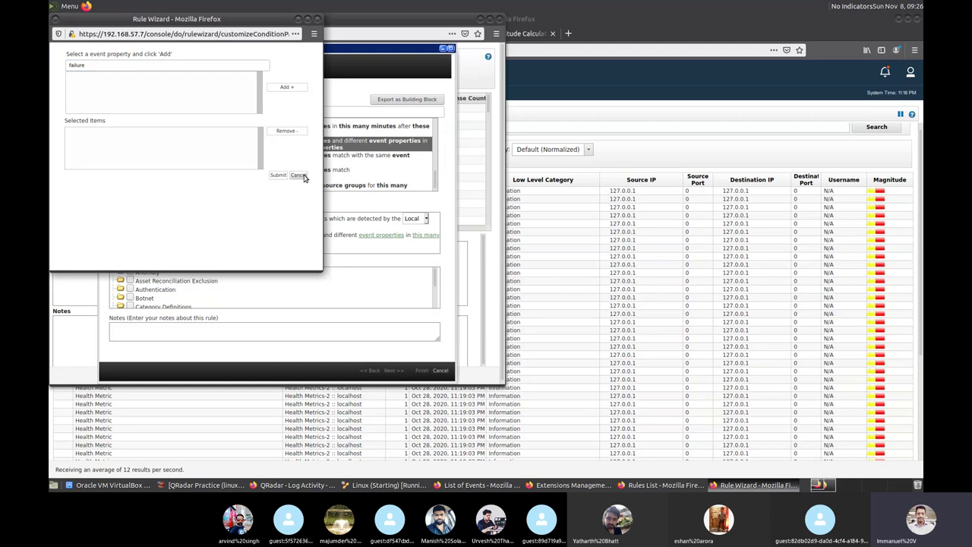
left_click(426, 236)
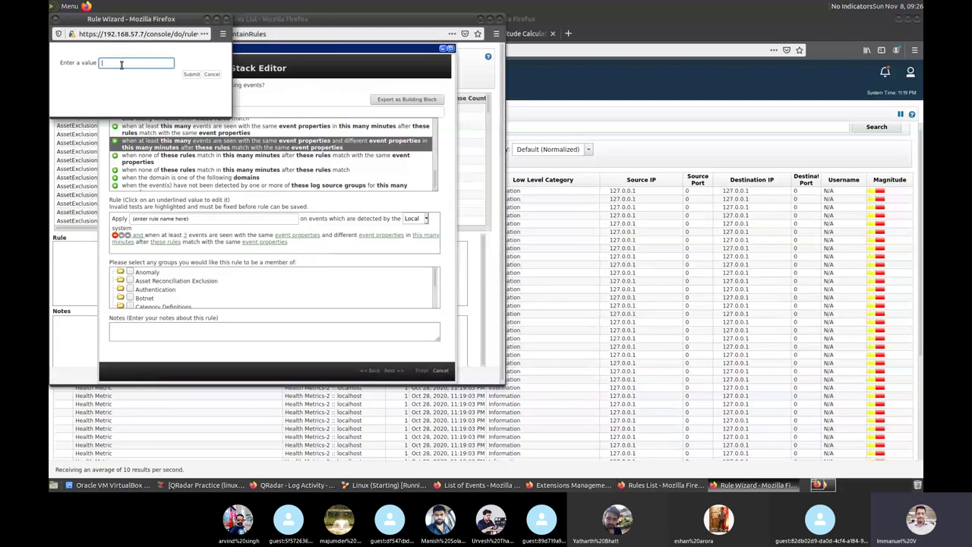
type("5")
left_click(191, 74)
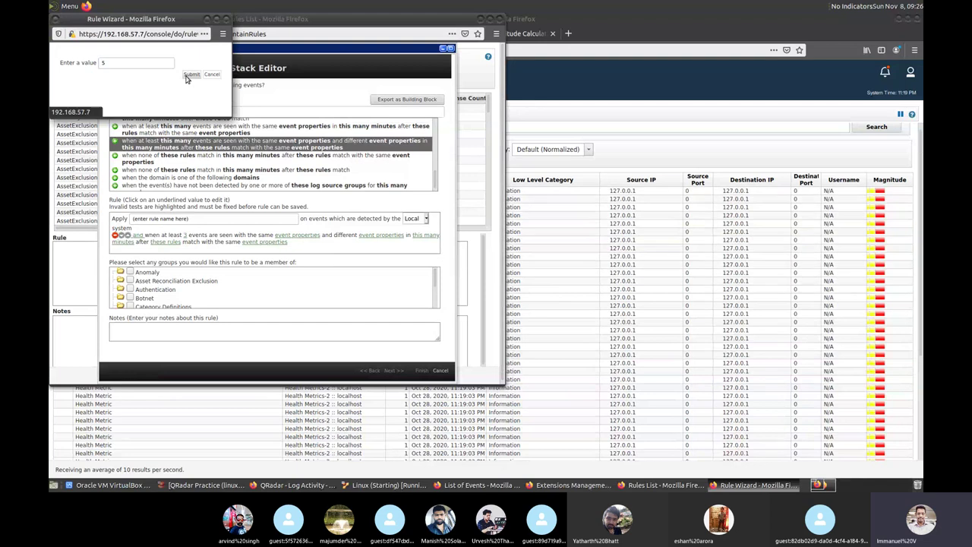
Make the test follow BB:CategoryDefinition: Authentication Failures, found with the 'failu' filter
left_click(148, 241)
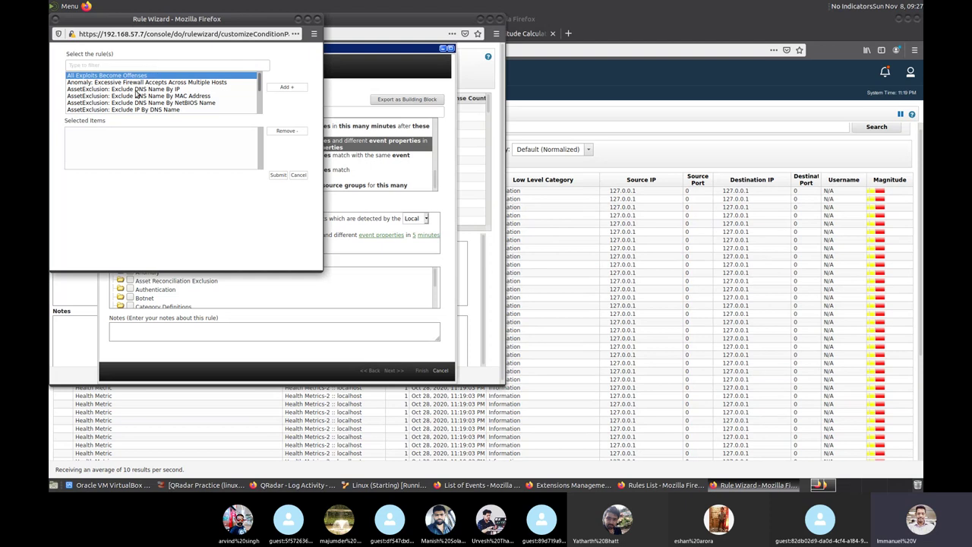
scroll(137, 92, "down", 2)
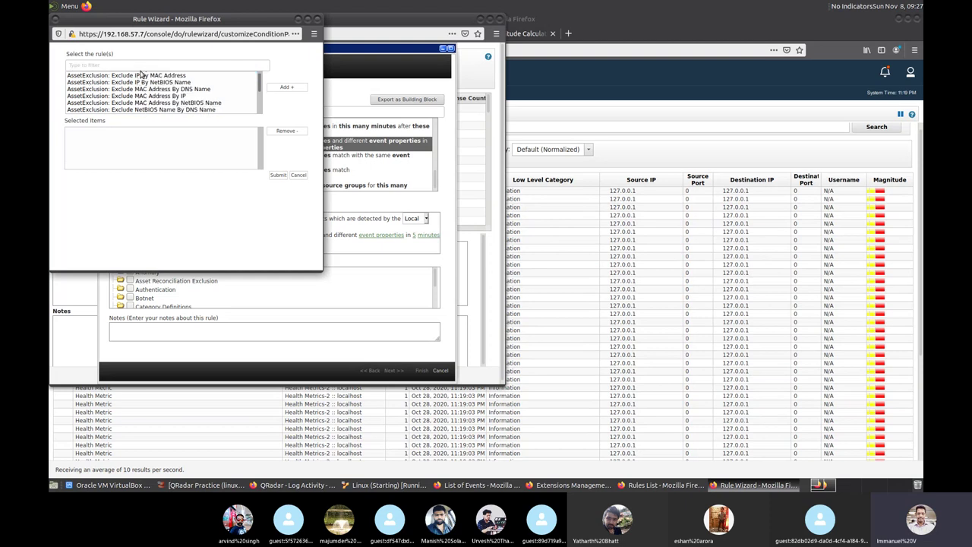
left_click(142, 66)
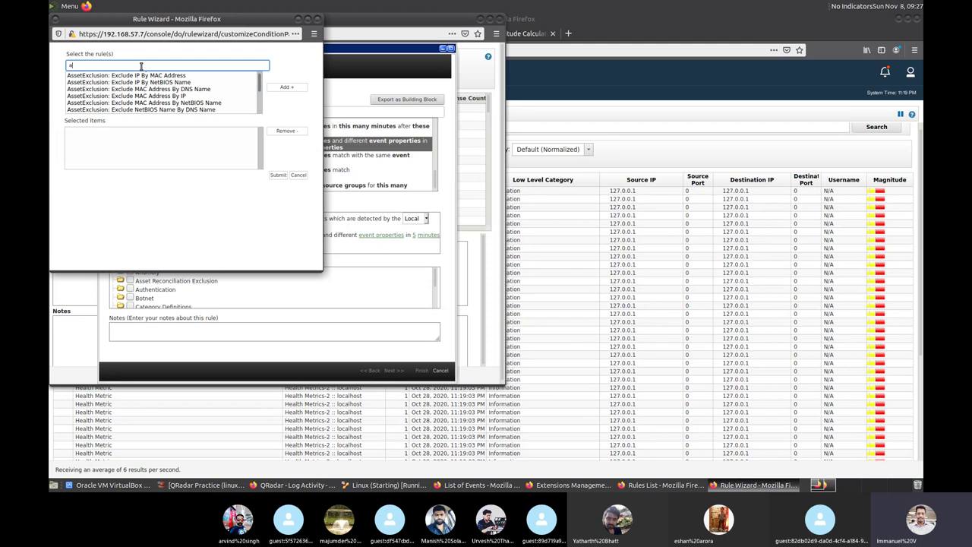
type("access")
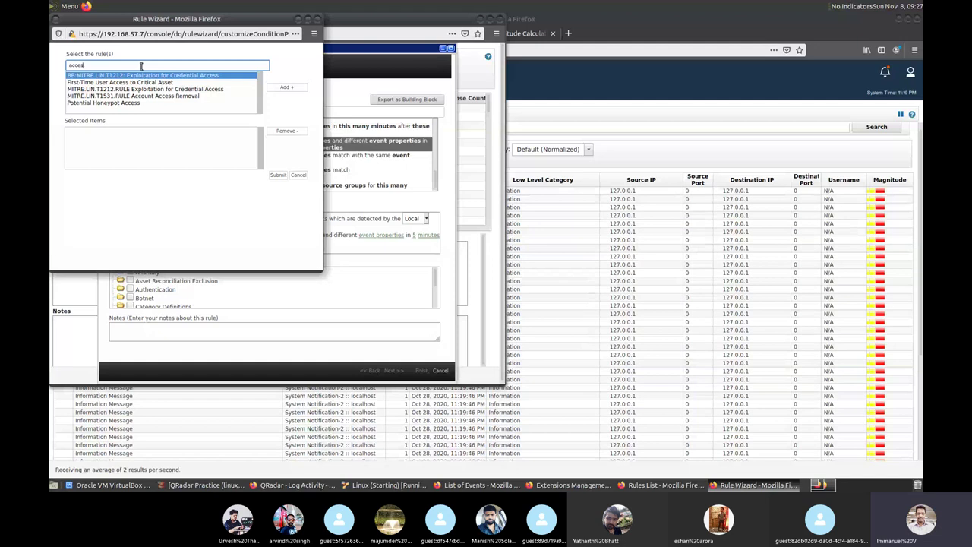
key("BackSpace")
key("BackSpace")
key("BackSpace")
key("BackSpace")
key("BackSpace")
key("BackSpace")
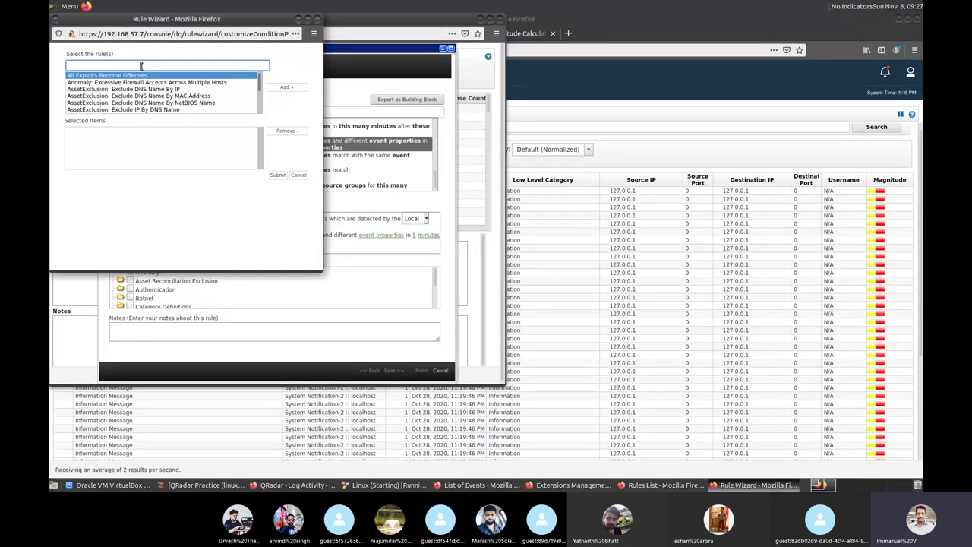
type("failu")
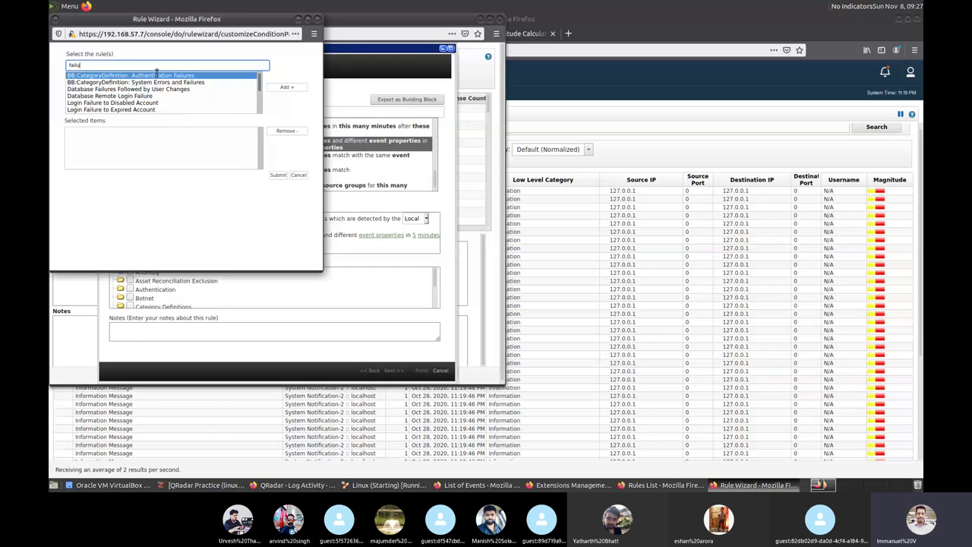
left_click(163, 77)
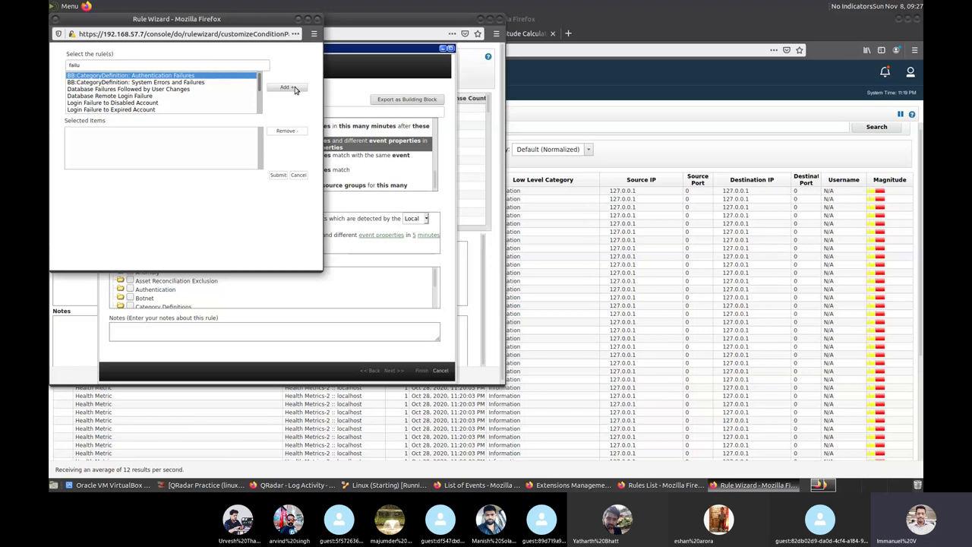
left_click(296, 90)
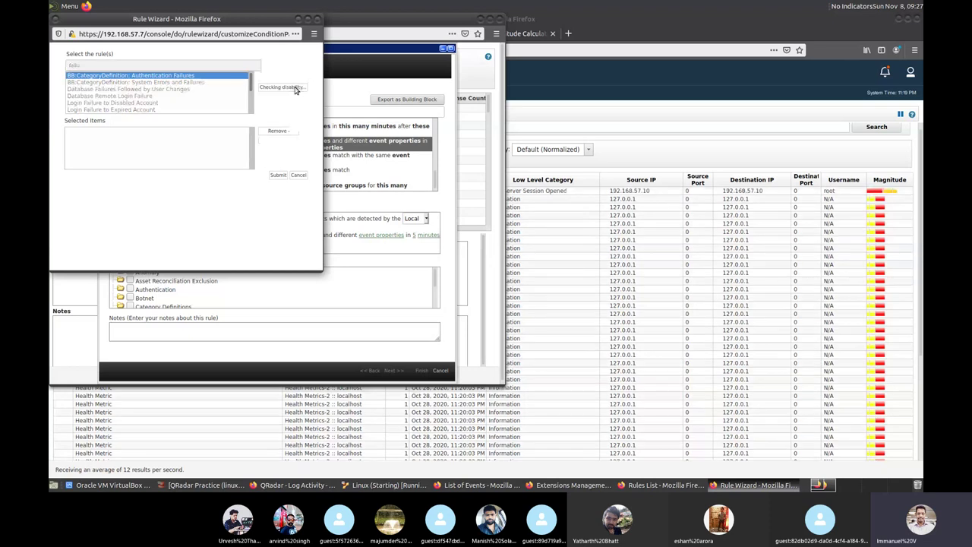
left_click(273, 177)
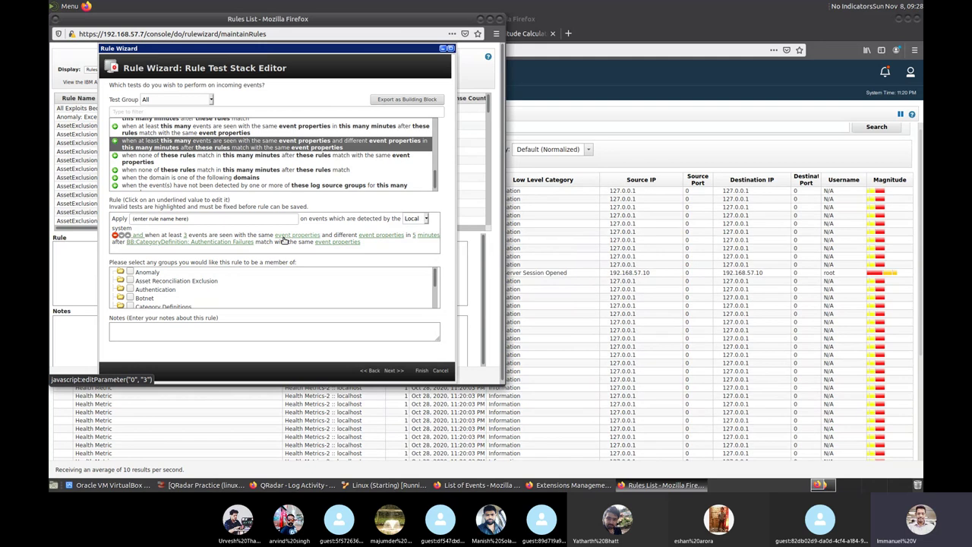
Set Access allowed (custom) as the test's differing event property
left_click(282, 238)
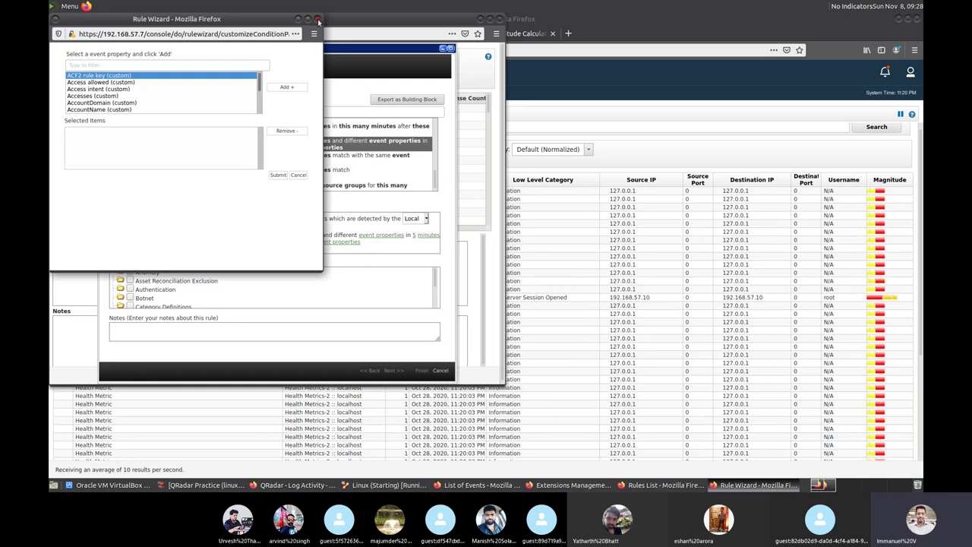
left_click(334, 48)
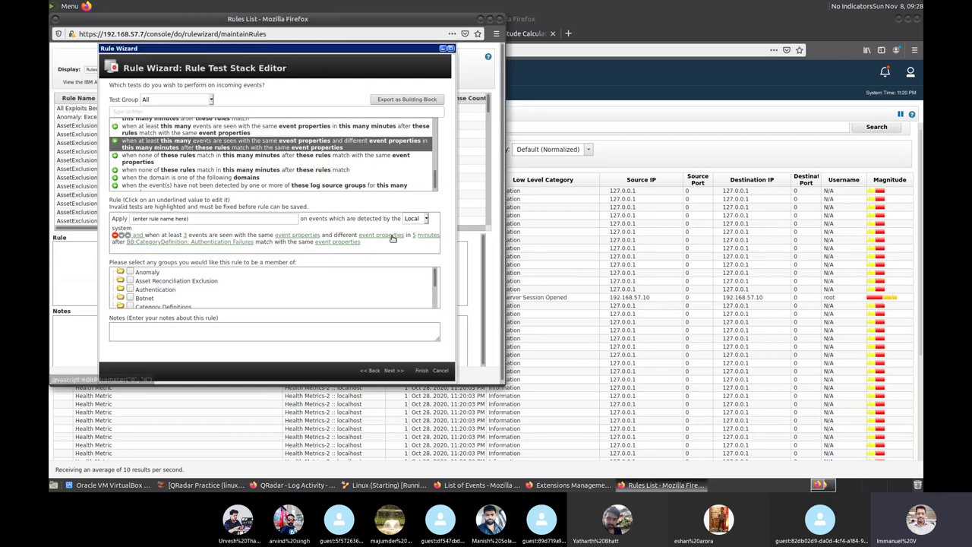
left_click(392, 236)
left_click(183, 84)
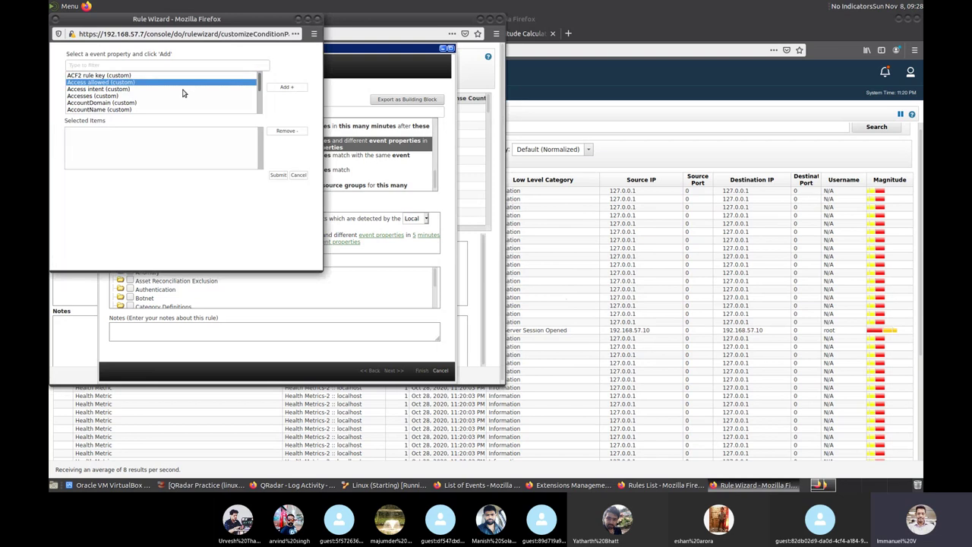
left_click(277, 88)
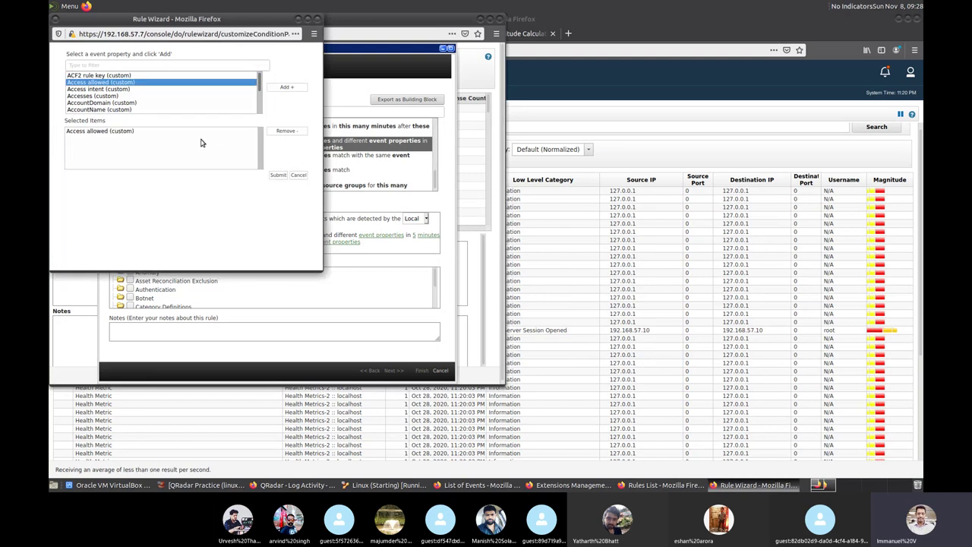
left_click(277, 176)
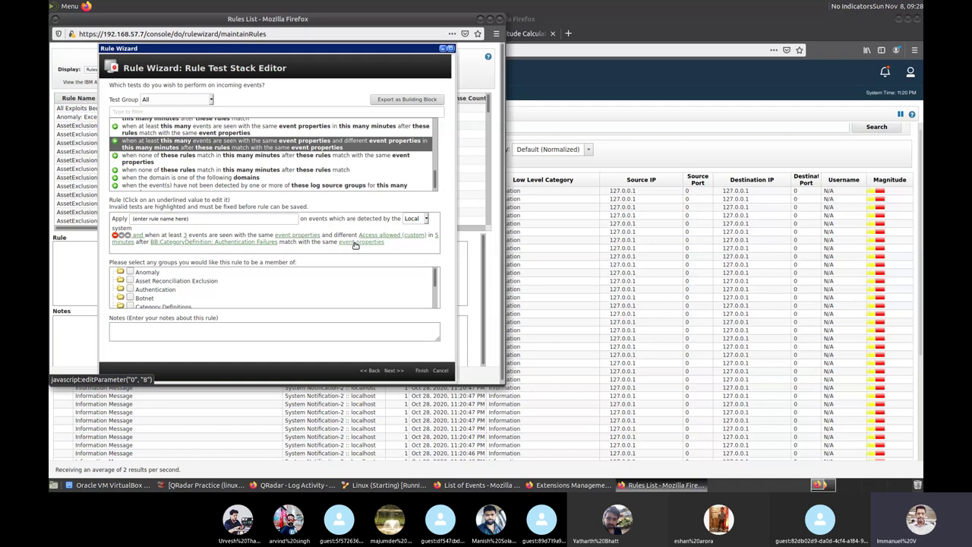
Browse the shared event property list, briefly filtering it by 'fai'
left_click(317, 236)
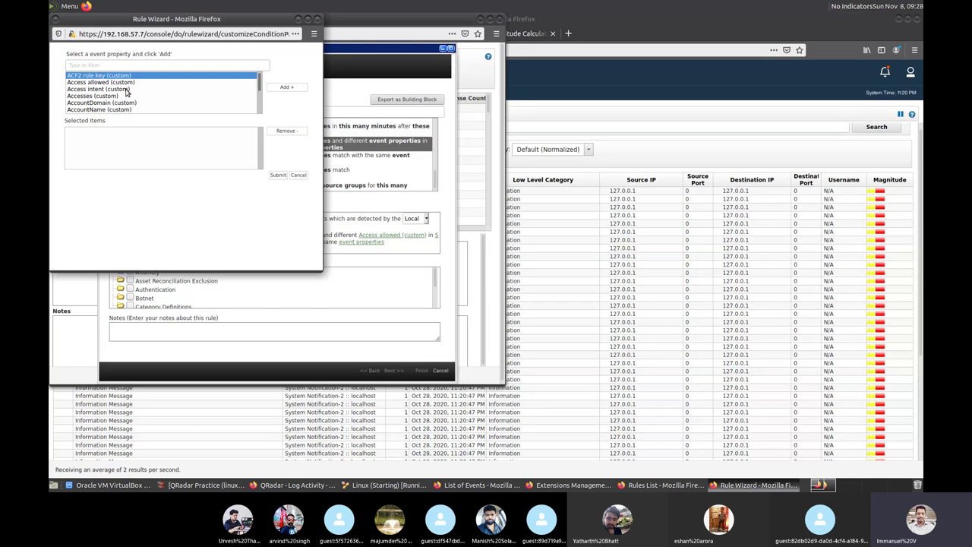
scroll(127, 92, "down", 2)
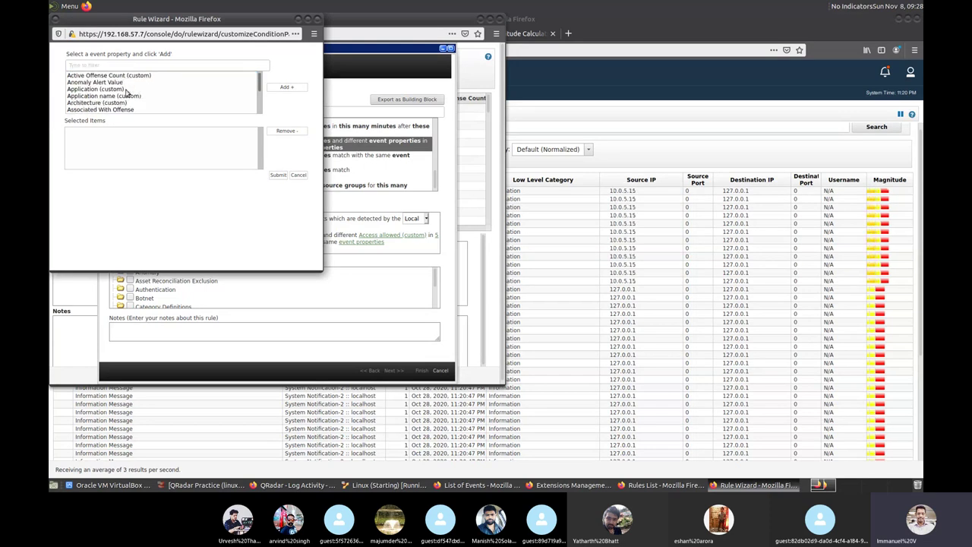
scroll(122, 91, "down", 1)
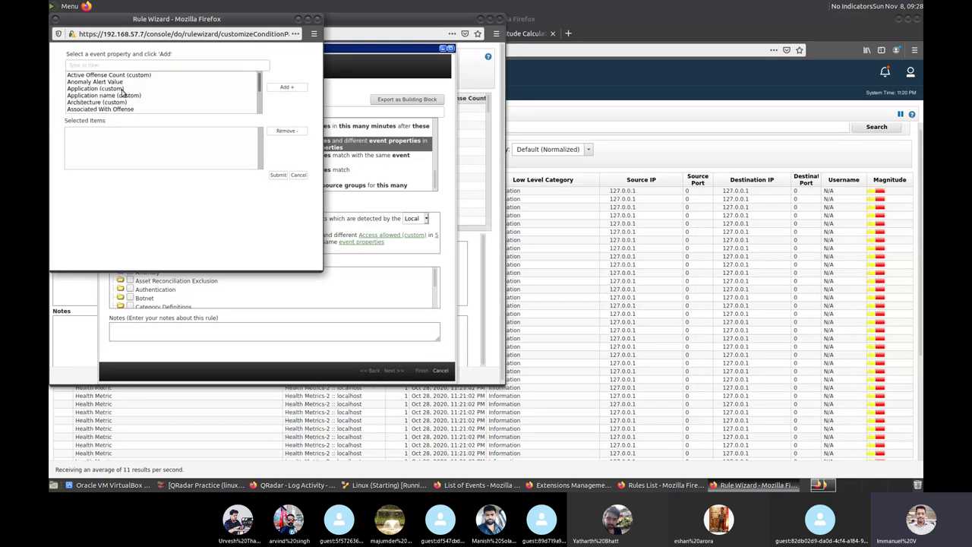
scroll(121, 92, "down", 5)
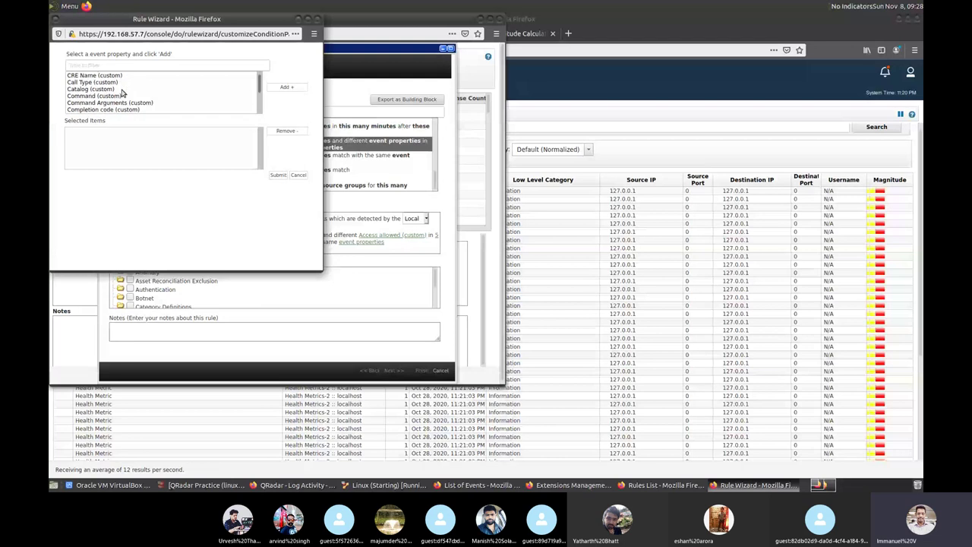
scroll(121, 92, "down", 4)
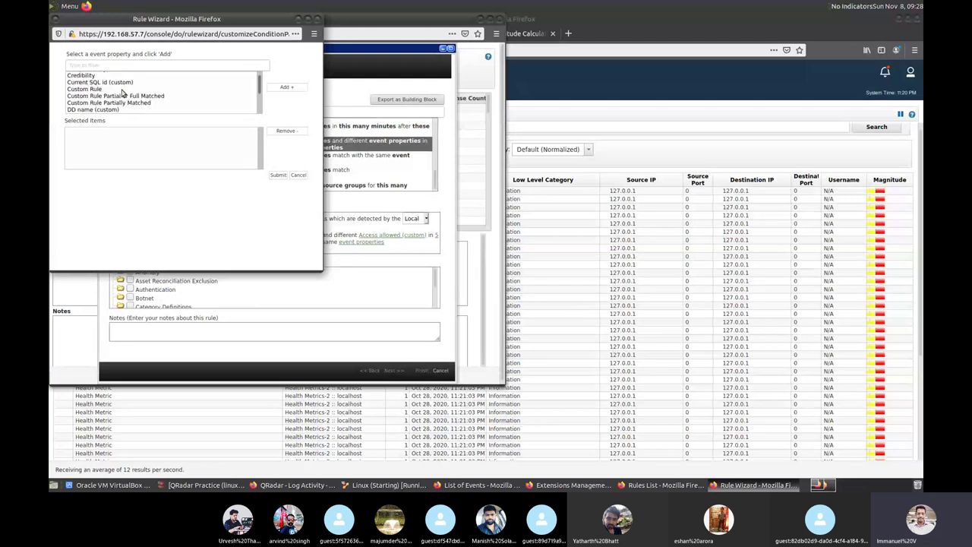
scroll(122, 92, "down", 6)
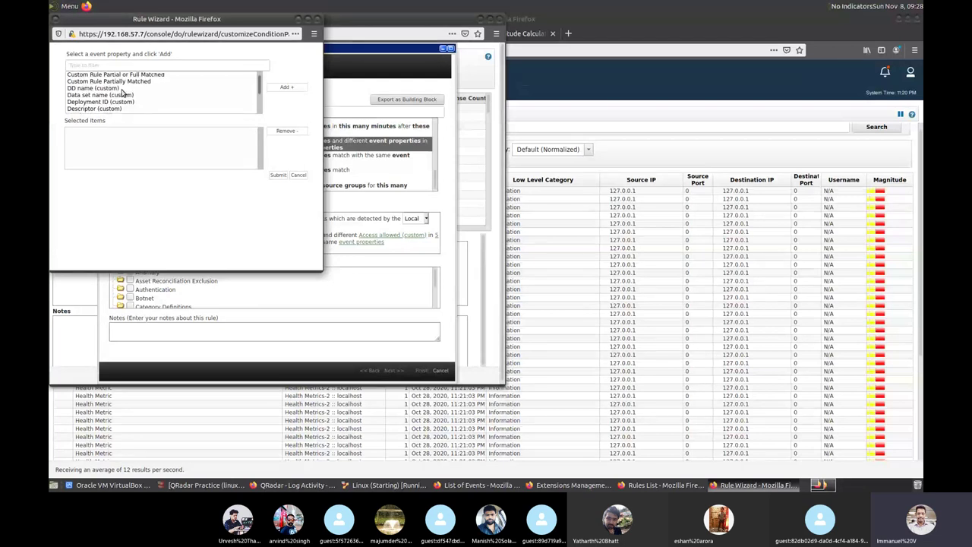
scroll(122, 92, "down", 8)
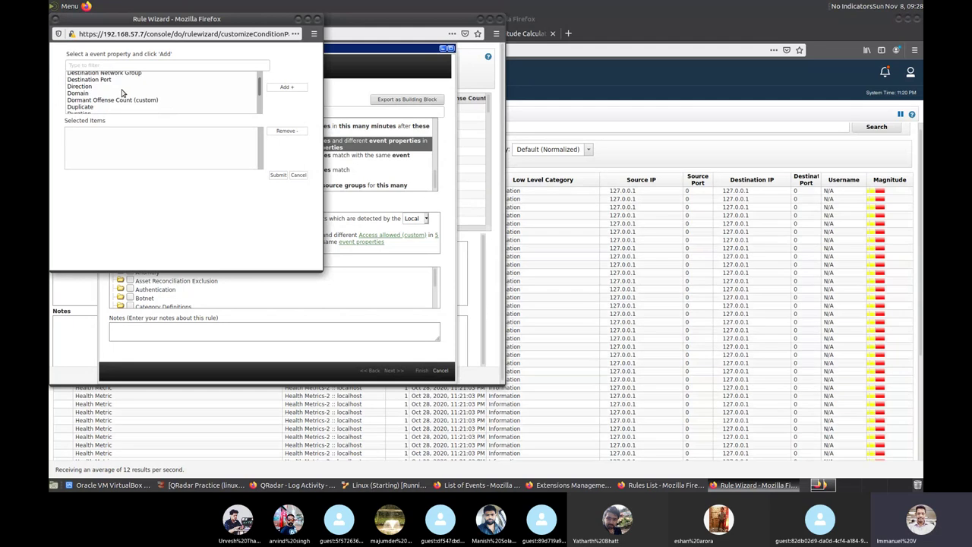
scroll(121, 92, "down", 8)
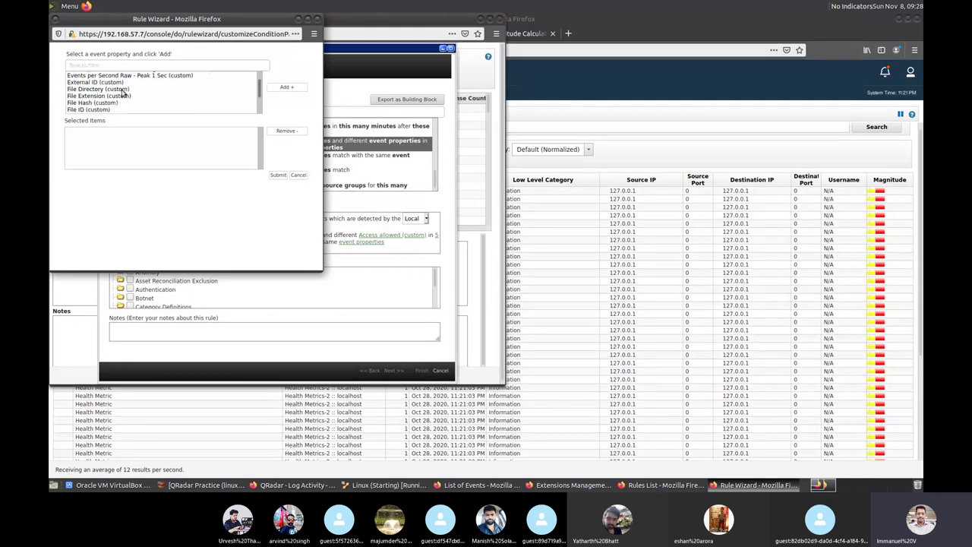
scroll(122, 92, "down", 3)
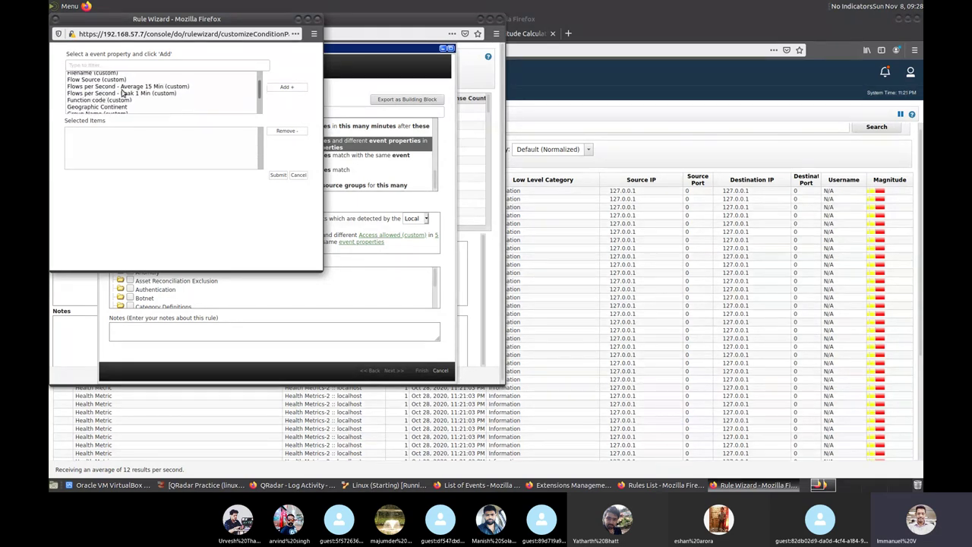
scroll(122, 92, "down", 6)
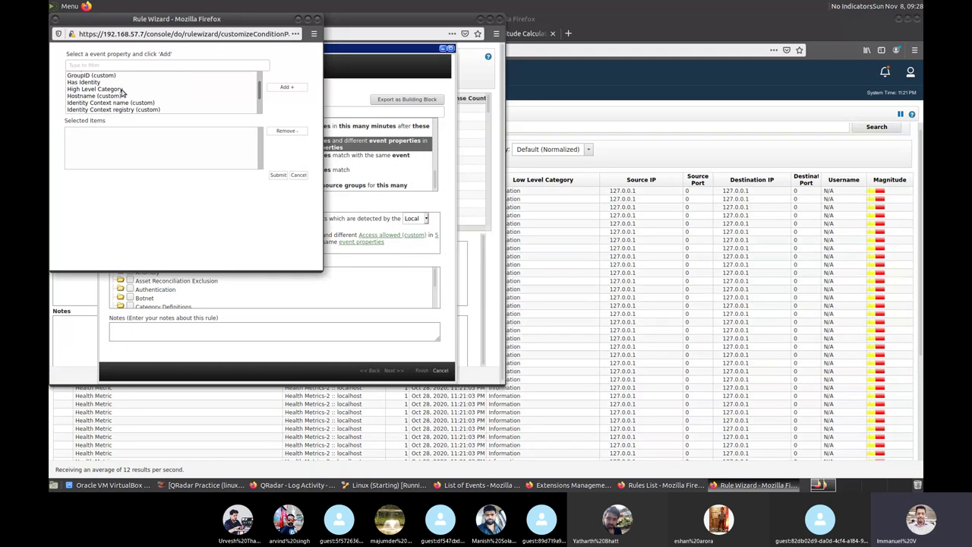
scroll(122, 92, "down", 3)
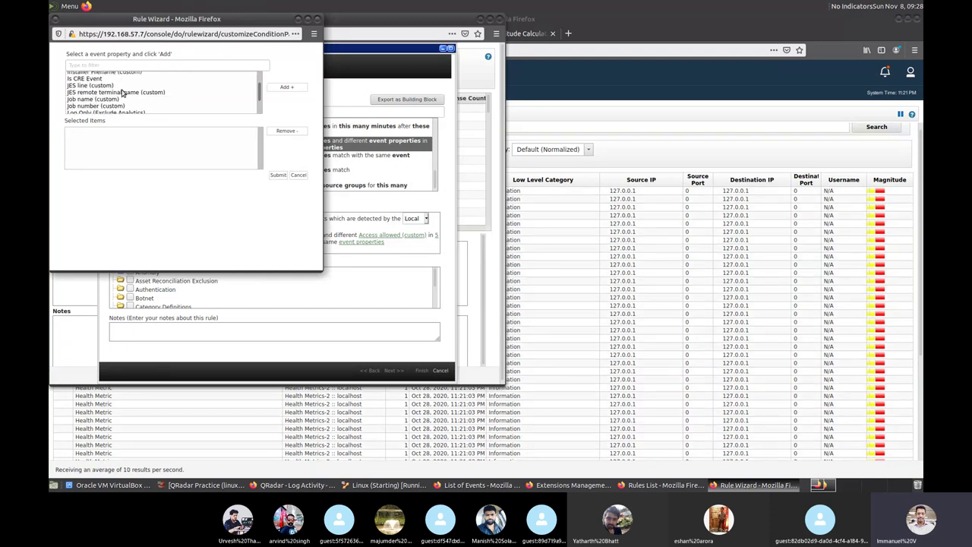
scroll(121, 92, "down", 4)
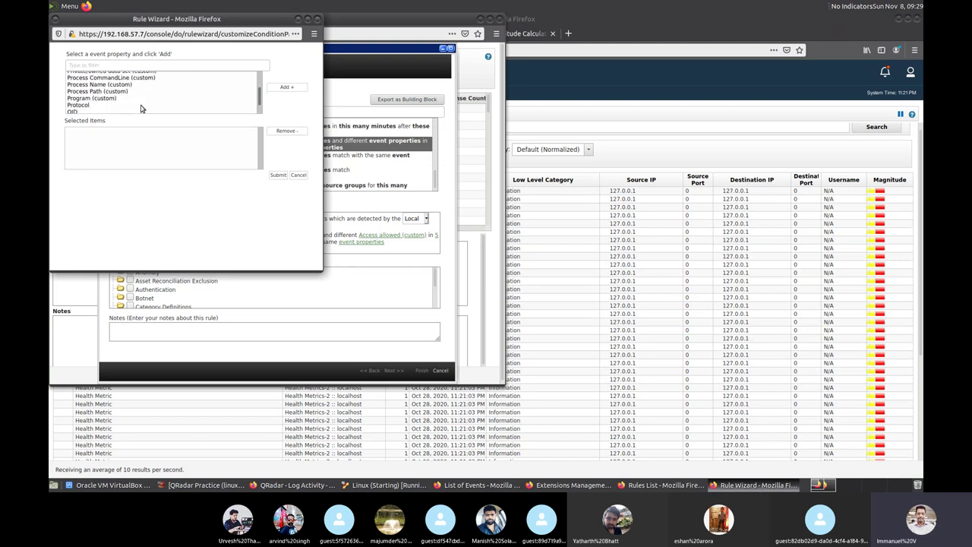
scroll(141, 109, "down", 1)
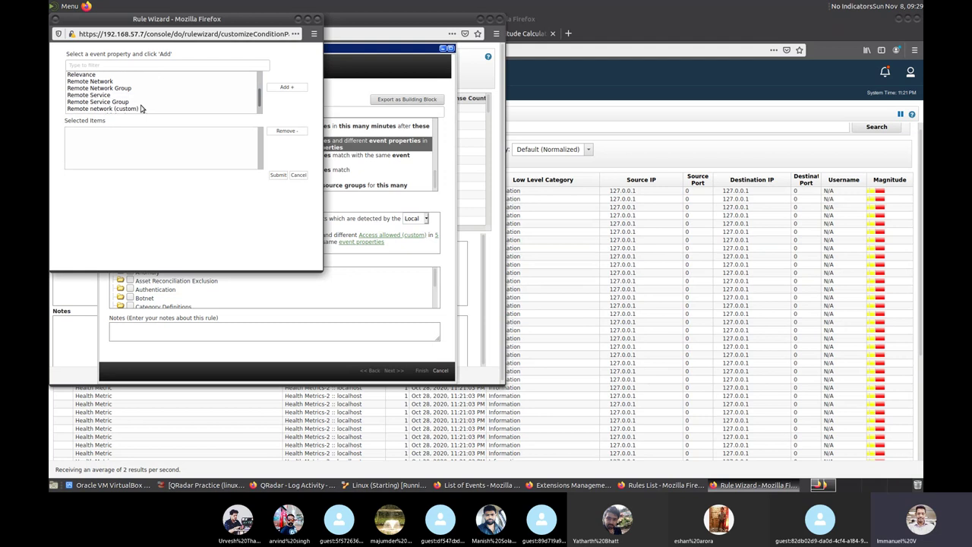
scroll(141, 109, "down", 1)
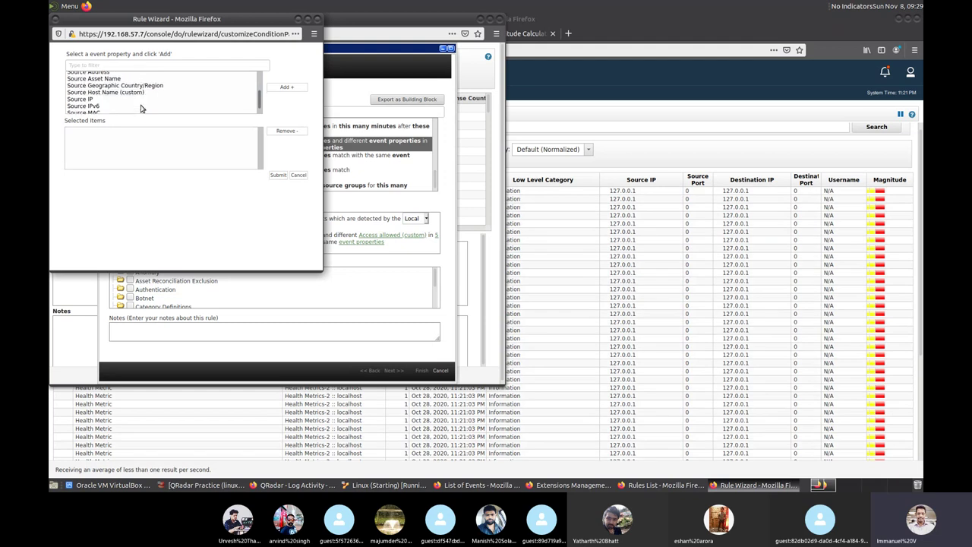
scroll(141, 109, "down", 5)
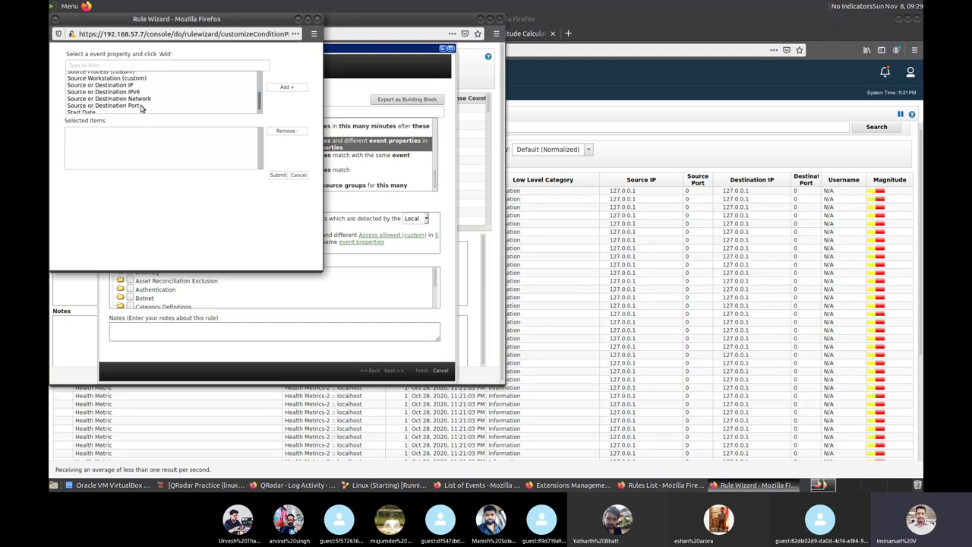
scroll(140, 108, "down", 5)
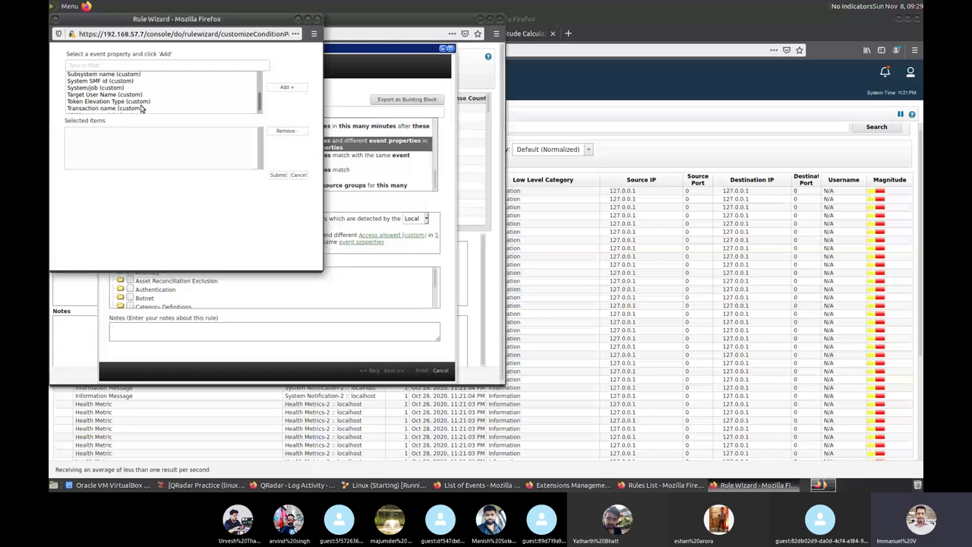
scroll(141, 109, "down", 1)
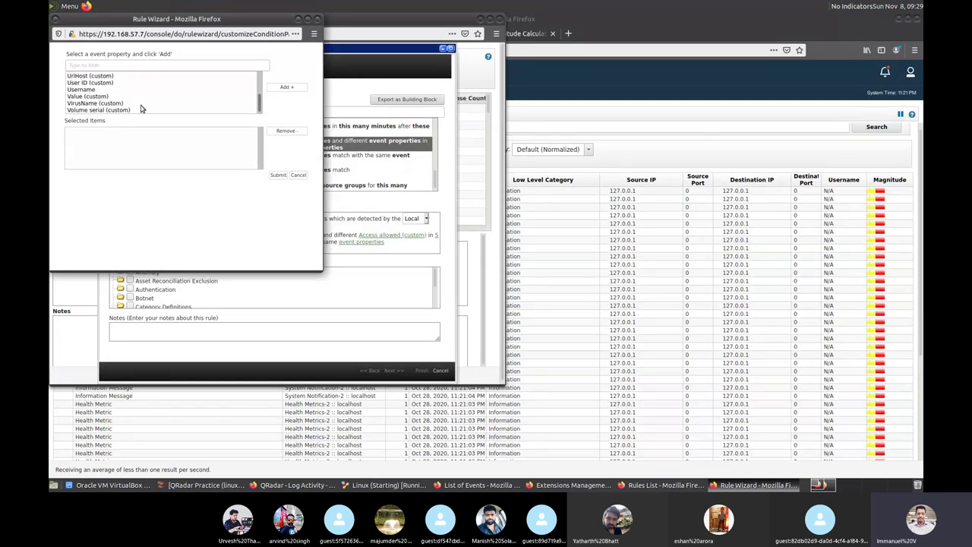
left_click(173, 65)
type("fai")
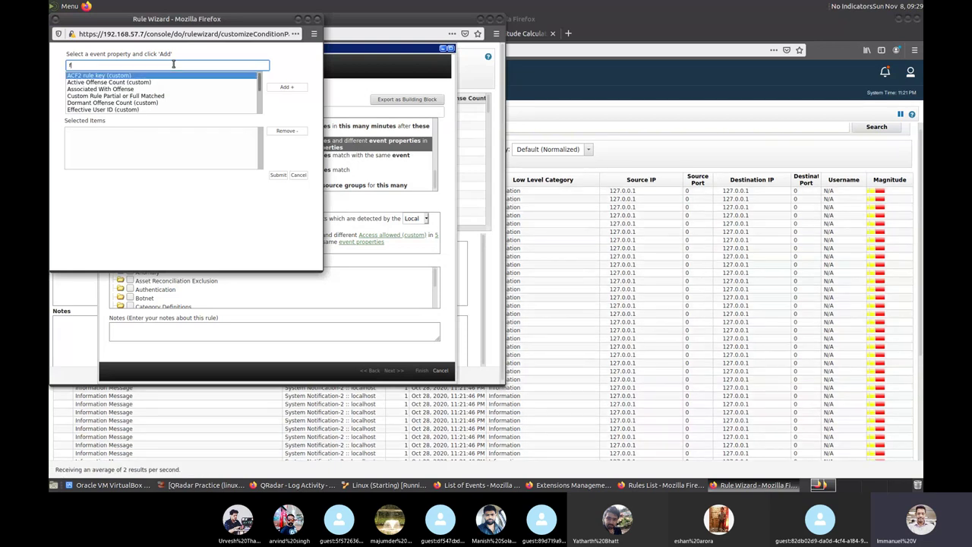
key("BackSpace")
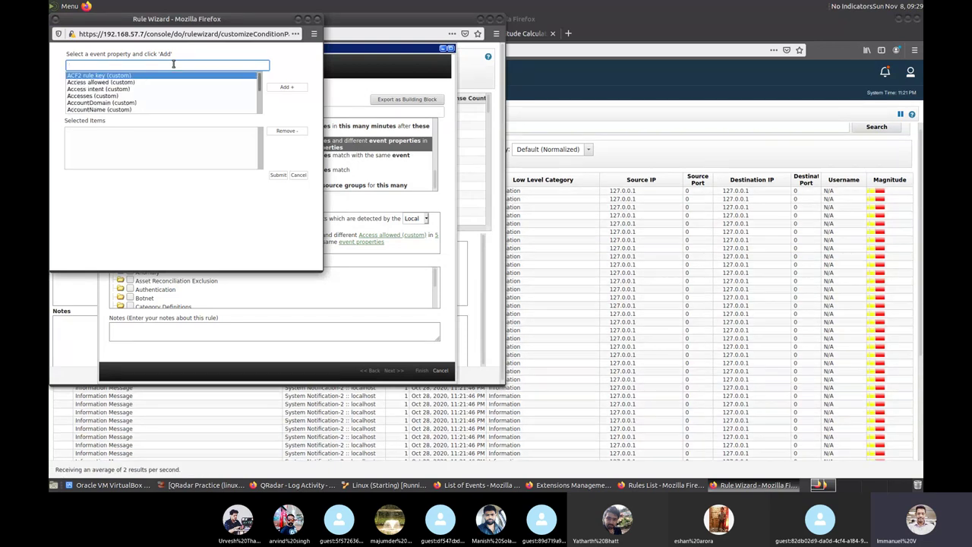
Add Accesses (custom) as the same-event property and submit it
left_click(119, 96)
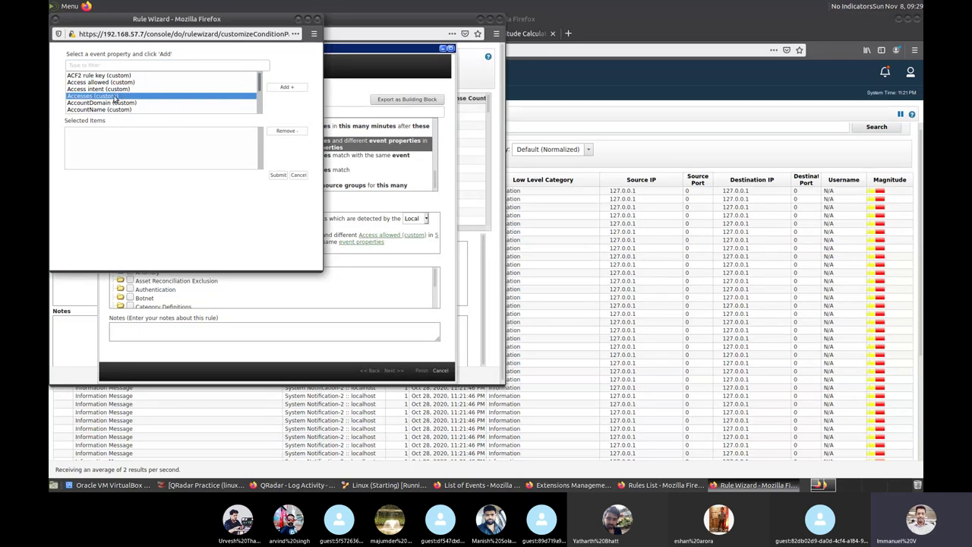
double_click(115, 98)
left_click(122, 133)
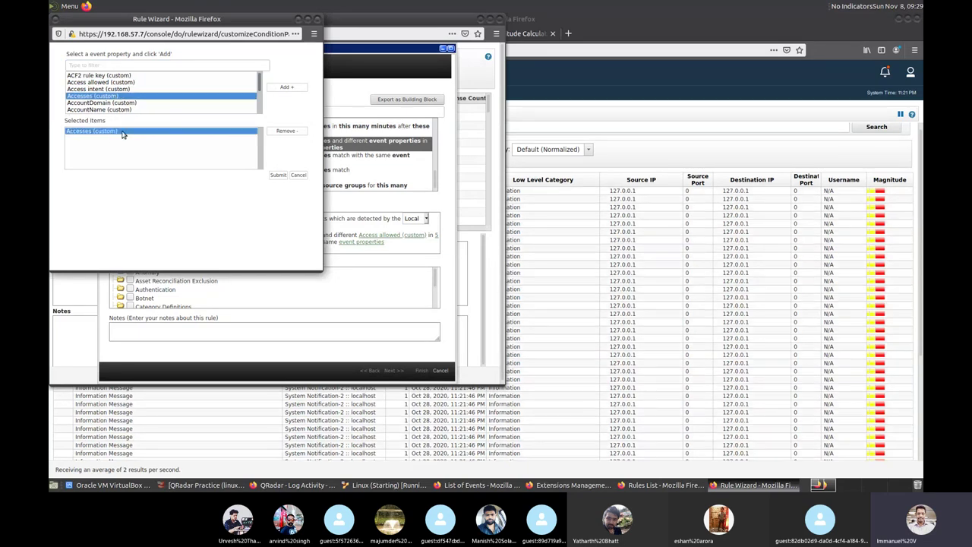
double_click(121, 133)
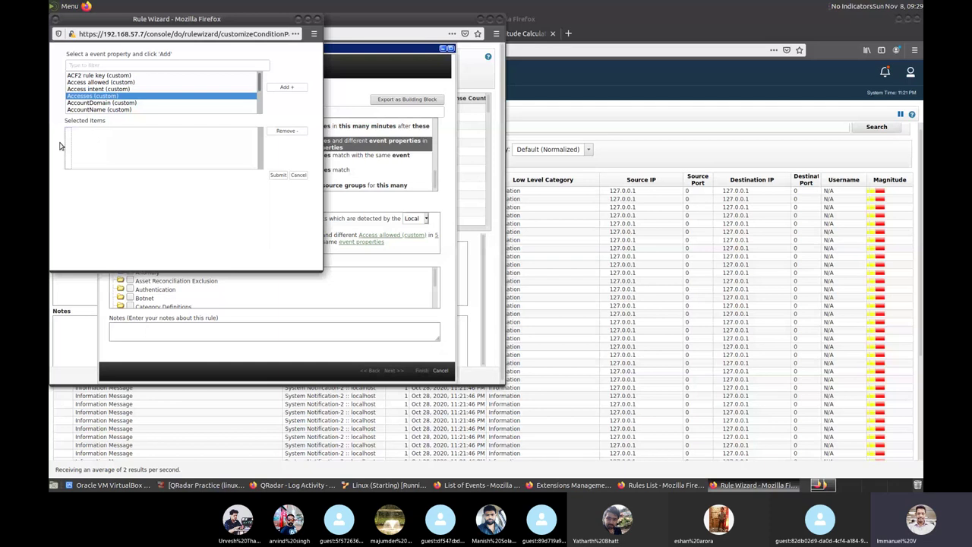
double_click(104, 97)
left_click(280, 175)
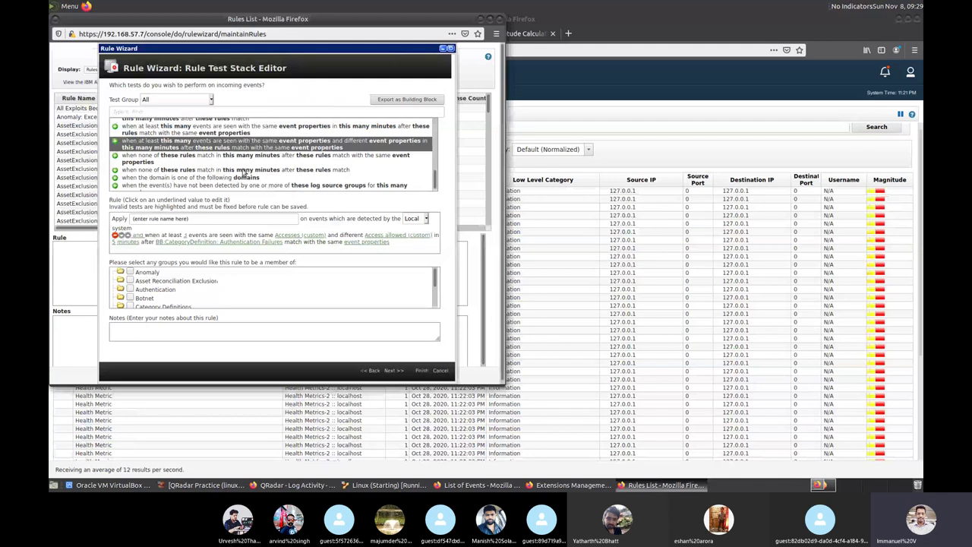
scroll(212, 149, "up", 4)
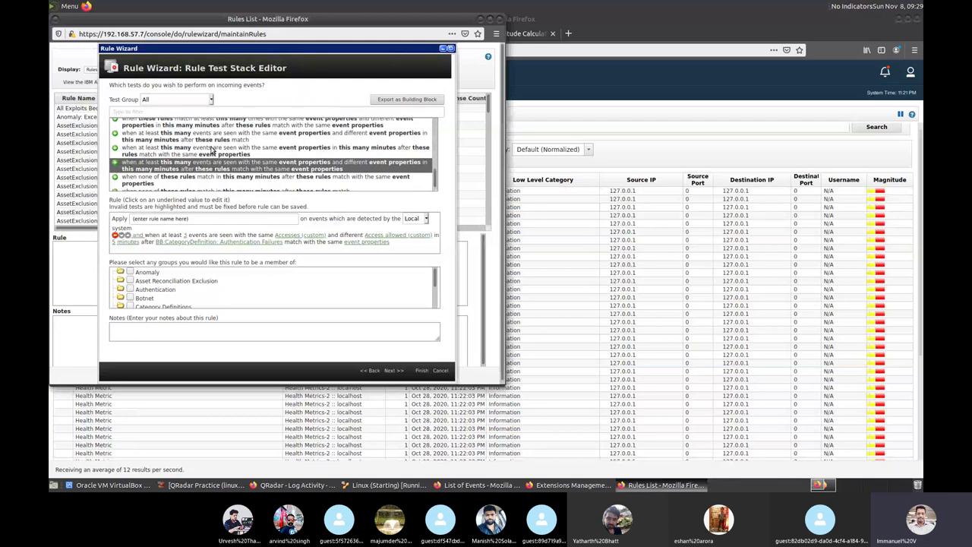
scroll(212, 149, "up", 1)
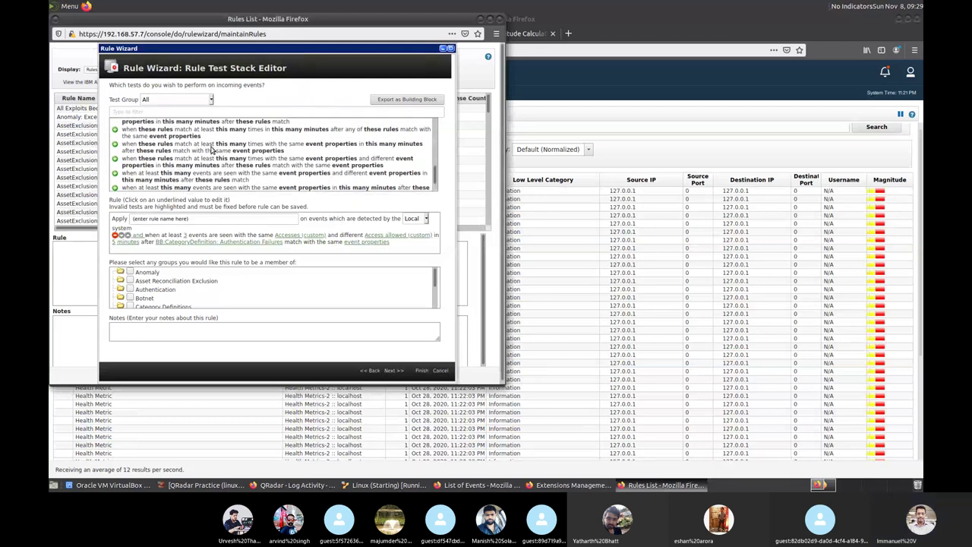
scroll(212, 148, "up", 2)
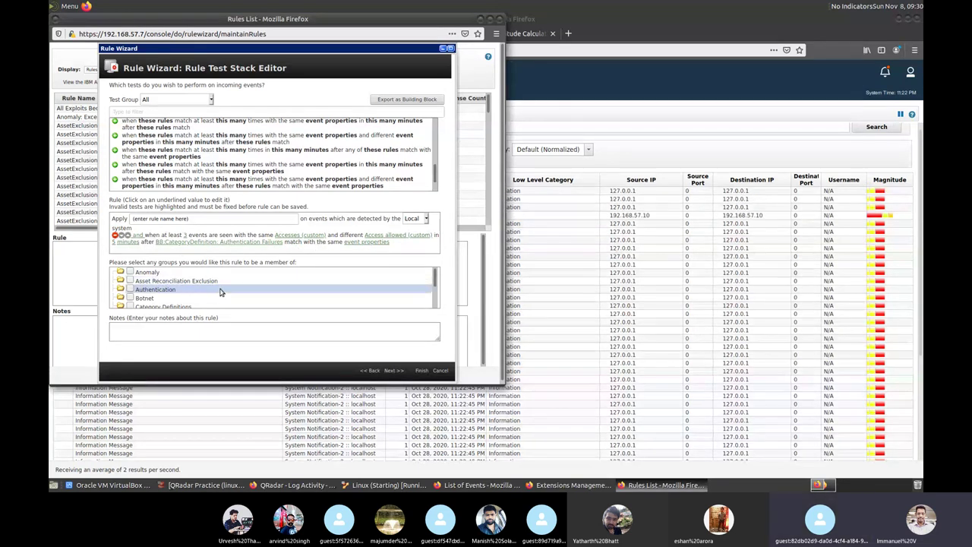
Make the rule a member of the Exploit rule group
scroll(228, 292, "down", 2)
scroll(220, 292, "down", 3)
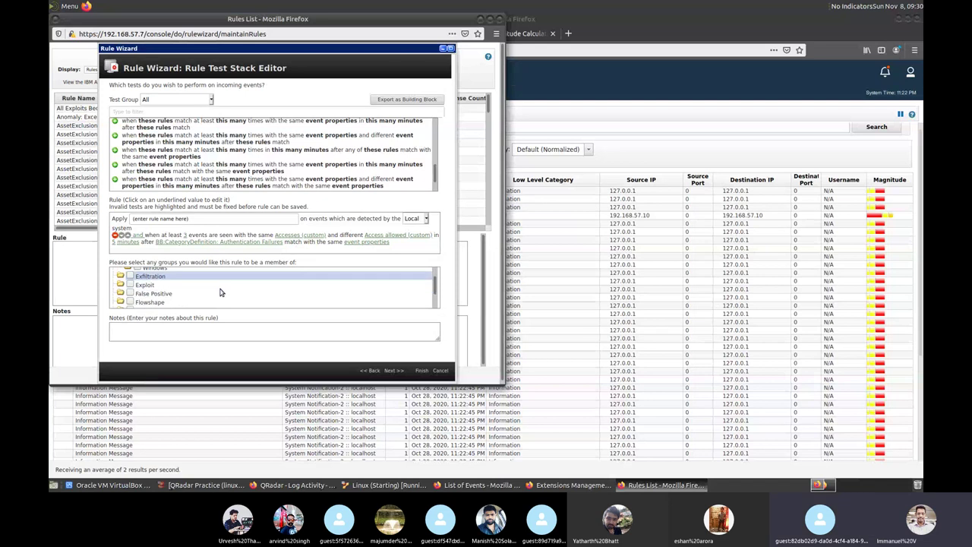
left_click(148, 283)
left_click(131, 282)
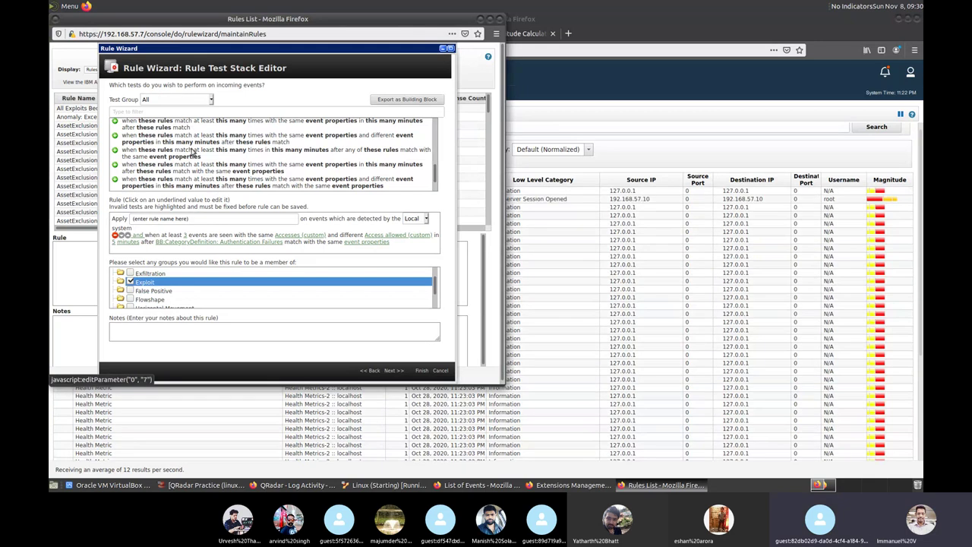
Start exporting the rule as a building block
scroll(234, 162, "down", 5)
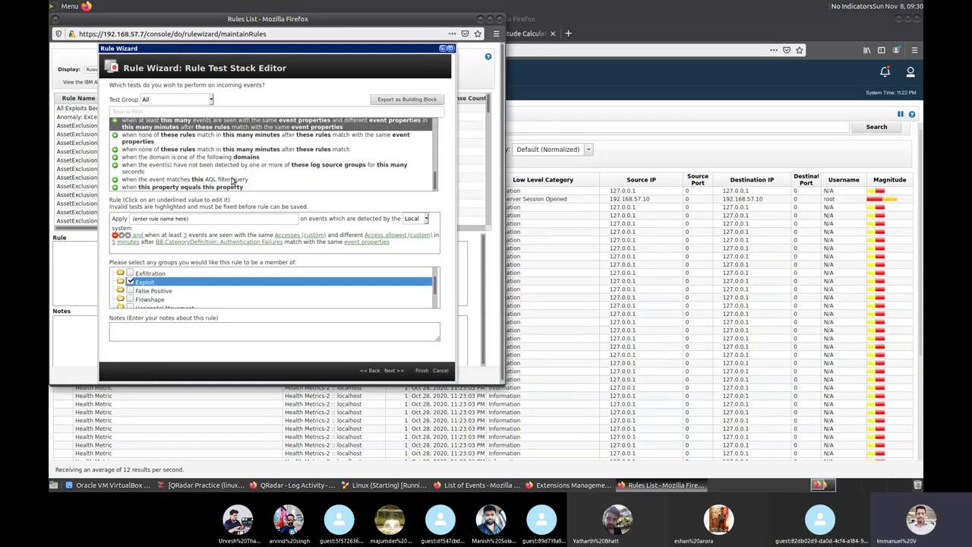
scroll(234, 179, "down", 1)
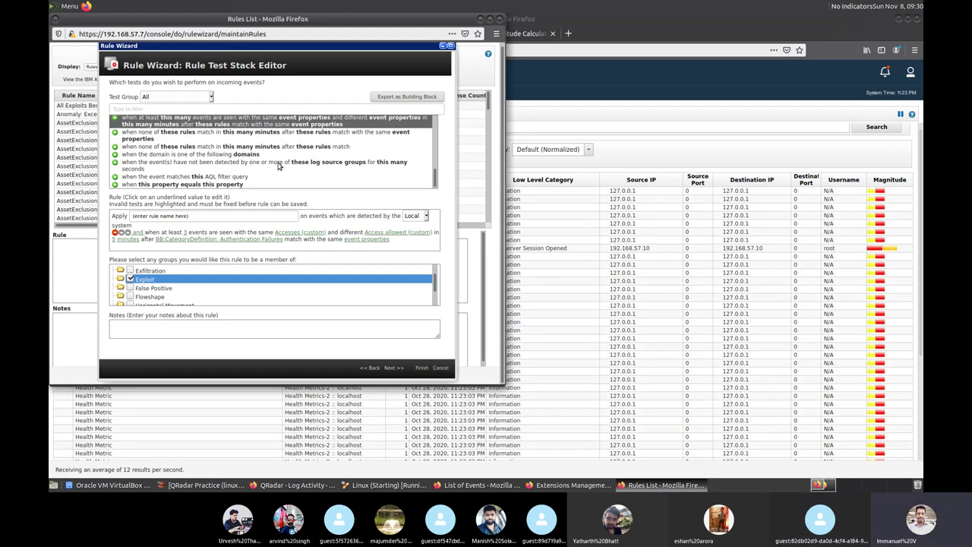
scroll(280, 163, "up", 3)
left_click(397, 99)
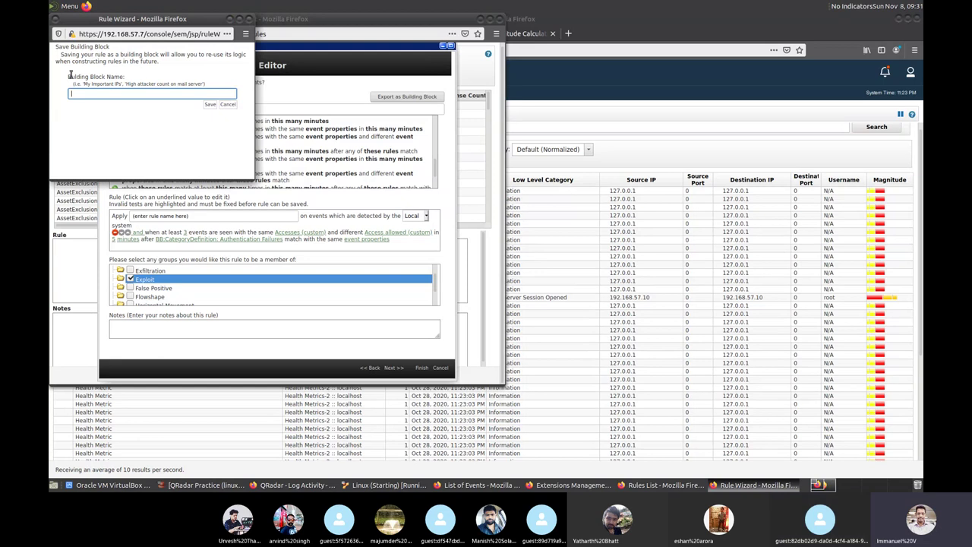
Cancel the building block save and minimize the Rule Wizard to reveal the Rules List
left_click(228, 104)
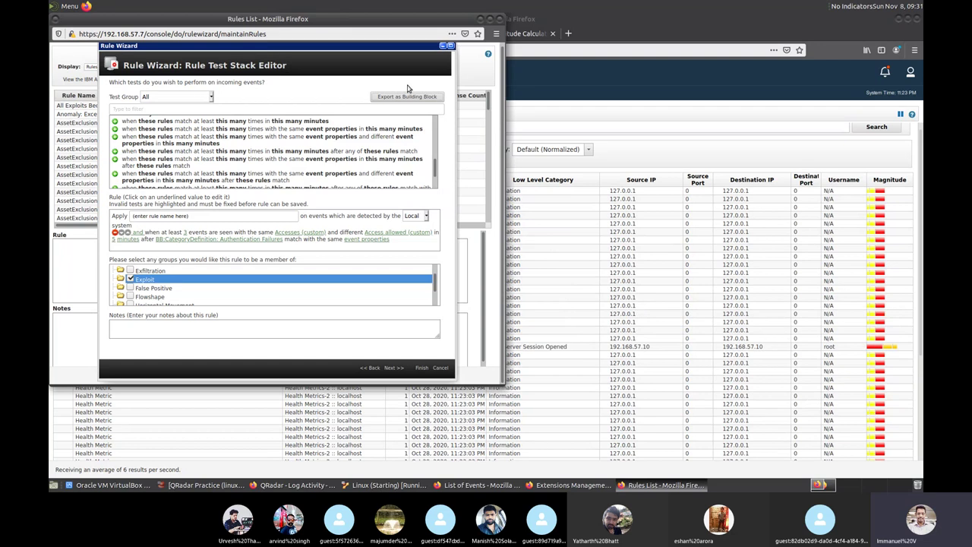
left_click(443, 48)
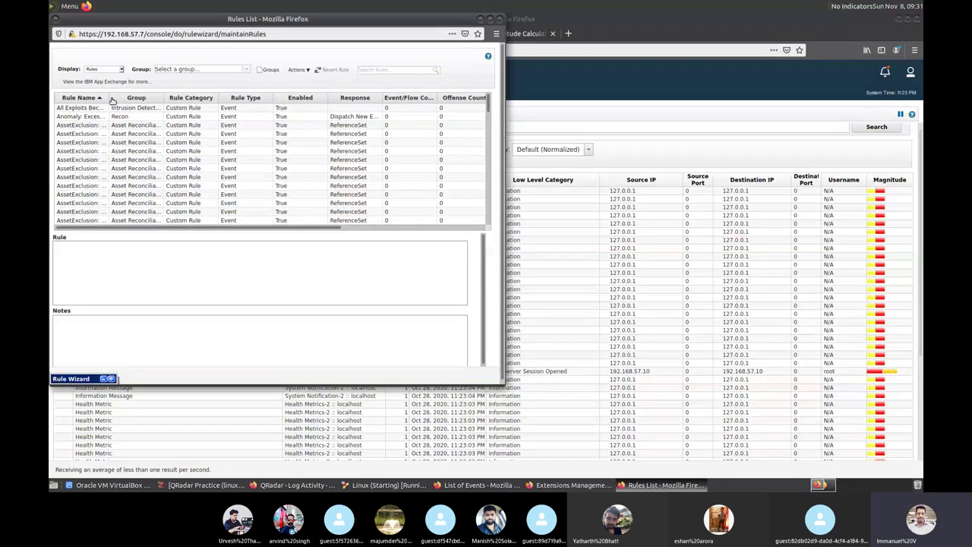
Sort the Rules List by Group in reverse order, then close the window
left_click(115, 100)
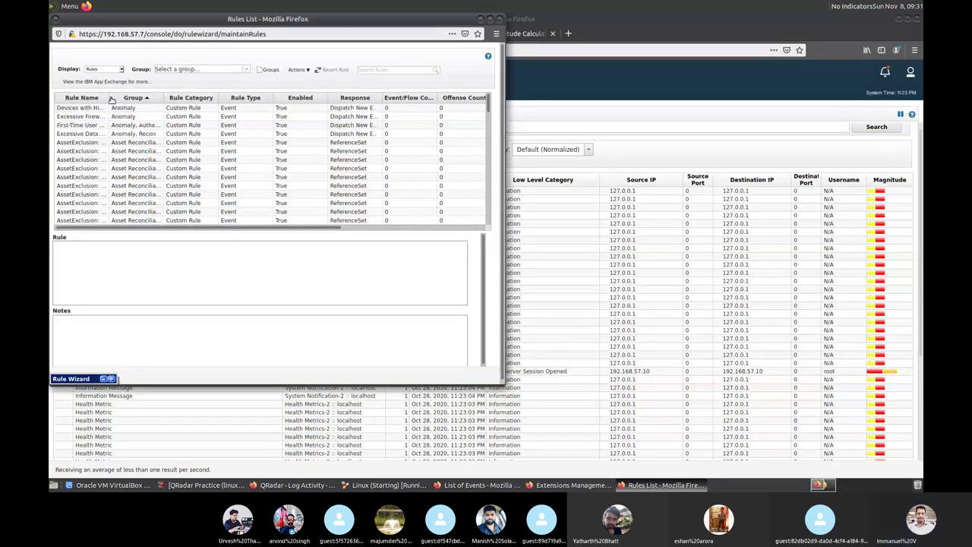
left_click(151, 99)
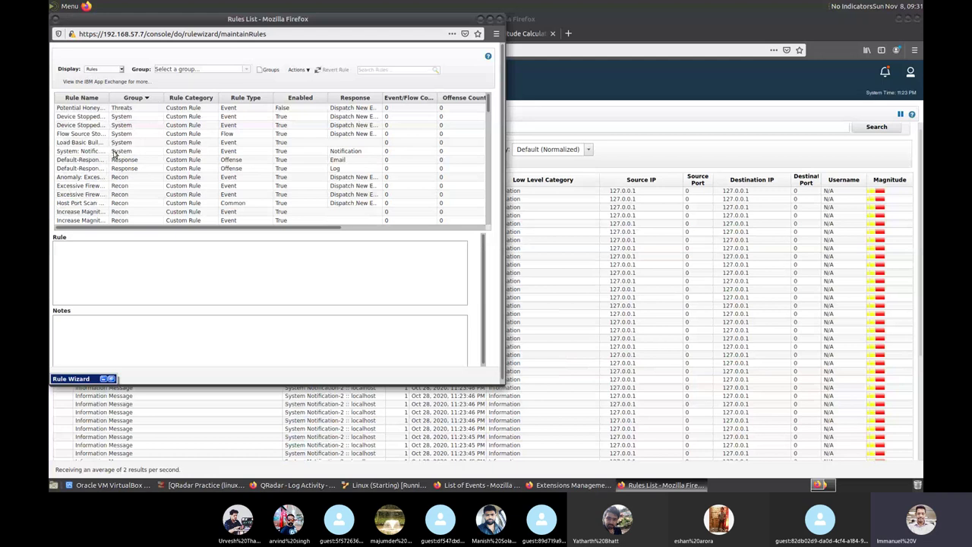
scroll(114, 154, "down", 1)
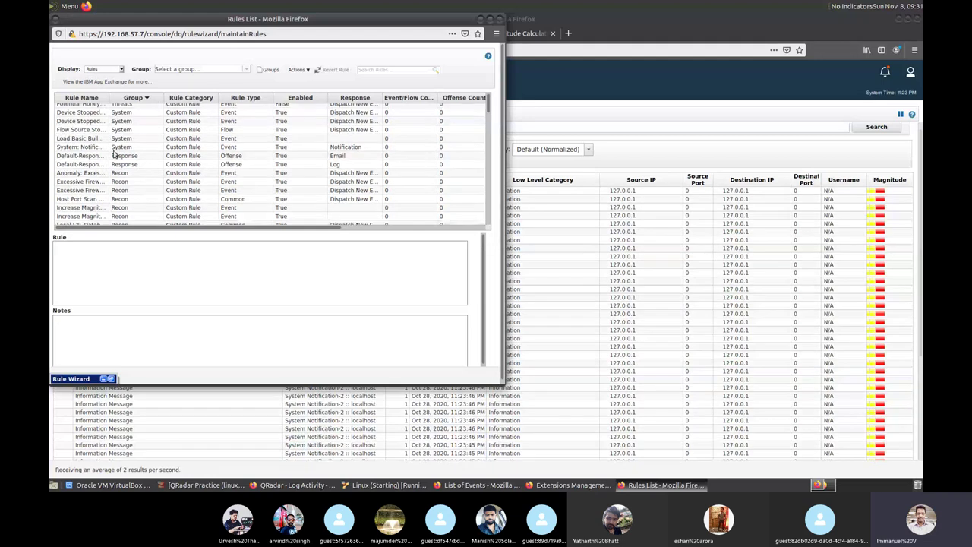
key("ctrl+w")
Review the Offense 2 summary, then return to the live Log Activity events
left_click(104, 93)
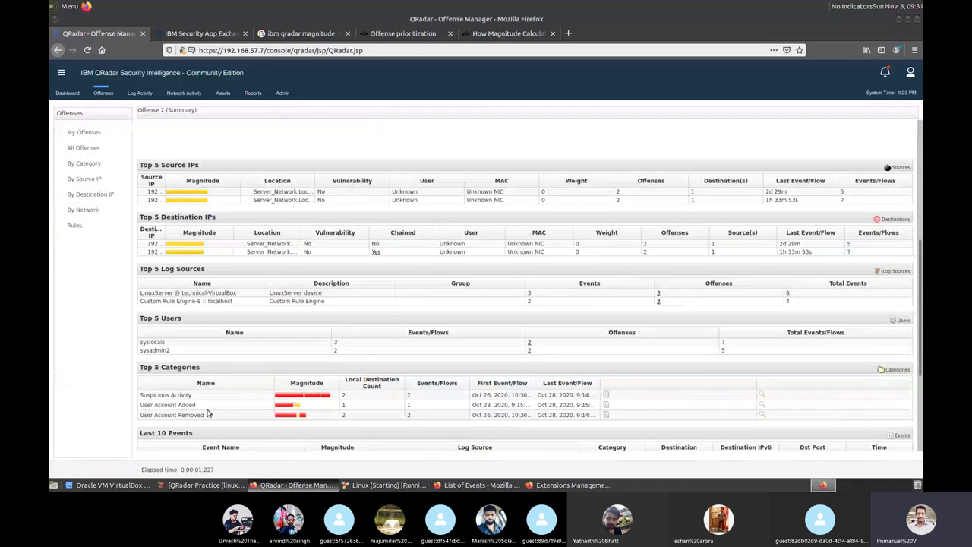
scroll(181, 409, "down", 1)
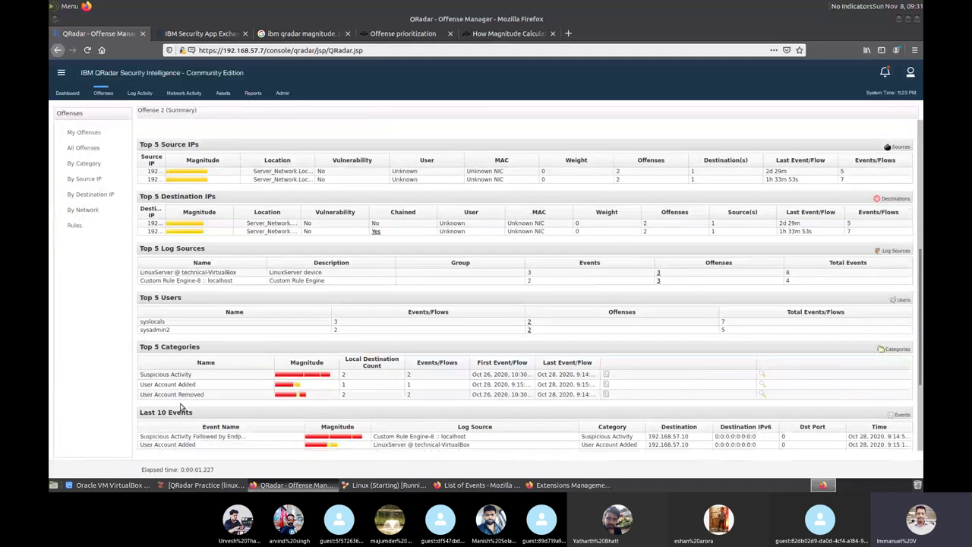
scroll(183, 403, "down", 2)
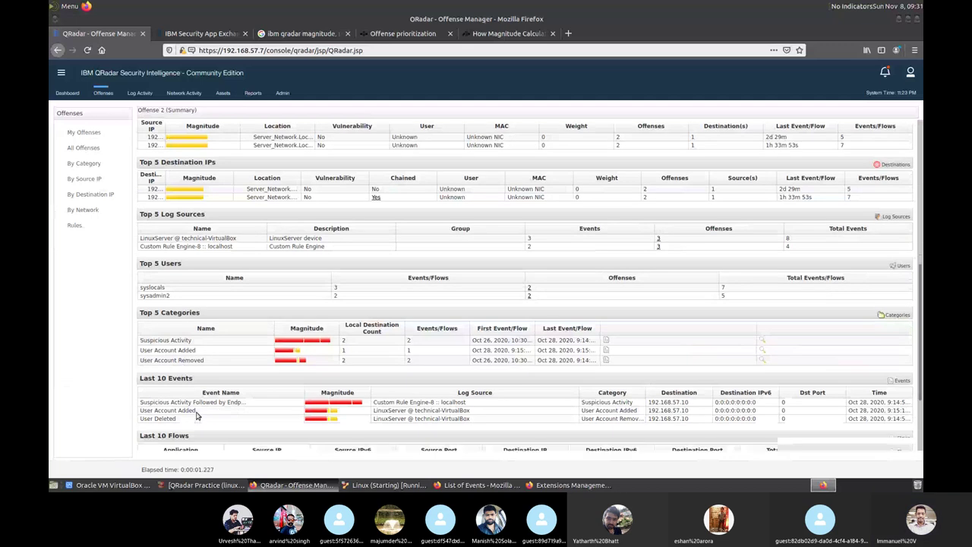
scroll(196, 414, "down", 3)
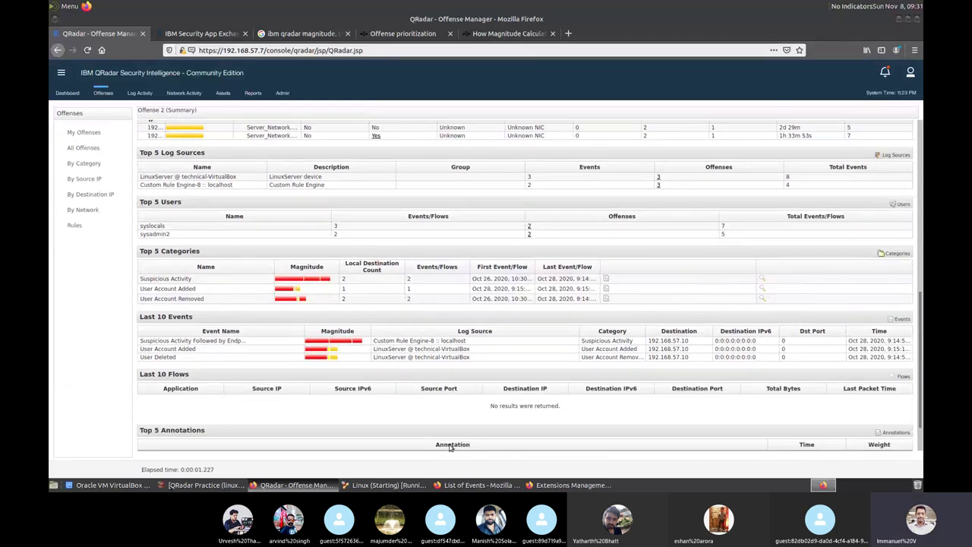
left_click(141, 97)
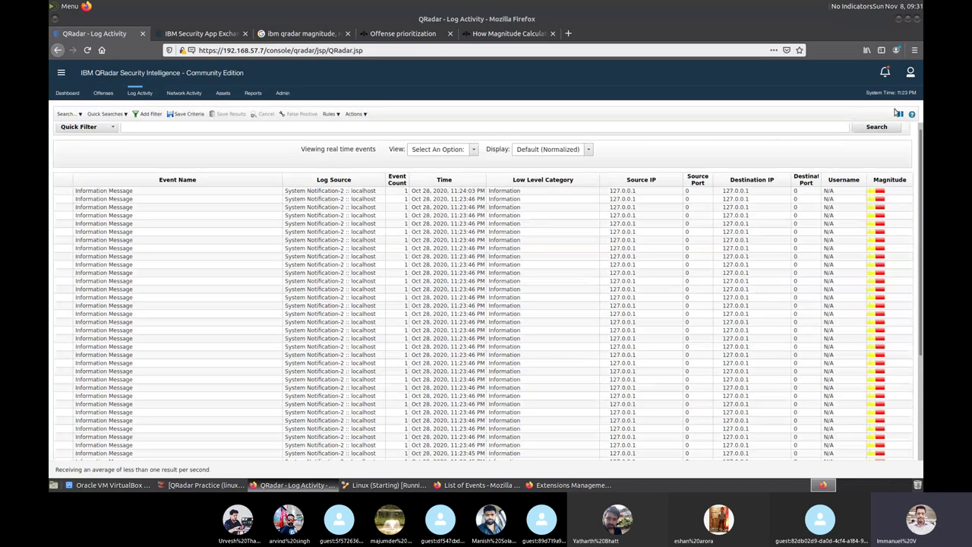
Cause a failed login on the Linux VM with a wrong password, then return to QRadar
left_click(388, 487)
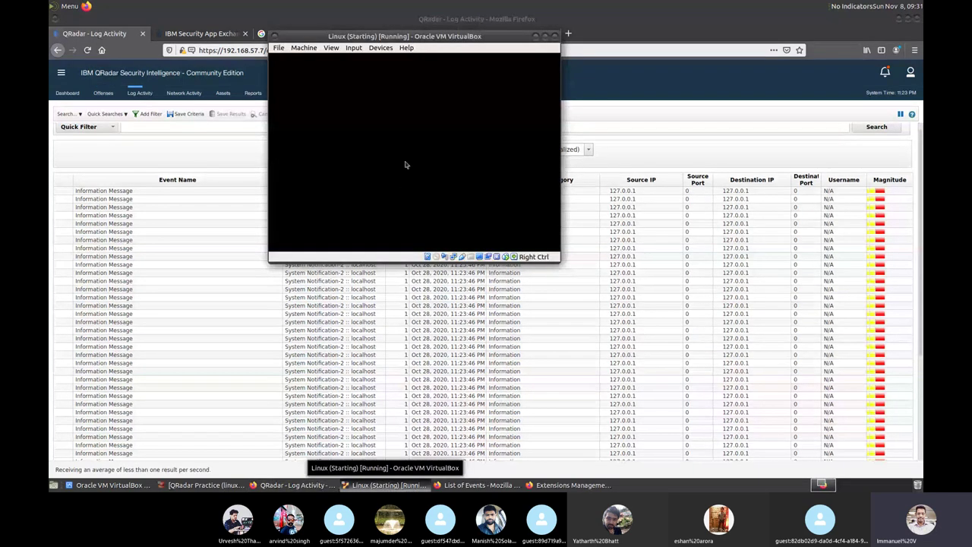
left_click(448, 159)
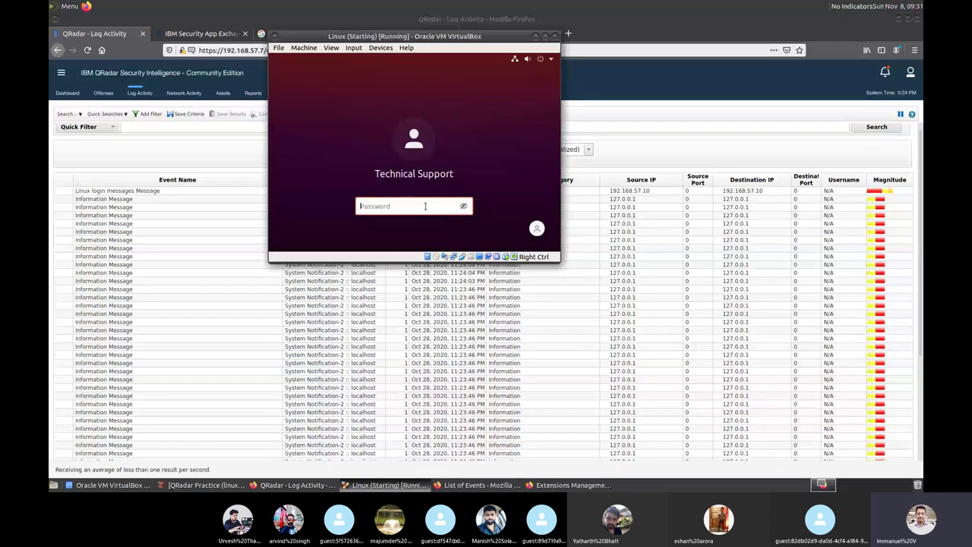
type("••••••••••••")
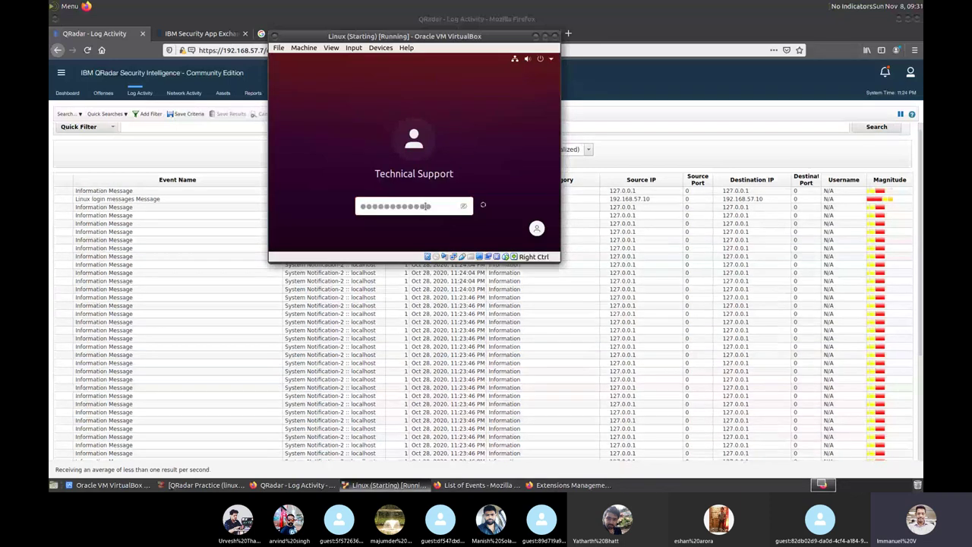
key("Return")
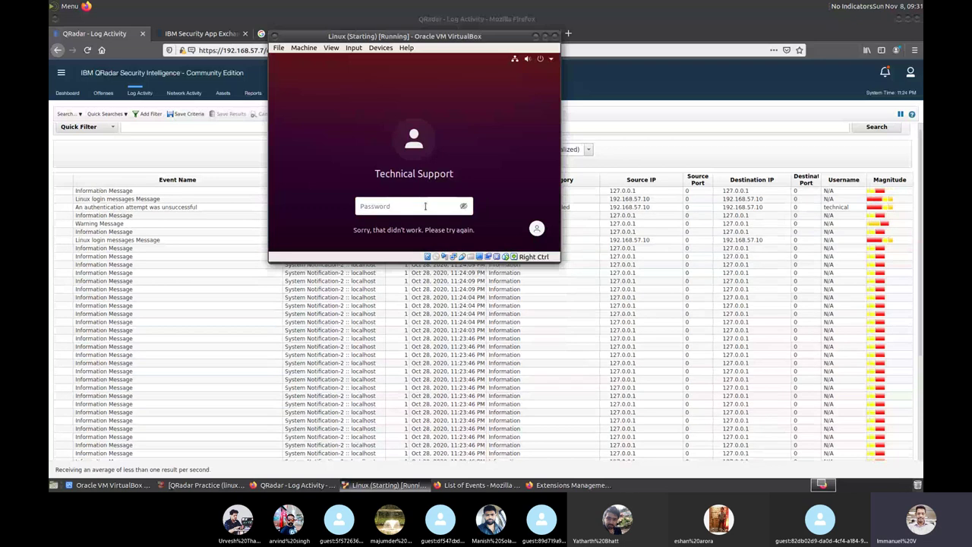
left_click(425, 206)
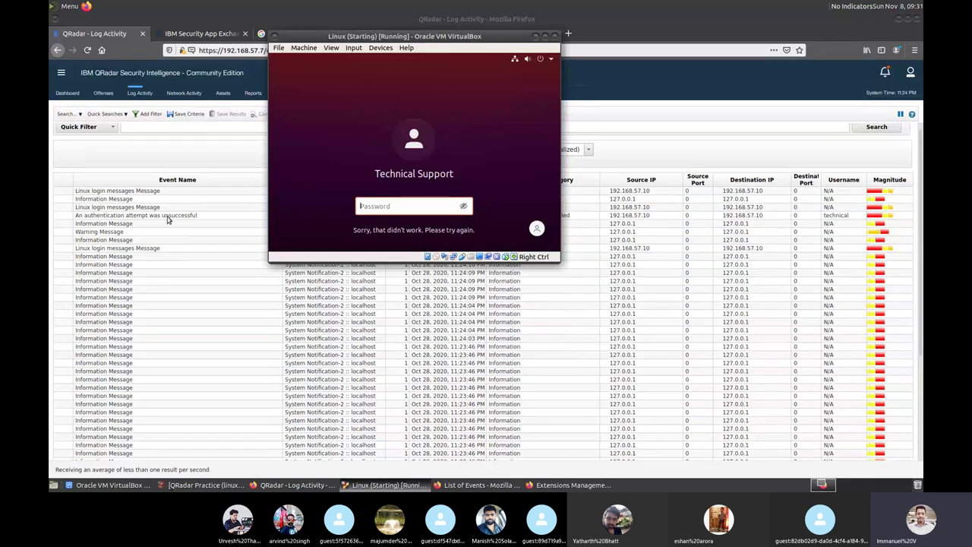
left_click(168, 220)
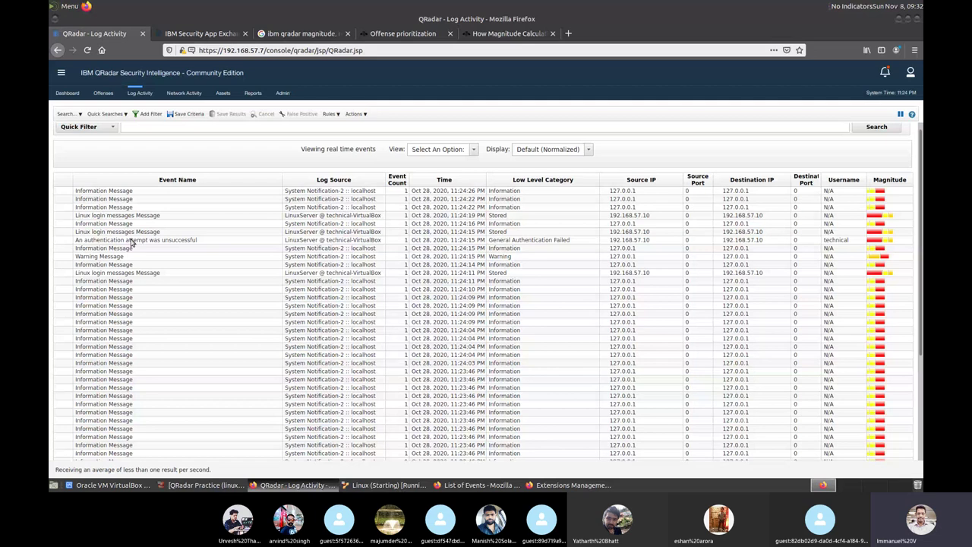
Pause the live stream and open the 'An authentication attempt was unsuccessful' event's details
left_click(901, 115)
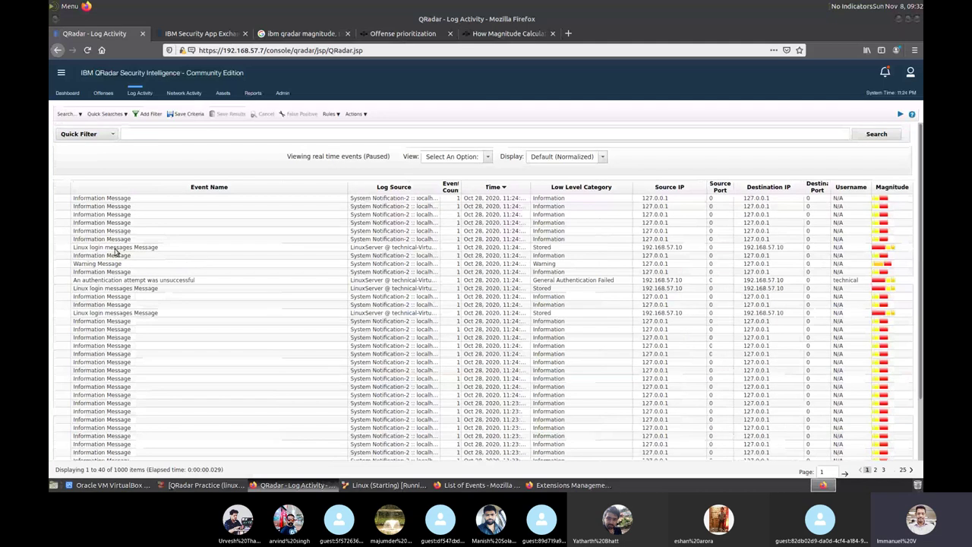
double_click(109, 281)
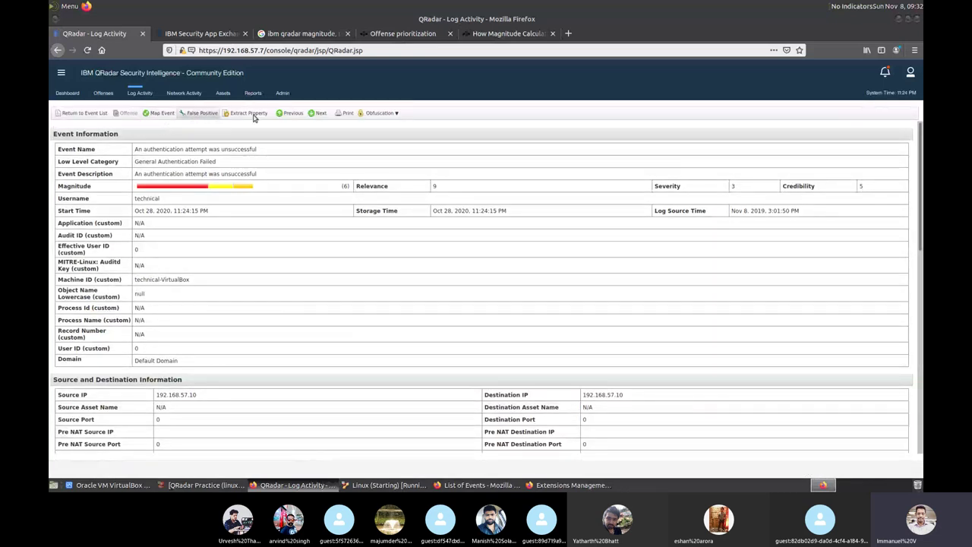
scroll(234, 169, "down", 4)
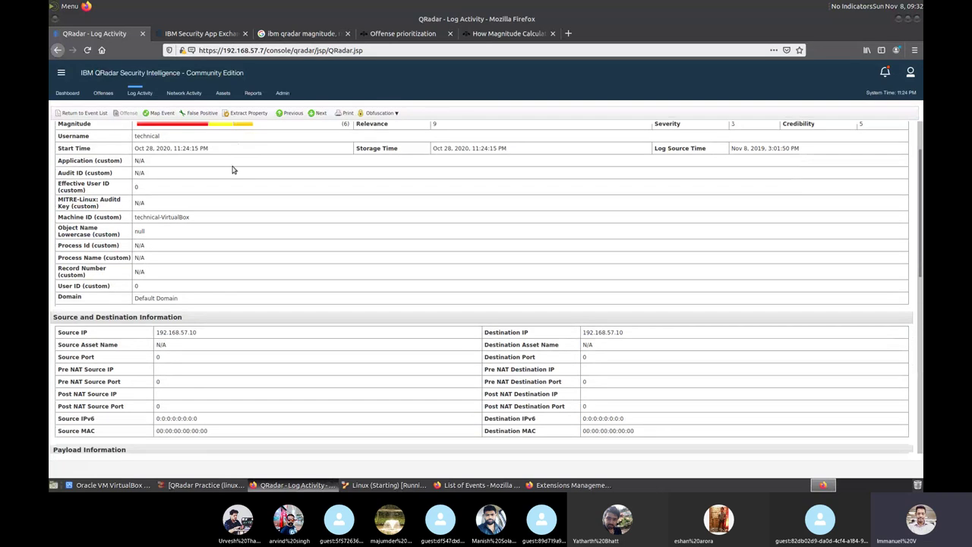
scroll(231, 165, "down", 6)
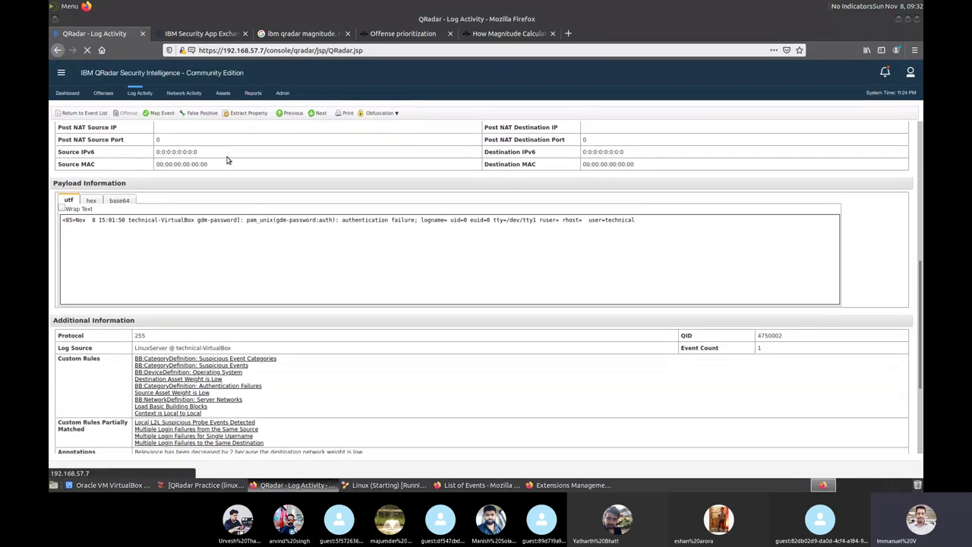
scroll(91, 327, "down", 1)
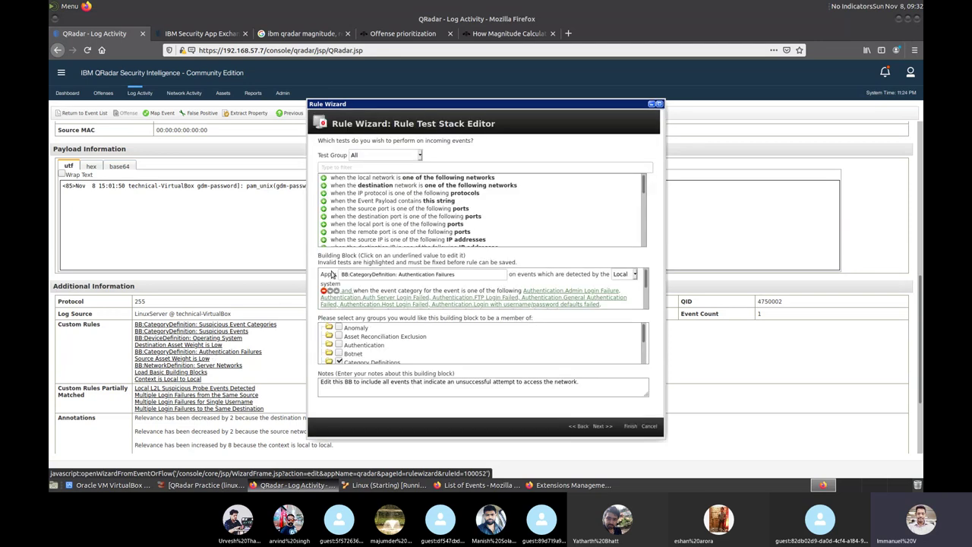
Discard the Authentication Failures building block edit, confirming the cancel with OK
scroll(455, 213, "down", 3)
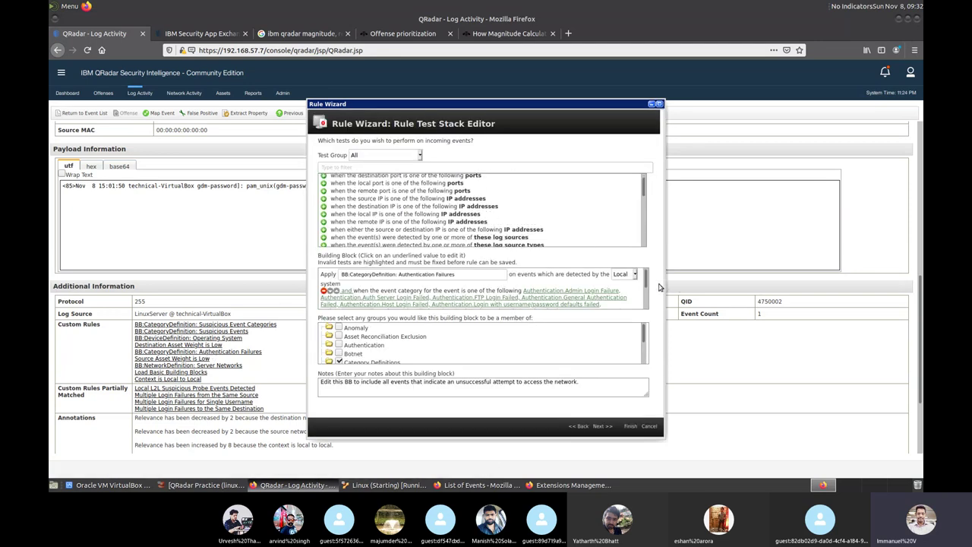
mouse_move(647, 282)
left_mouse_down()
mouse_move(644, 310)
mouse_move(646, 295)
left_mouse_up()
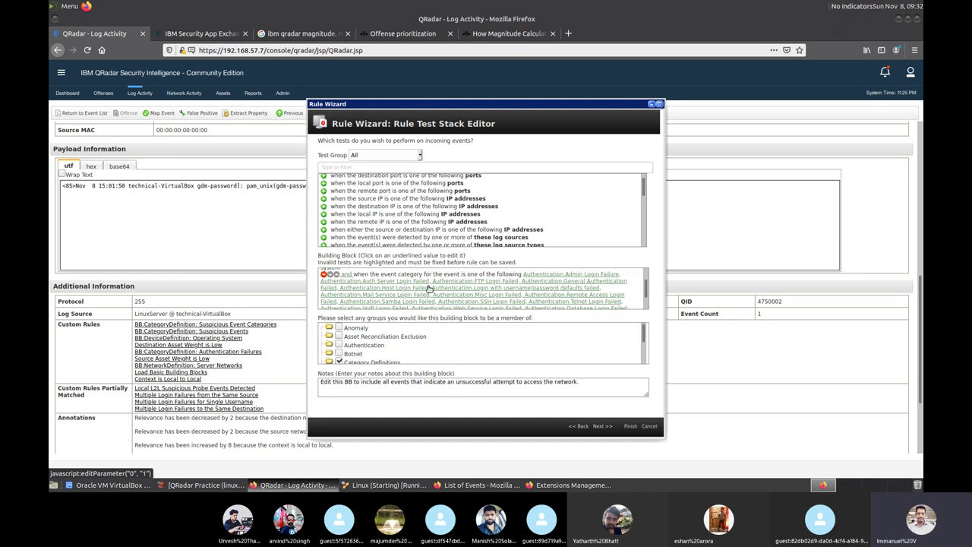
scroll(486, 287, "up", 2)
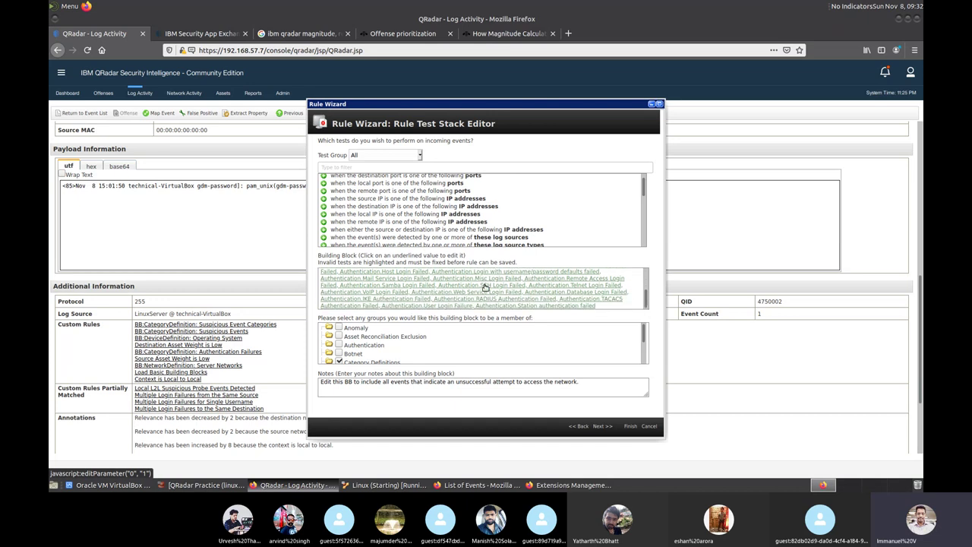
scroll(516, 283, "up", 2)
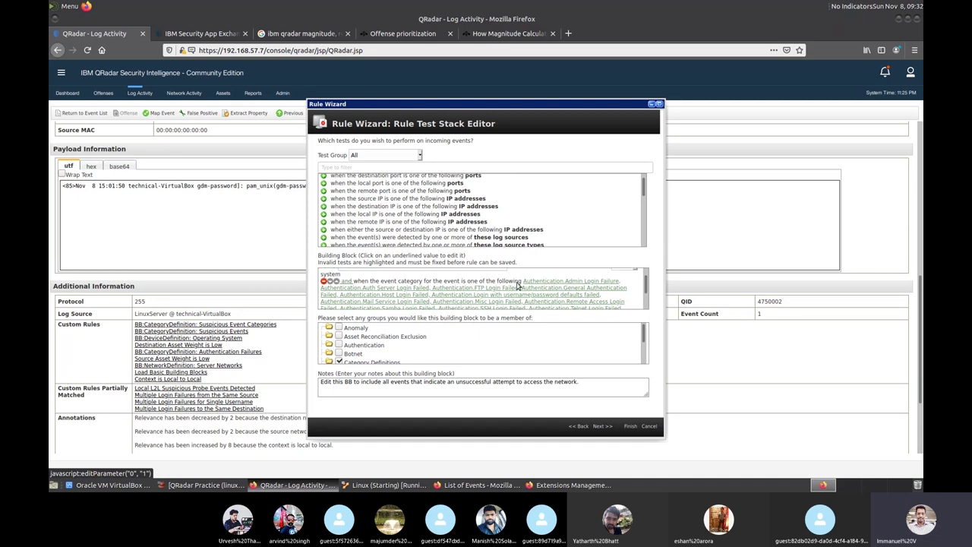
scroll(514, 282, "down", 2)
scroll(514, 283, "down", 2)
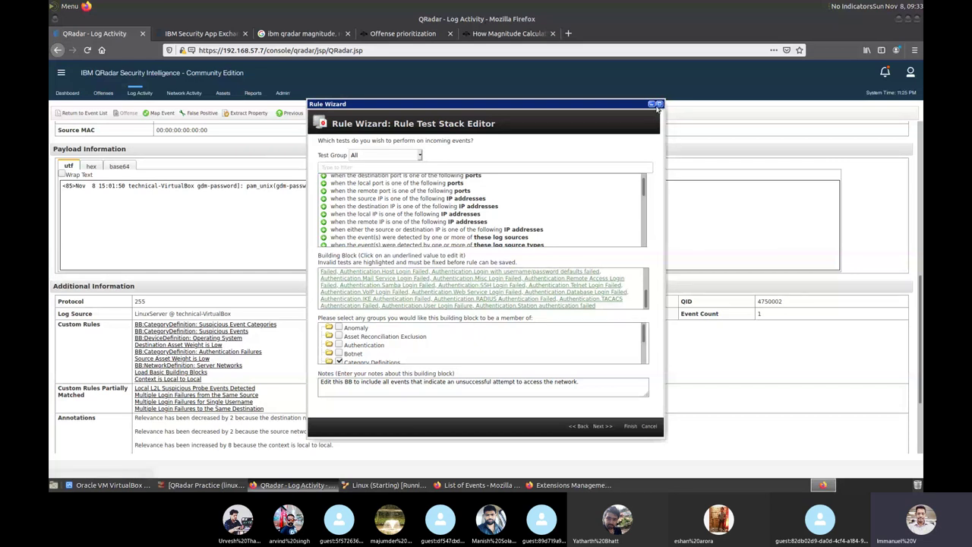
left_click(654, 426)
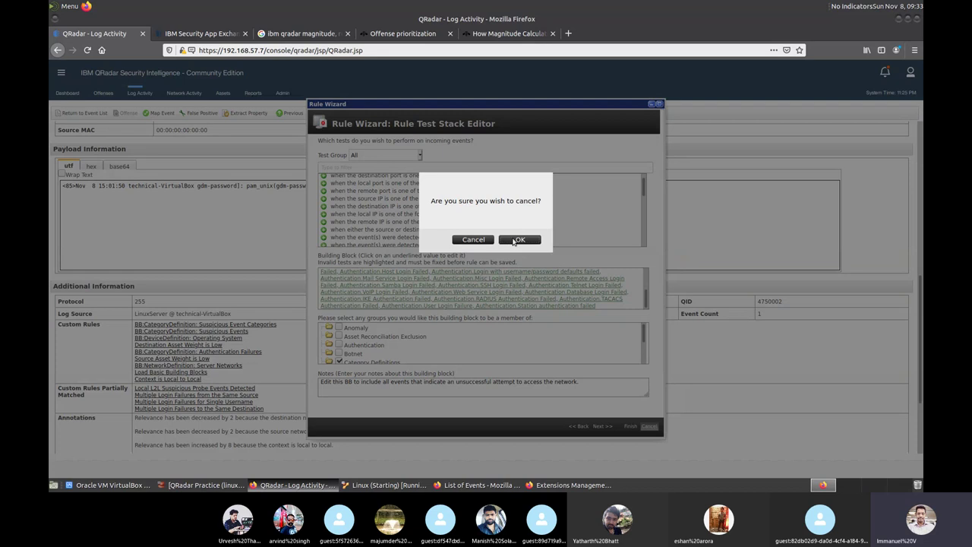
left_click(513, 240)
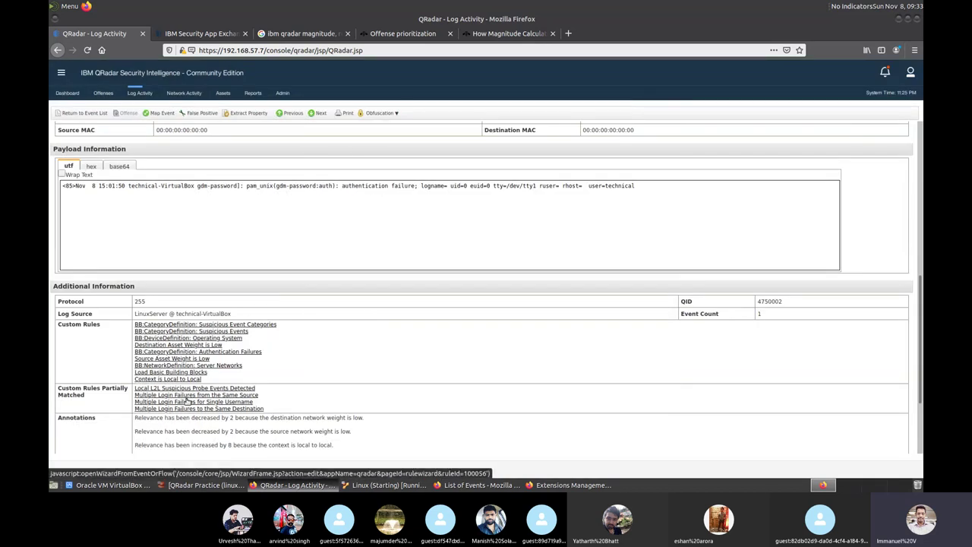
Change the Multiple Login Failures for Single Username event count from 10 to 3
left_click(187, 401)
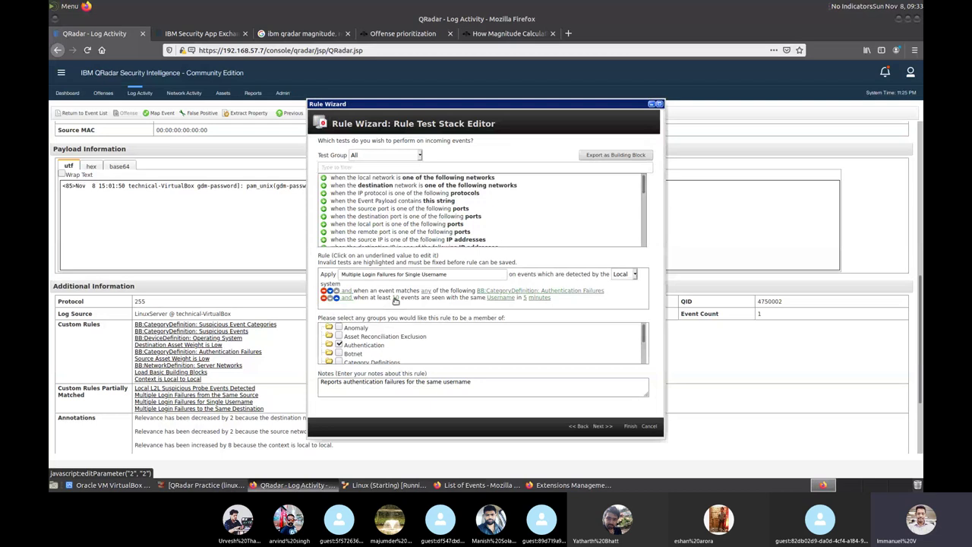
left_click(395, 298)
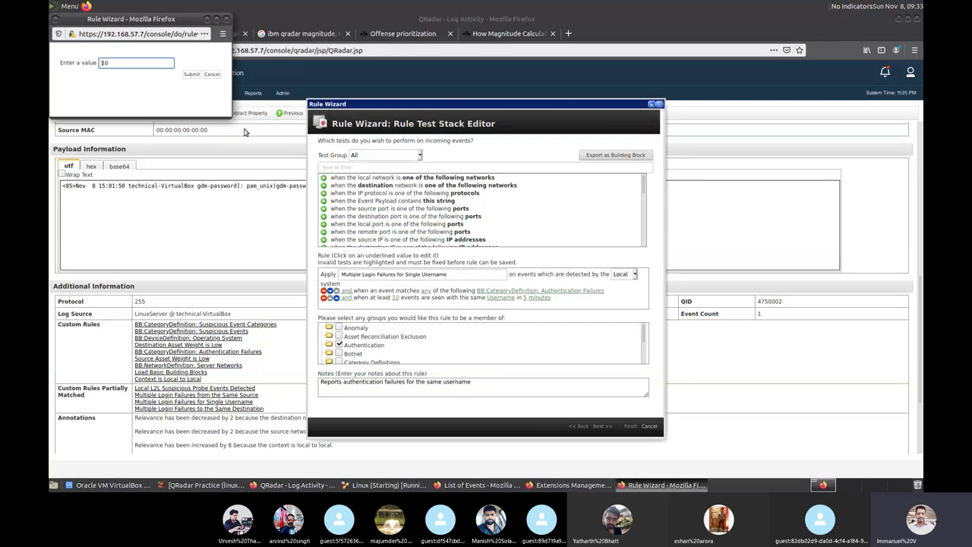
left_click(116, 65)
left_click_drag(116, 63, 67, 61)
type("4")
key("BackSpace")
type("3")
left_click(190, 75)
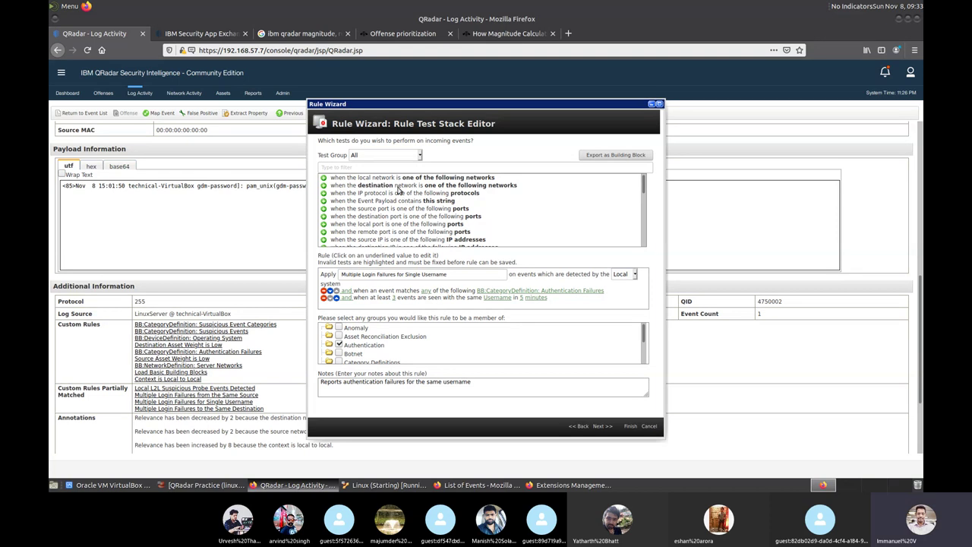
Filter the available tests list with the text 'event ma'
scroll(398, 189, "down", 5)
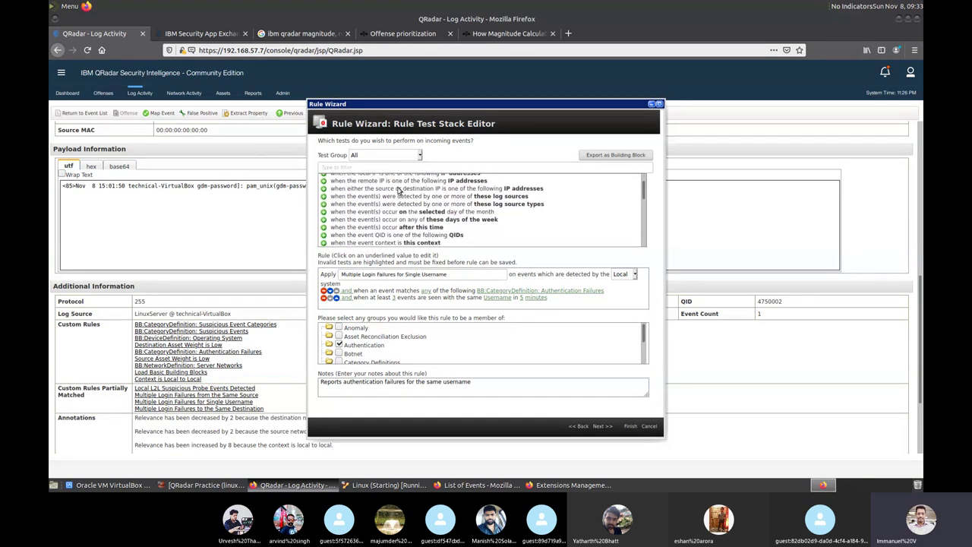
scroll(398, 190, "down", 8)
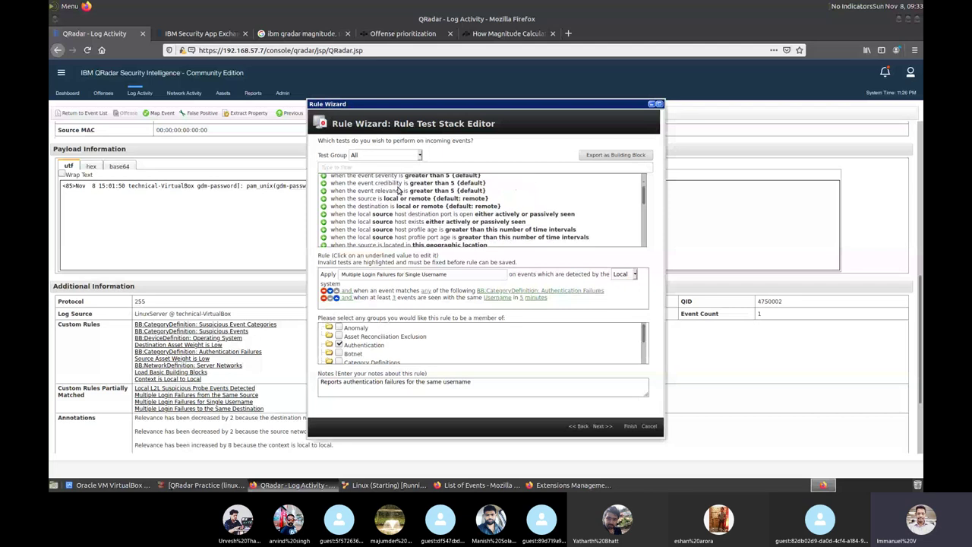
scroll(398, 190, "down", 5)
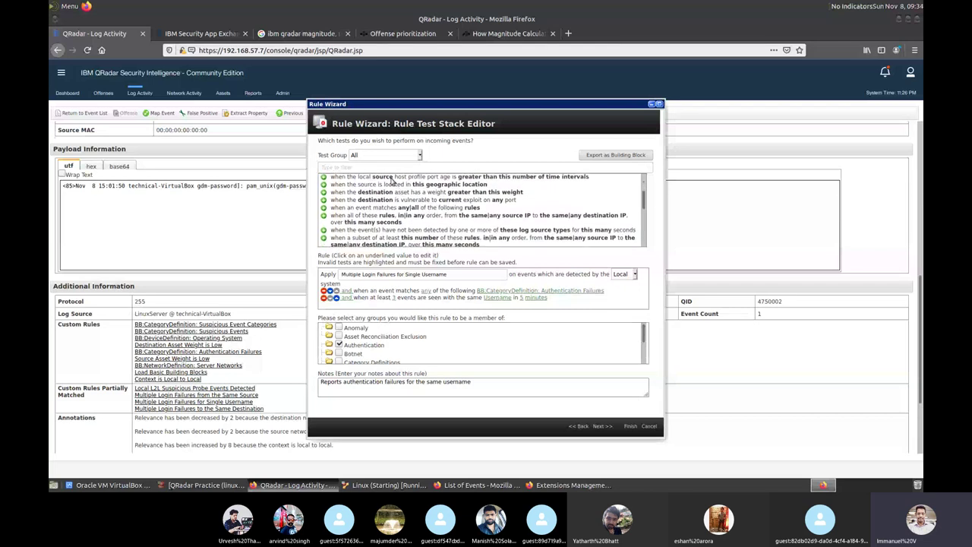
left_click(389, 166)
type("event matches")
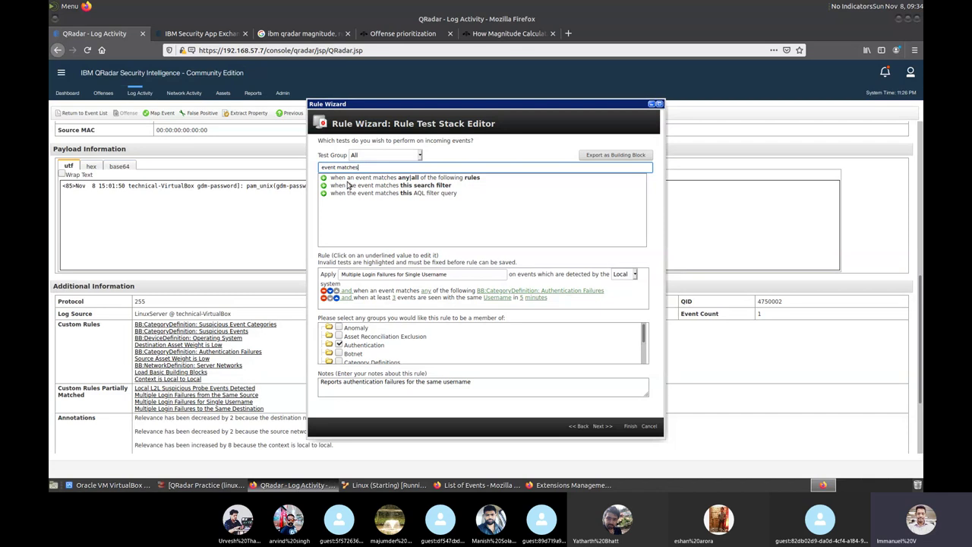
Add a test matching BB:CategoryDefinition: Authentication Success and move it above the 3-events test
left_click(324, 178)
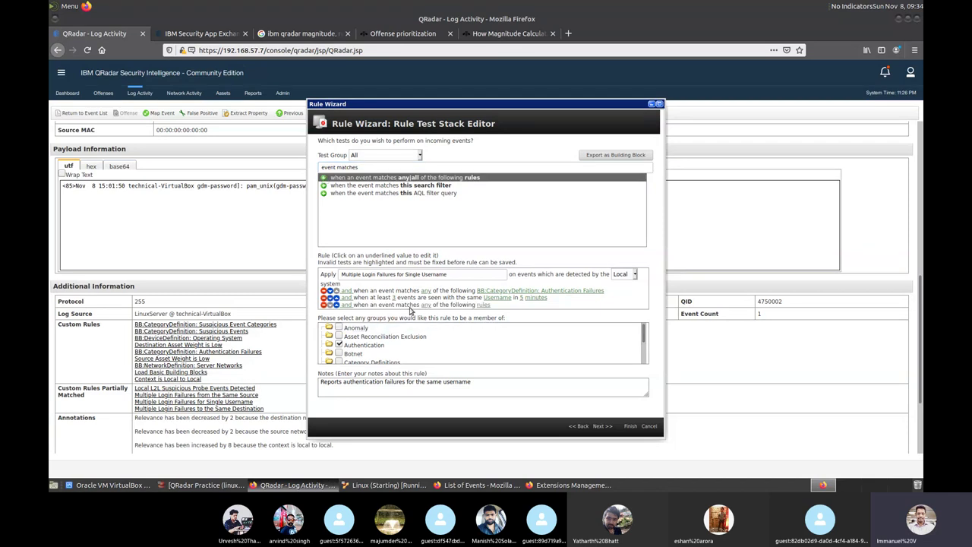
left_click(483, 304)
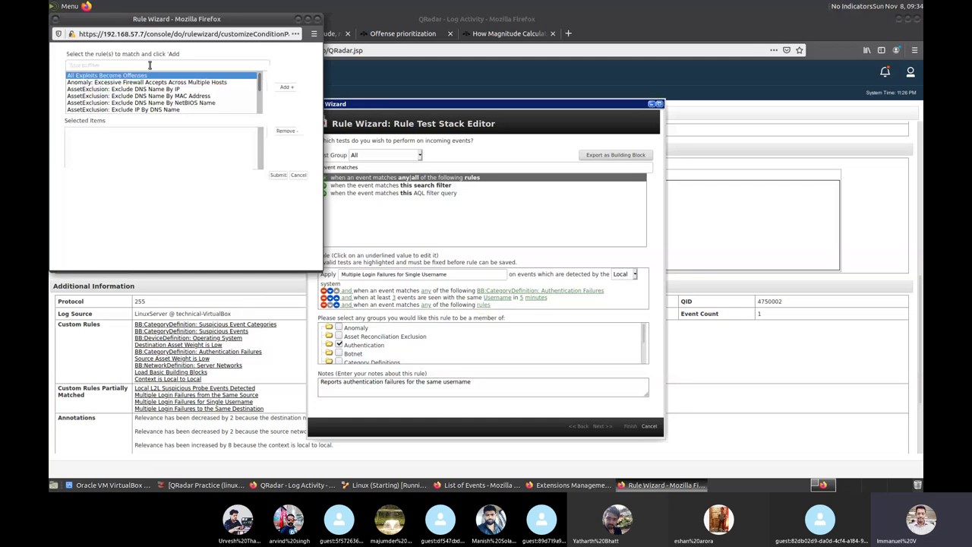
left_click(150, 65)
type("success")
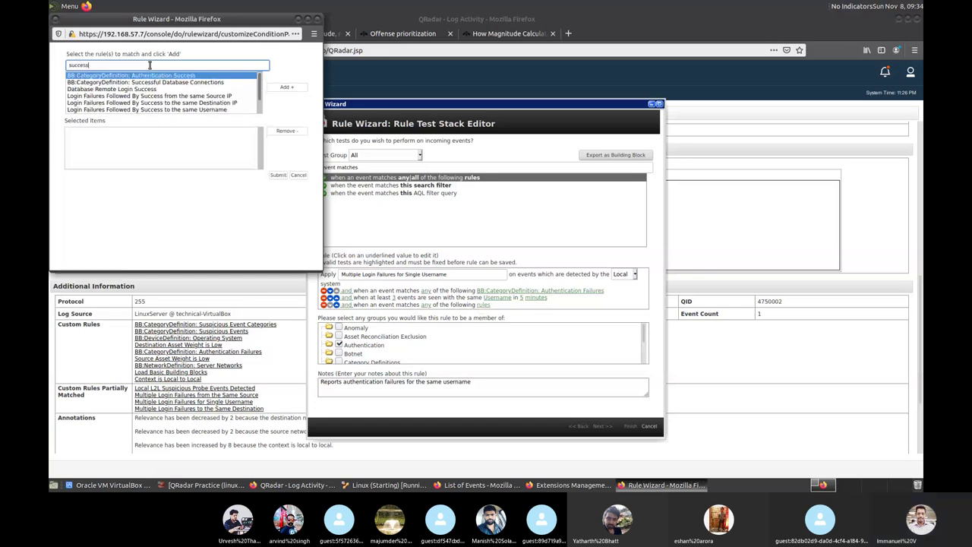
left_click(281, 87)
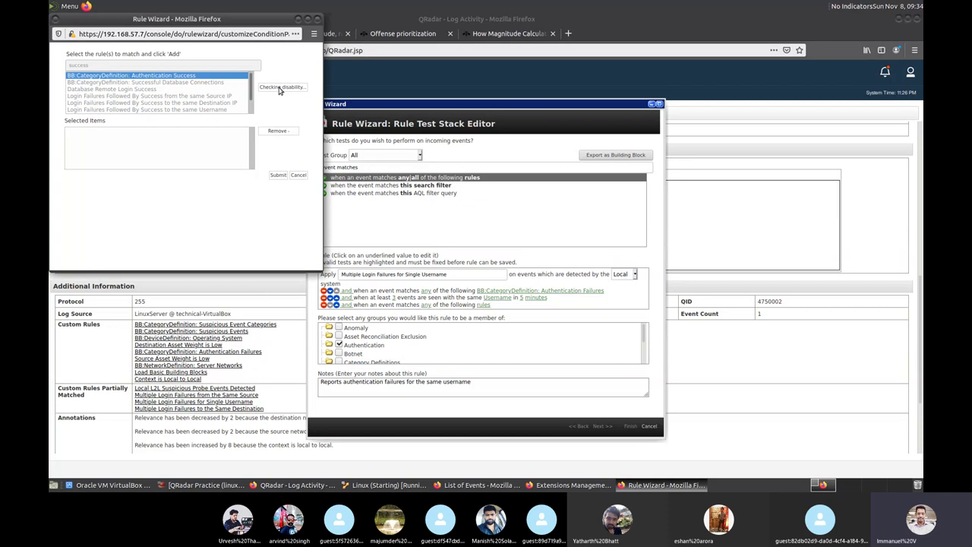
left_click(277, 177)
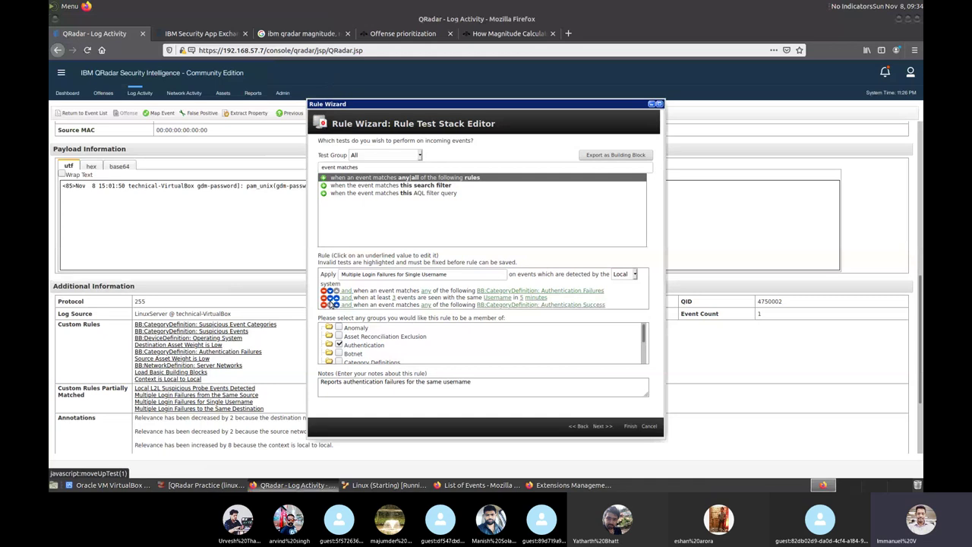
left_click(332, 303)
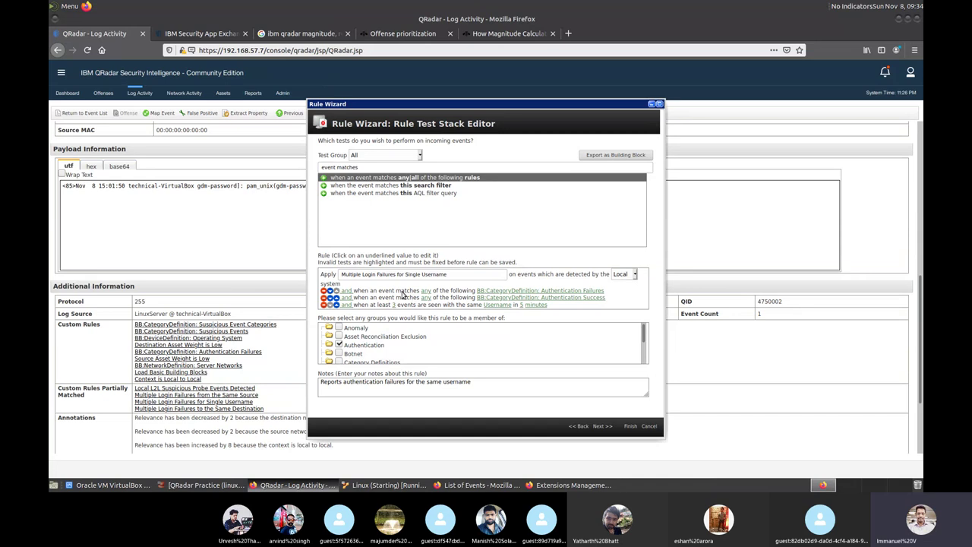
Keep the existing rule-match test set to 'any'
left_click(427, 294)
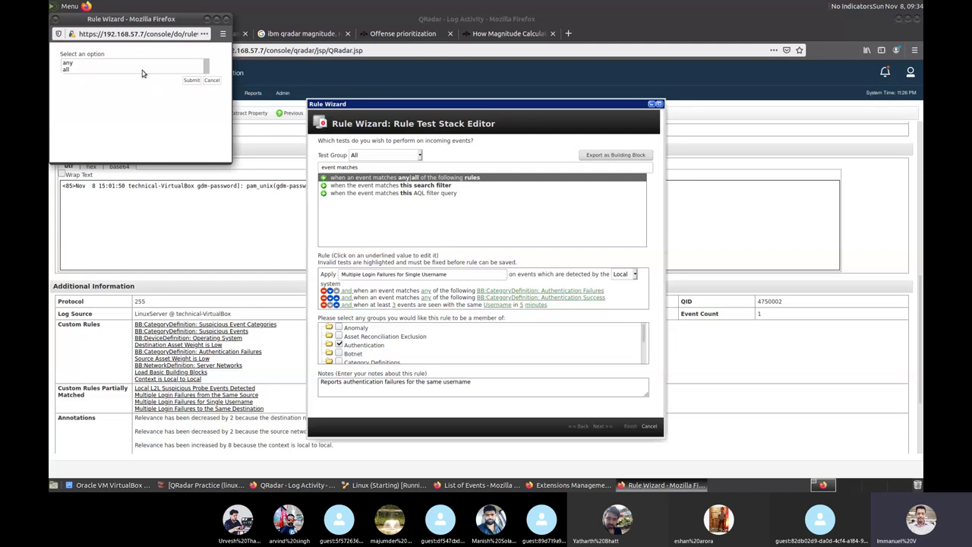
left_click(141, 70)
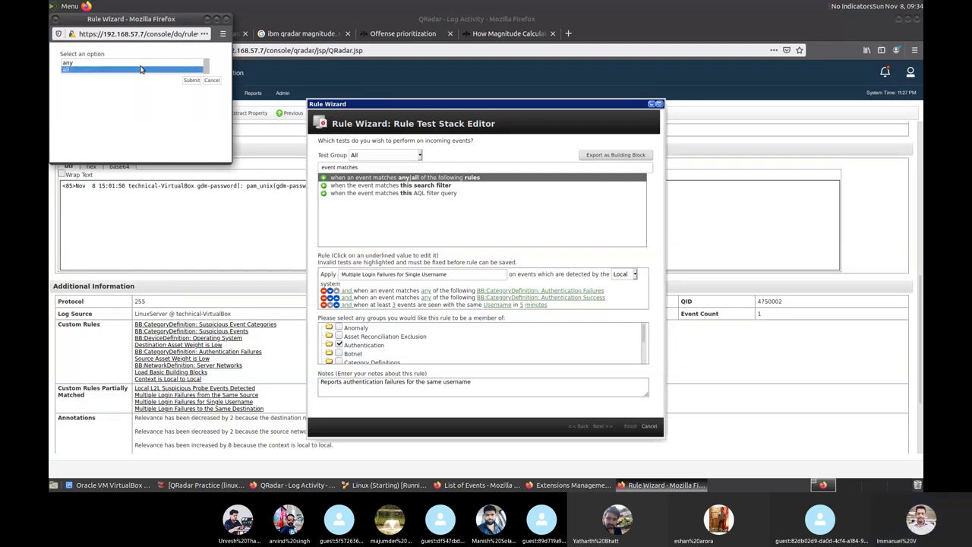
left_click(144, 63)
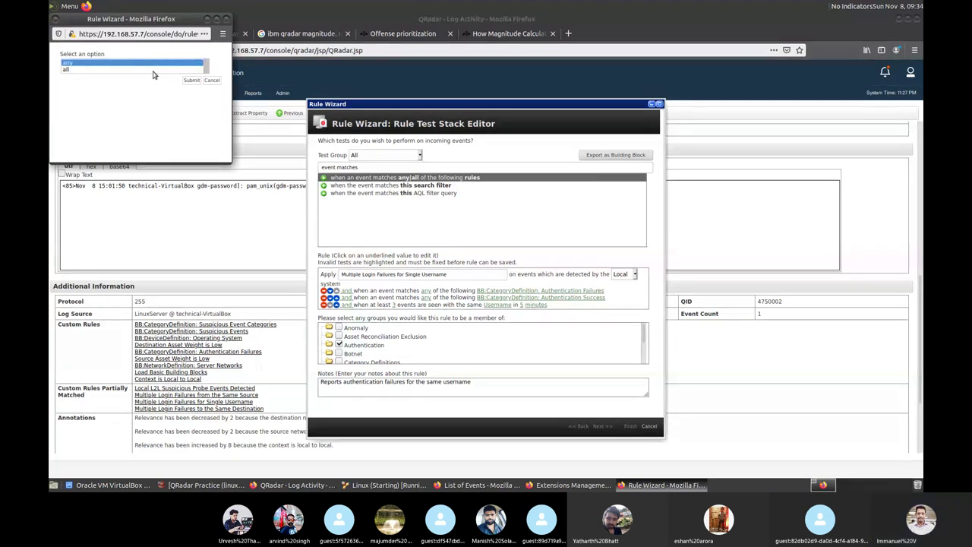
left_click(153, 70)
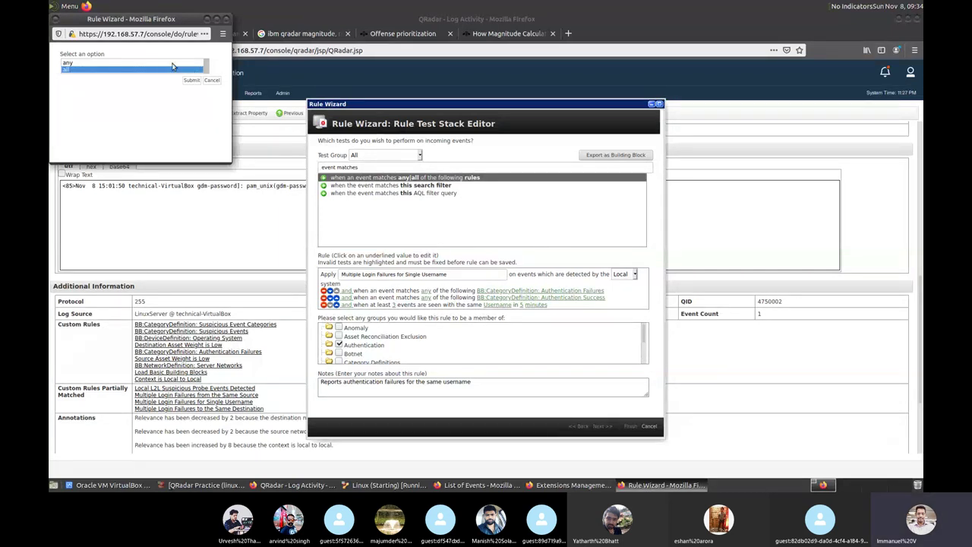
left_click(175, 64)
left_click(190, 80)
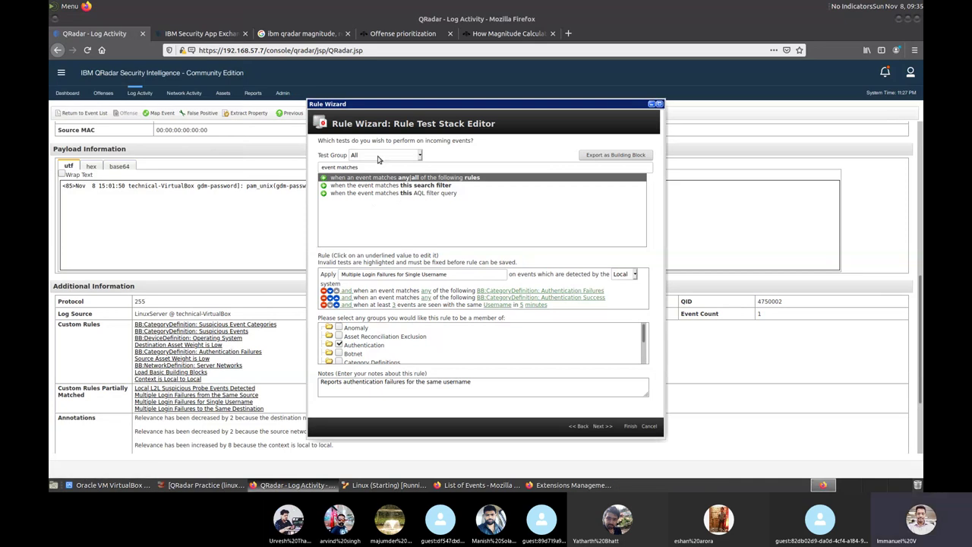
Add another 'event matches any|all of the following rules' test set to 'all'
triple_click(378, 168)
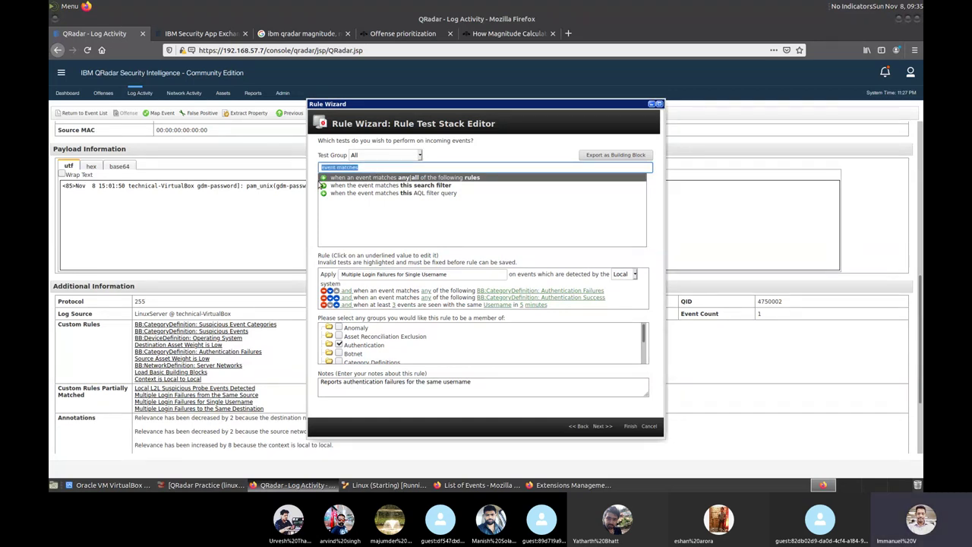
left_click(322, 185)
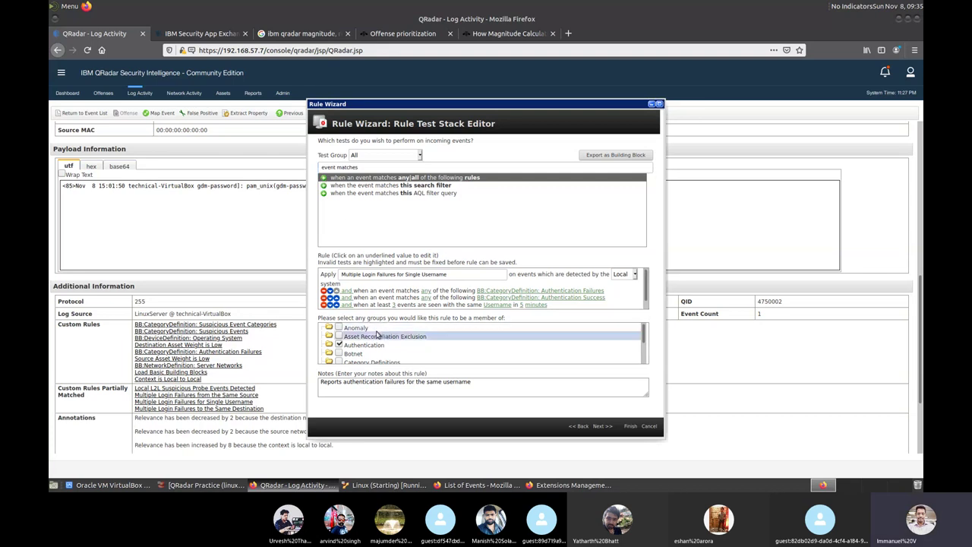
scroll(423, 304, "down", 1)
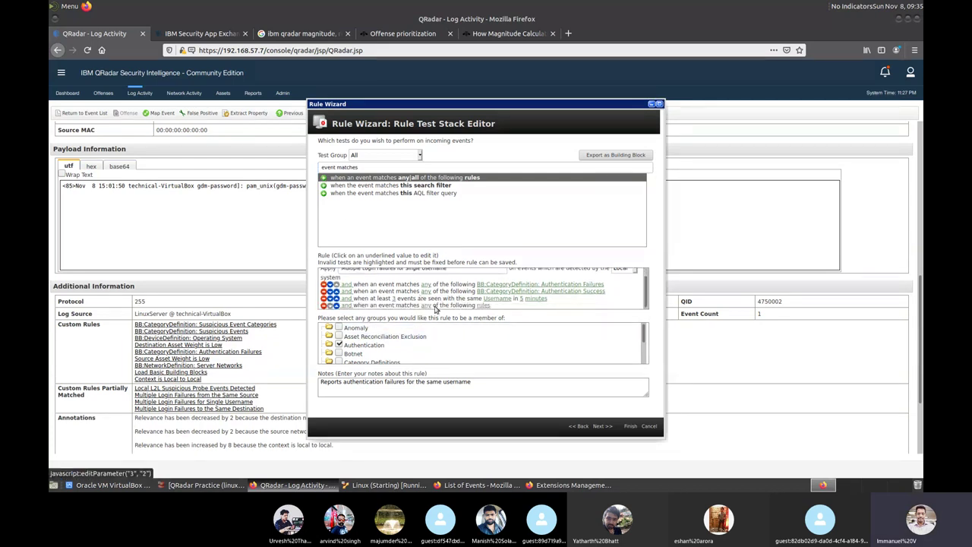
left_click(425, 306)
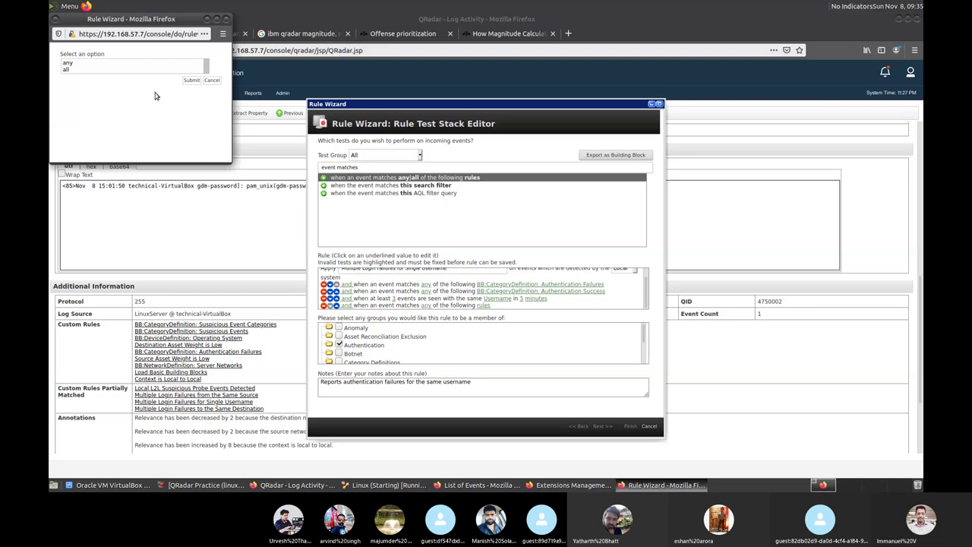
left_click(138, 69)
left_click(190, 80)
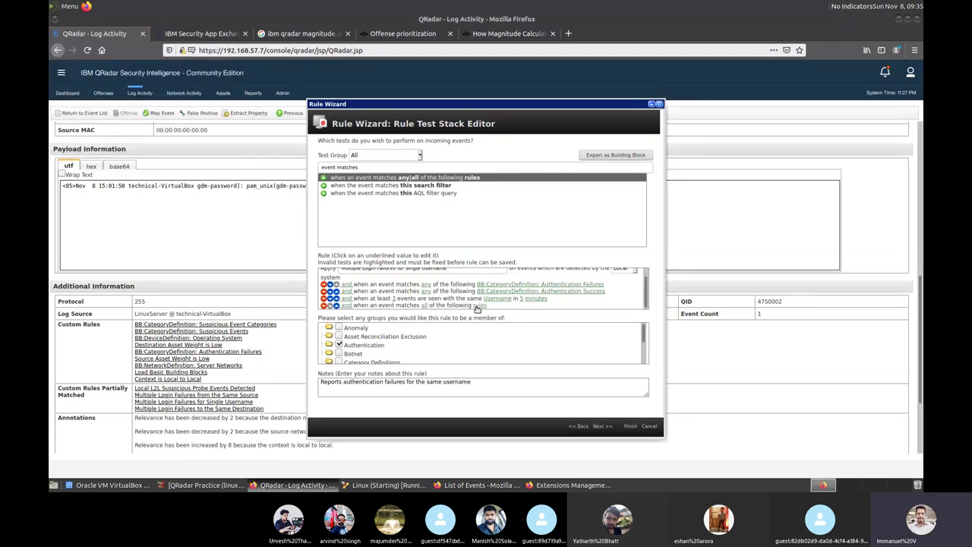
Filter the rule tests by 'event' and scroll down to the 'at least this many events' tests
double_click(360, 165)
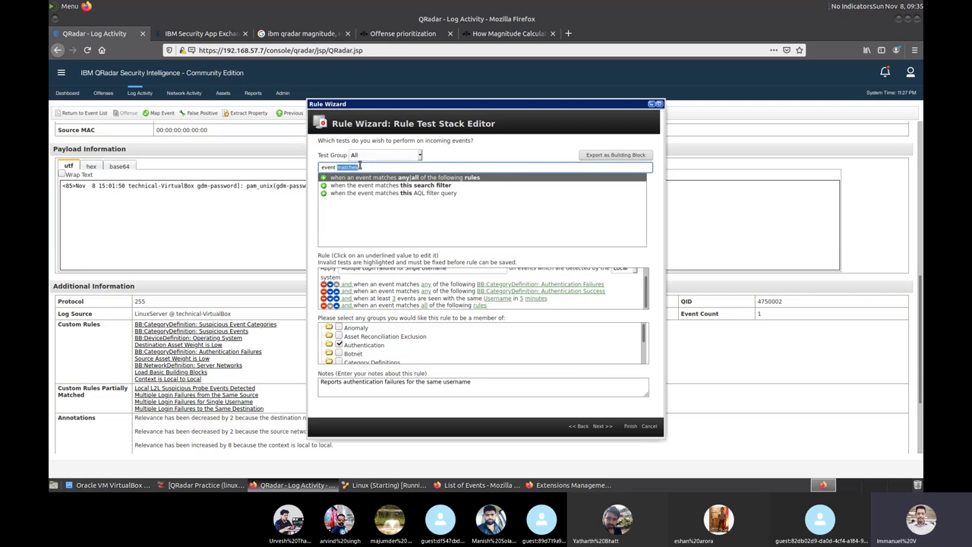
key("BackSpace")
key("BackSpace")
key("BackSpace")
key("BackSpace")
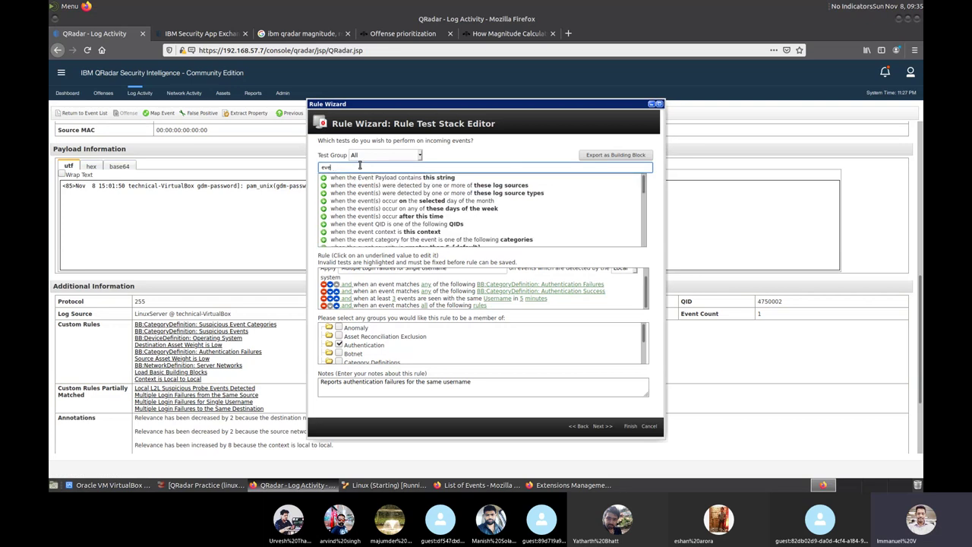
key("BackSpace")
type("ev")
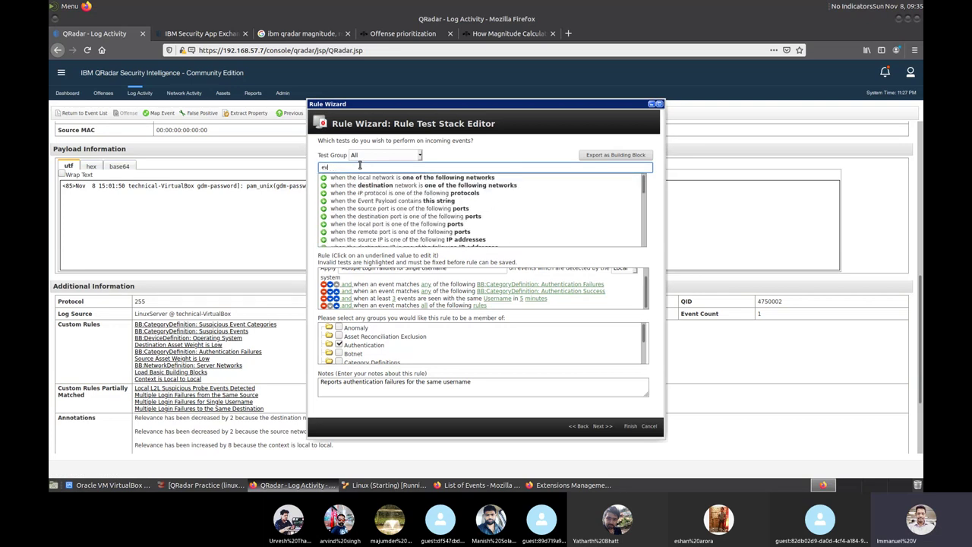
type("ent")
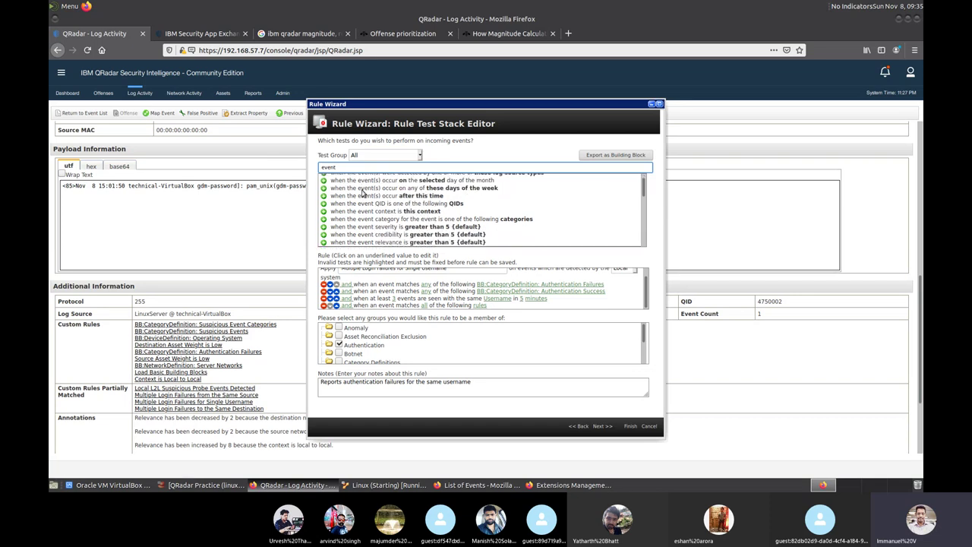
scroll(363, 194, "down", 1)
scroll(358, 229, "down", 1)
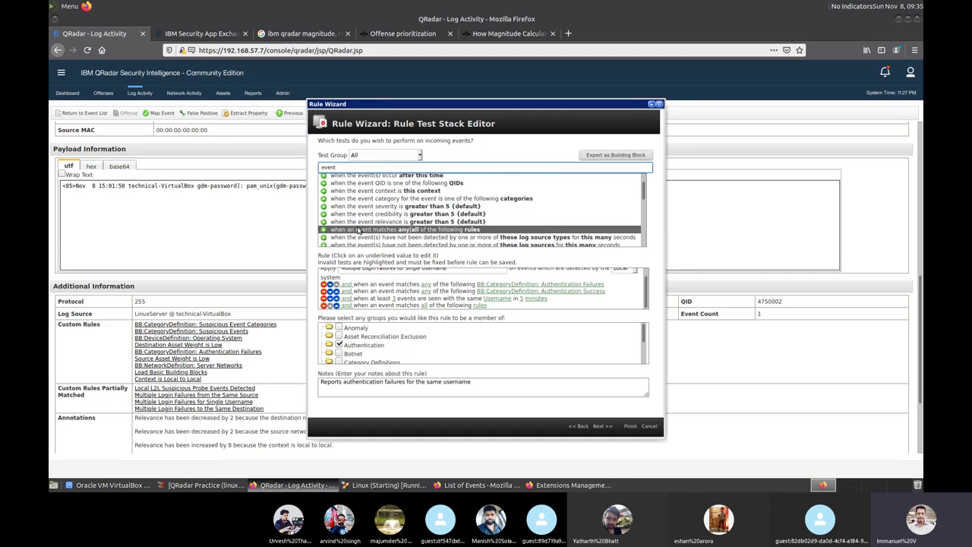
scroll(359, 231, "down", 1)
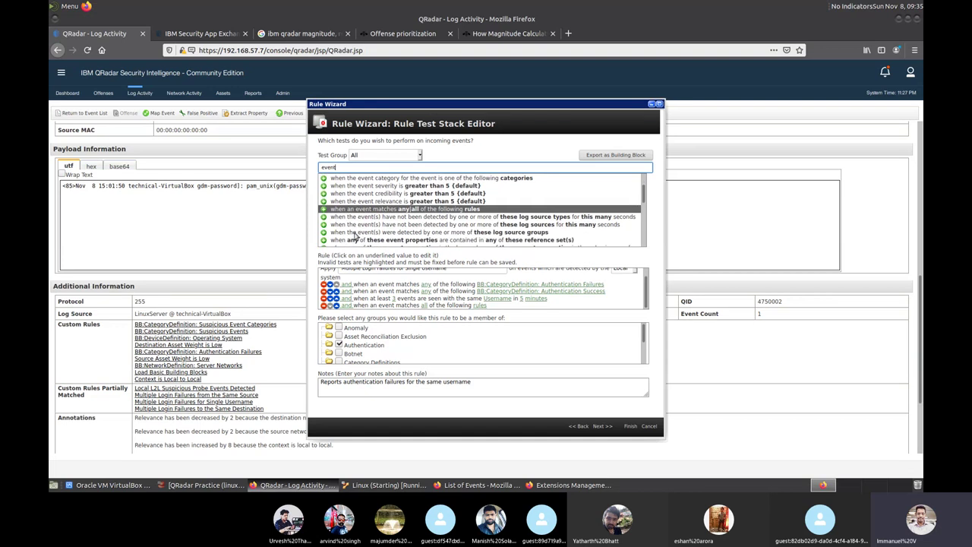
scroll(354, 235, "down", 3)
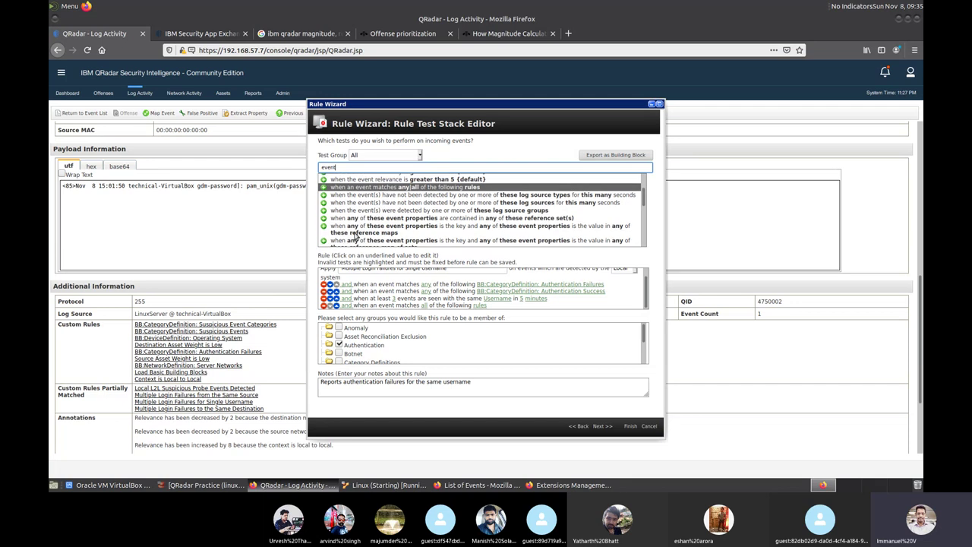
scroll(355, 236, "down", 3)
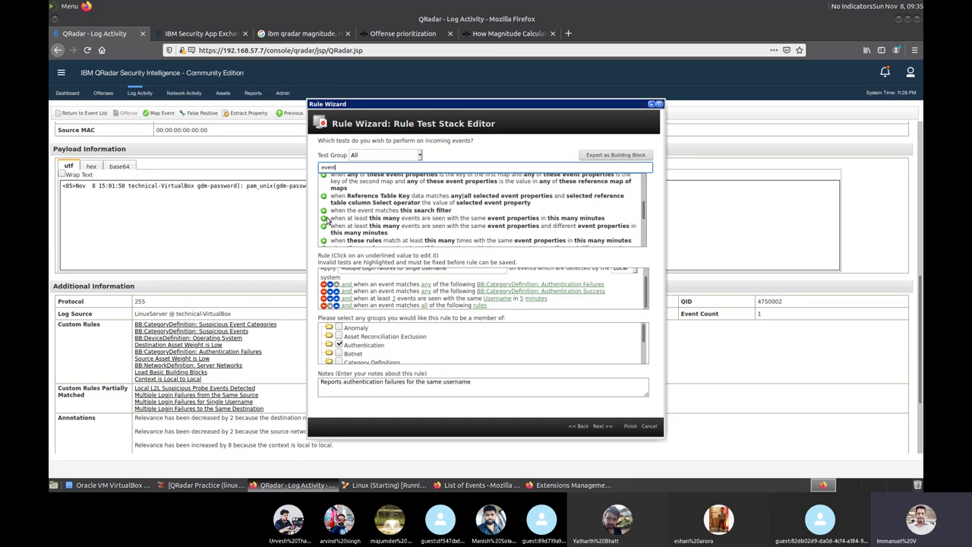
Add the 'at least this many events' test and set its event count to 3
left_click(325, 219)
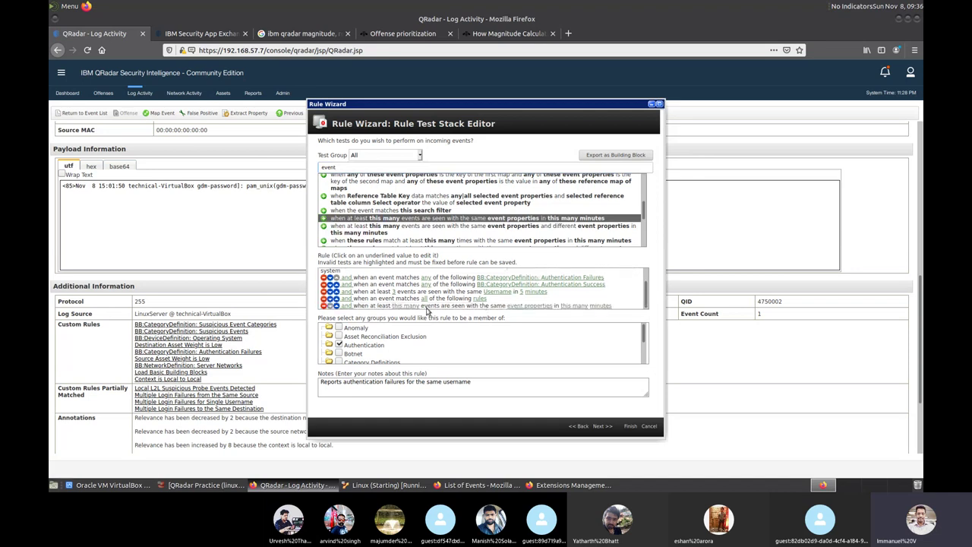
left_click(408, 306)
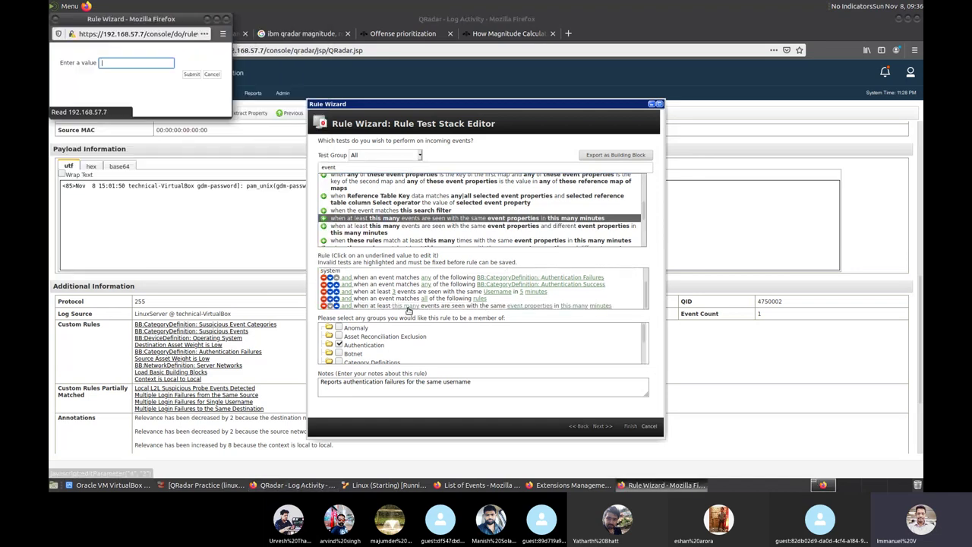
type("3")
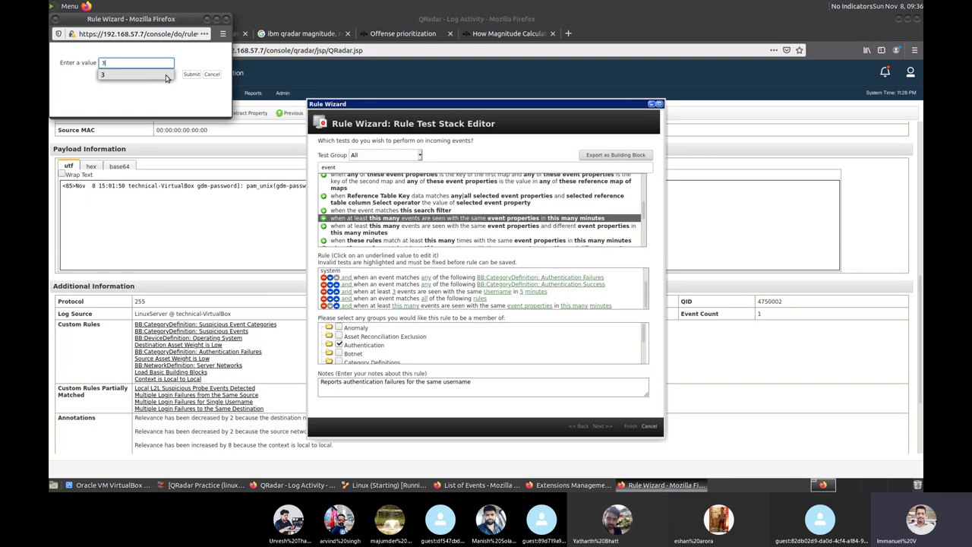
left_click(191, 75)
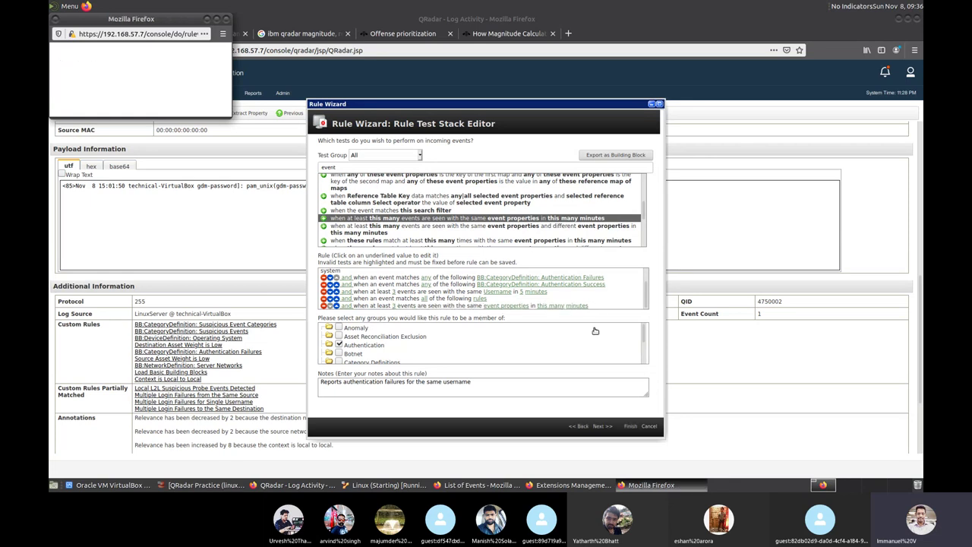
Browse the event properties, highlight Accesses (custom), and submit the property picker
left_click(517, 306)
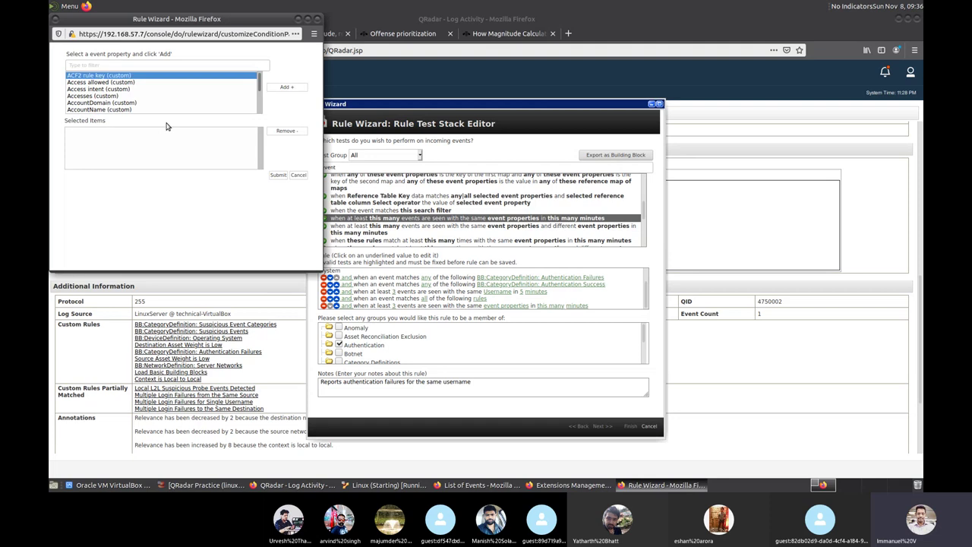
left_click(120, 96)
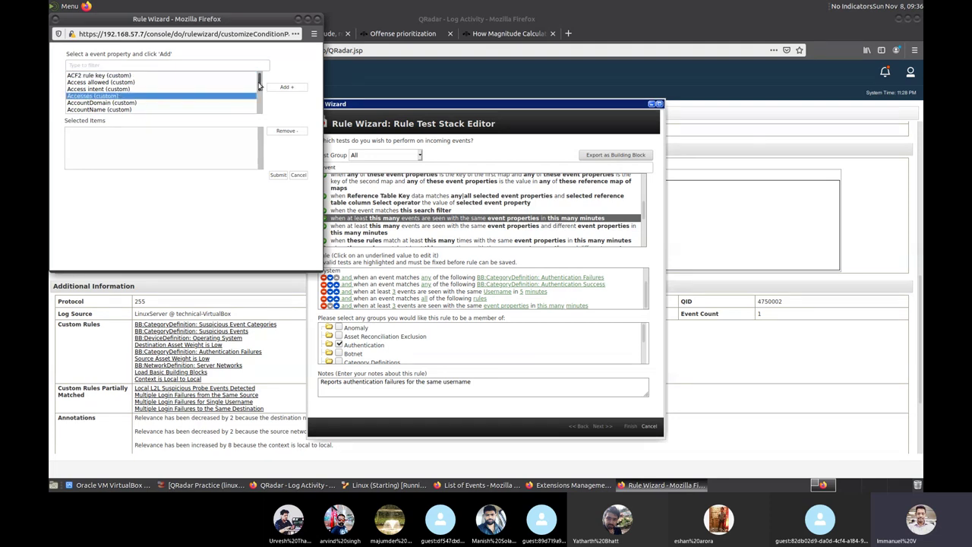
left_click(173, 113)
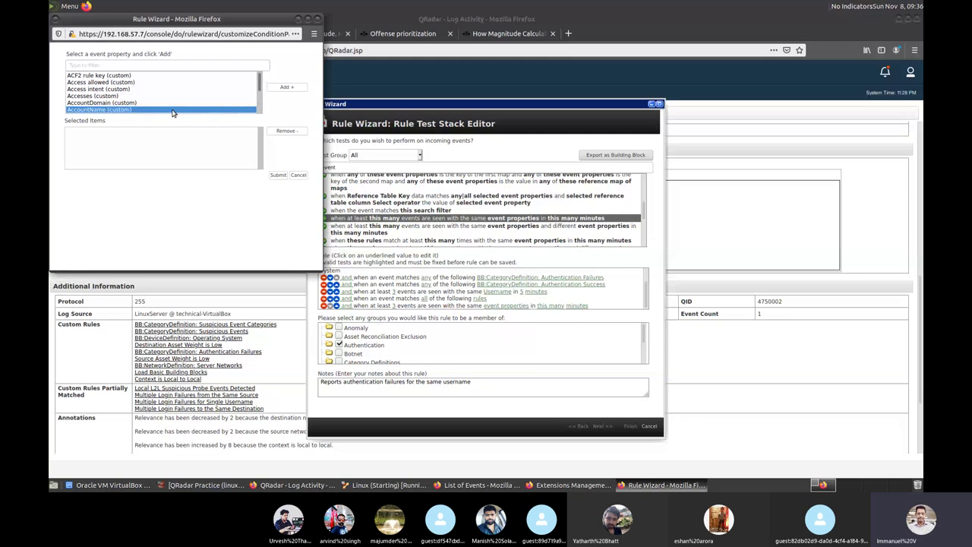
scroll(173, 112, "down", 1)
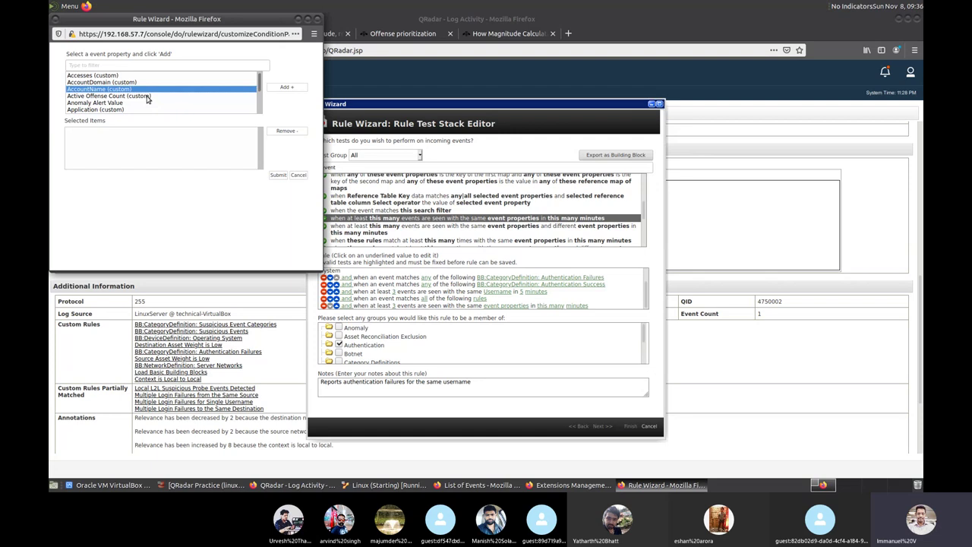
left_click(148, 97)
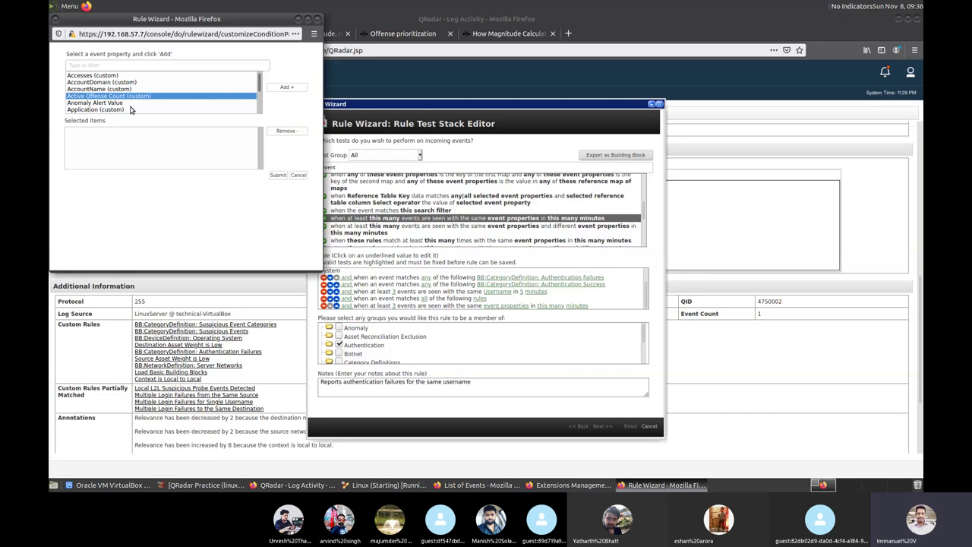
scroll(130, 110, "down", 5)
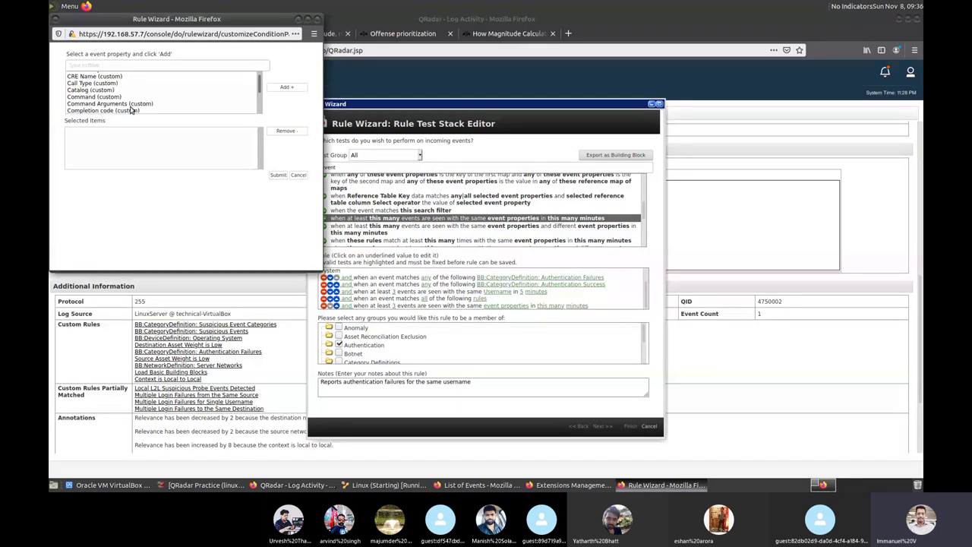
scroll(130, 110, "up", 5)
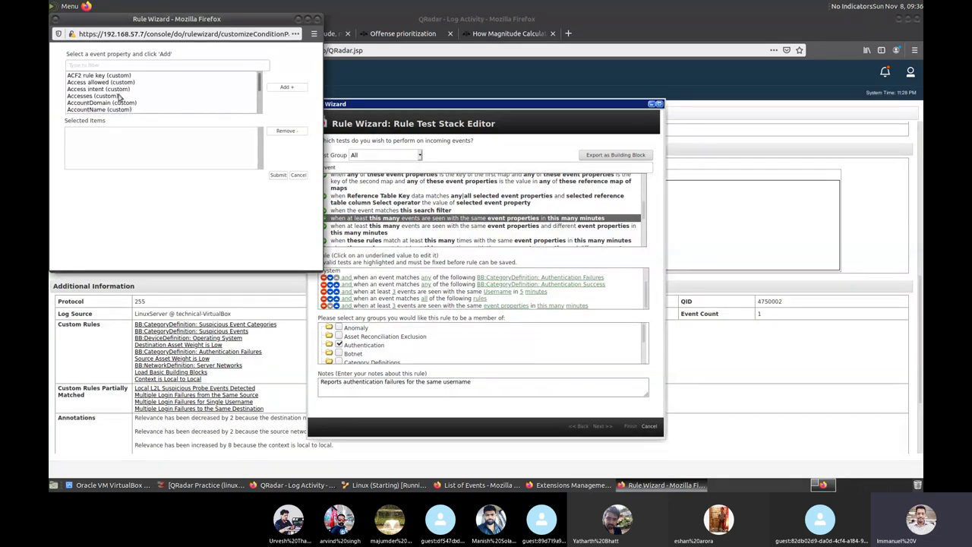
left_click(120, 97)
left_click(278, 175)
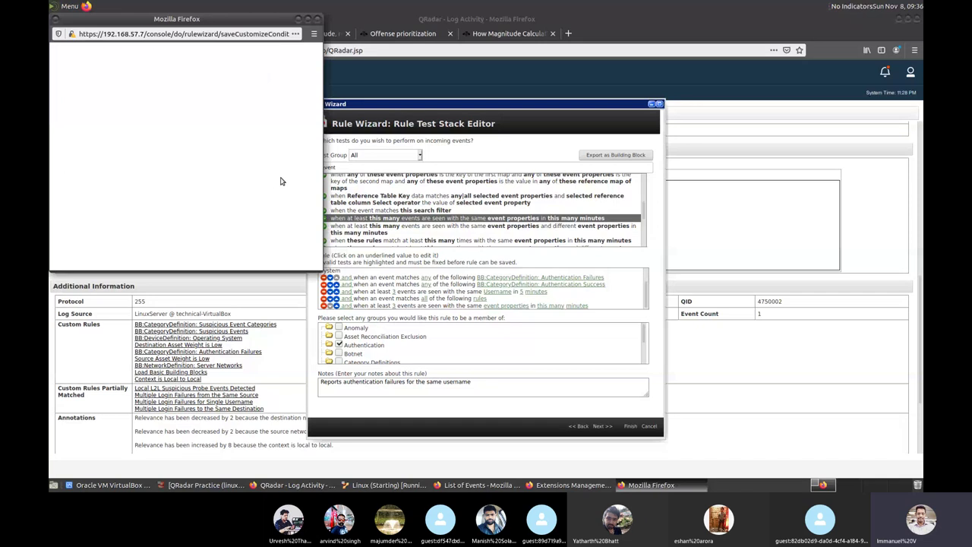
Set the test's time window to 5 minutes
left_click(557, 306)
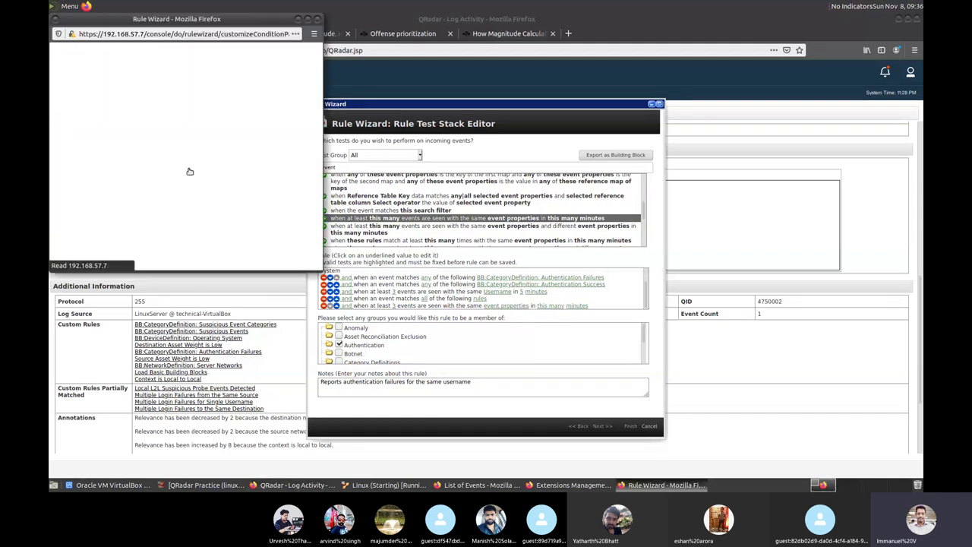
left_click(124, 64)
type("5")
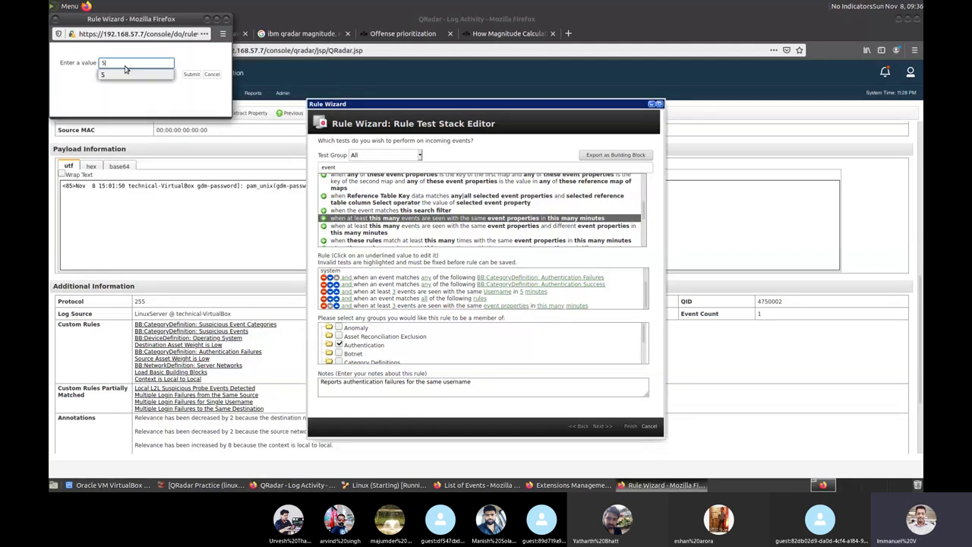
left_click(188, 76)
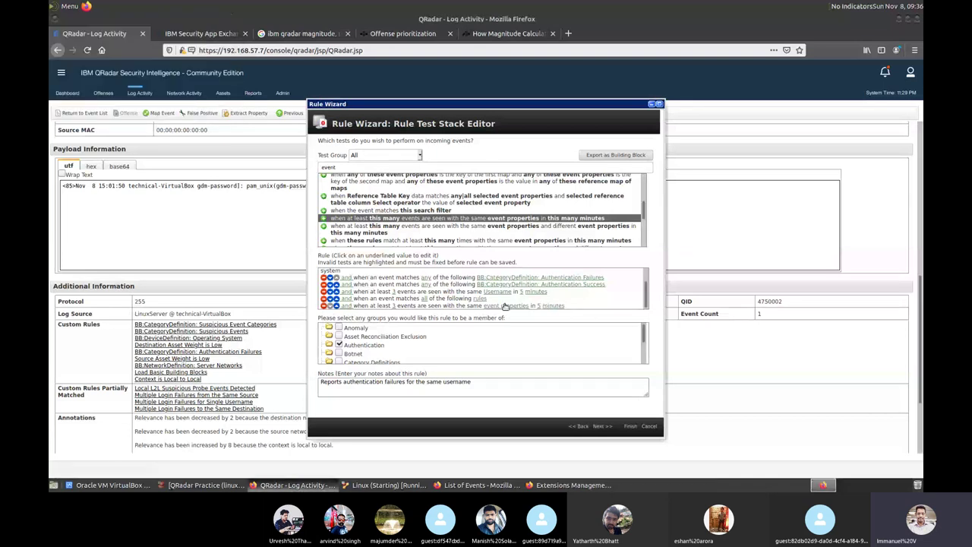
scroll(424, 293, "up", 3)
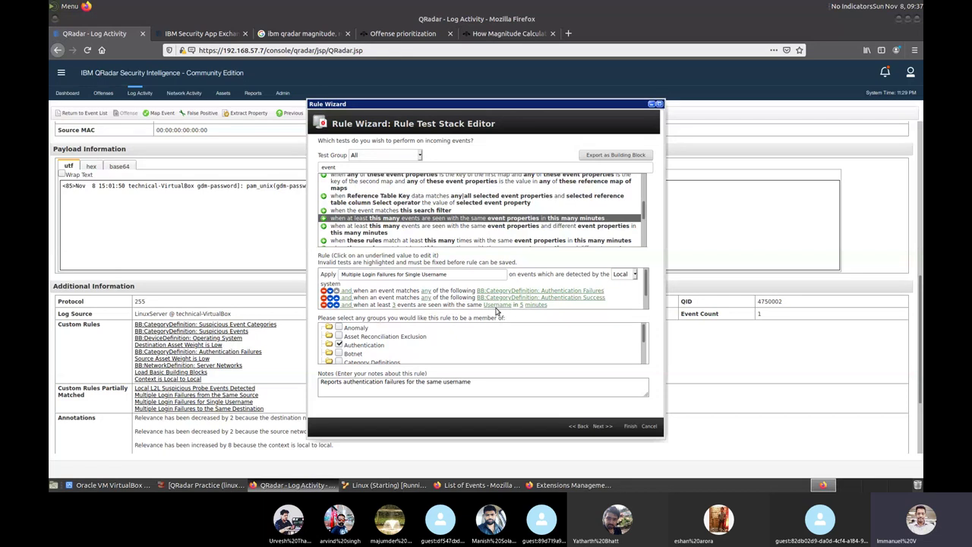
scroll(497, 304, "down", 2)
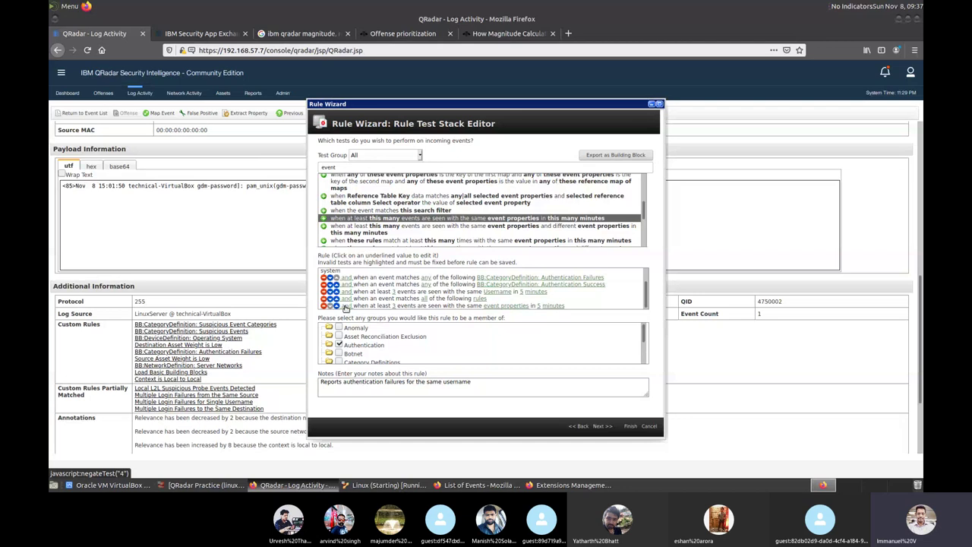
Negate the last at-least-3-events test so it reads 'and NOT'
left_click(346, 307)
scroll(471, 292, "down", 1)
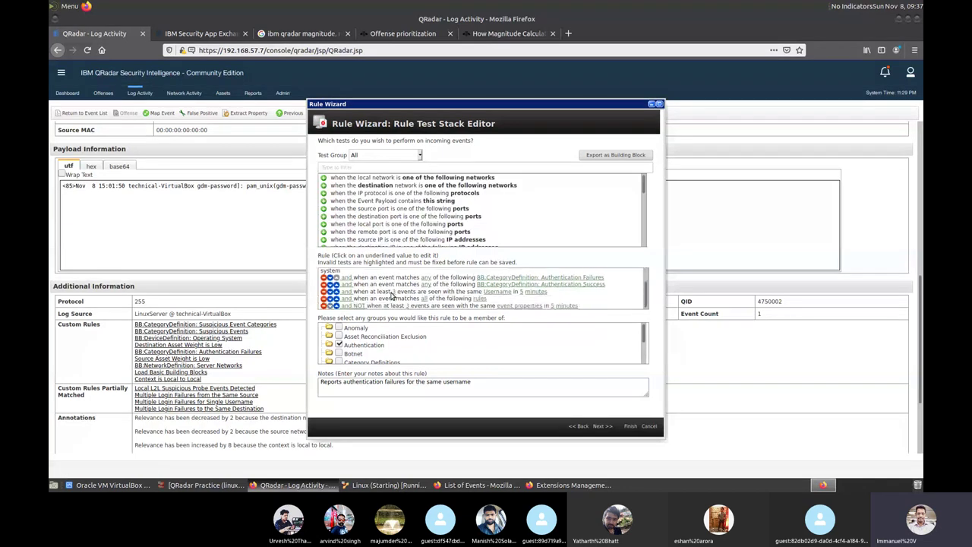
left_click(361, 306)
scroll(382, 335, "down", 3)
scroll(382, 334, "up", 3)
Try advancing the wizard and highlight the unspecified-parameters warning
left_click(605, 427)
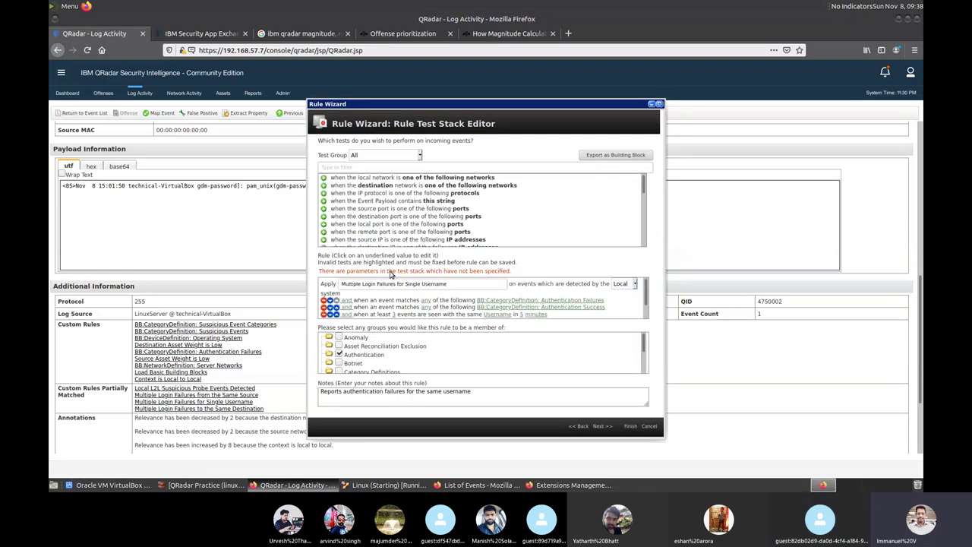
scroll(411, 286, "down", 1)
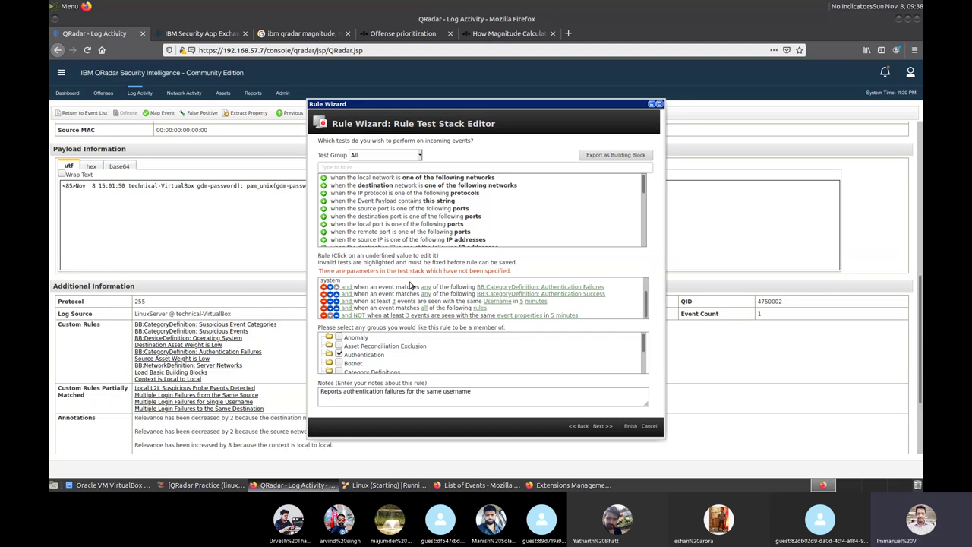
scroll(421, 283, "up", 1)
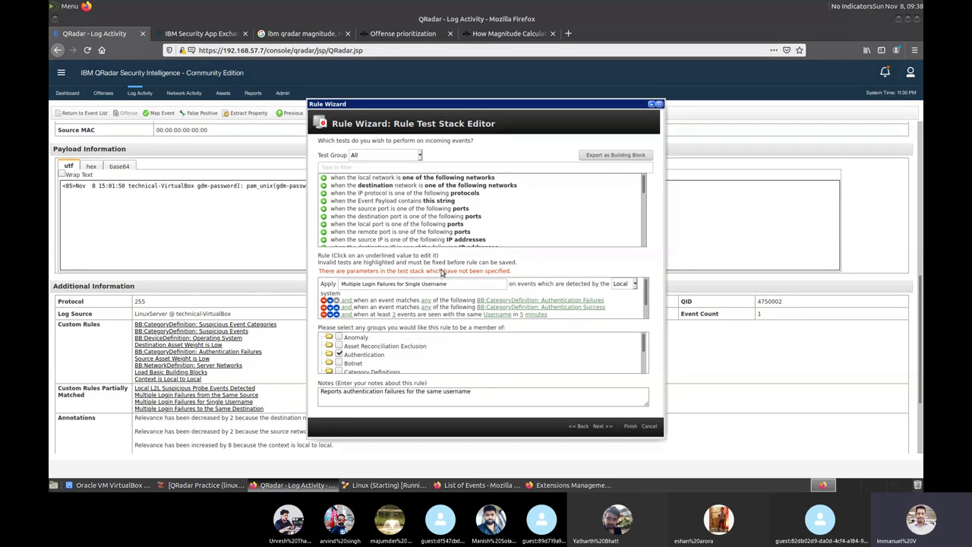
left_click_drag(426, 271, 458, 271)
scroll(433, 281, "down", 2)
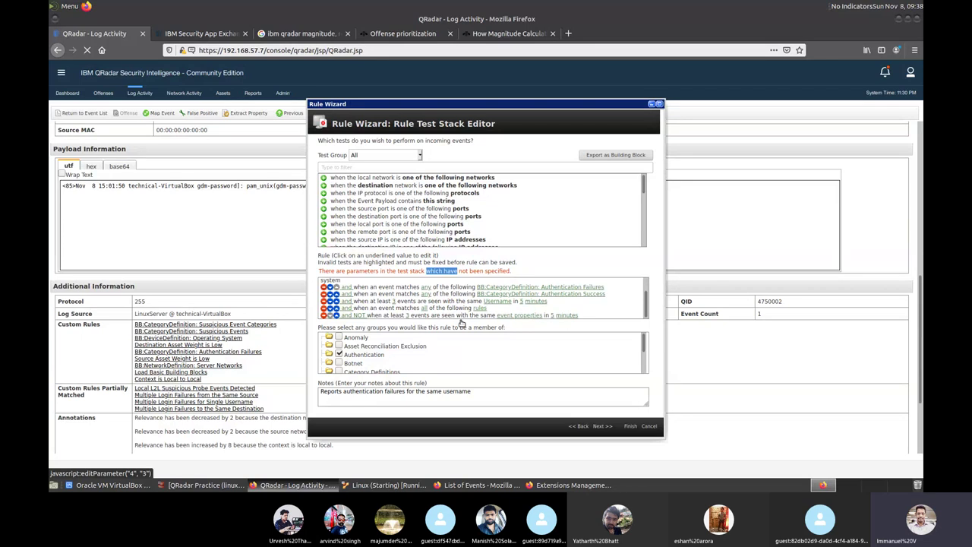
Remove the negated NOT test and retry advancing the wizard
left_click(323, 315)
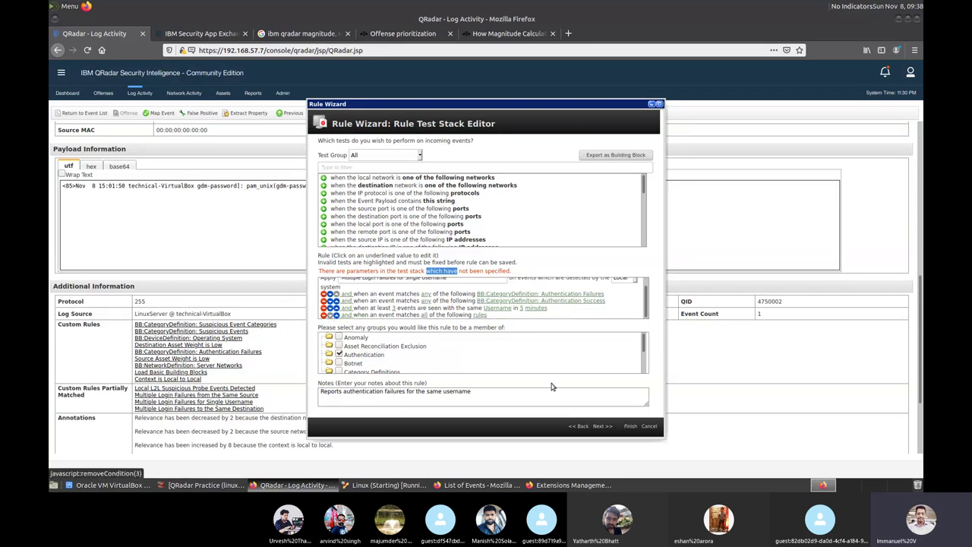
left_click(595, 427)
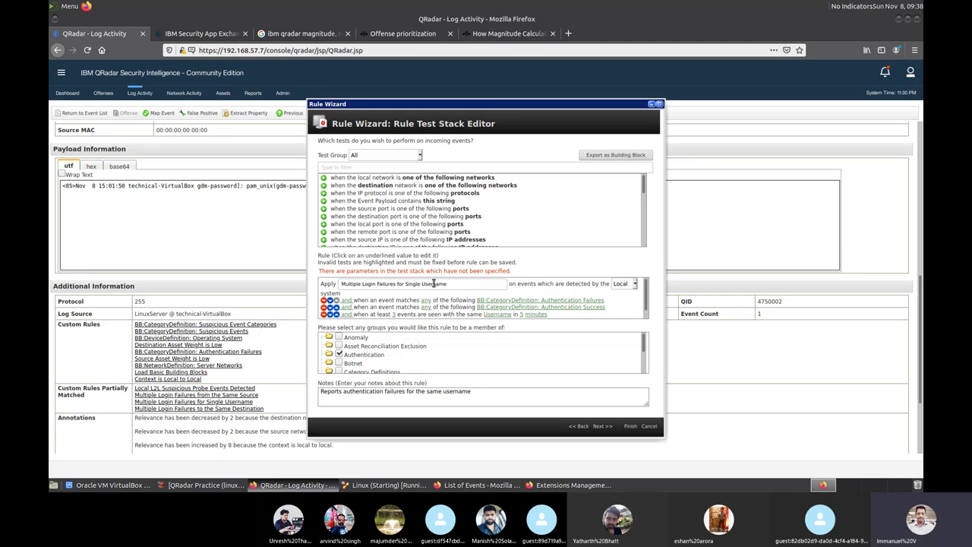
scroll(456, 293, "down", 2)
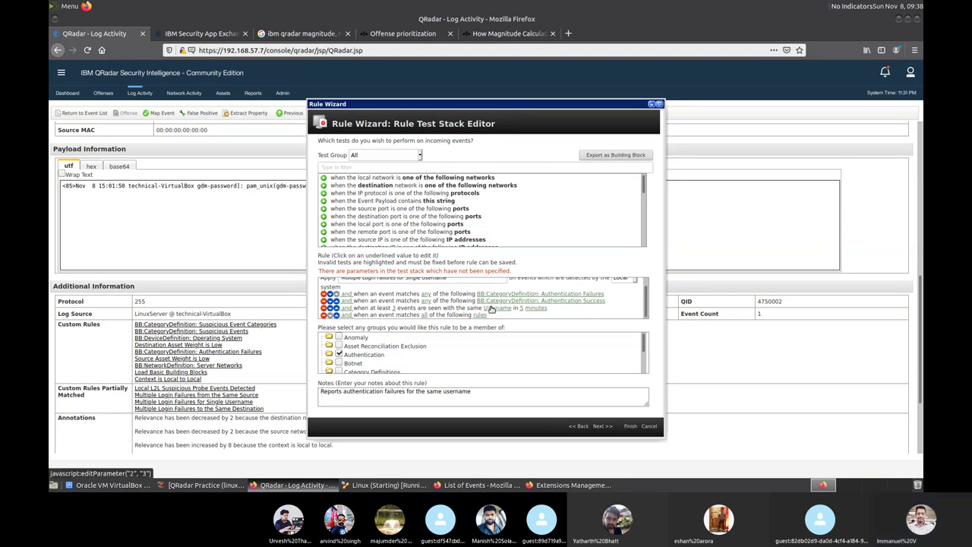
Group the 3-events test by Username plus AccountName (custom)
left_click(495, 309)
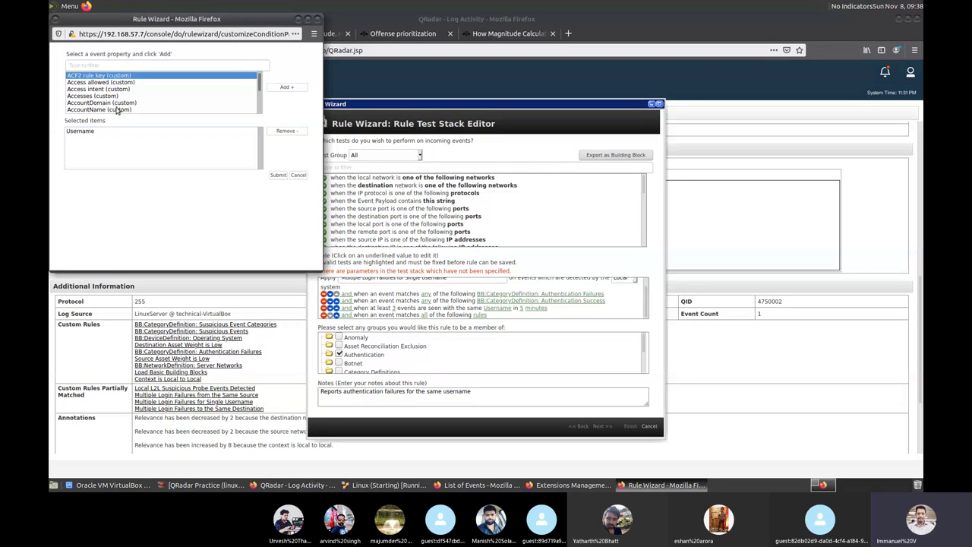
left_click(114, 110)
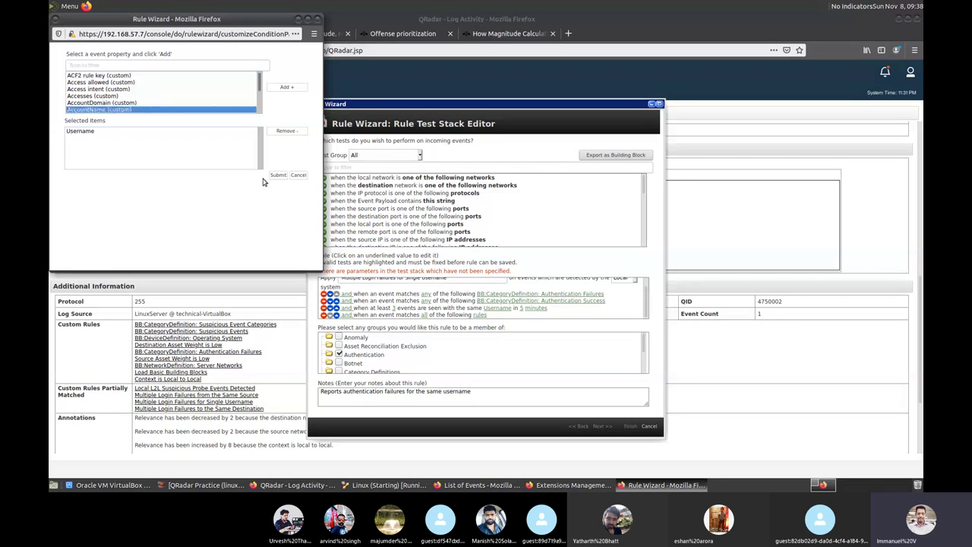
left_click(289, 88)
left_click(278, 174)
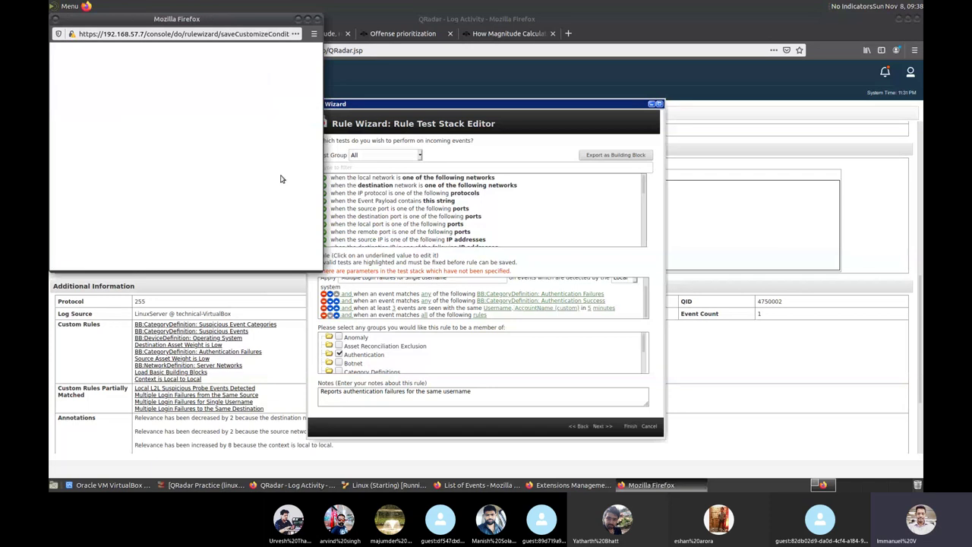
Filter the rule picker for 'uthentic' and submit Authentication Success for the rules test
left_click(611, 427)
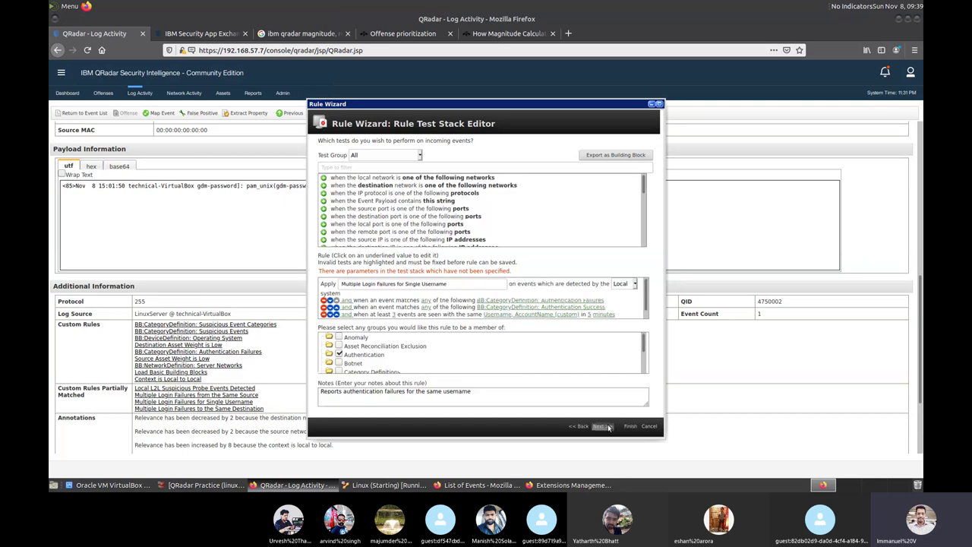
scroll(416, 308, "down", 1)
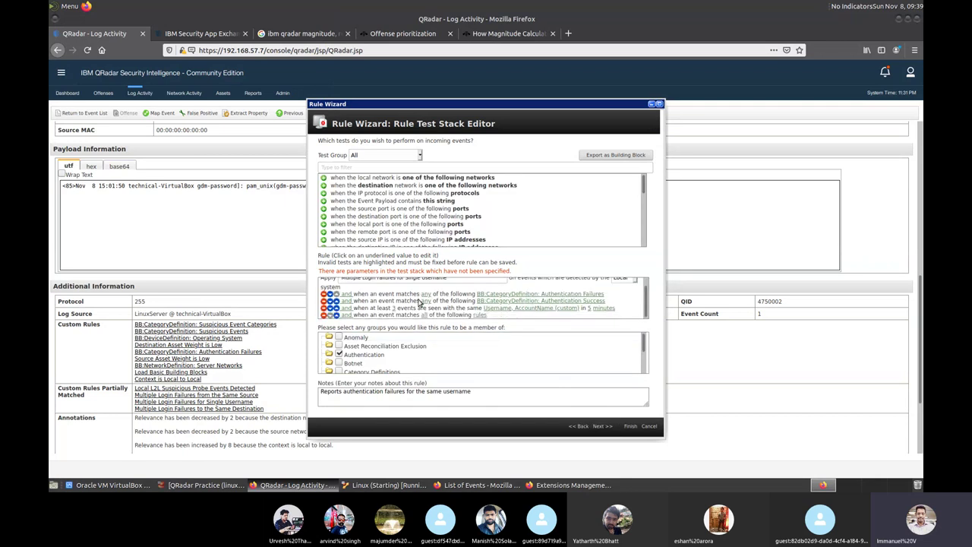
left_click(479, 315)
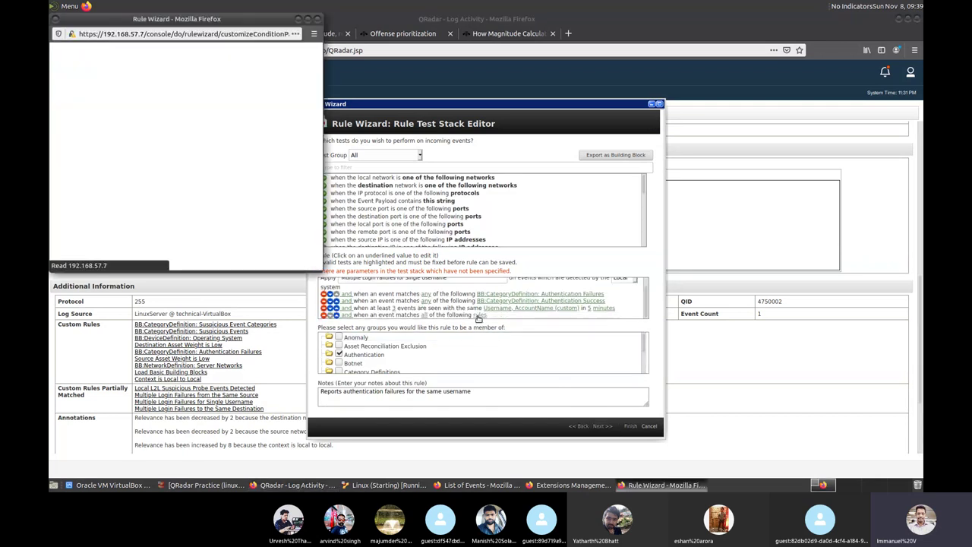
left_click(161, 76)
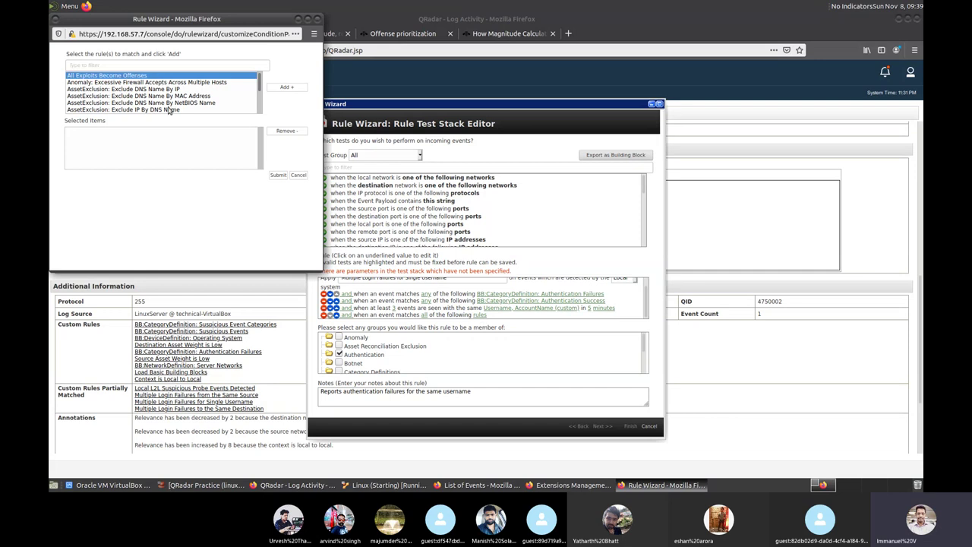
left_click(158, 65)
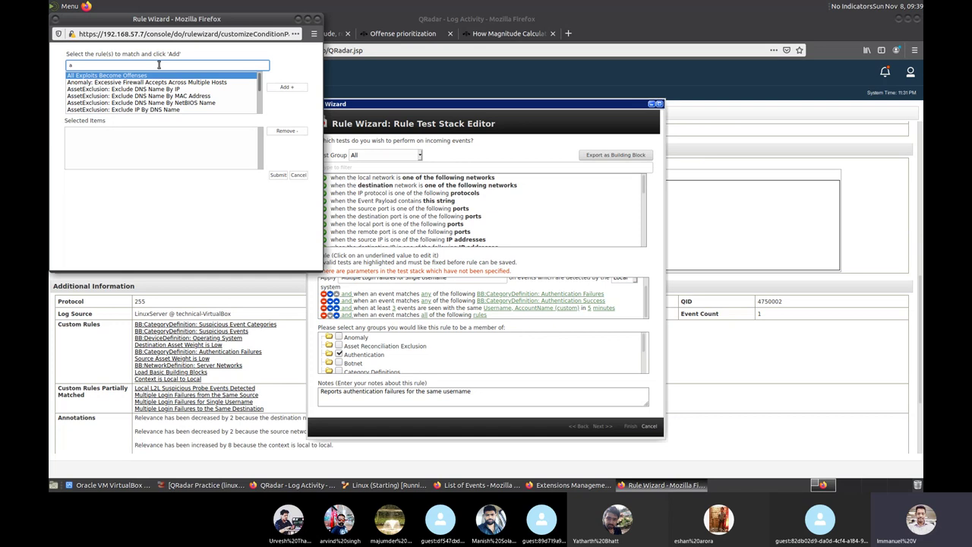
type("uthenti")
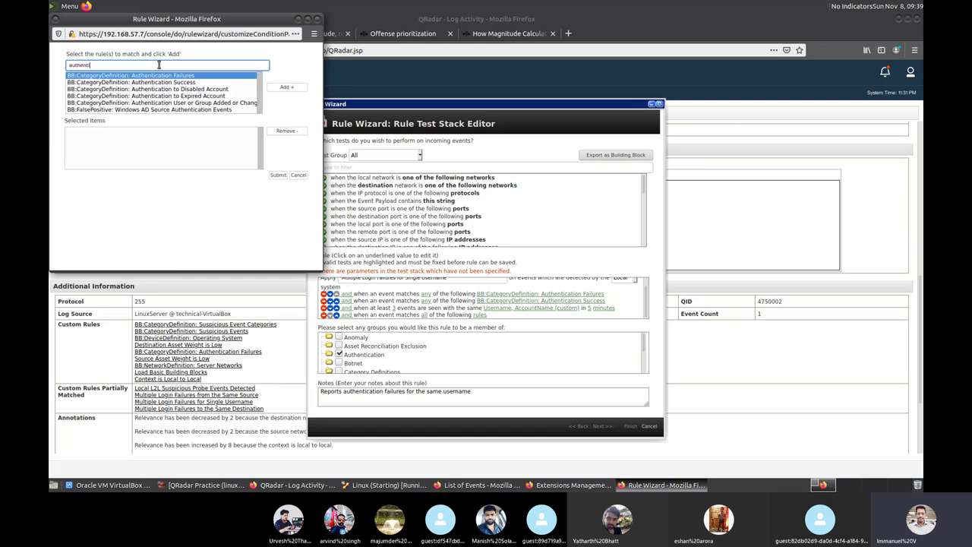
type("c")
left_click(189, 109)
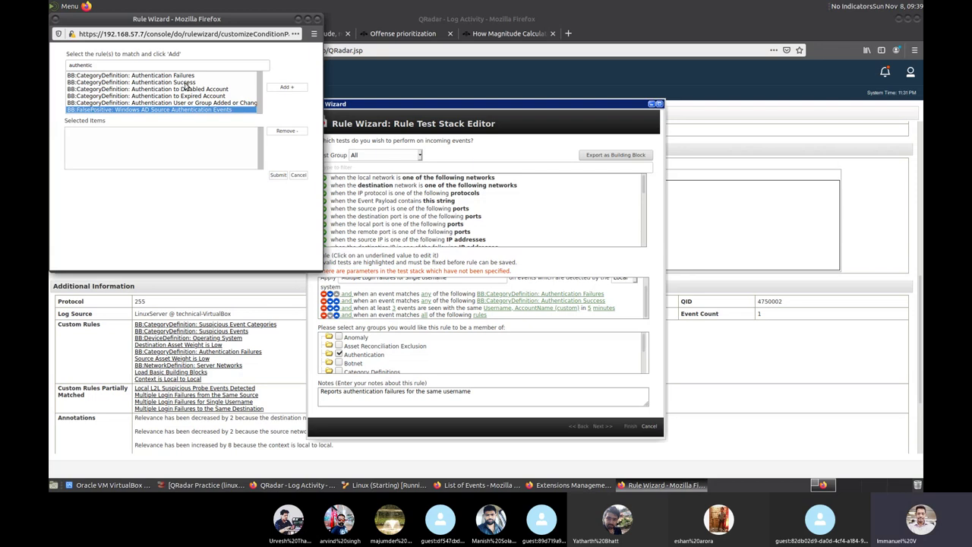
left_click(186, 82)
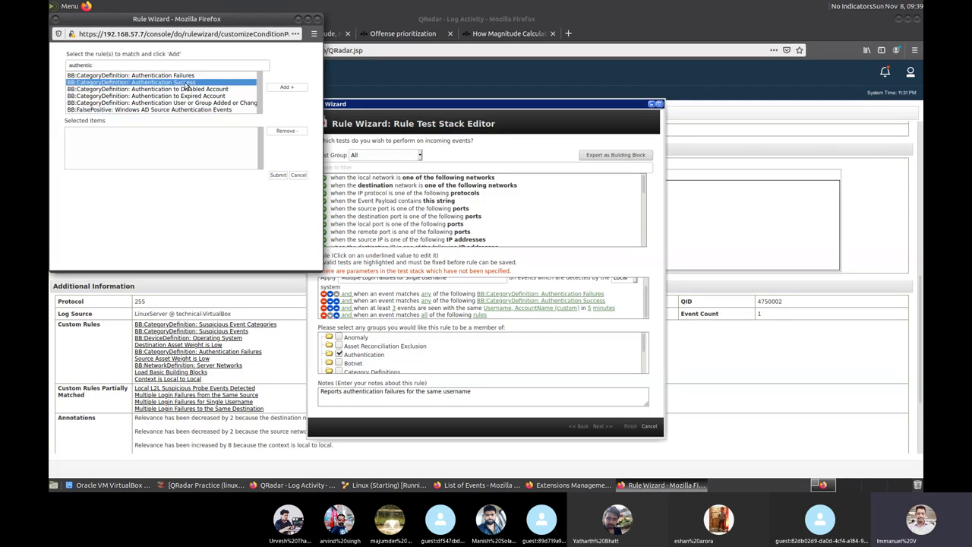
left_click(279, 176)
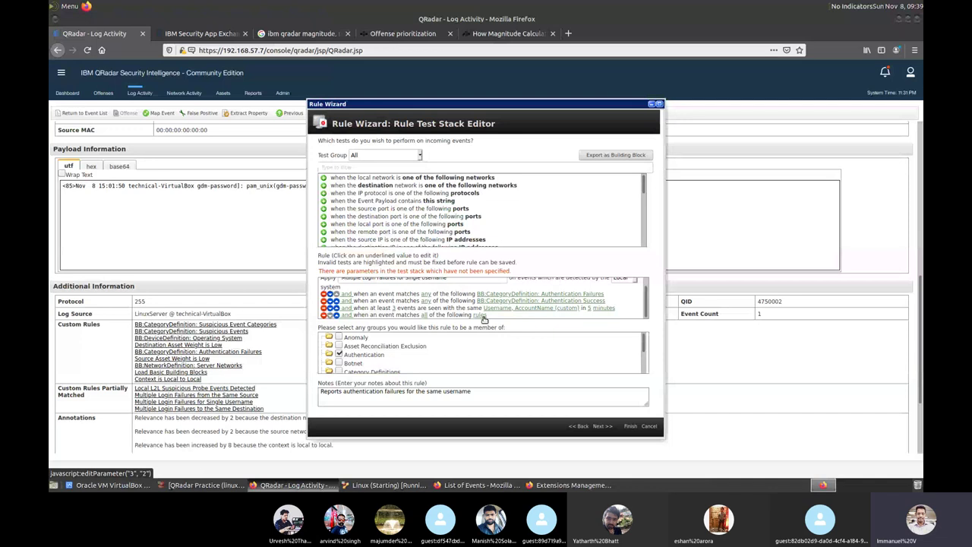
Reopen the rule picker for the 'all of the following rules' test
scroll(483, 317, "up", 1)
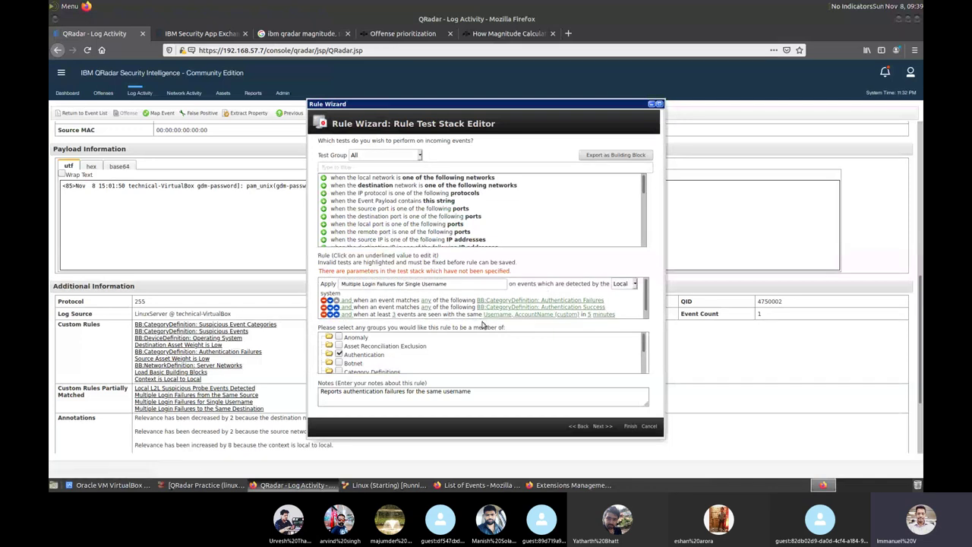
scroll(480, 317, "down", 1)
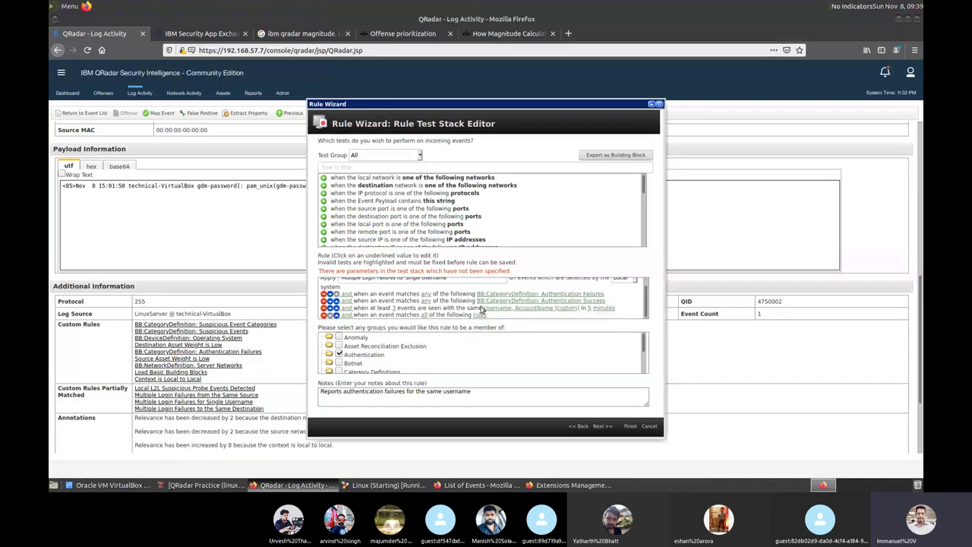
left_click(479, 316)
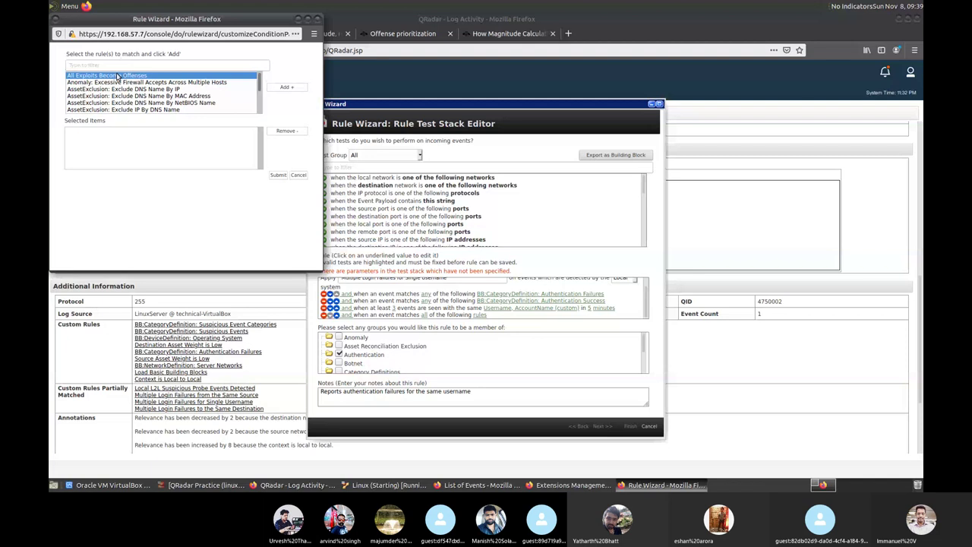
Filter by 'authentica' and add Authentication Success, Authentication Failures and Authentication to Disabled Account
left_click(120, 66)
type("authent")
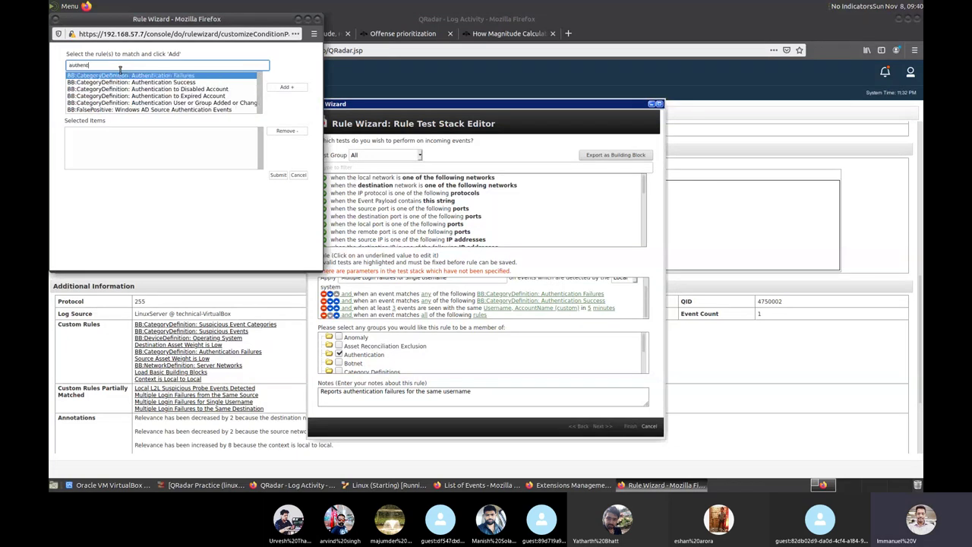
type("ica")
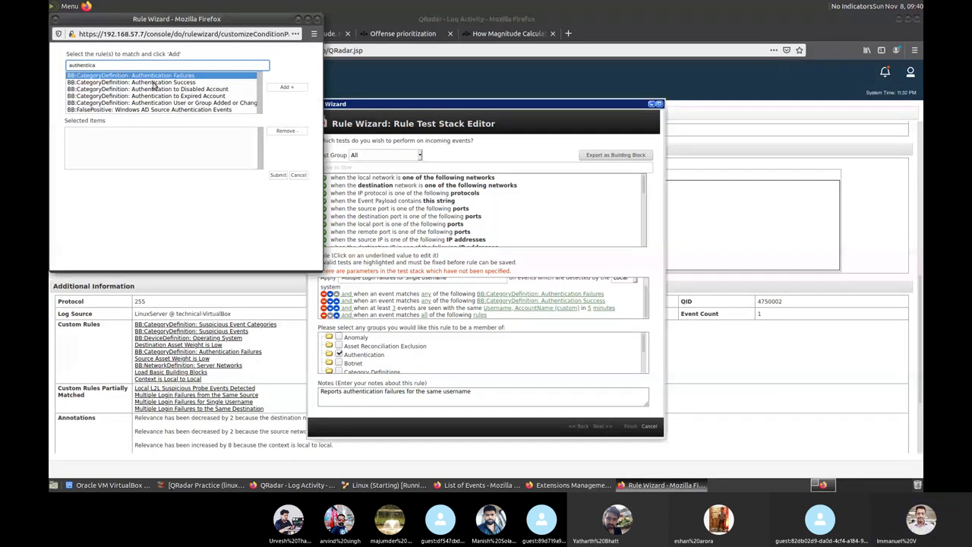
left_click(154, 82)
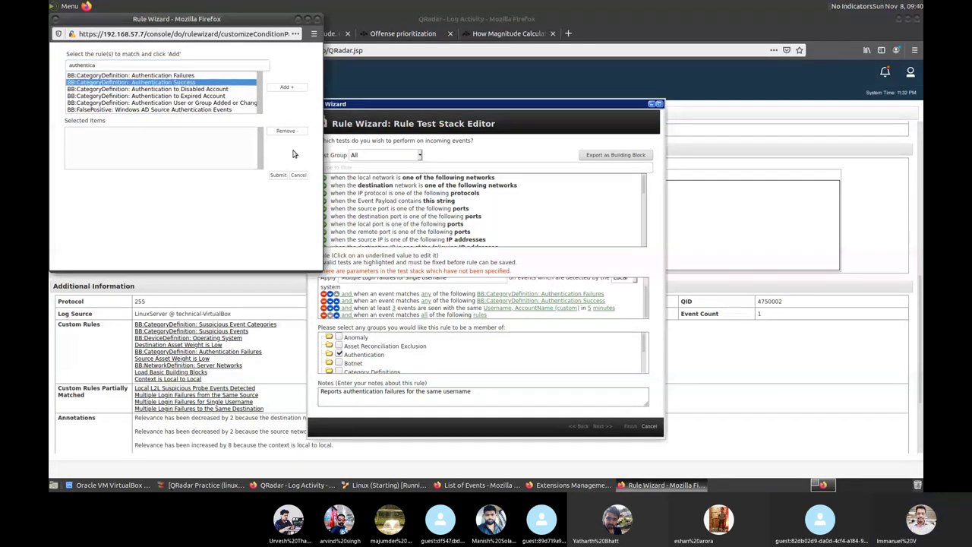
left_click(286, 86)
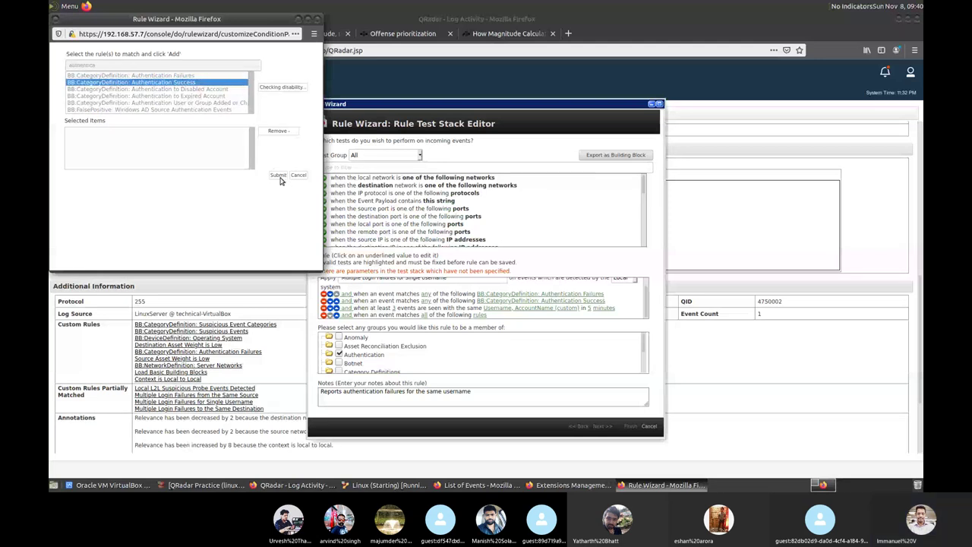
left_click(156, 77)
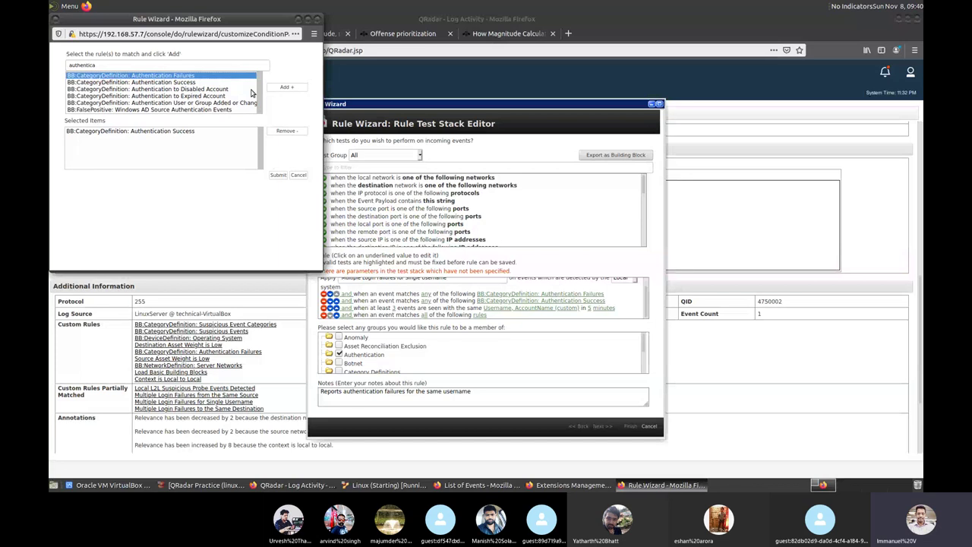
left_click(282, 89)
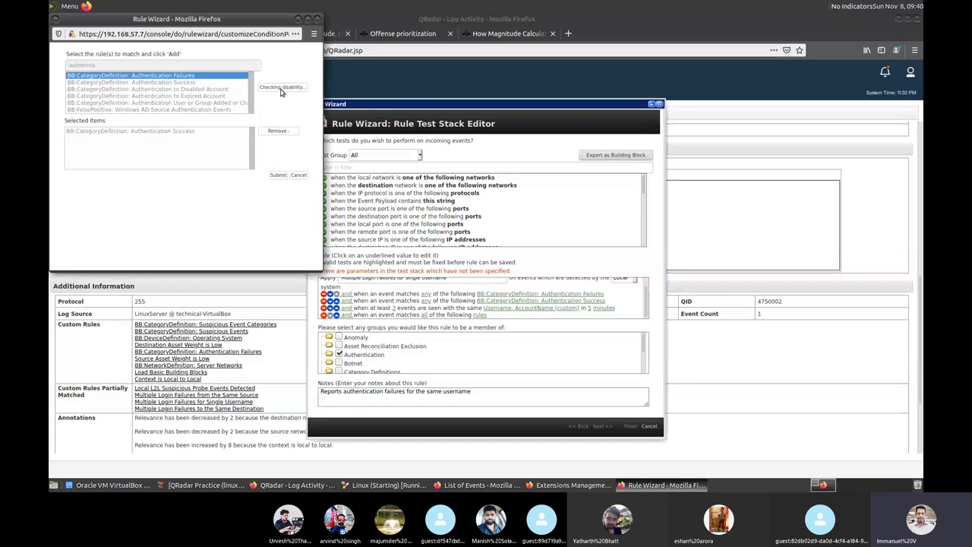
left_click(212, 90)
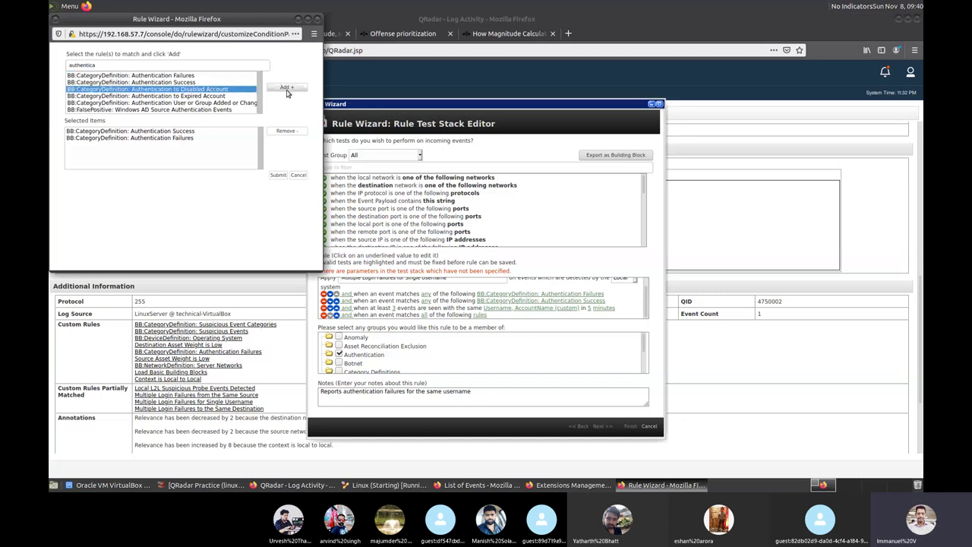
left_click(287, 90)
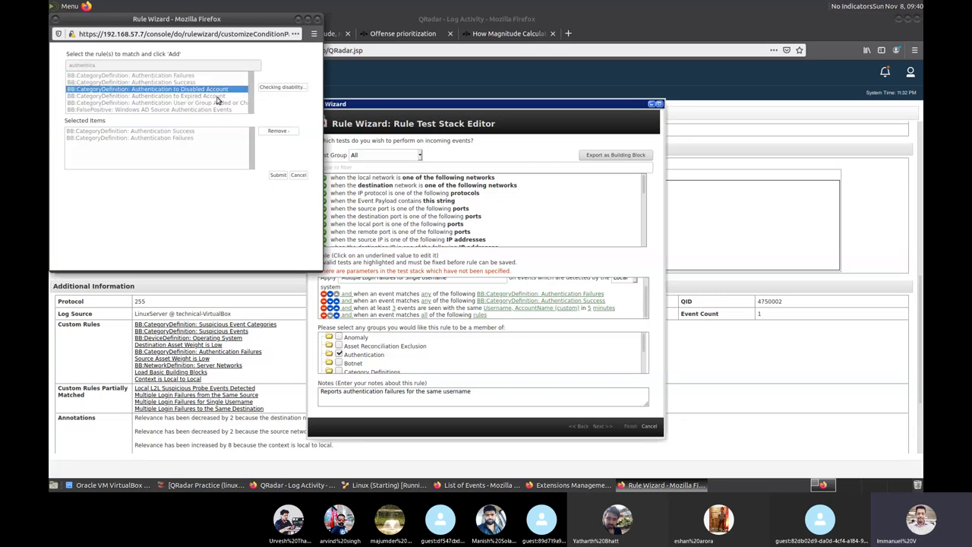
Add the Expired Account, user-or-group-changed and Windows AD Source Authentication blocks, then submit
left_click(217, 96)
left_click(297, 90)
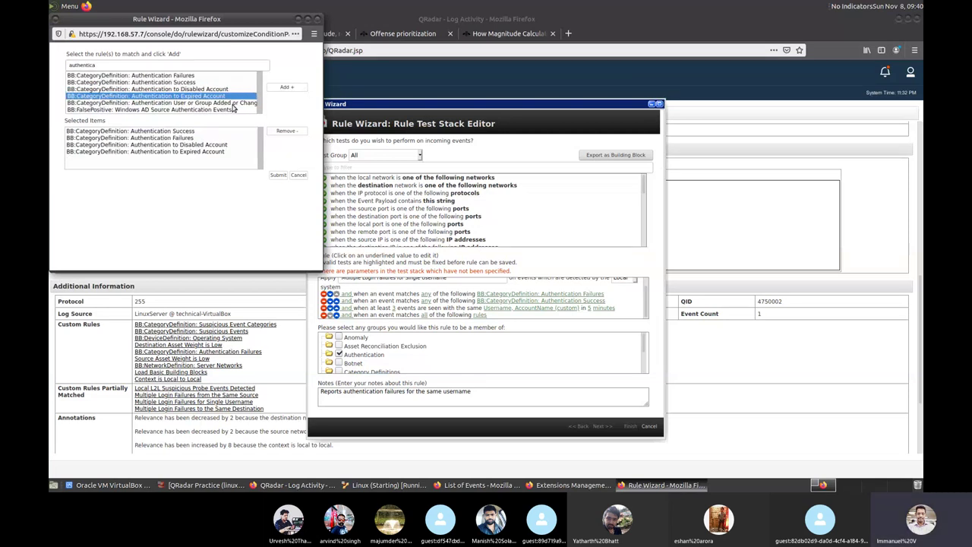
left_click(233, 103)
left_click(285, 88)
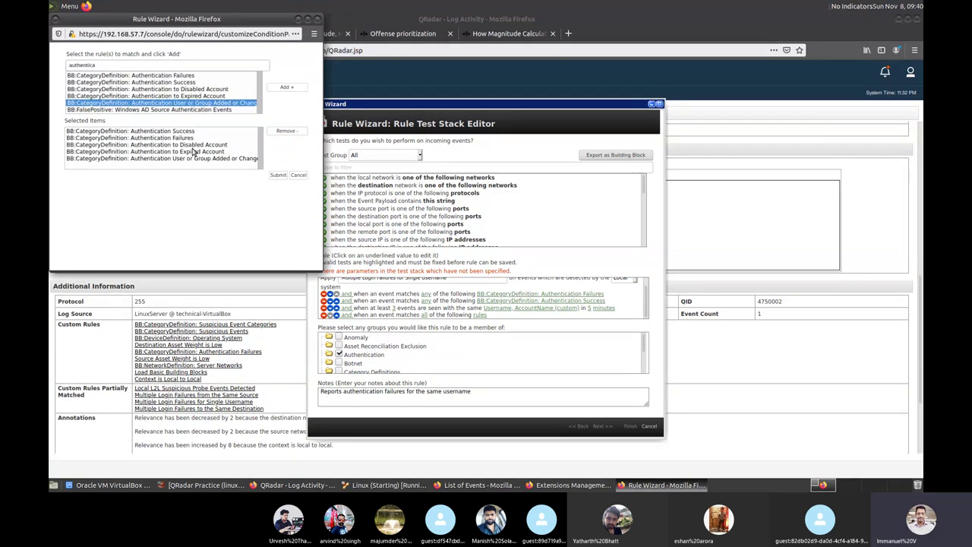
left_click(209, 111)
left_click(288, 88)
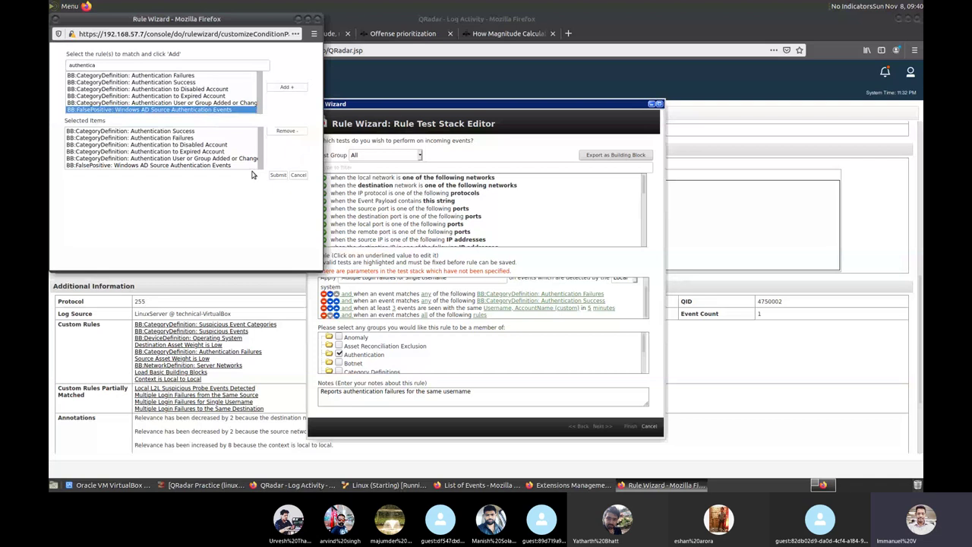
left_click(278, 176)
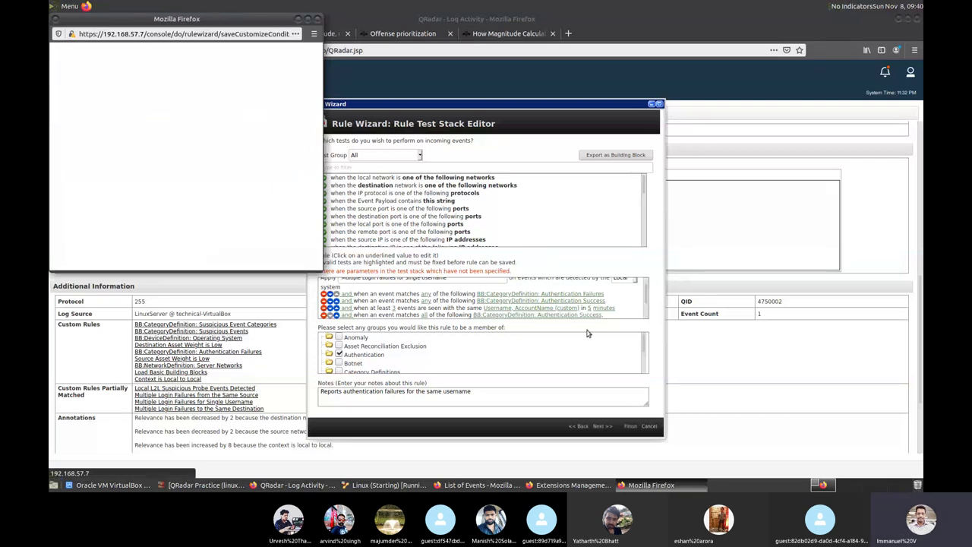
Change the repeat test's minimum event count from 3 to 4
scroll(589, 306, "down", 2)
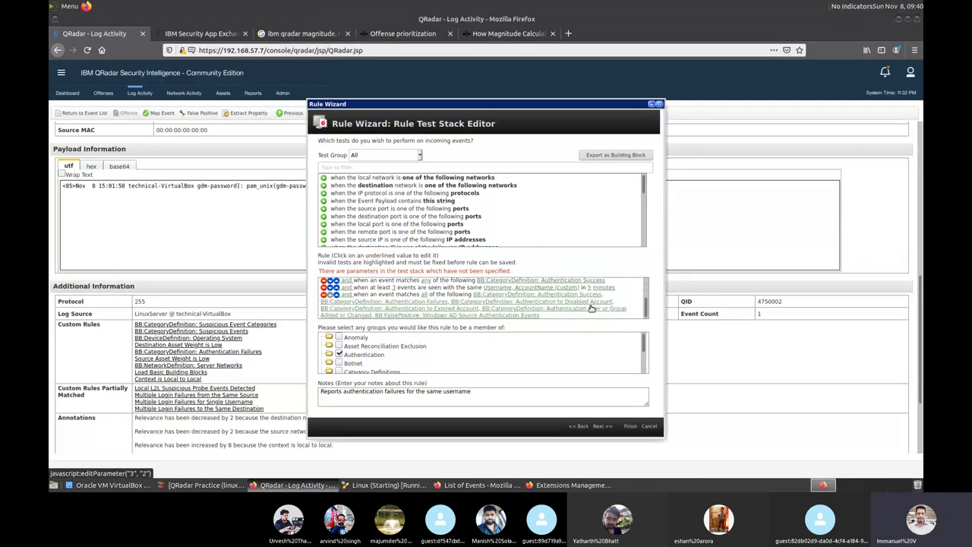
scroll(591, 307, "up", 2)
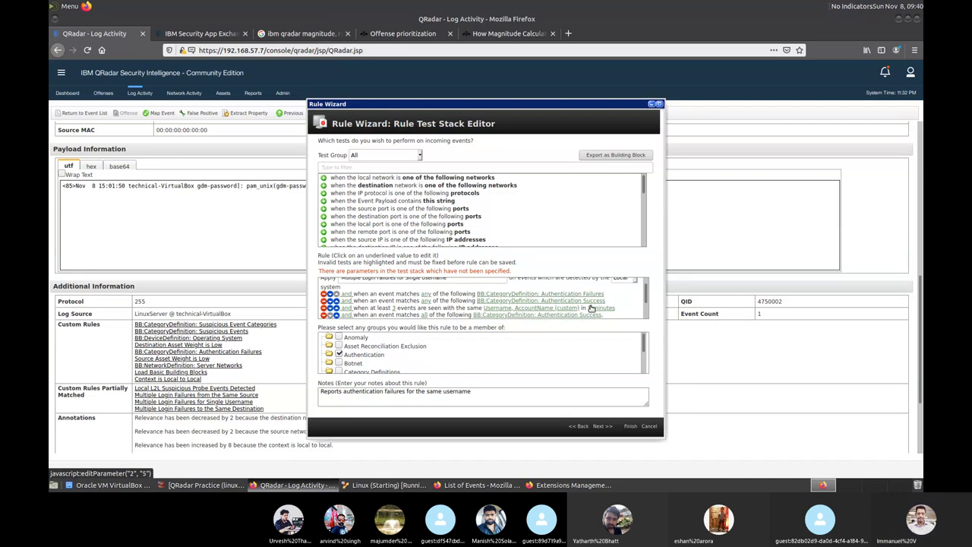
left_click(394, 308)
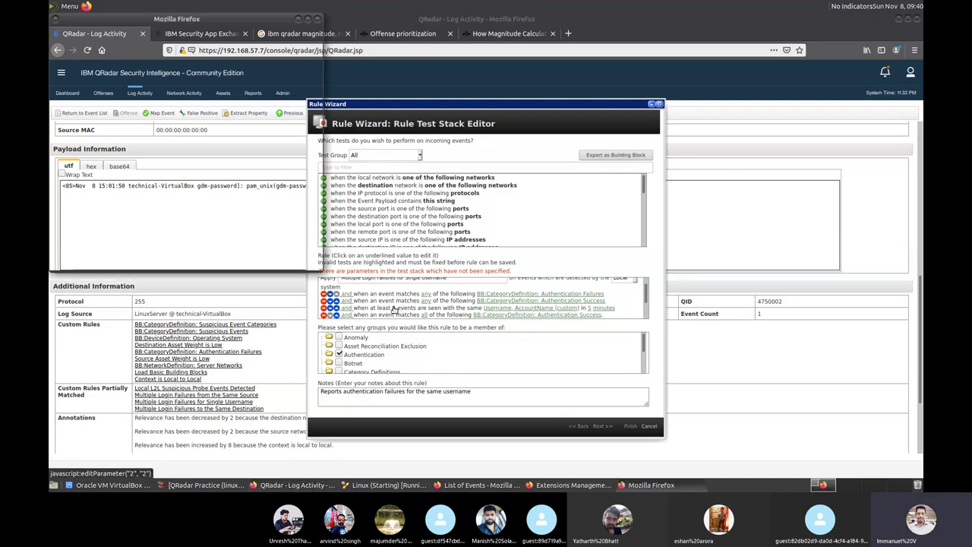
key("BackSpace")
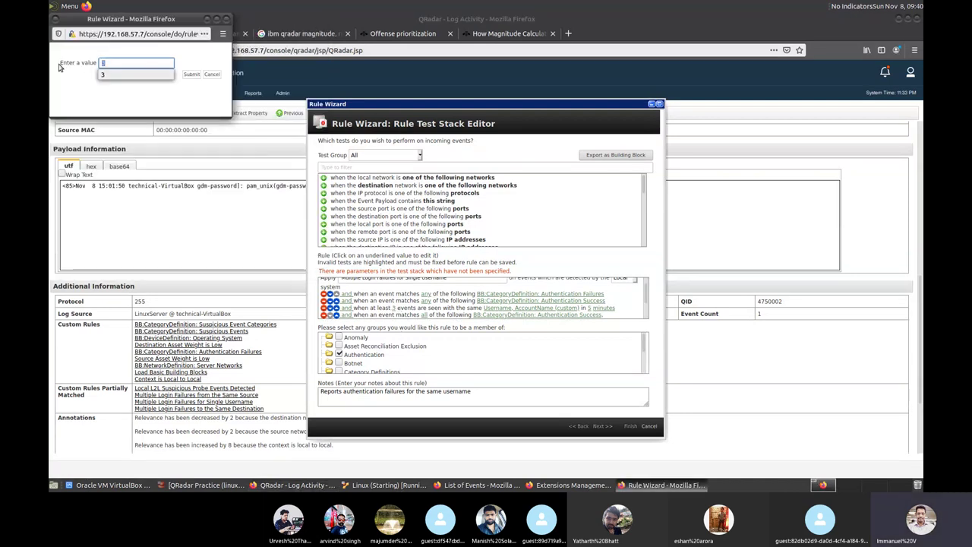
type("4")
left_click(191, 75)
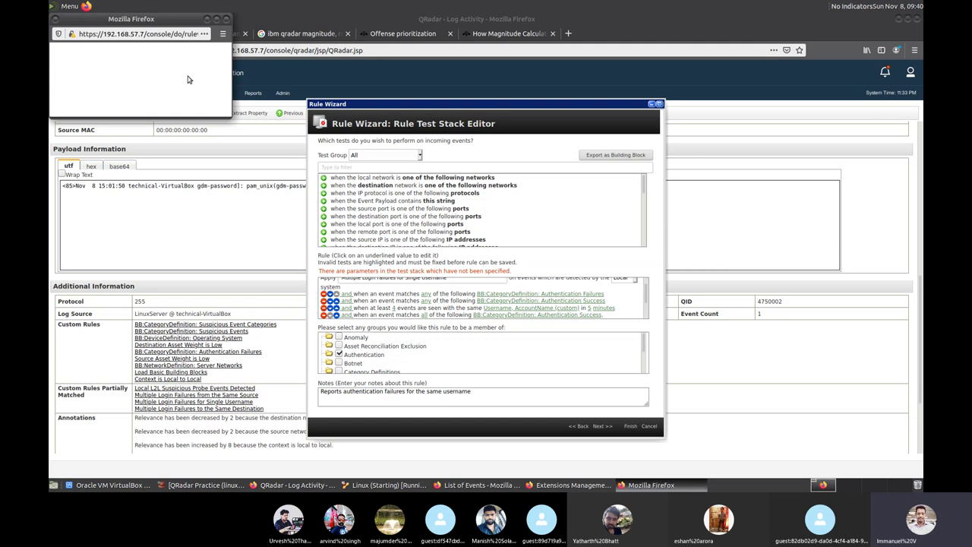
On Rule Response, enable the severity, credibility and relevance actions, keeping 'Set to' mode
scroll(562, 357, "down", 1)
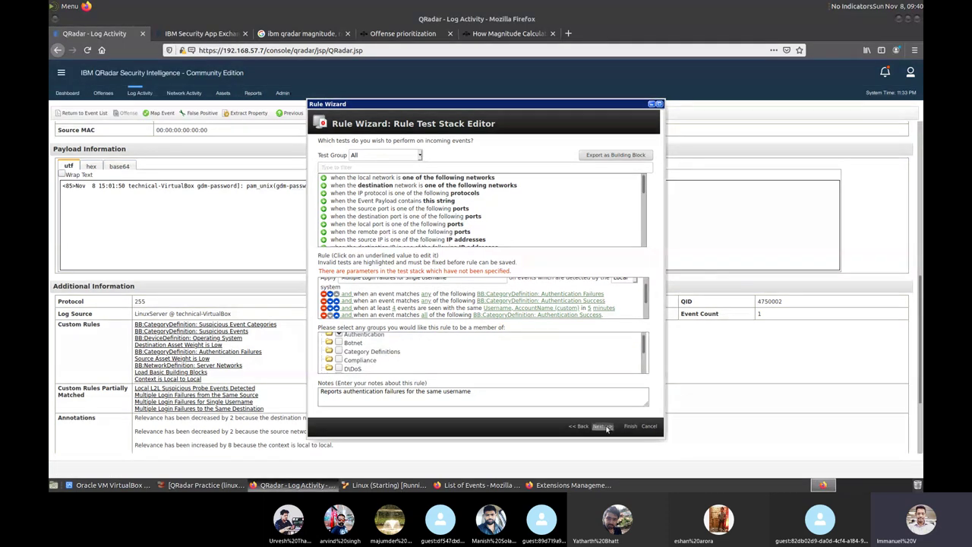
left_click(606, 430)
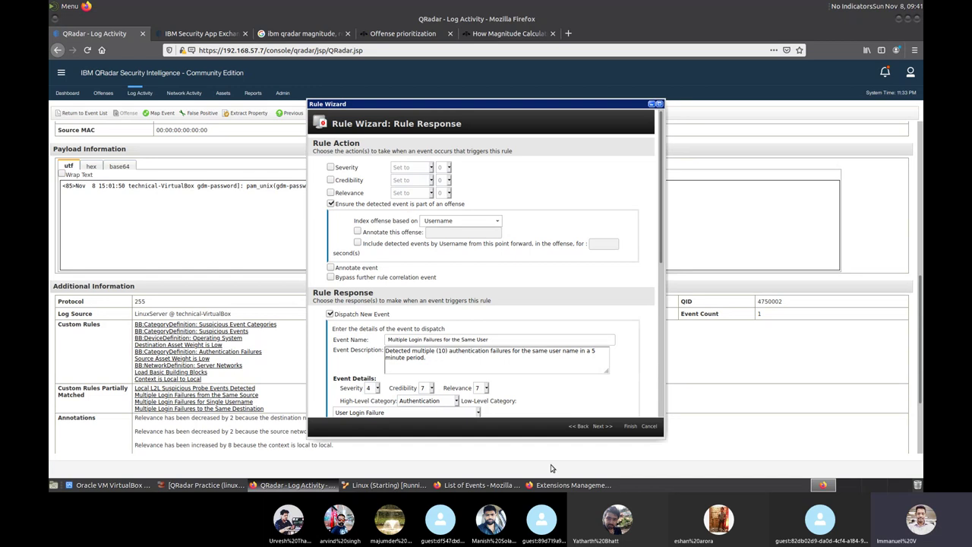
left_click(330, 193)
left_click(331, 180)
left_click(330, 167)
left_click(430, 168)
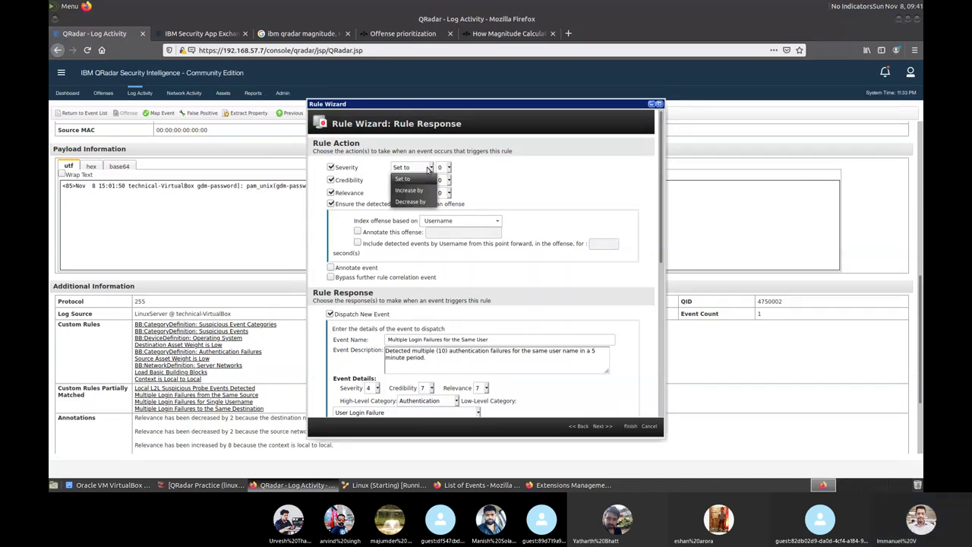
left_click(430, 168)
left_click(448, 168)
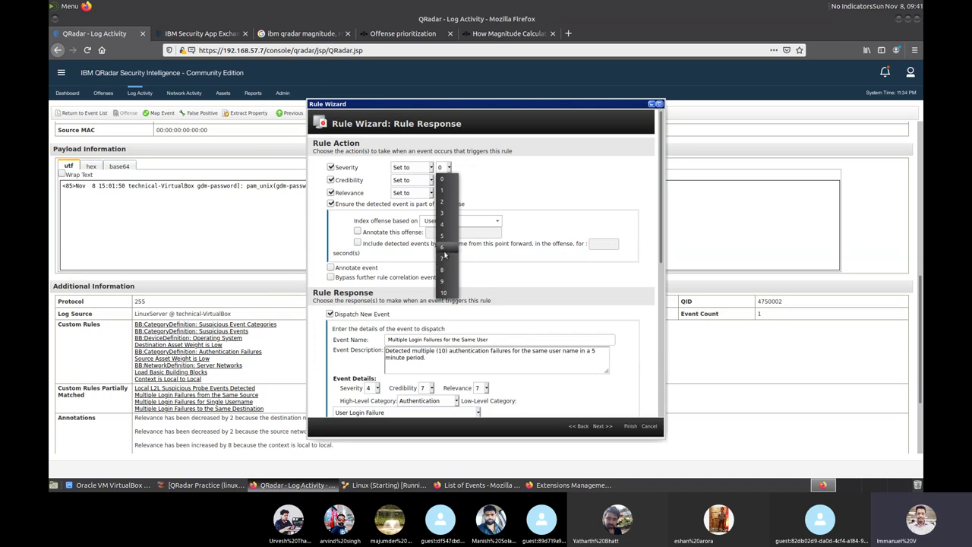
Set severity to 7, relevance to 6 and credibility to 3
left_click(444, 259)
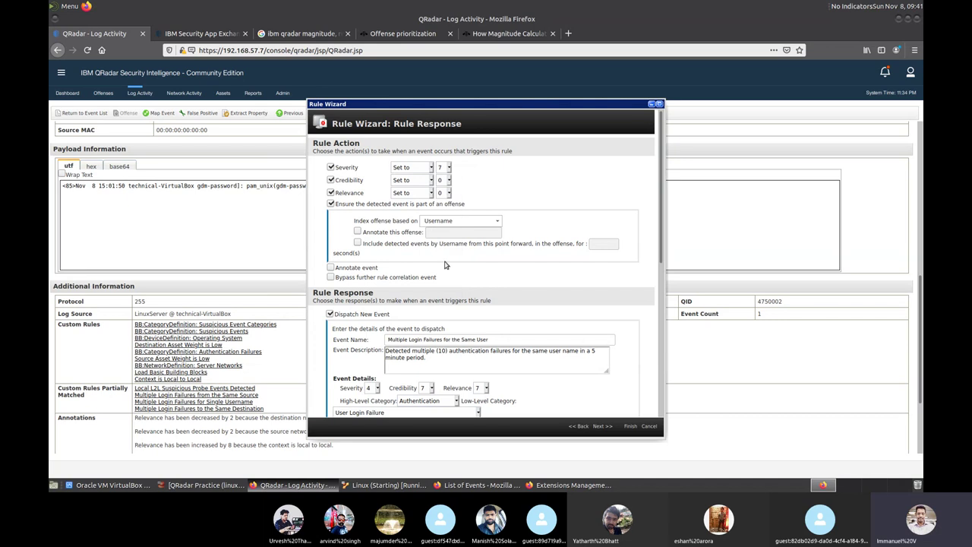
left_click(442, 182)
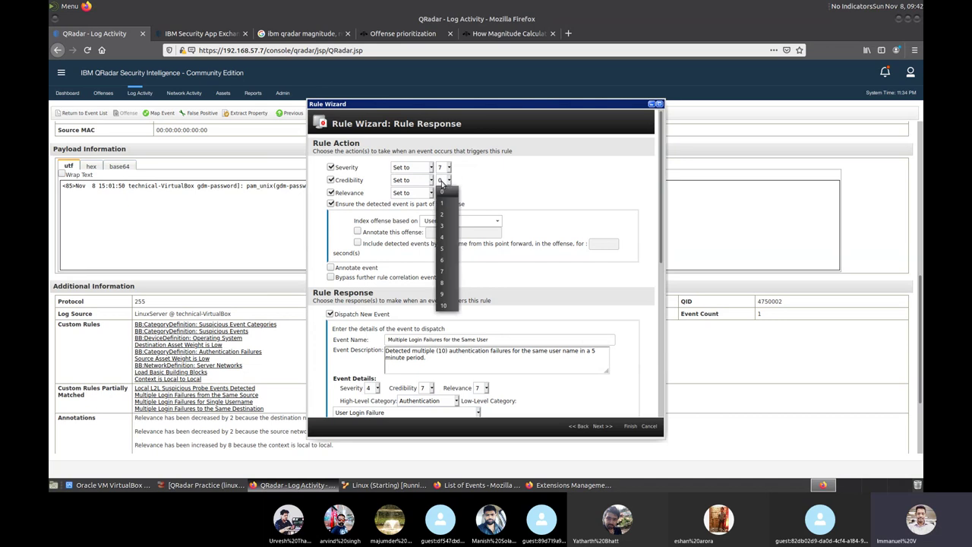
left_click(471, 185)
left_click(441, 196)
left_click(446, 275)
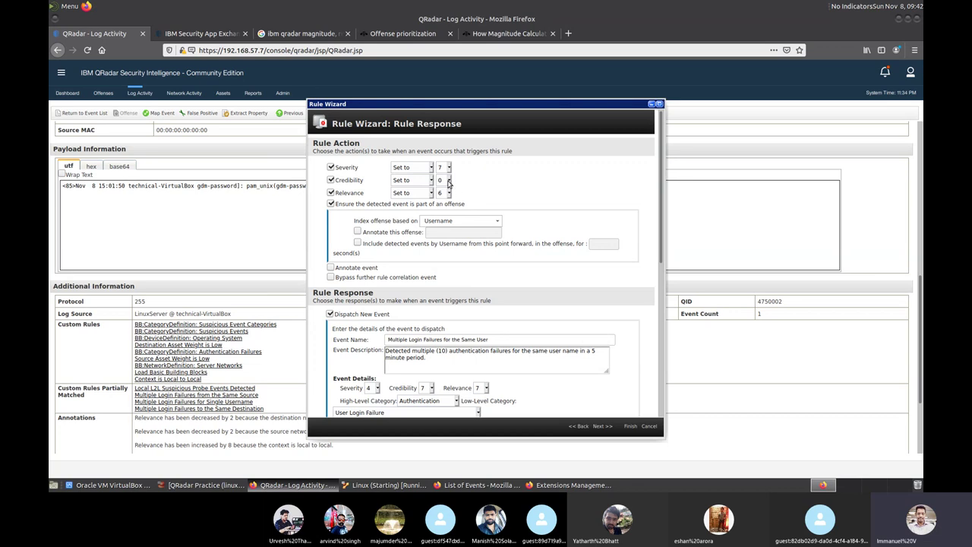
left_click(448, 181)
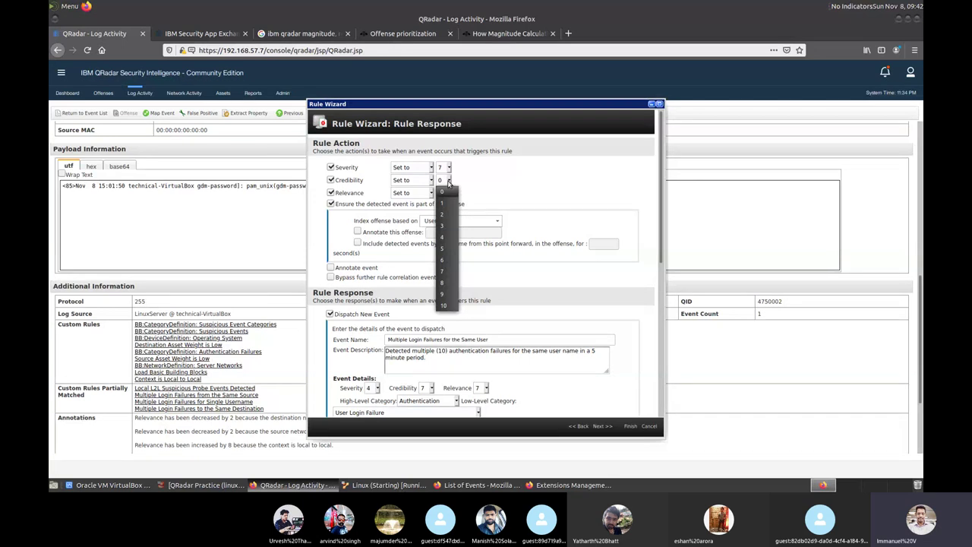
left_click(444, 224)
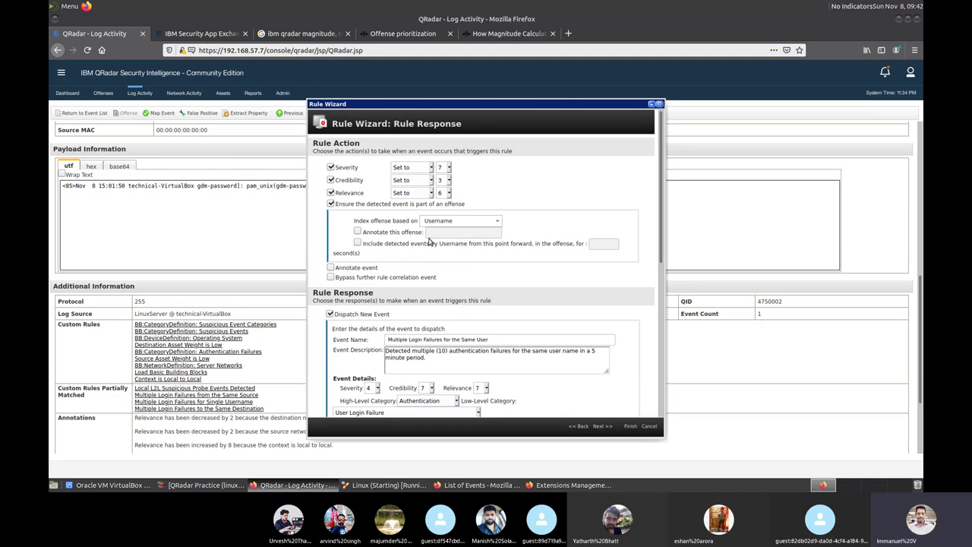
left_click(492, 221)
Toggle 'Annotate this offense' on and back off, then scroll the response options
left_click(357, 232)
left_click(357, 233)
scroll(373, 249, "down", 3)
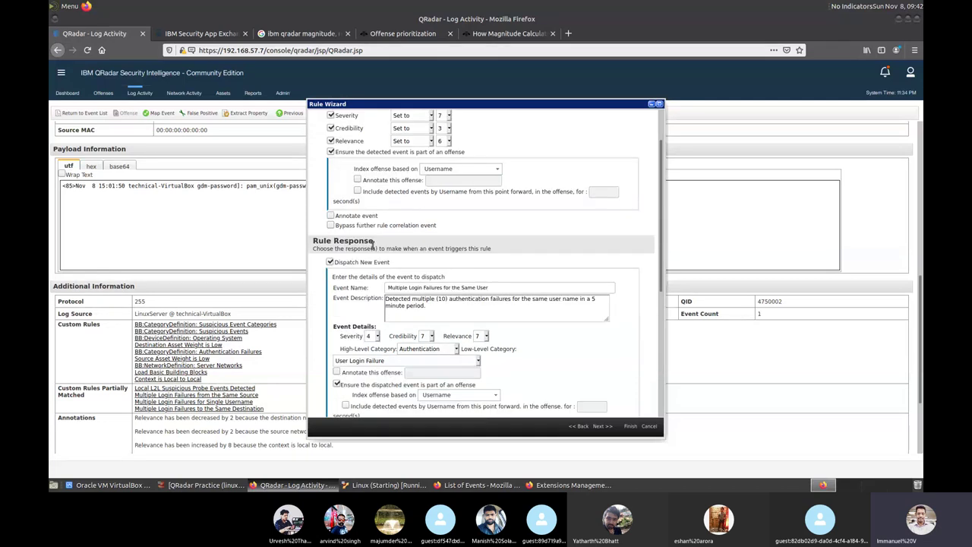
scroll(373, 249, "down", 1)
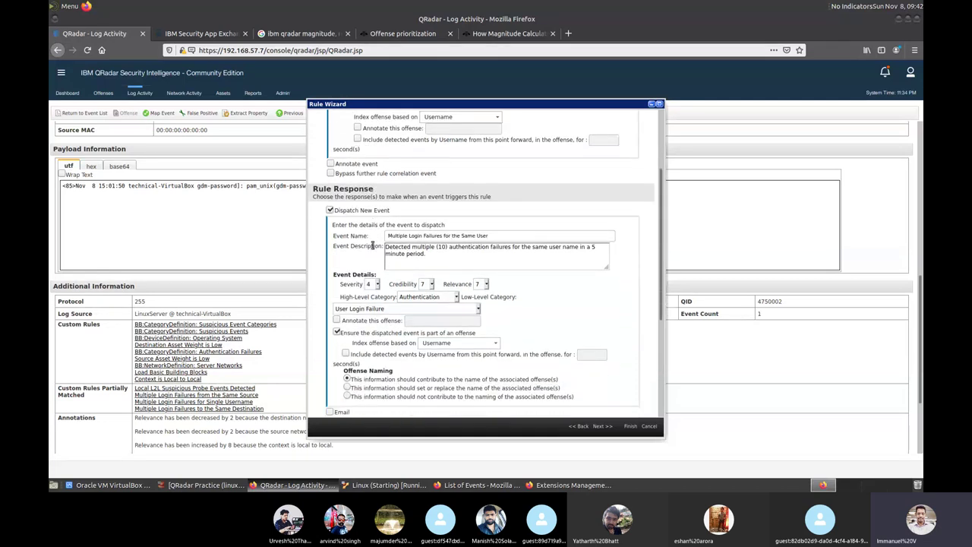
scroll(373, 246, "up", 4)
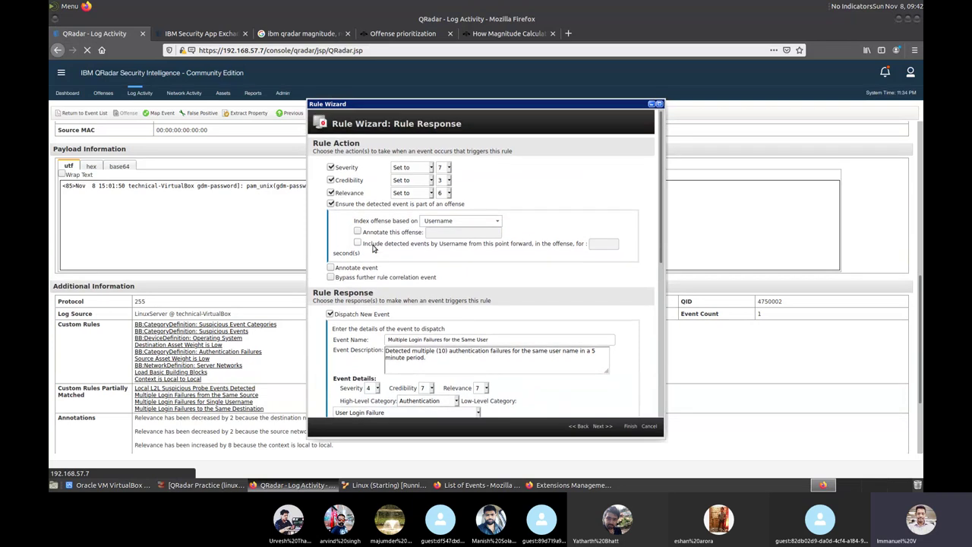
scroll(373, 248, "down", 3)
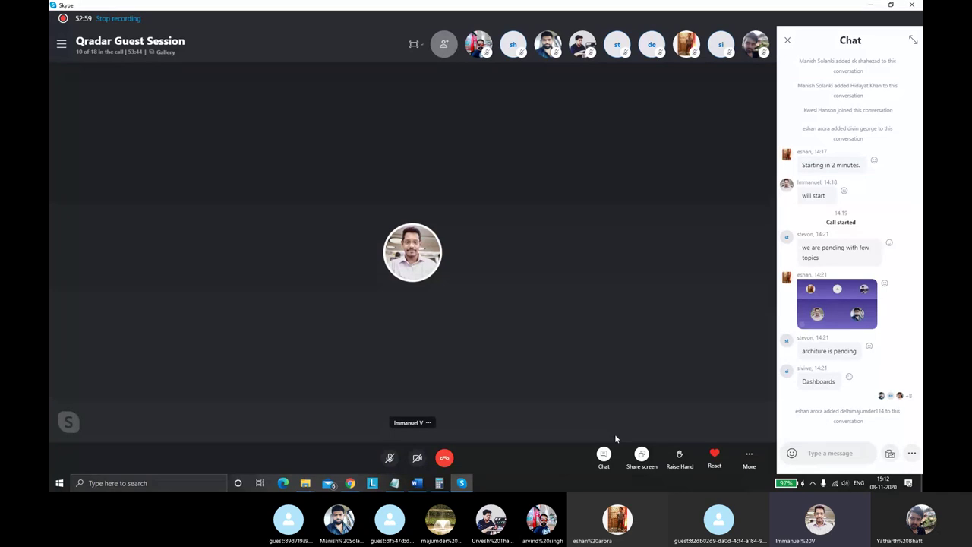
Stop sharing the screen in the Skype call
left_click(642, 454)
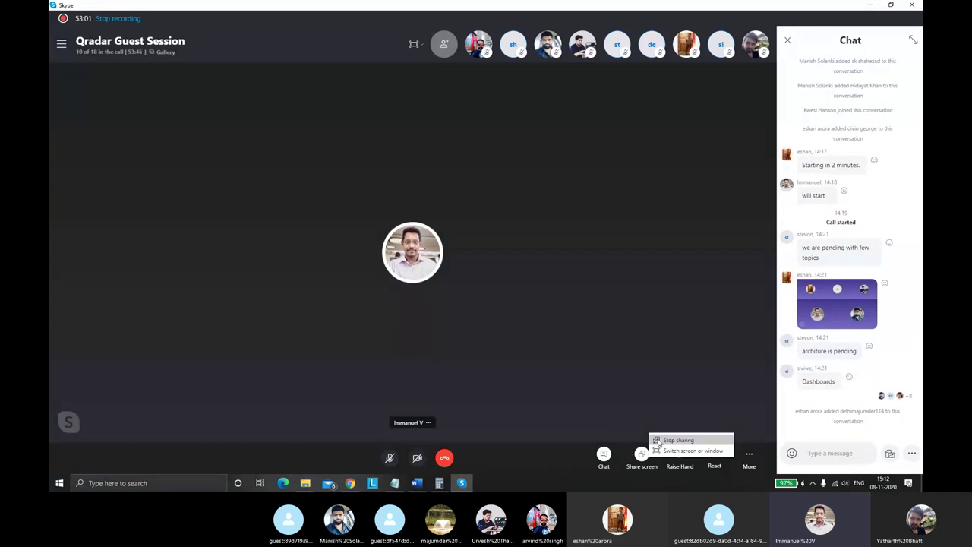
left_click(658, 442)
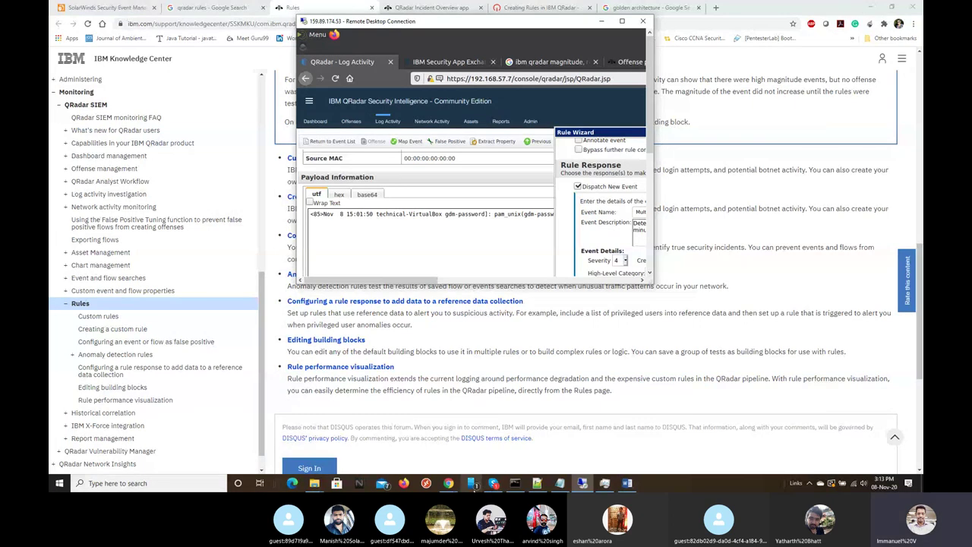
Restore and maximize the Remote Desktop window showing the Rule Response page
left_click(583, 483)
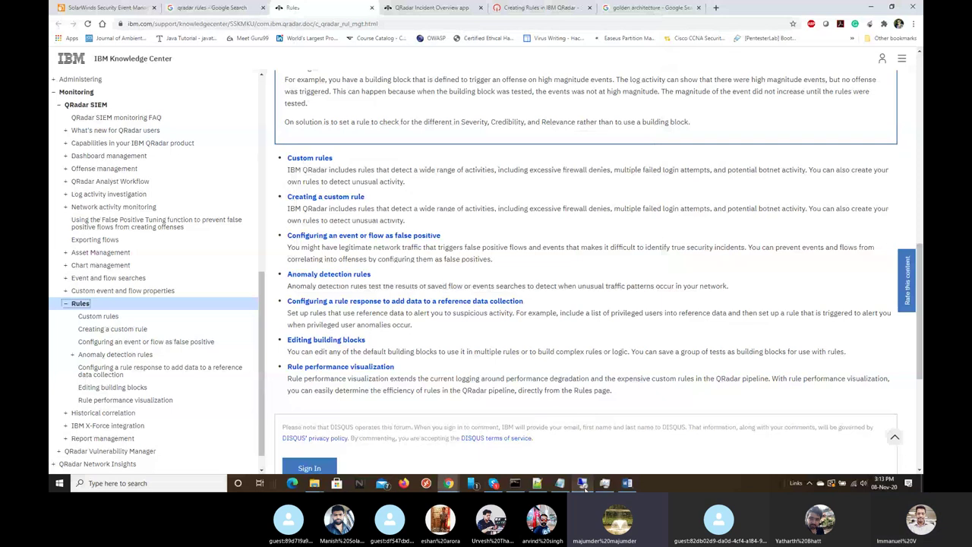
left_click(583, 483)
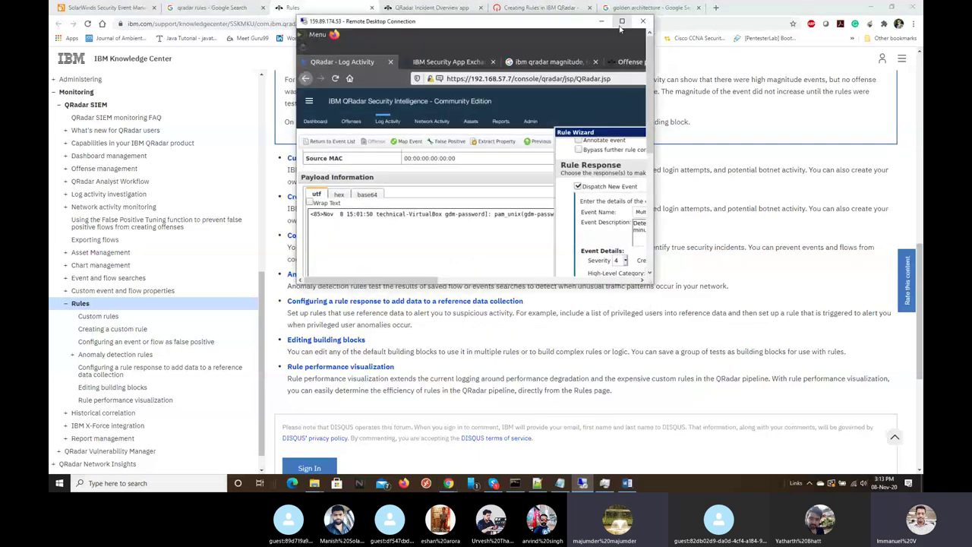
left_click(622, 28)
scroll(418, 220, "up", 5)
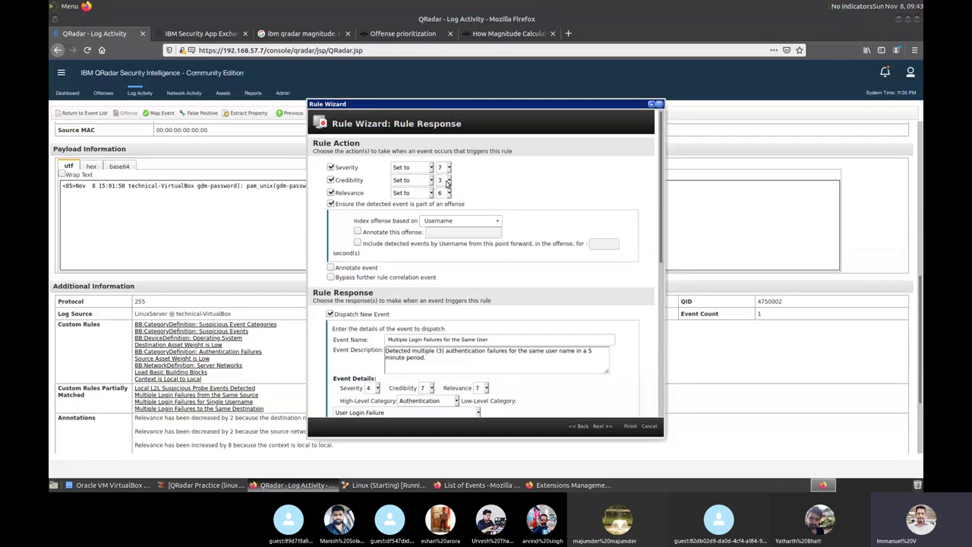
Change the Rule Action's Credibility value to 4
left_click(448, 180)
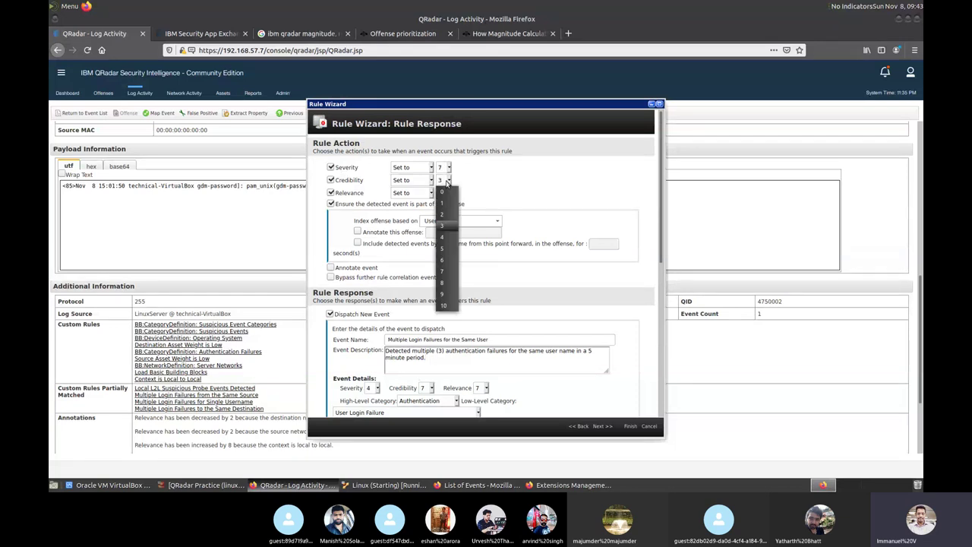
left_click(445, 238)
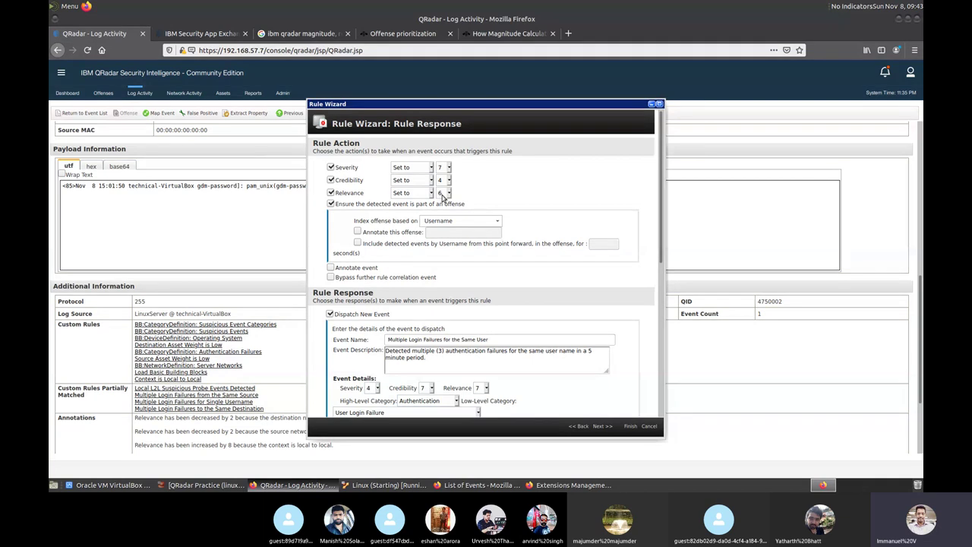
scroll(444, 192, "down", 5)
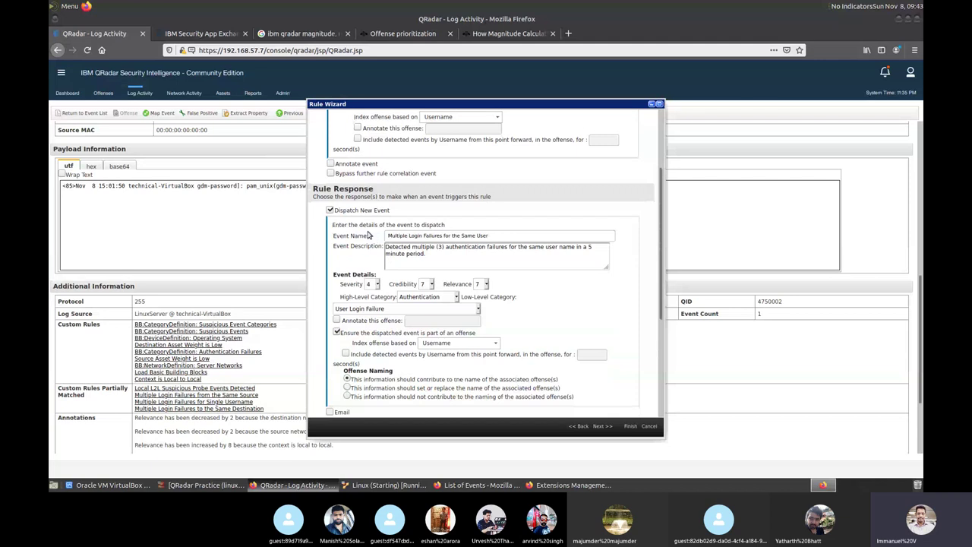
scroll(370, 235, "down", 2)
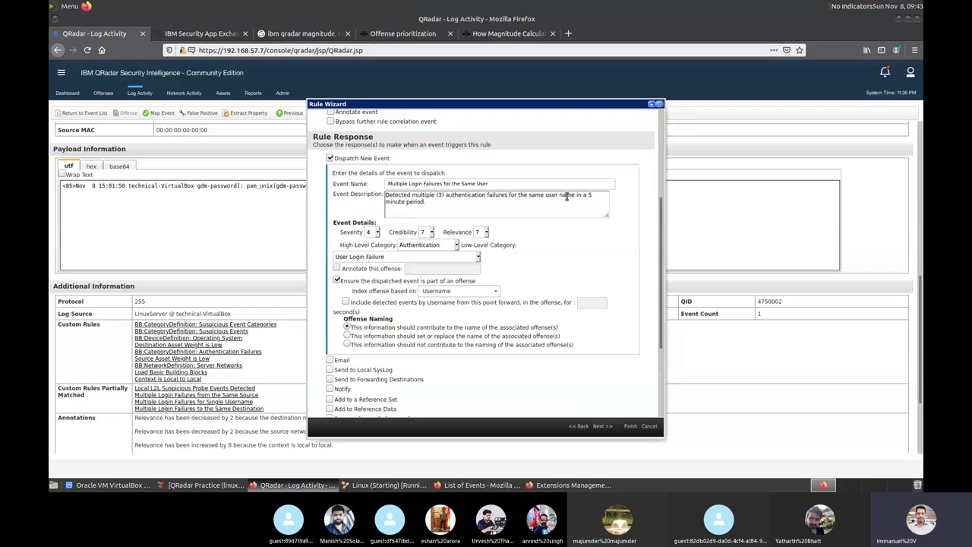
Insert 'and (1) authentication success' after 'failures' in the Event Description
left_click(509, 195)
type("and ")
type("(1)")
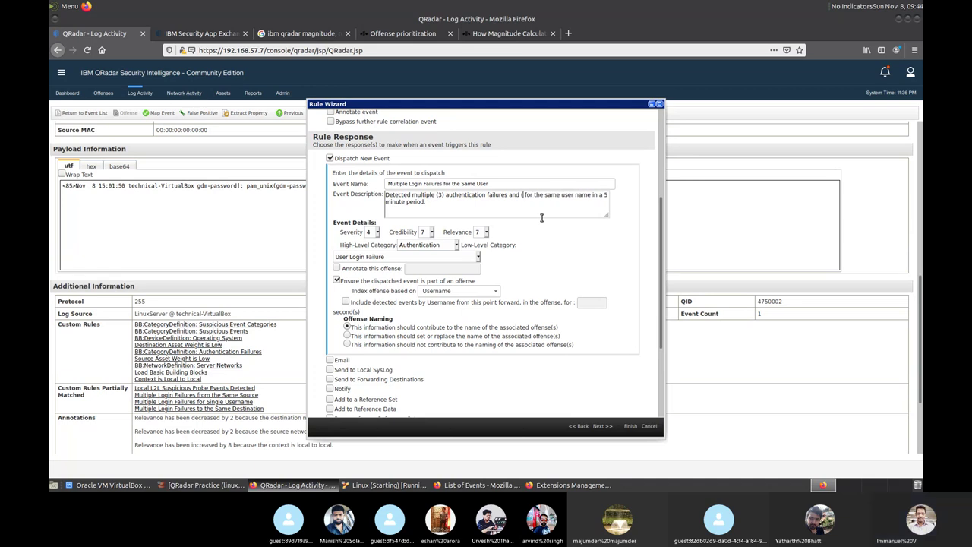
key("Caps_Lock")
type("AUT")
key("BackSpace")
key("BackSpace")
key("BackSpace")
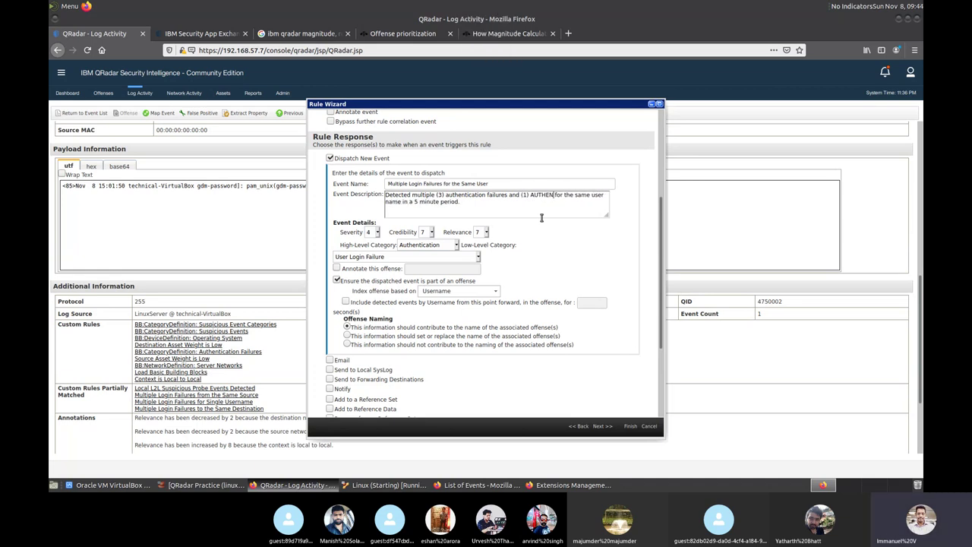
key("Caps_Lock")
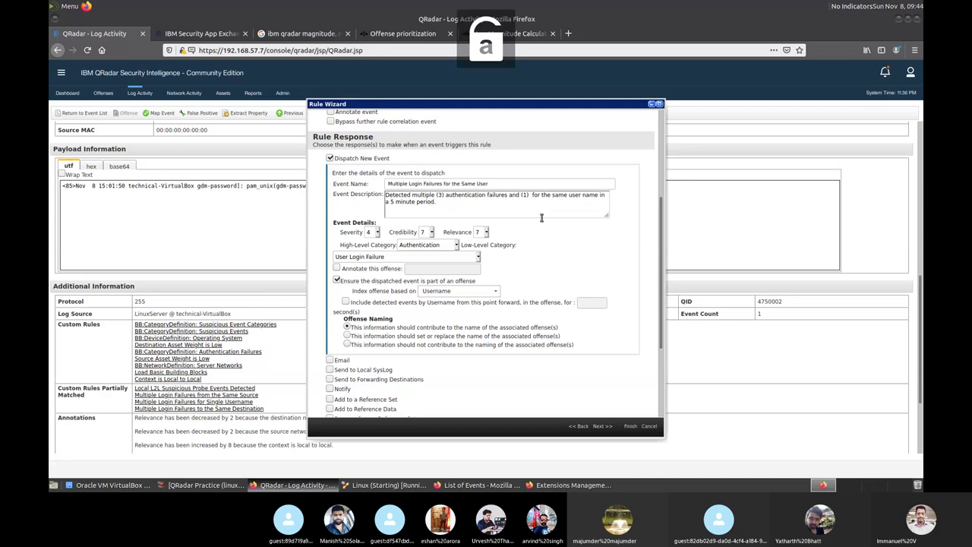
type("authe")
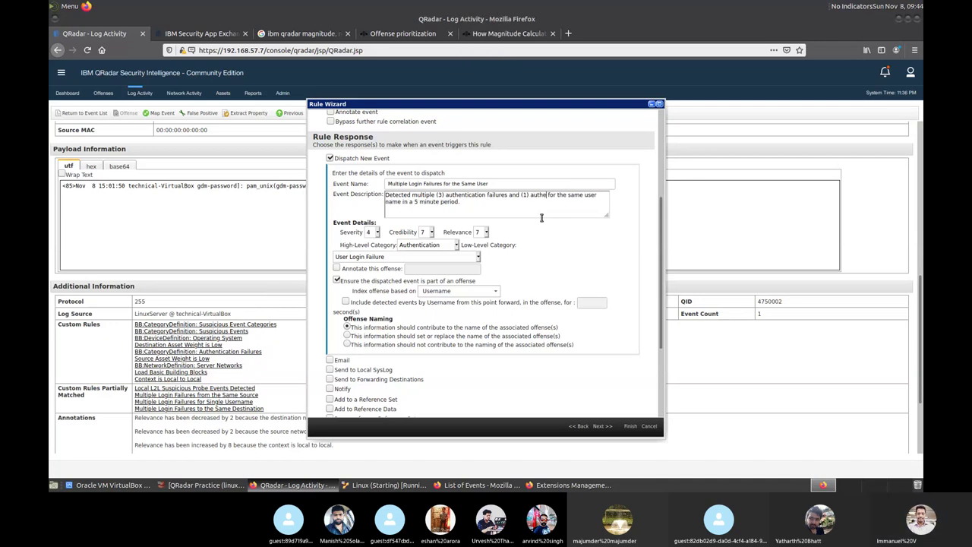
type("ntication success")
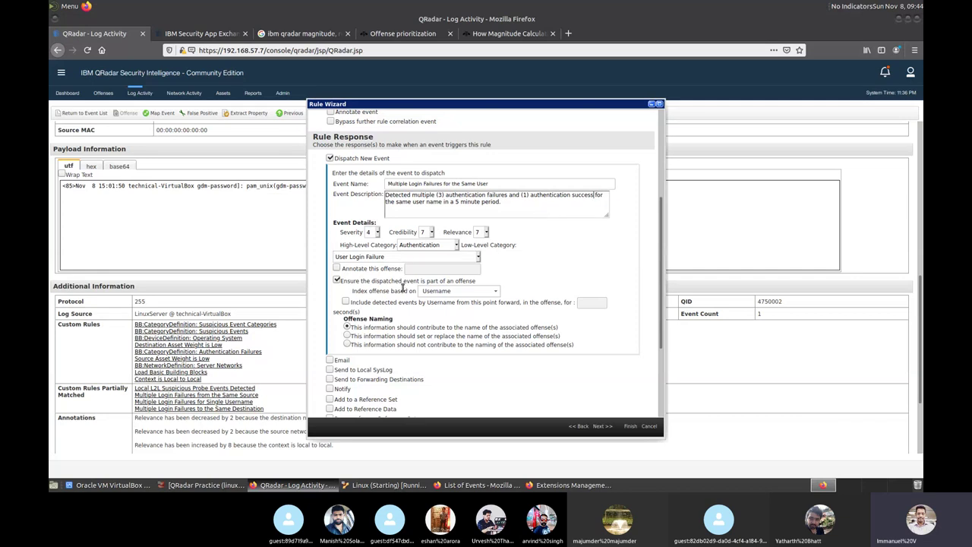
scroll(357, 331, "down", 1)
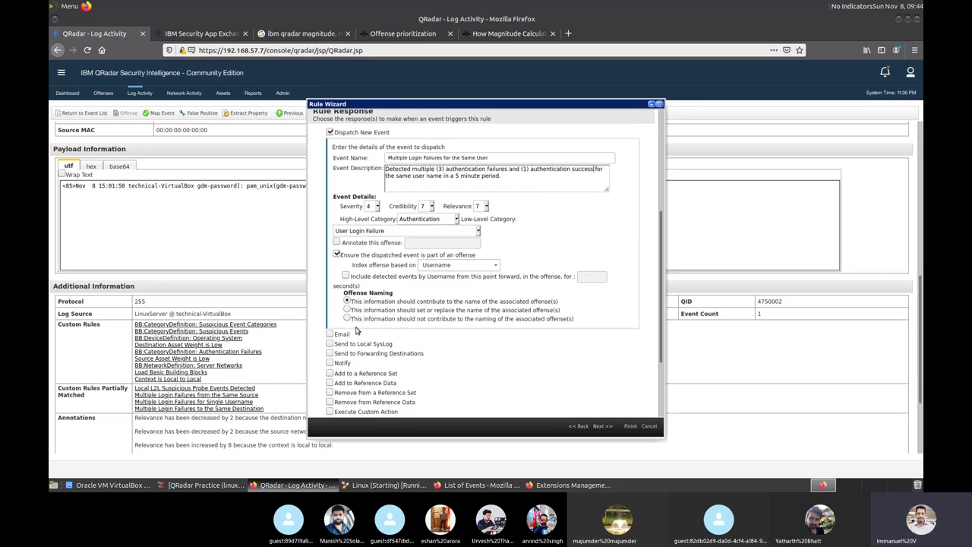
scroll(357, 332, "down", 3)
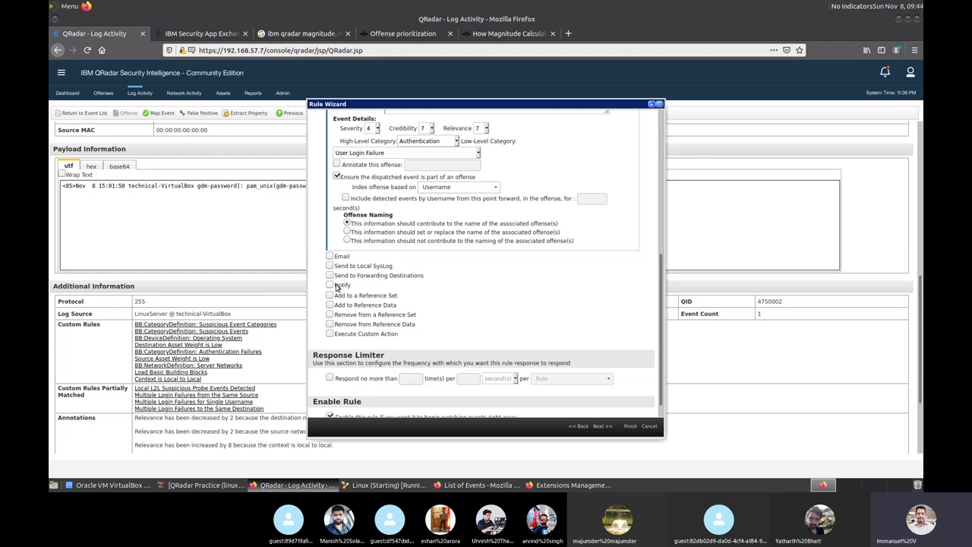
scroll(338, 287, "down", 1)
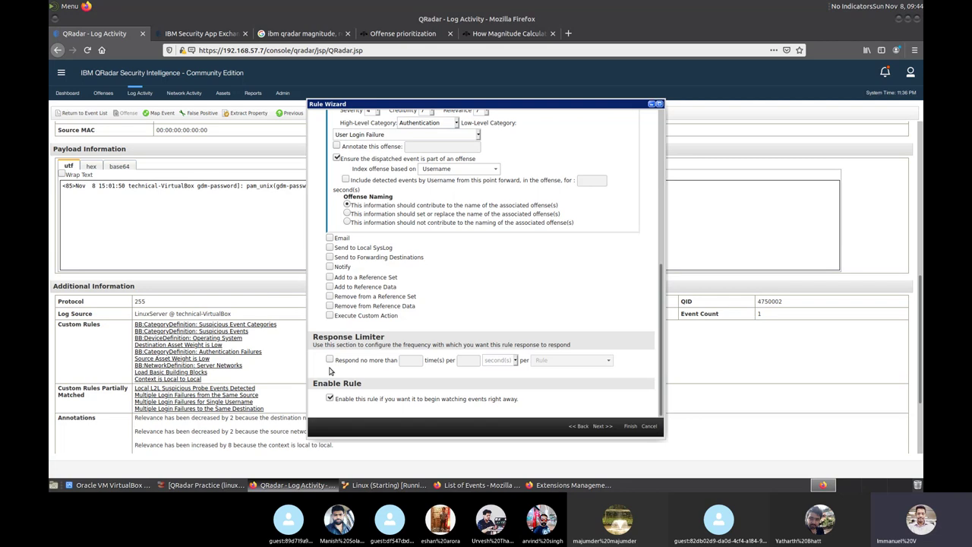
scroll(376, 343, "up", 10)
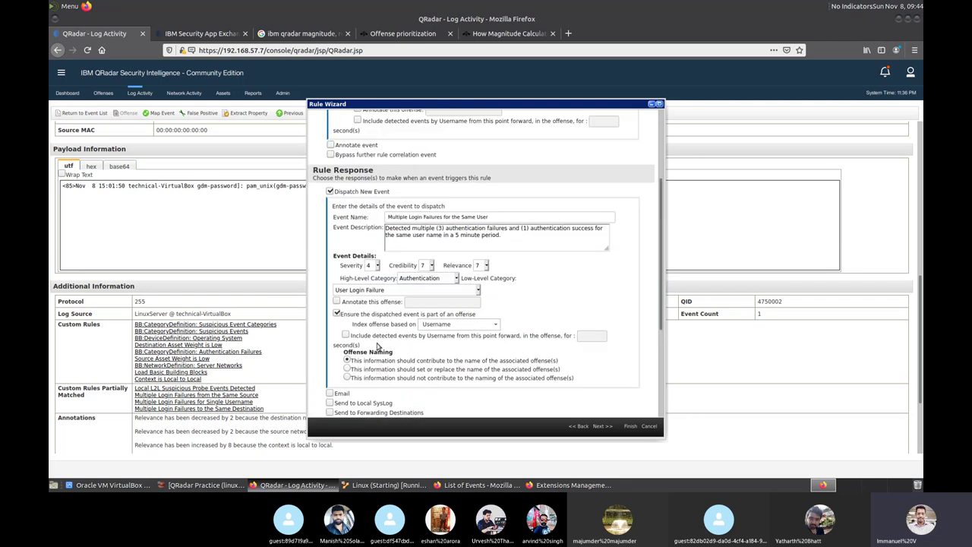
Advance to the Rule Summary and review its tests, actions and dispatched event details
left_click(600, 426)
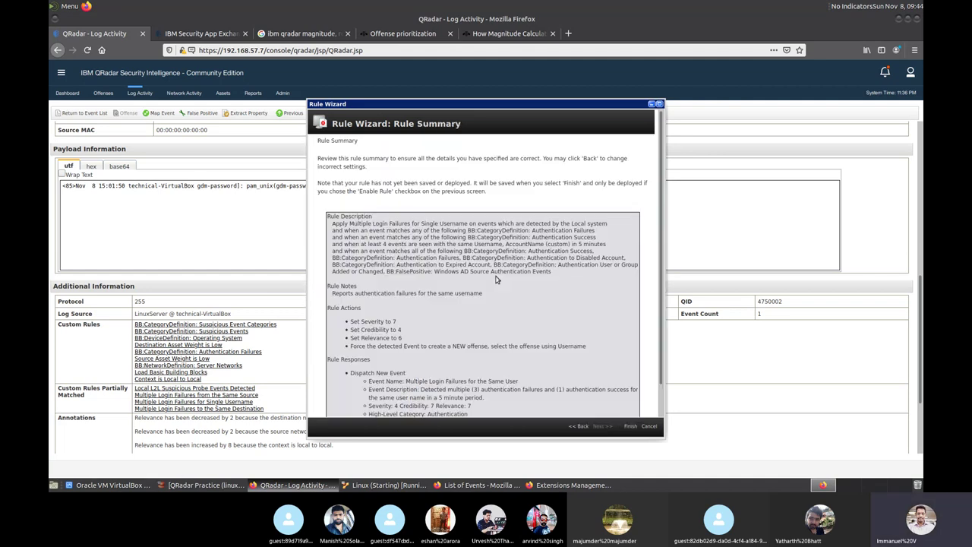
scroll(496, 279, "down", 1)
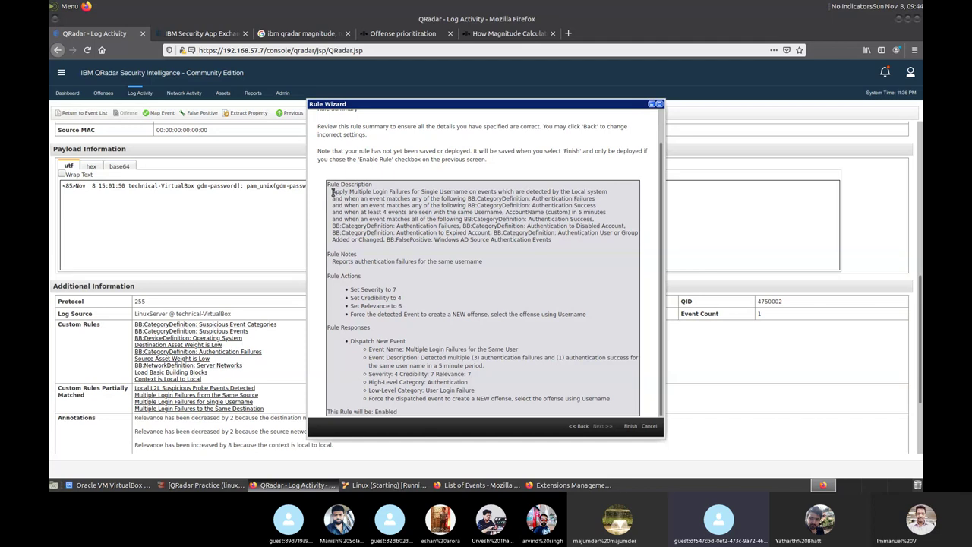
Back on Rule Response, enable the 'Respond no more than' limiter and focus its count field
left_click(579, 427)
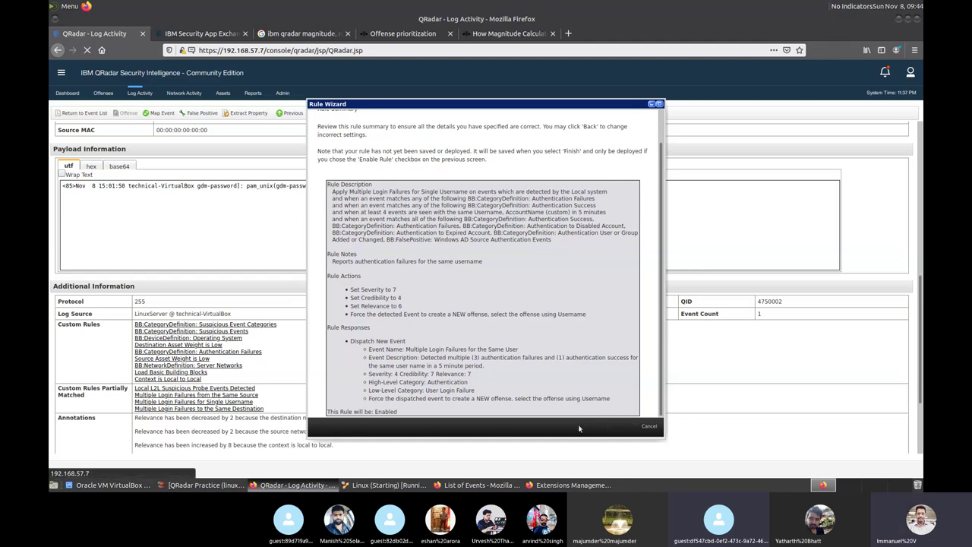
scroll(480, 316, "down", 5)
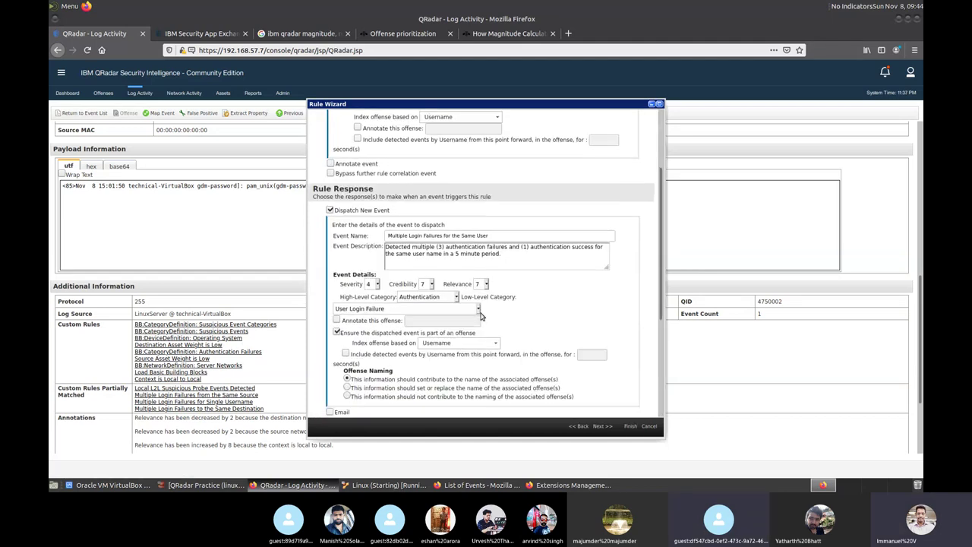
scroll(480, 315, "down", 5)
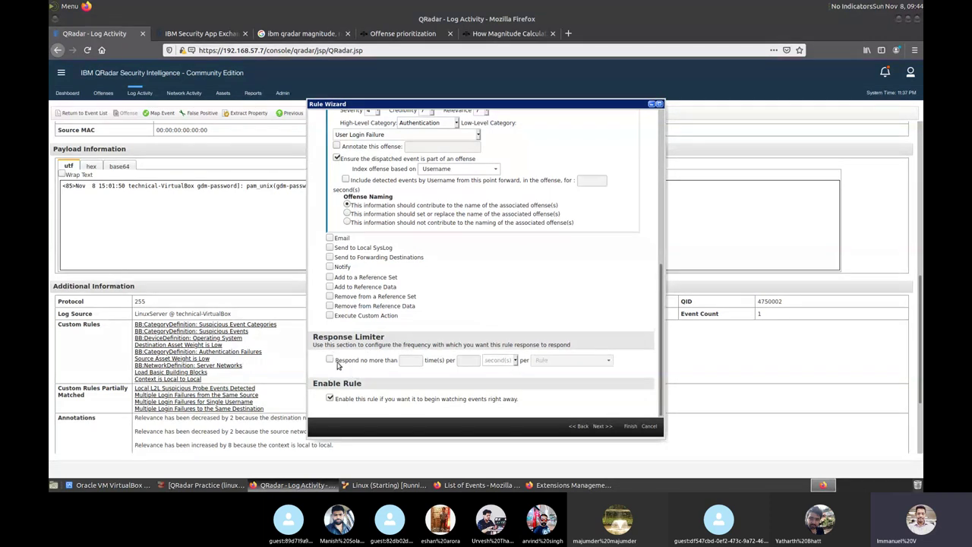
left_click(332, 361)
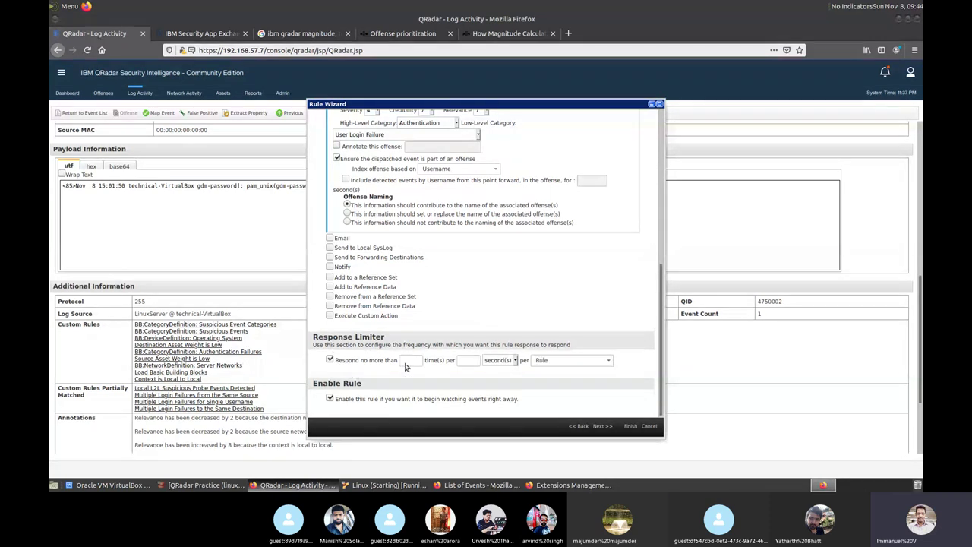
left_click(411, 360)
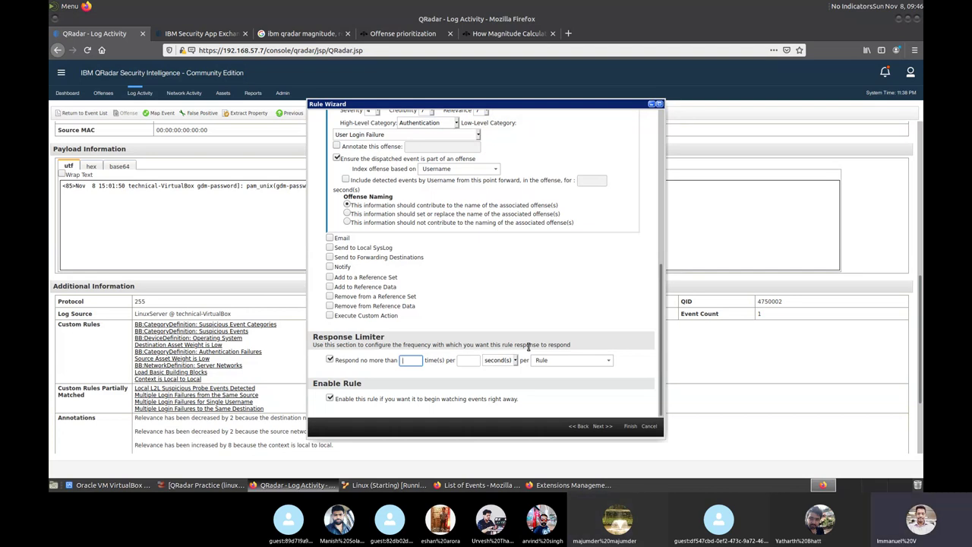
Limit the rule to responding at most 100 times per 60 minutes, per Rule
type("100")
left_click(469, 365)
left_click(491, 361)
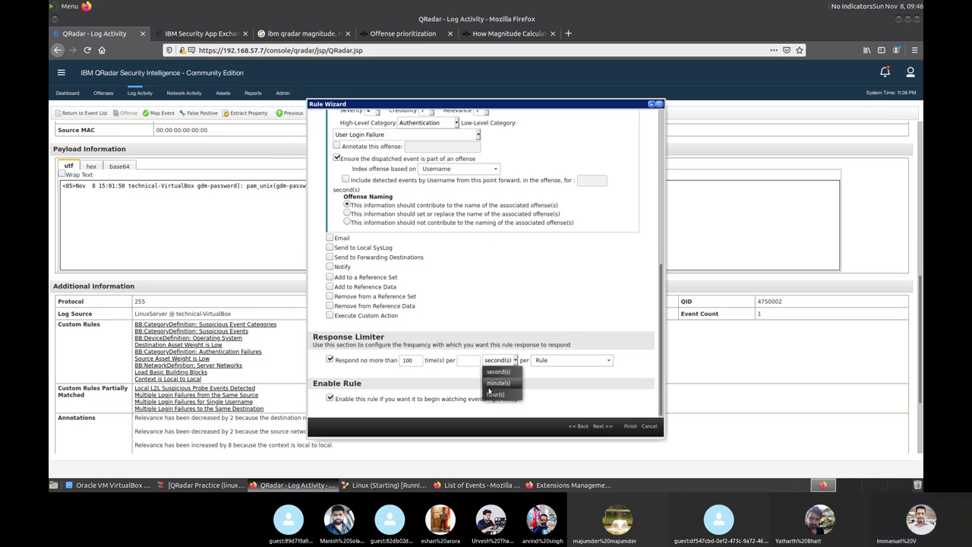
left_click(489, 386)
left_click(467, 363)
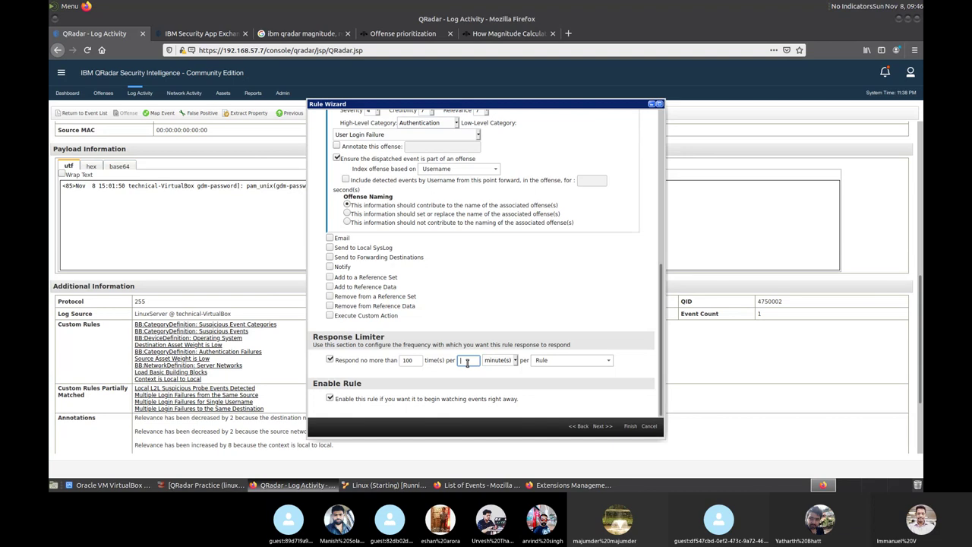
type("60")
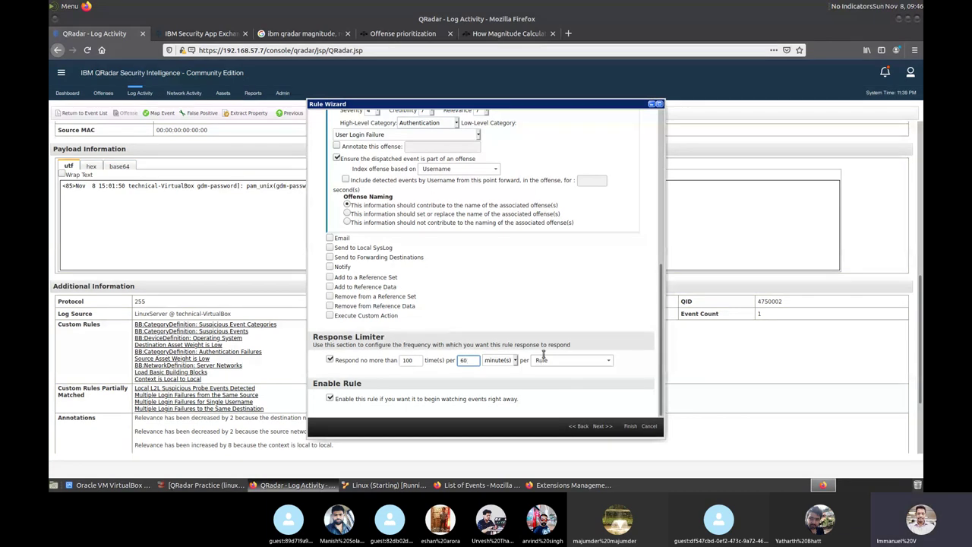
key("Tab")
key("Tab")
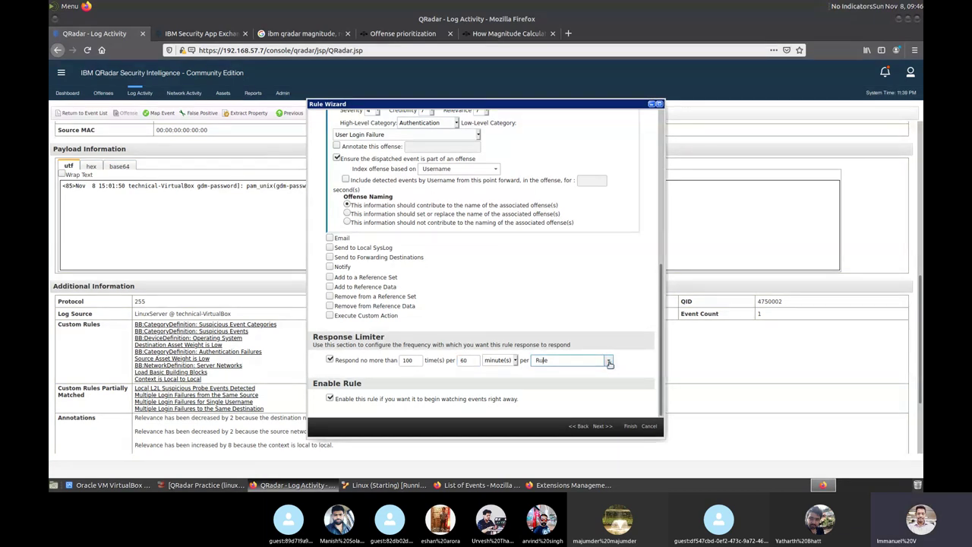
left_click(609, 360)
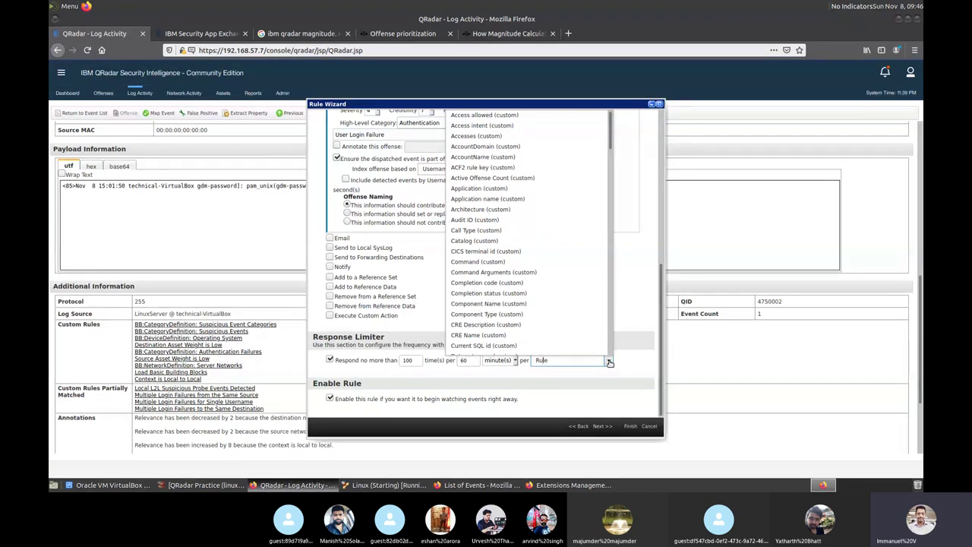
left_click(609, 361)
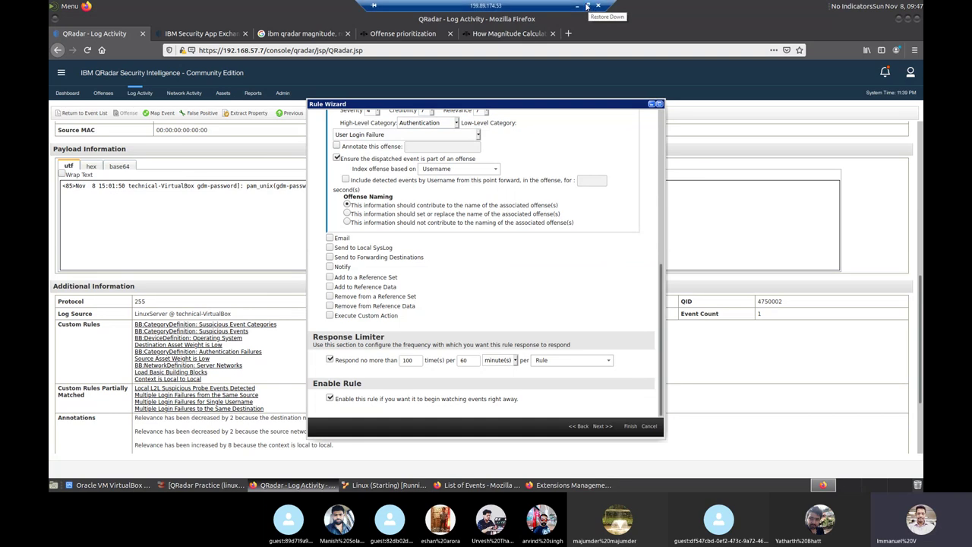
left_click(589, 7)
In the Notepad++ notes, add the line '1 unsuccessful login 01:10'
key("alt+Tab")
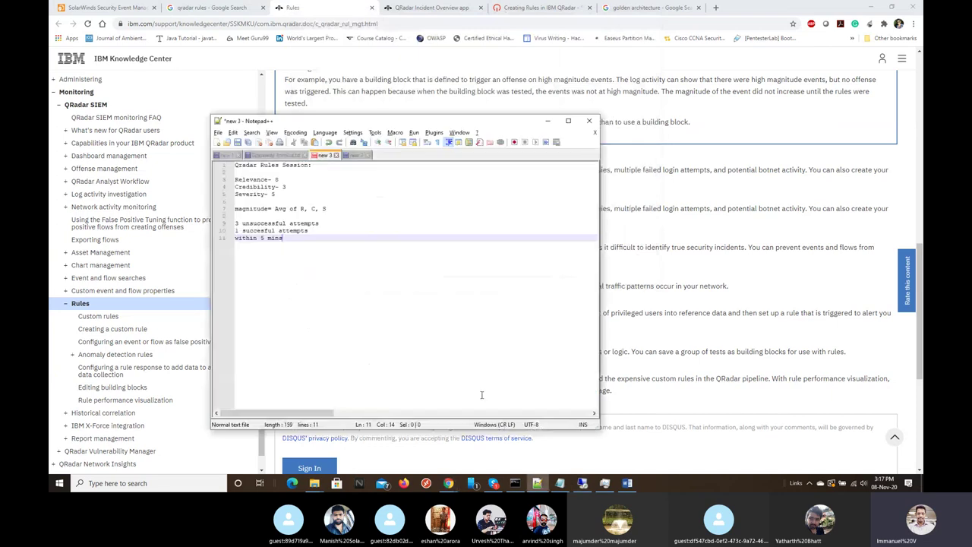
key("Return")
key("Return")
key("Return")
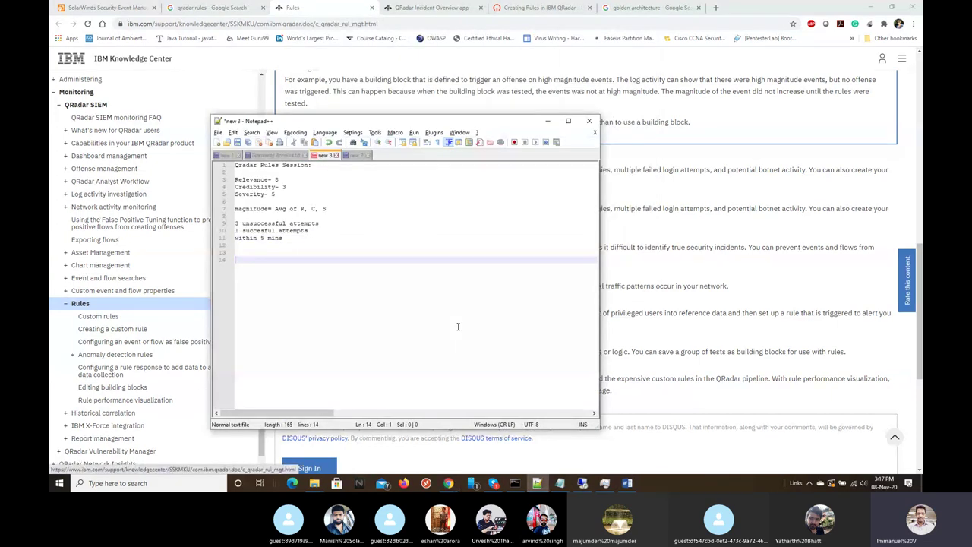
type("1 un")
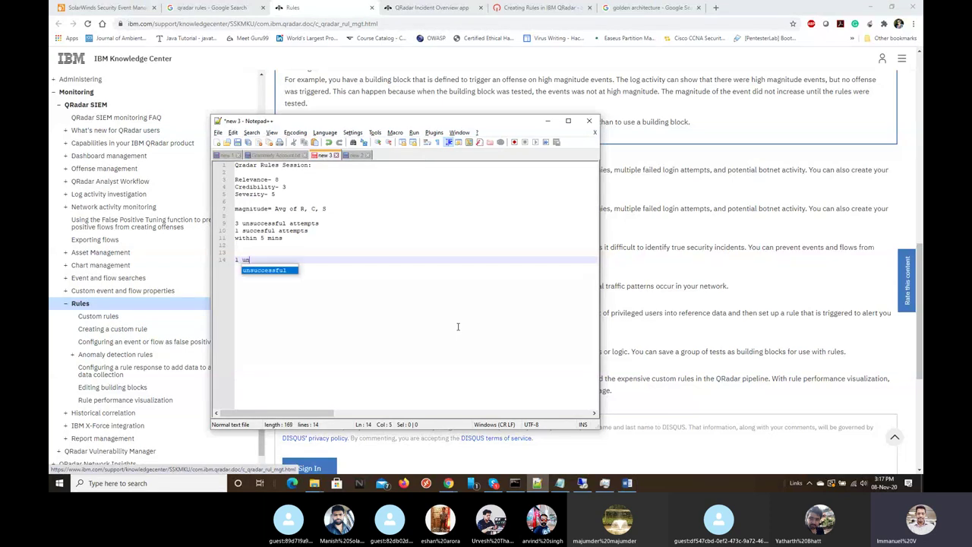
key("Return")
type("logi")
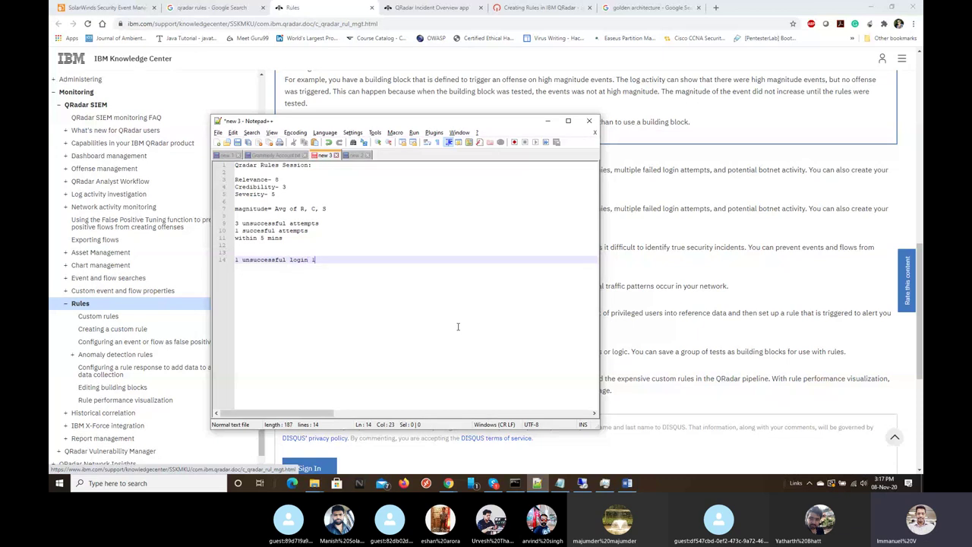
type("n 01:10")
key("Return")
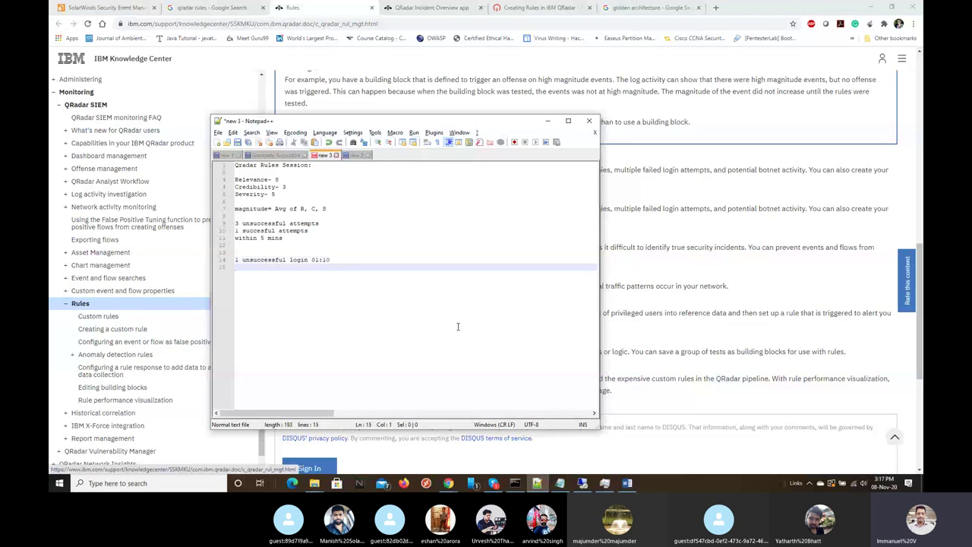
Add a second line for another unsuccessful login attempt with its time
type("2 un")
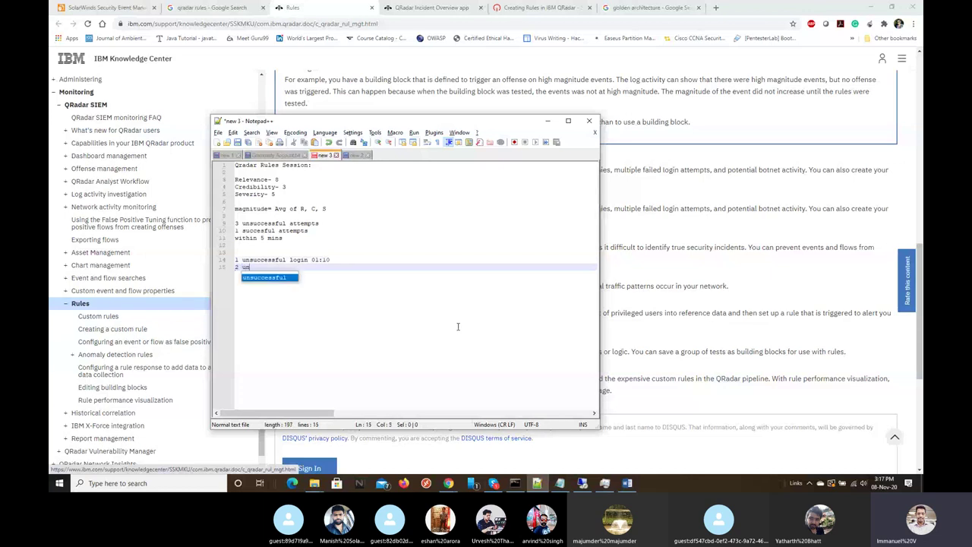
type("successfull")
key("BackSpace")
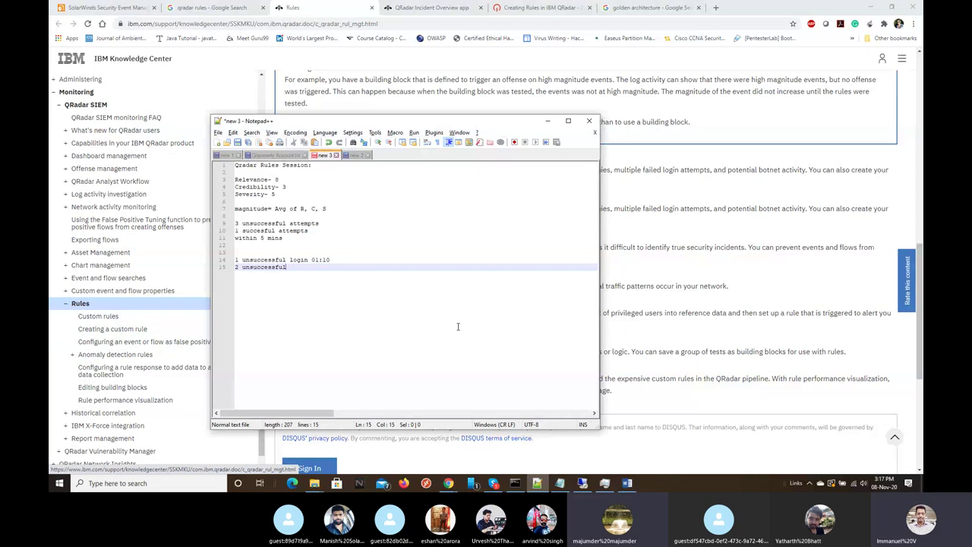
key("Tab")
type("loig")
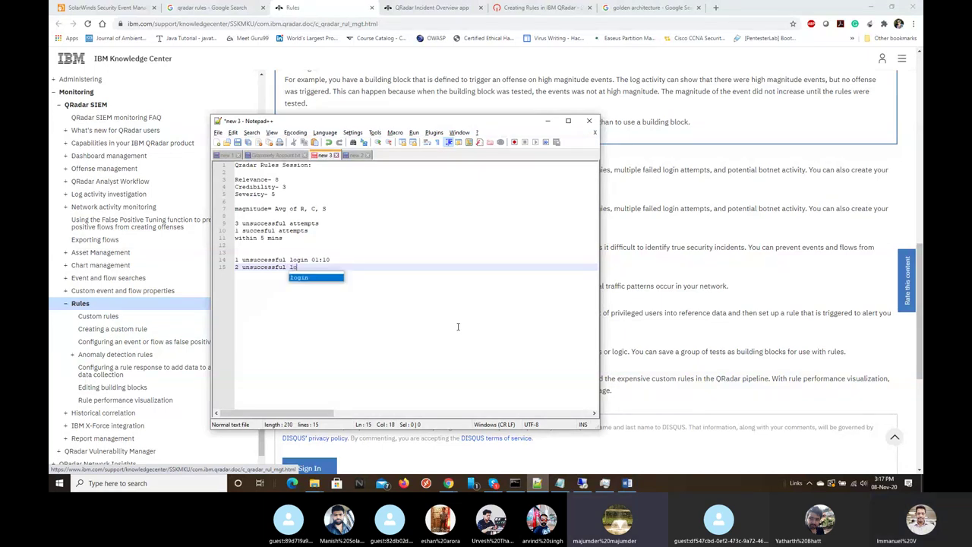
key("BackSpace")
key("BackSpace")
type("gin ")
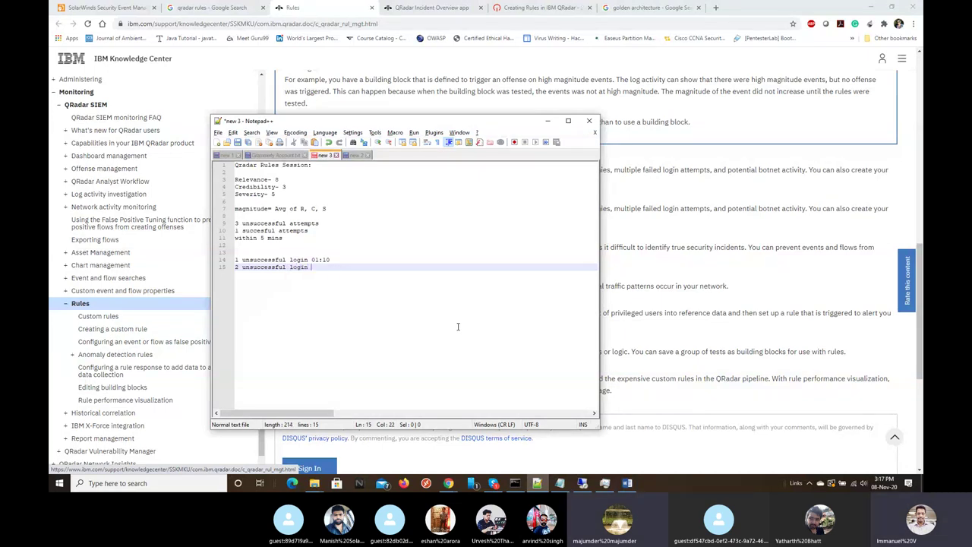
type("01:")
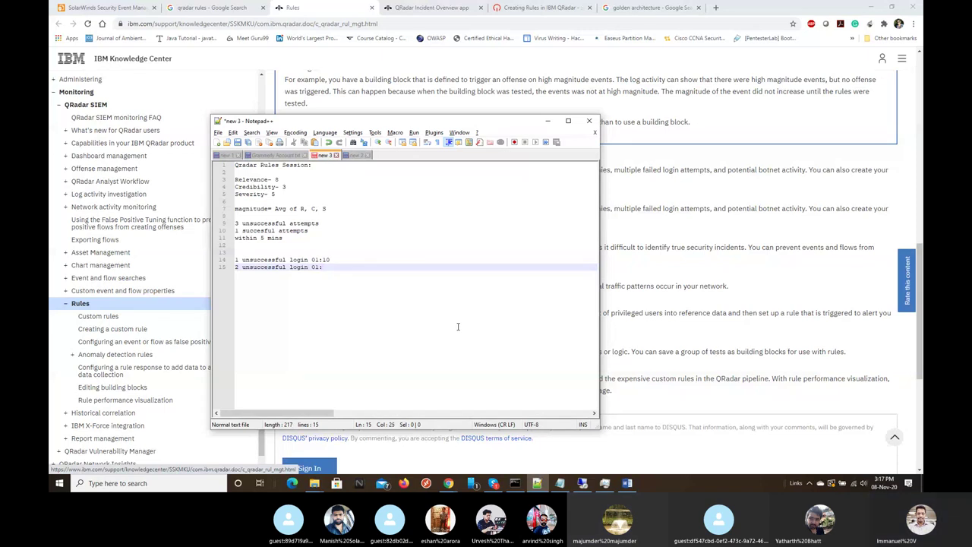
type("230")
key("Return")
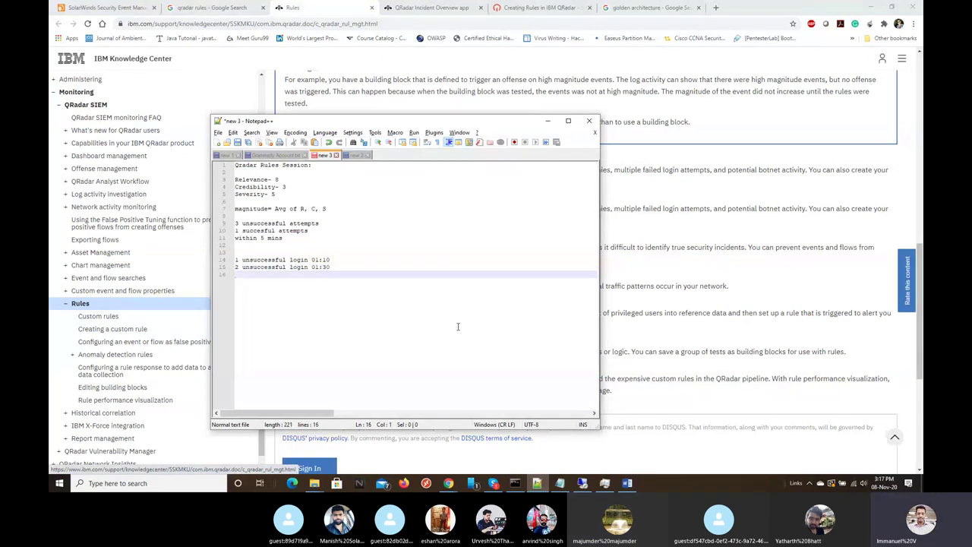
Add the third attempt at 01:12, correct the second to 01:11, and select the three lines
type("3 unsuccessful loging 01")
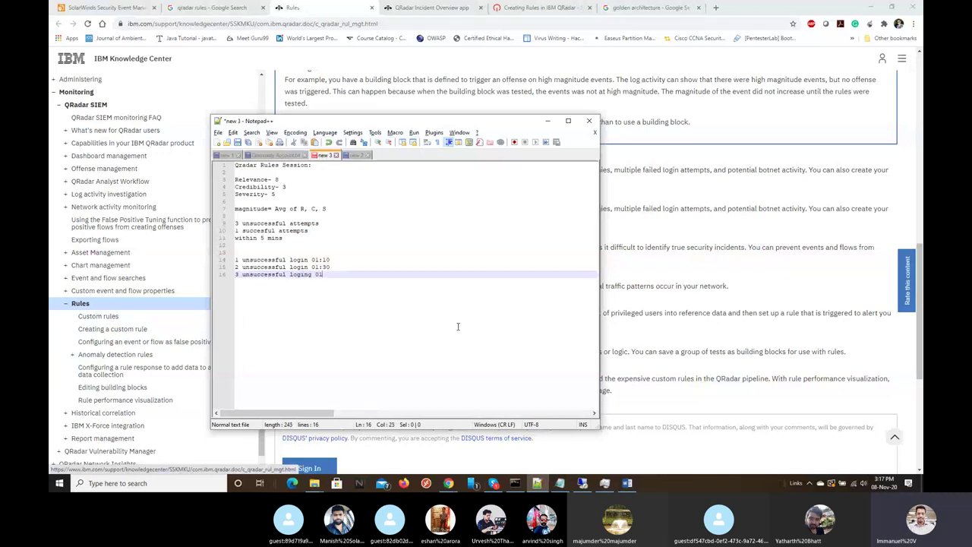
type(":")
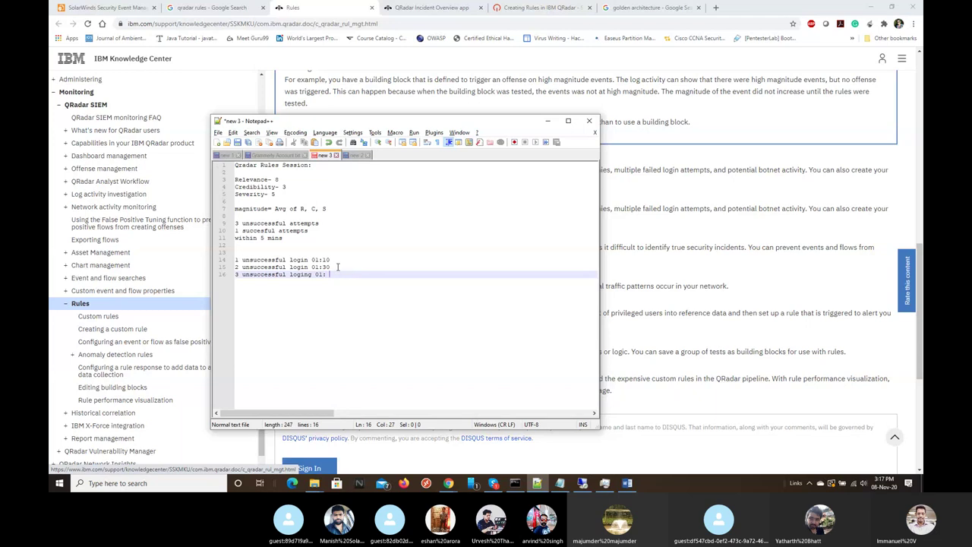
left_click(328, 266)
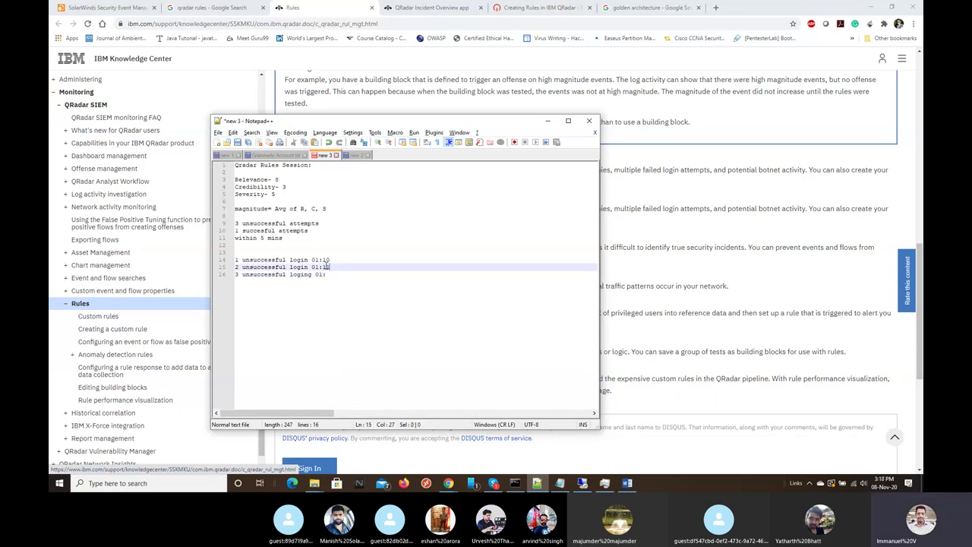
left_click(333, 274)
type("12")
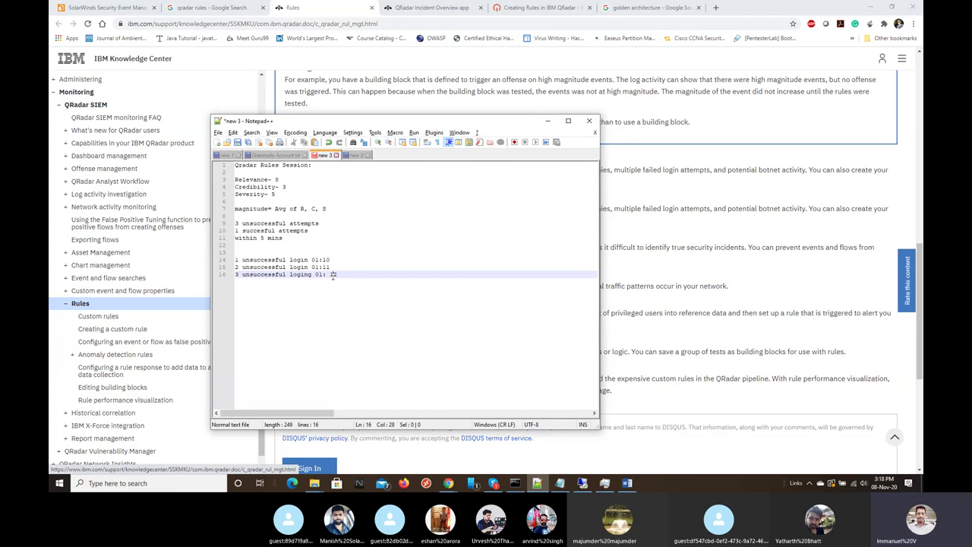
key("BackSpace")
key("Return")
key("Return")
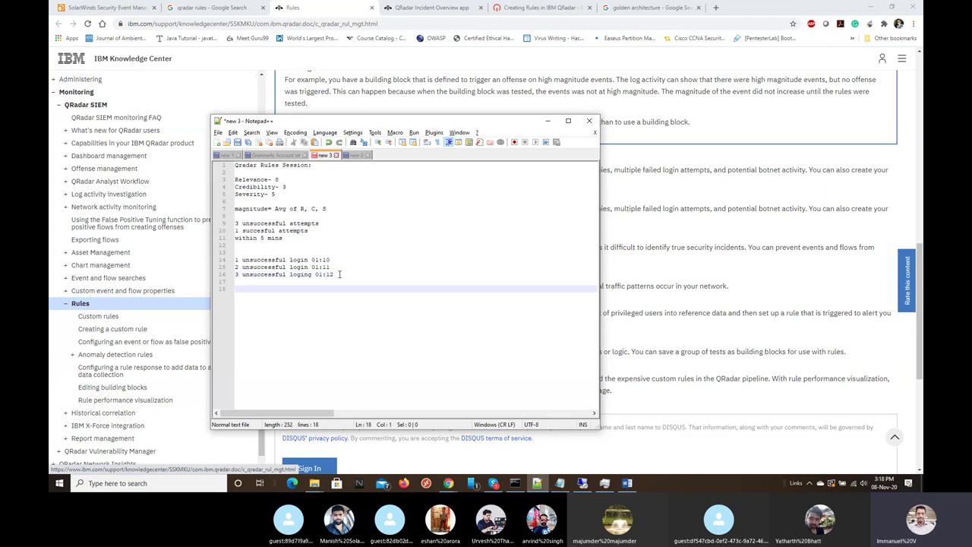
left_click_drag(340, 275, 205, 258)
key("ctrl+c")
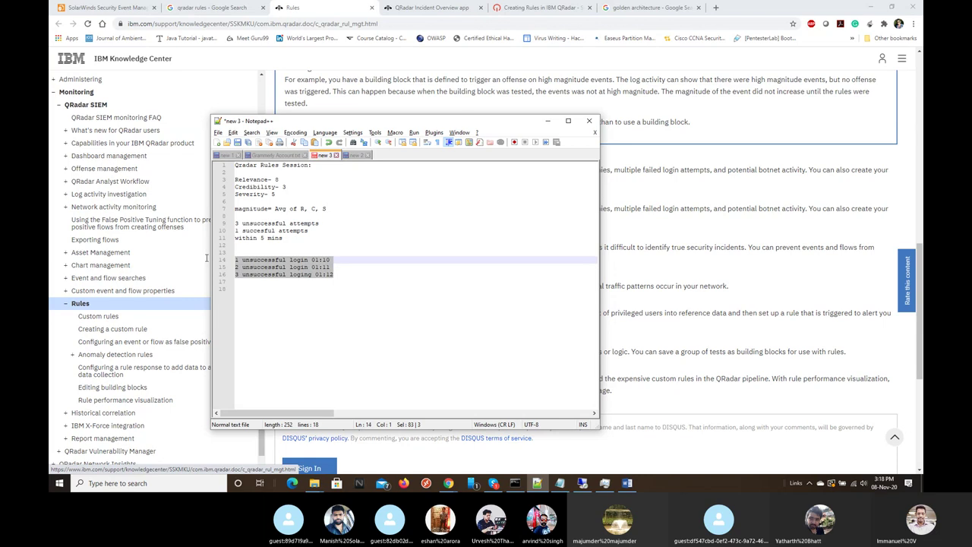
Paste a copy of the three attempts and retime them to 01:10, 01:10:30 and 01:10:50
left_click(289, 302)
key("Return")
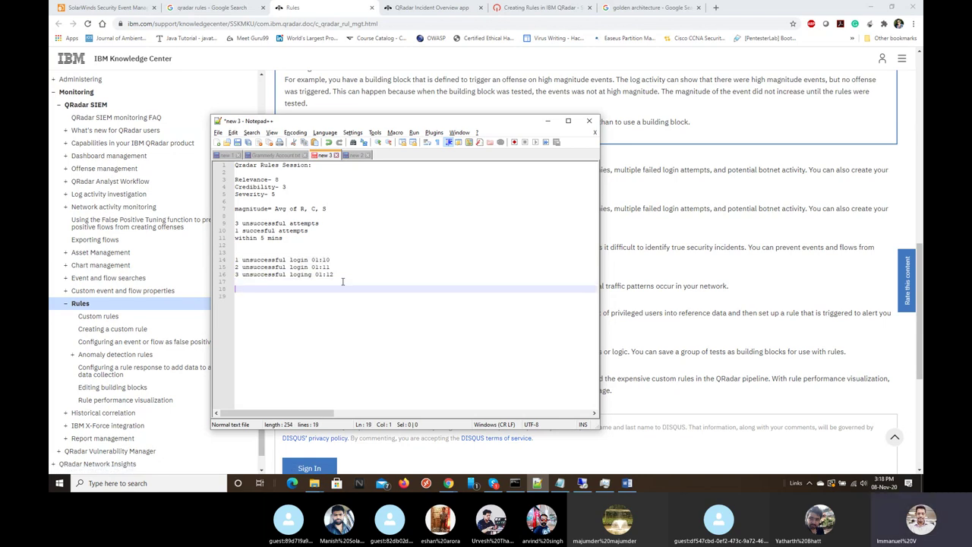
key("Return")
key("ctrl+v")
left_click(341, 296)
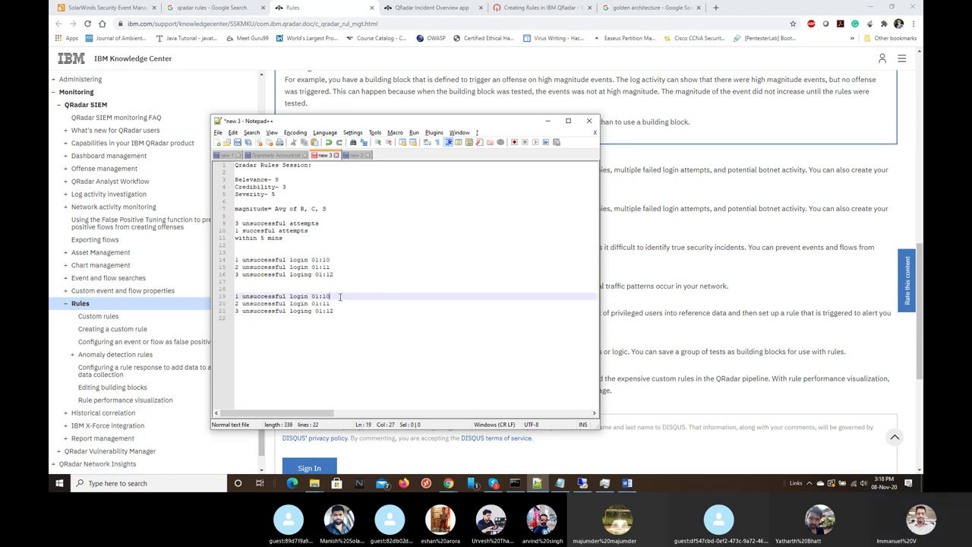
key("Down")
key("BackSpace")
type("0")
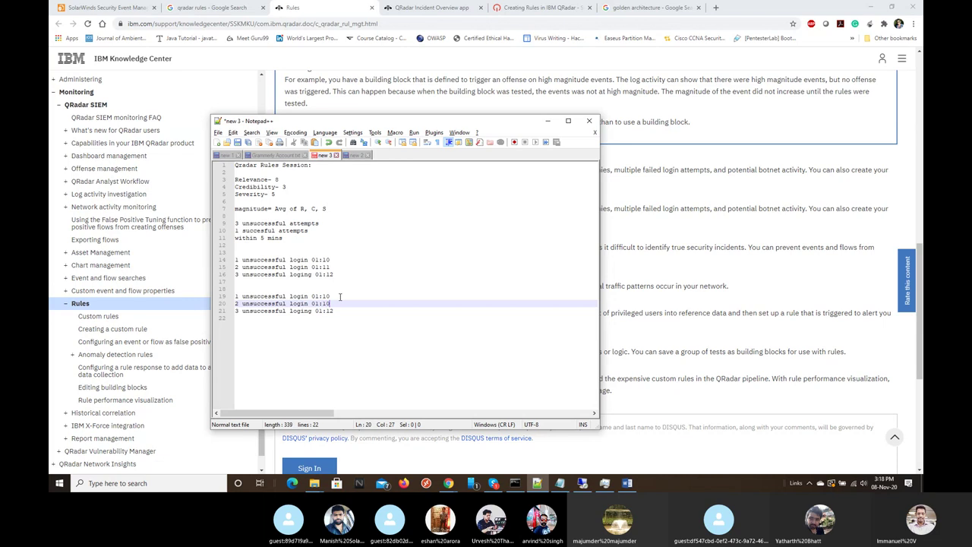
type(":30")
left_click(340, 312)
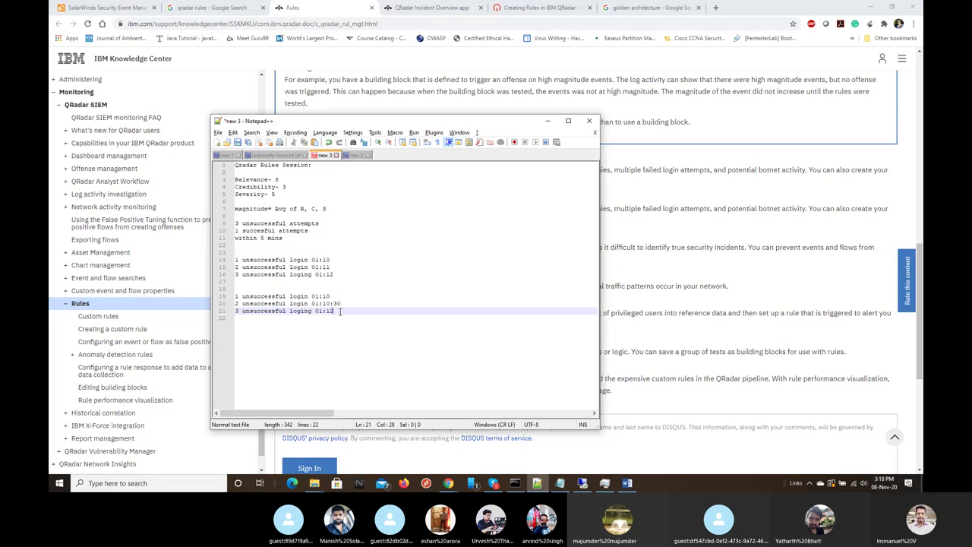
key("BackSpace")
type("10:")
key("BackSpace")
key("BackSpace")
key("BackSpace")
type("0: 50")
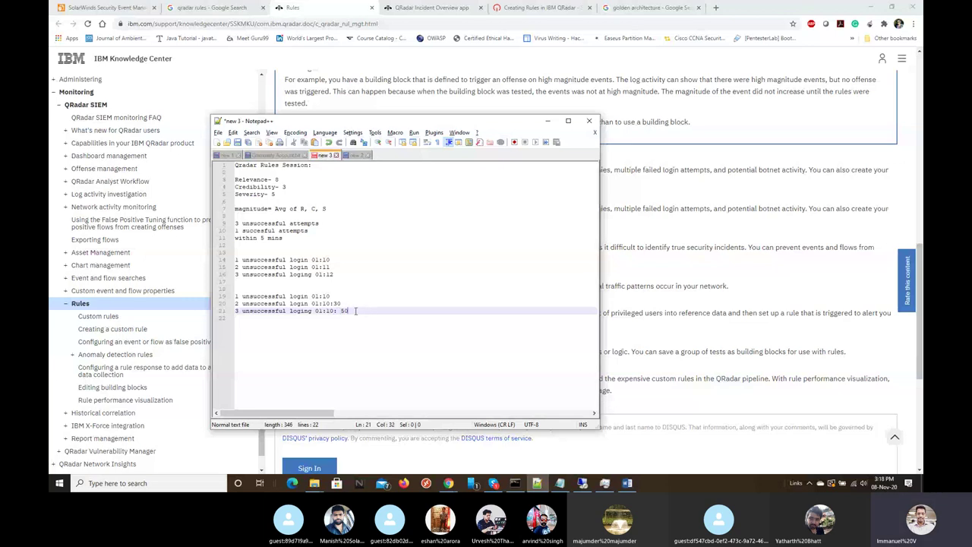
key("Left")
key("Left")
key("BackSpace")
Change line 19's time to 01:10:00 and line 20's to 01:10:10
left_click_drag(345, 282, 215, 262)
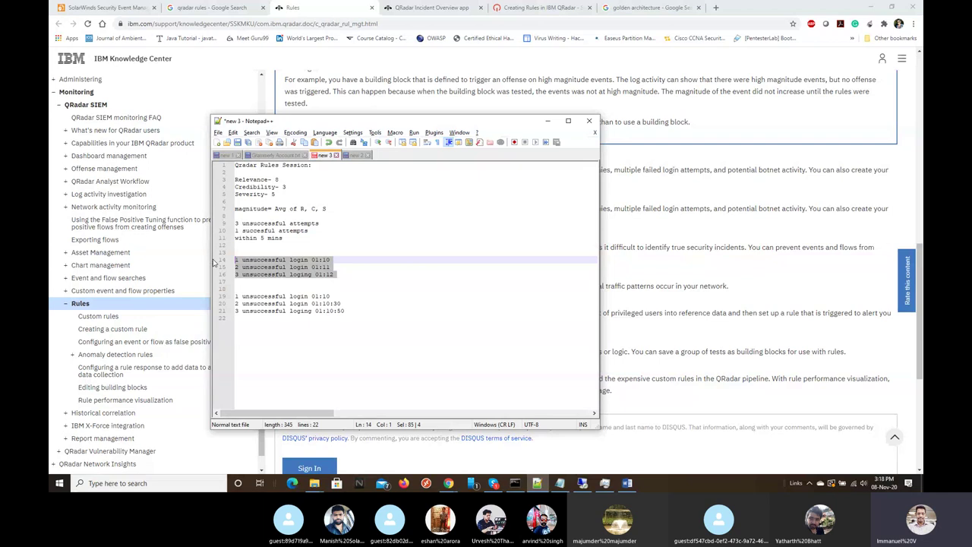
left_click_drag(371, 310, 238, 297)
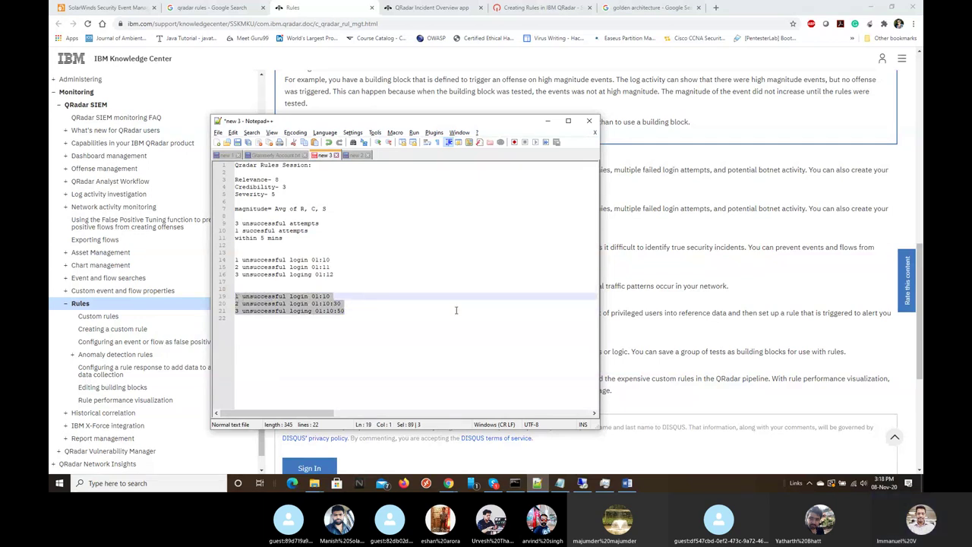
left_click(325, 259)
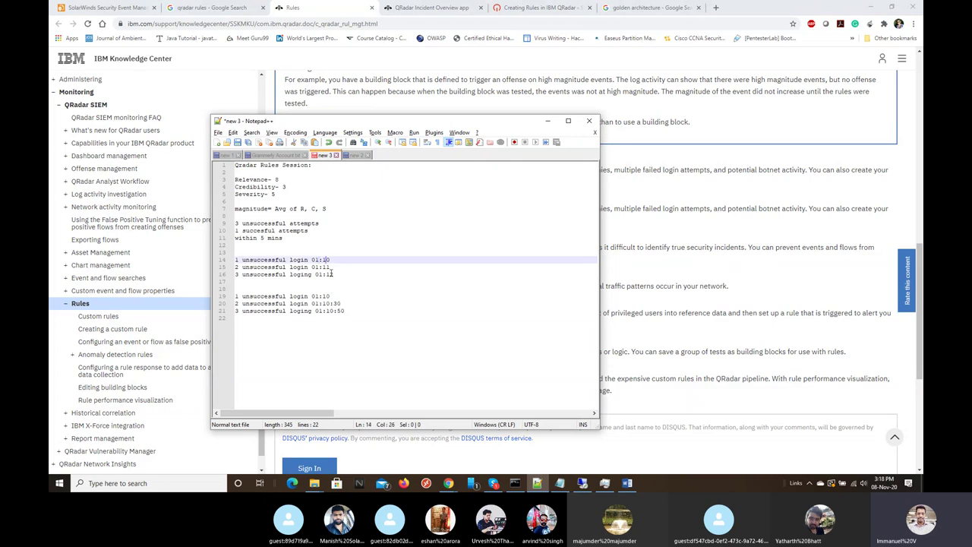
left_click(343, 303)
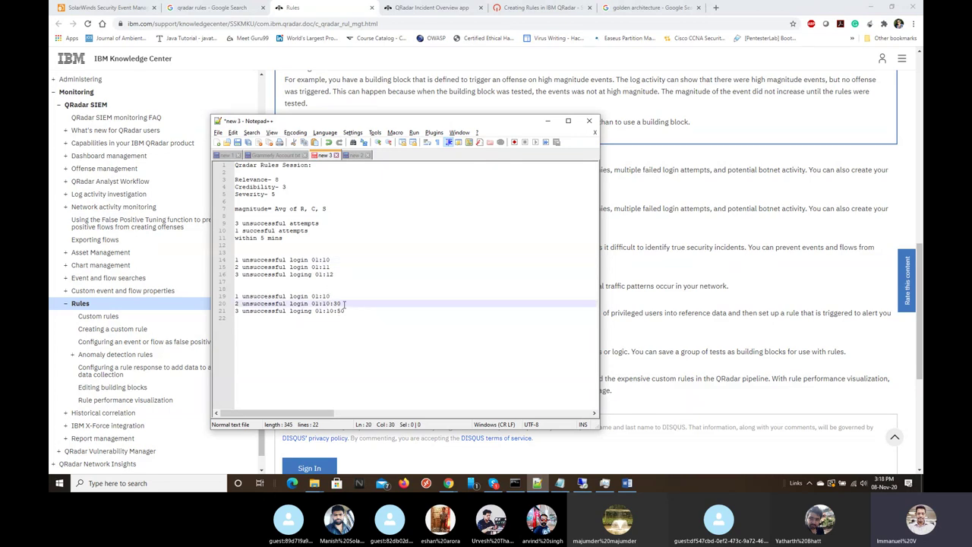
left_click(340, 297)
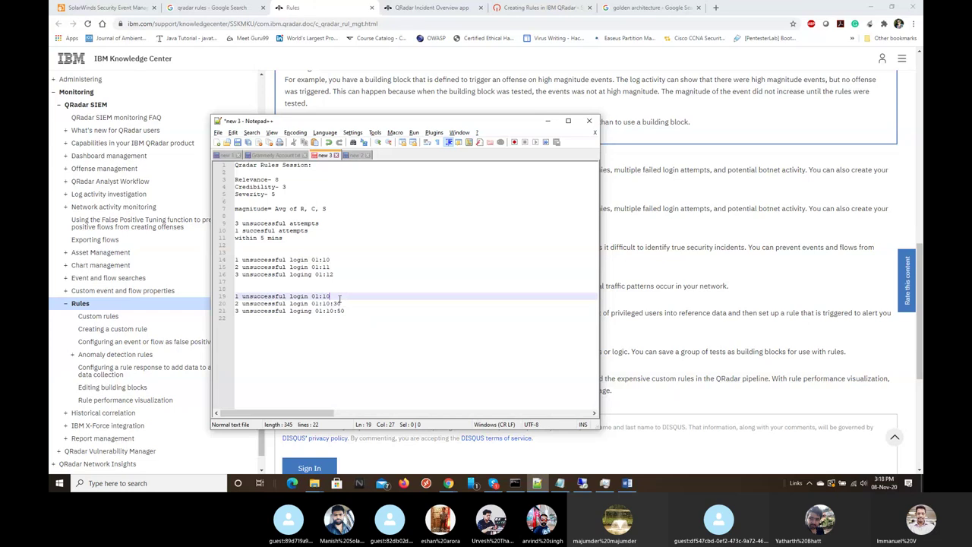
type(":00")
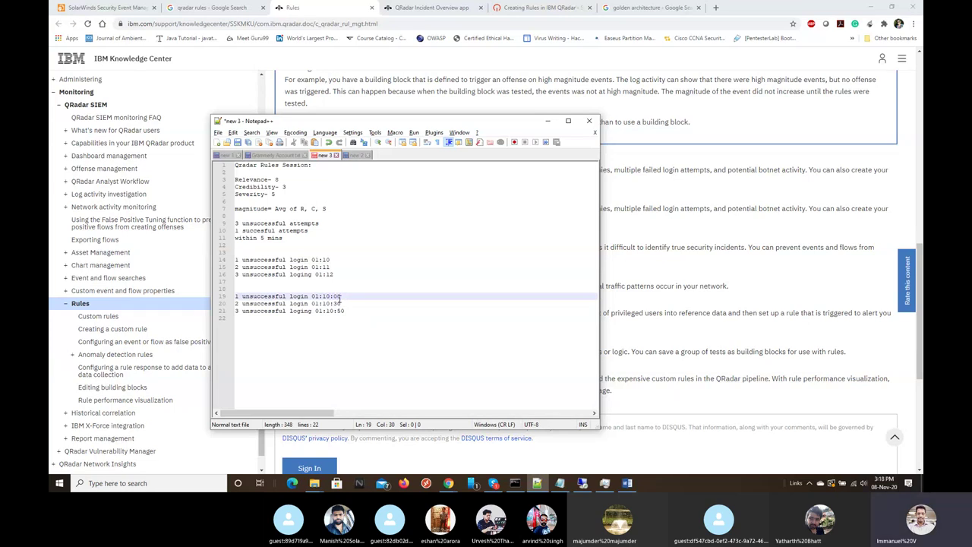
left_click_drag(346, 311, 224, 298)
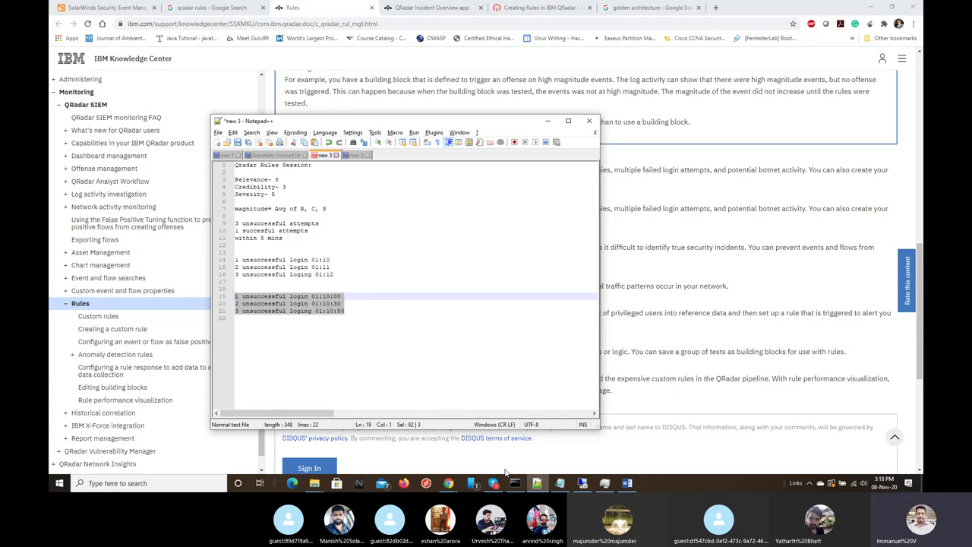
left_click(338, 304)
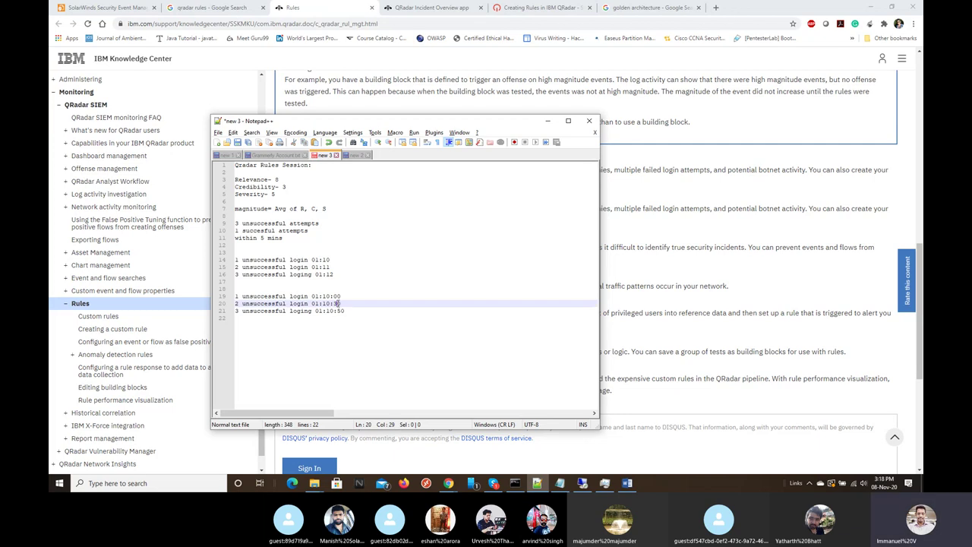
key("BackSpace")
type("1")
left_click(342, 312)
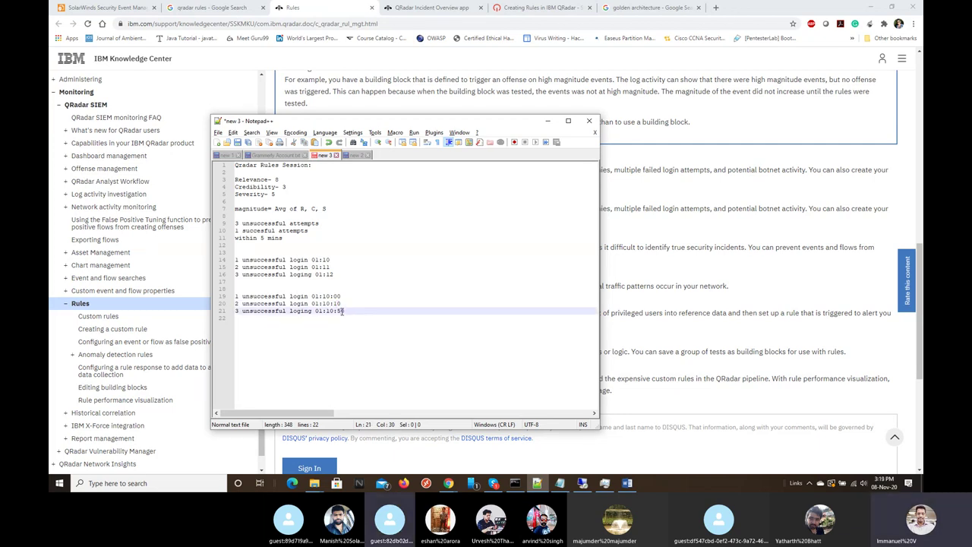
Highlight the 01:10:00 and 01:10:10 example lines
left_click_drag(342, 304, 228, 259)
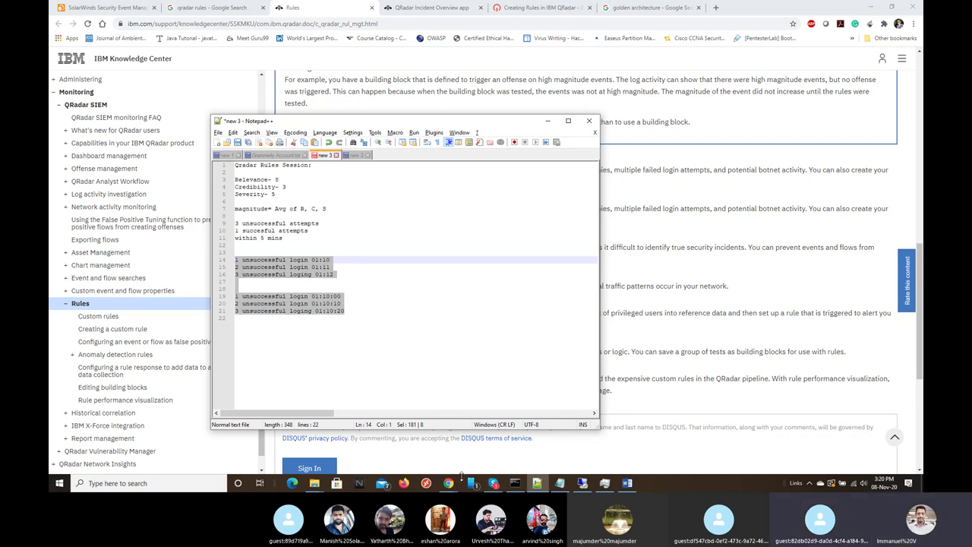
Below the examples, type '10 times under 5 mins- 1 response is limited as 1 attack'
mouse_move(457, 487)
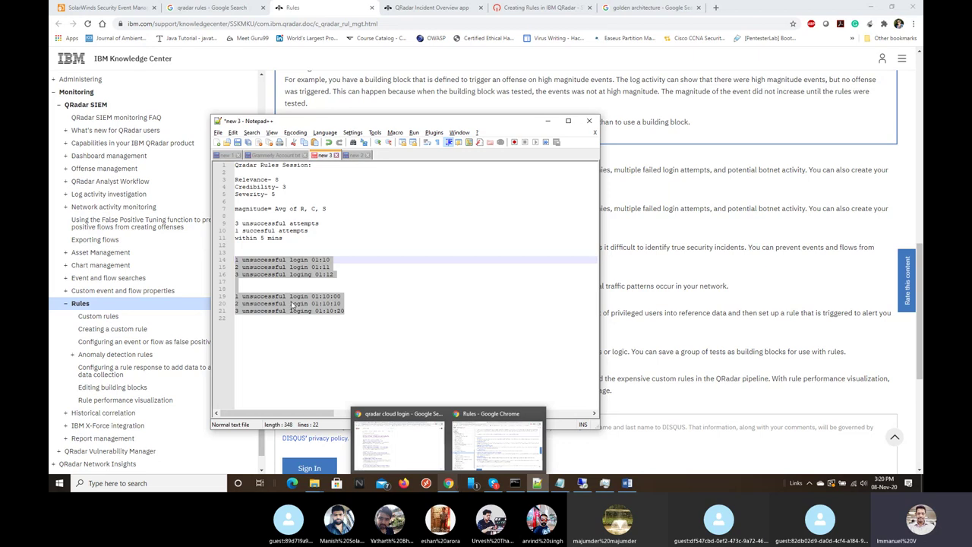
left_click(368, 318)
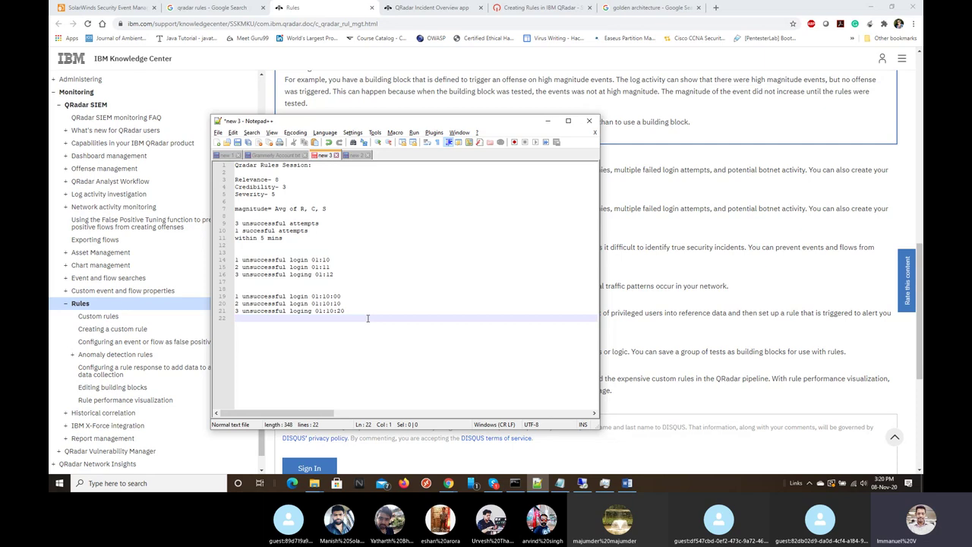
key("Return")
key("Return")
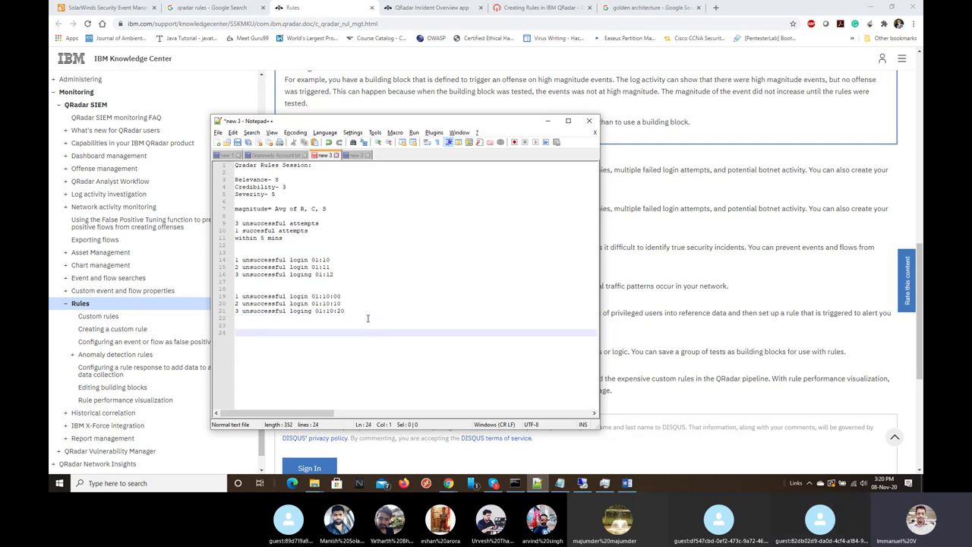
type("10 0 se")
key("BackSpace")
key("BackSpace")
key("BackSpace")
key("BackSpace")
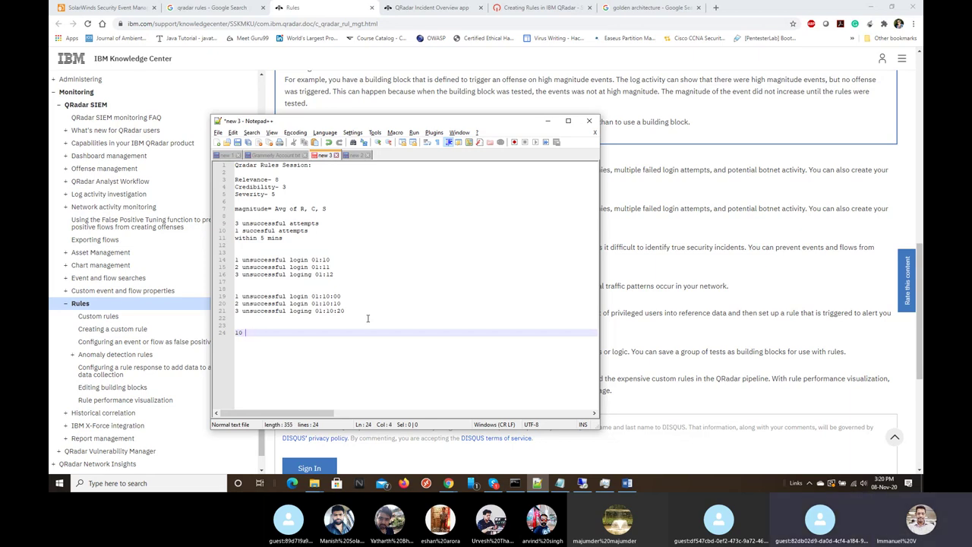
type("l")
key("BackSpace")
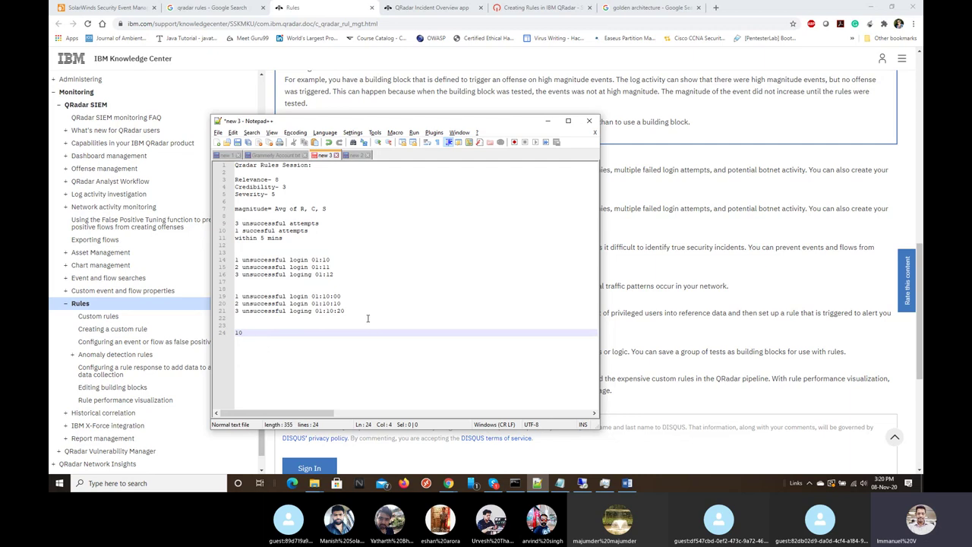
type("times under 5 mins")
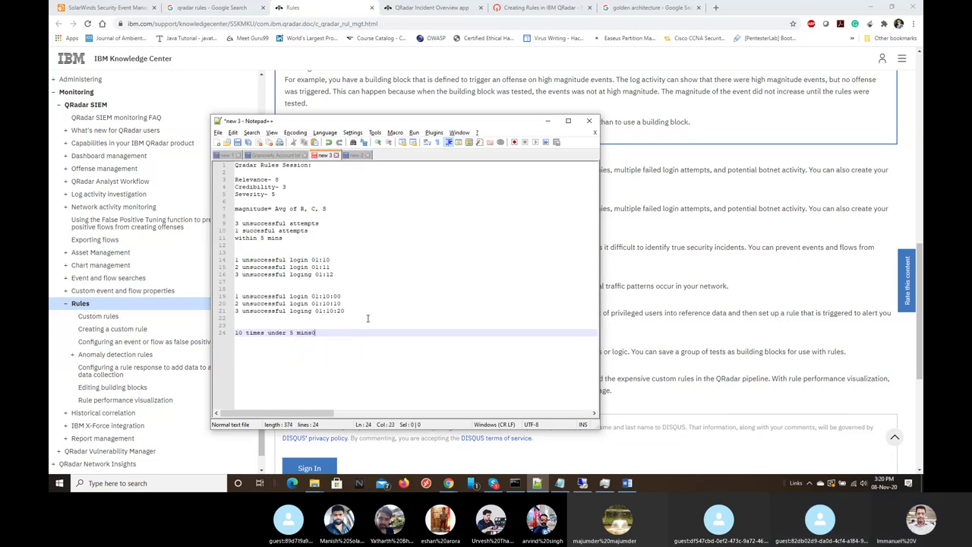
type("0")
key("BackSpace")
key("BackSpace")
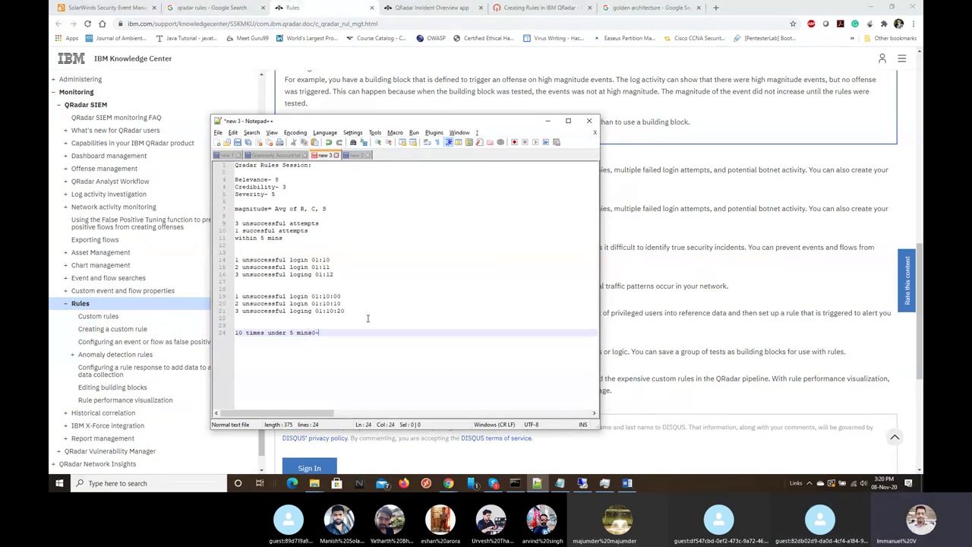
type("- 1 respo")
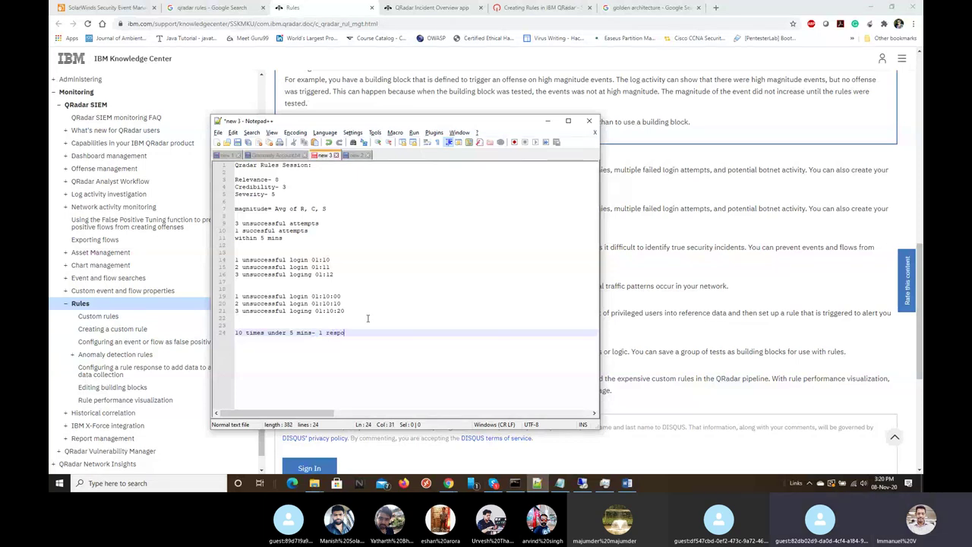
type("nse is lim")
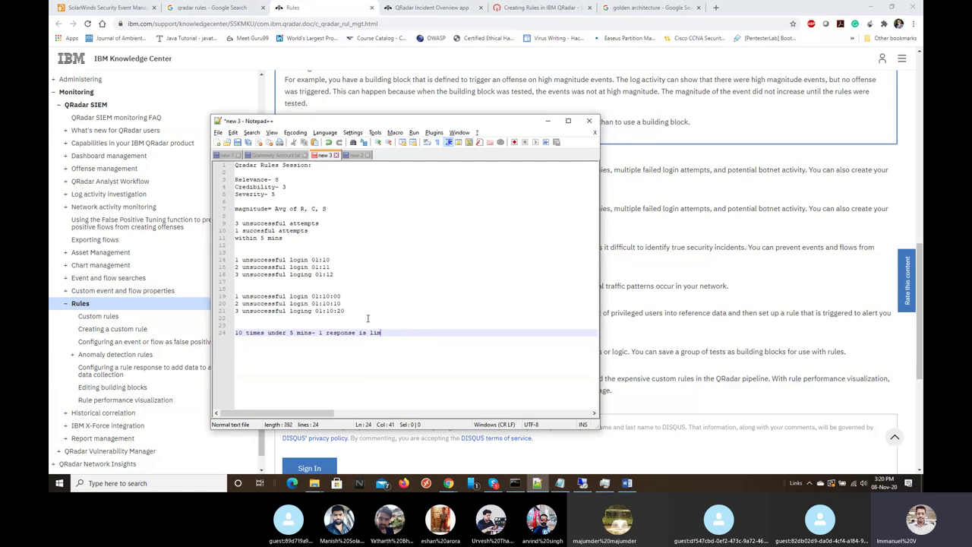
type("ited as 1 ")
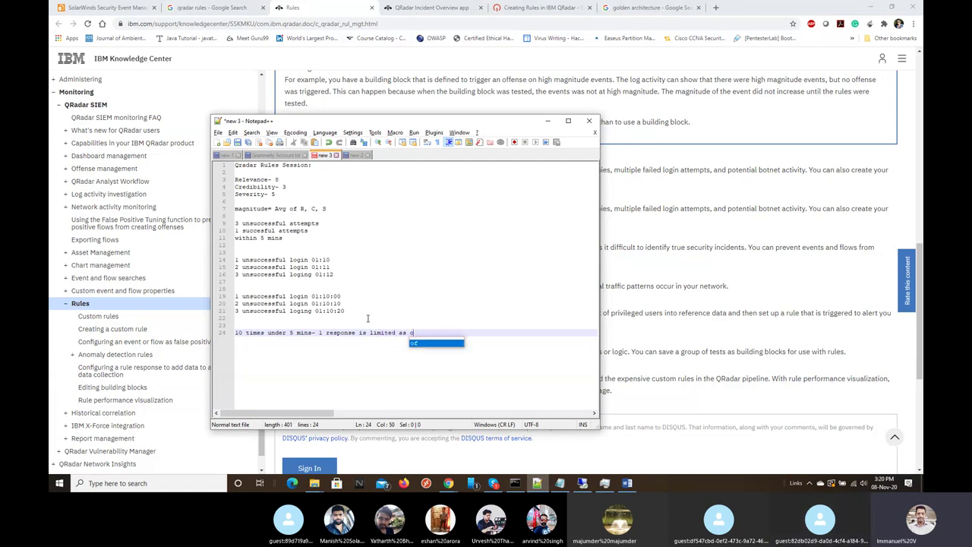
type("att")
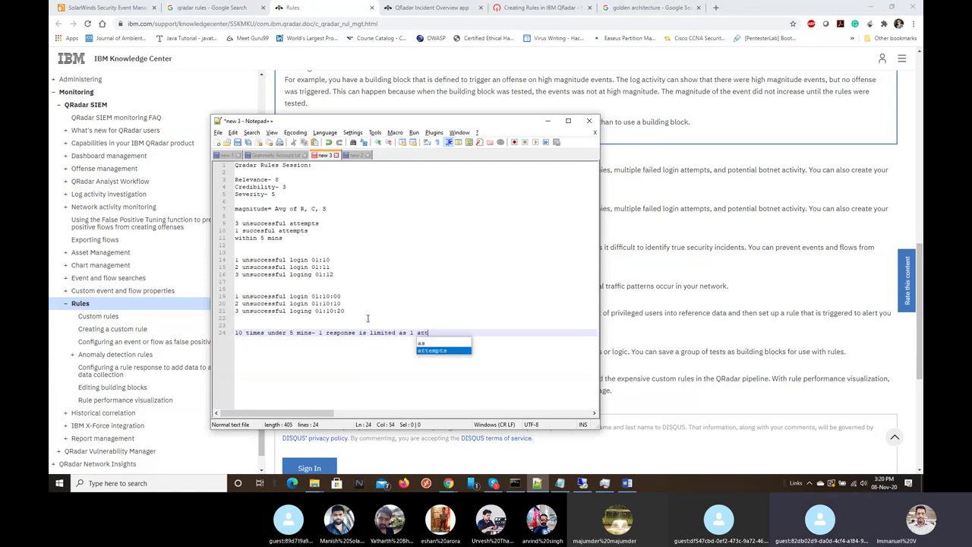
type("ack")
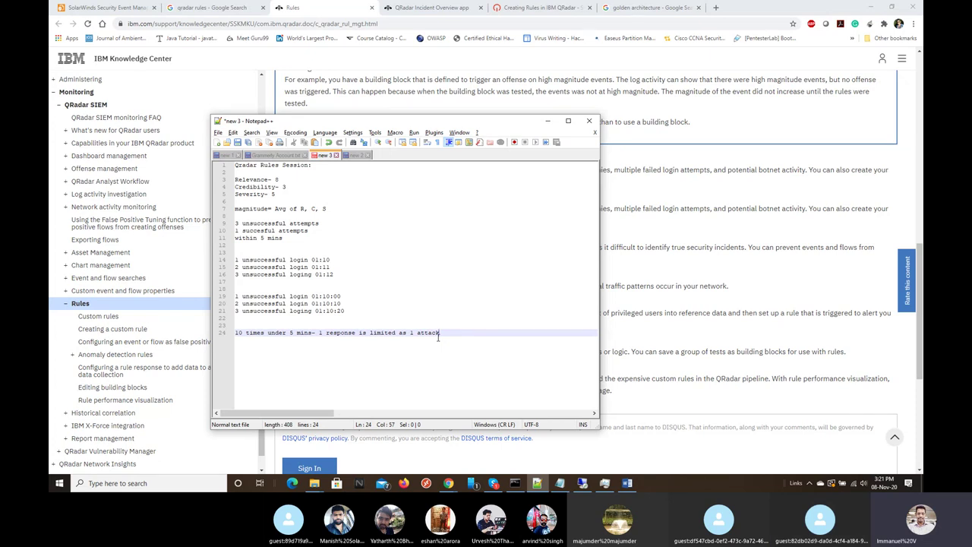
triple_click(325, 267)
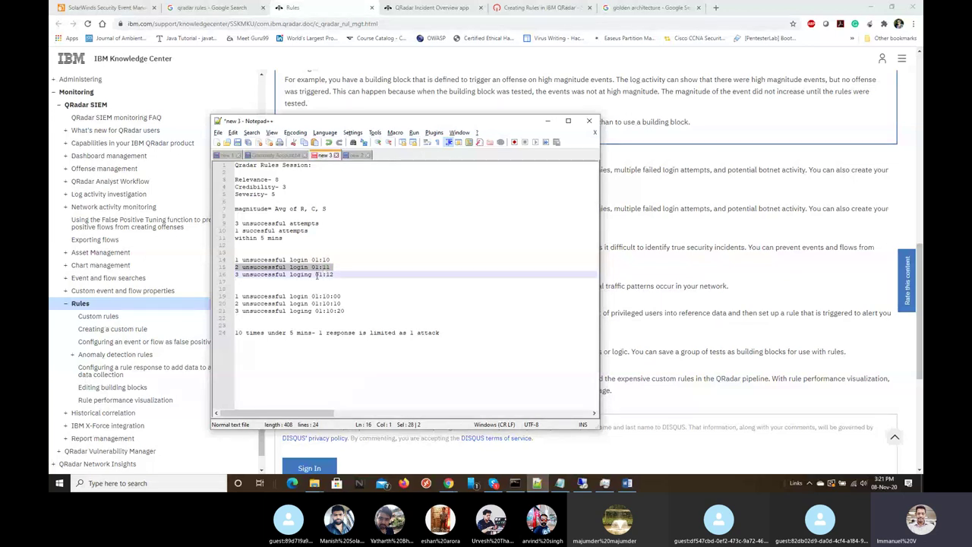
left_click(297, 310)
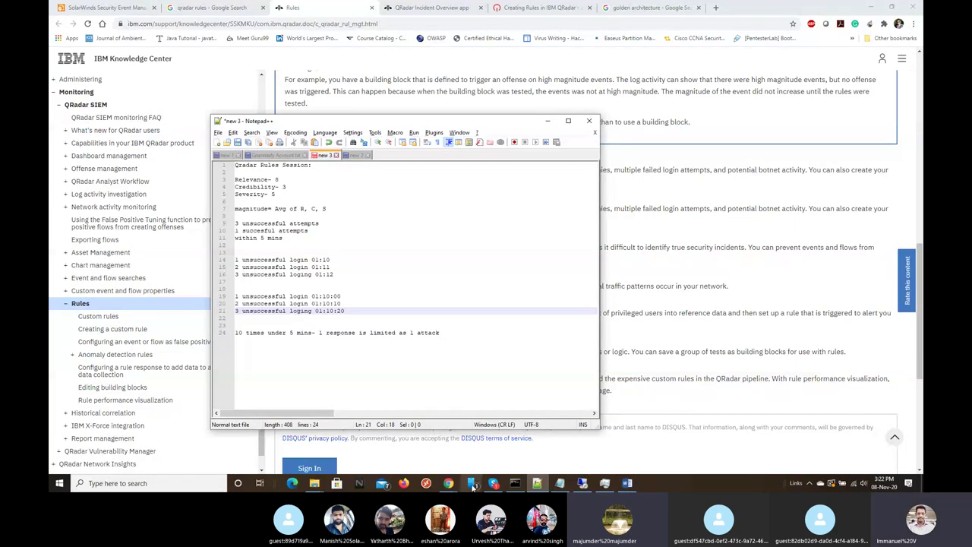
Glance at the qradar cloud login search results and the IBM Knowledge Center Rules page
mouse_move(449, 486)
mouse_move(477, 463)
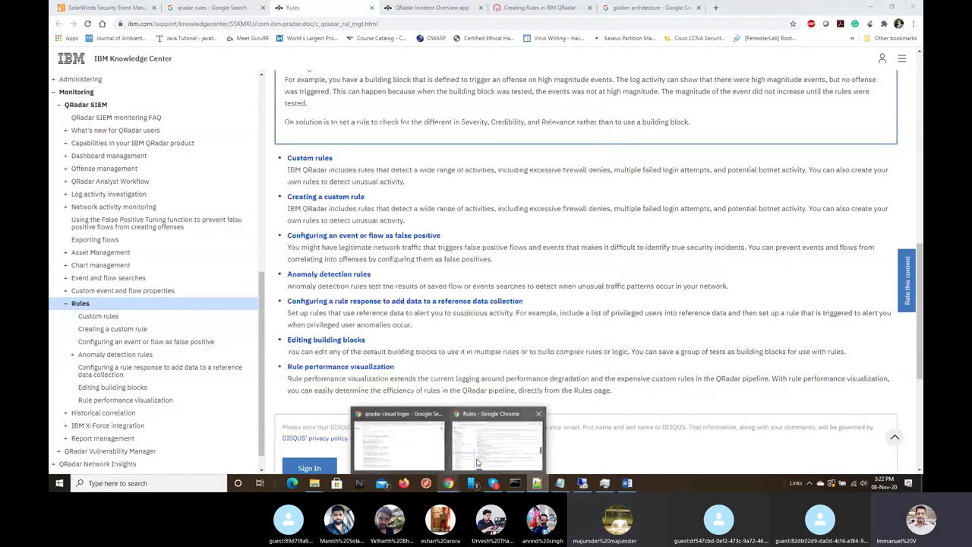
mouse_move(582, 483)
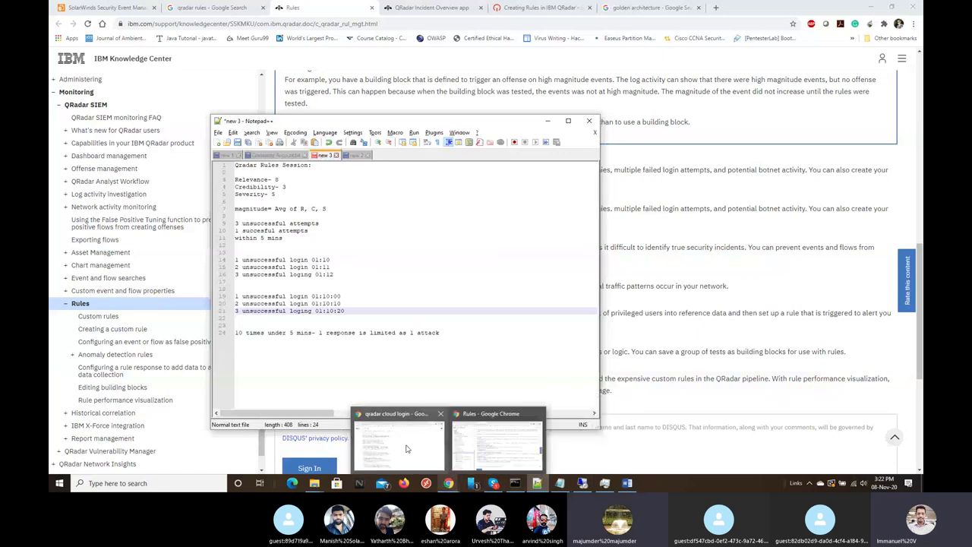
left_click(405, 447)
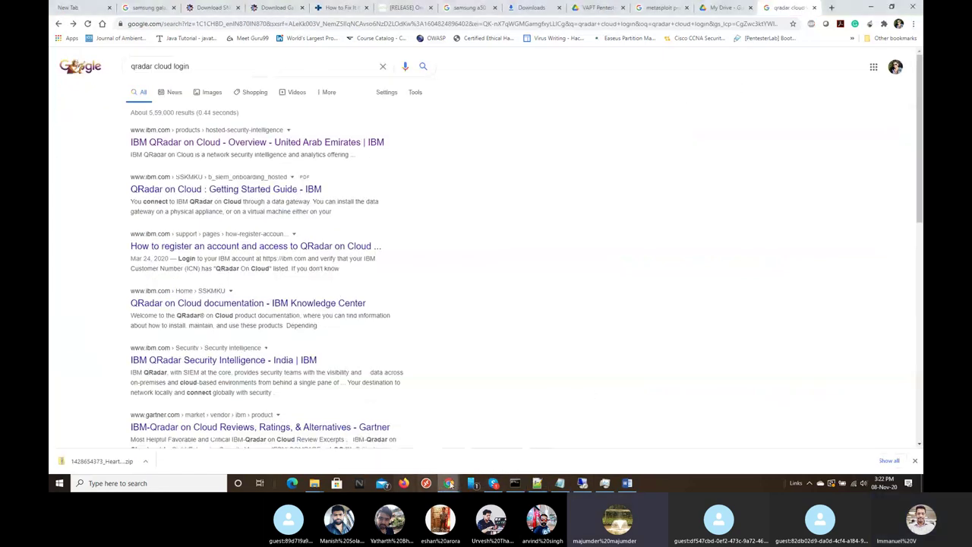
left_click(477, 458)
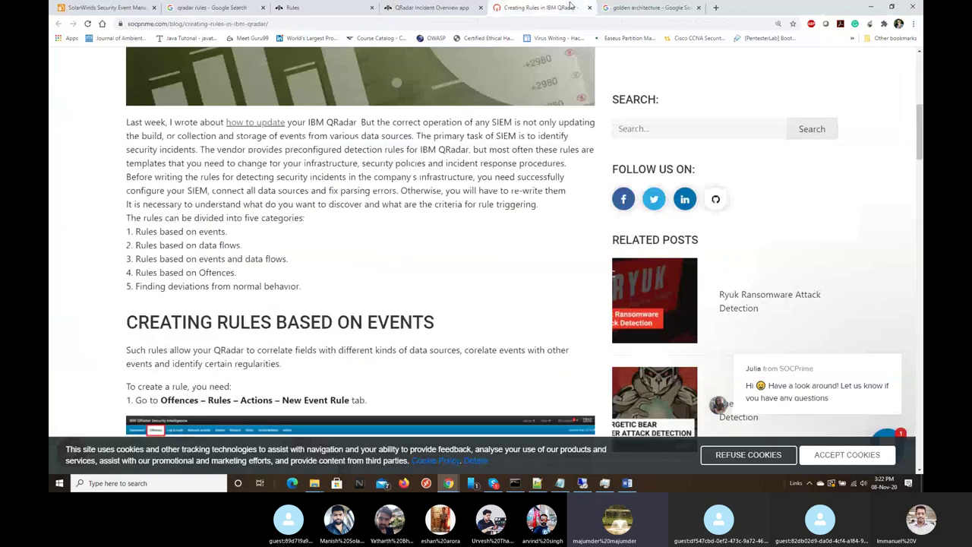
Read through the SOC Prime 'Creating Rules in IBM QRadar' blog post
left_click(540, 8)
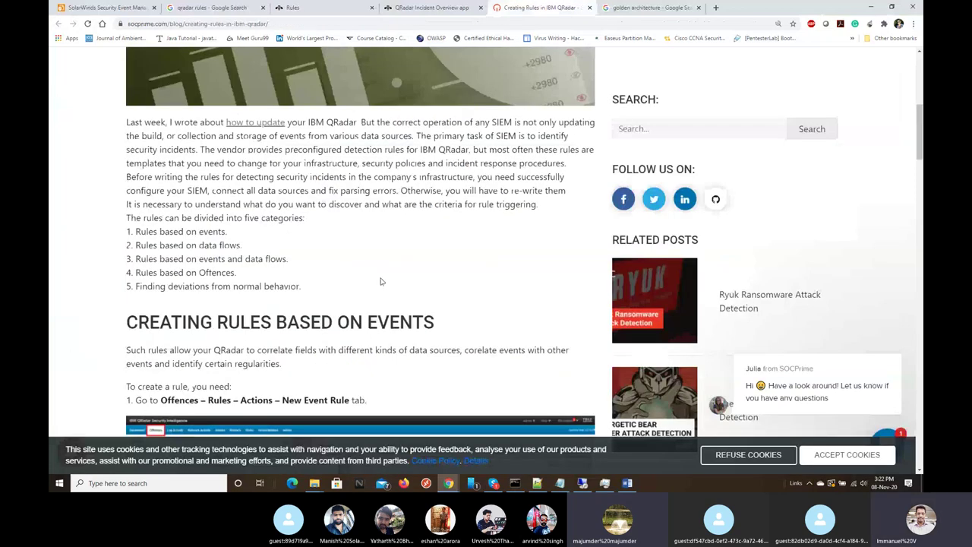
scroll(382, 282, "down", 3)
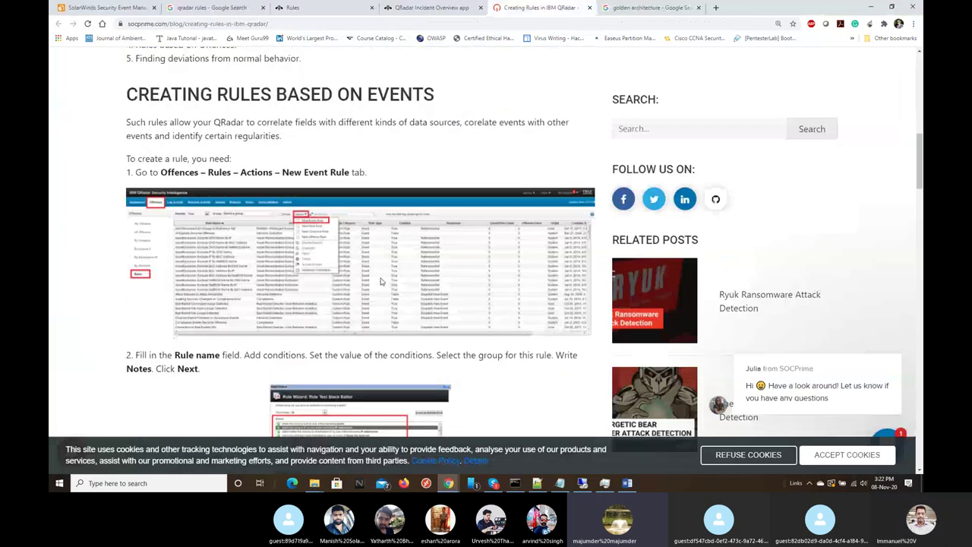
scroll(382, 282, "down", 4)
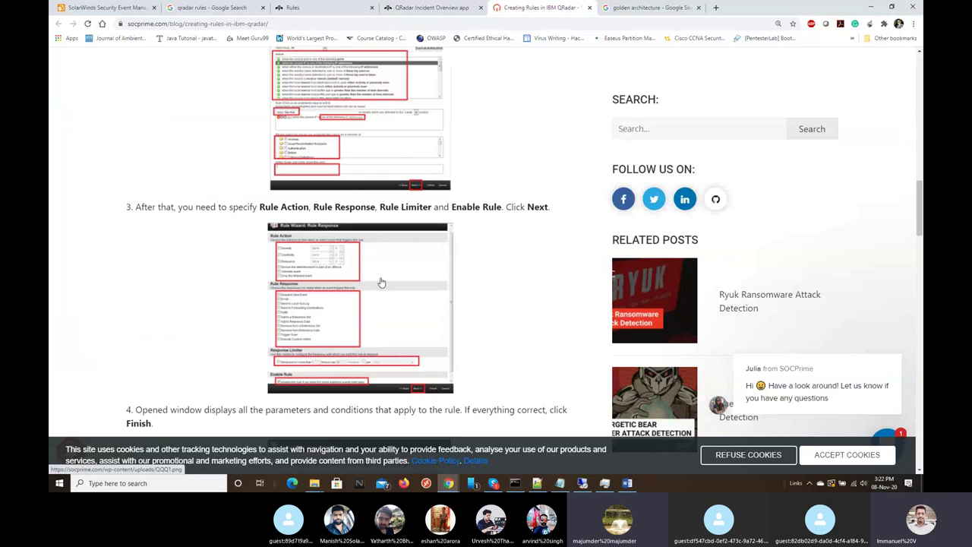
scroll(382, 282, "down", 5)
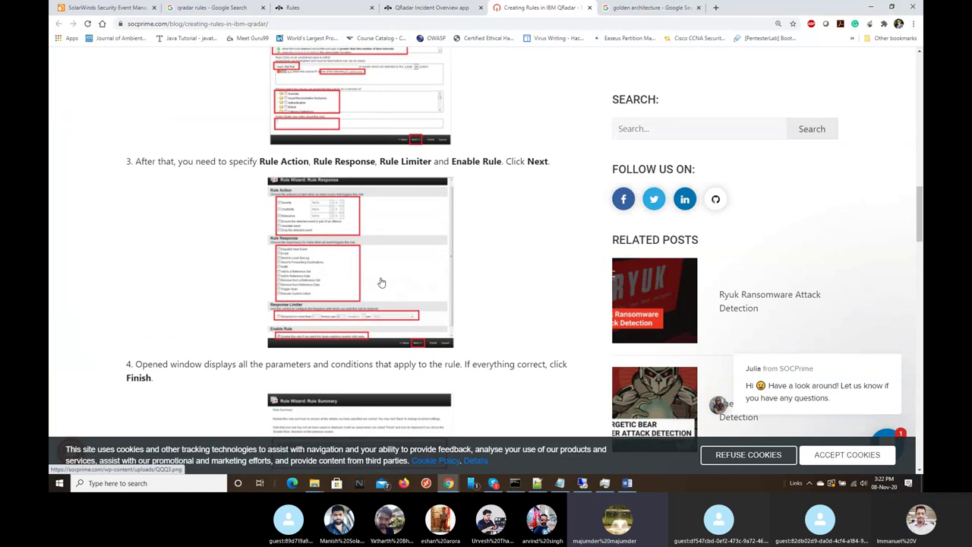
scroll(382, 282, "down", 6)
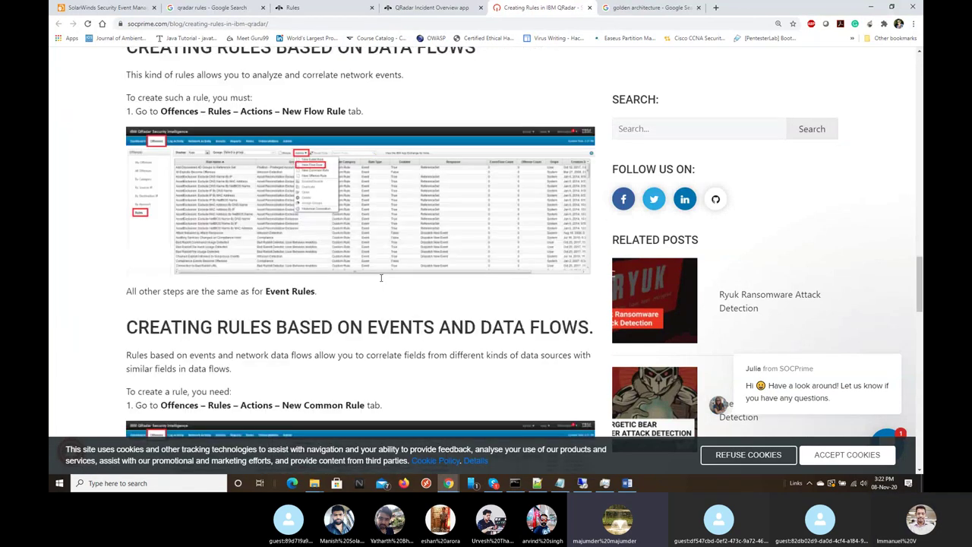
scroll(382, 282, "down", 4)
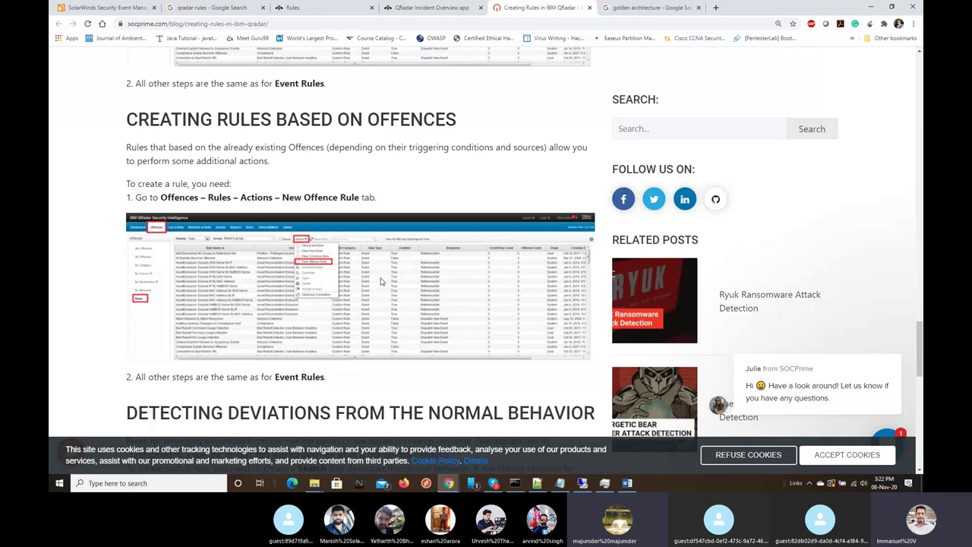
scroll(382, 282, "down", 3)
scroll(382, 282, "down", 4)
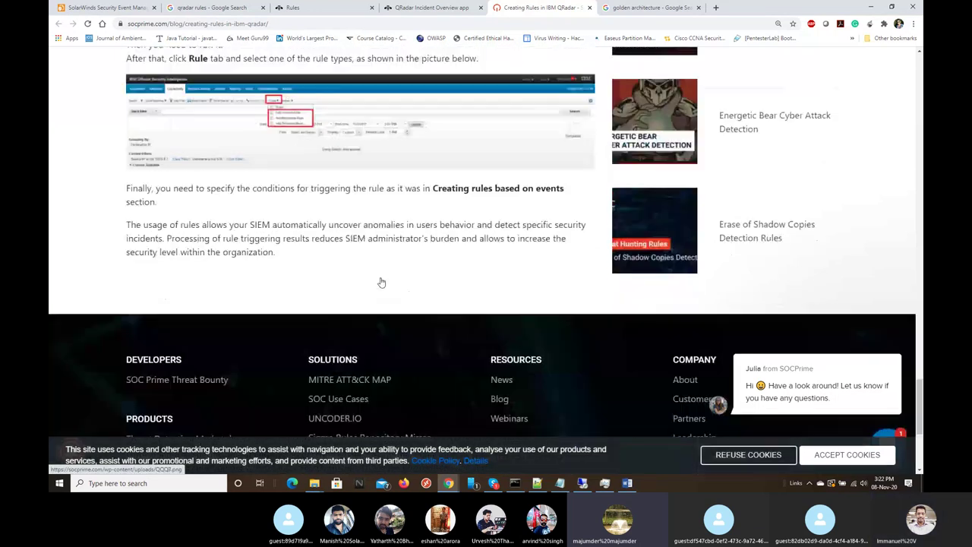
scroll(382, 281, "up", 1)
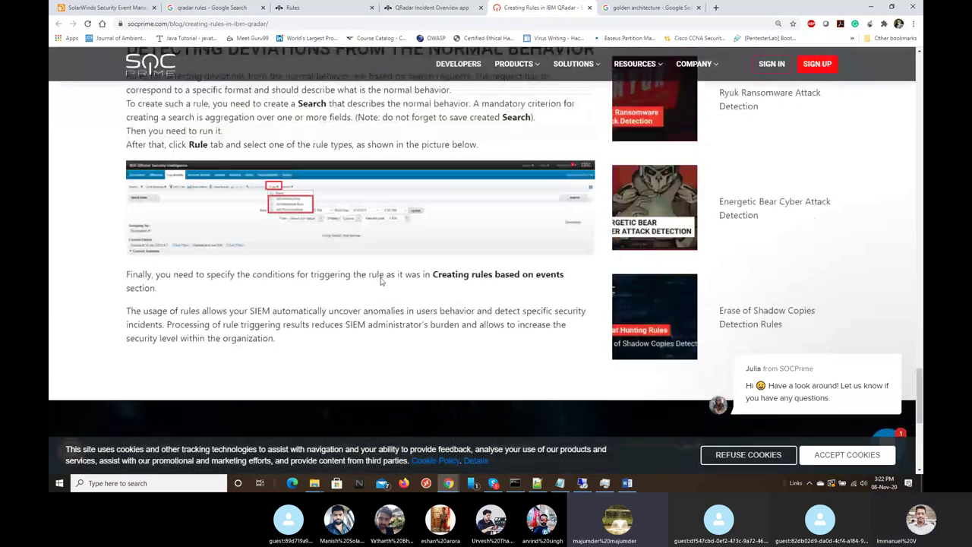
scroll(382, 282, "up", 1)
left_click(582, 483)
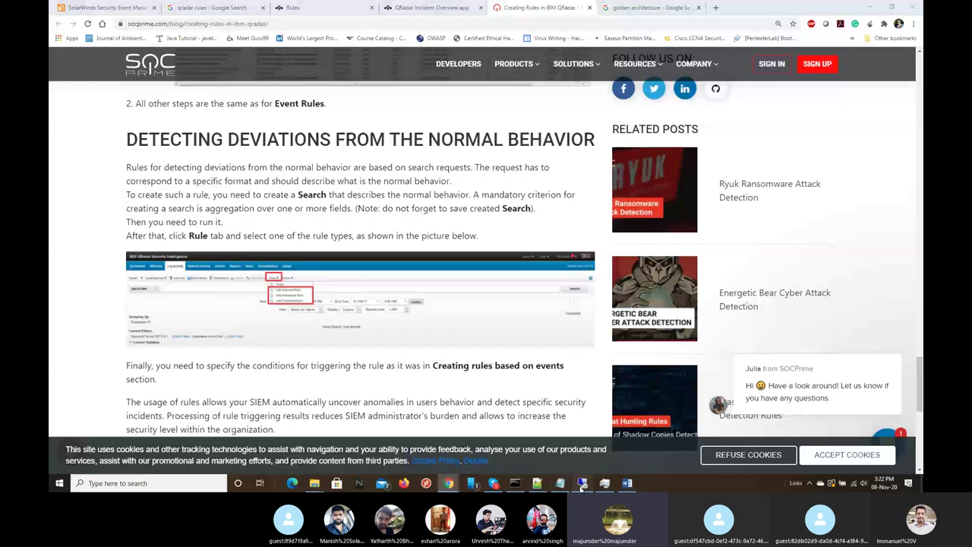
Maximise the remote QRadar session and return to the Rule Test Stack Editor
left_click_drag(628, 22, 379, 8)
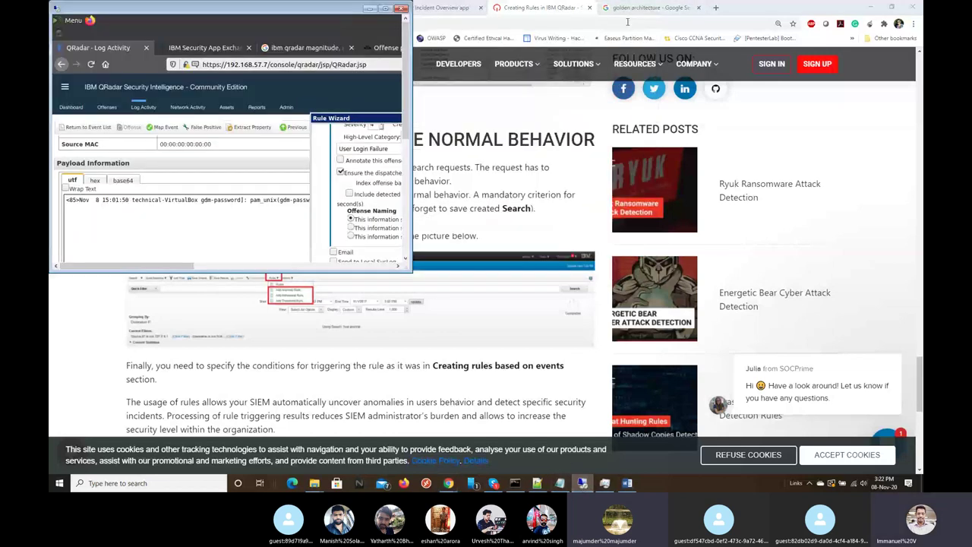
key("super+Up")
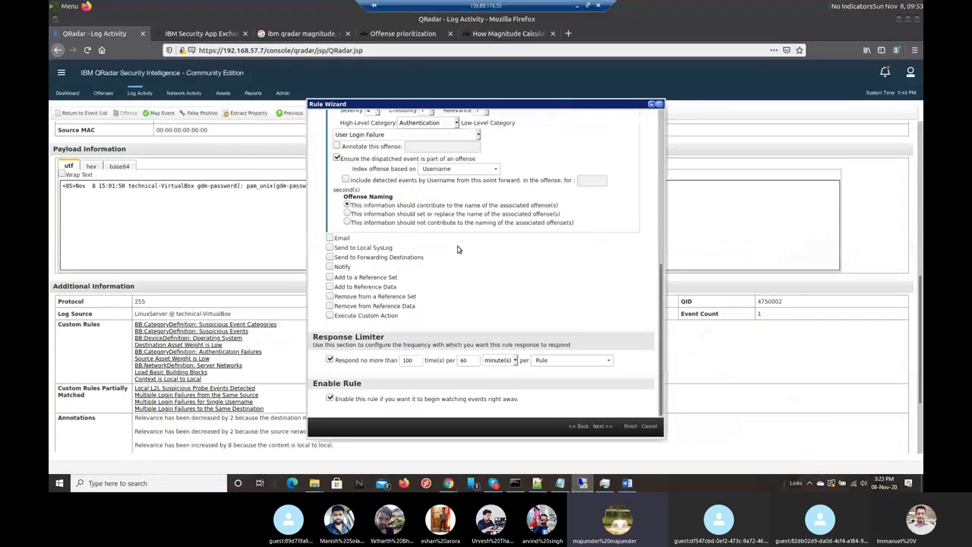
scroll(471, 235, "up", 2)
scroll(458, 249, "up", 2)
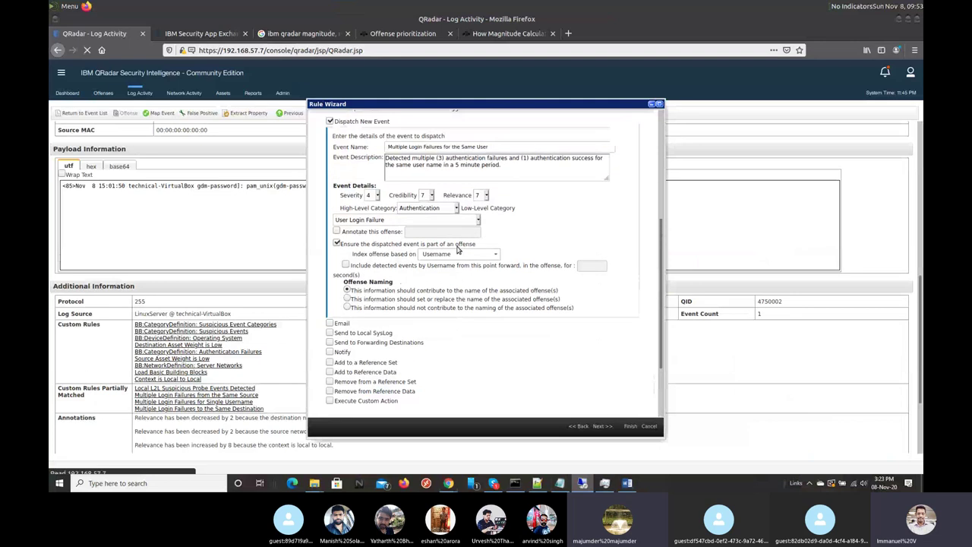
scroll(458, 249, "up", 4)
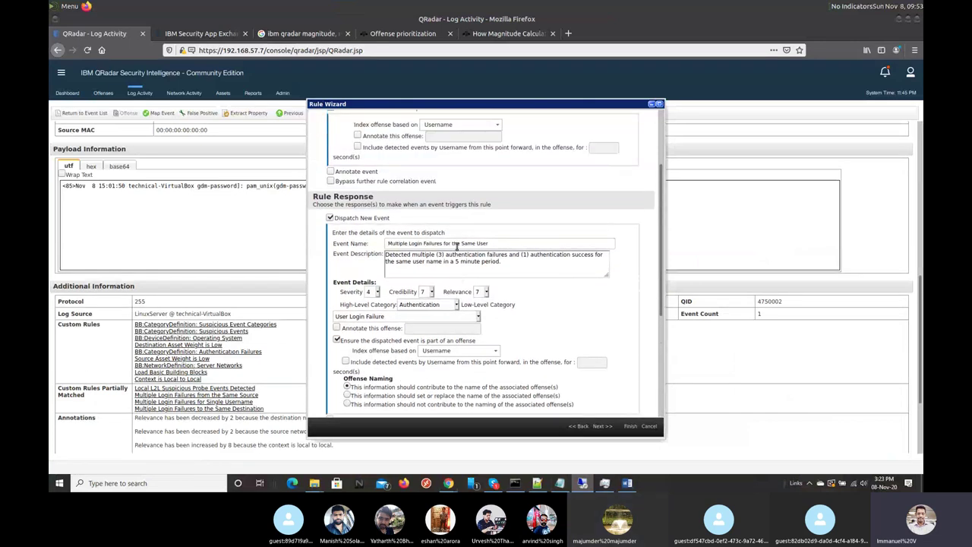
scroll(457, 249, "down", 8)
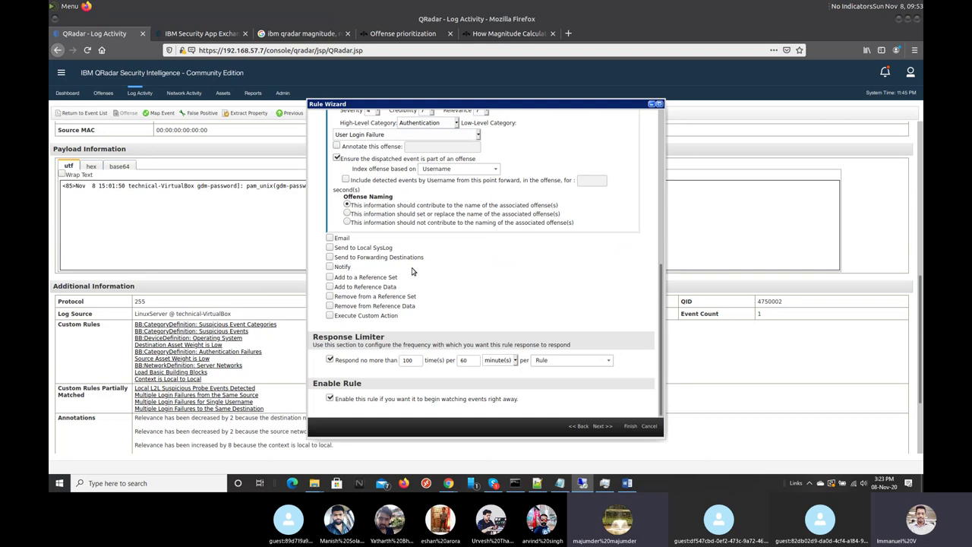
left_click(586, 426)
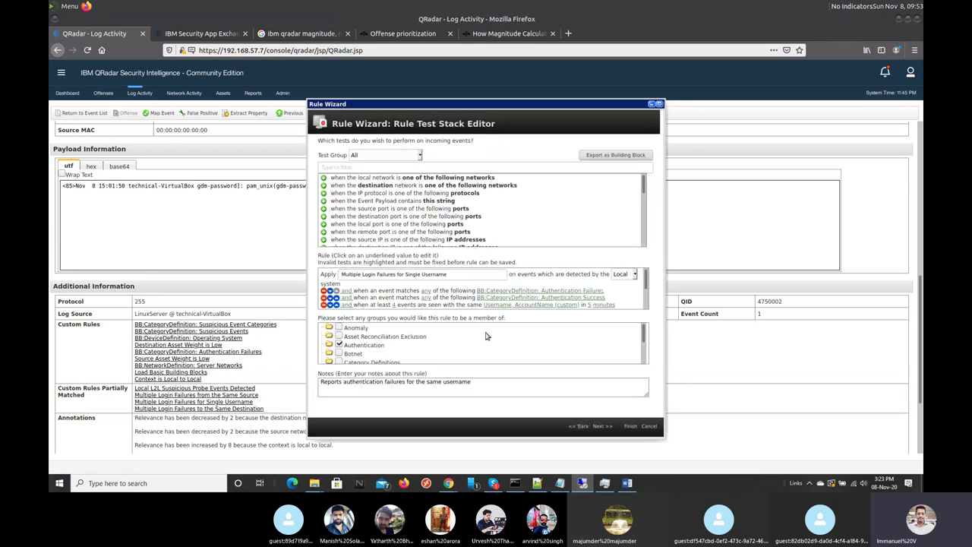
Remove the three existing tests and add the source geographic location test
left_click(324, 292)
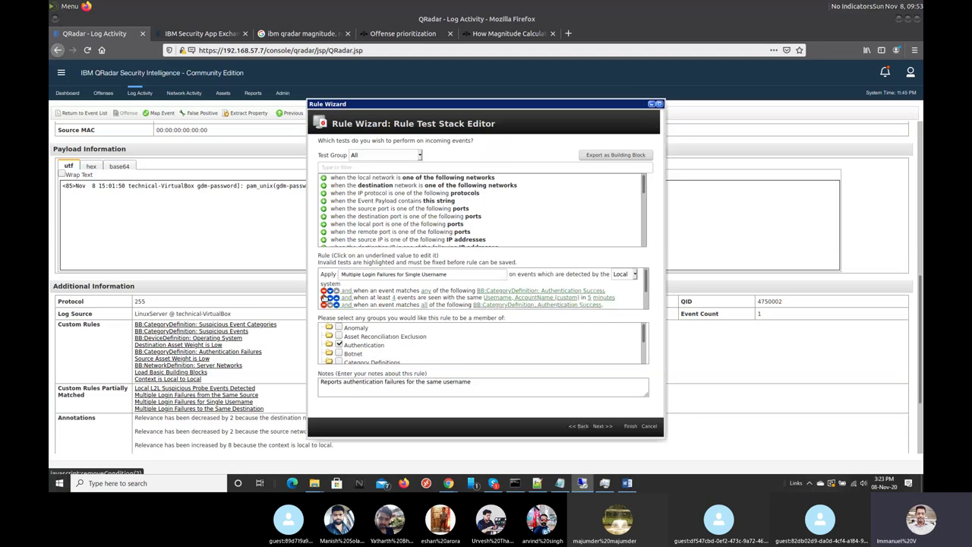
left_click(323, 292)
left_click(324, 292)
left_click(325, 291)
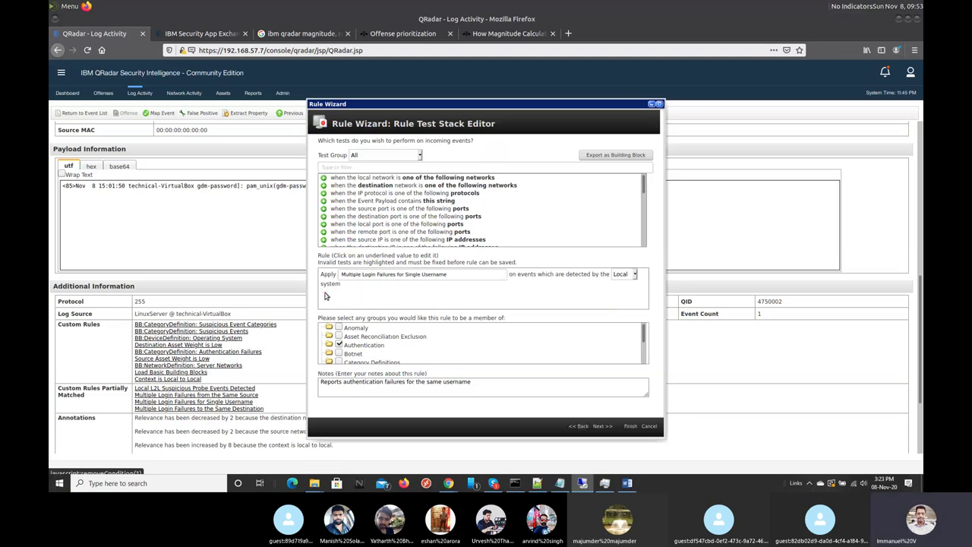
left_click(440, 168)
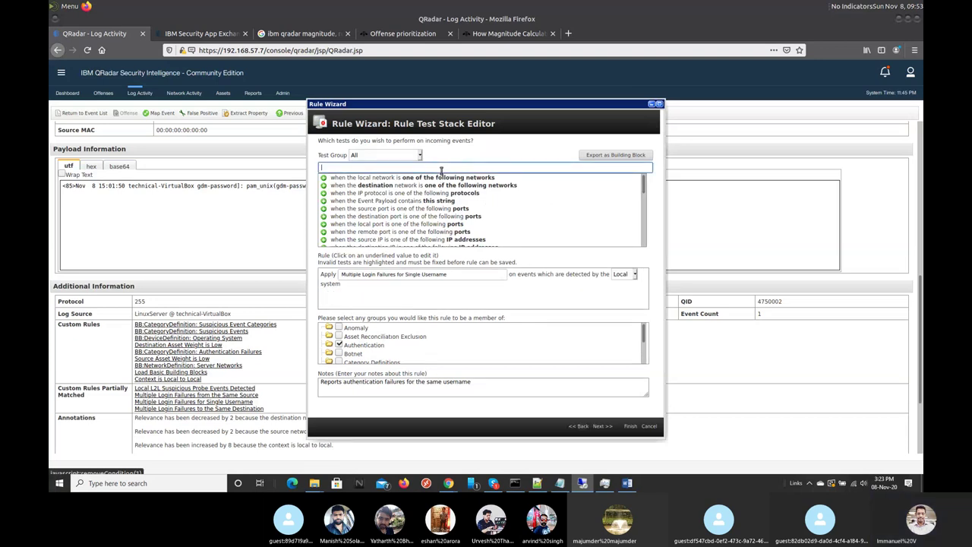
type("geolo")
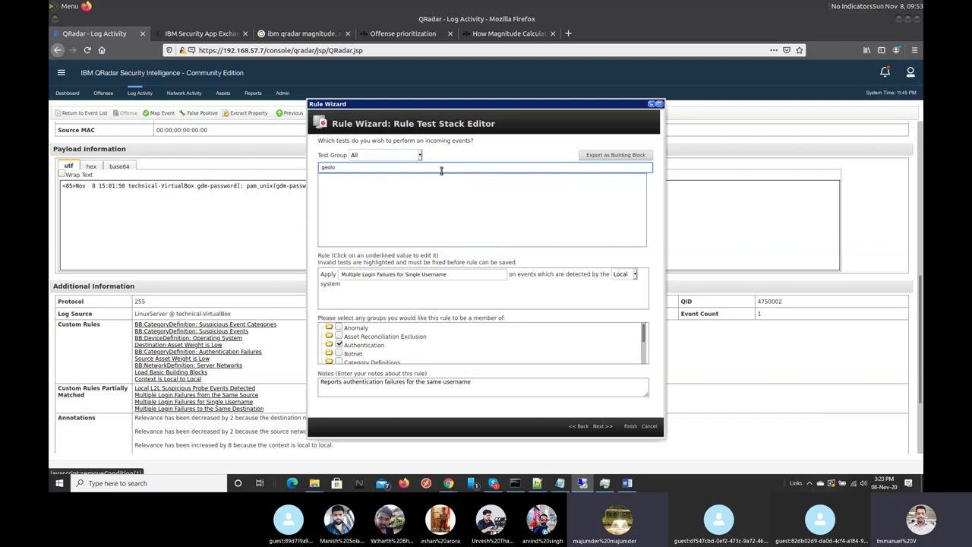
key("BackSpace")
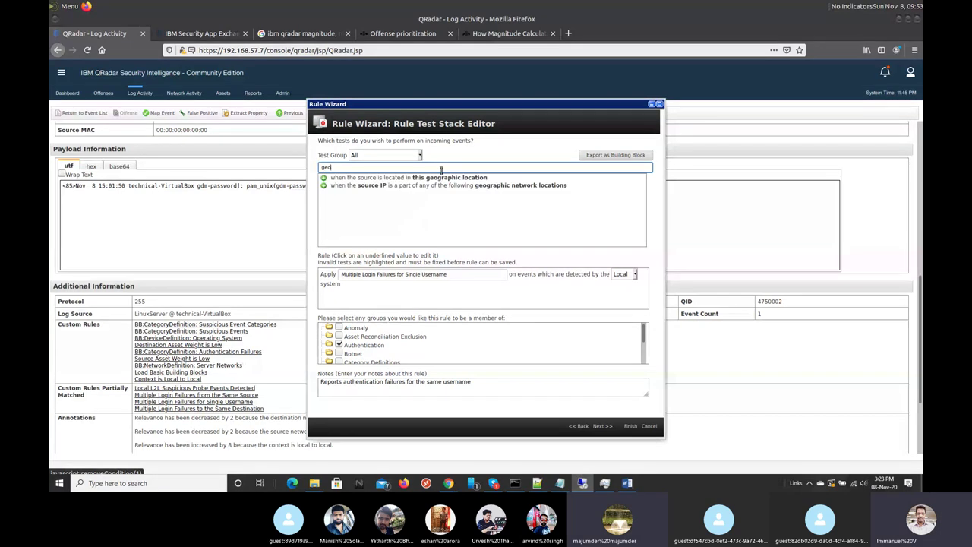
left_click(439, 180)
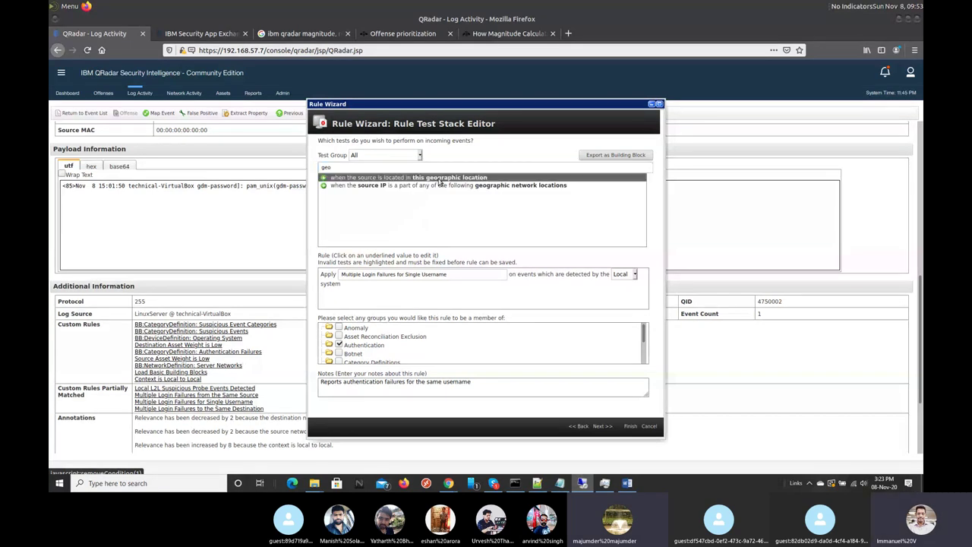
double_click(439, 179)
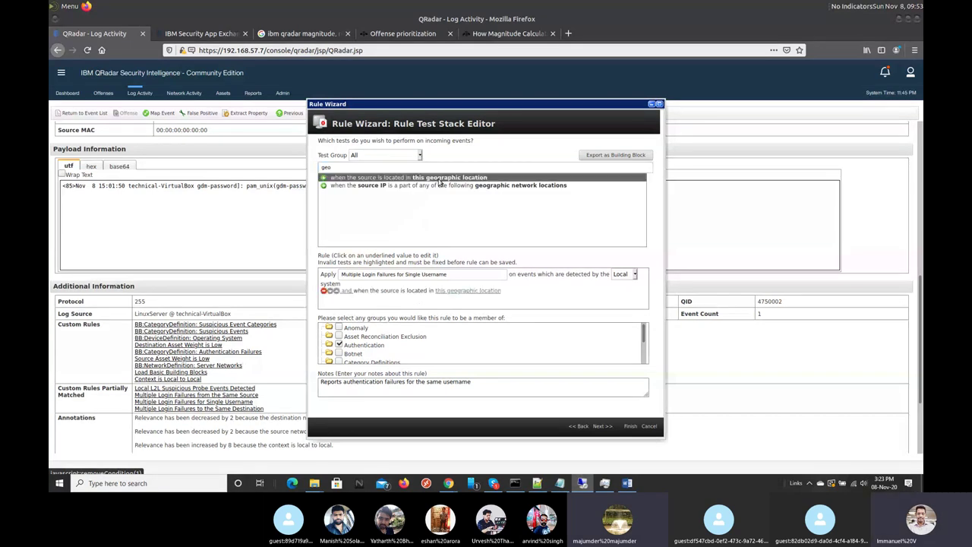
Set the location test's value to Asia.India
left_click(465, 292)
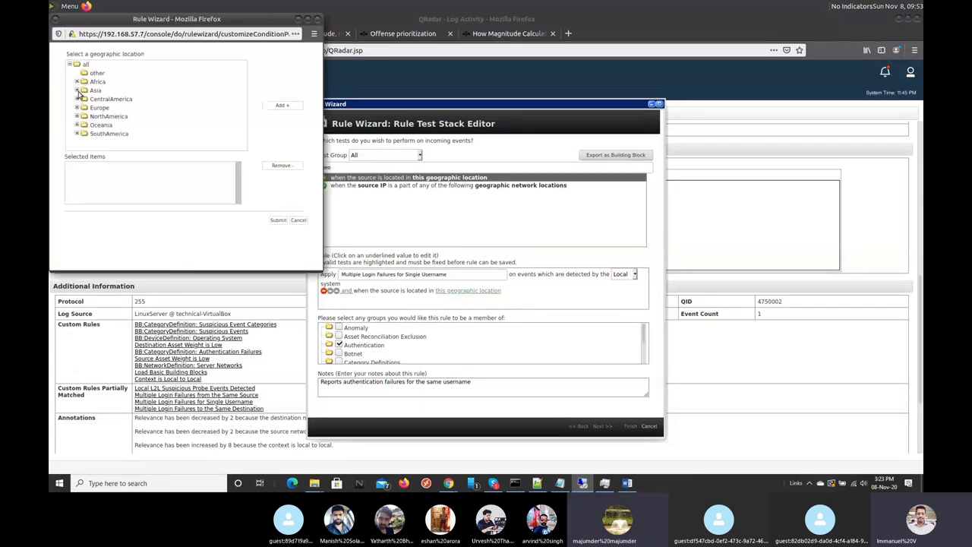
left_click(77, 90)
scroll(93, 120, "down", 2)
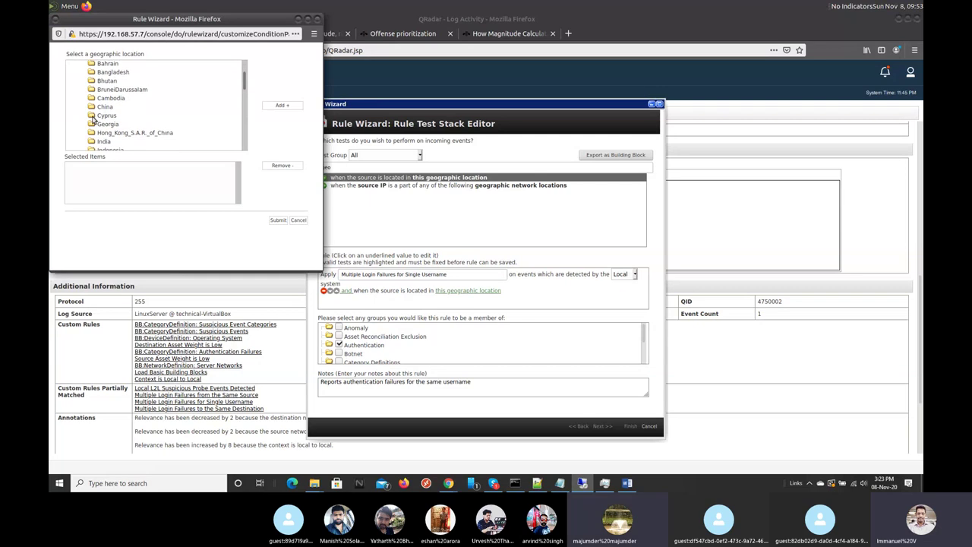
scroll(93, 120, "down", 1)
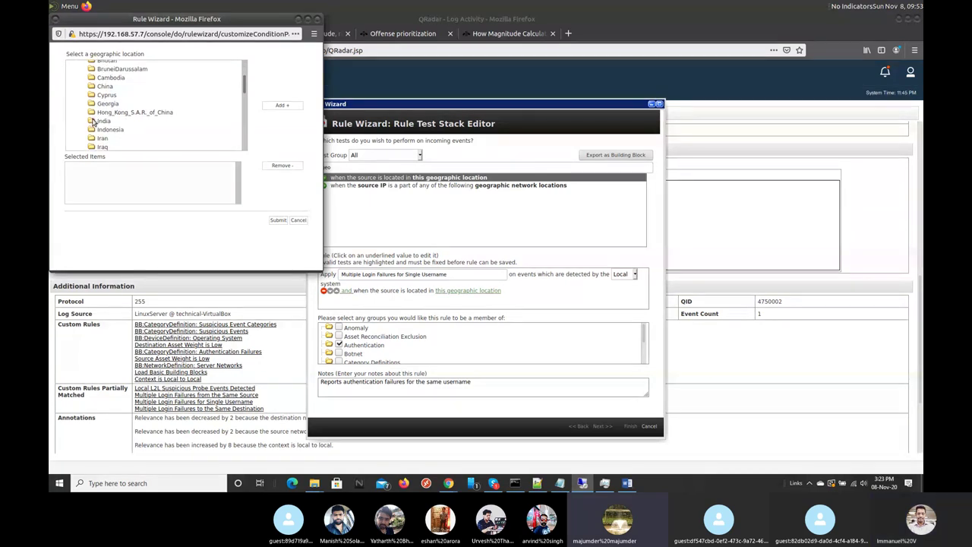
left_click(96, 121)
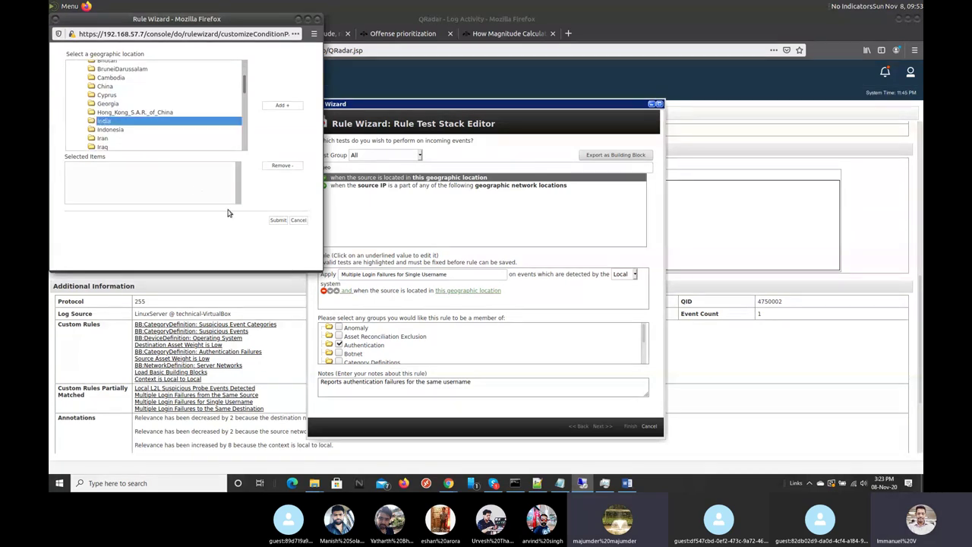
left_click(283, 105)
left_click(278, 220)
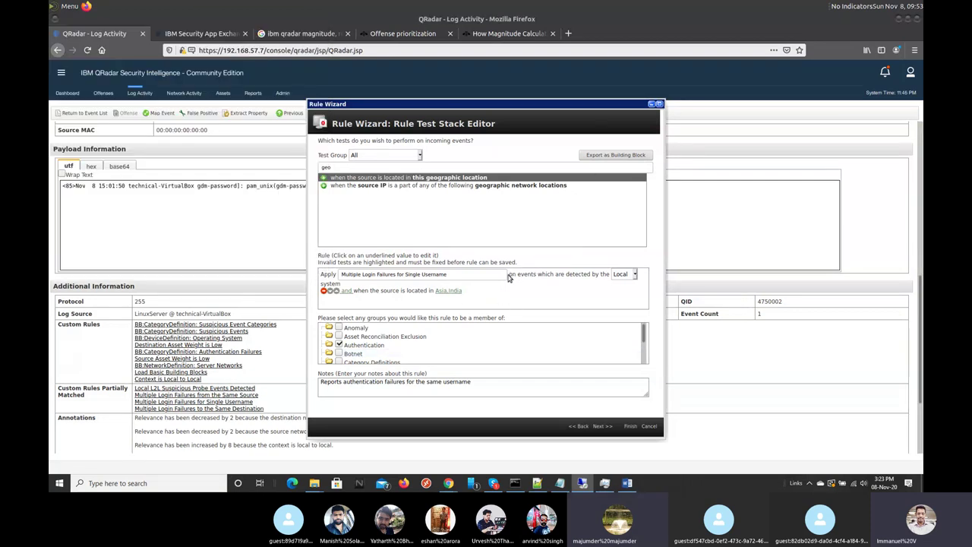
Clear the old rule name, leaving it empty, and continue to the next wizard page
left_click(499, 277)
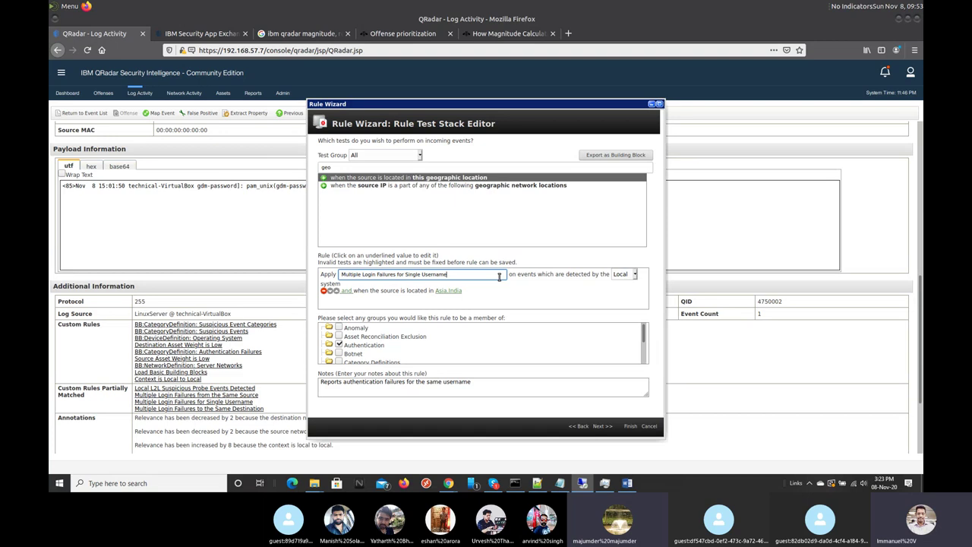
triple_click(499, 276)
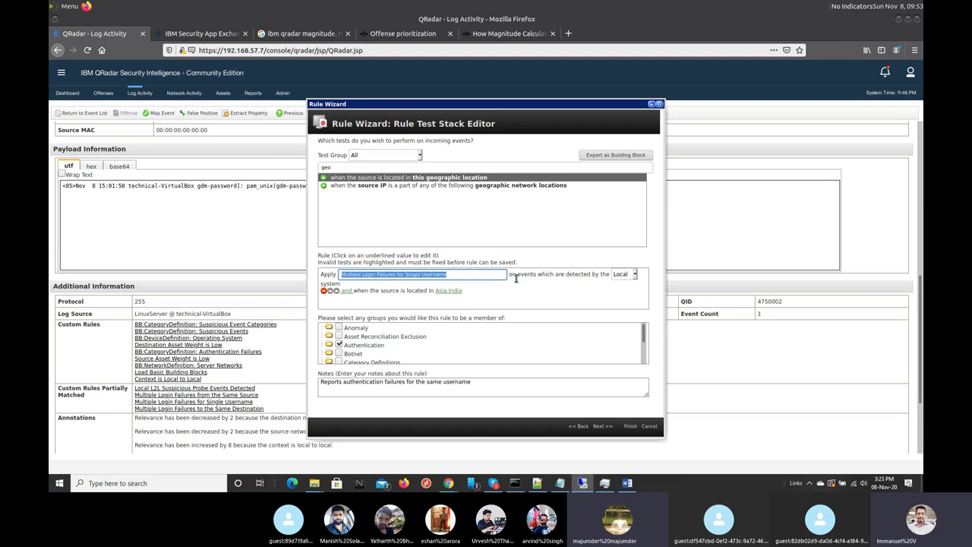
key("BackSpace")
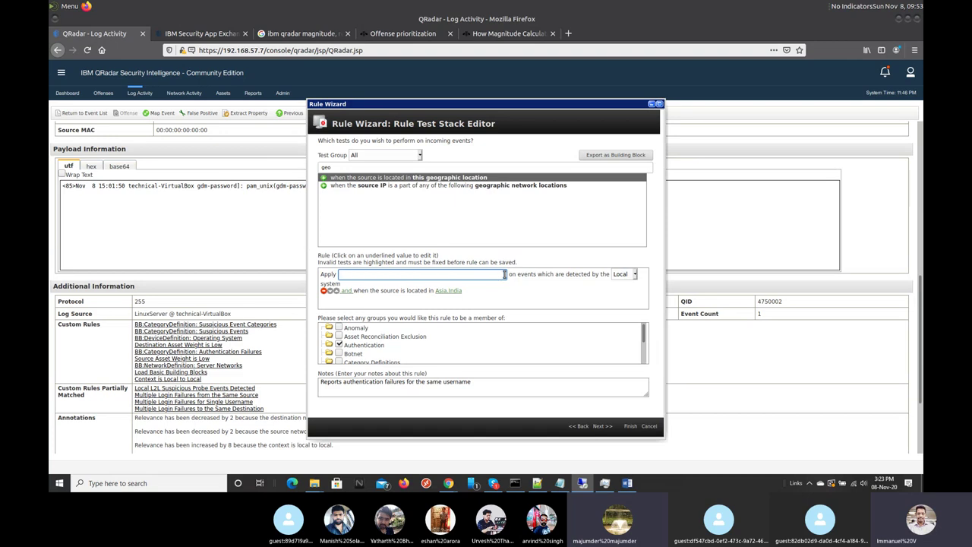
type("Block")
key("BackSpace")
key("BackSpace")
key("BackSpace")
key("BackSpace")
key("BackSpace")
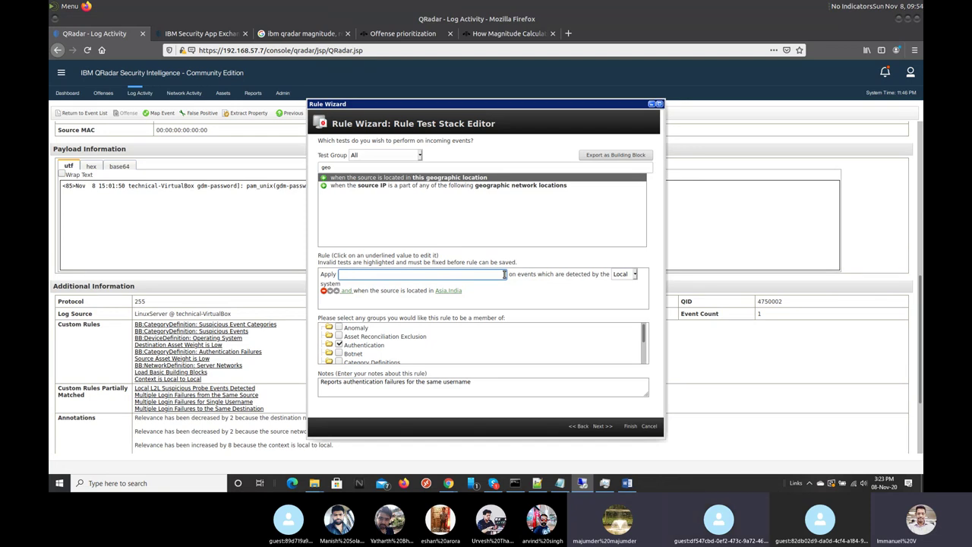
left_click(515, 242)
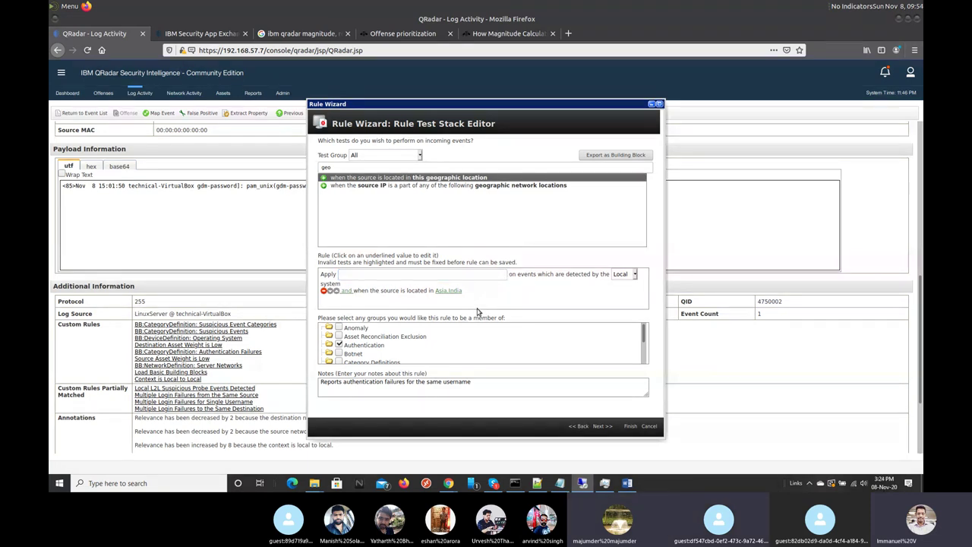
scroll(630, 357, "down", 5)
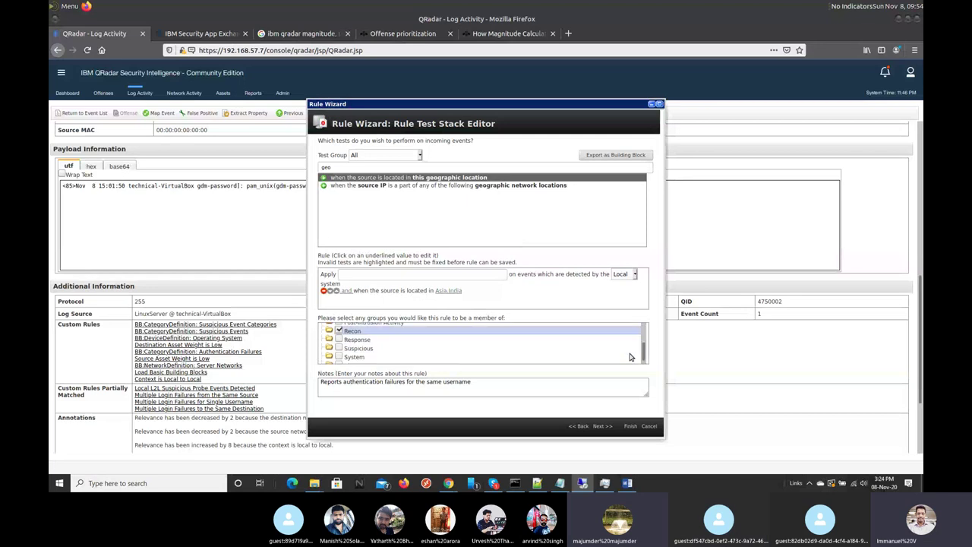
scroll(630, 357, "down", 3)
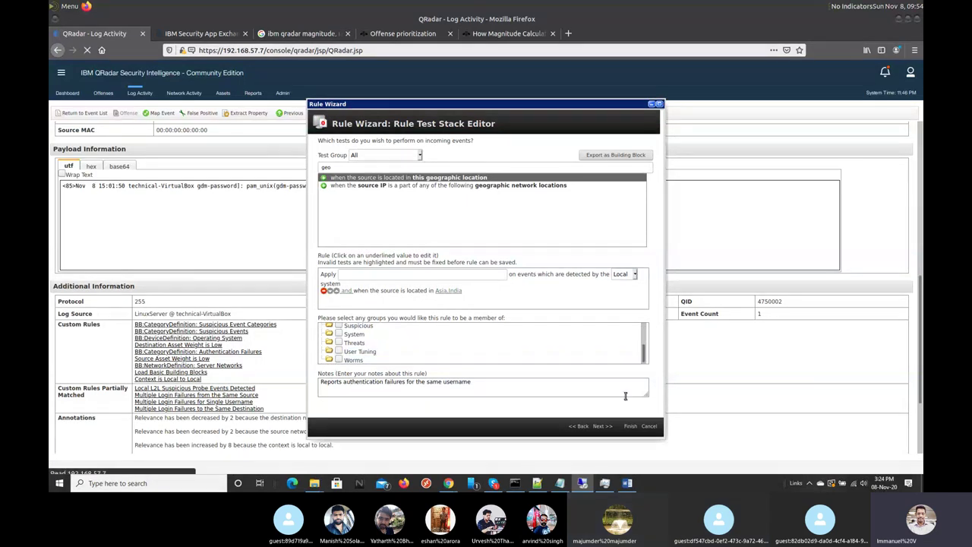
scroll(573, 349, "up", 5)
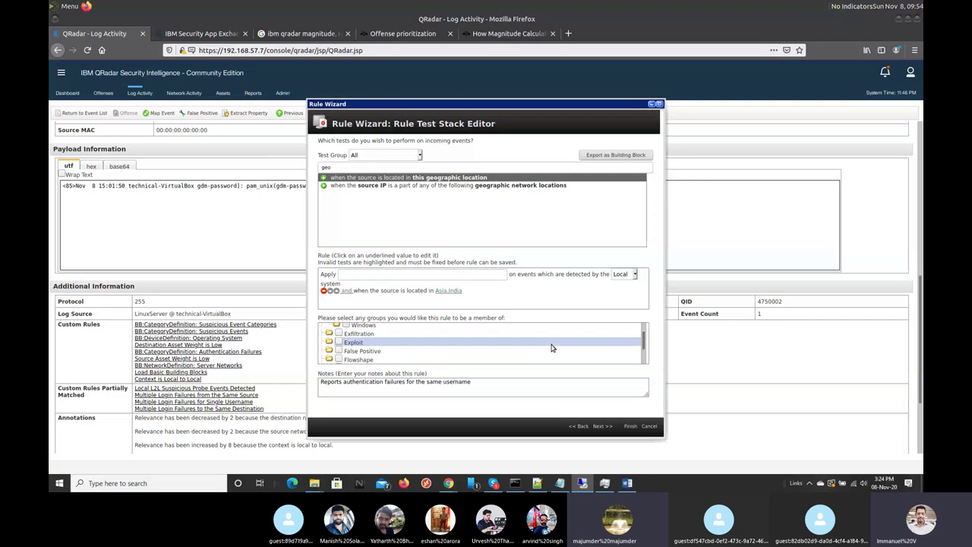
scroll(552, 347, "up", 5)
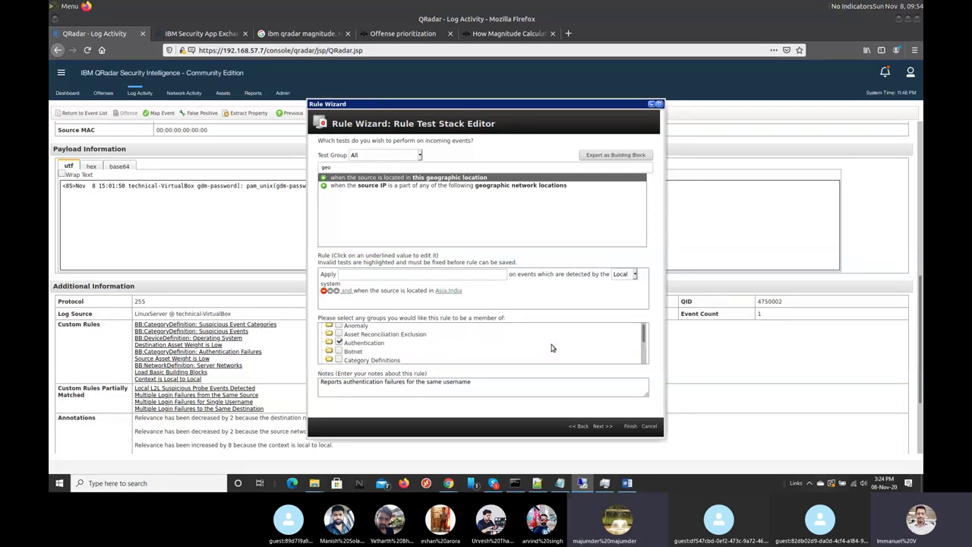
left_click(605, 428)
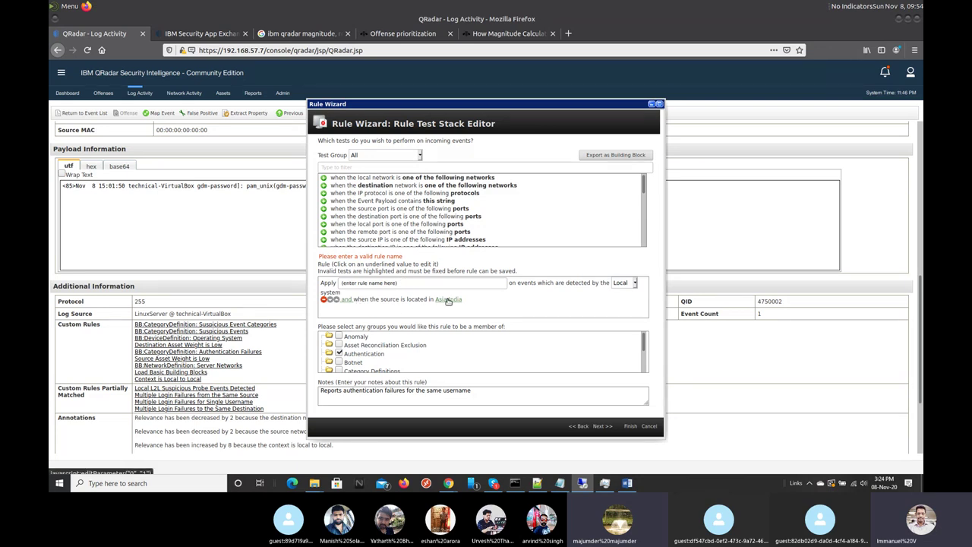
Name the rule 'Geolocation blocking'
left_click(425, 283)
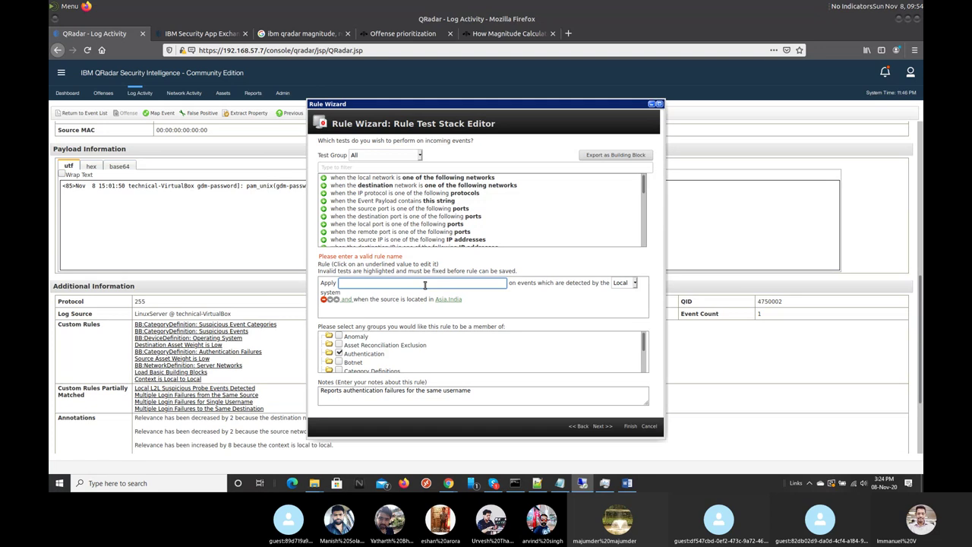
type("Geolocatio")
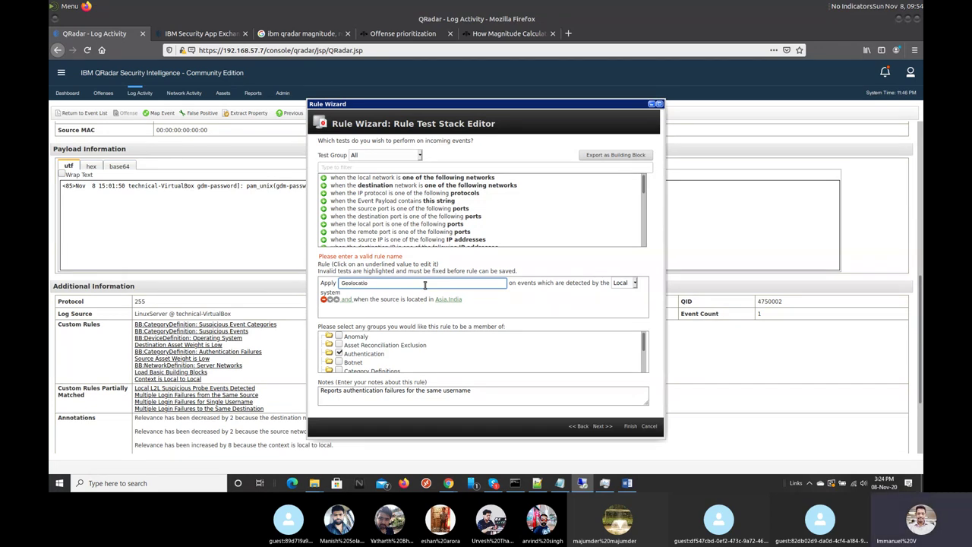
type("n blocking")
On the Rule Response page, tick Execute Custom Action
left_click(607, 427)
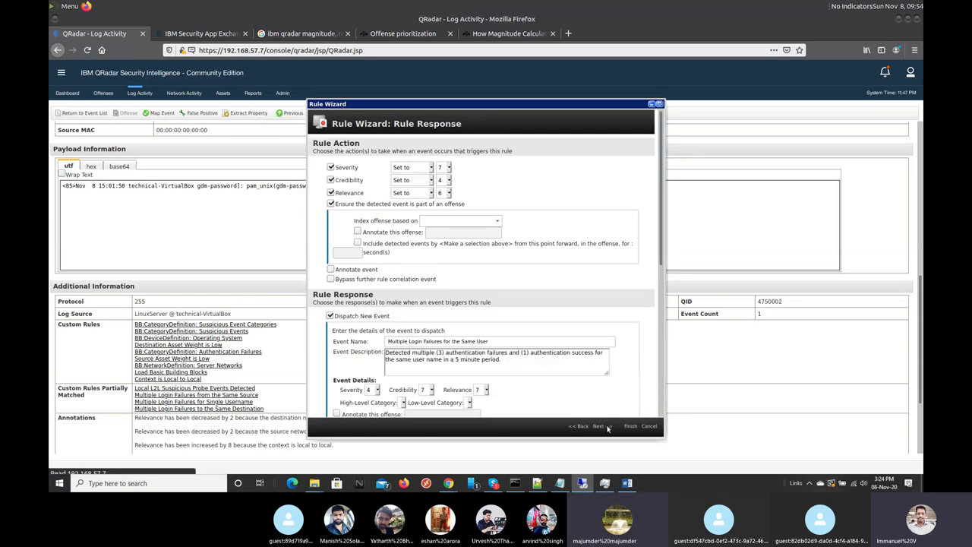
scroll(426, 345, "down", 6)
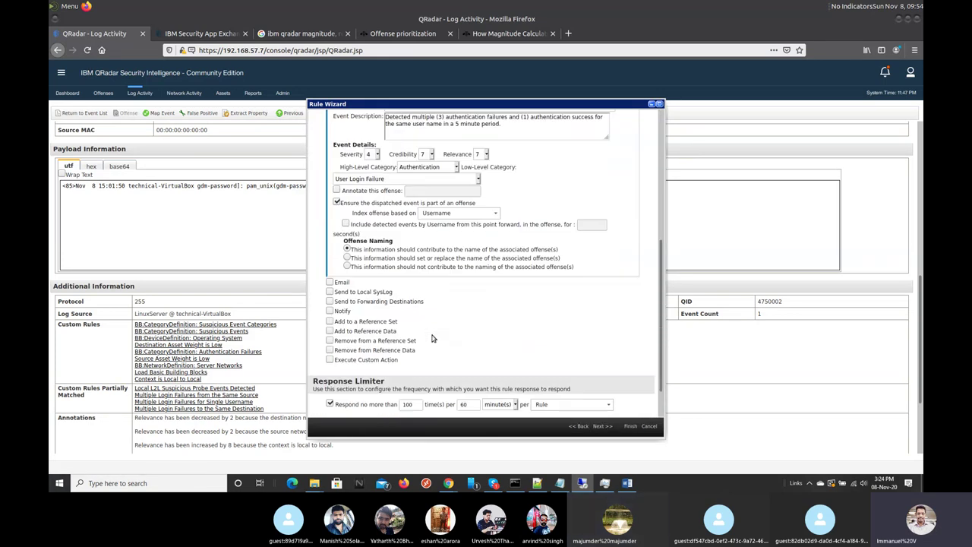
left_click(372, 362)
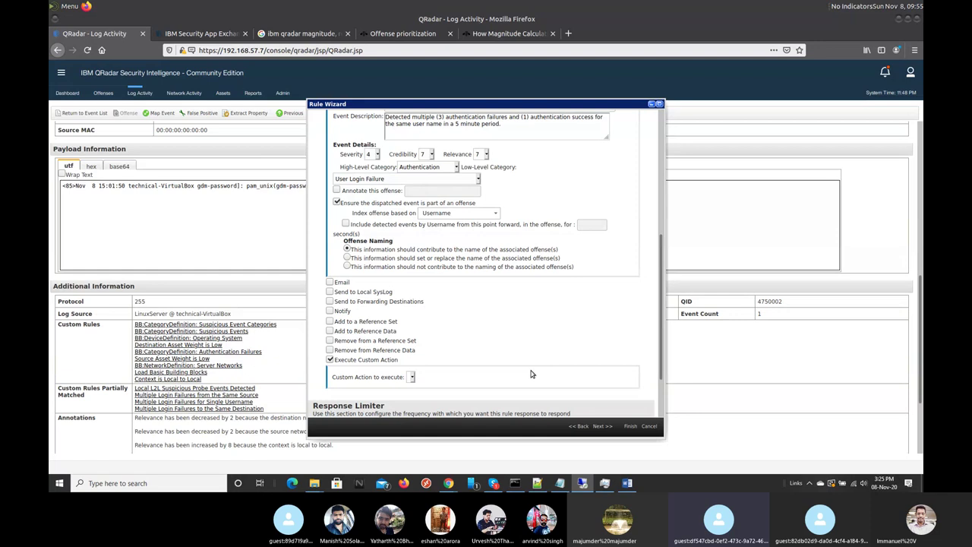
scroll(536, 373, "down", 1)
scroll(531, 371, "down", 2)
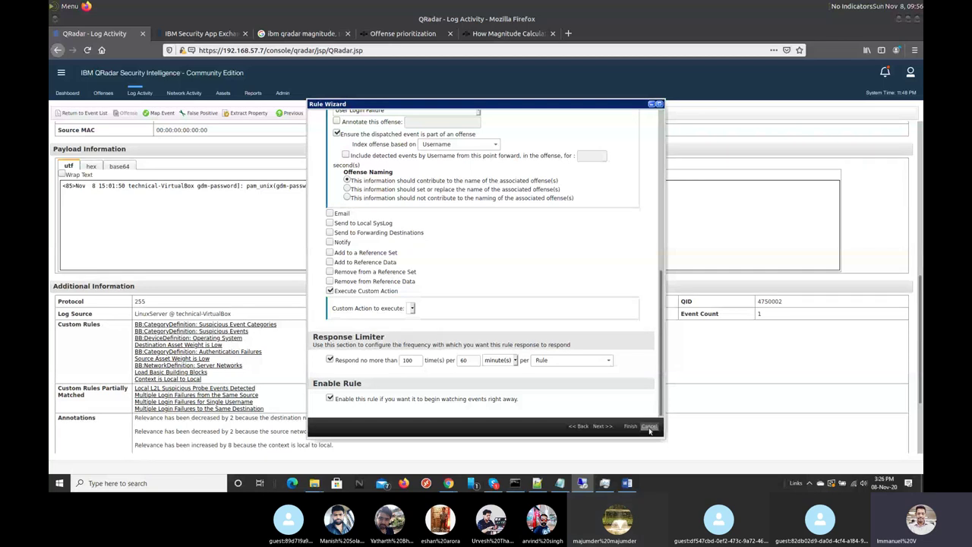
left_click(650, 427)
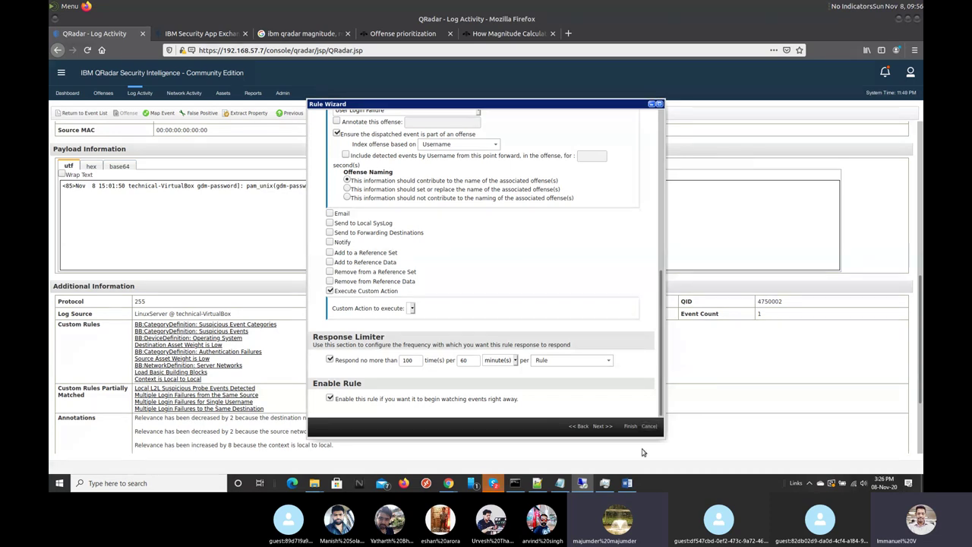
Cancel the Rule Wizard and confirm discarding the unsaved rule
left_click(650, 426)
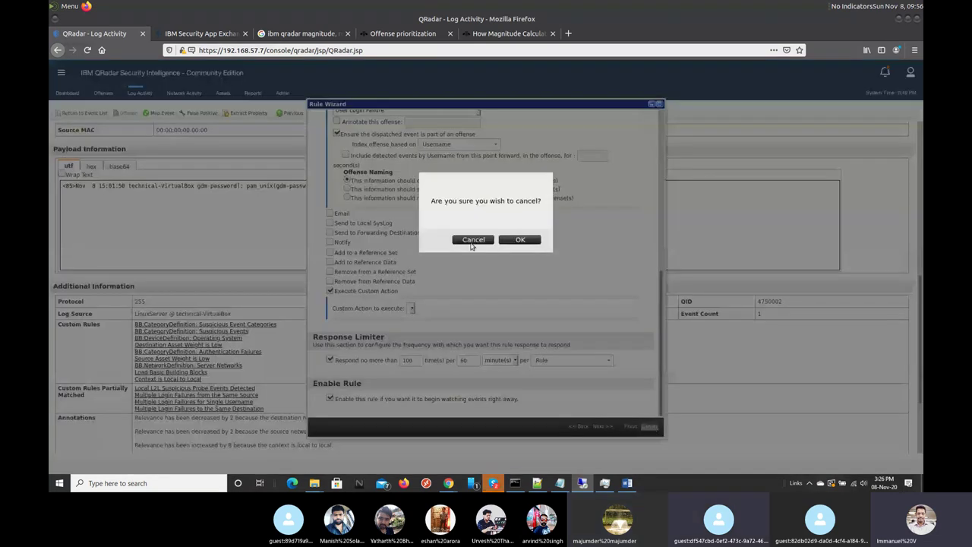
left_click(520, 240)
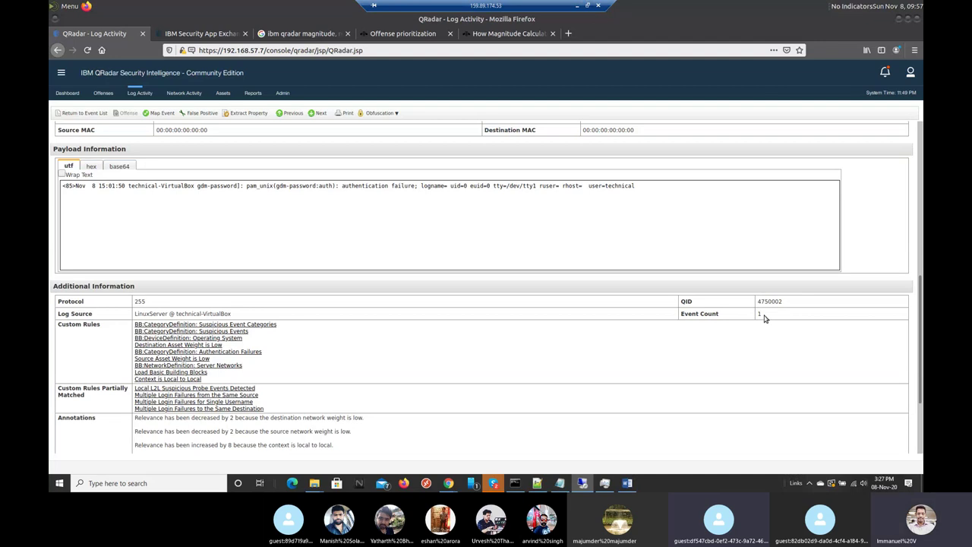
Review the offense prioritization and magnitude calculation pages, then move to IBM Security App Exchange
left_click(425, 35)
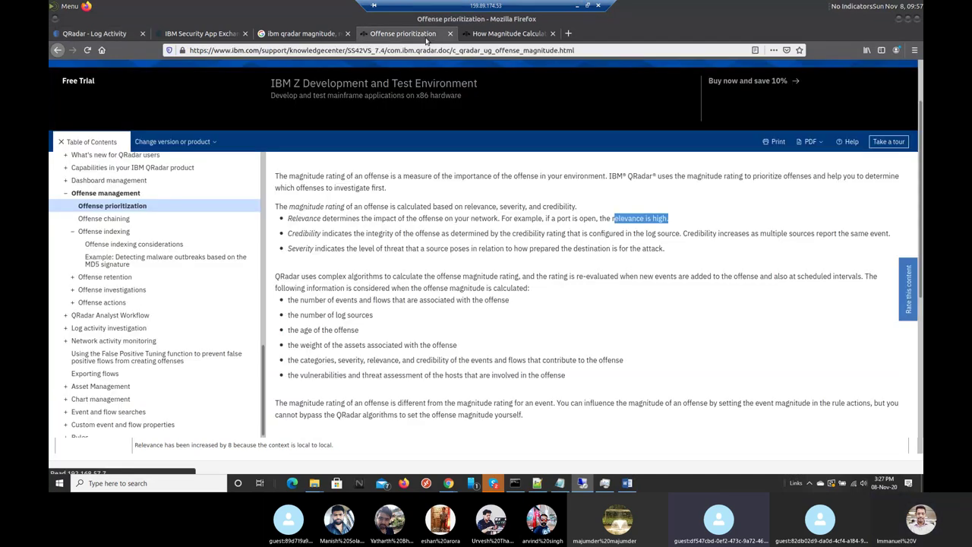
left_click(497, 35)
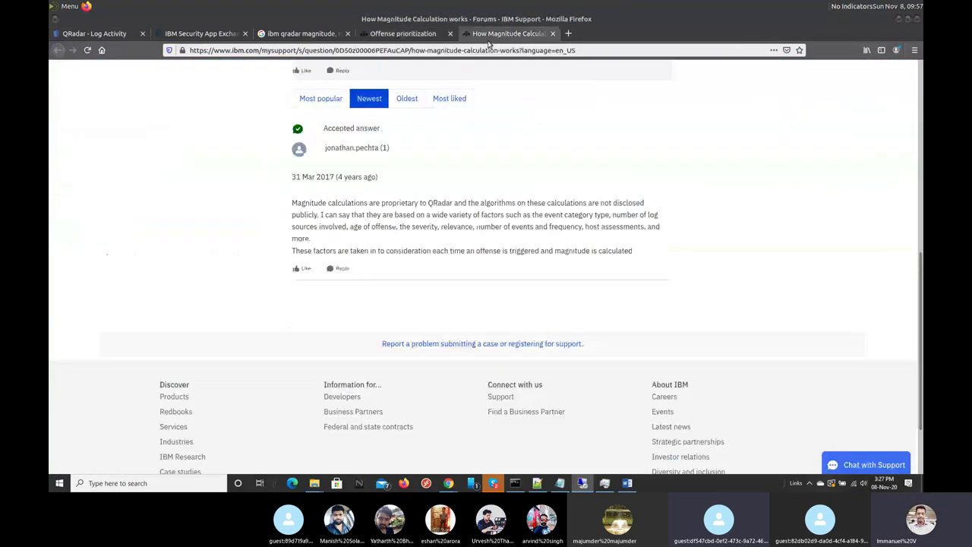
left_click(225, 35)
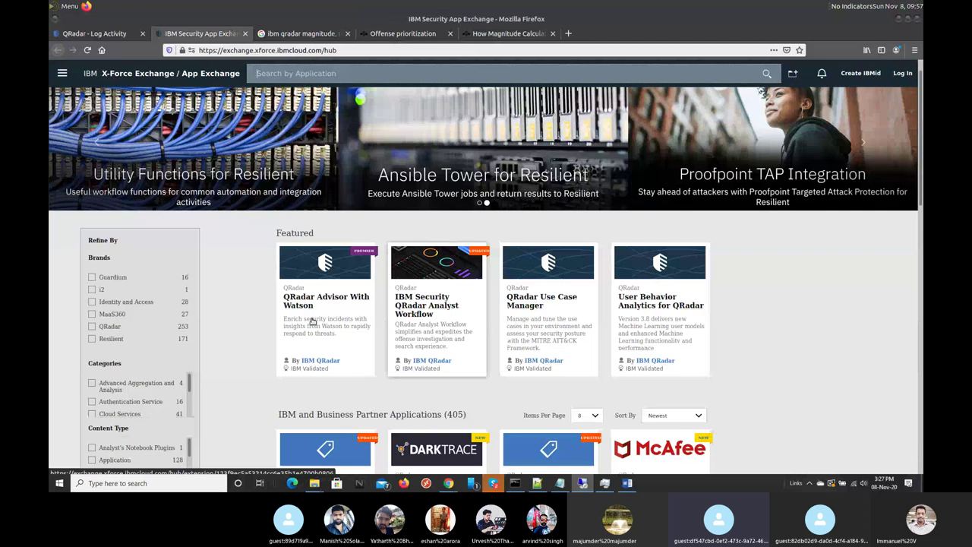
scroll(312, 321, "down", 1)
scroll(312, 322, "down", 1)
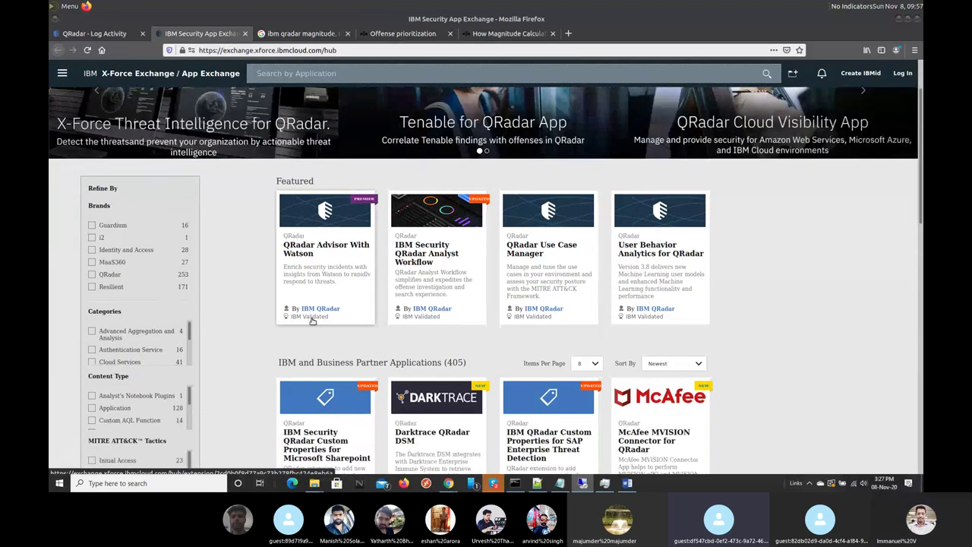
scroll(312, 322, "up", 2)
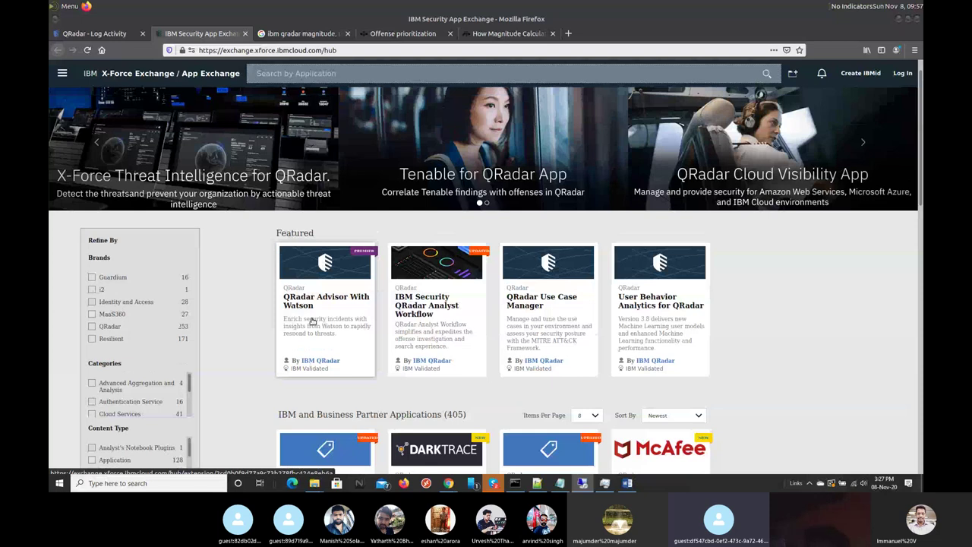
scroll(313, 321, "up", 1)
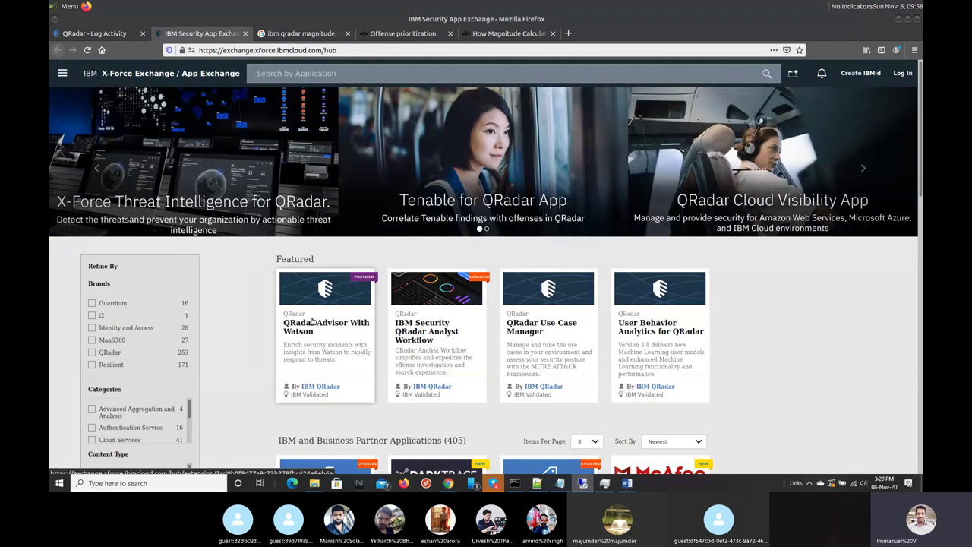
Search App Exchange for 'aws', browse the eight results, then return to QRadar's event details
type("a")
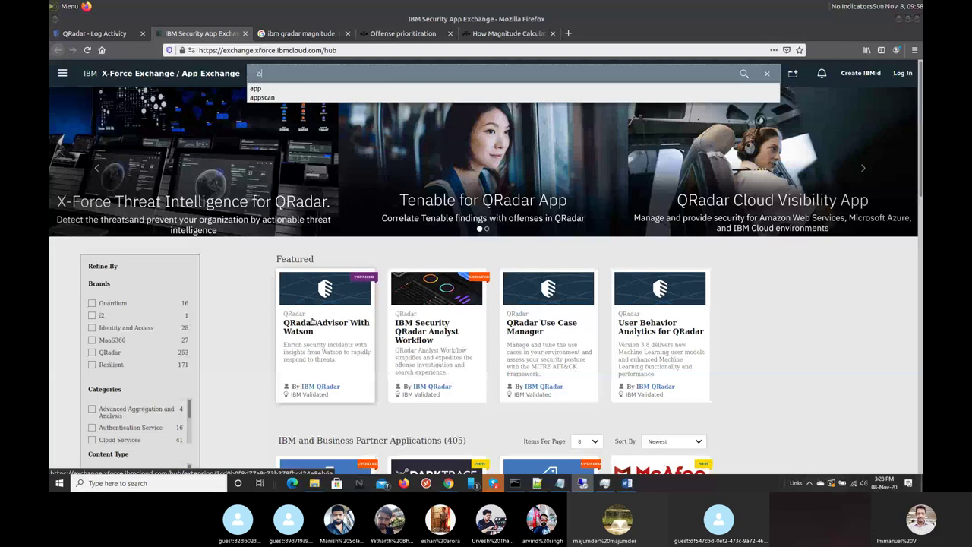
type("ws")
key("Return")
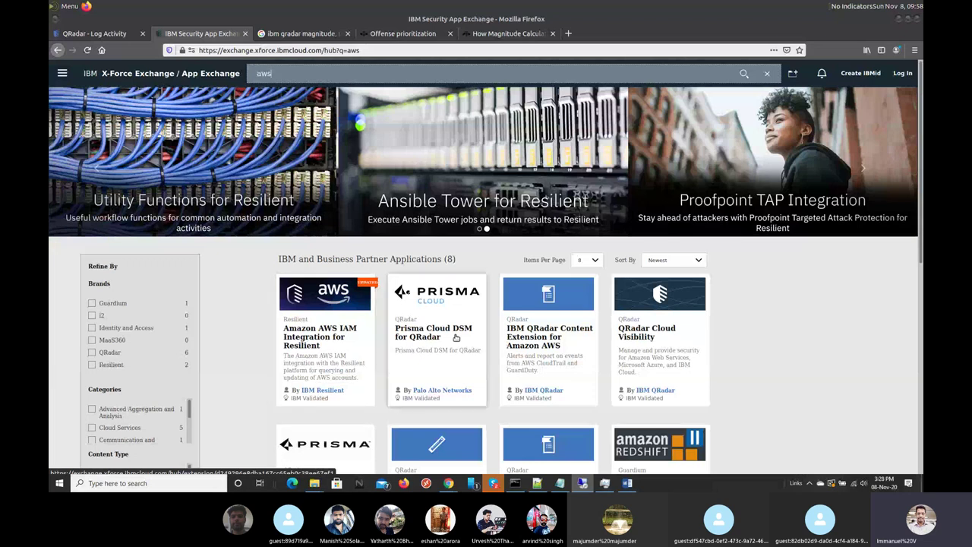
scroll(455, 338, "down", 5)
scroll(456, 338, "up", 1)
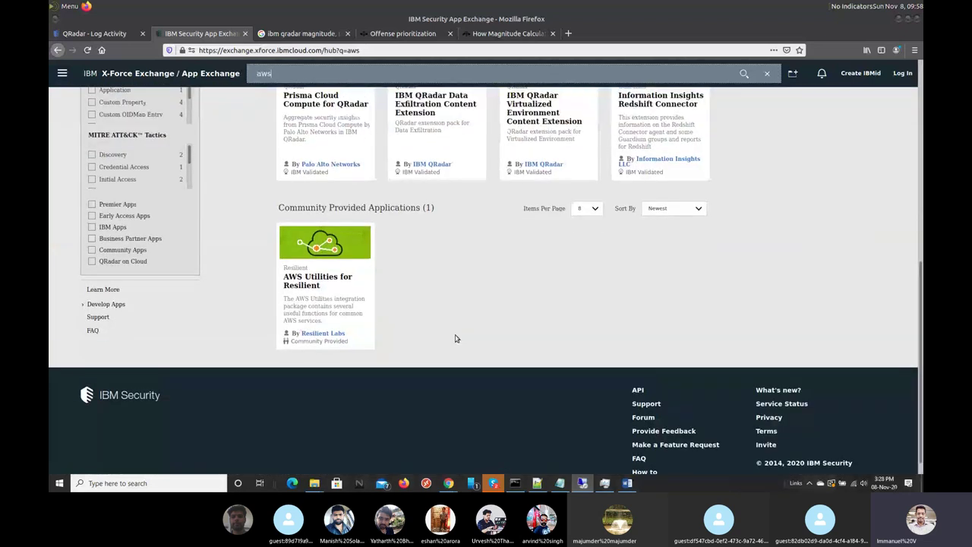
scroll(456, 338, "up", 10)
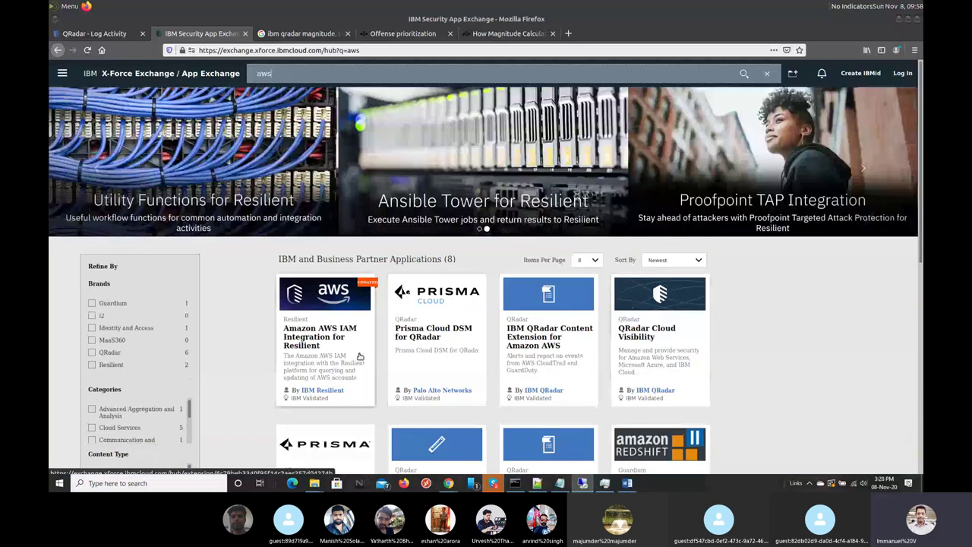
scroll(360, 356, "down", 2)
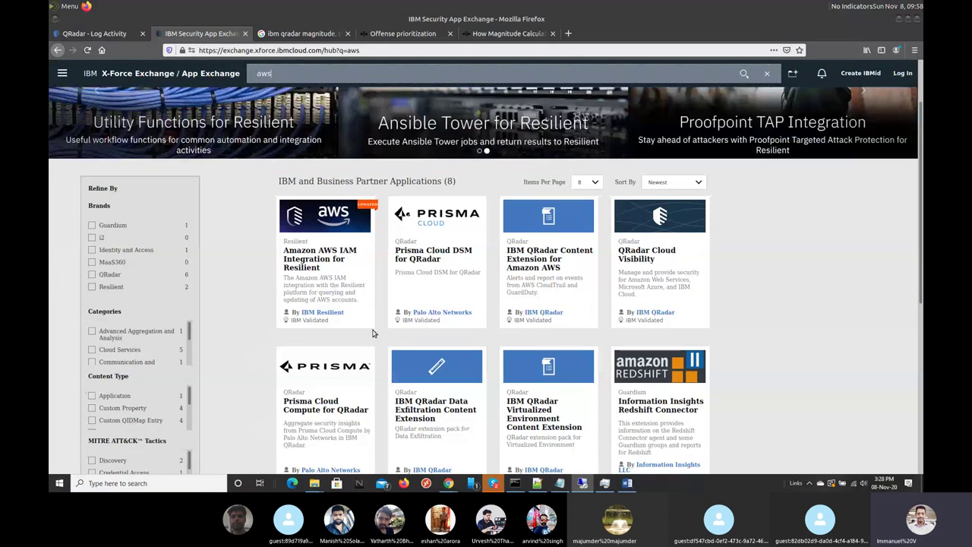
scroll(373, 333, "down", 1)
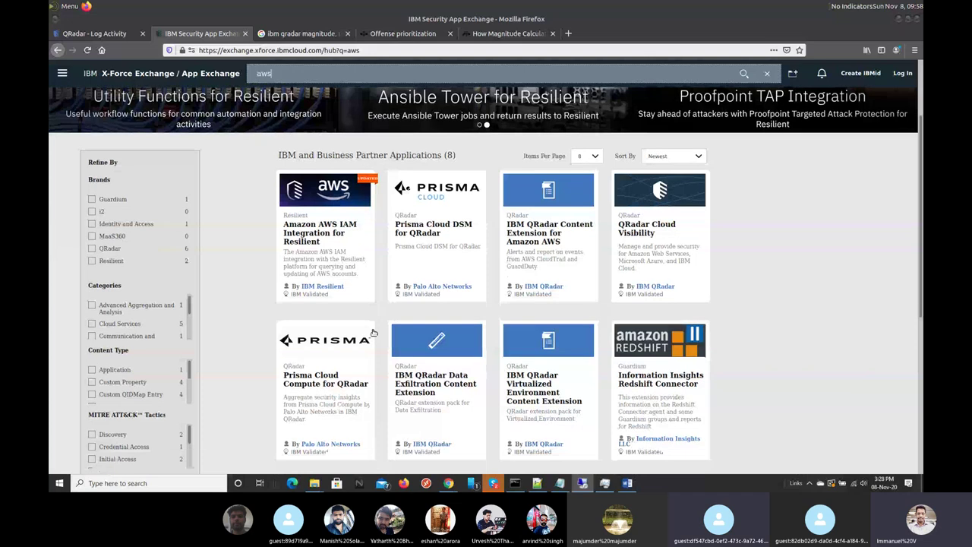
scroll(373, 332, "down", 1)
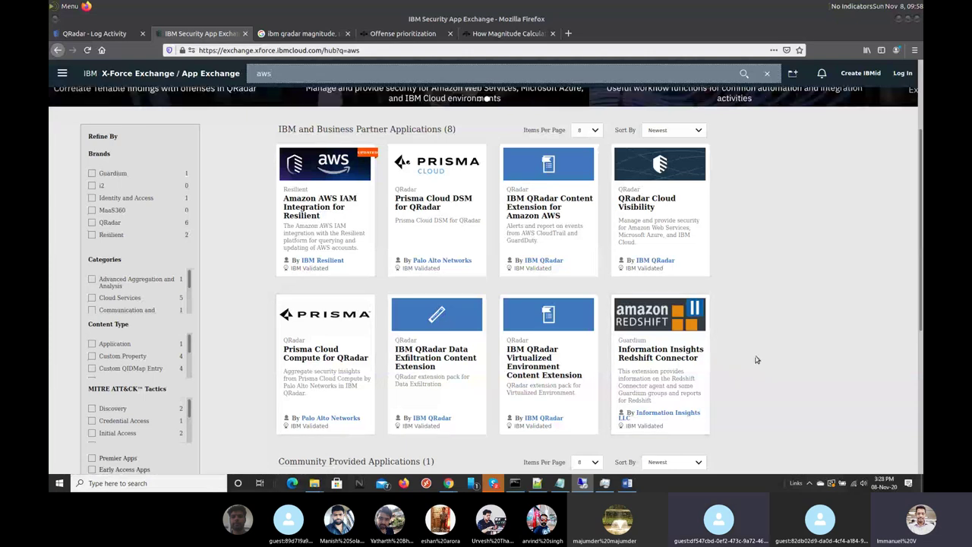
left_click(98, 34)
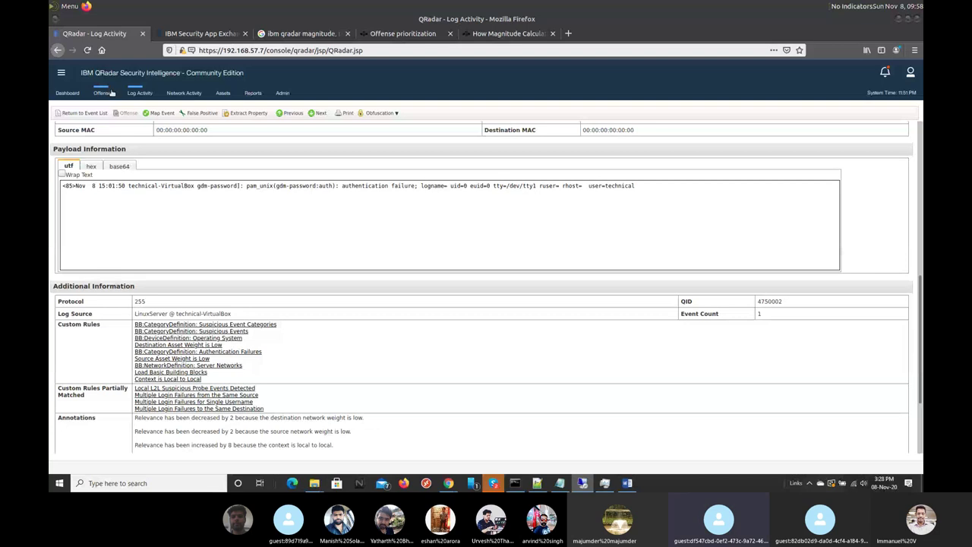
Review the Offenses and Reports pages and look through the report groups manager
left_click(103, 93)
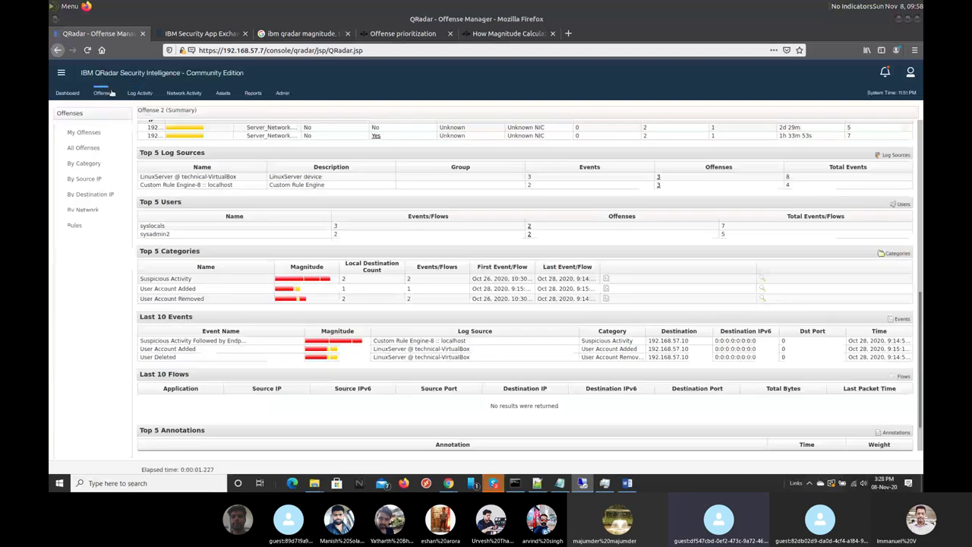
left_click(256, 94)
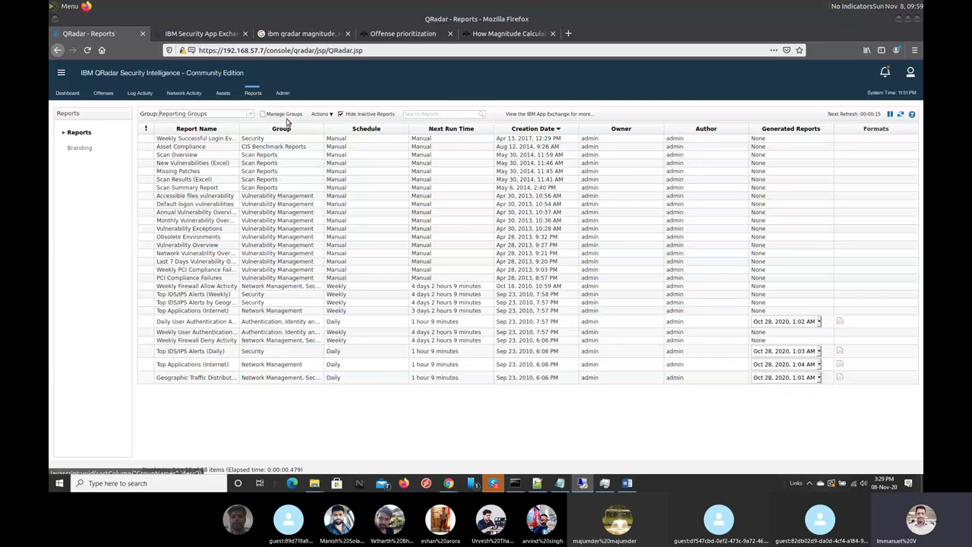
left_click(281, 113)
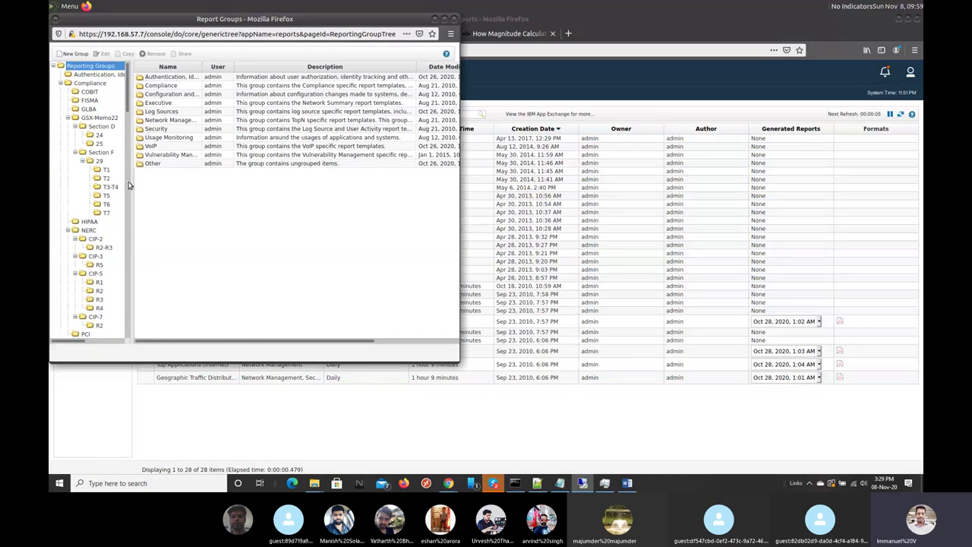
scroll(129, 186, "down", 5)
scroll(100, 142, "up", 10)
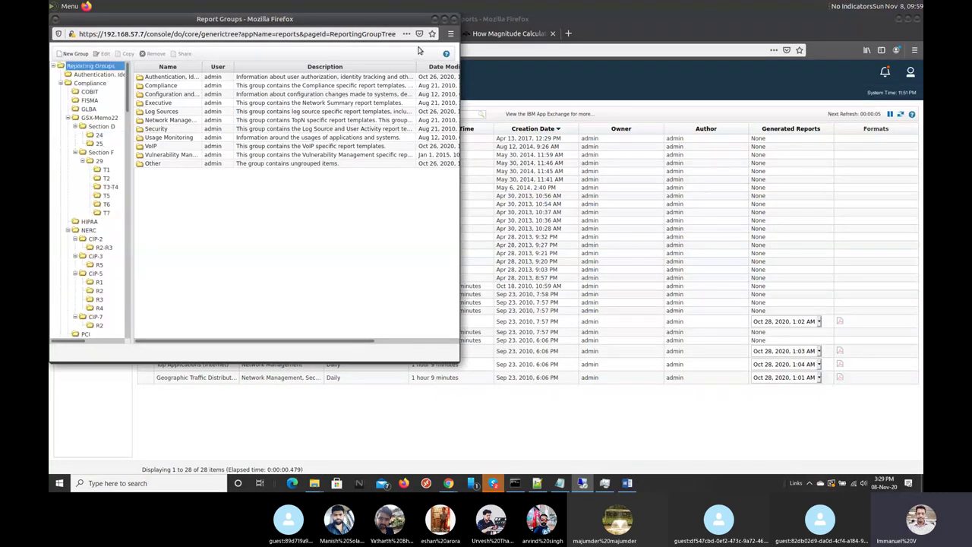
left_click(454, 19)
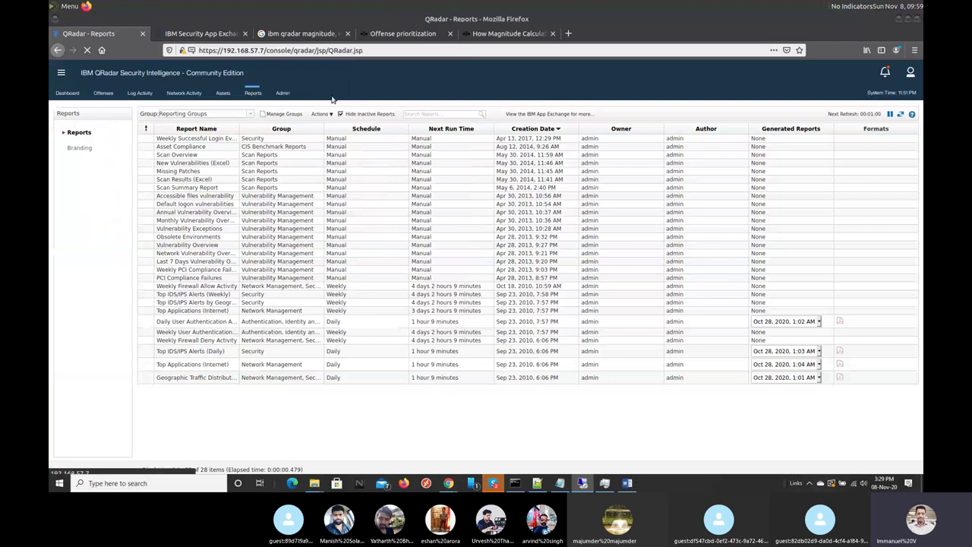
left_click(220, 94)
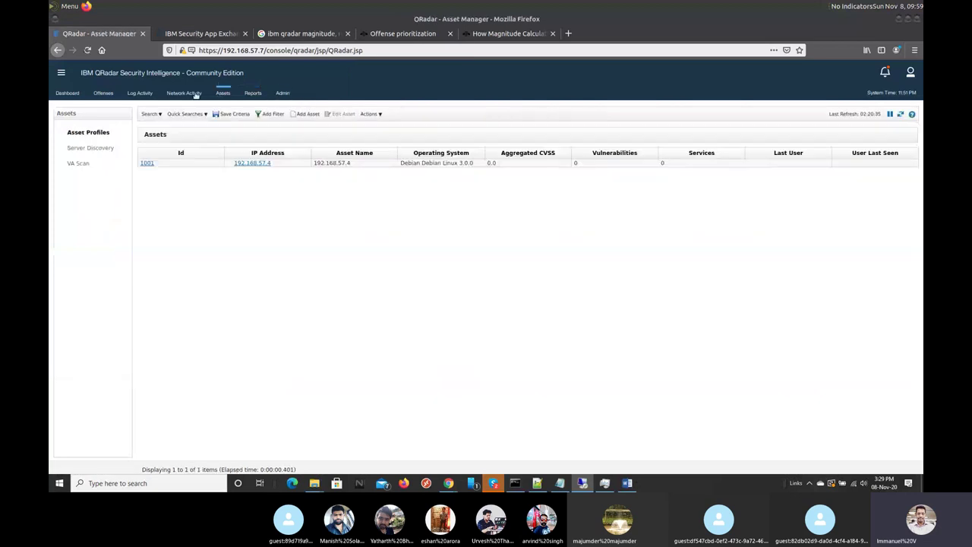
left_click(130, 93)
left_click(104, 92)
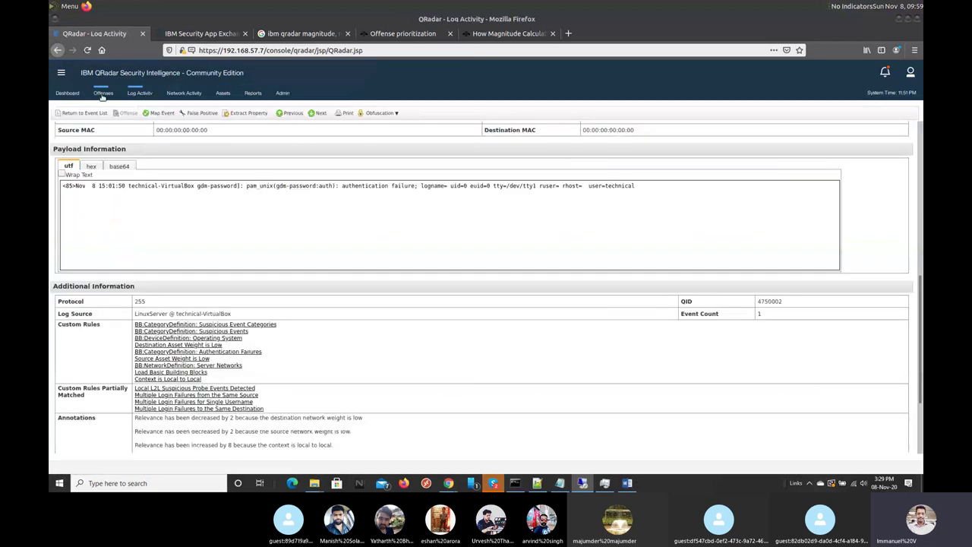
scroll(308, 258, "up", 5)
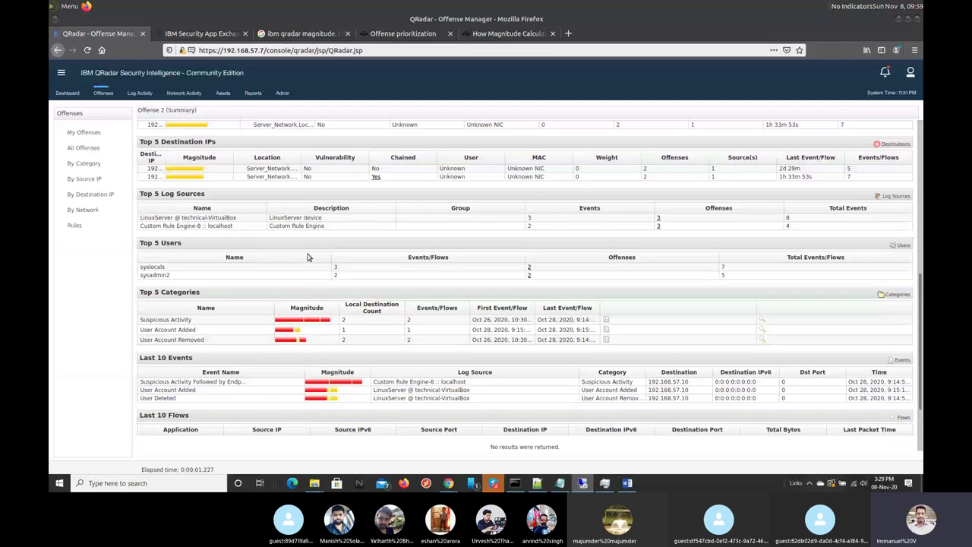
scroll(308, 257, "down", 3)
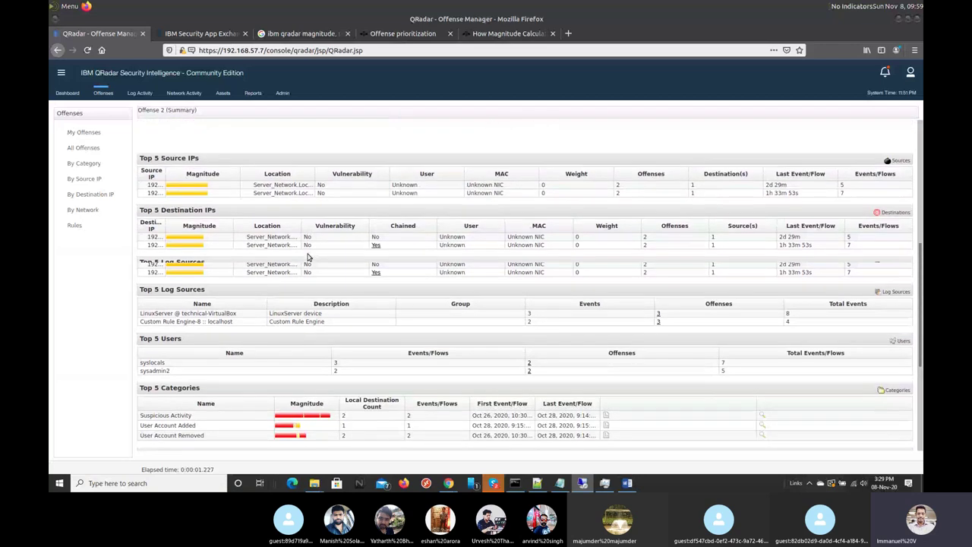
scroll(307, 258, "down", 2)
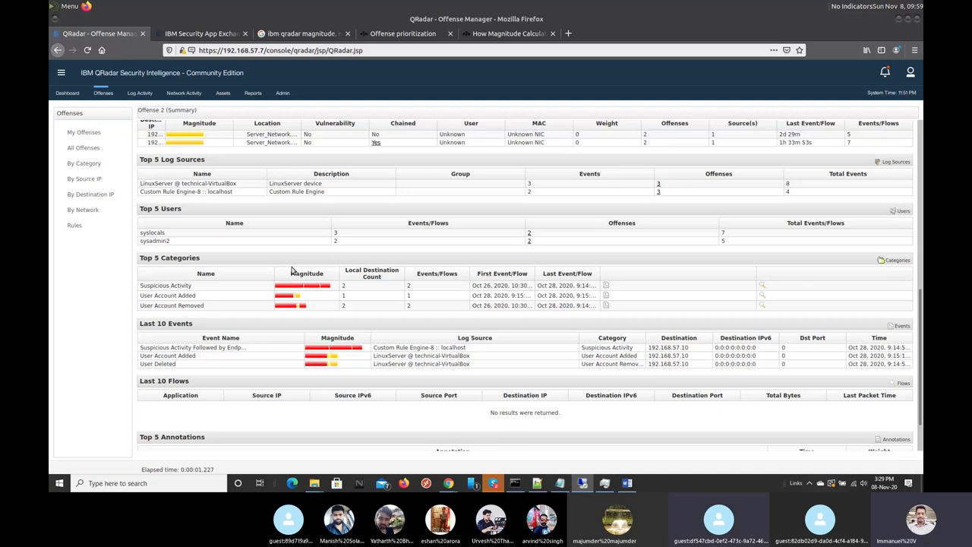
scroll(291, 272, "down", 3)
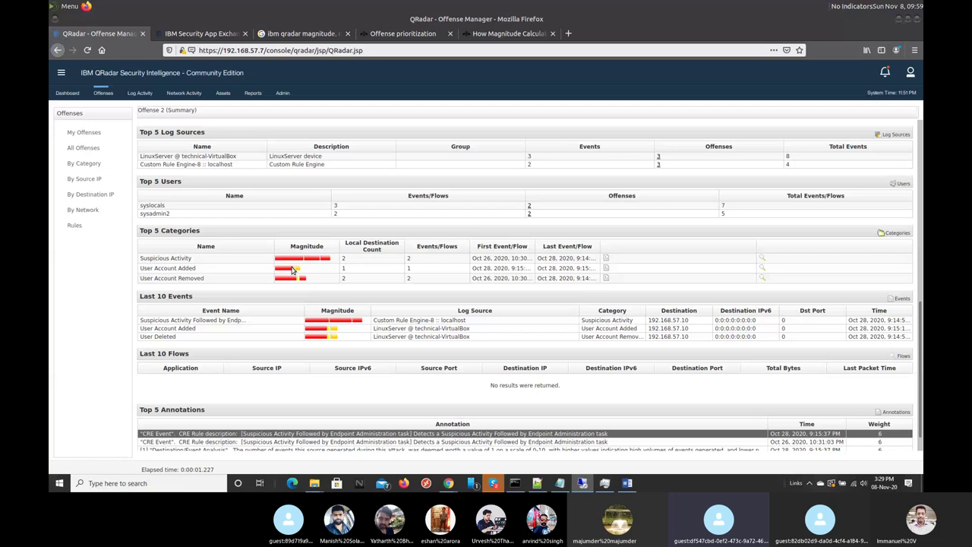
scroll(291, 271, "down", 3)
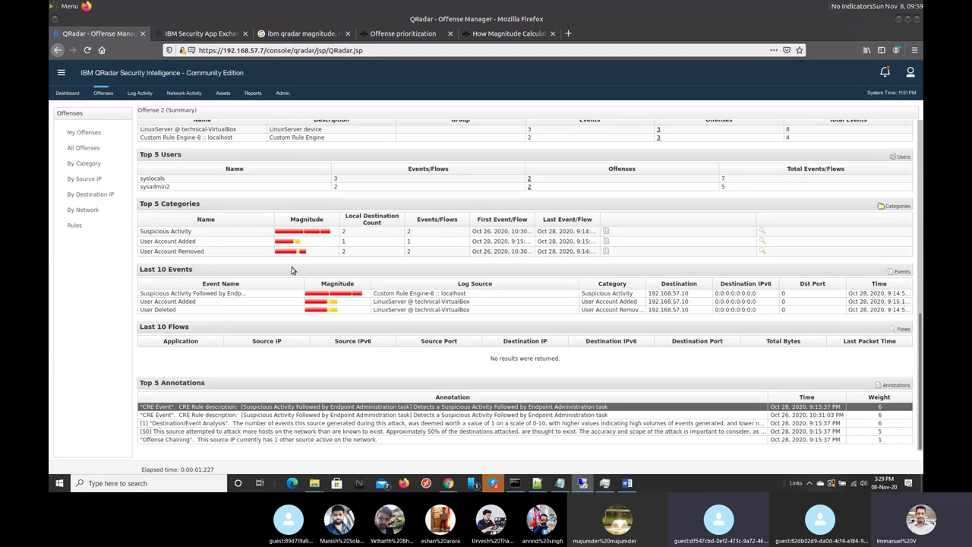
scroll(291, 270, "up", 1)
scroll(291, 271, "up", 1)
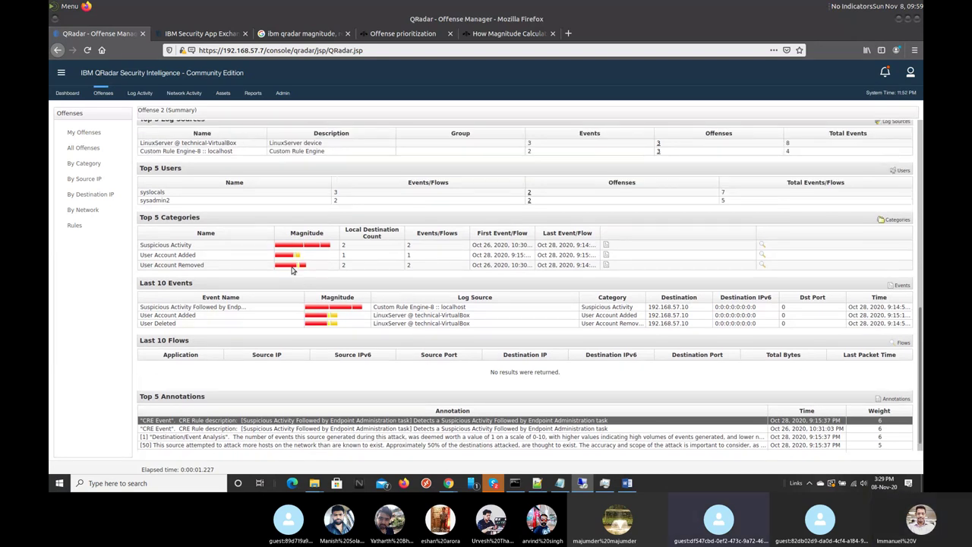
scroll(291, 271, "up", 3)
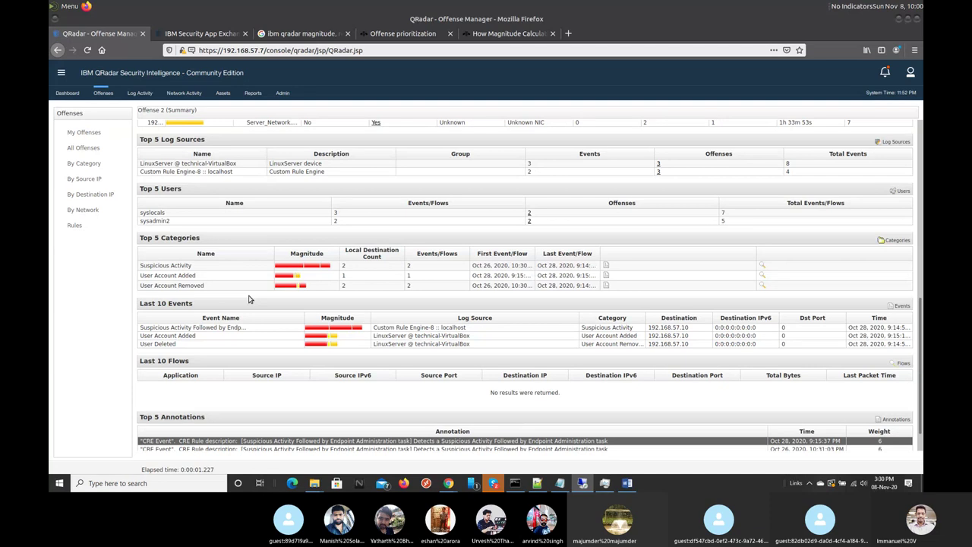
scroll(255, 288, "up", 2)
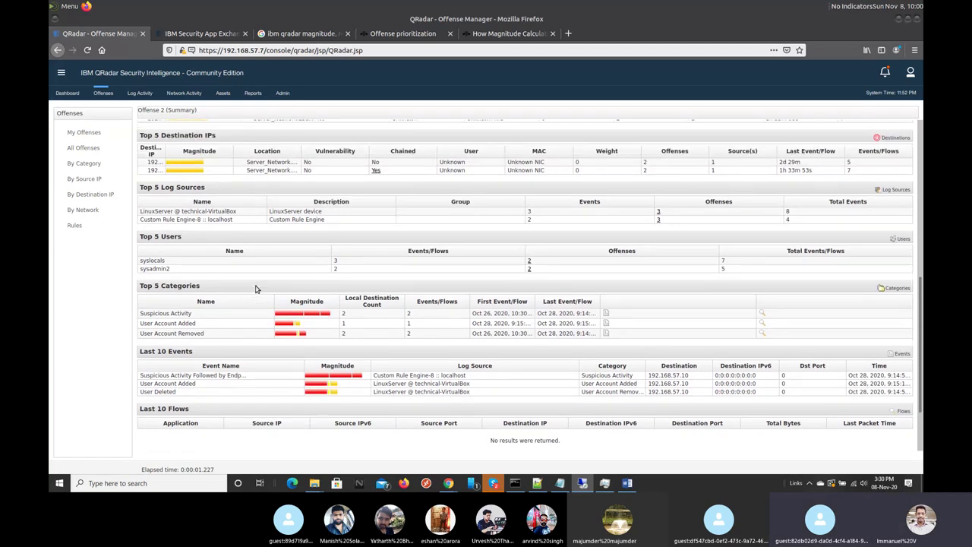
scroll(256, 289, "up", 1)
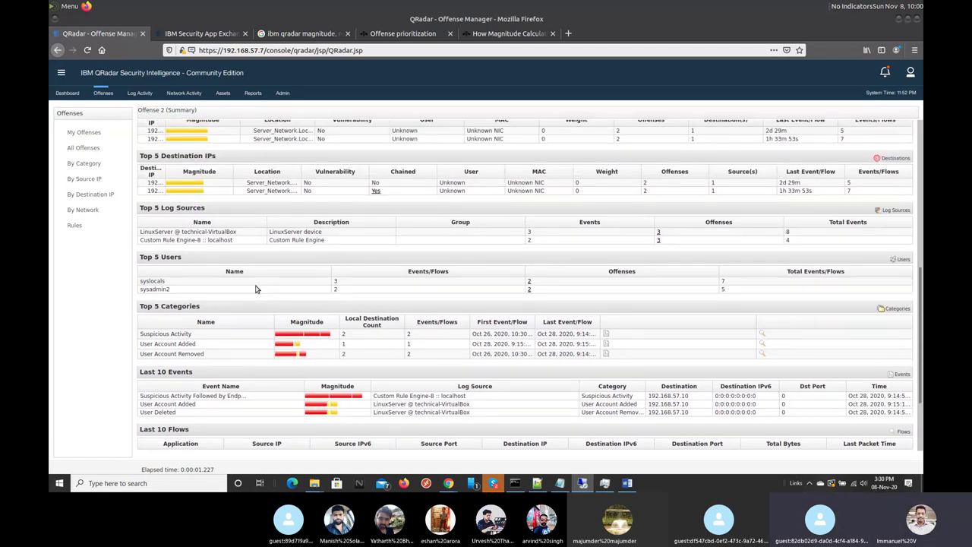
scroll(256, 289, "up", 3)
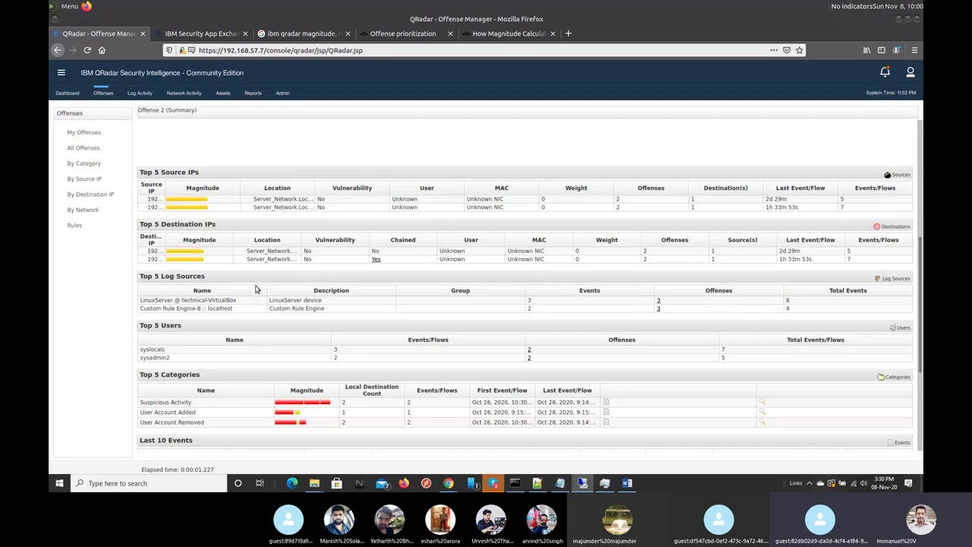
scroll(255, 288, "up", 1)
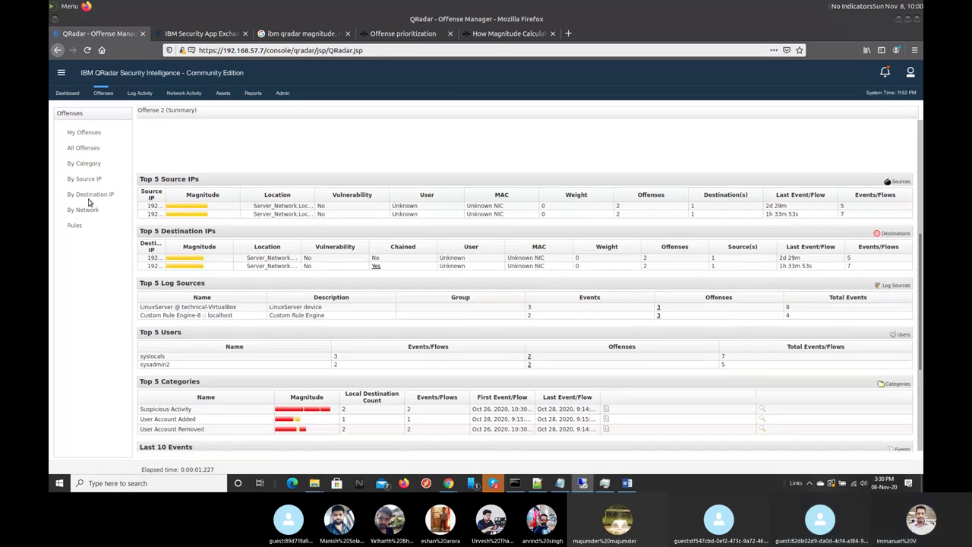
Open Offense 2's summary from All Offenses, showing relevance 8, severity 5, credibility 3
left_click(86, 132)
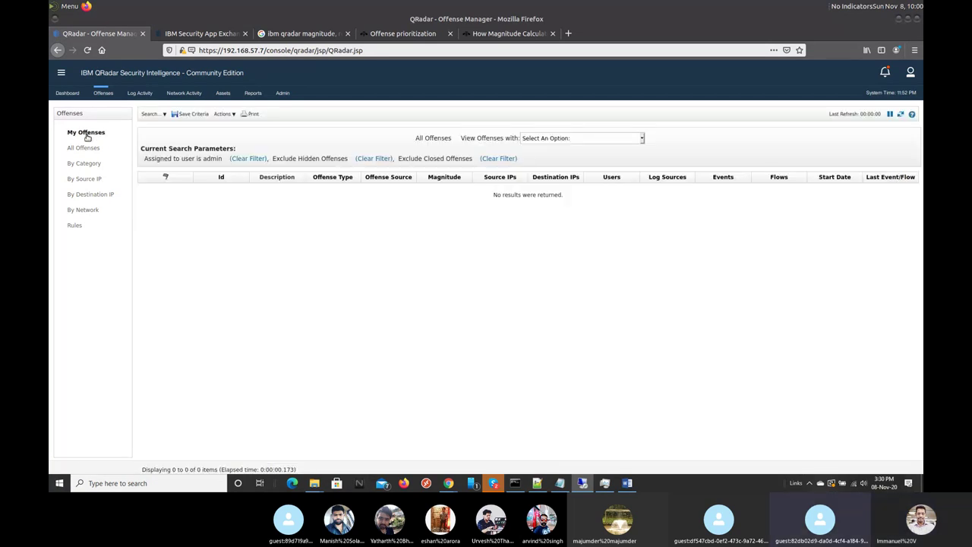
left_click(88, 150)
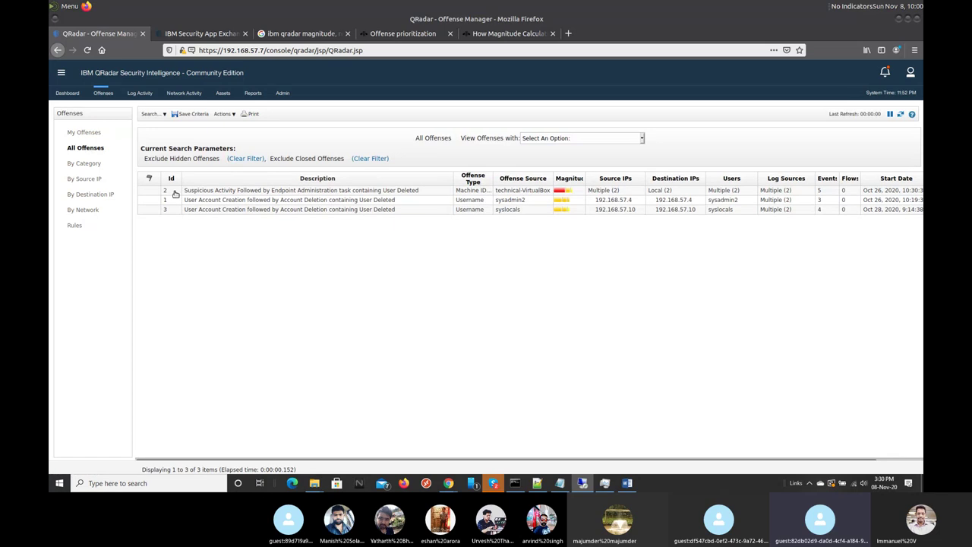
double_click(217, 193)
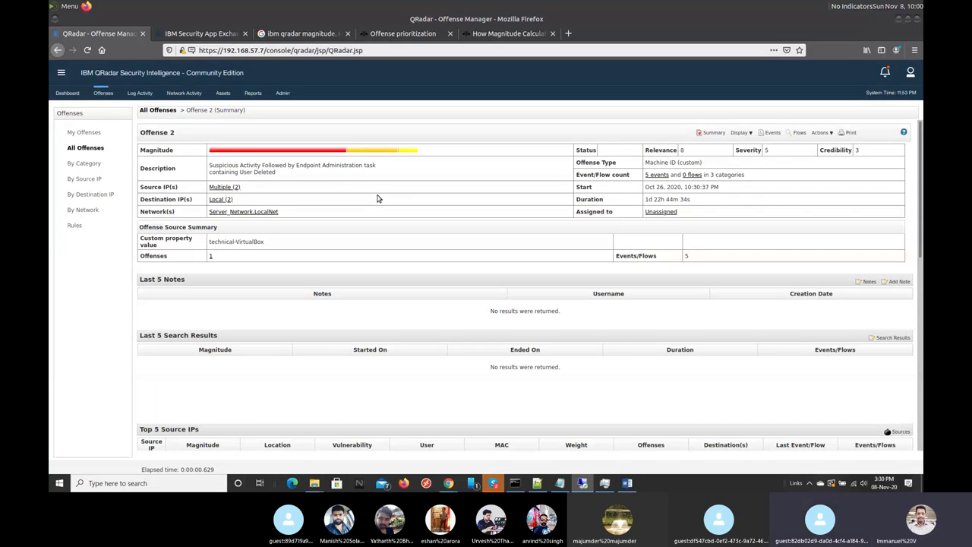
Pass through the Assets and Network Activity tabs to reach the real-time Log Activity stream
left_click(223, 92)
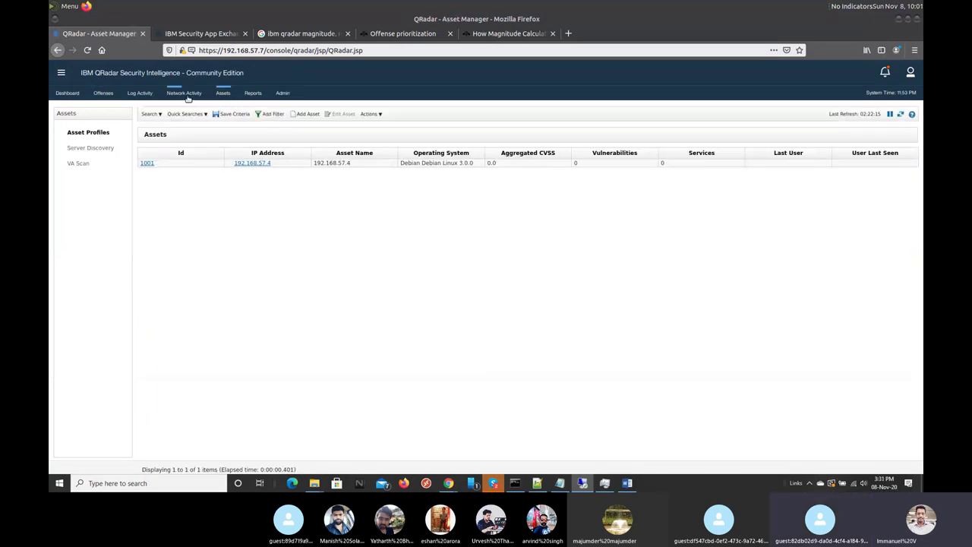
left_click(186, 95)
left_click(150, 94)
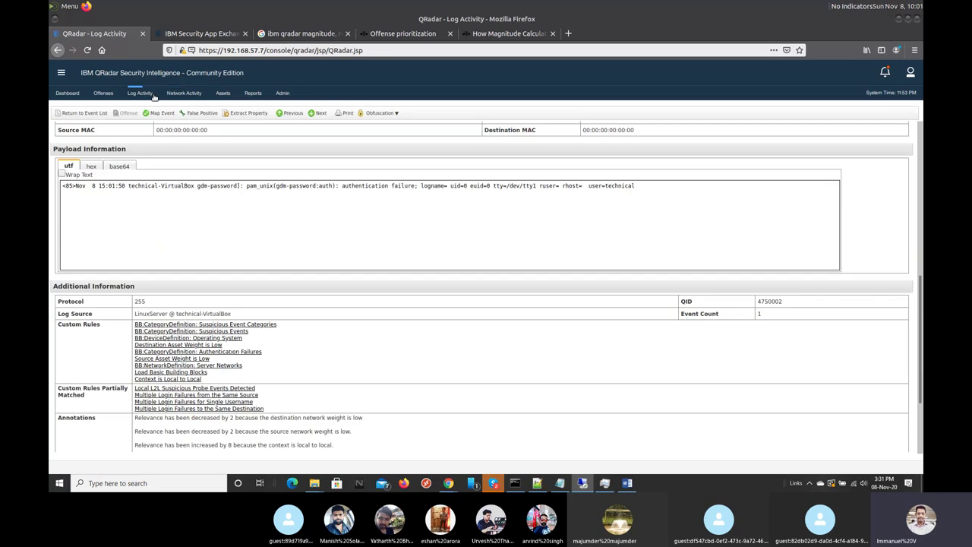
left_click(142, 96)
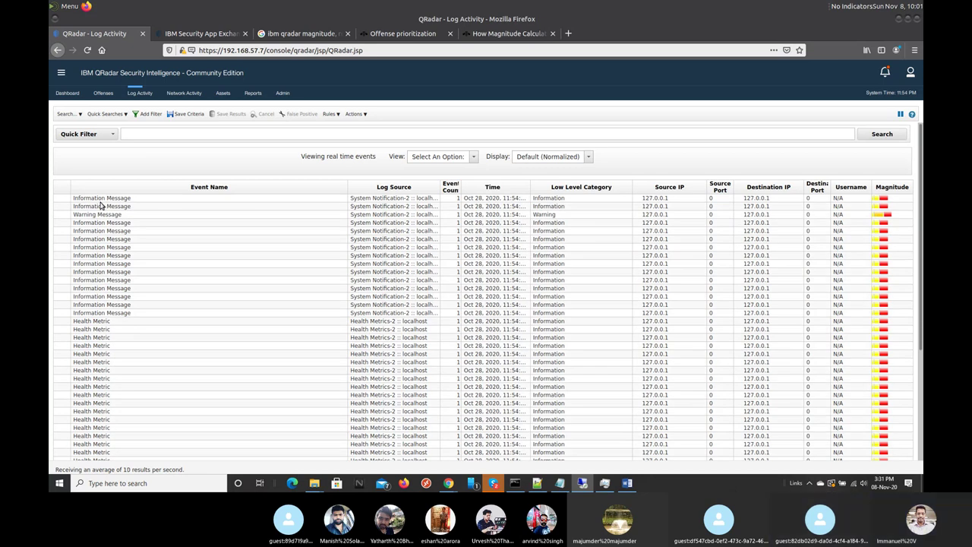
Pause the real-time event stream at 443 events and place the cursor in Quick Filter
left_click(354, 115)
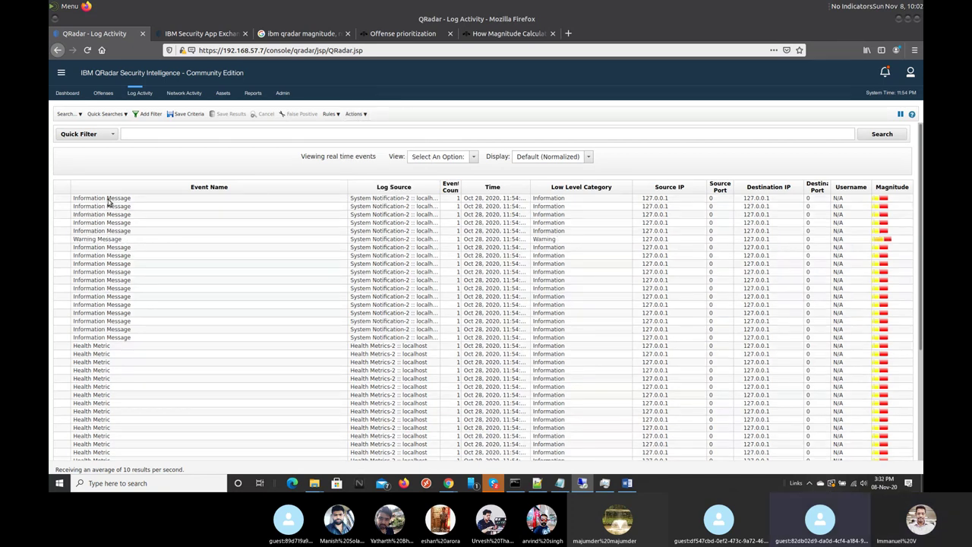
left_click(900, 115)
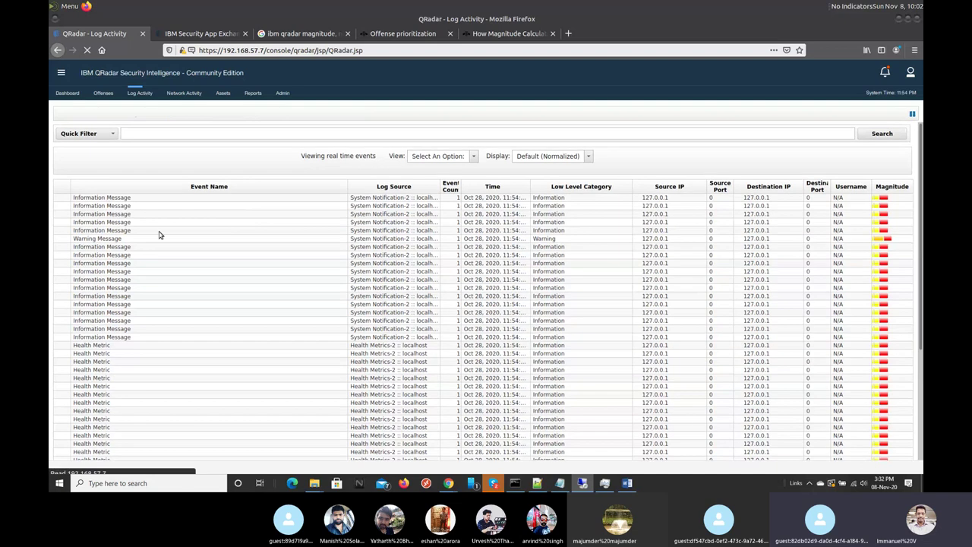
left_click(174, 214)
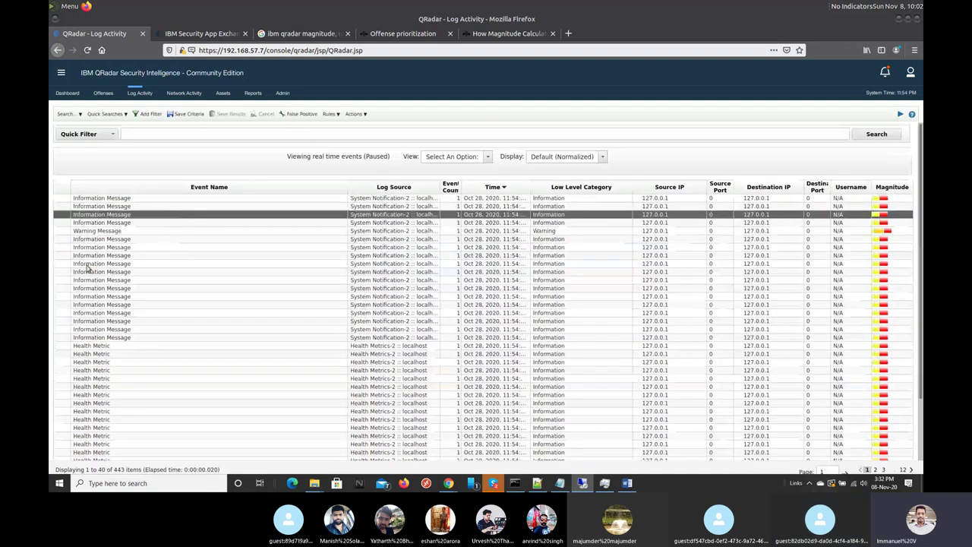
left_click(206, 133)
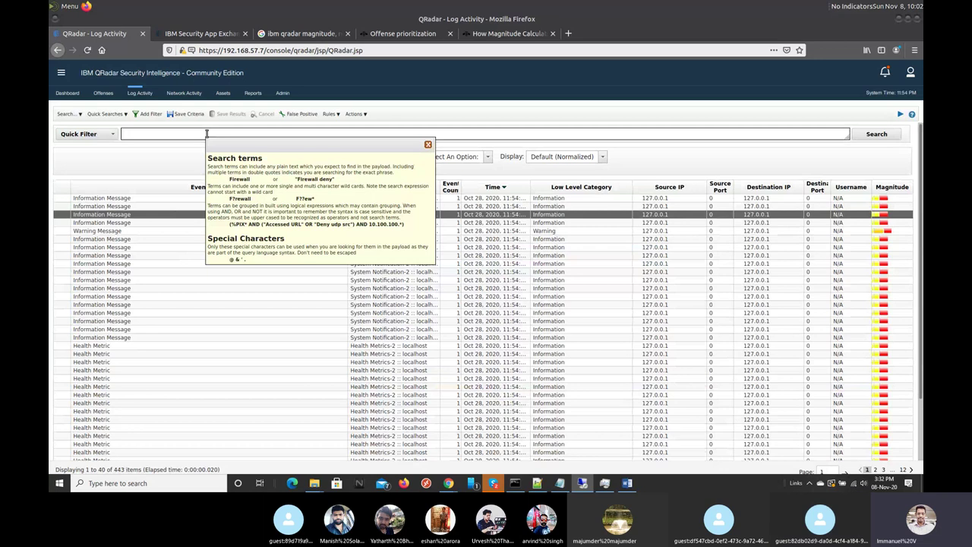
Filter events for 'authentication' as an advanced search limited to the Last 5 Minutes
type("authentication")
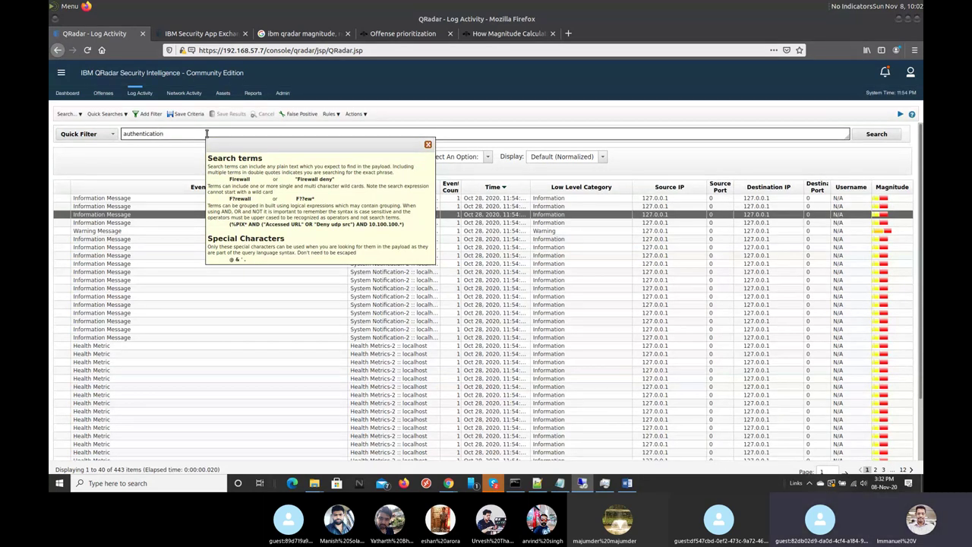
key("Return")
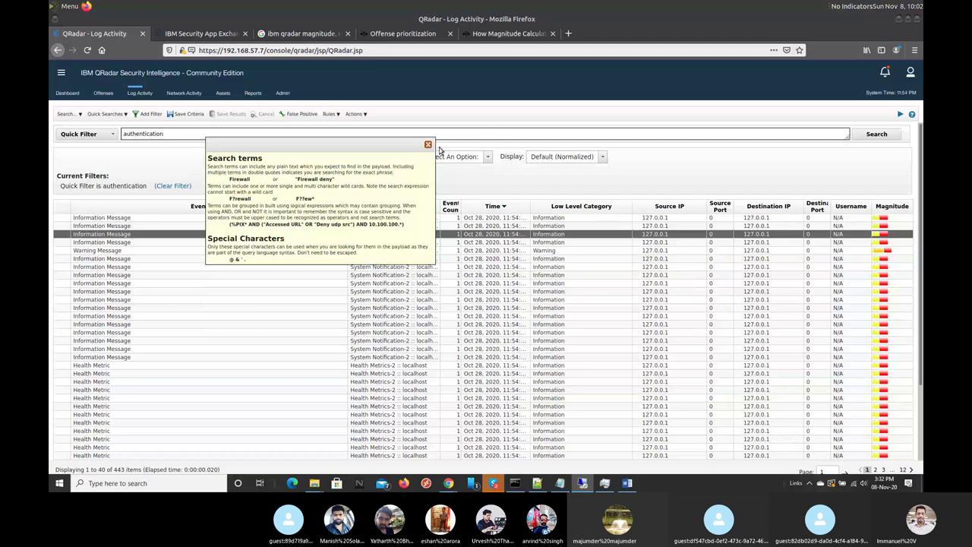
left_click(428, 145)
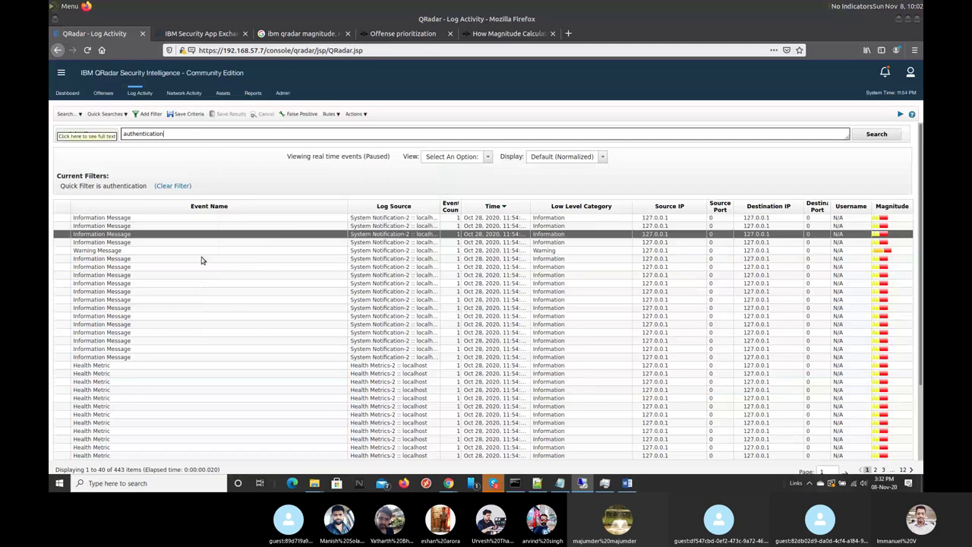
left_click(875, 135)
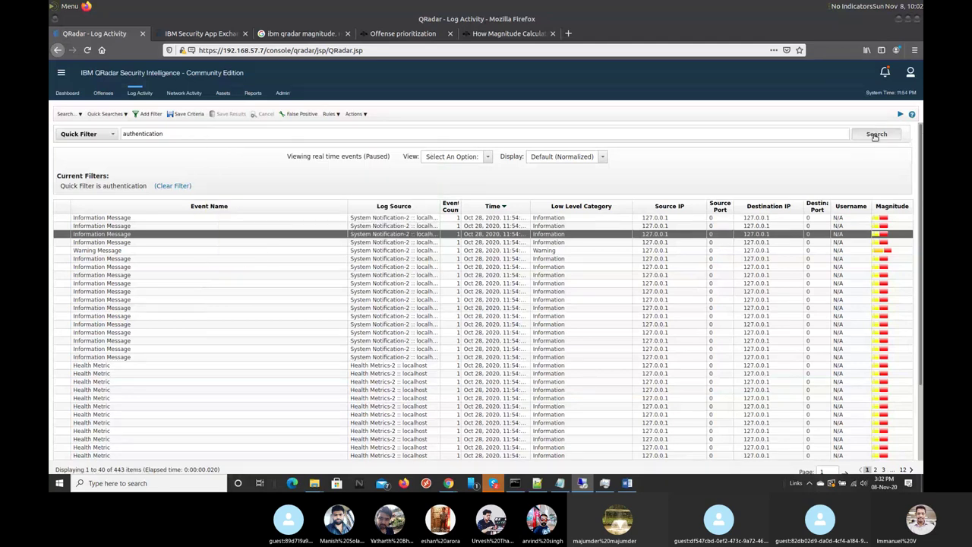
left_click(98, 135)
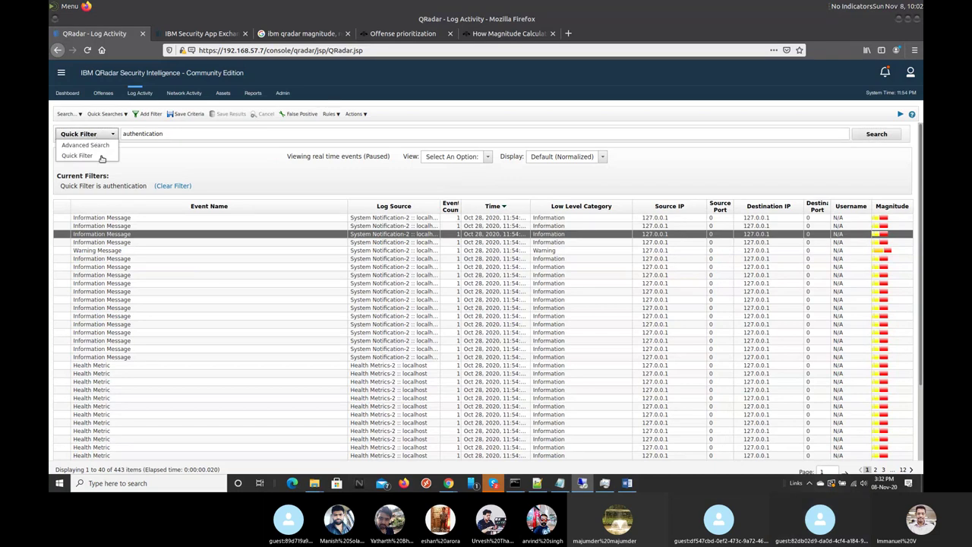
left_click(106, 144)
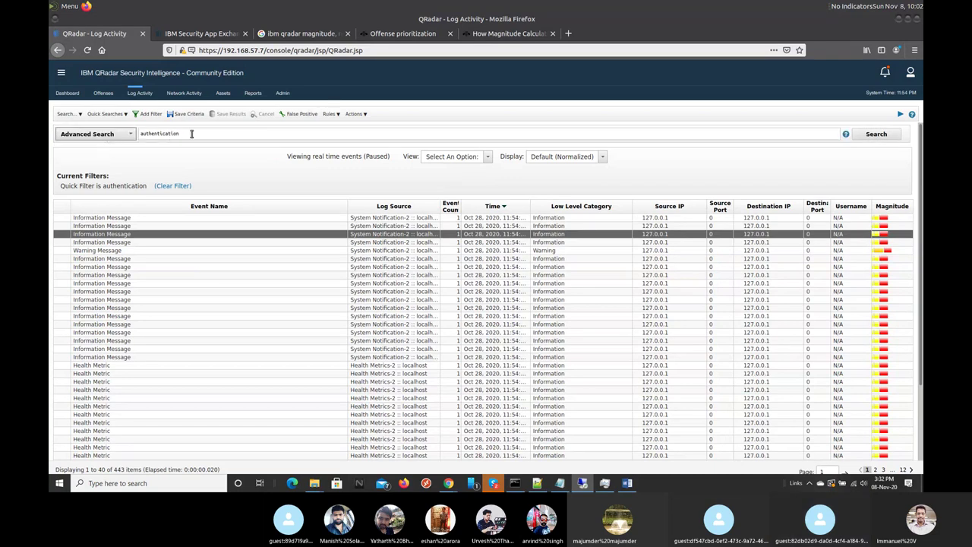
left_click(877, 134)
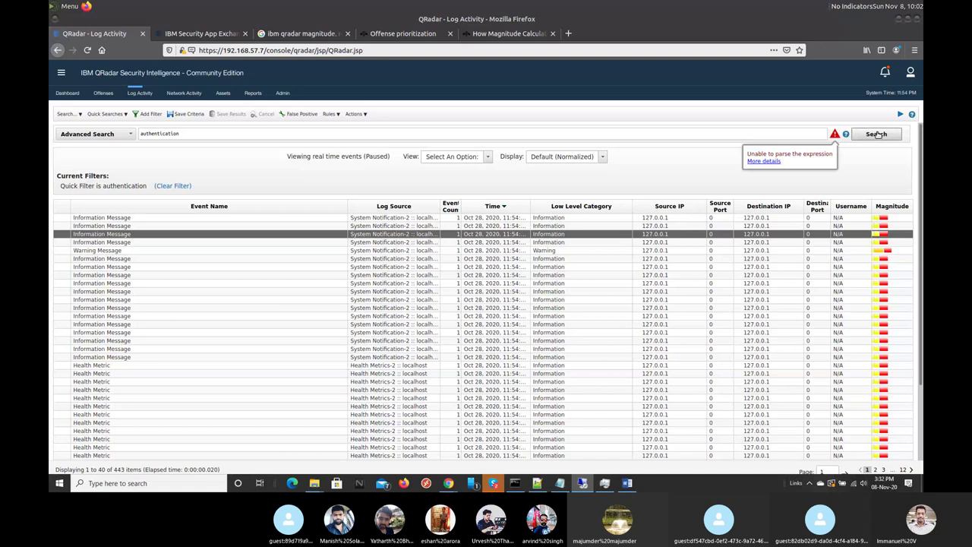
left_click(480, 158)
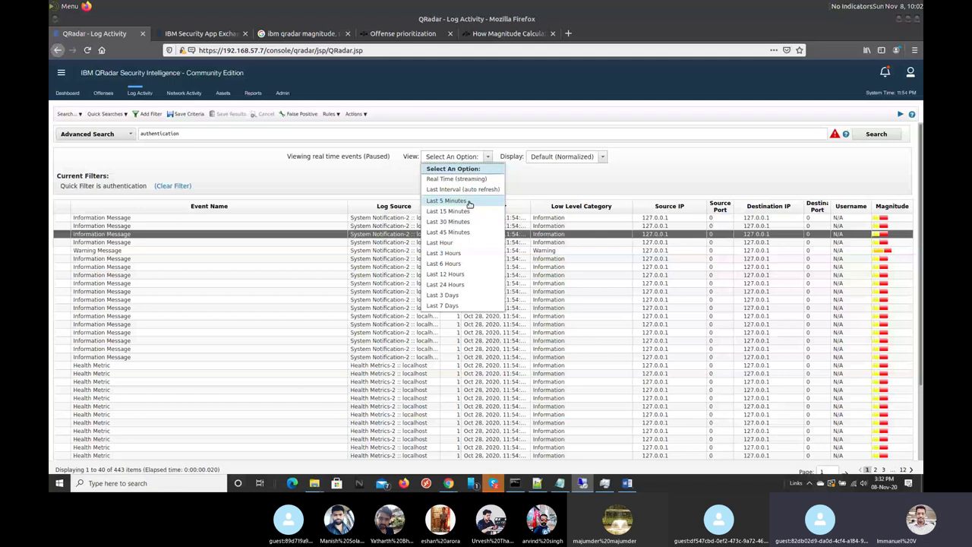
left_click(468, 201)
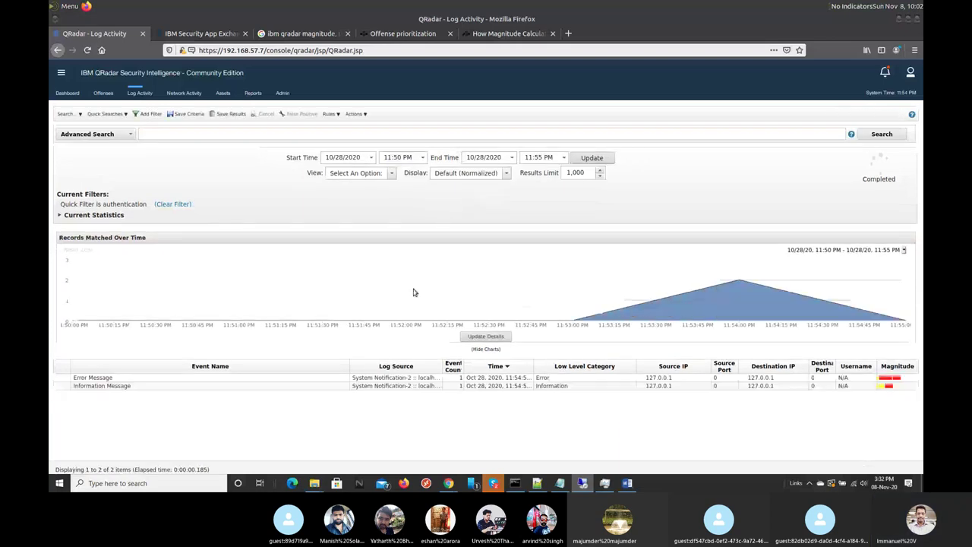
Open the Error Message event's details and launch False Positive tuning for it
left_click(130, 380)
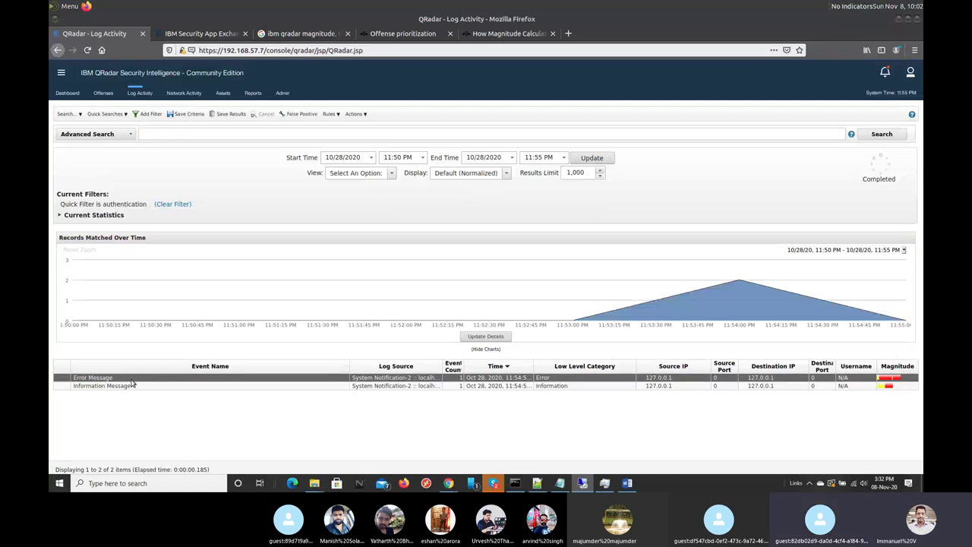
double_click(131, 380)
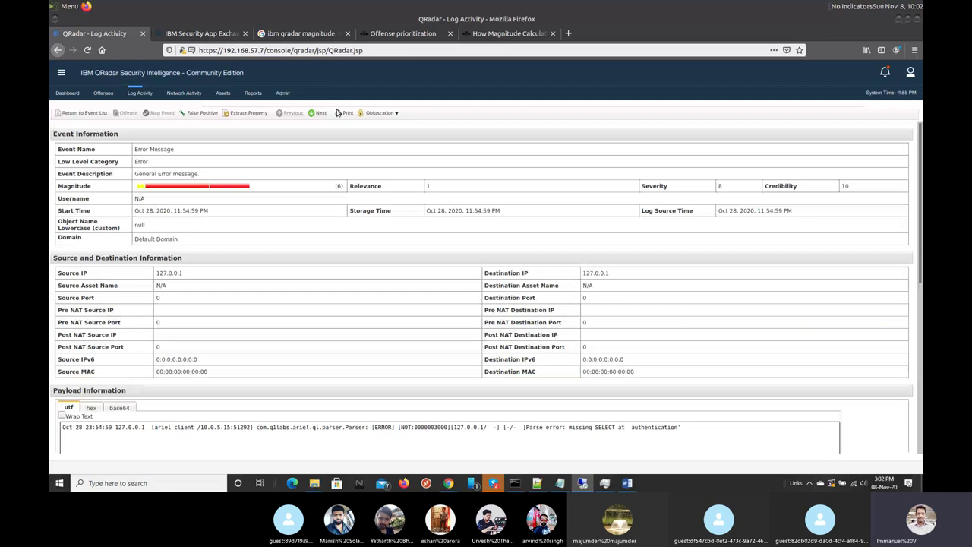
left_click(203, 113)
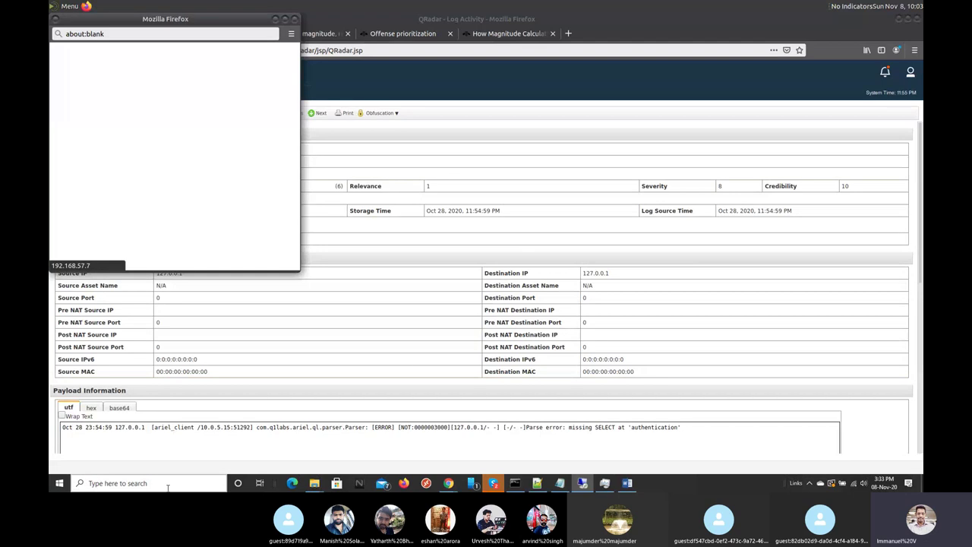
Bring the Skype call to the front and mute the microphone
left_click(494, 484)
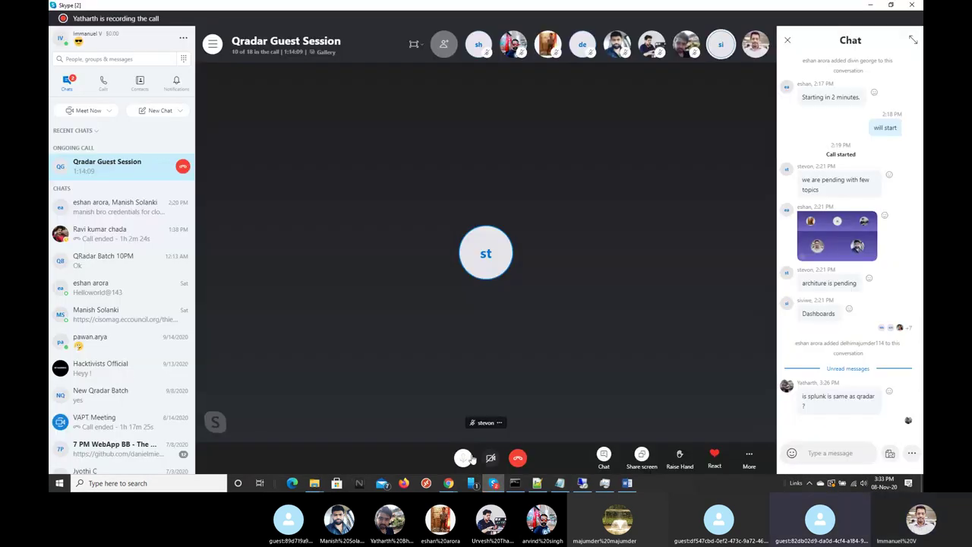
left_click(464, 458)
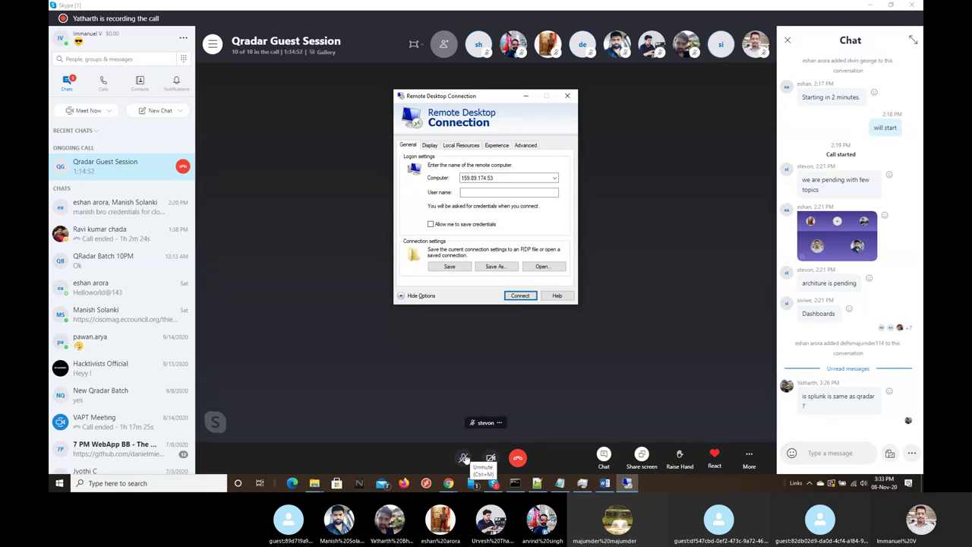
Minimize the Remote Desktop Connection window so only the Skype call shows
left_click(627, 485)
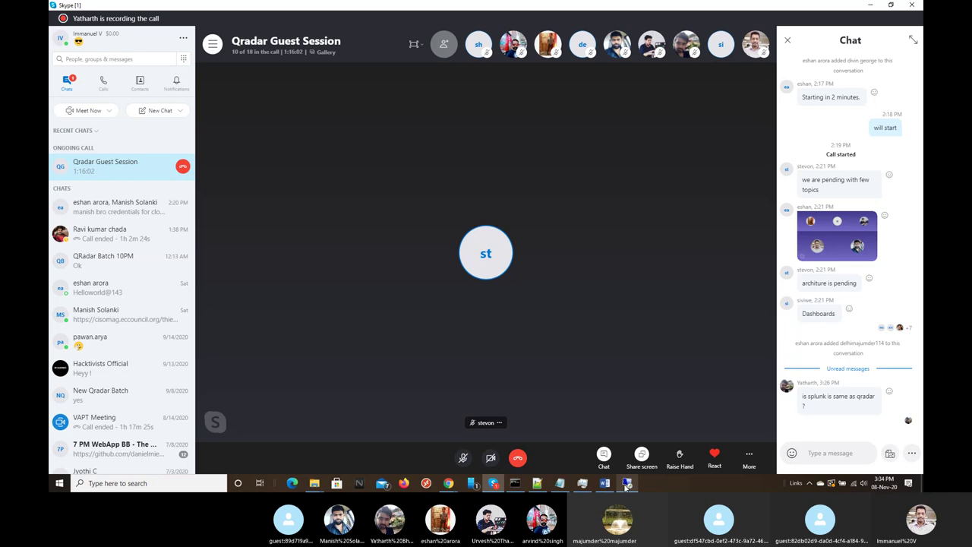
Reconnect Remote Desktop to the Linux machine, accepting the unverified identity warning
left_click(626, 483)
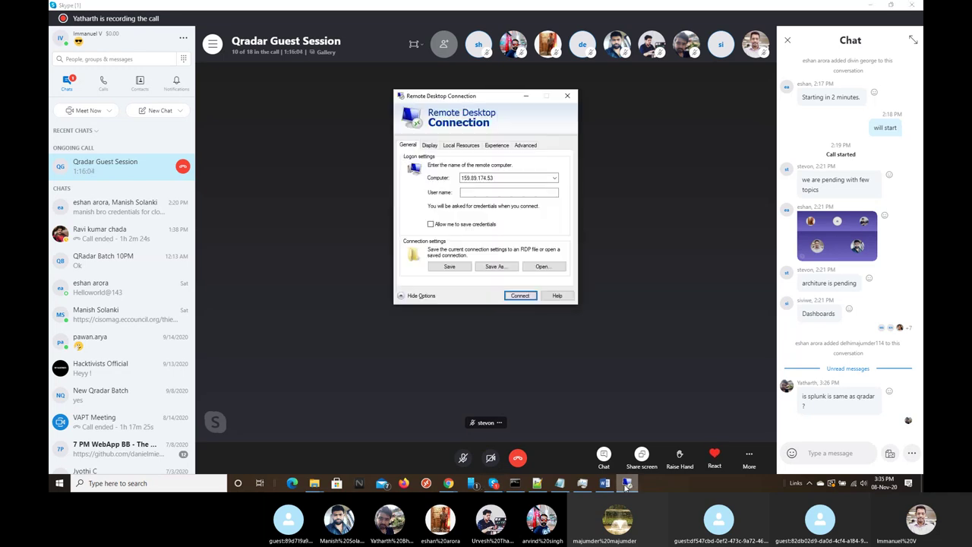
left_click(521, 294)
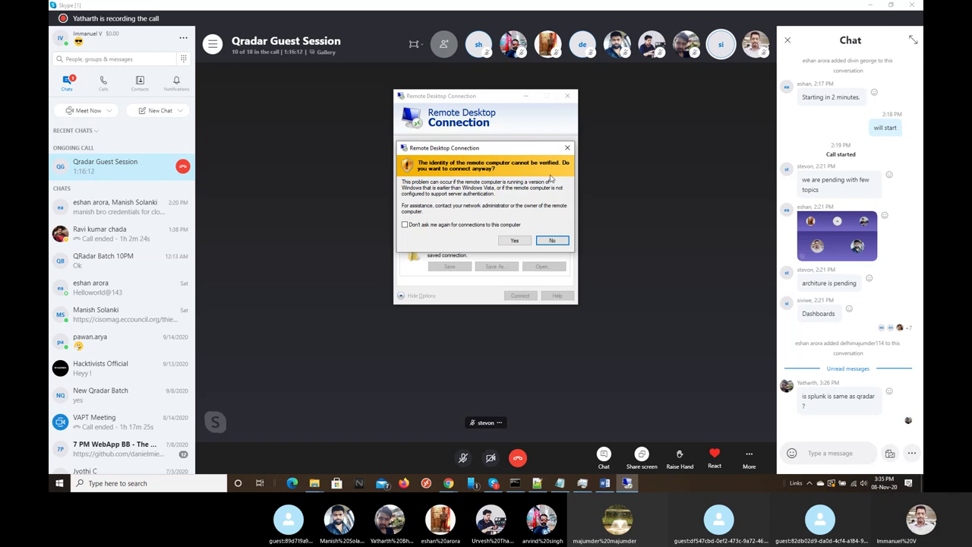
left_click(517, 241)
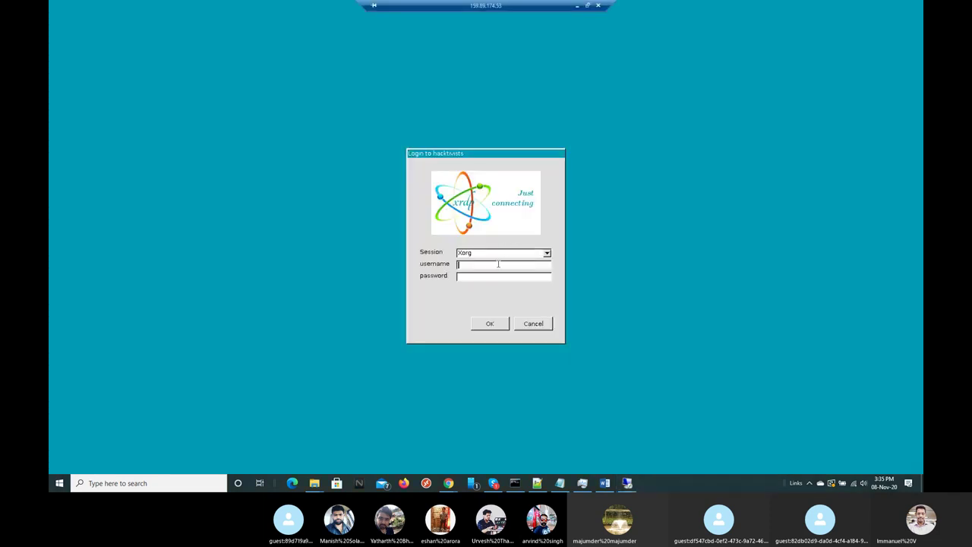
Sign in to the xrdp session with the account's username and password, retrying after a failed attempt
type("hacktivists")
key("Return")
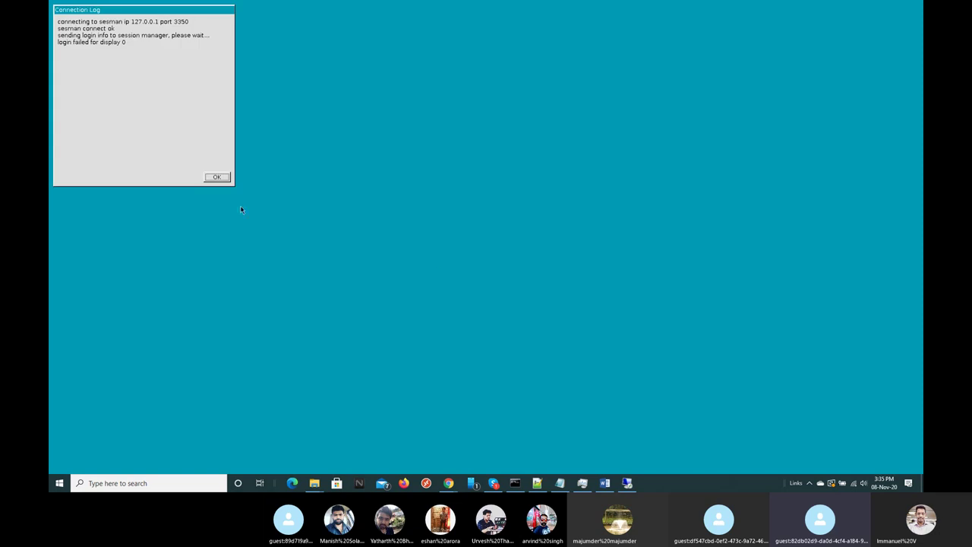
left_click(221, 178)
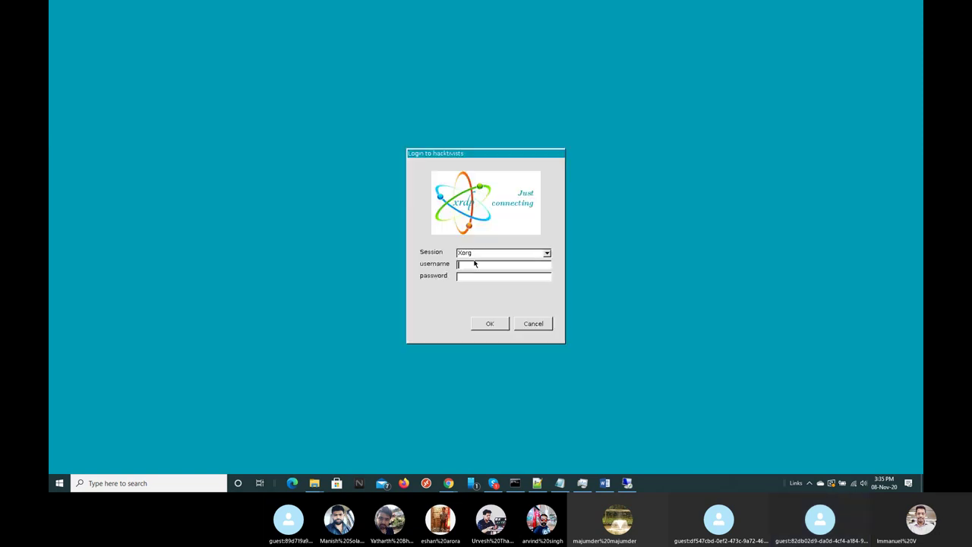
type("hacktiv")
type("ists")
type("*")
type("*******")
type("****")
left_click(501, 325)
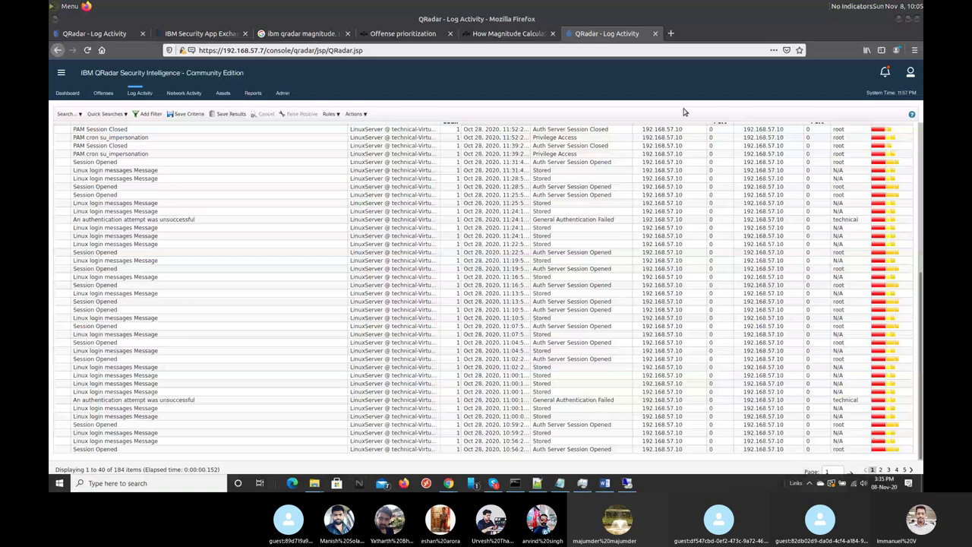
Add a Quick Filter matching 'Linux login' to narrow the log search to 5 events
left_click(149, 114)
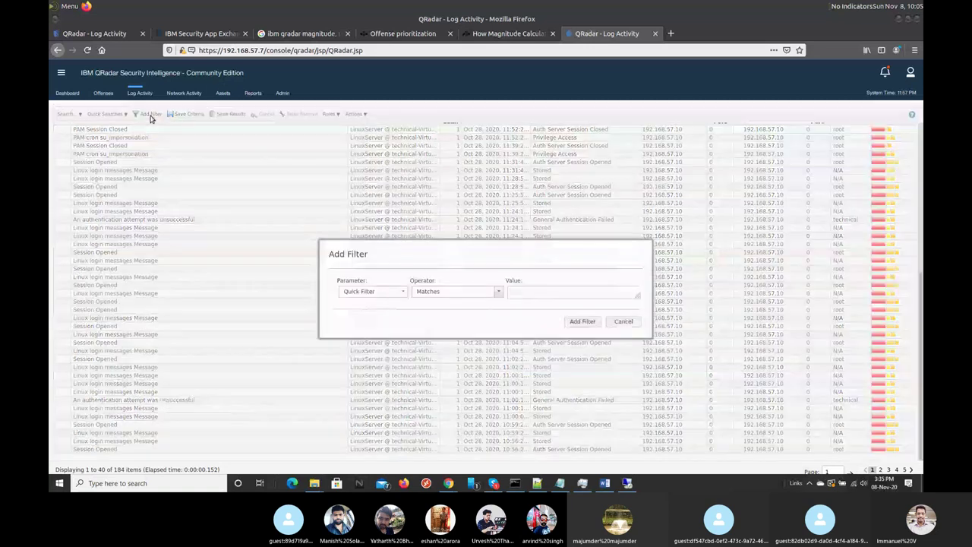
left_click(522, 291)
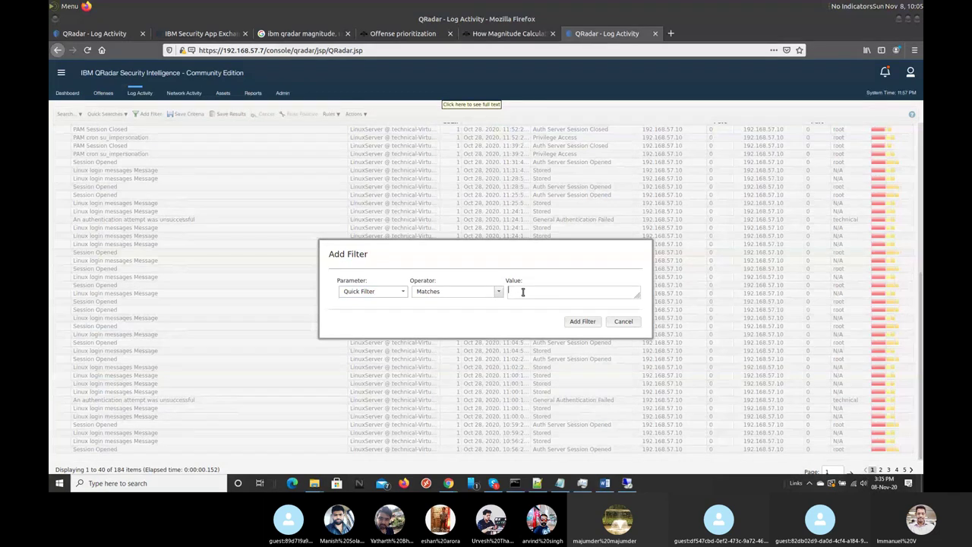
type("Linux login")
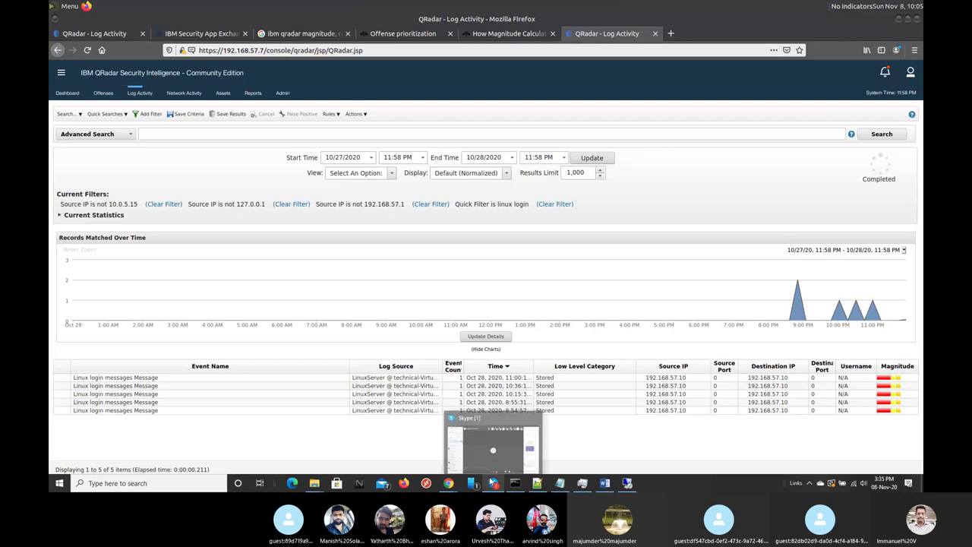
left_click(507, 473)
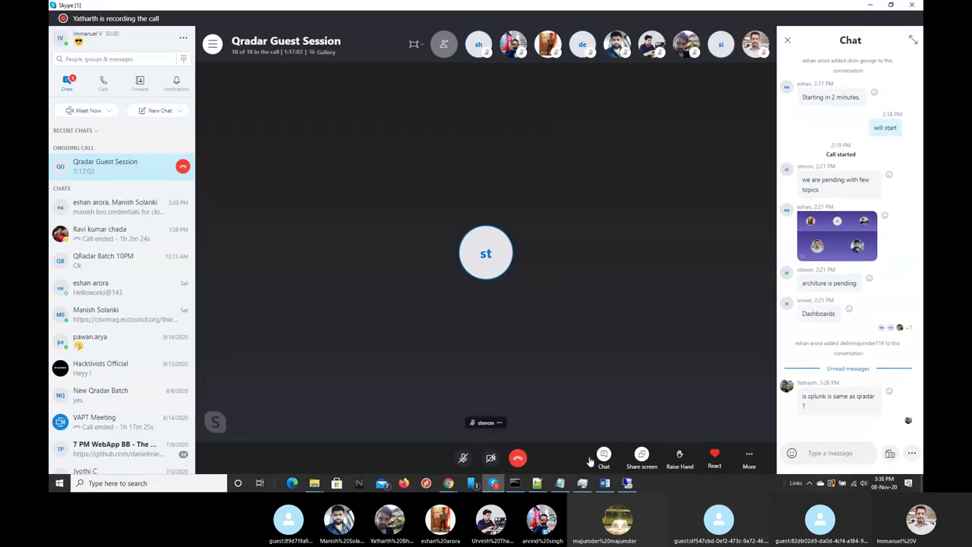
Unmute and then re-mute the Skype call microphone
left_click(464, 459)
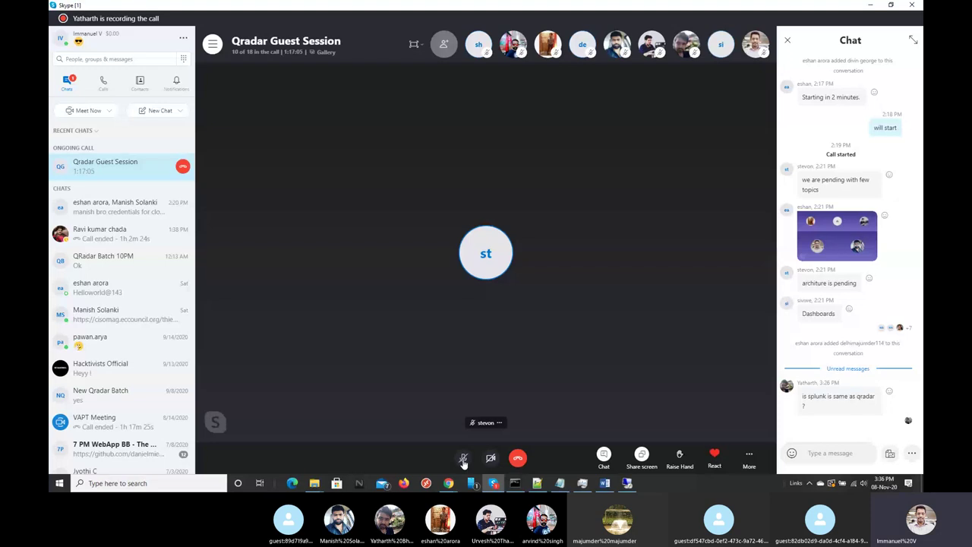
left_click(463, 459)
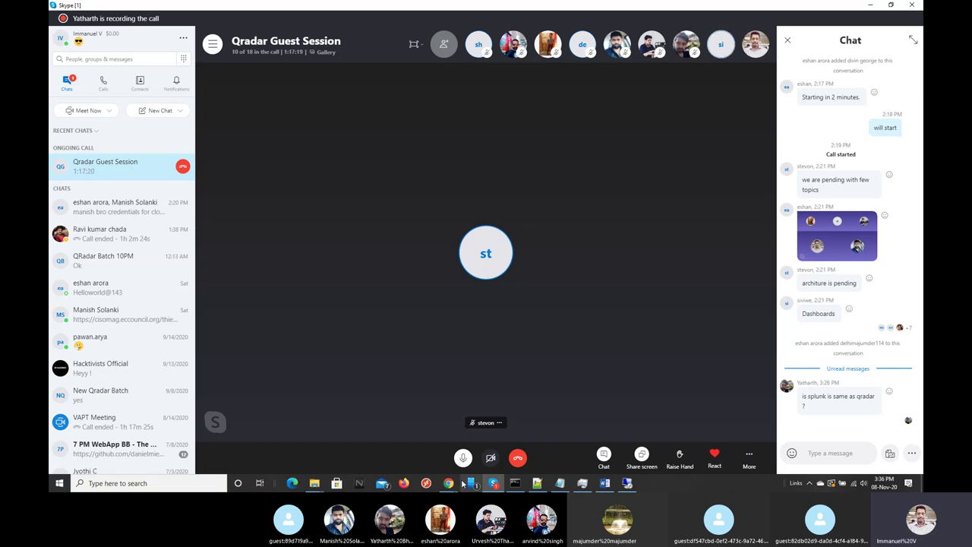
Switch to the SolarWinds SEM demo and browse its Rules list, including Agent Offline Timeout
mouse_move(449, 483)
mouse_move(431, 462)
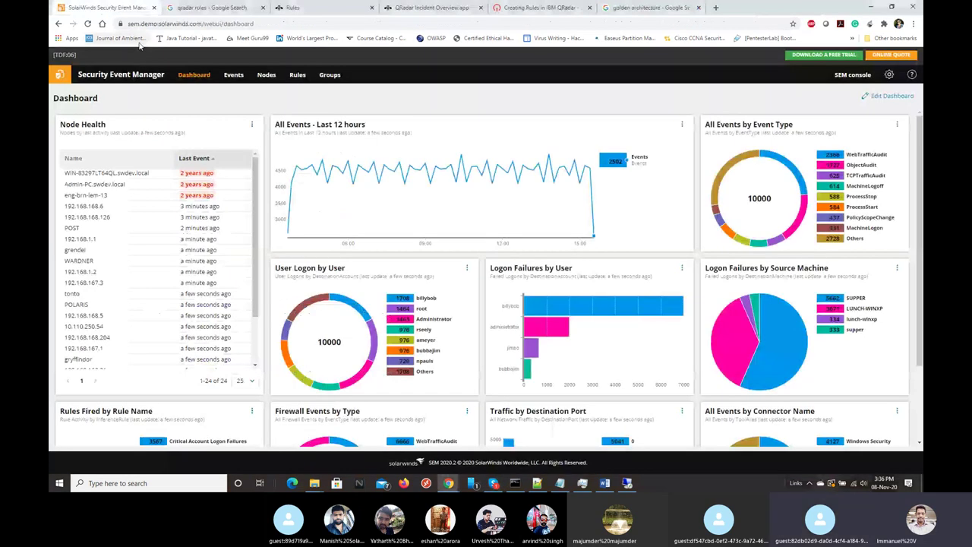
left_click(88, 25)
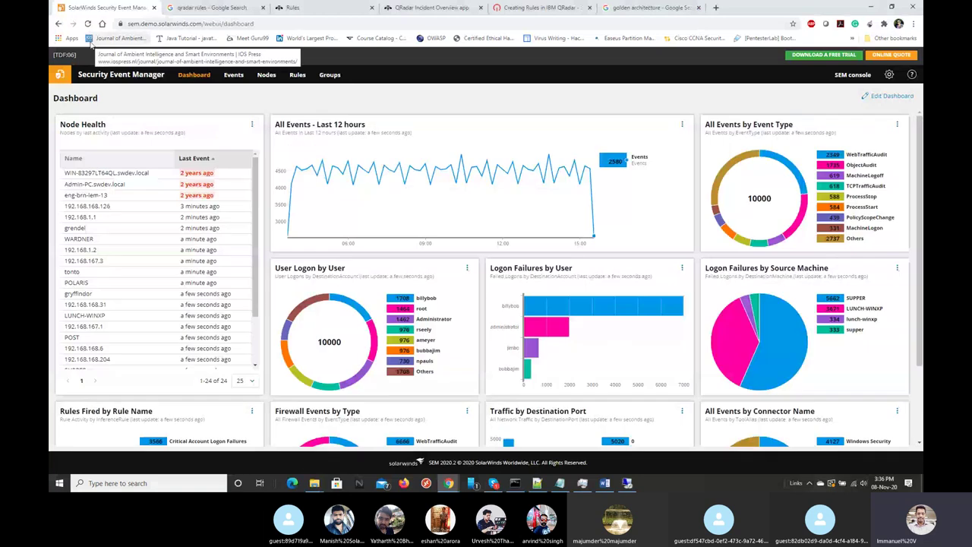
left_click(299, 78)
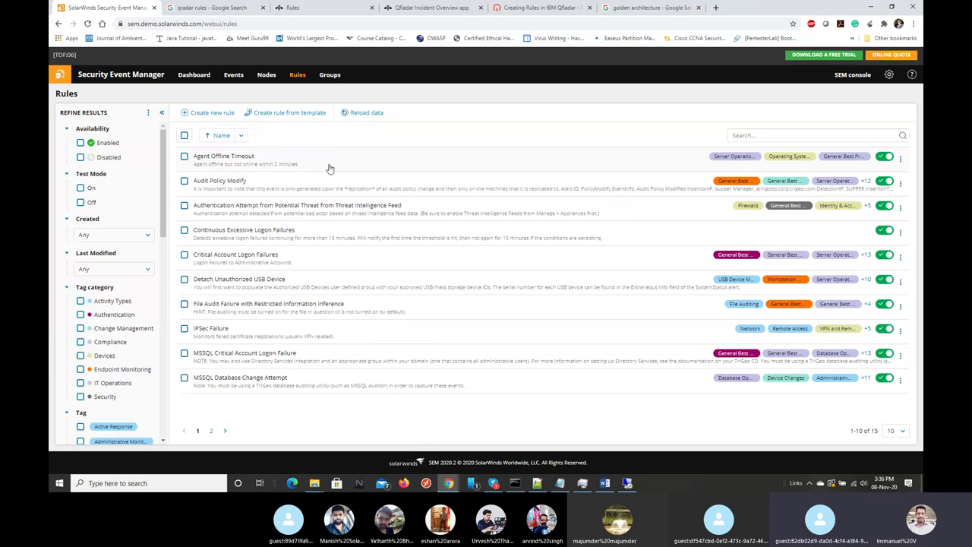
scroll(118, 215, "down", 2)
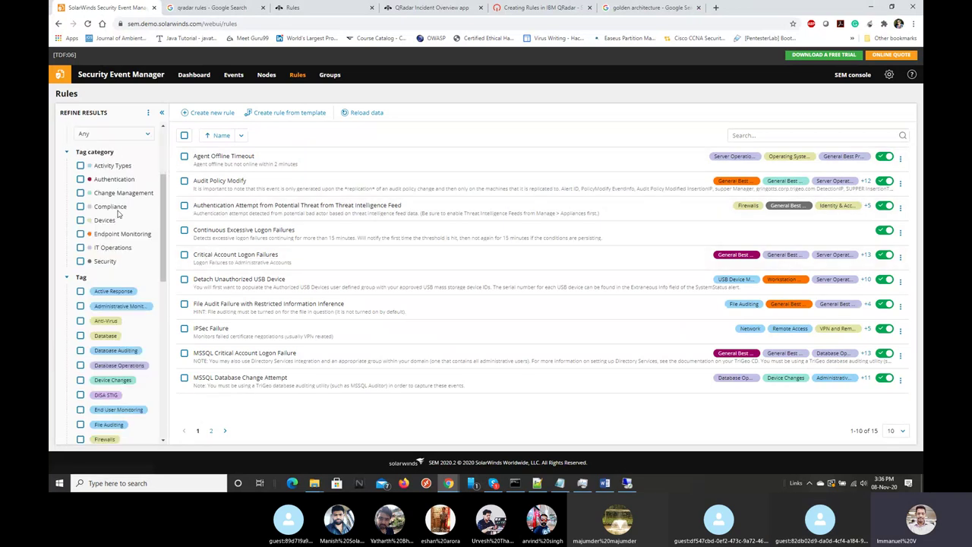
scroll(118, 215, "down", 2)
scroll(117, 215, "up", 5)
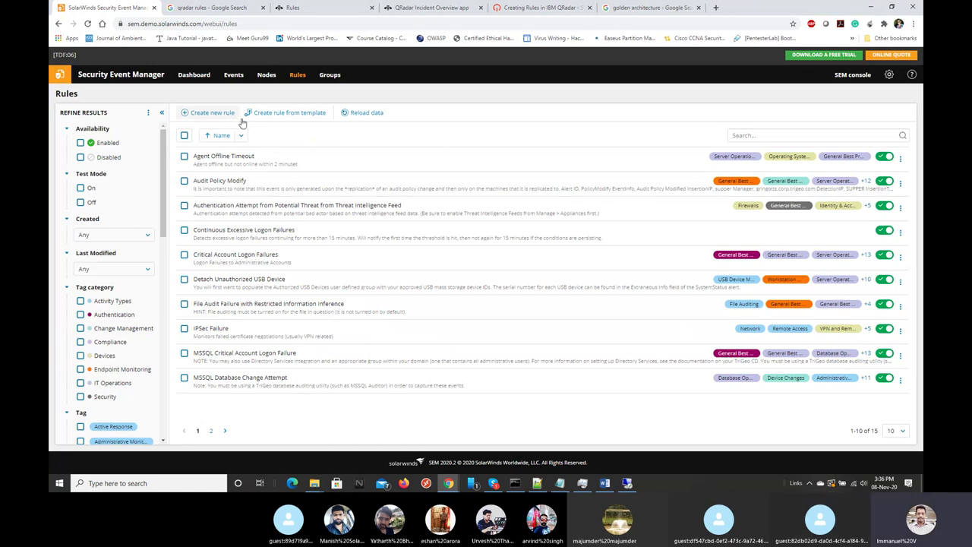
Start a rule from a template and search the templates for 'failure'
left_click(283, 118)
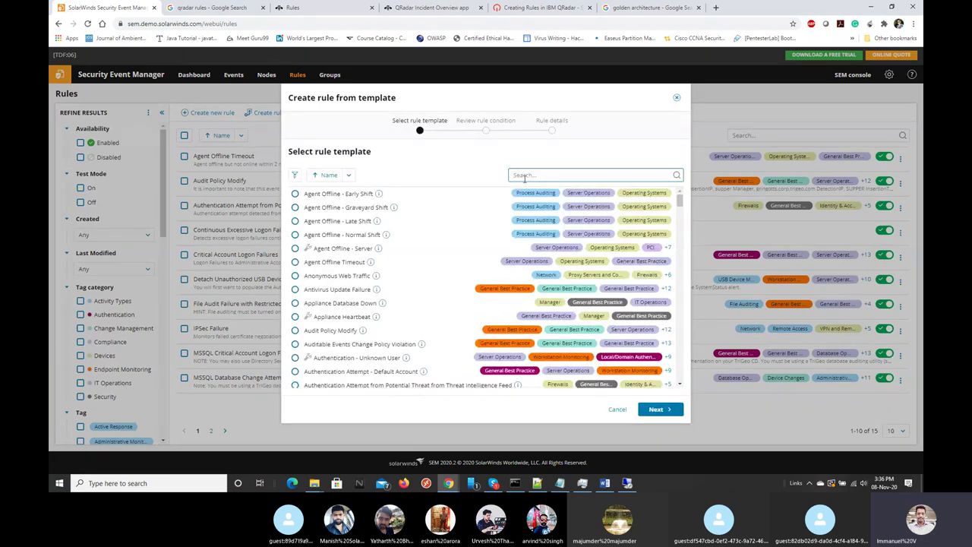
type("login")
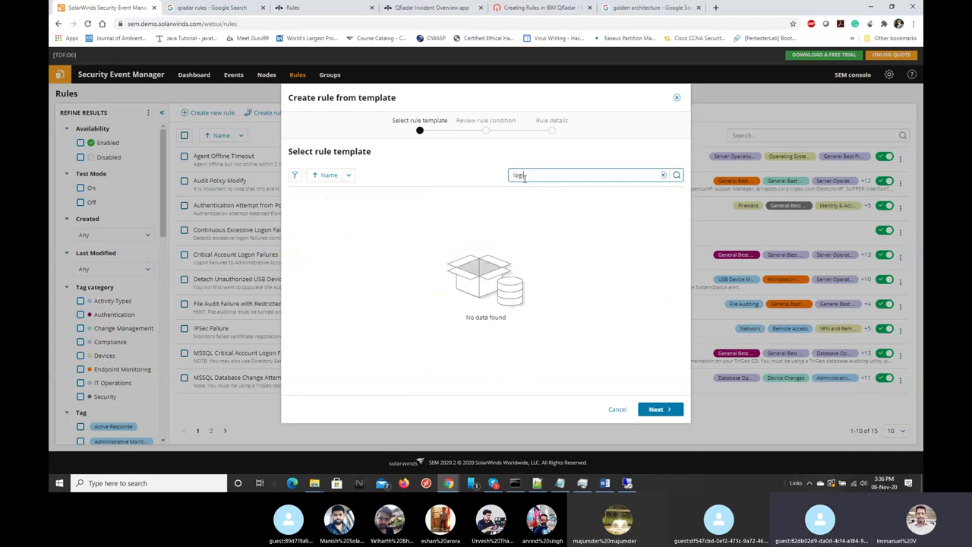
key("BackSpace")
key("BackSpace")
key("BackSpace")
key("BackSpace")
key("BackSpace")
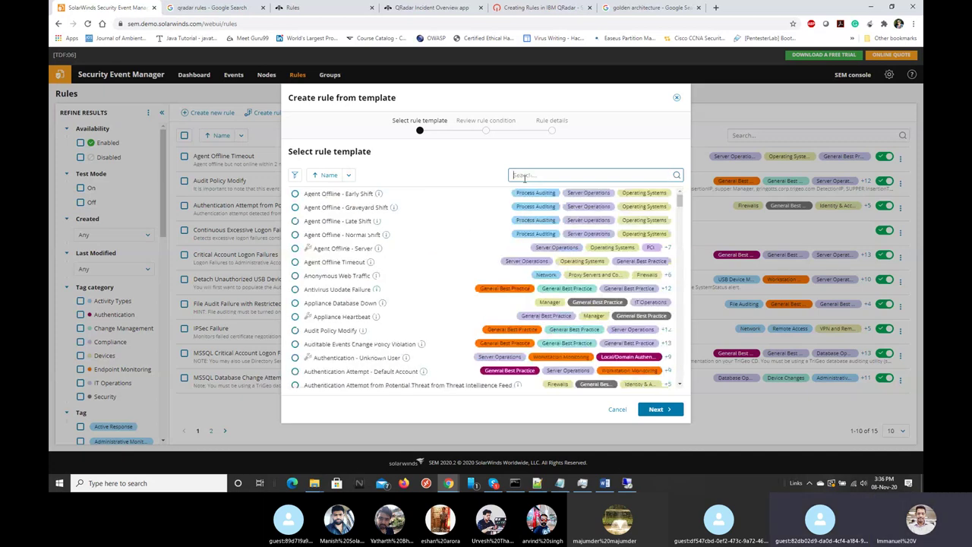
type("failure")
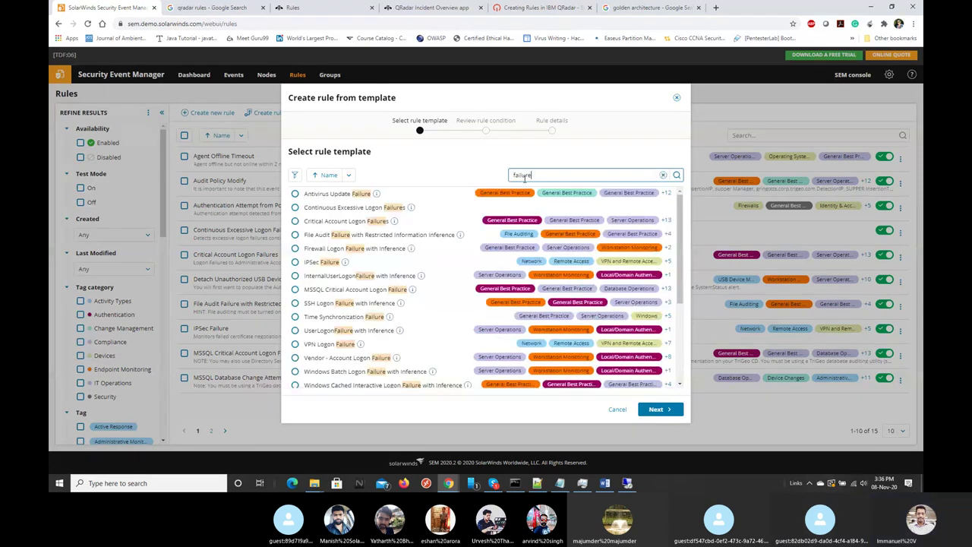
scroll(311, 224, "down", 5)
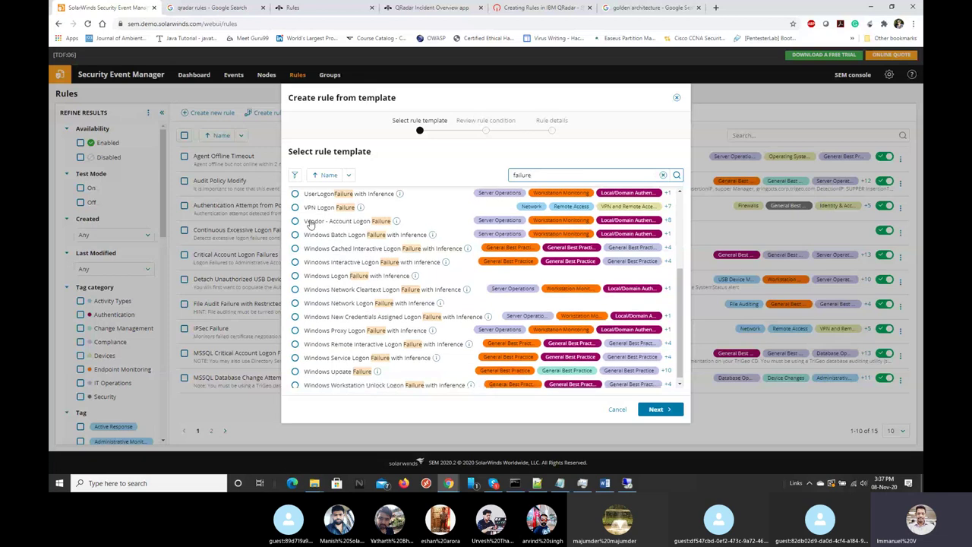
scroll(319, 228, "up", 3)
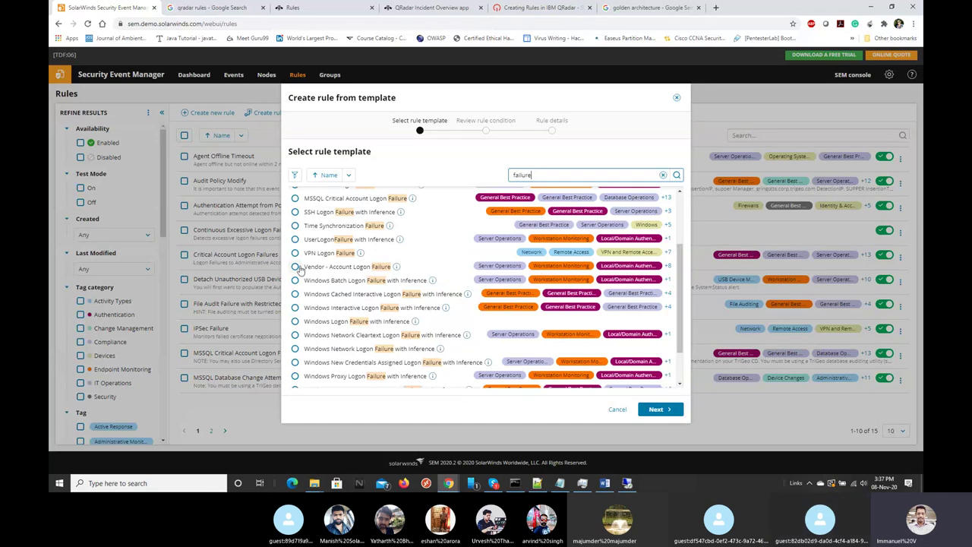
scroll(300, 267, "up", 3)
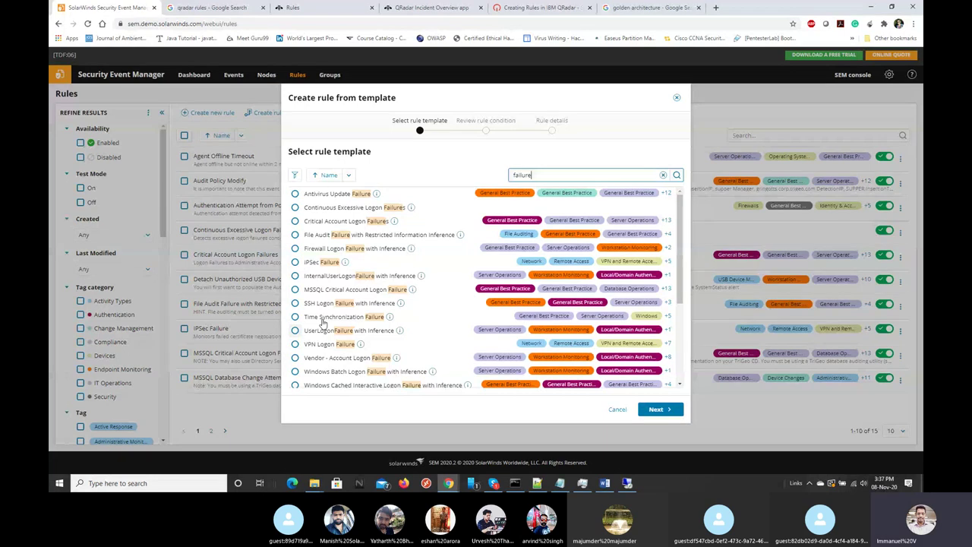
Search 'logon failur', pick Windows Logon Failure, and review its 3x-in-10sec condition
left_click_drag(540, 177, 500, 177)
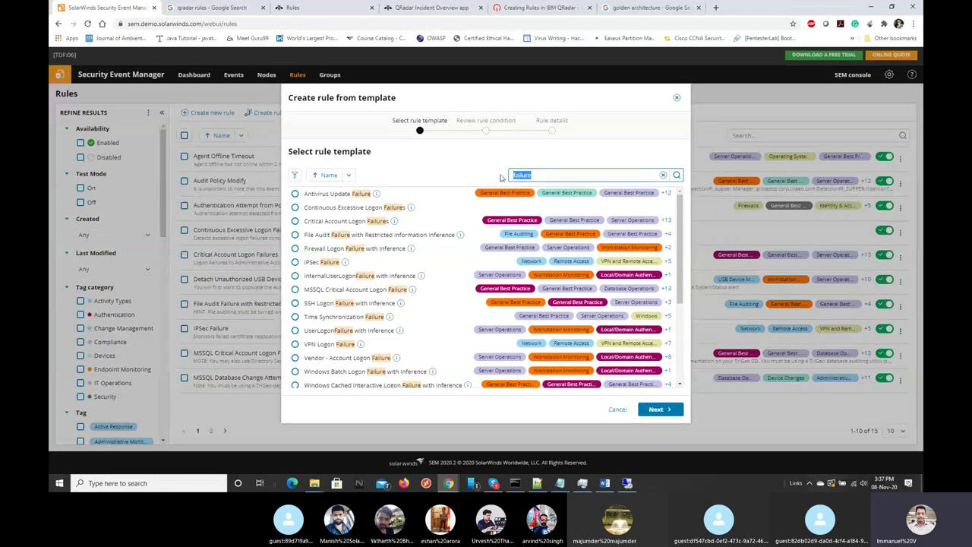
type("lo")
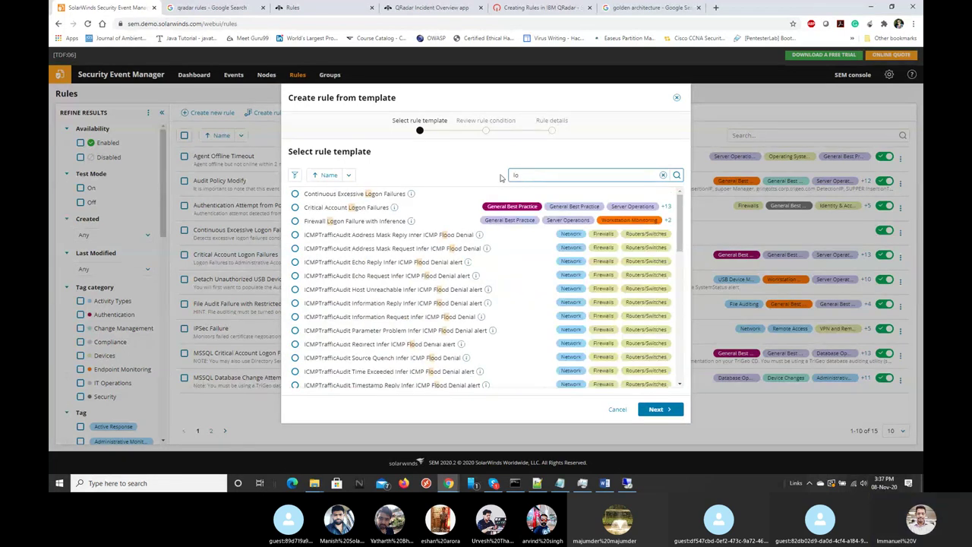
type("gon v")
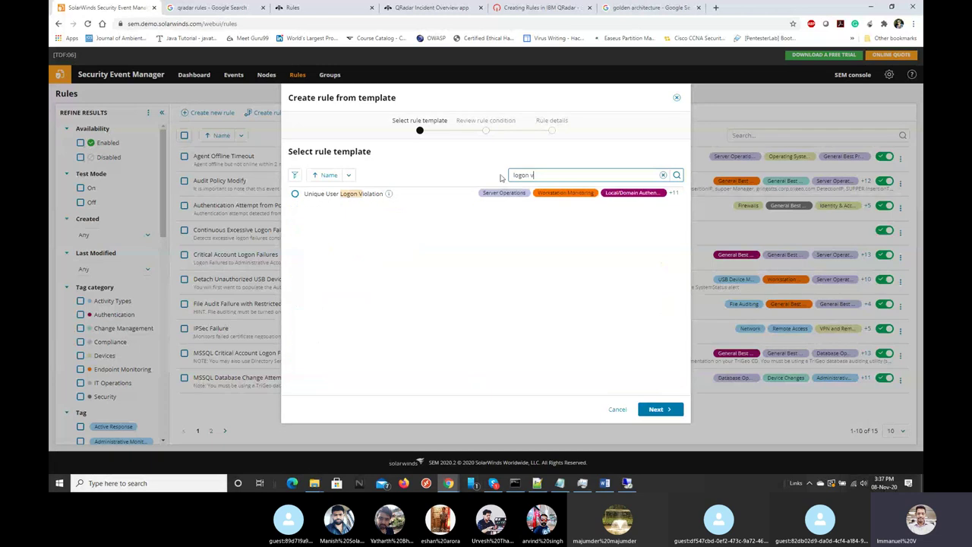
key("BackSpace")
type("failure")
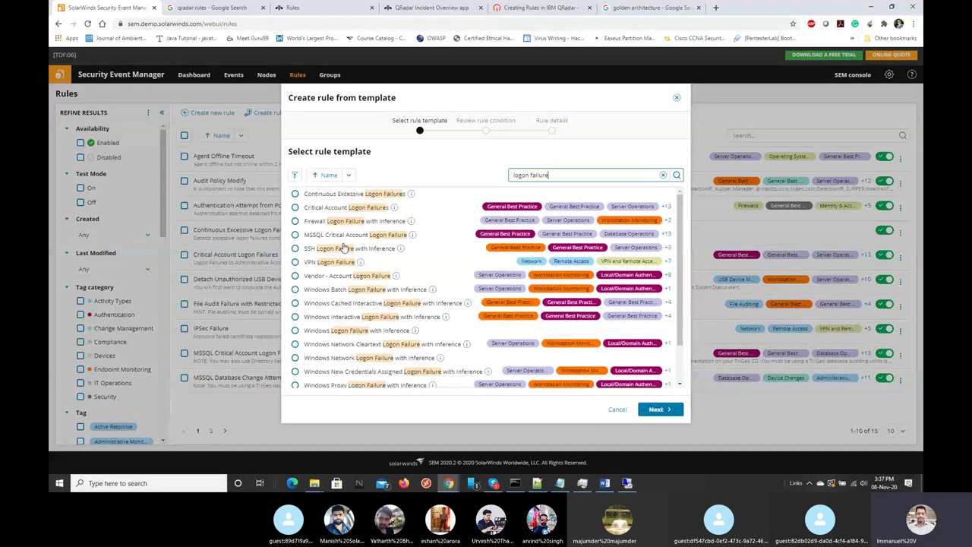
scroll(357, 285, "down", 2)
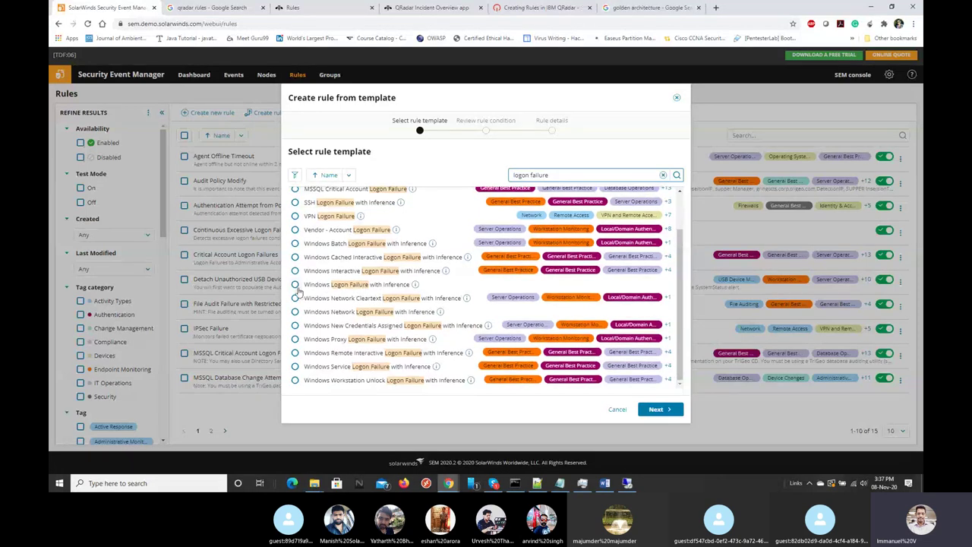
left_click(295, 284)
left_click(659, 410)
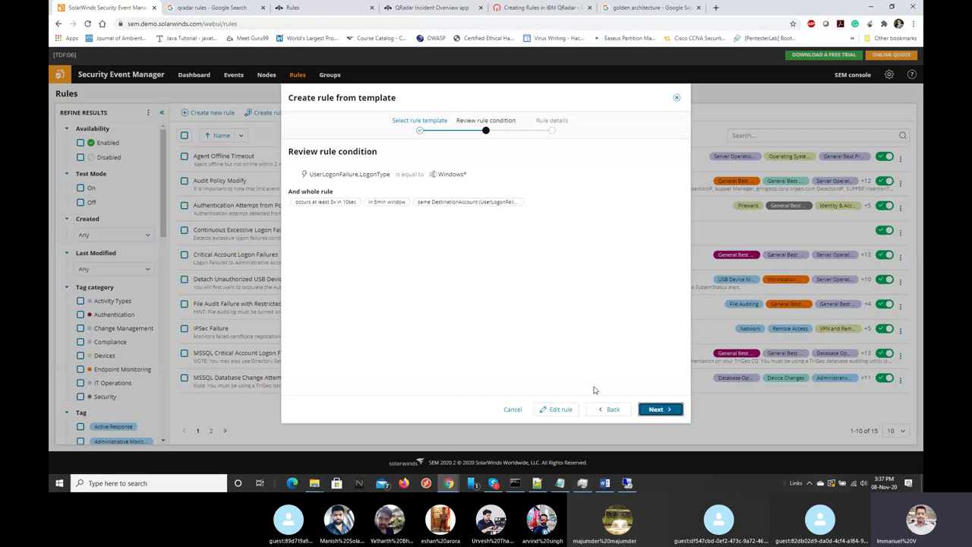
Open the Windows Logon Failure template as an editable new rule and inspect its Event Groups
left_click(560, 410)
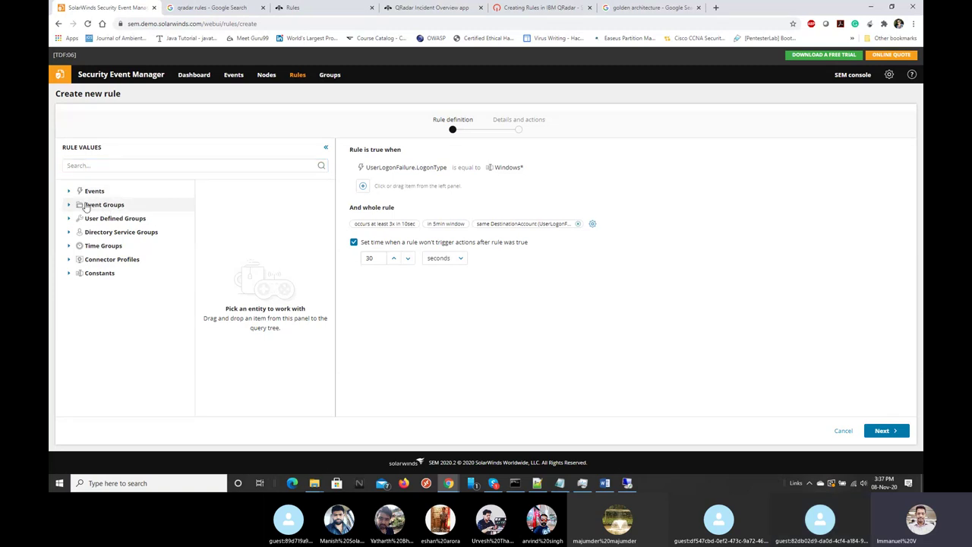
left_click(86, 207)
left_click(86, 207)
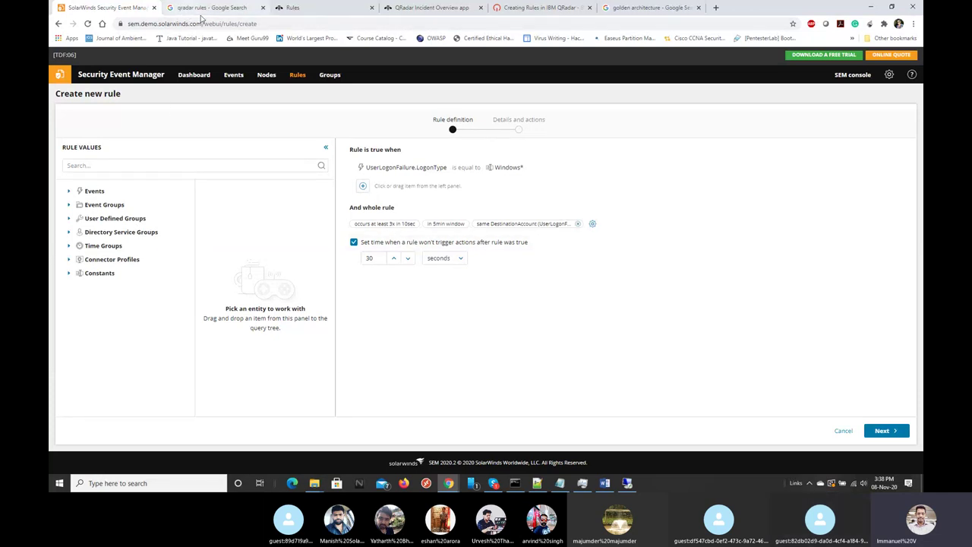
Review the QRadar Rules docs, search results and Incident Overview app page, then return to QRadar
left_click(308, 5)
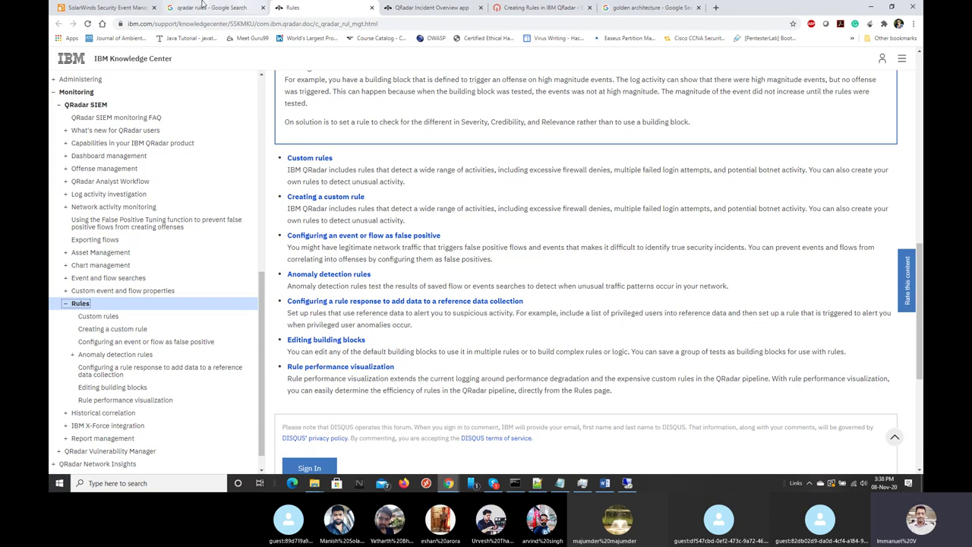
left_click(243, 8)
left_click(417, 9)
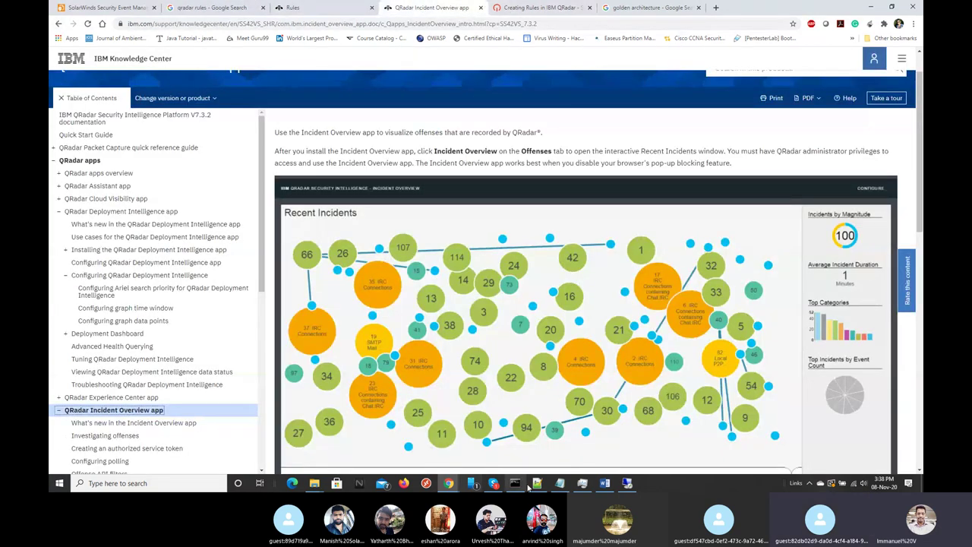
left_click(627, 483)
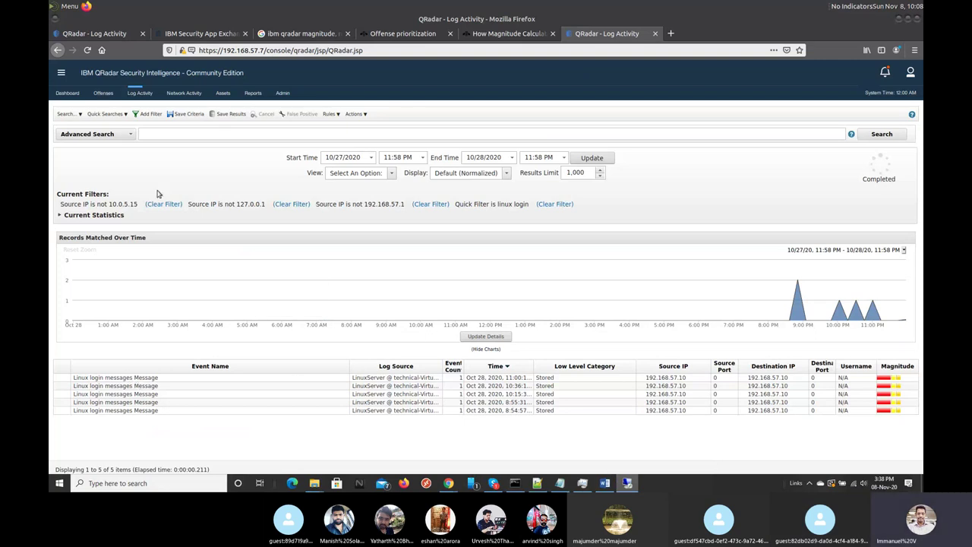
Tune Linux login messages (QID 4750017) from 192.168.57.10 to 192.168.57.10 as a false positive
left_click(86, 385)
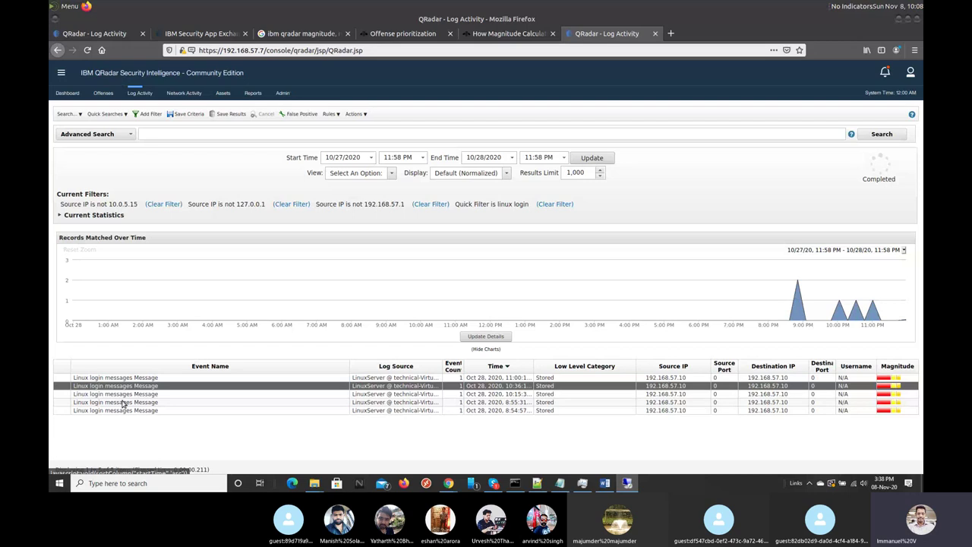
left_click(128, 379)
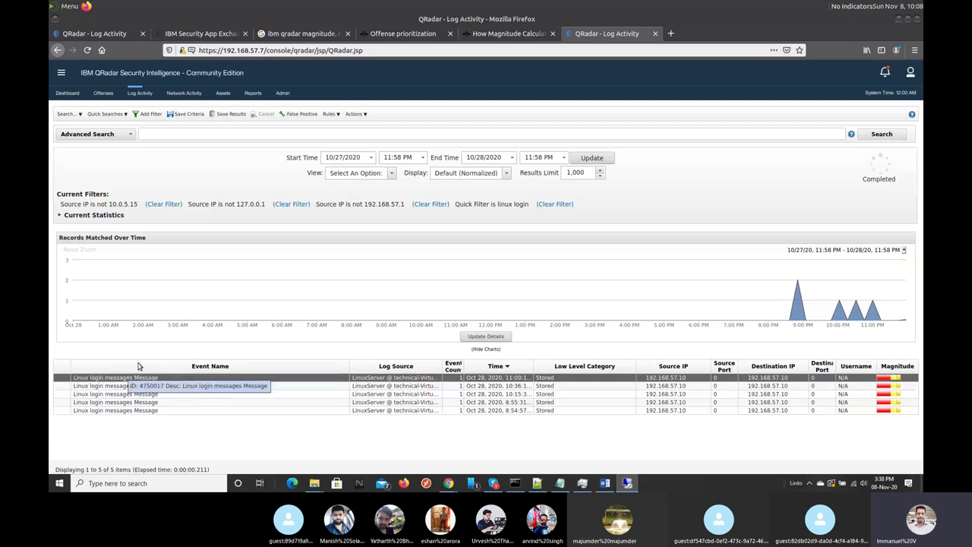
left_click(302, 114)
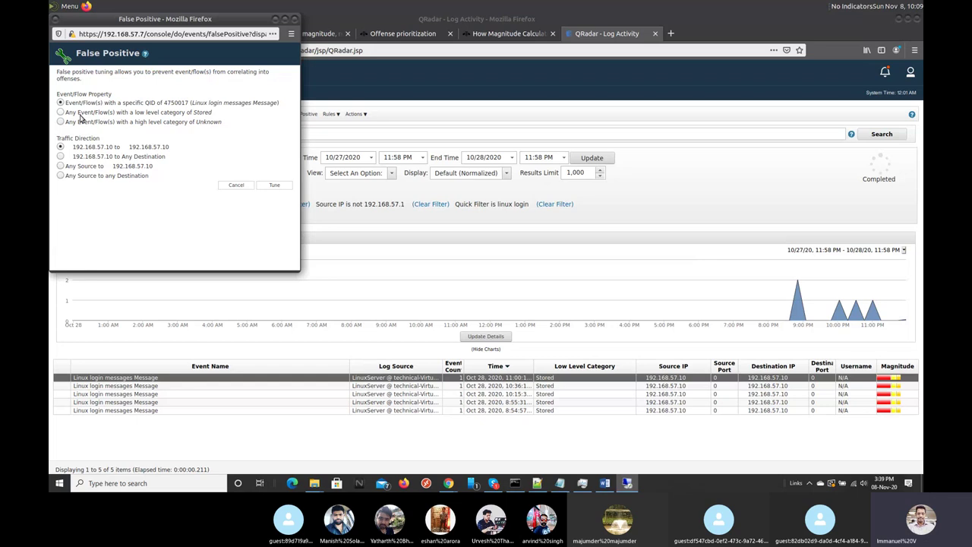
left_click(60, 157)
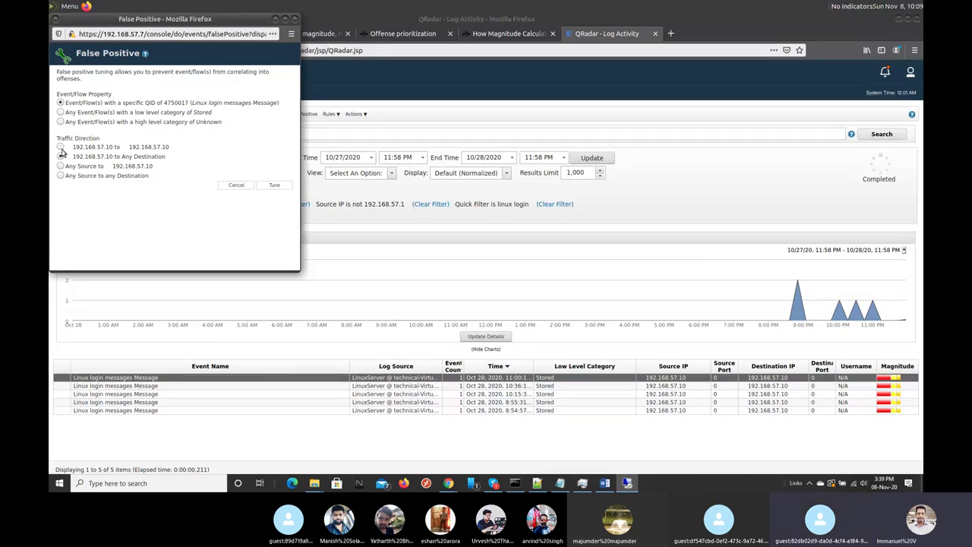
left_click(61, 148)
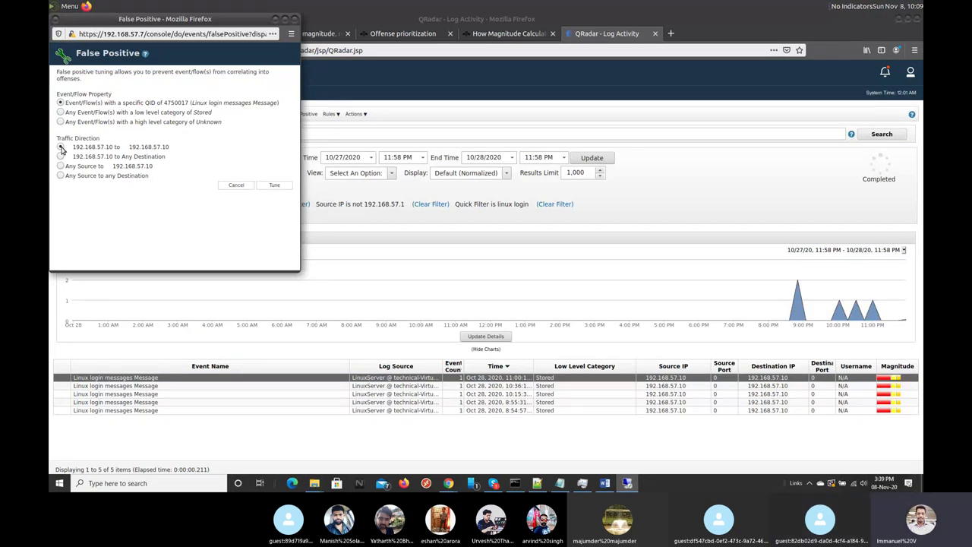
left_click(61, 148)
left_click(270, 188)
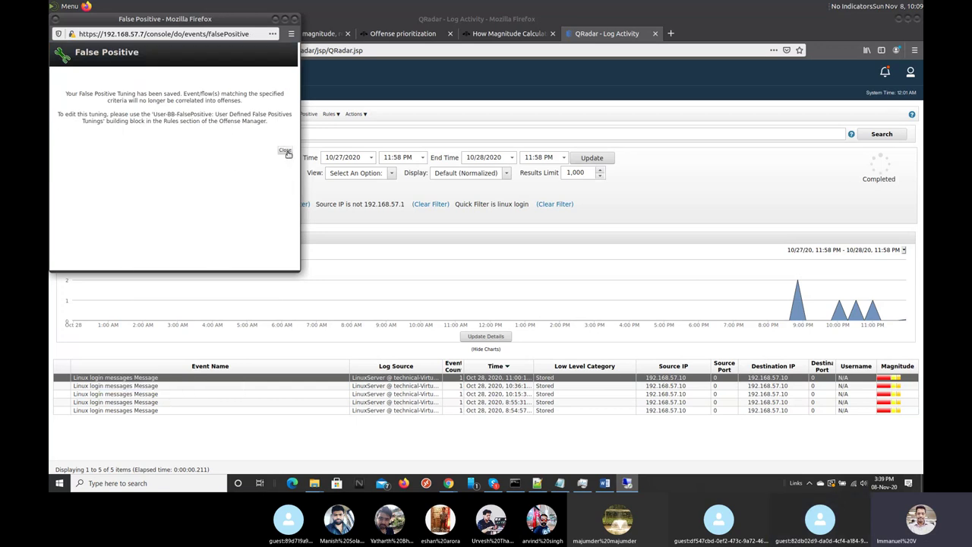
left_click(286, 149)
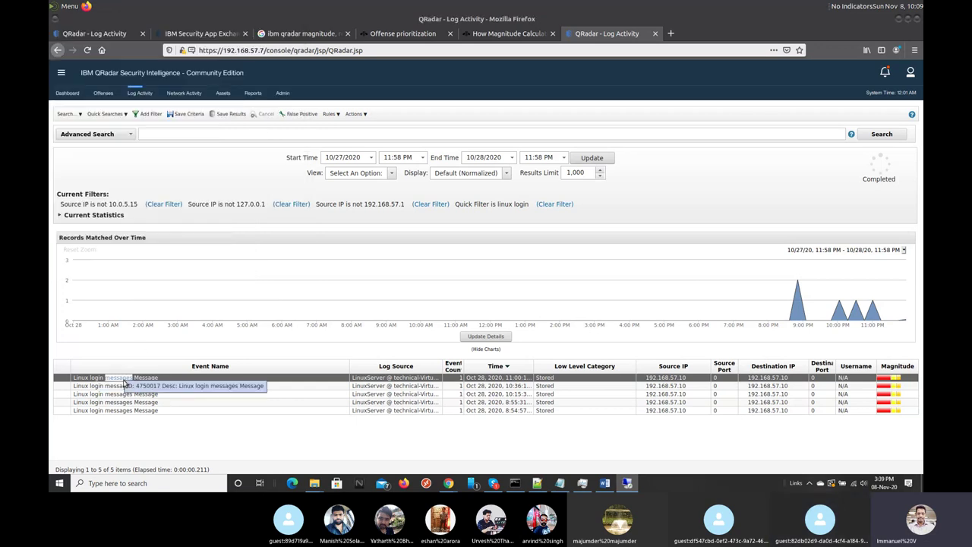
From the Linux login event's details, save the 192.168.57.10-to-192.168.57.10 false-positive tuning again
double_click(125, 379)
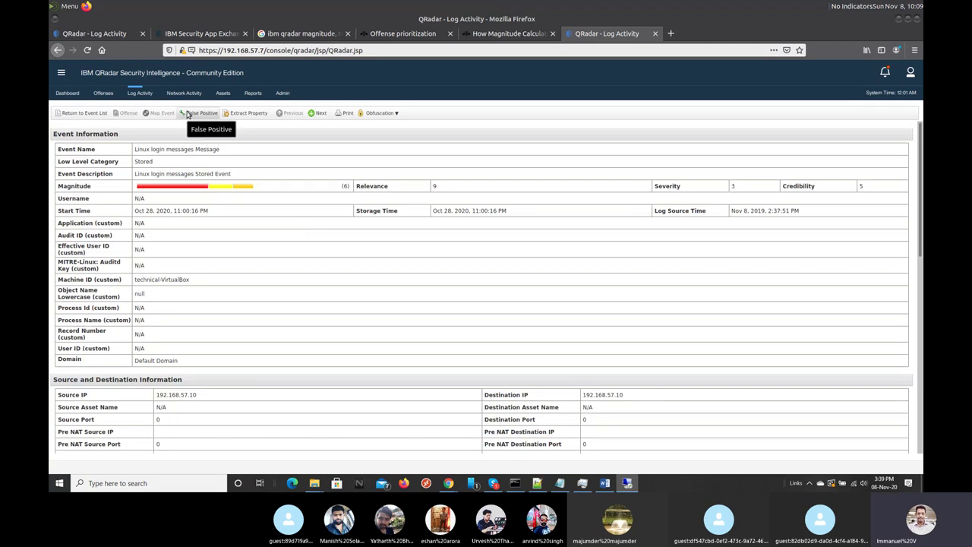
left_click(200, 113)
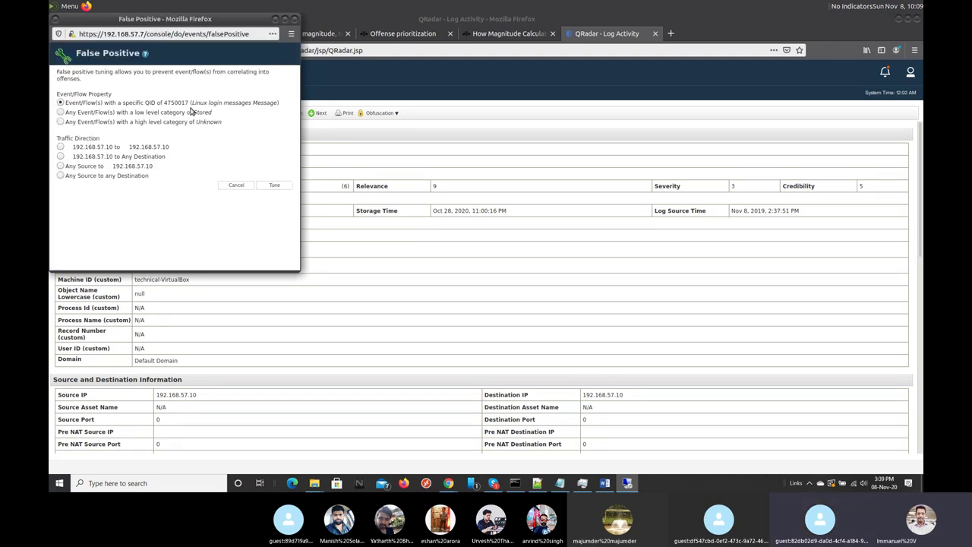
left_click(126, 149)
left_click(267, 189)
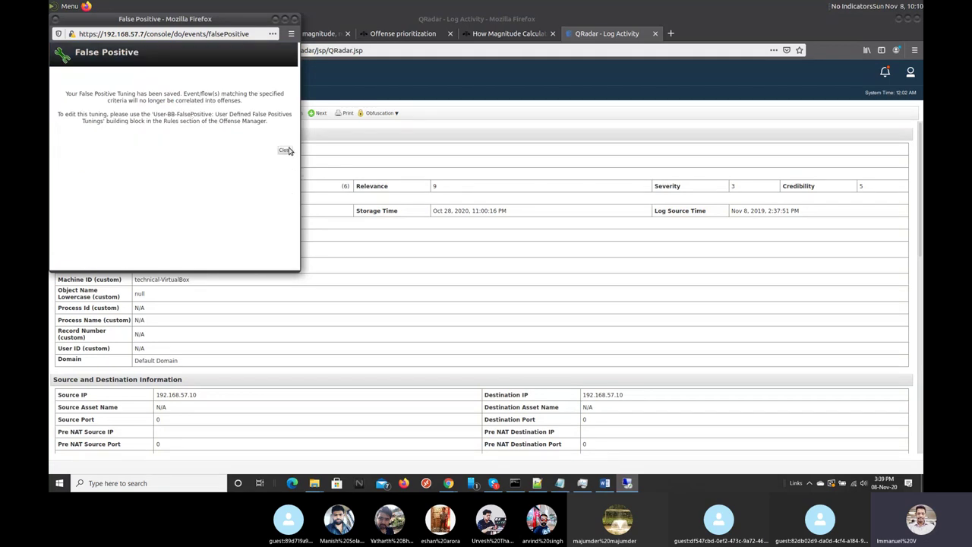
left_click(285, 150)
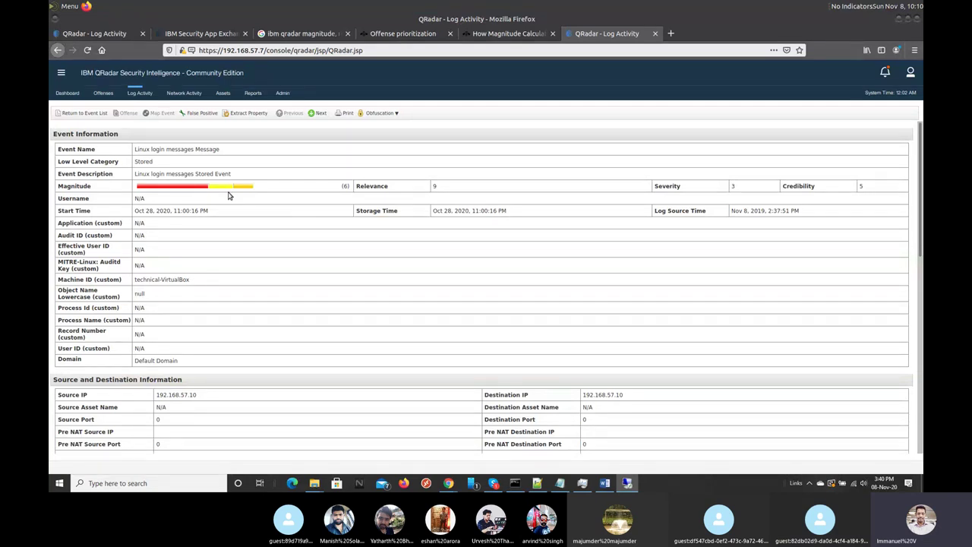
scroll(228, 196, "down", 3)
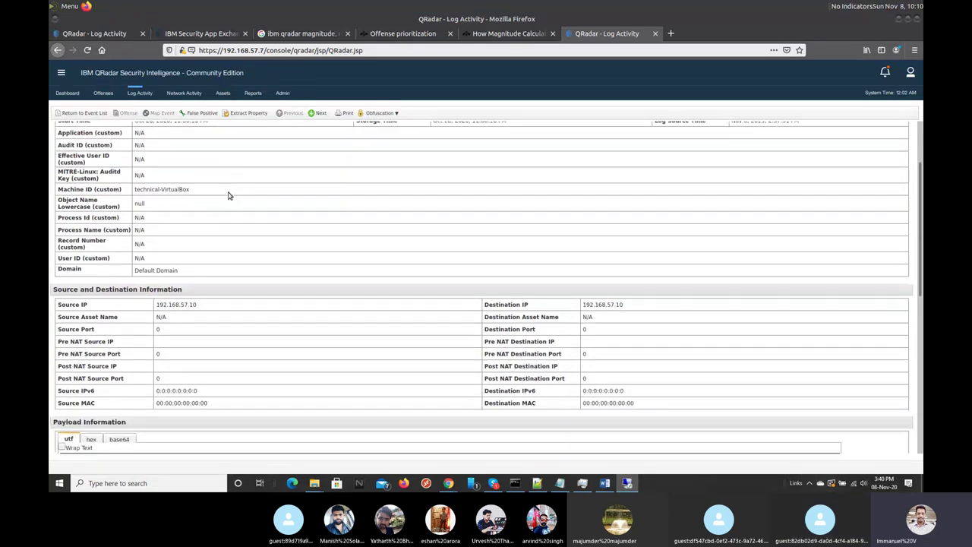
scroll(228, 195, "down", 4)
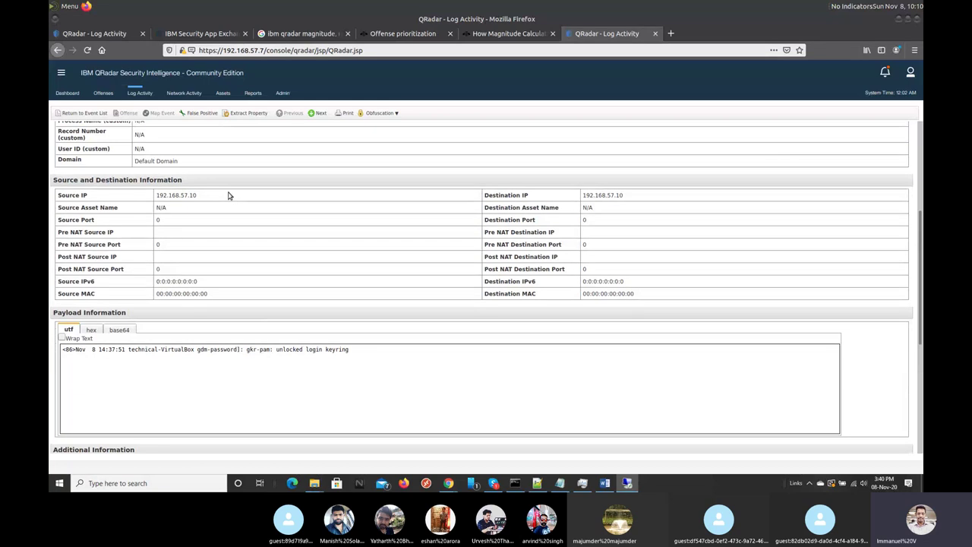
scroll(228, 196, "down", 3)
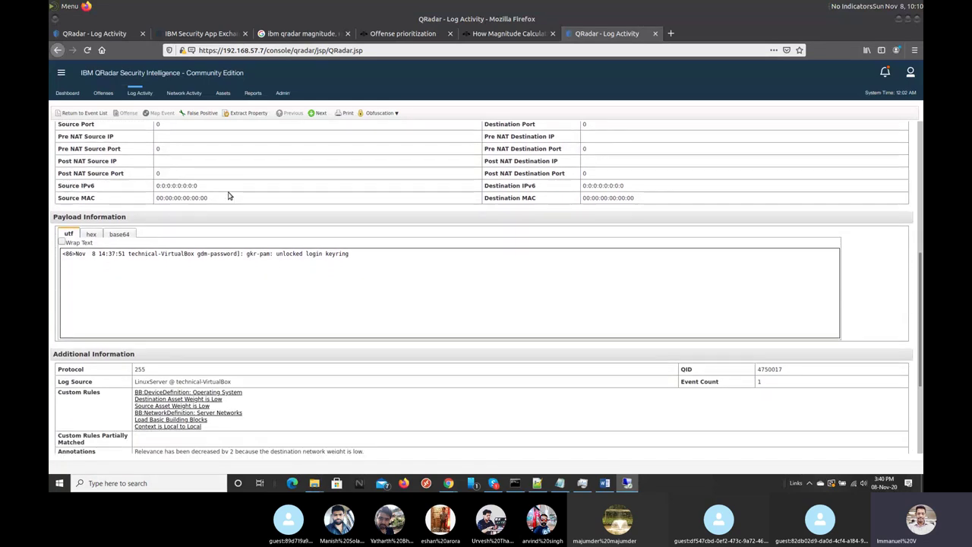
scroll(228, 196, "down", 2)
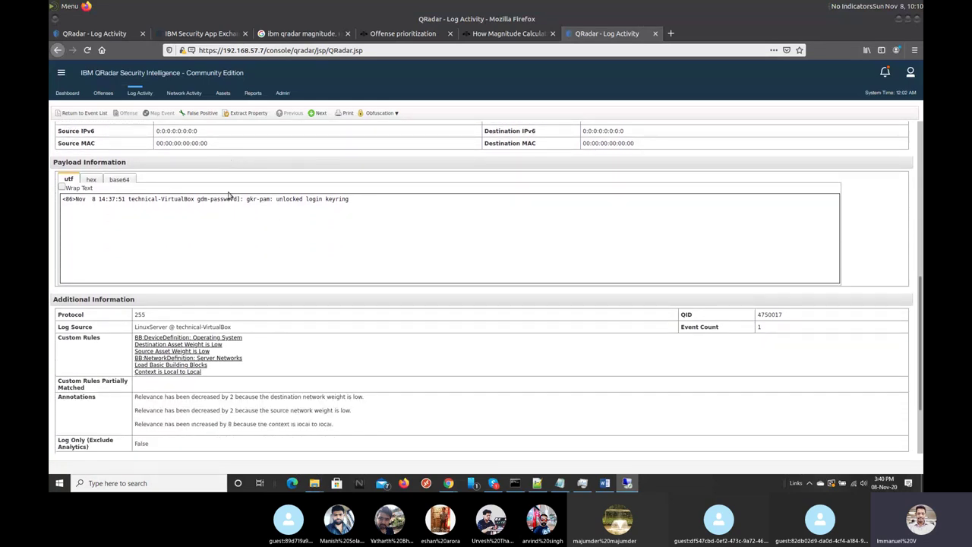
scroll(227, 196, "down", 3)
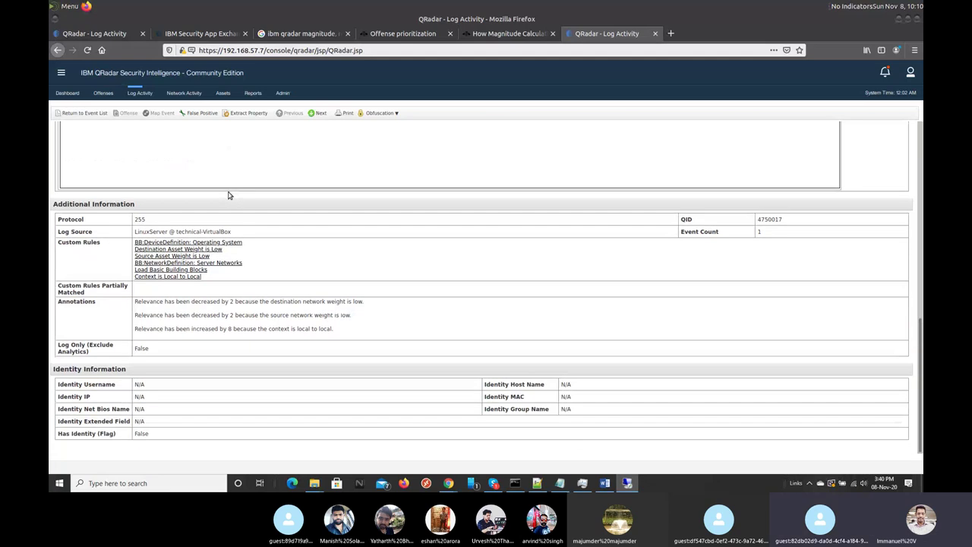
scroll(232, 193, "up", 4)
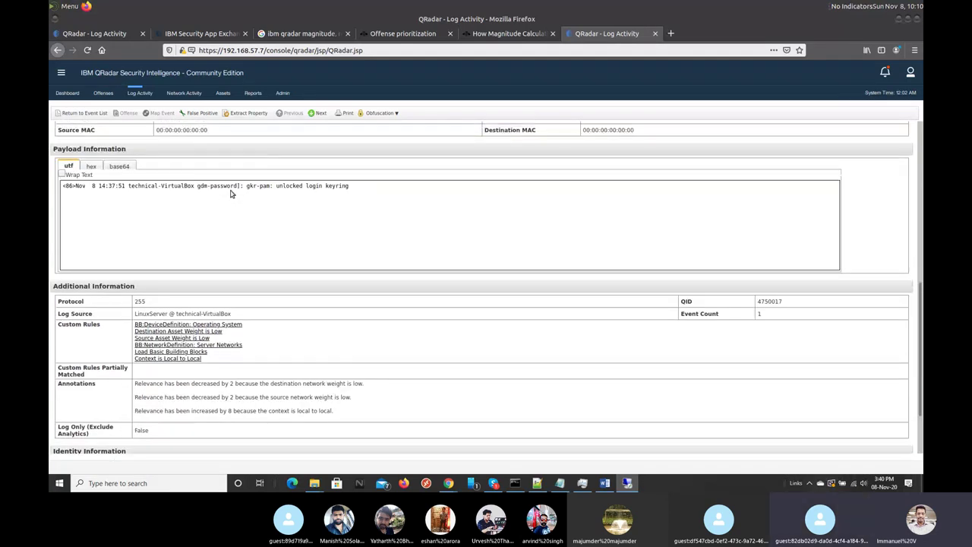
scroll(231, 194, "up", 3)
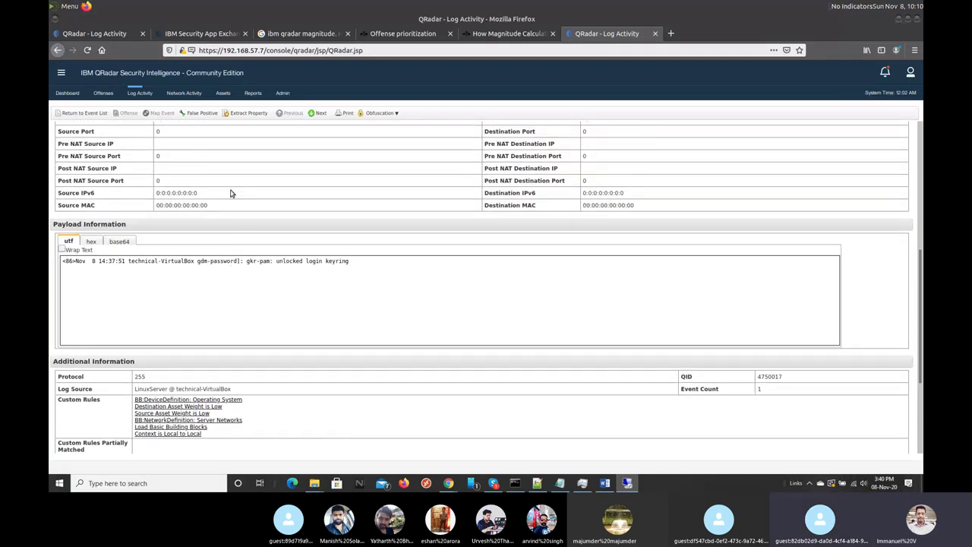
scroll(231, 194, "up", 3)
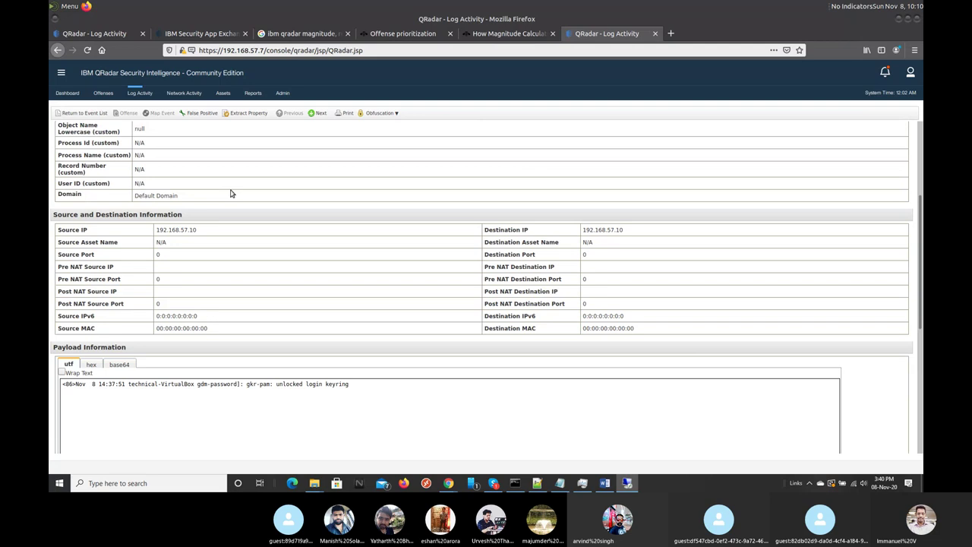
scroll(232, 193, "up", 3)
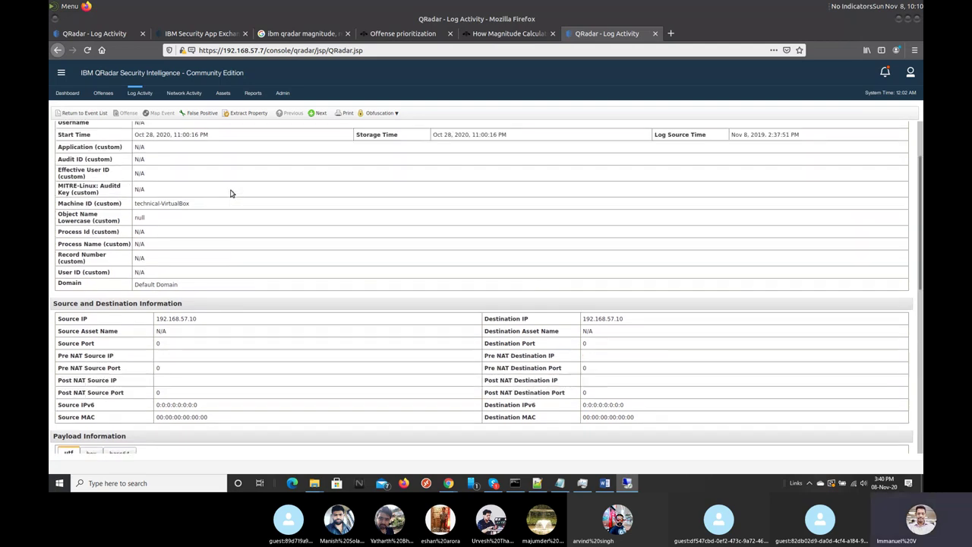
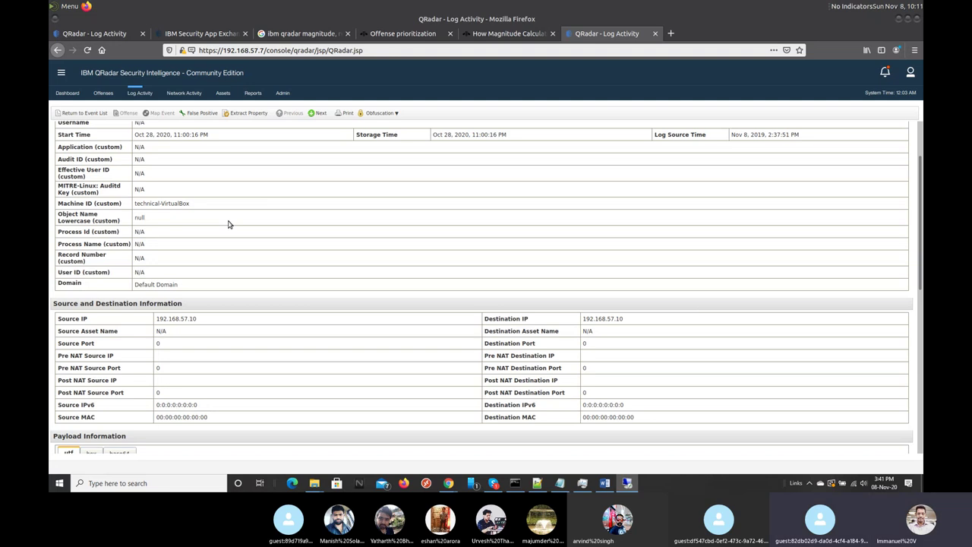
Scroll through the current page and keep the remote desktop session at full screen
scroll(229, 224, "up", 2)
scroll(229, 224, "up", 1)
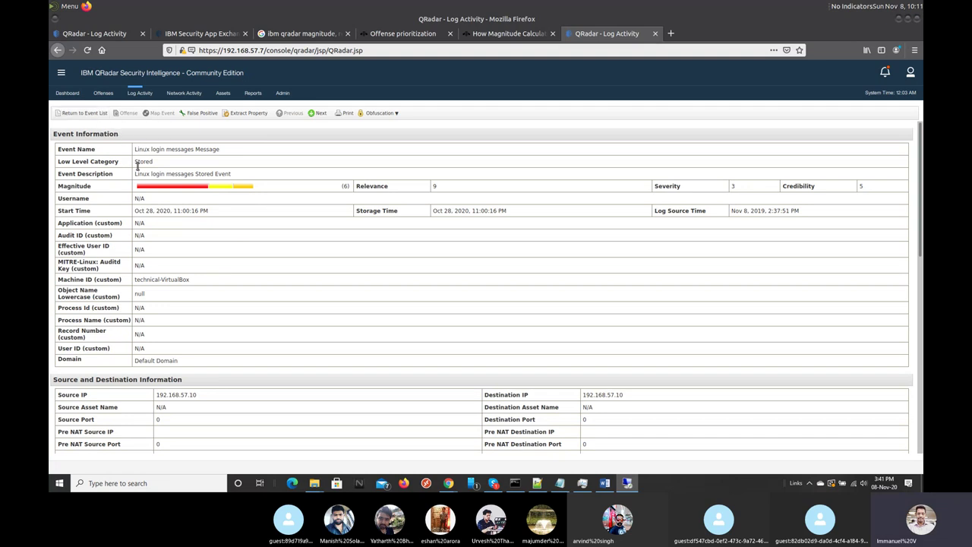
scroll(140, 159, "down", 1)
scroll(140, 166, "down", 2)
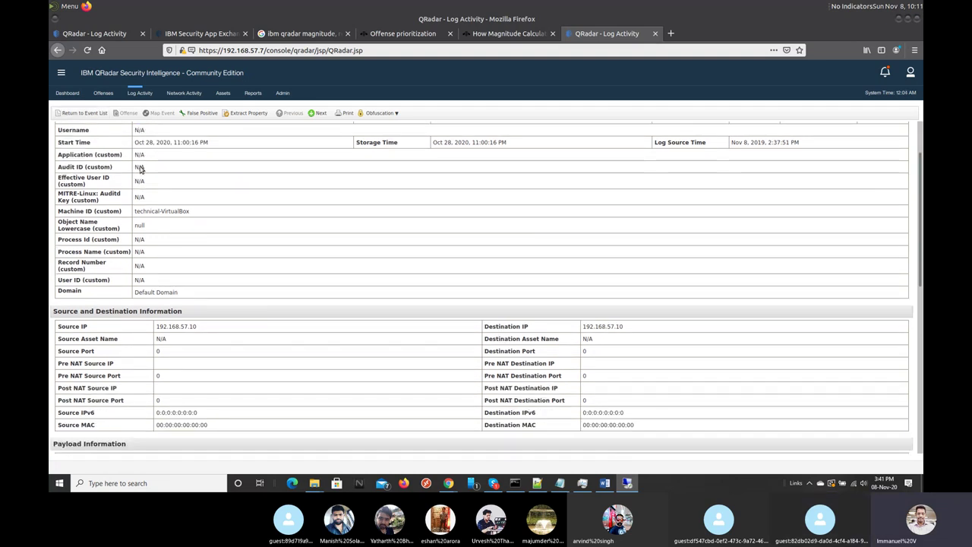
scroll(140, 167, "down", 1)
scroll(140, 169, "down", 2)
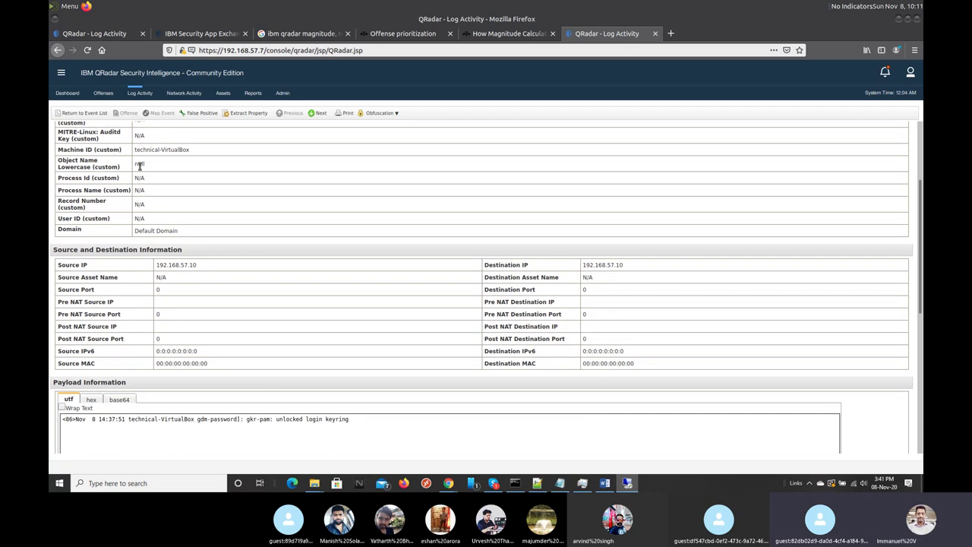
scroll(139, 168, "down", 2)
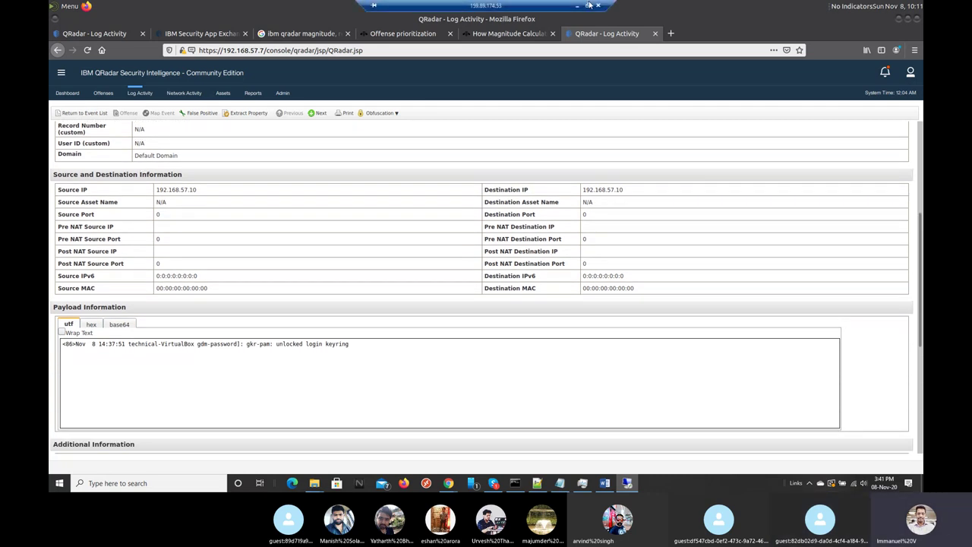
left_click(591, 6)
left_click(622, 21)
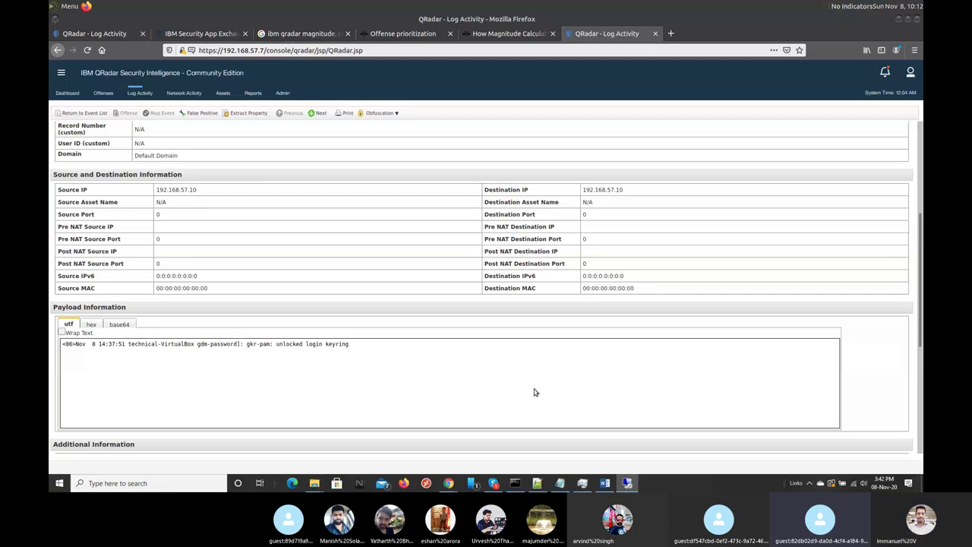
scroll(535, 387, "down", 2)
scroll(535, 384, "down", 1)
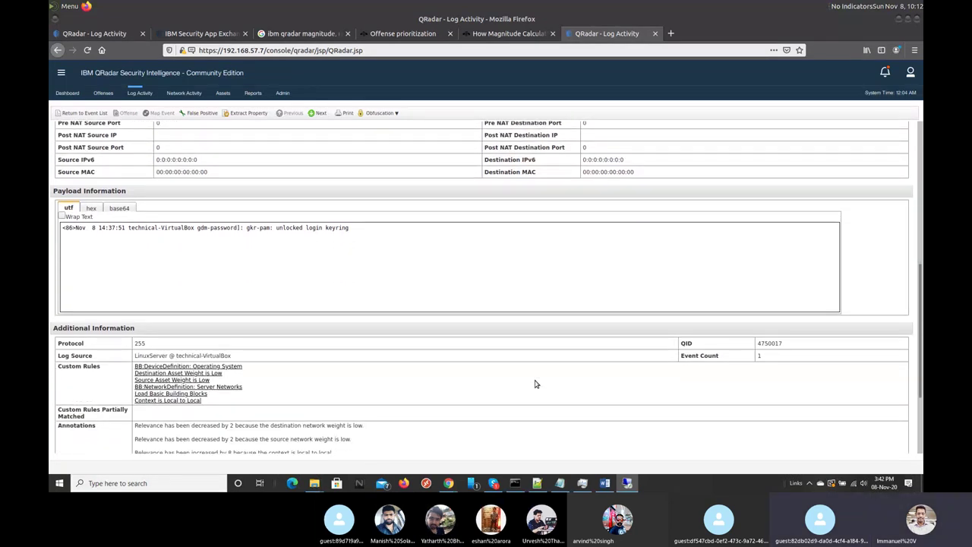
scroll(305, 384, "down", 1)
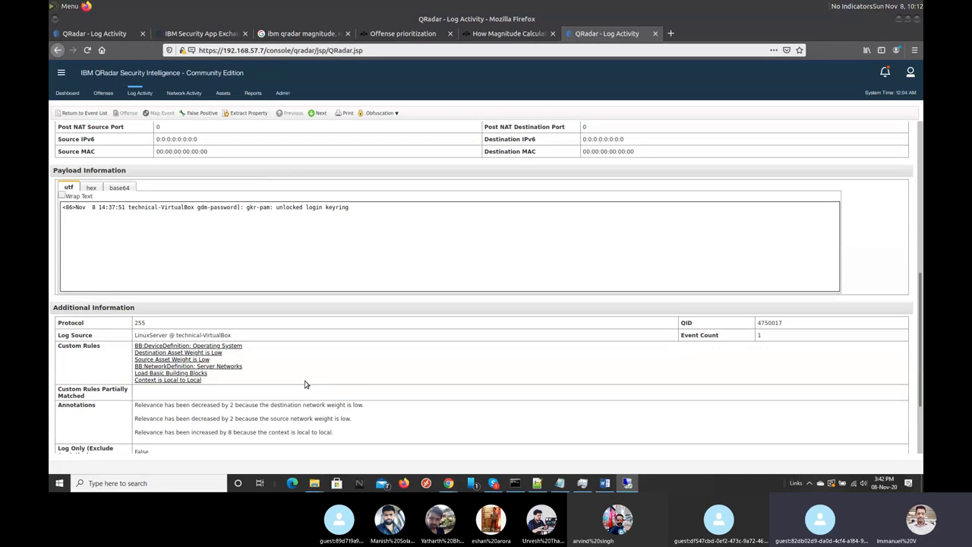
scroll(306, 384, "down", 2)
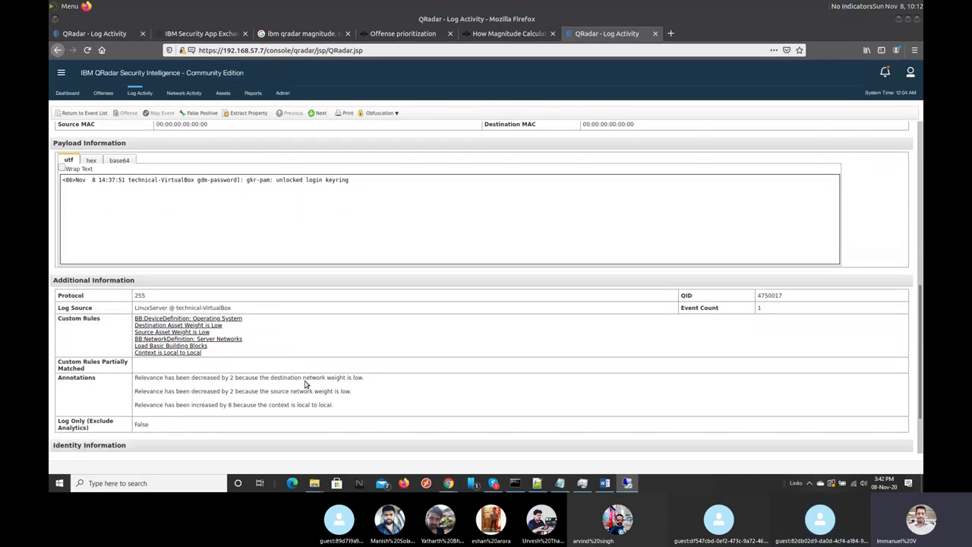
scroll(307, 380, "down", 1)
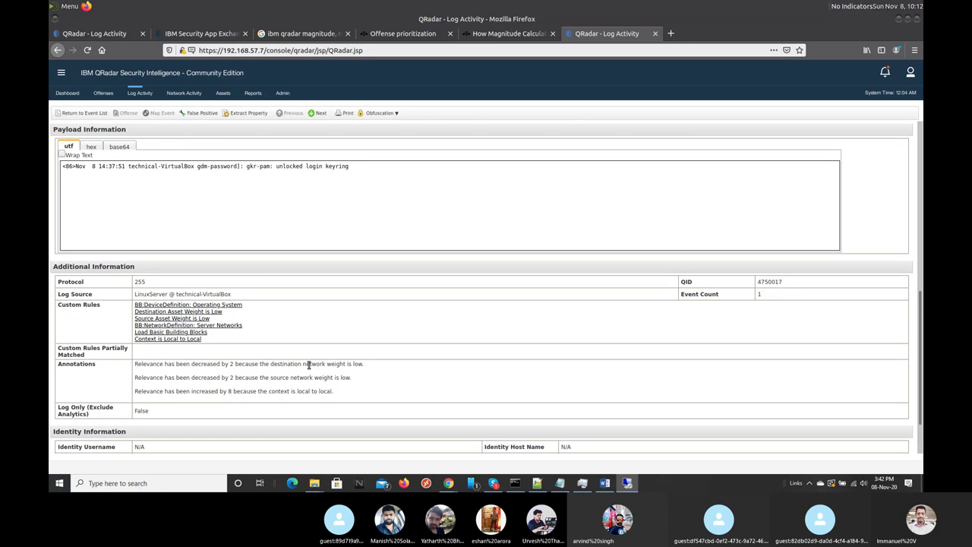
scroll(308, 364, "down", 2)
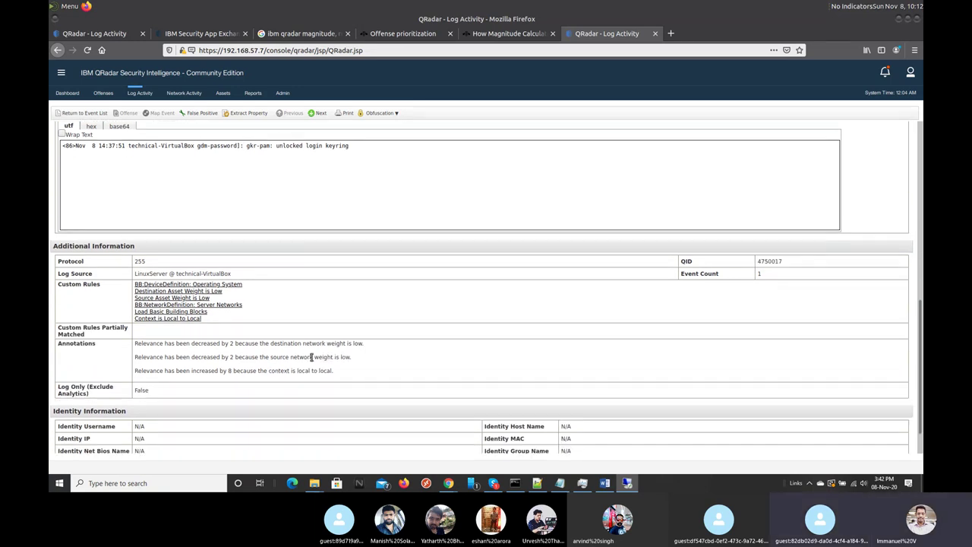
scroll(311, 357, "down", 2)
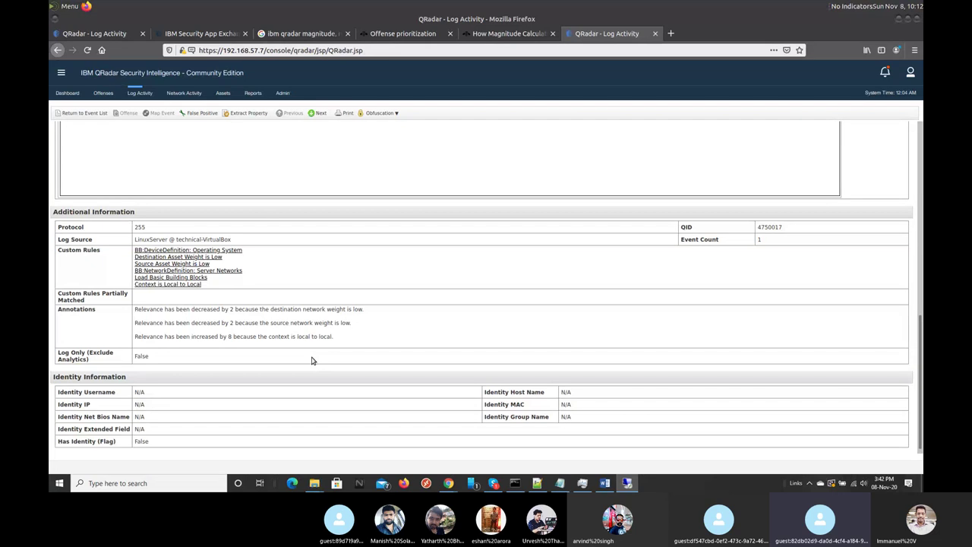
scroll(311, 360, "down", 1)
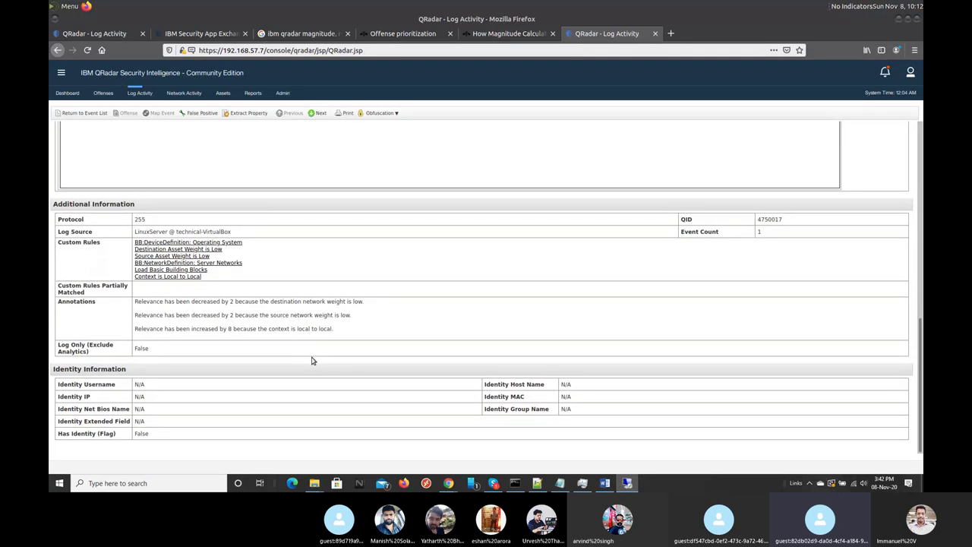
scroll(310, 360, "up", 3)
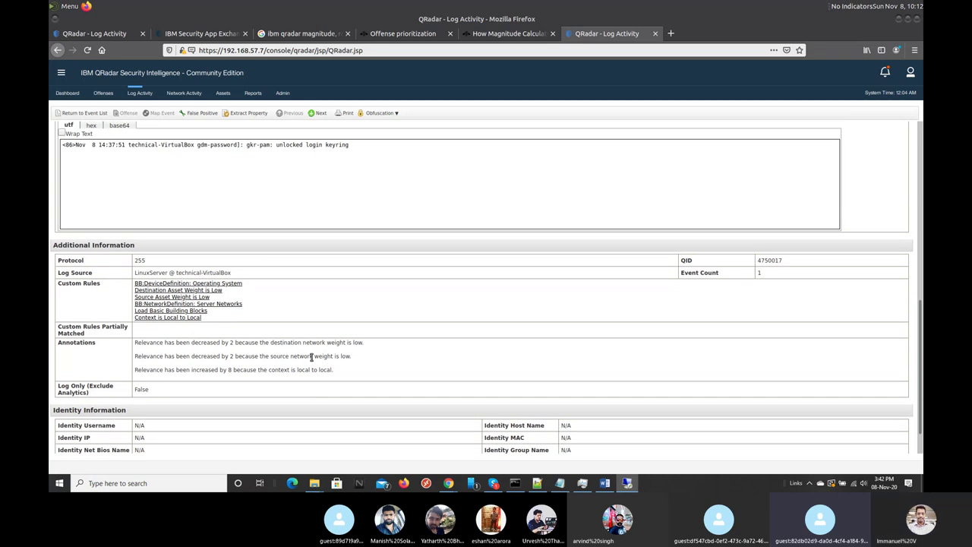
scroll(311, 360, "up", 2)
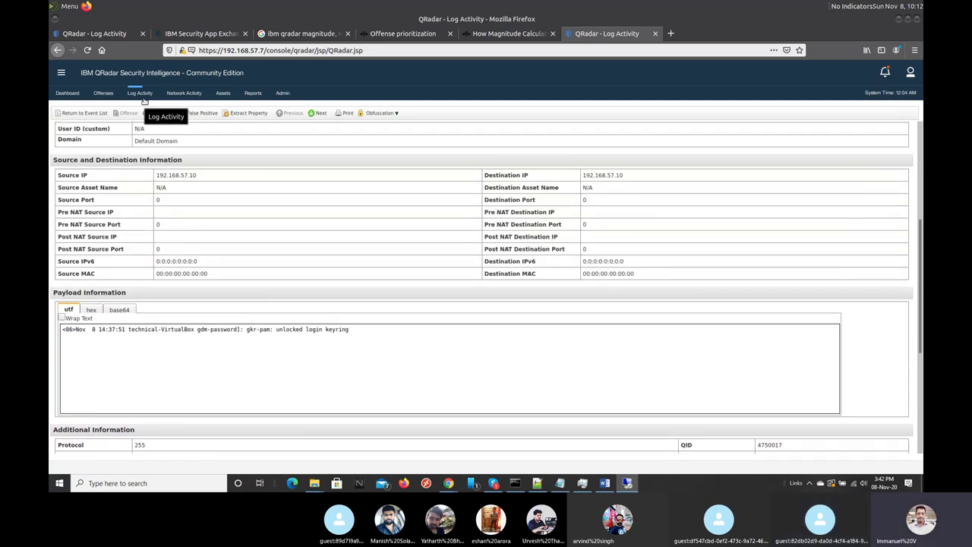
Select offenses 1 and 3 in the Offenses list, then open the Log Activity rule options
left_click(140, 94)
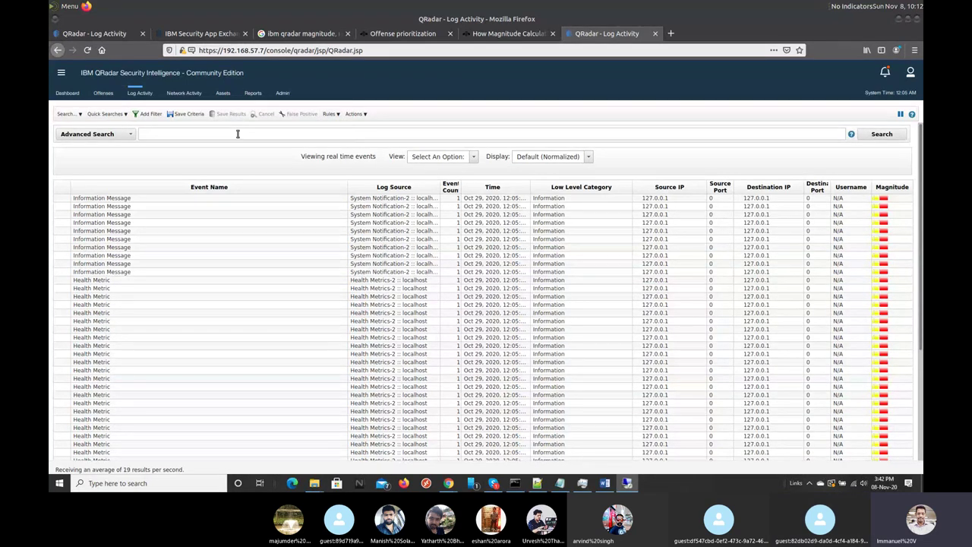
left_click(104, 93)
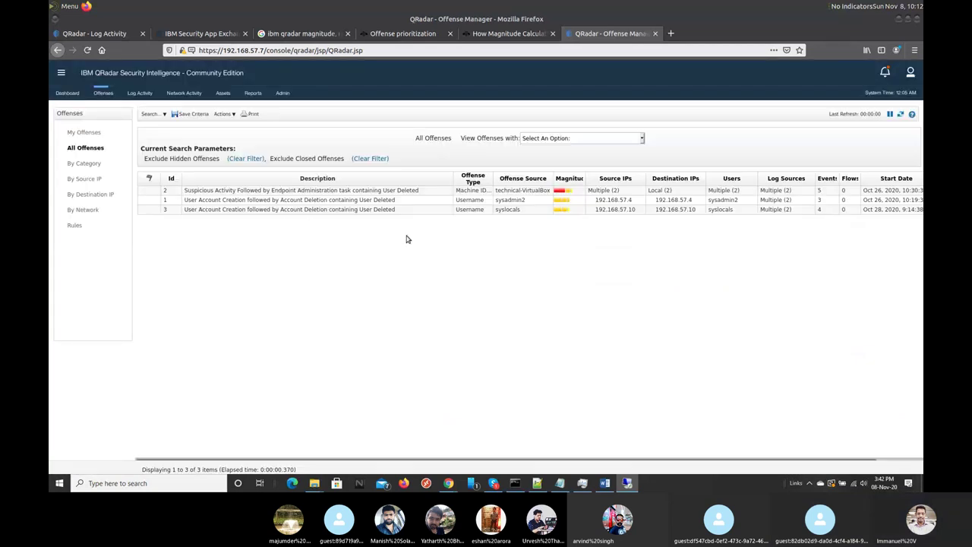
left_click(380, 202)
left_click(381, 211)
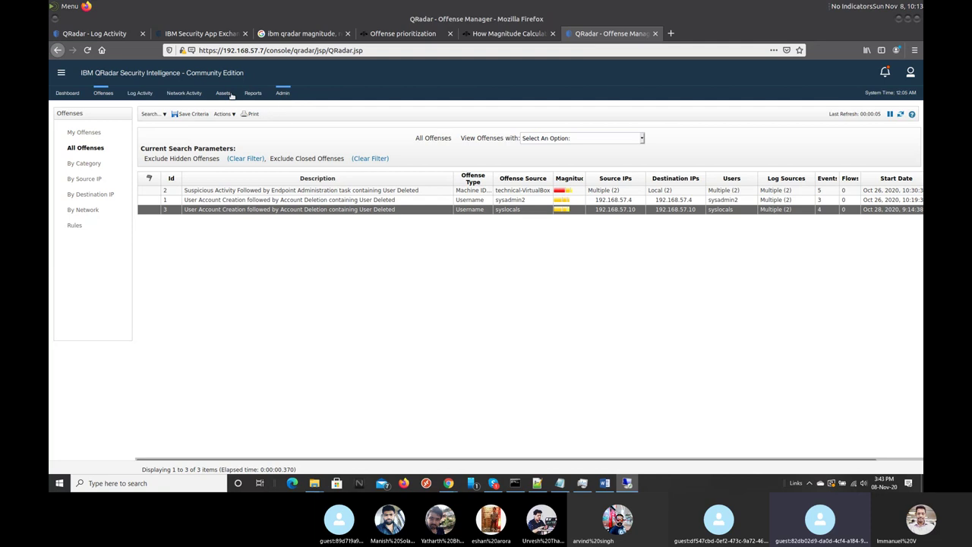
left_click(140, 93)
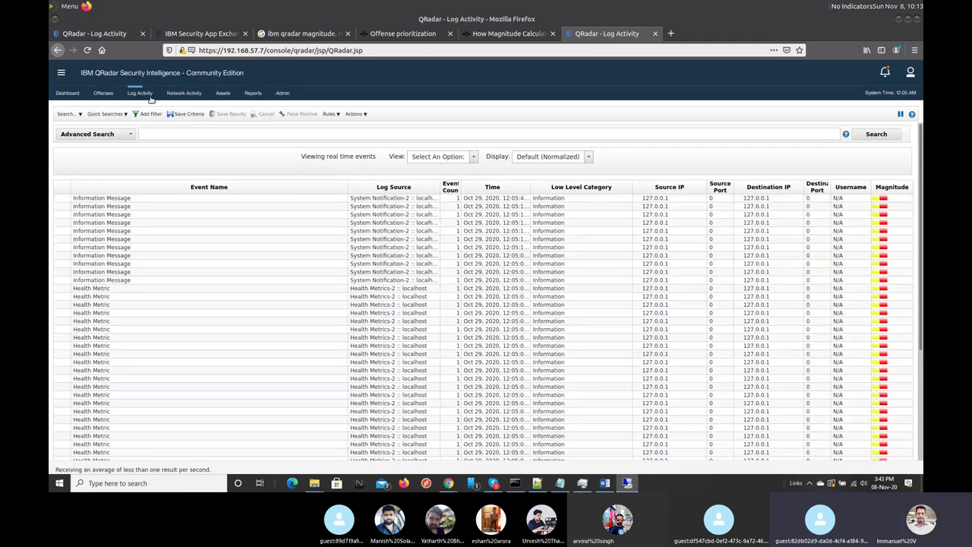
left_click(330, 113)
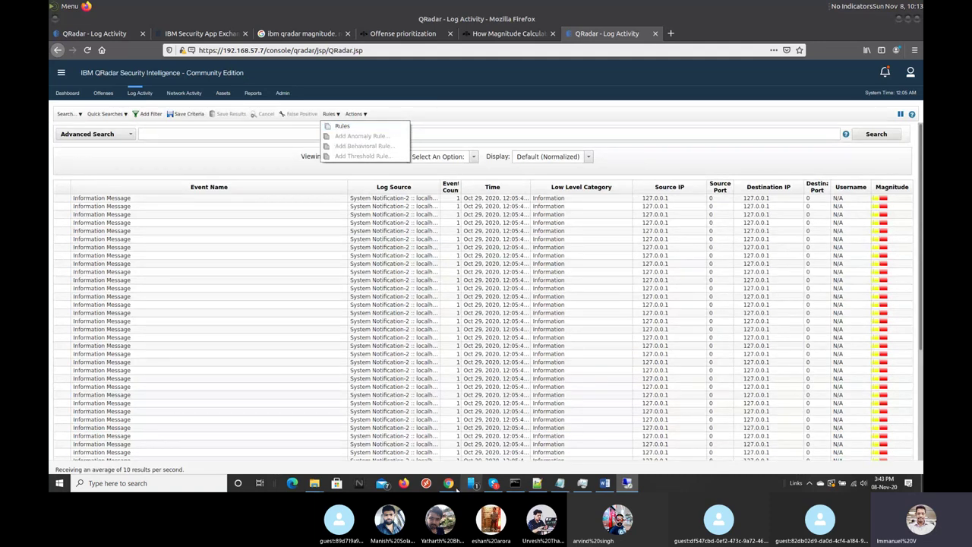
Review the SolarWinds rules list and IBM Knowledge Center Rules page in Chrome, then return to QRadar
mouse_move(449, 483)
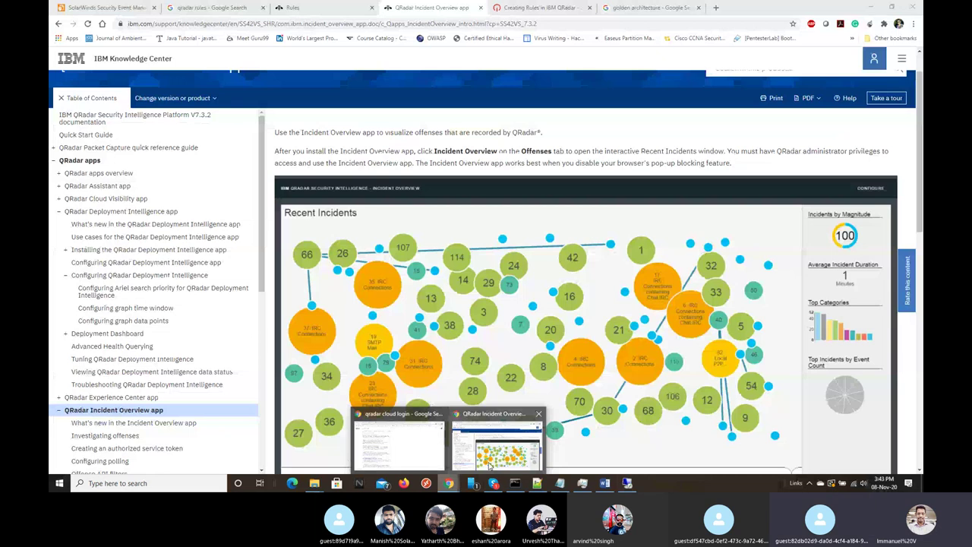
left_click(490, 465)
left_click(106, 7)
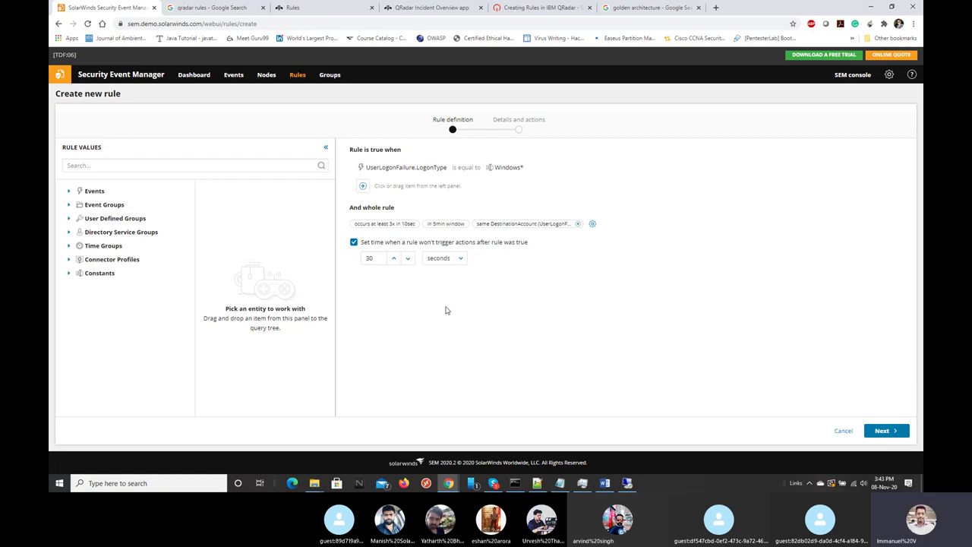
left_click(297, 76)
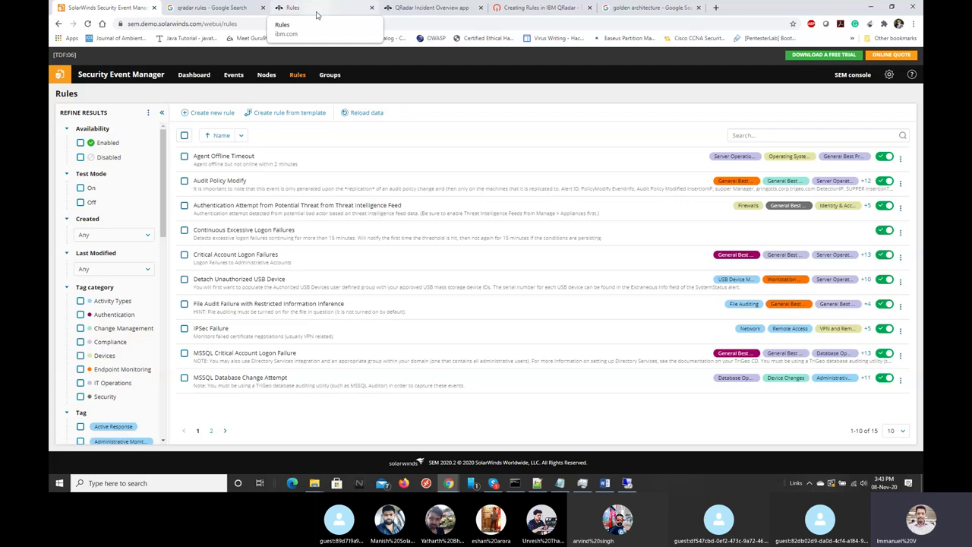
left_click(318, 14)
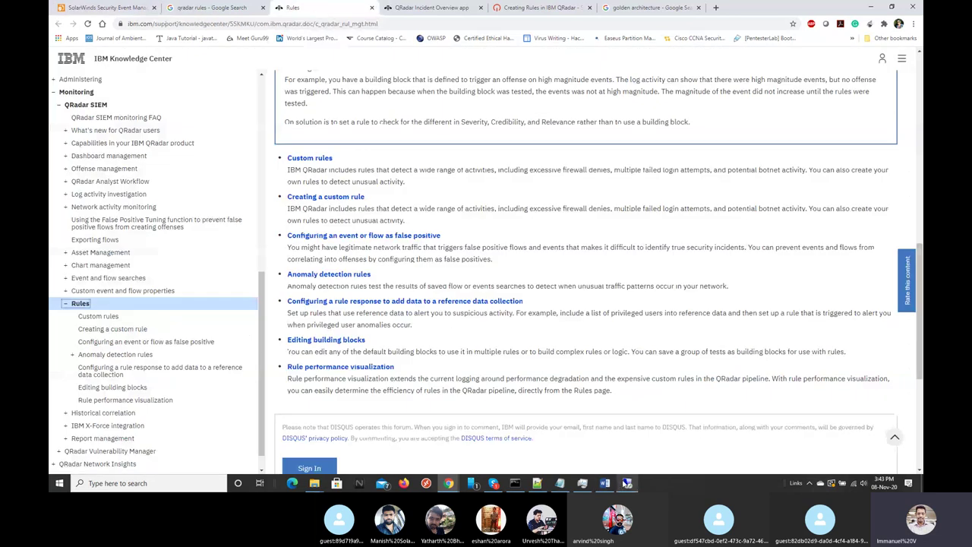
left_click(627, 483)
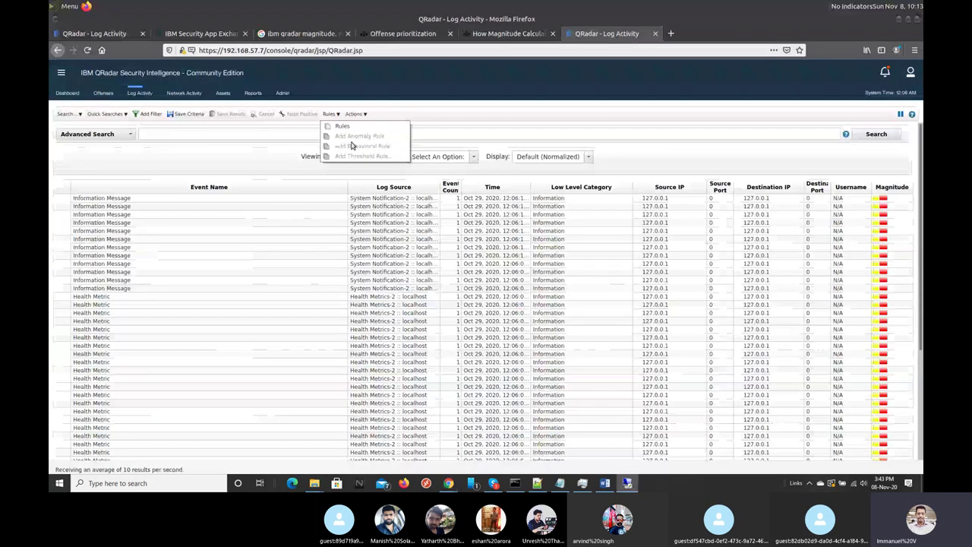
From the QRadar rules list, start a new rule with Actions > New Event Rule
left_click(352, 145)
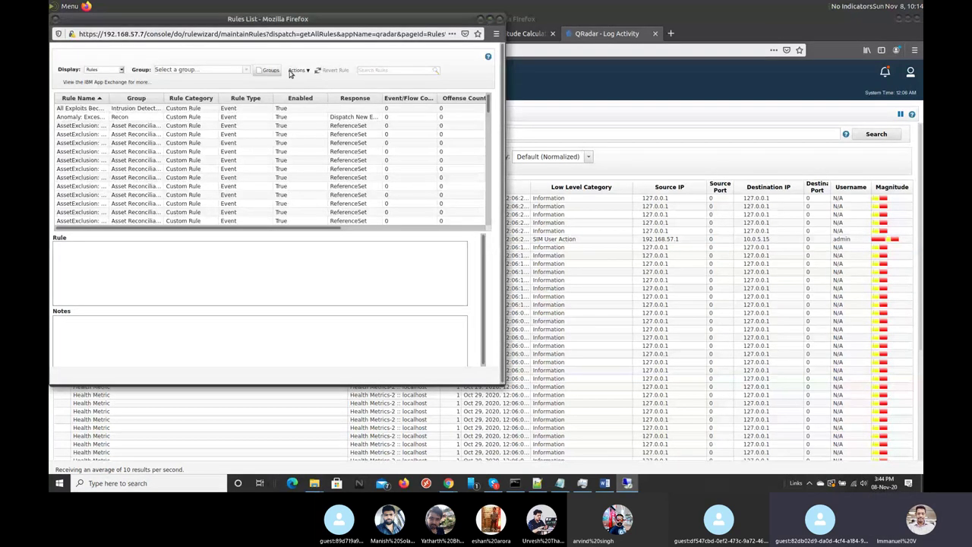
left_click(292, 71)
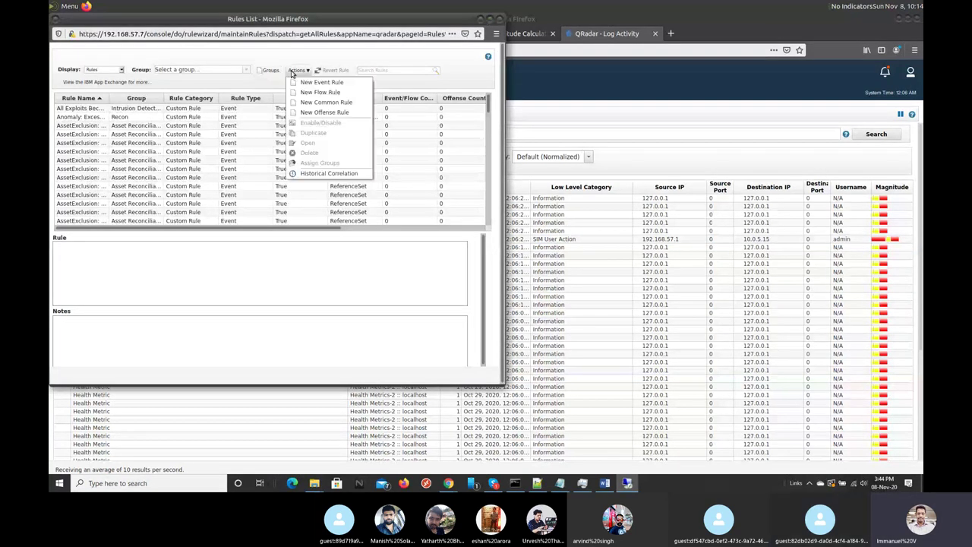
left_click(304, 85)
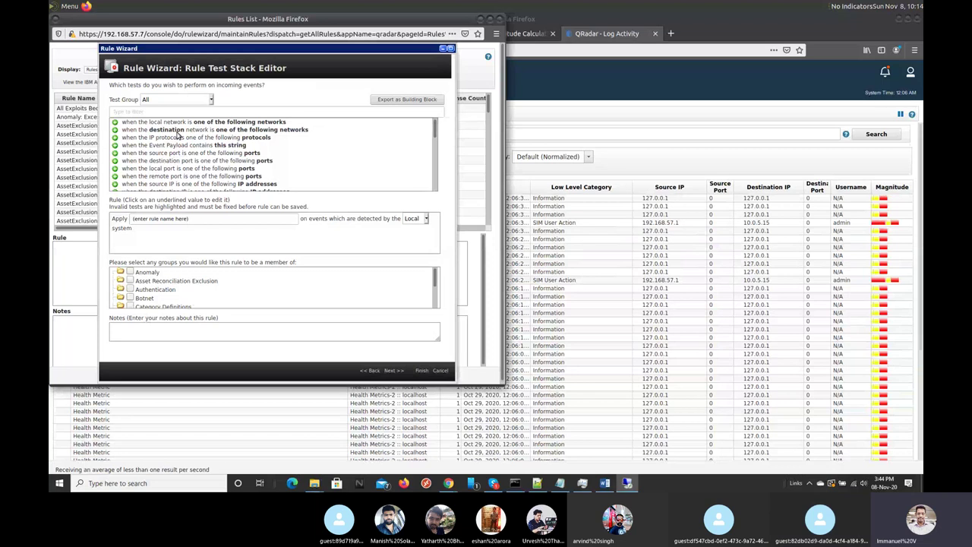
Filter tests by 'ip' and add 'when the source IP is one of the following IP addresses'
scroll(201, 179, "down", 3)
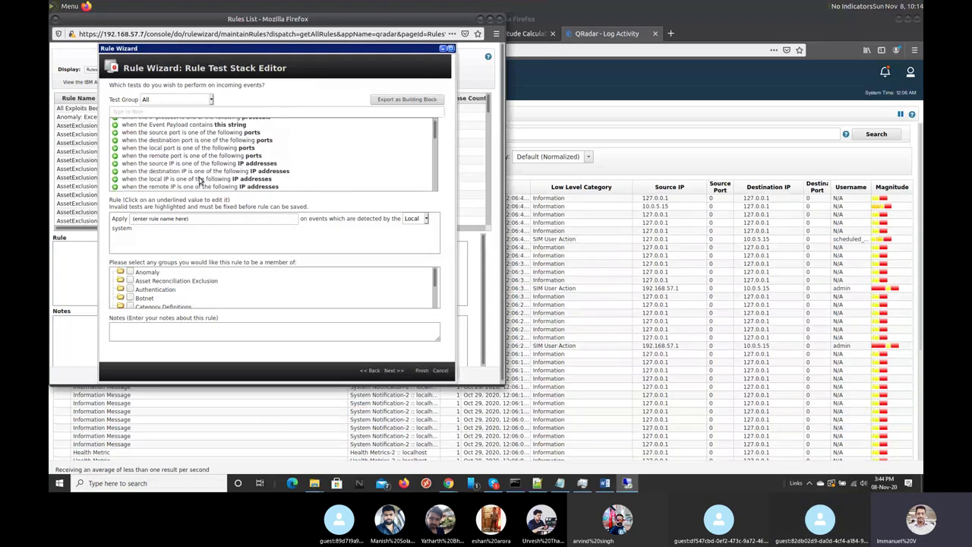
left_click(204, 165)
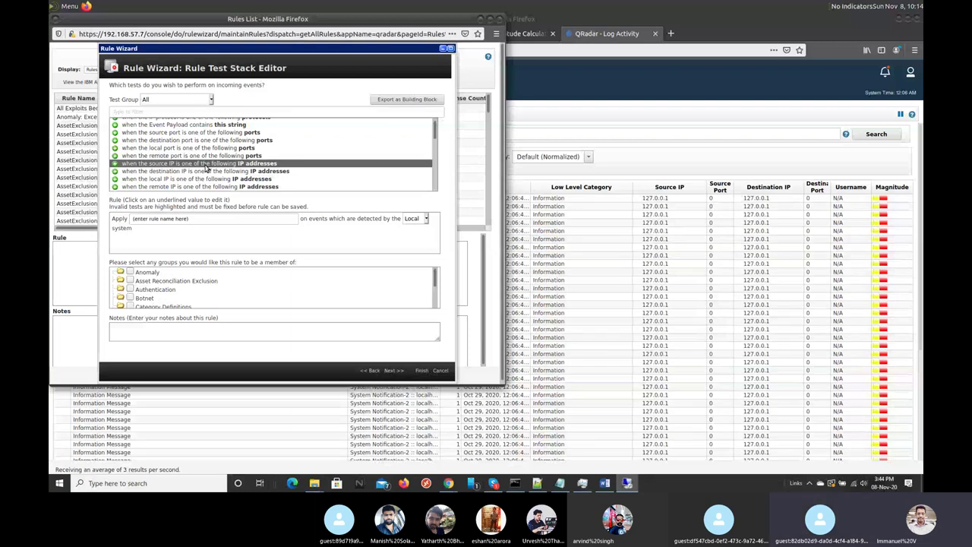
scroll(205, 167, "down", 10)
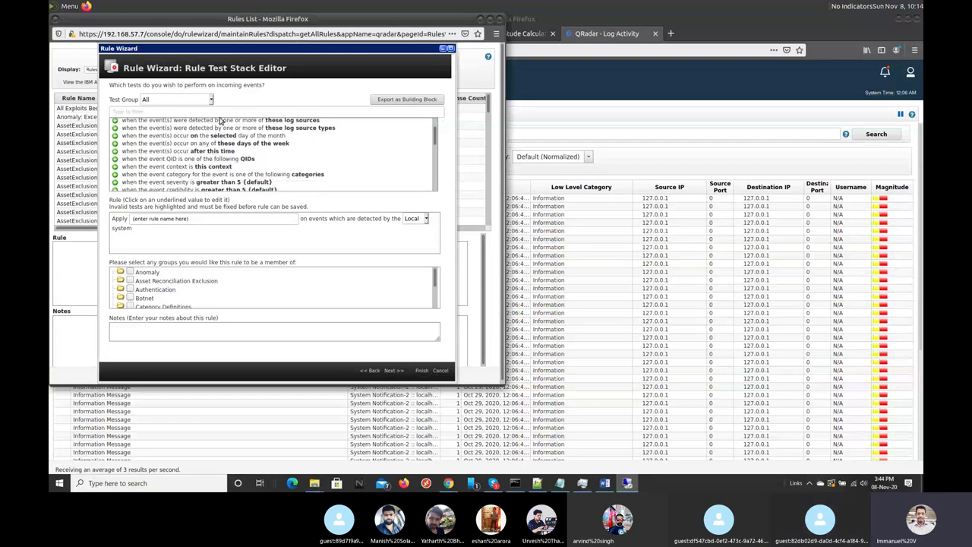
left_click(222, 111)
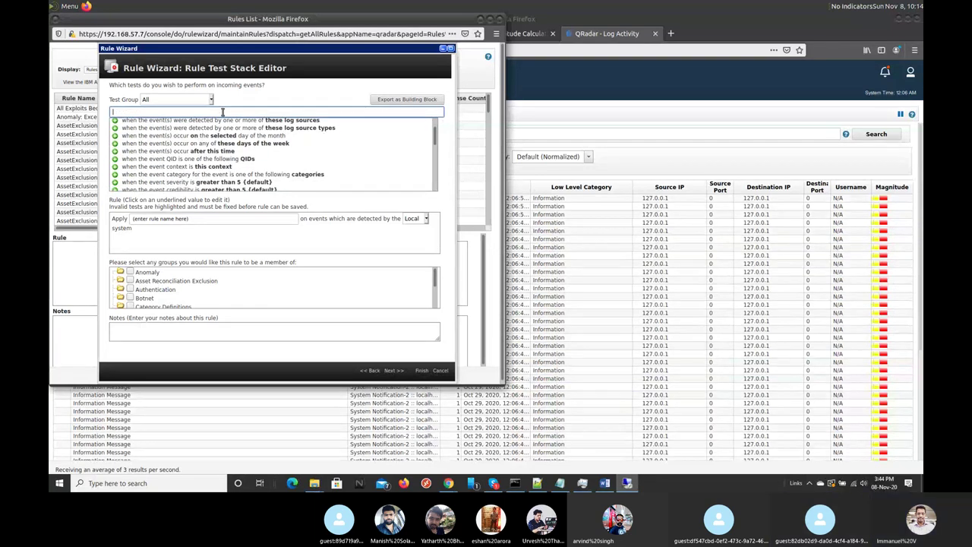
type("d")
key("BackSpace")
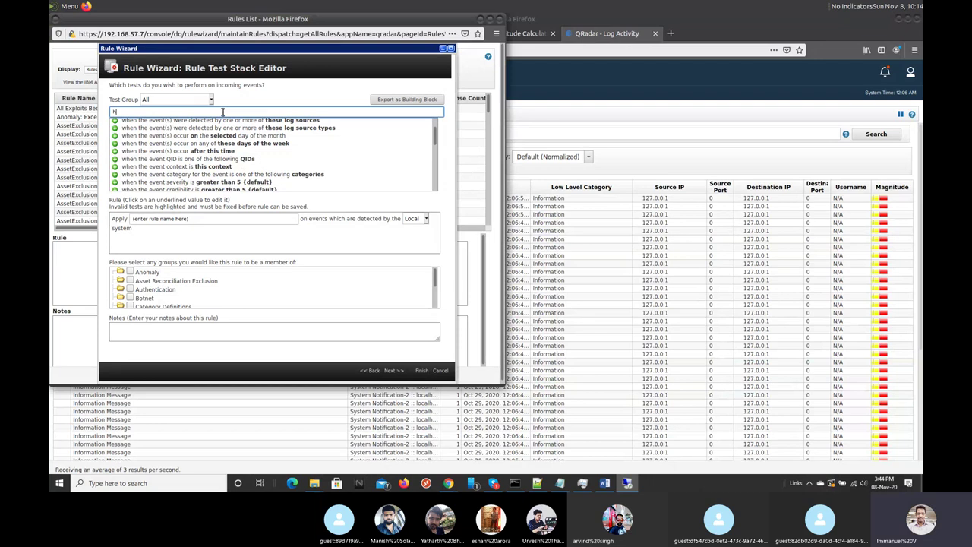
type("hostna")
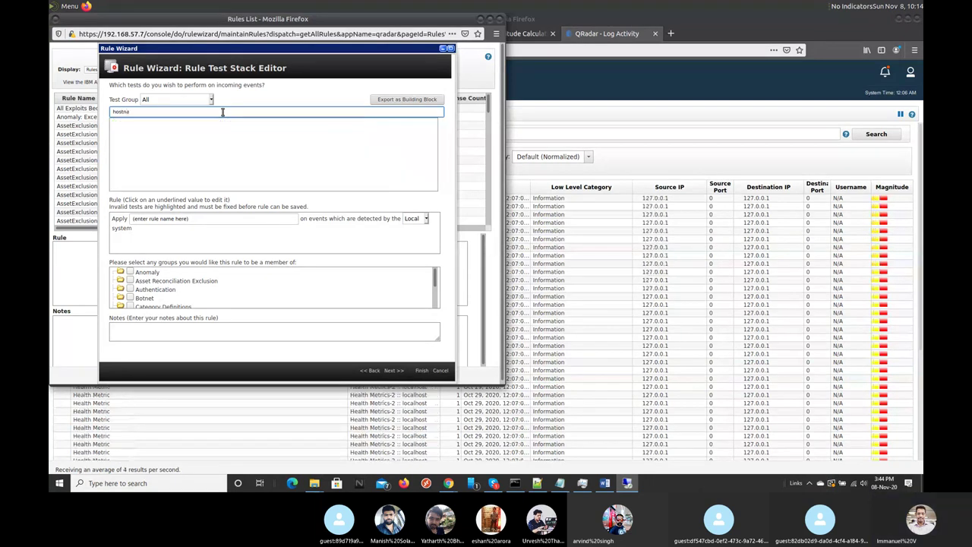
key("BackSpace")
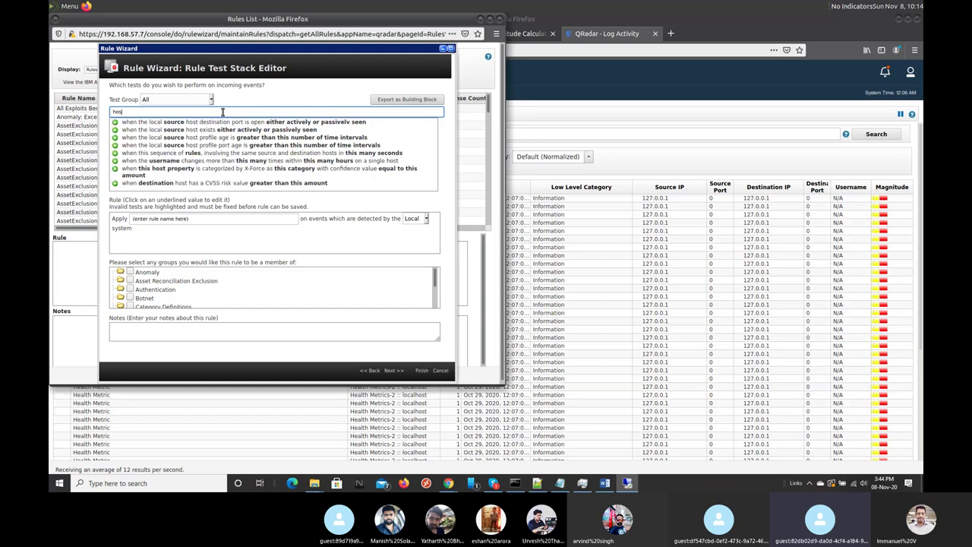
key("BackSpace")
key("BackSpace")
key("BackSpace")
type("ip")
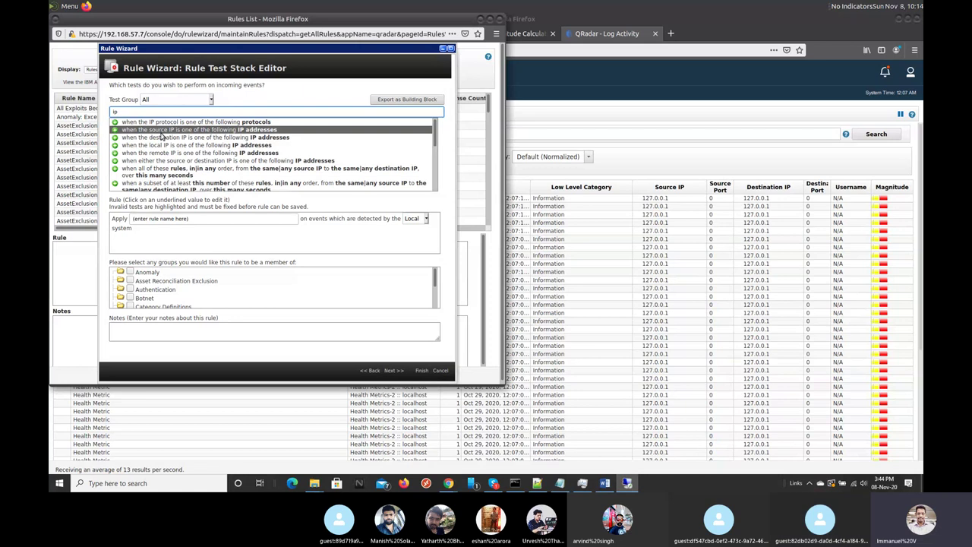
left_click(114, 130)
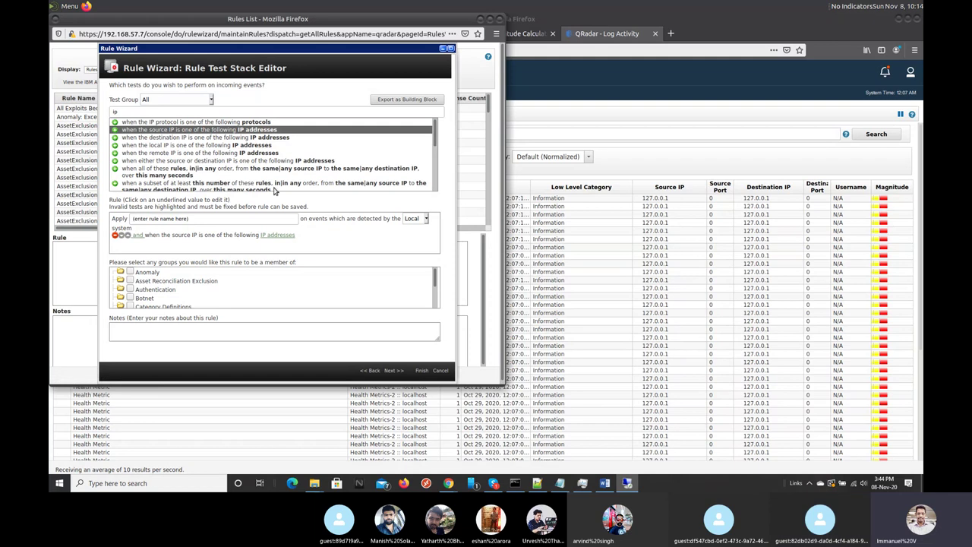
left_click(284, 236)
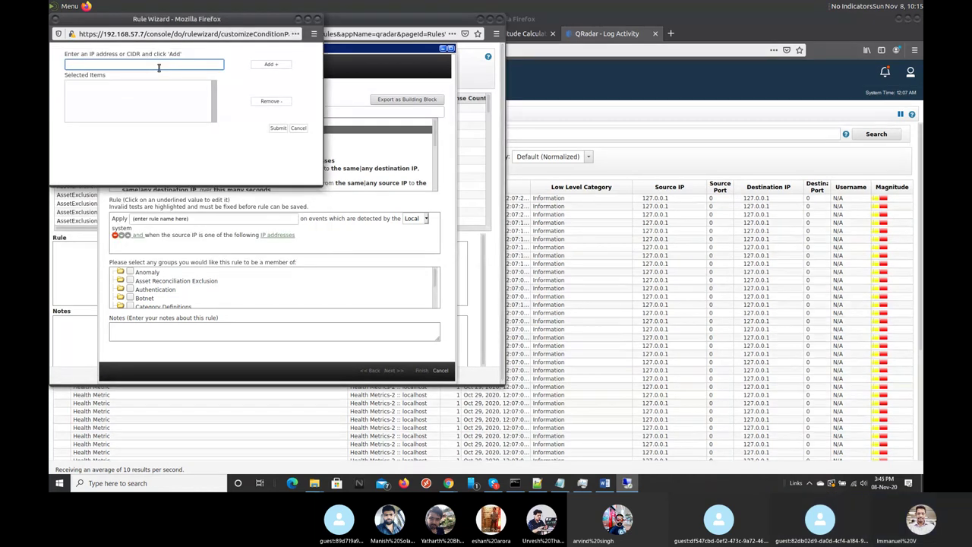
Cancel the IP address entry window without adding any addresses
left_click(158, 67)
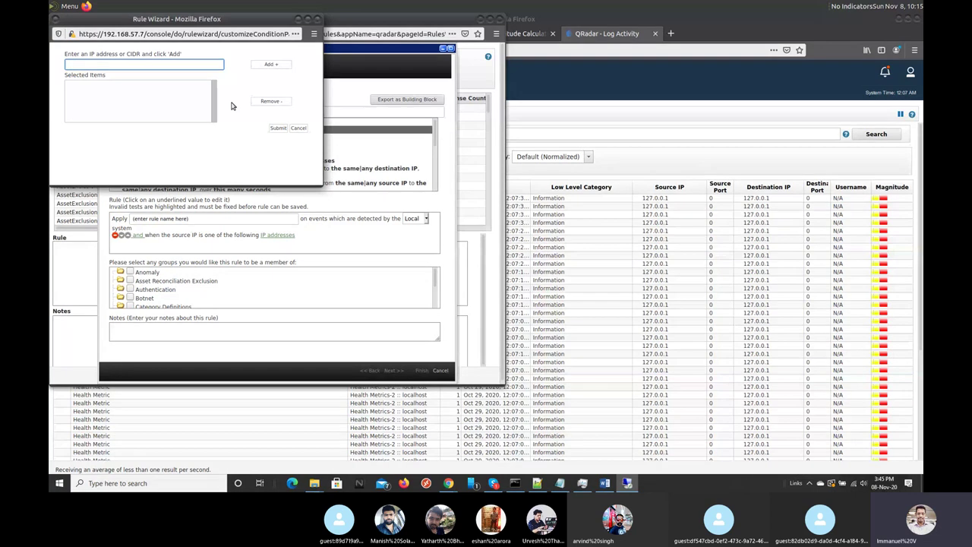
left_click(303, 130)
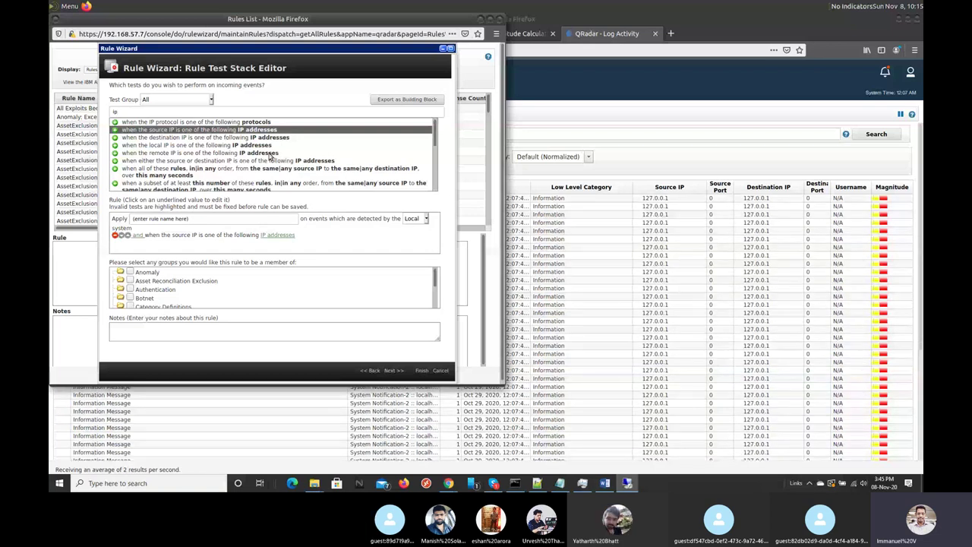
Add a destination IP test and give the source IP test 192.168.1.1, 192.168.1.2 and 192.168.1.3
left_click(114, 137)
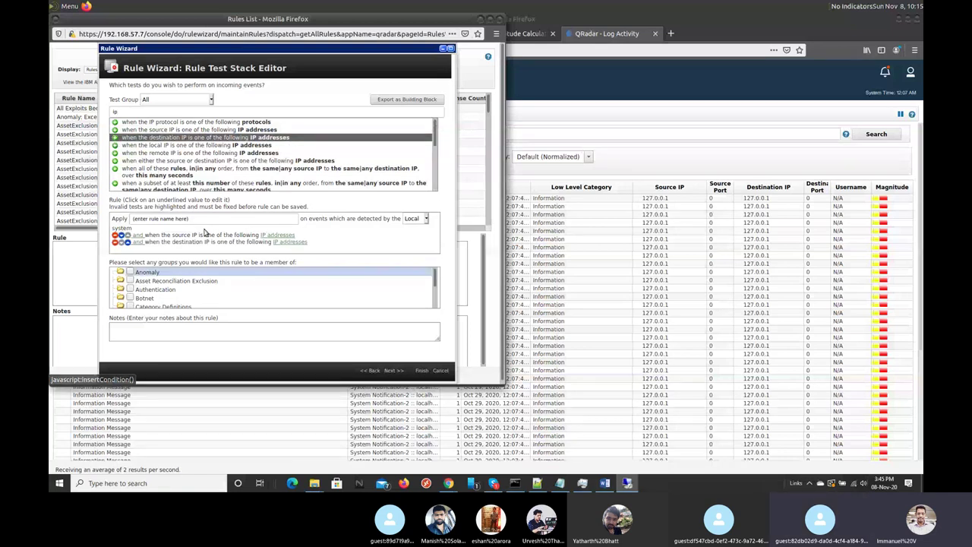
left_click(285, 240)
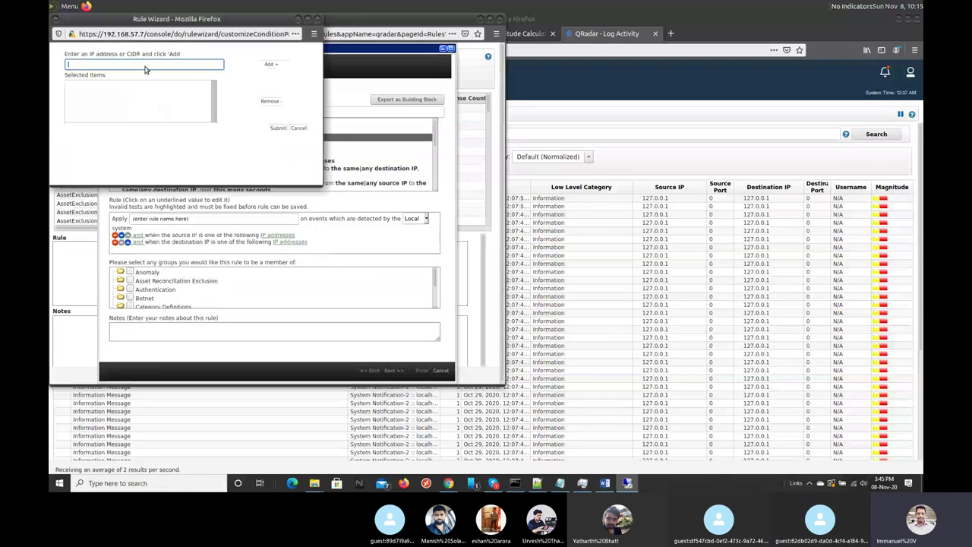
type("192.")
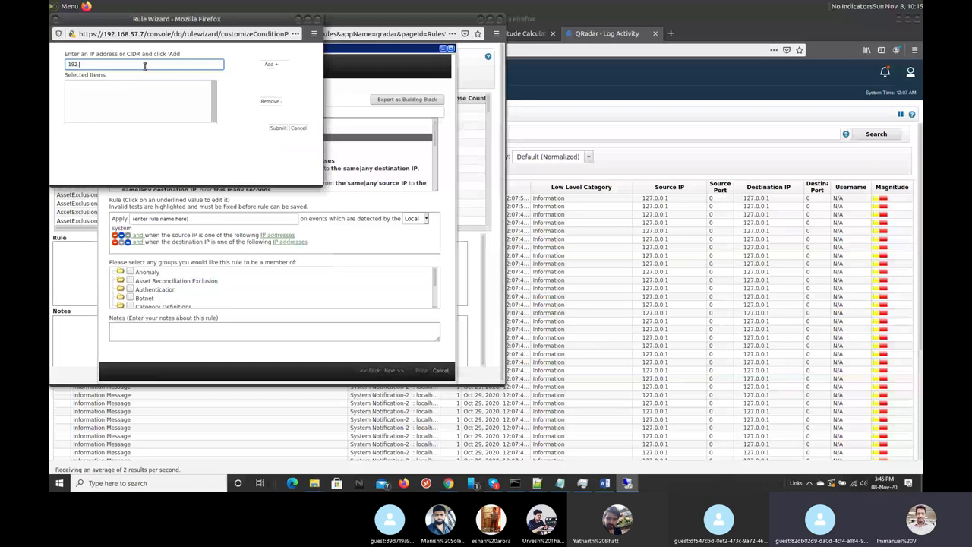
type("168.1.1")
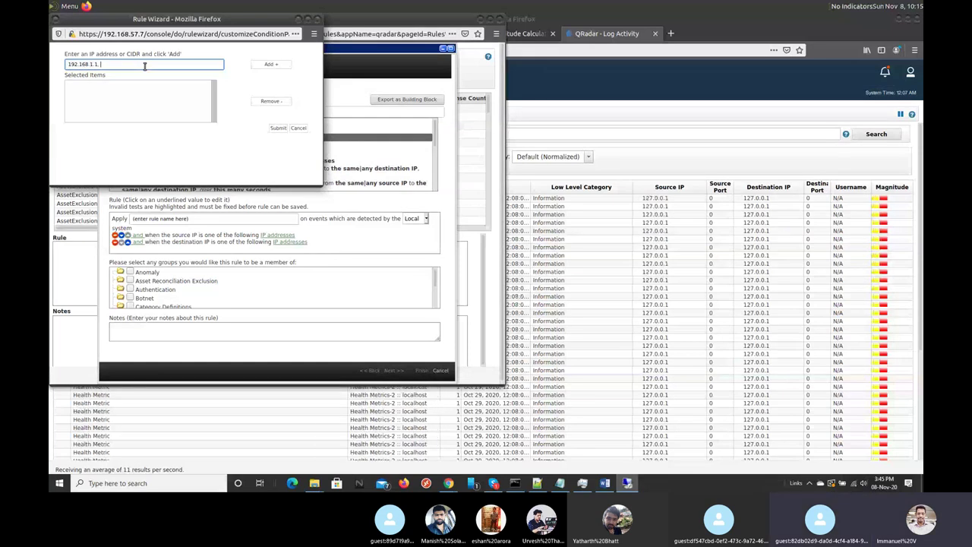
type(", 192")
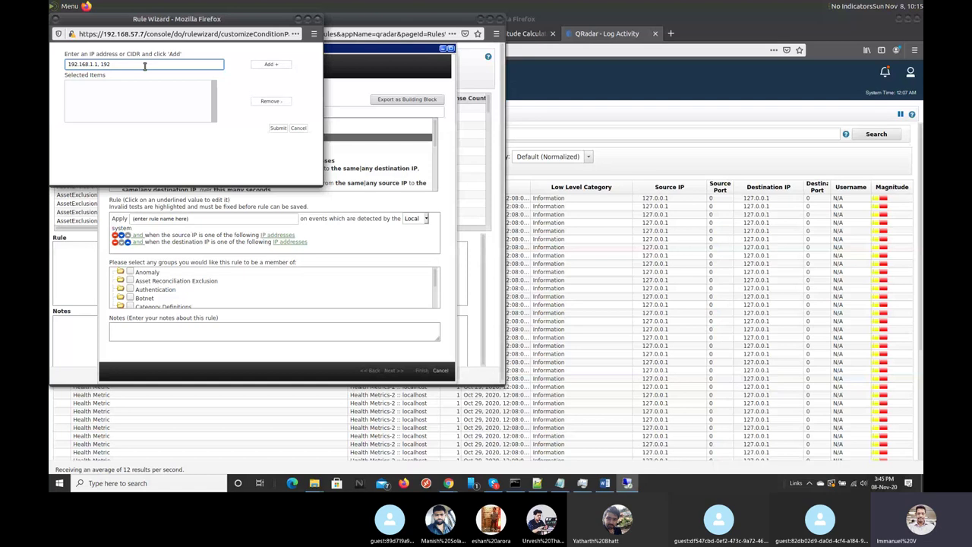
type(".168.1.1")
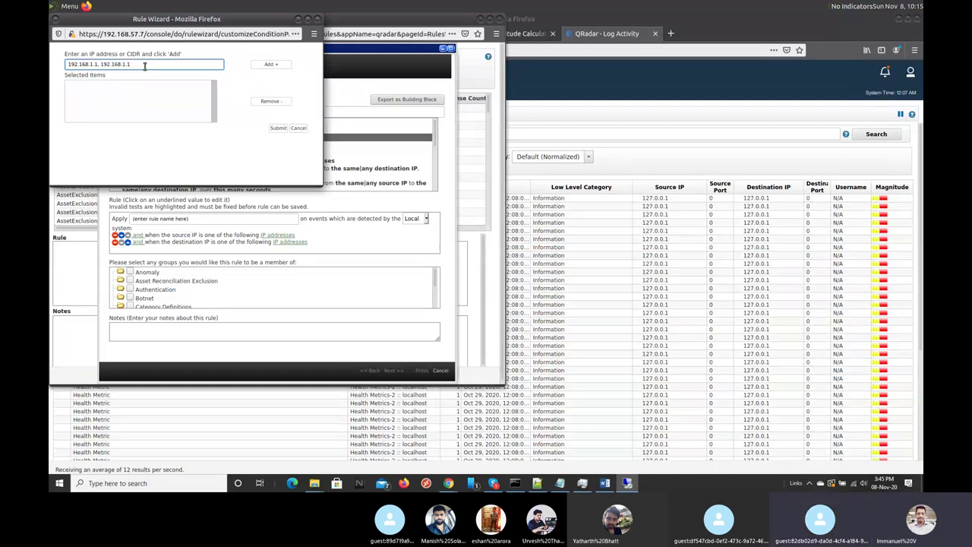
type(".2, 192")
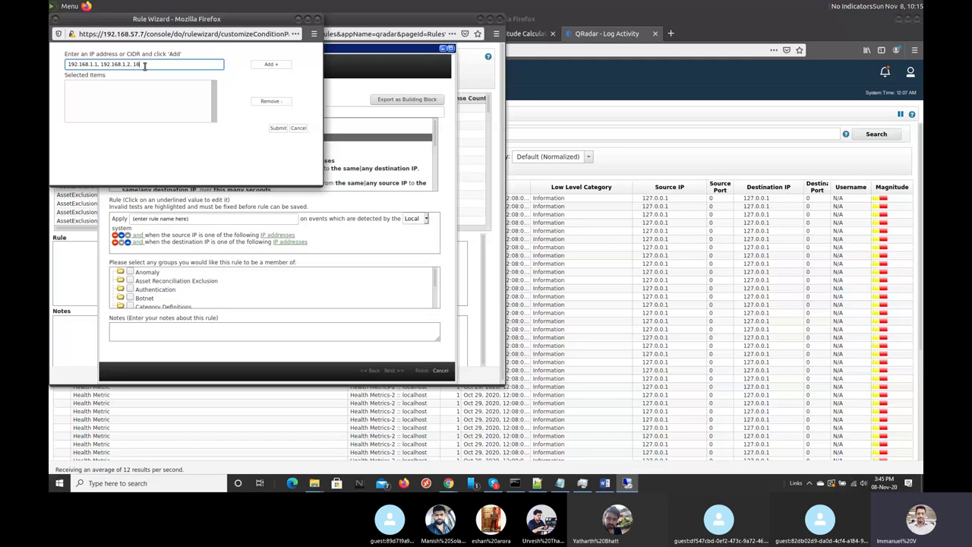
type(".")
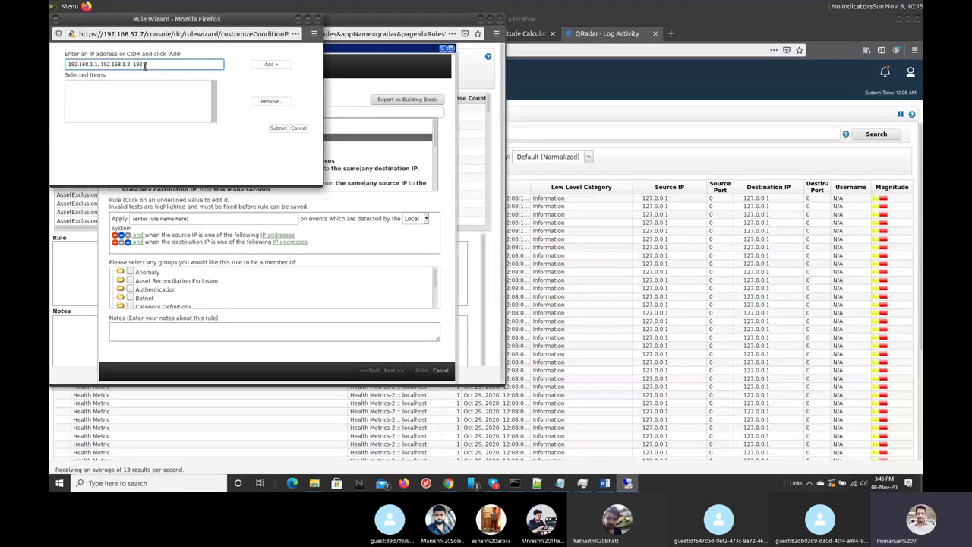
type("168.1.3")
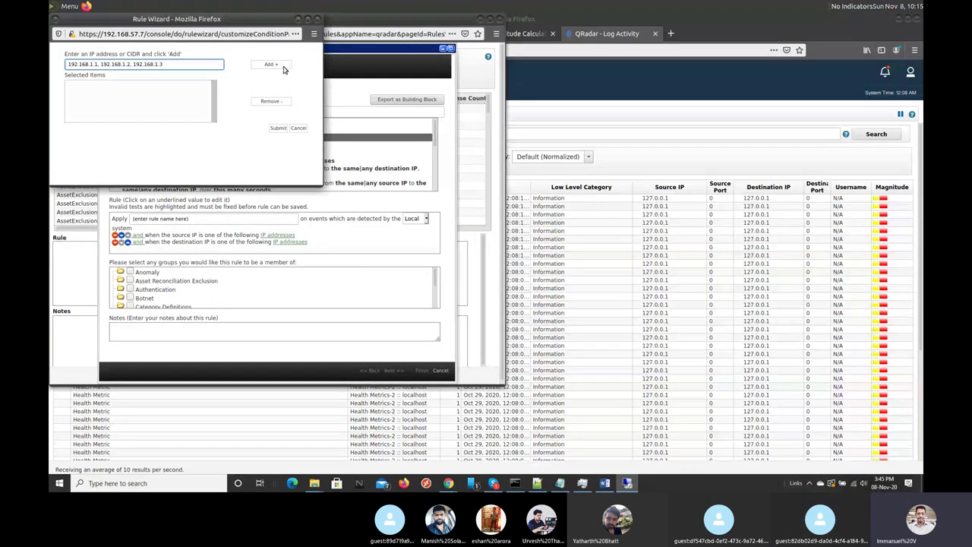
left_click(283, 67)
left_click(277, 127)
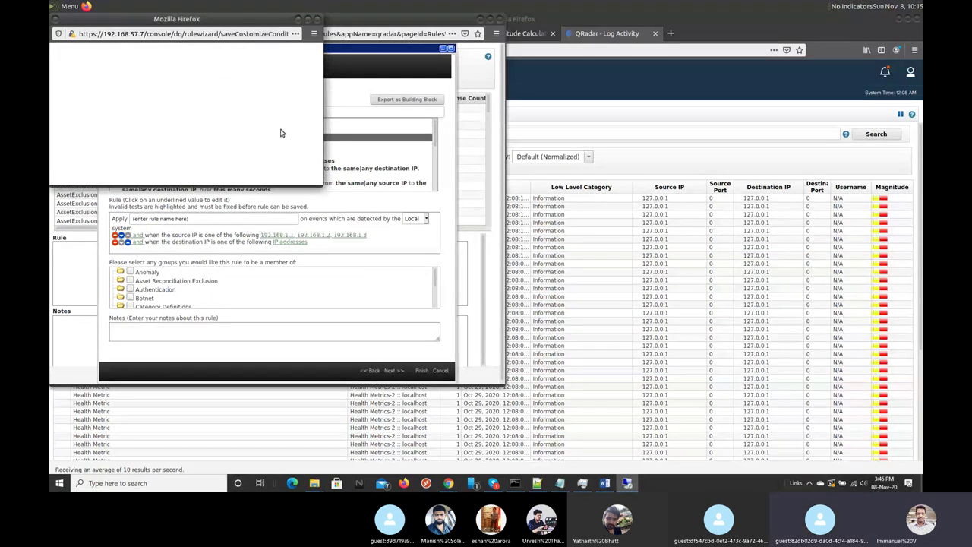
Enter 192.168.1.14 in the destination IP test's address window and submit it
left_click(290, 242)
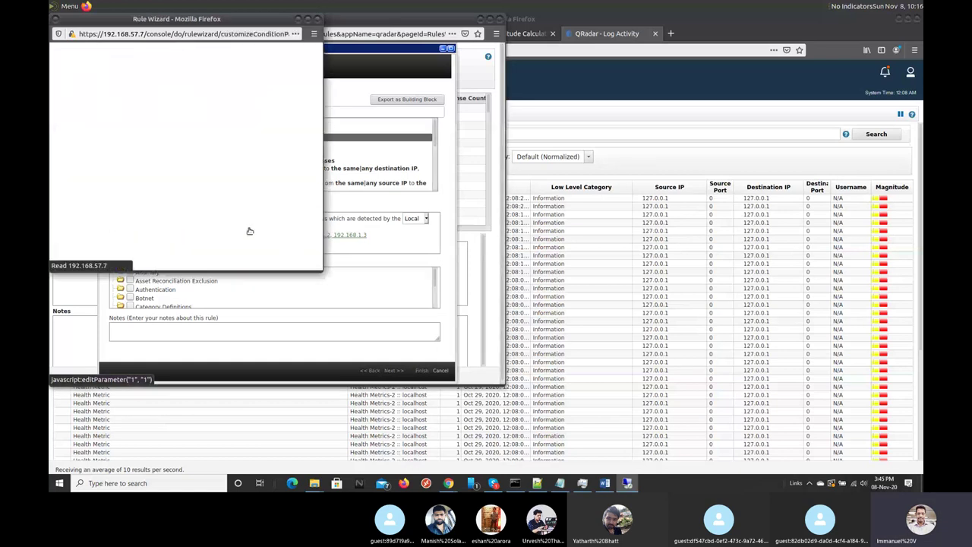
type("192")
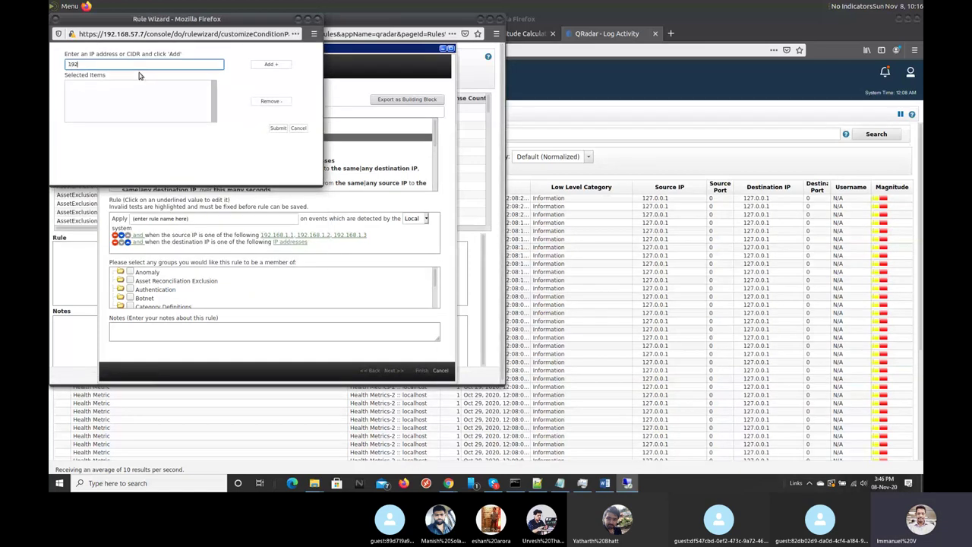
type(".168.1.14")
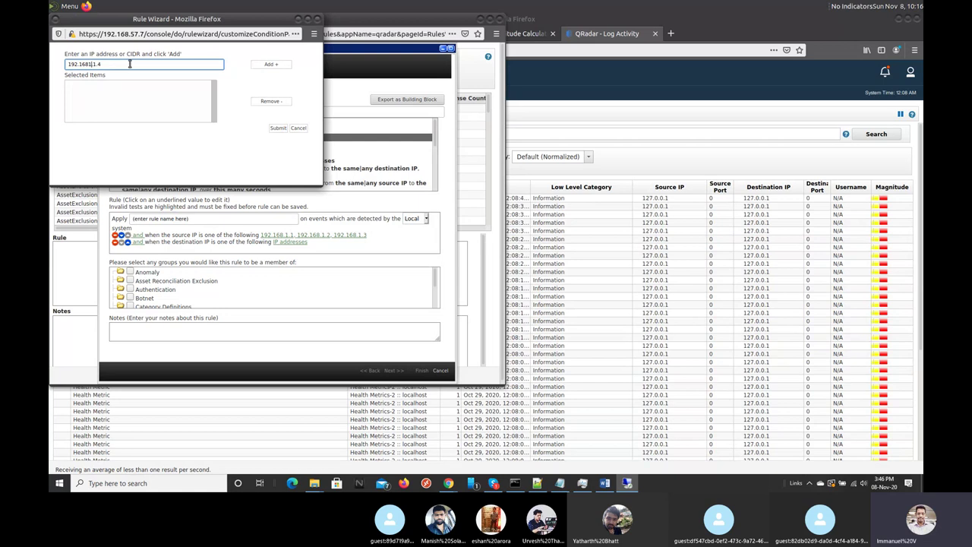
left_click(278, 128)
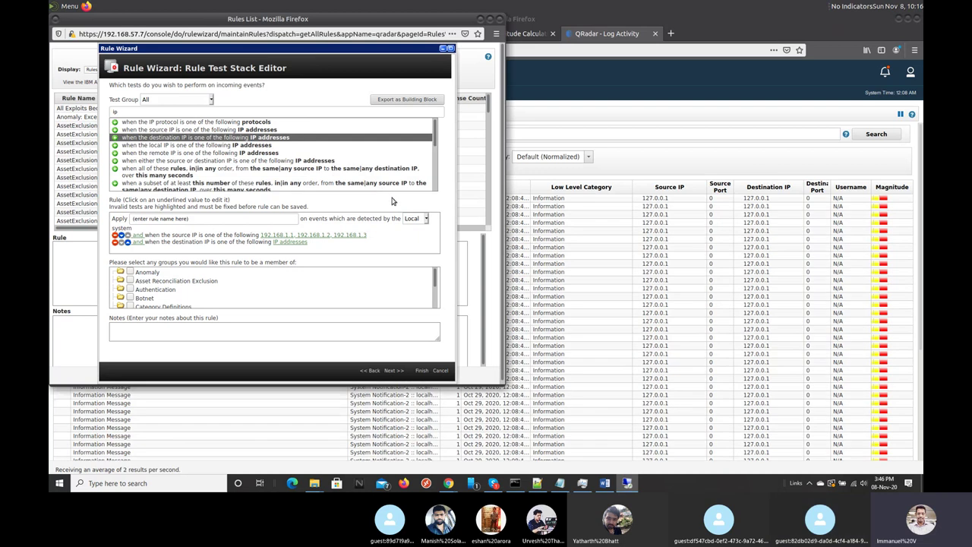
scroll(329, 145, "down", 8)
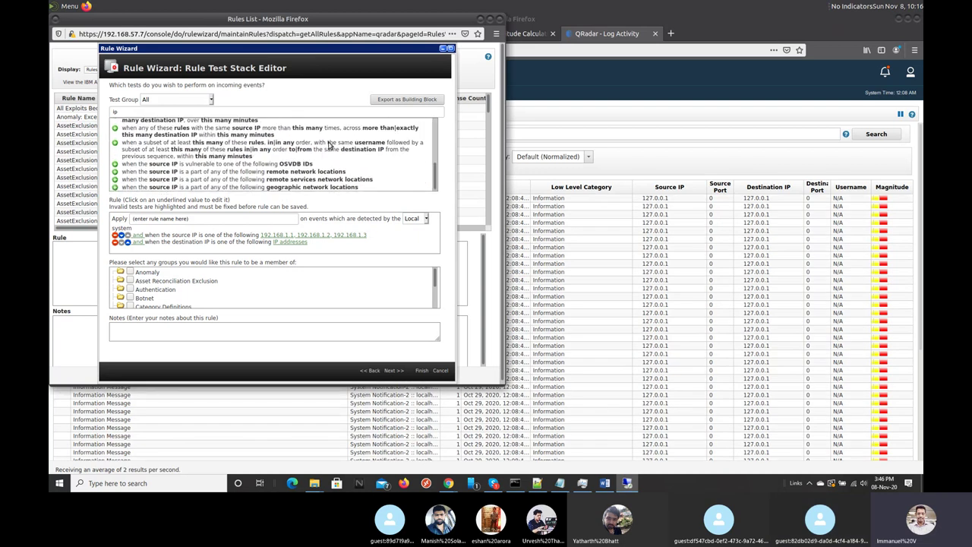
scroll(329, 145, "up", 7)
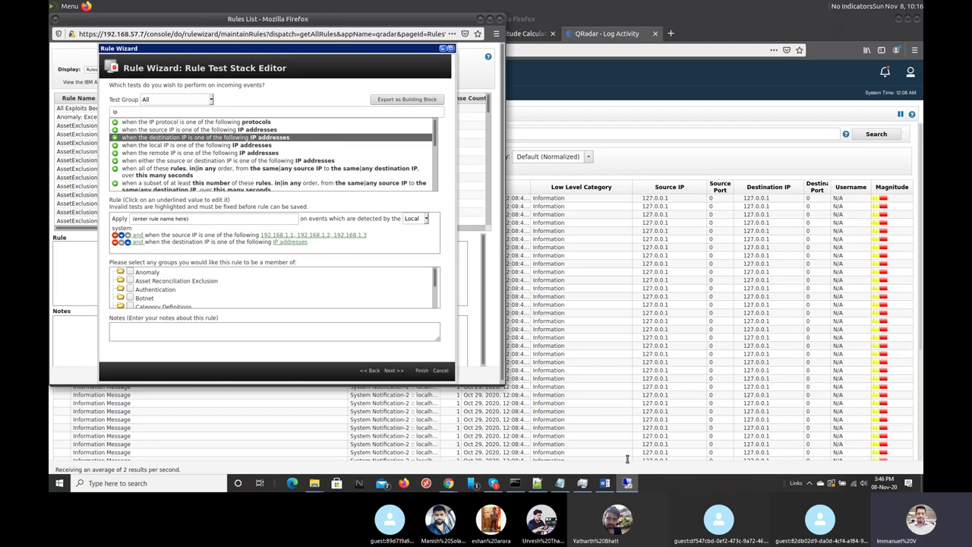
Open the SOC Prime 'Creating Rules in IBM QRadar' article in Chrome and copy its URL
mouse_move(449, 483)
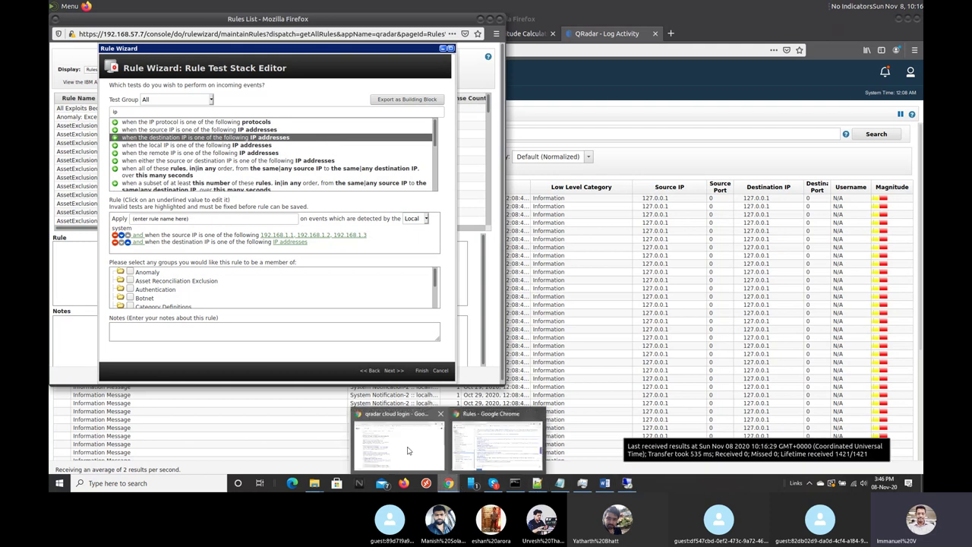
mouse_move(407, 451)
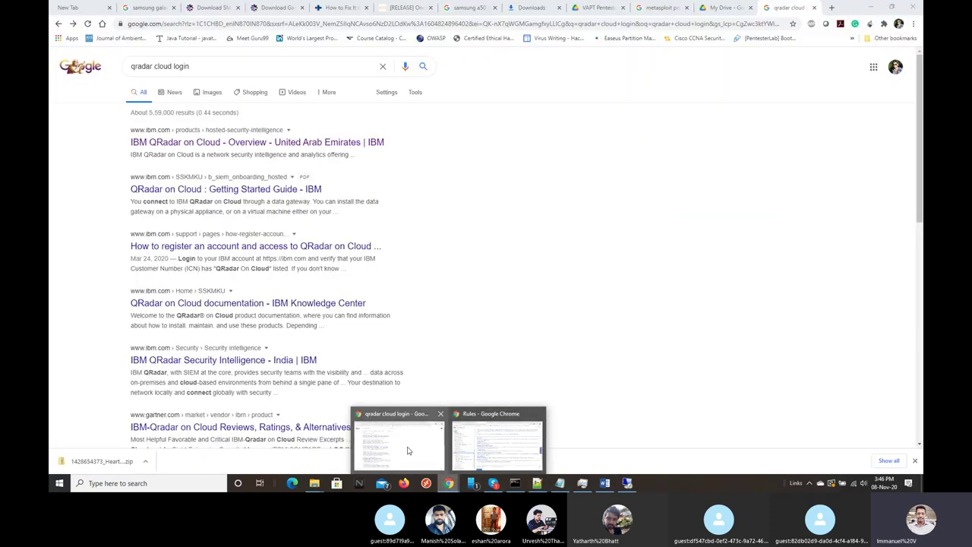
left_click(498, 437)
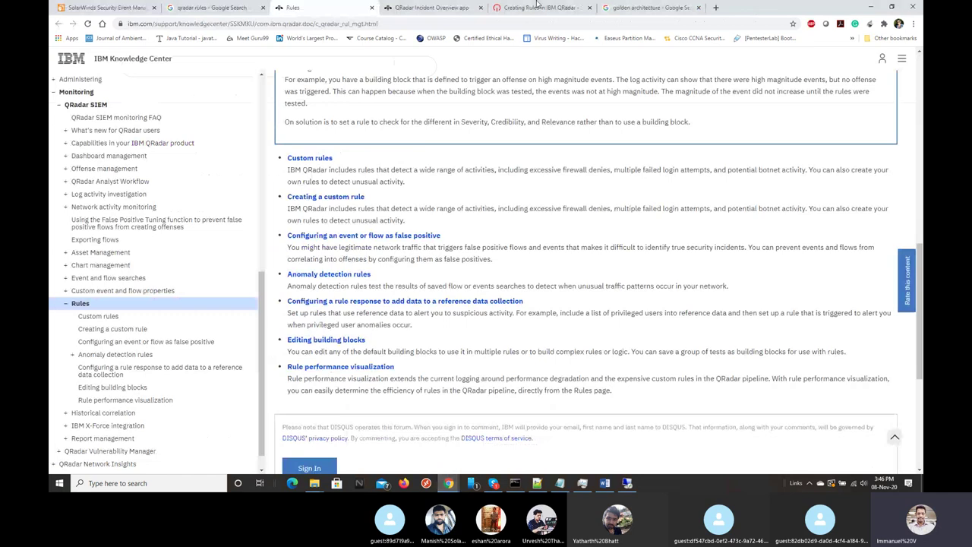
left_click(537, 6)
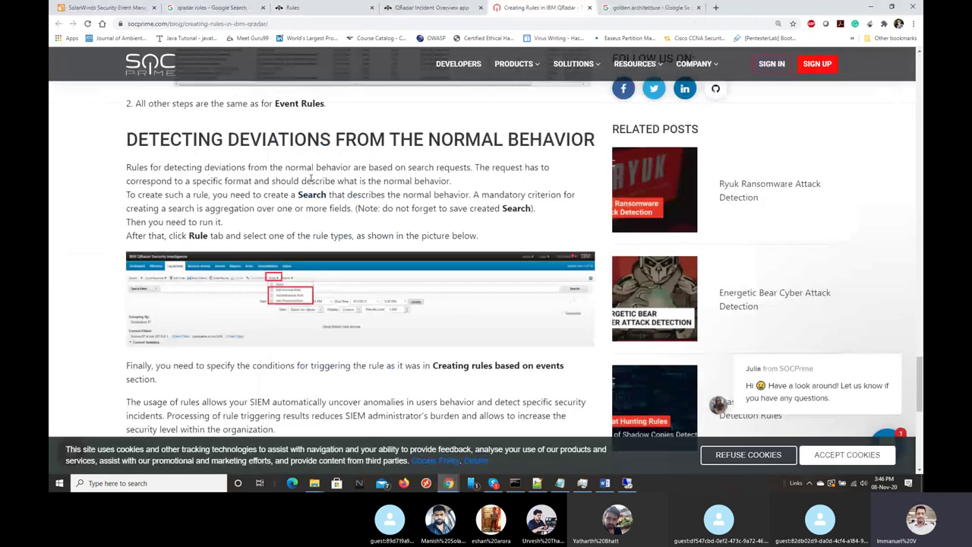
scroll(310, 178, "up", 3)
scroll(310, 178, "up", 3)
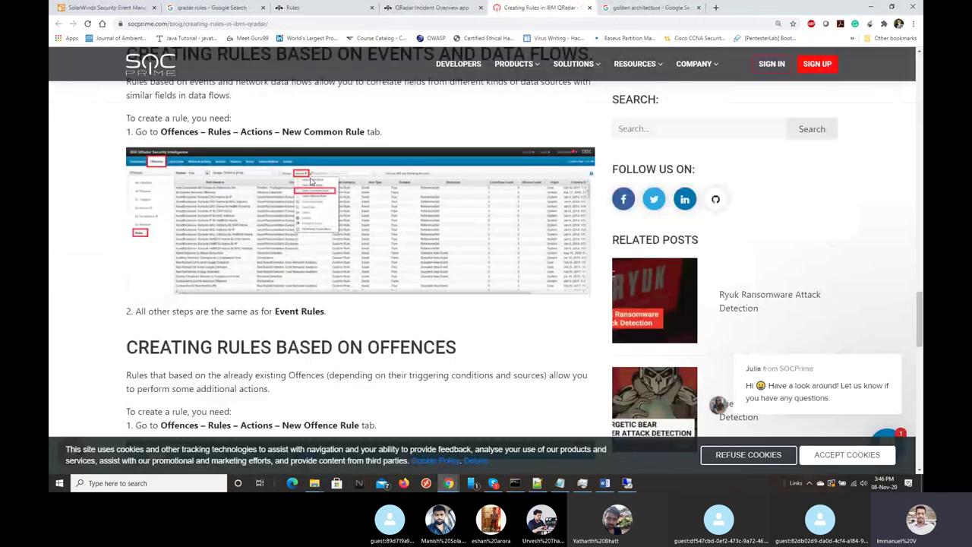
scroll(310, 180, "up", 6)
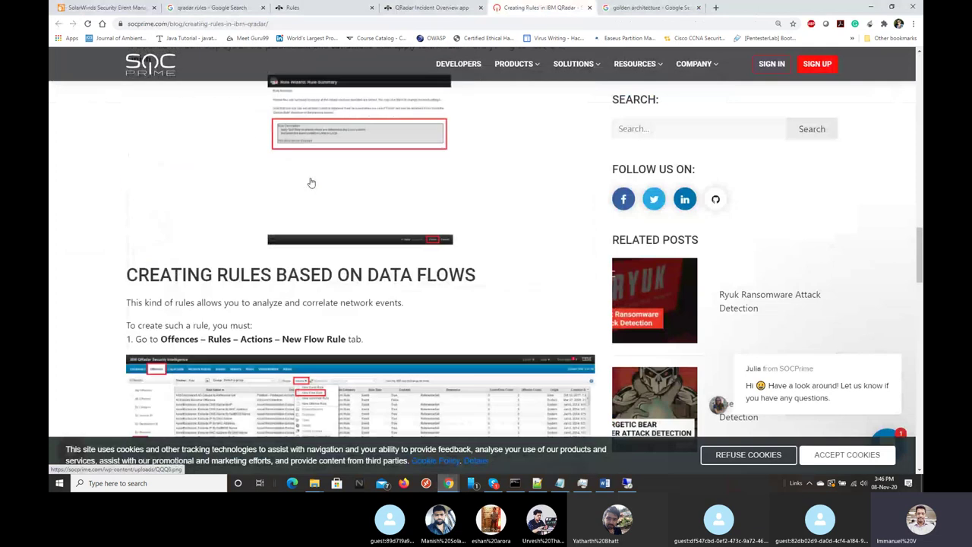
scroll(310, 180, "up", 5)
left_click(329, 22)
key("ctrl+c")
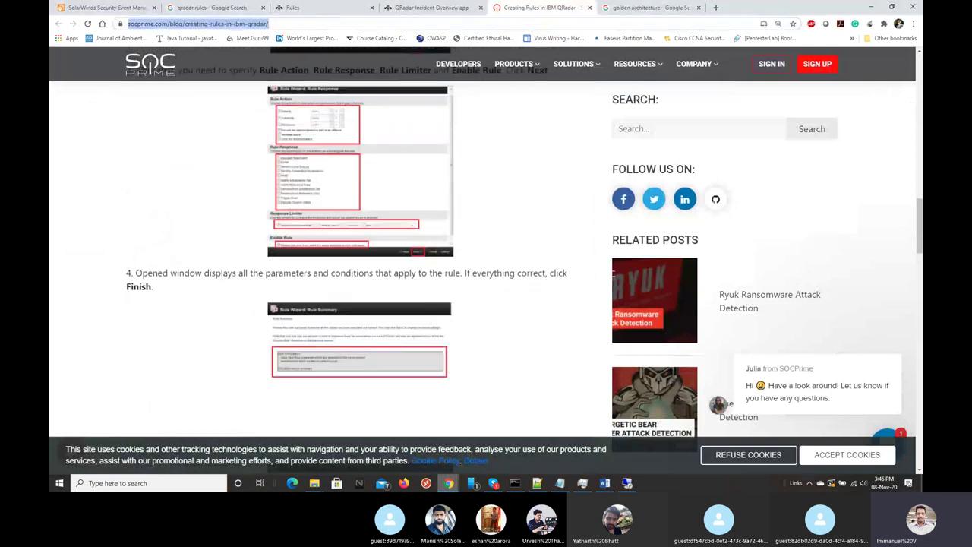
left_click(493, 483)
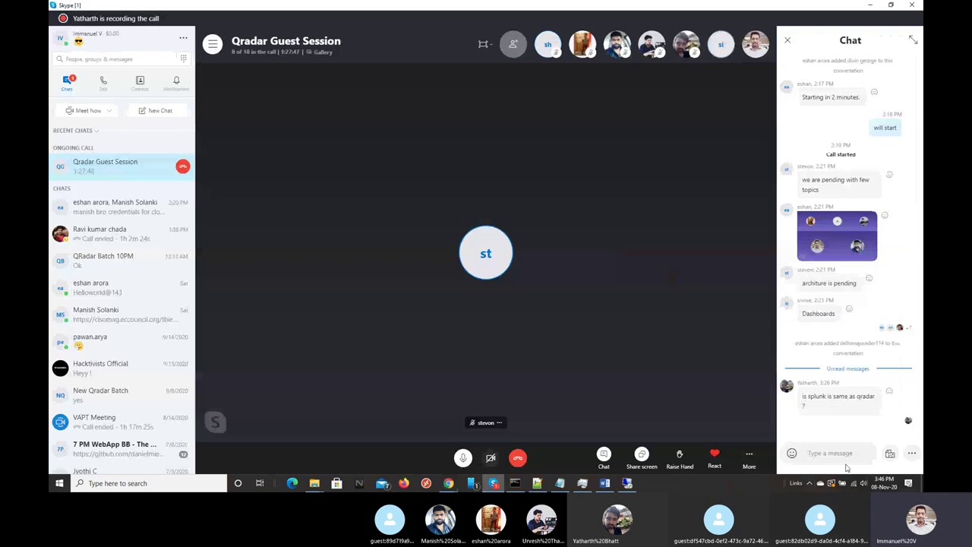
Paste and send the SOC Prime article link in the Skype call chat, then return to Chrome
left_click(830, 453)
key("ctrl+v")
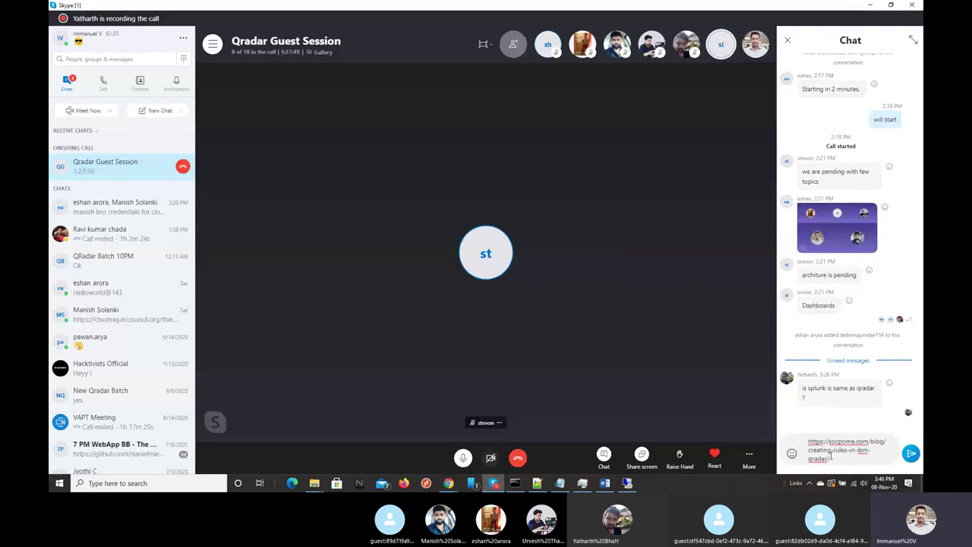
key("Return")
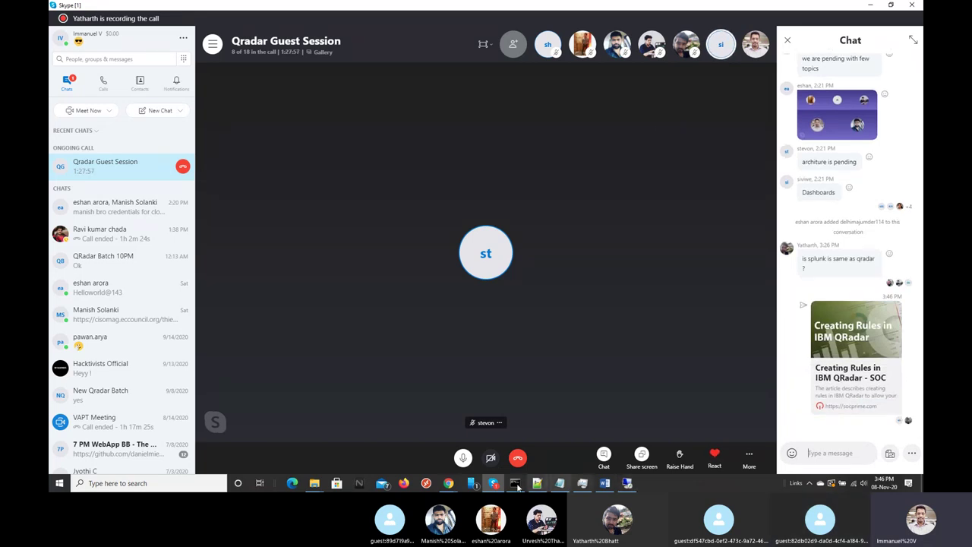
left_click(447, 485)
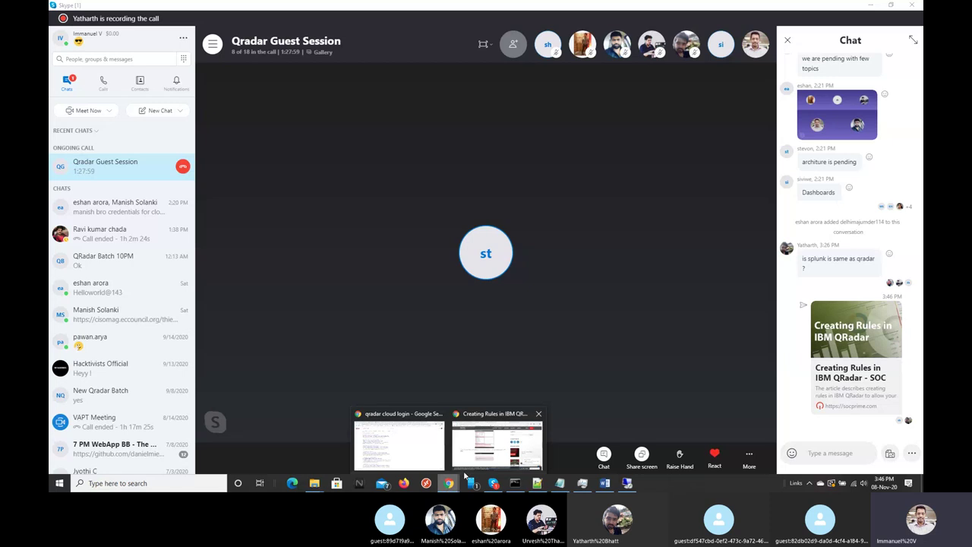
left_click(477, 456)
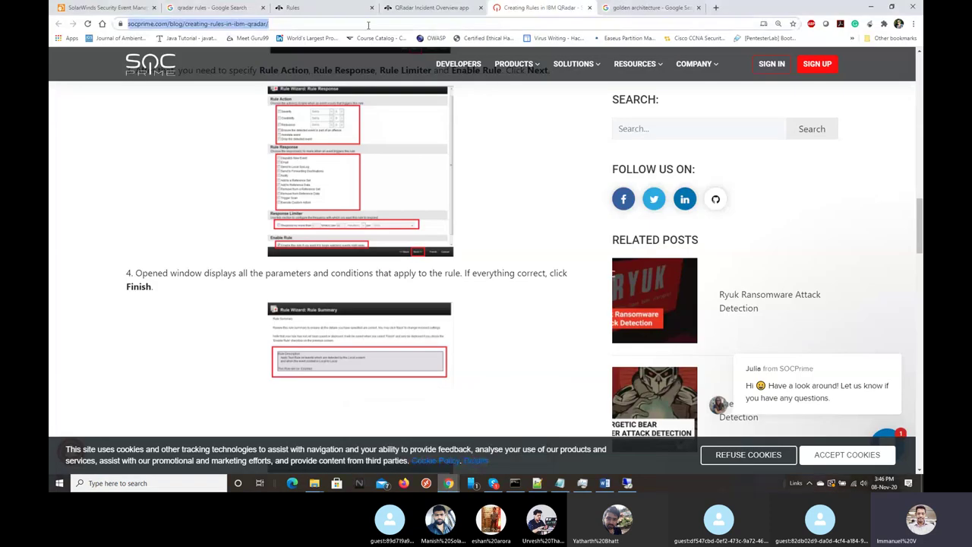
Show the SolarWinds rules, QRadar Incident Overview and IBM Rules pages, then return to the QRadar VM
left_click(95, 8)
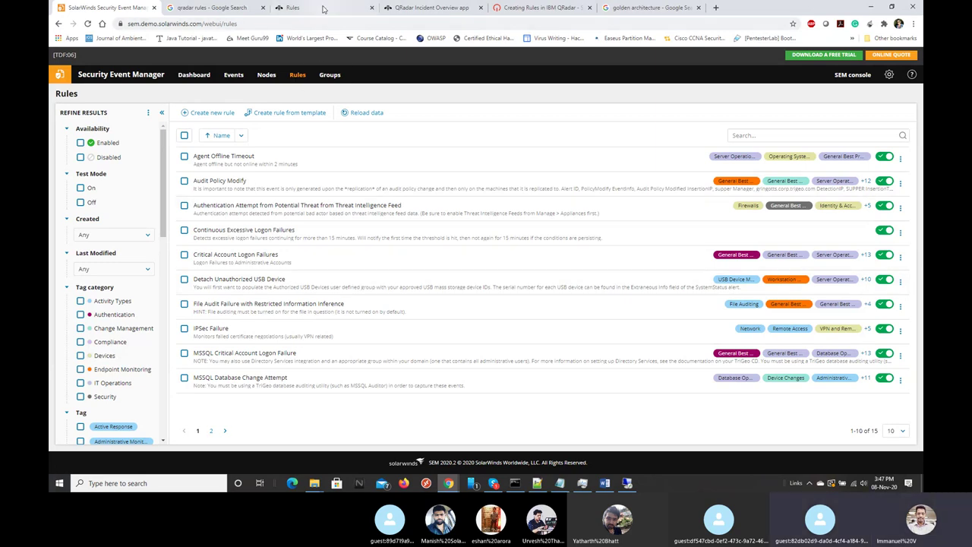
left_click(430, 9)
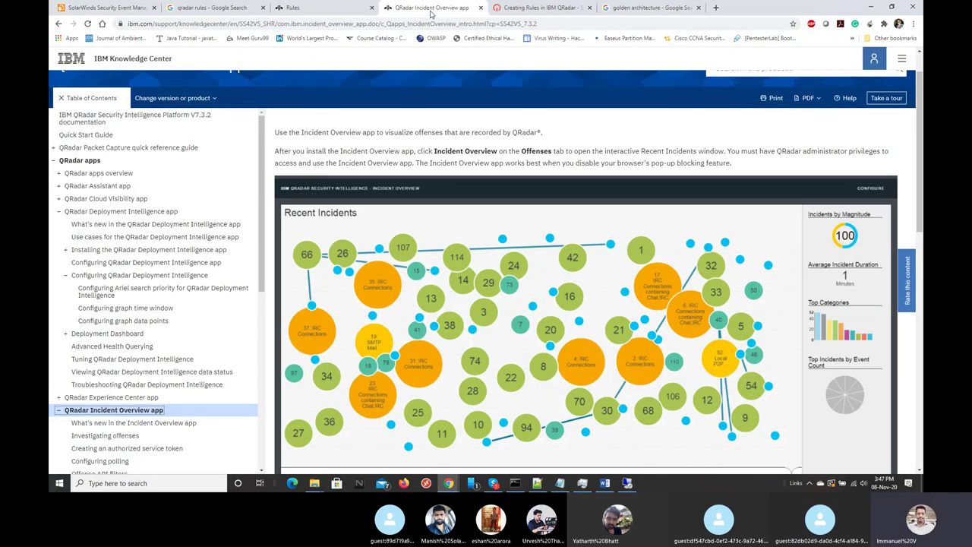
left_click(300, 9)
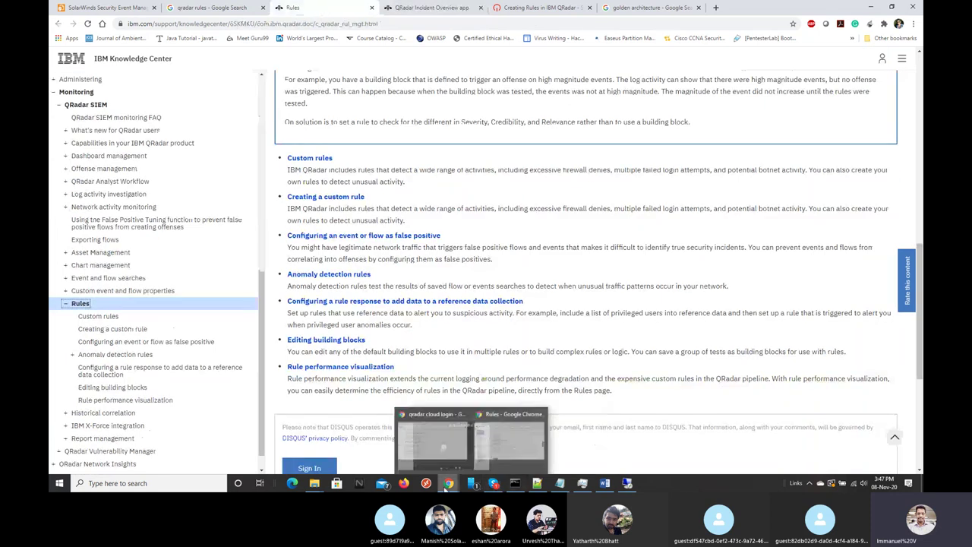
mouse_move(495, 486)
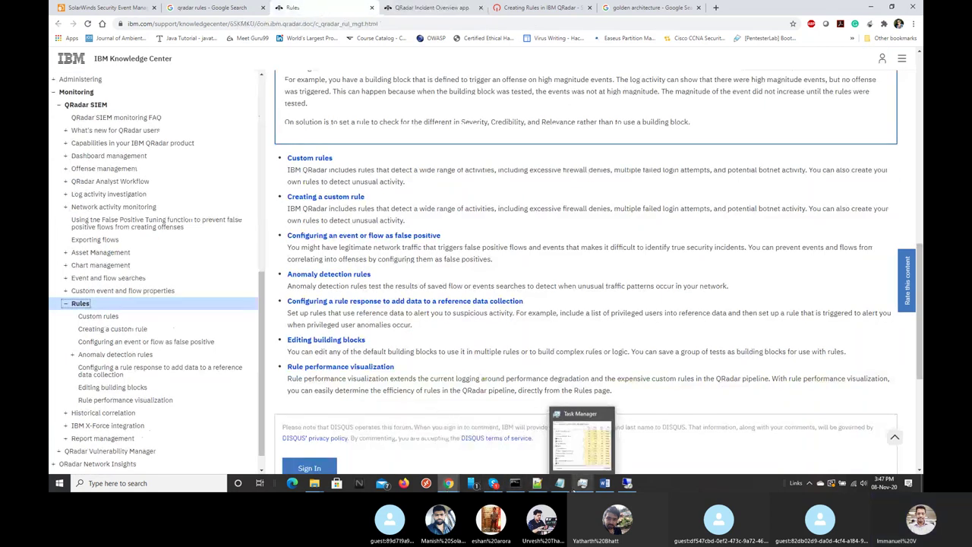
left_click(627, 484)
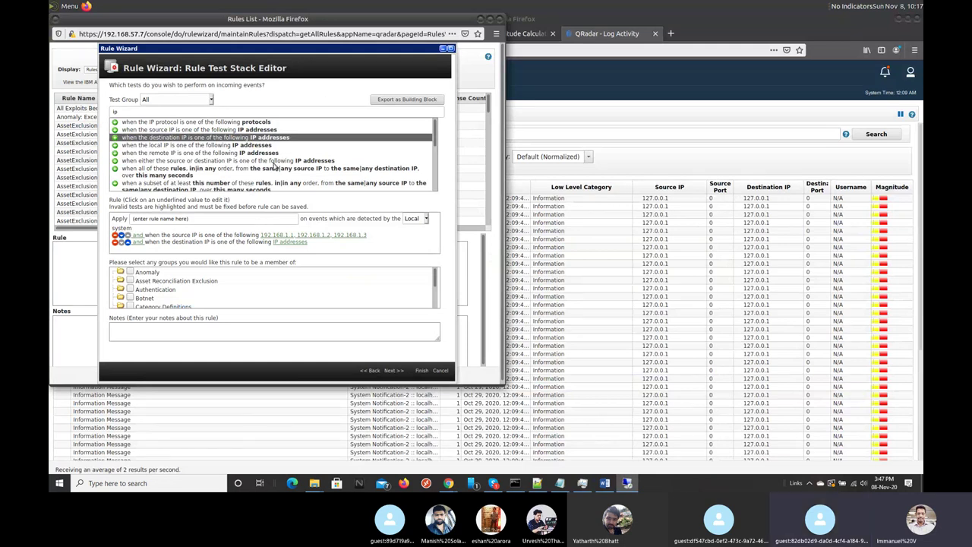
Pick the 'geographic network locations' test, then cancel the new rule in the Rule Wizard
scroll(275, 165, "down", 3)
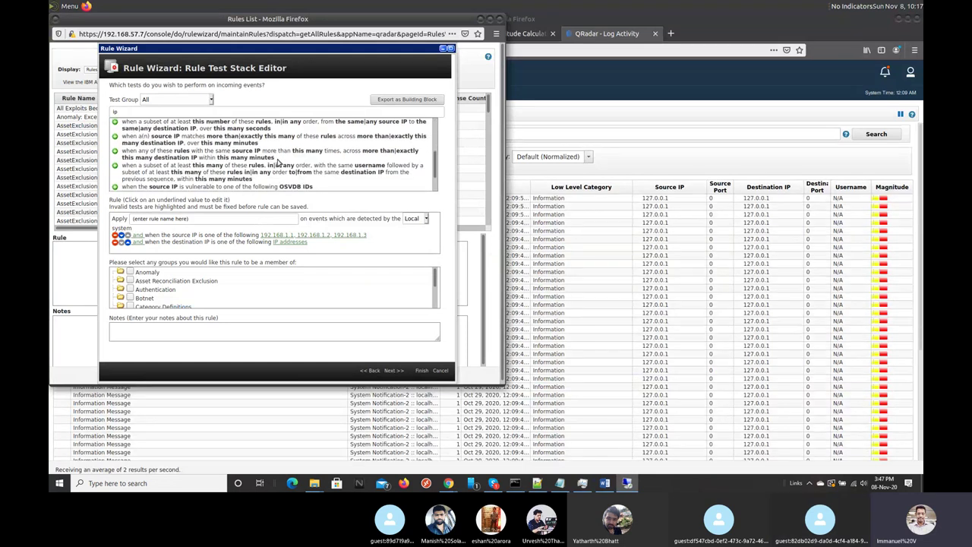
scroll(307, 161, "down", 3)
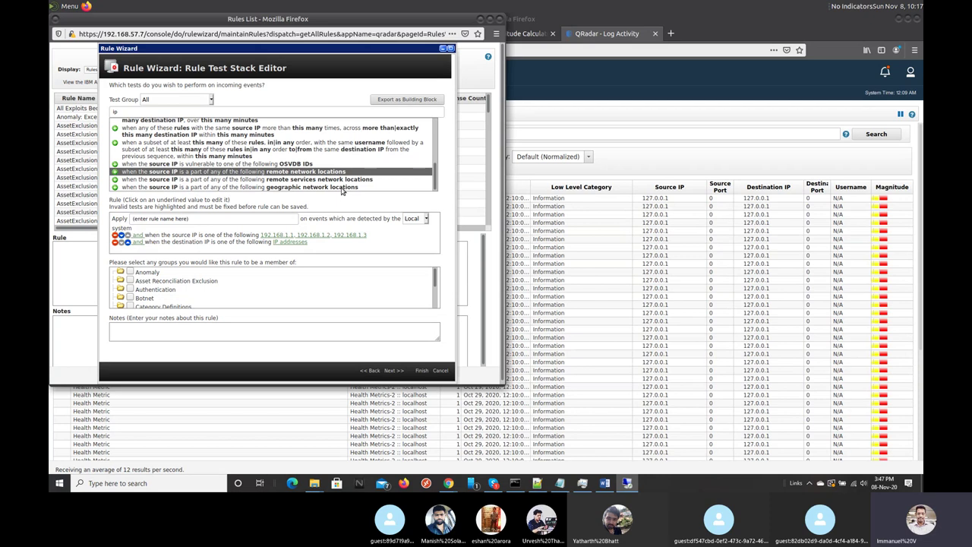
left_click(341, 188)
scroll(341, 191, "down", 1)
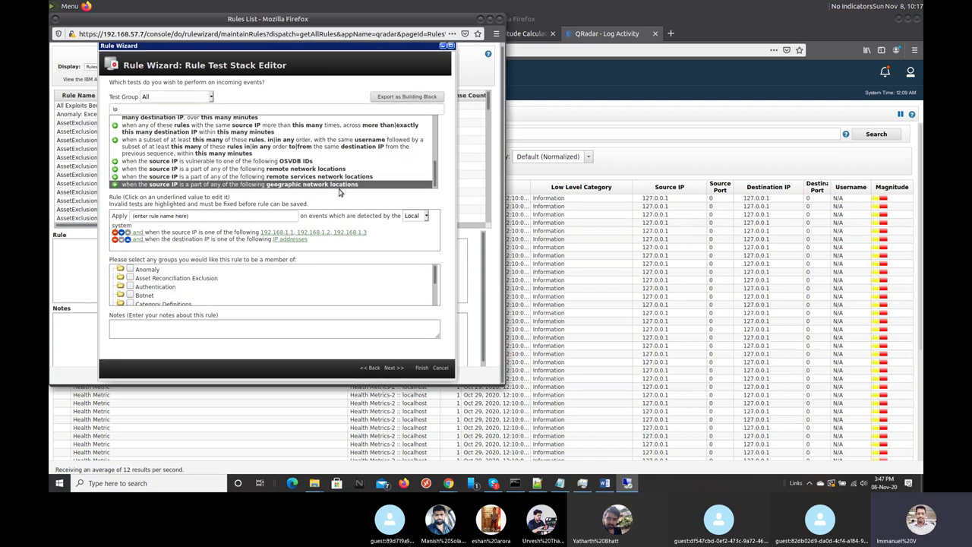
scroll(339, 192, "up", 1)
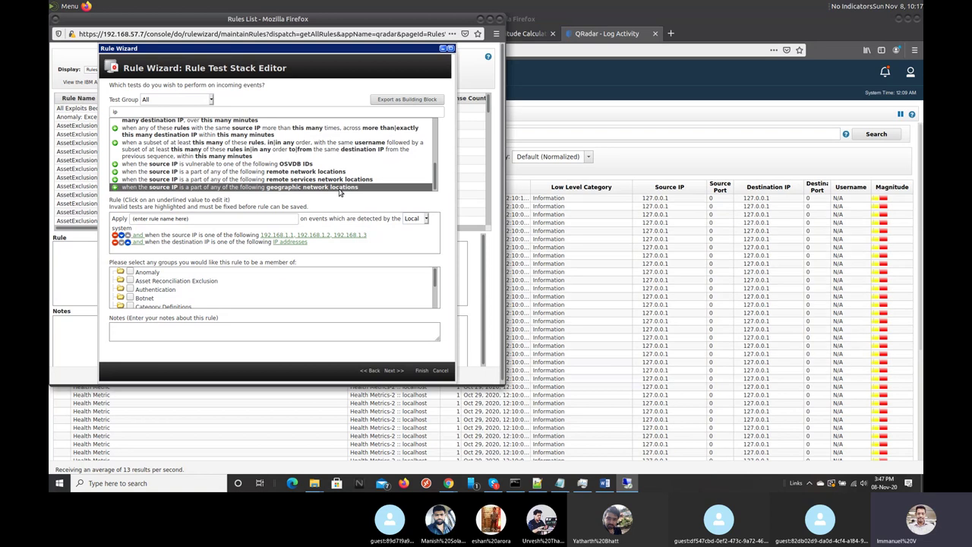
scroll(345, 185, "up", 5)
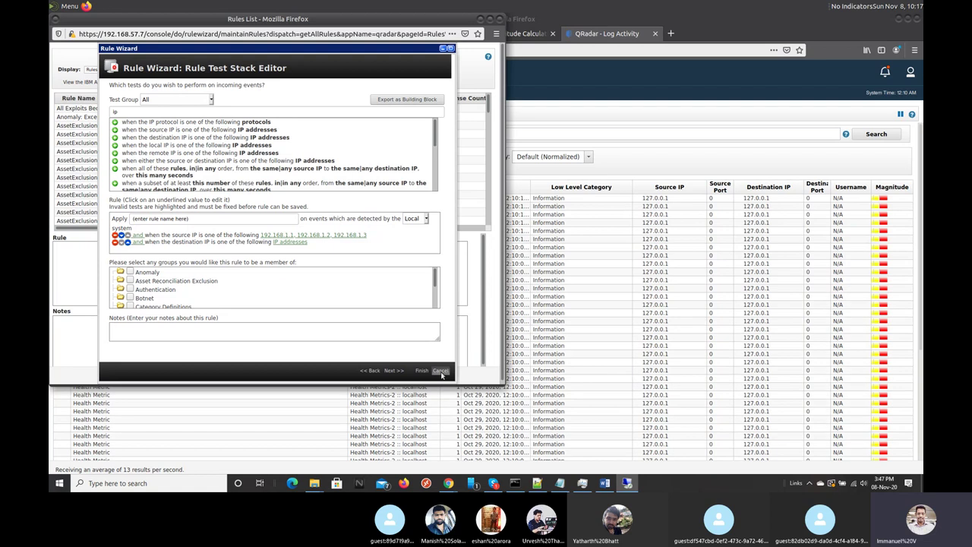
left_click(440, 370)
Confirm abandoning the rule, then view the All Exploits Become Offenses rule's definition and notes
left_click(308, 197)
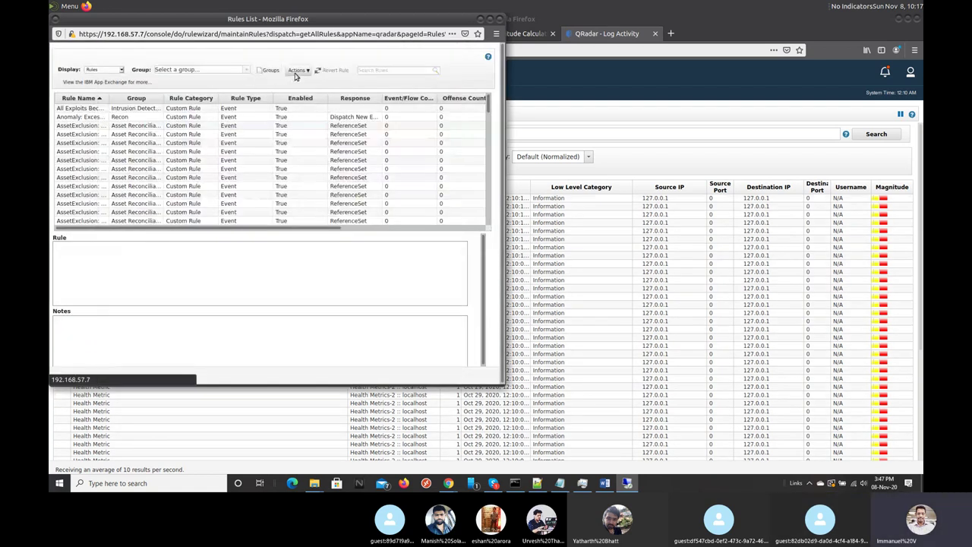
left_click(296, 69)
left_click(312, 102)
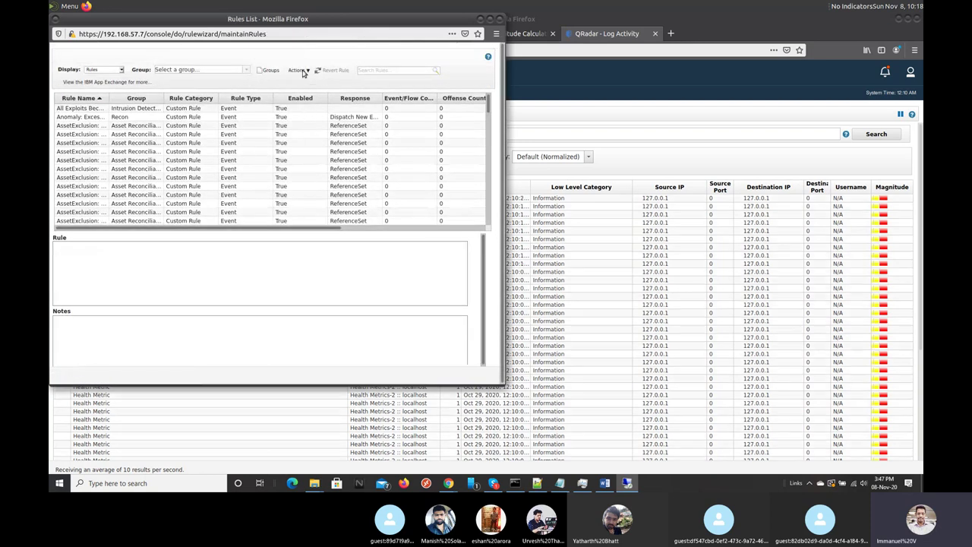
left_click(303, 70)
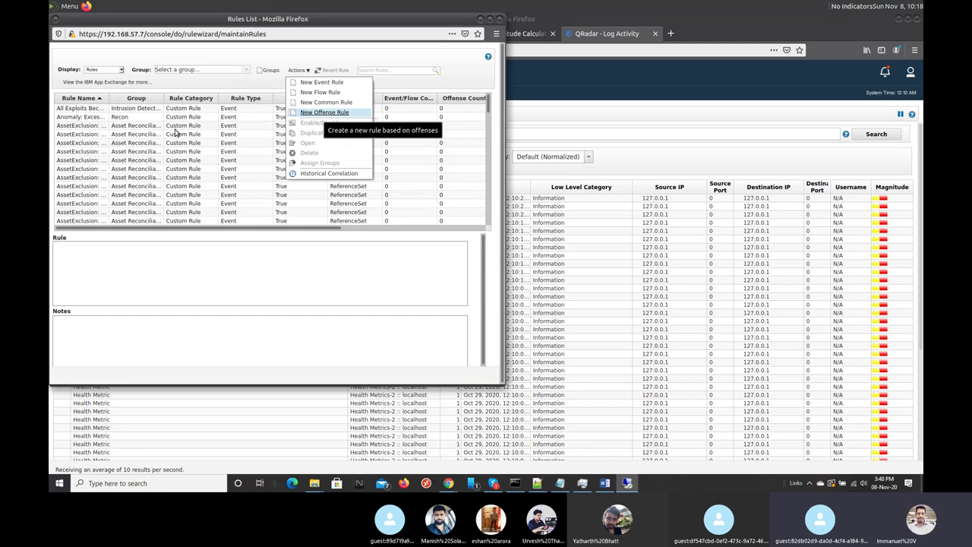
left_click(110, 109)
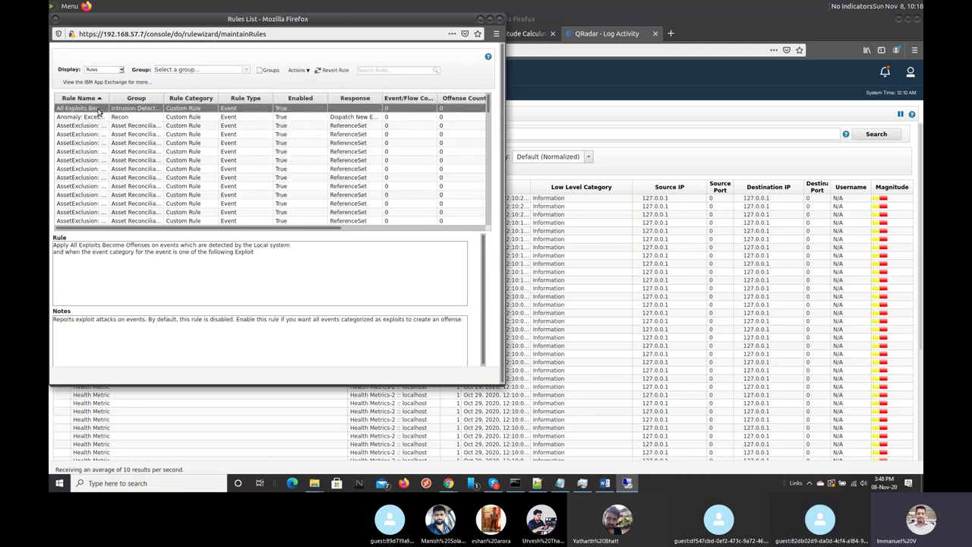
double_click(97, 111)
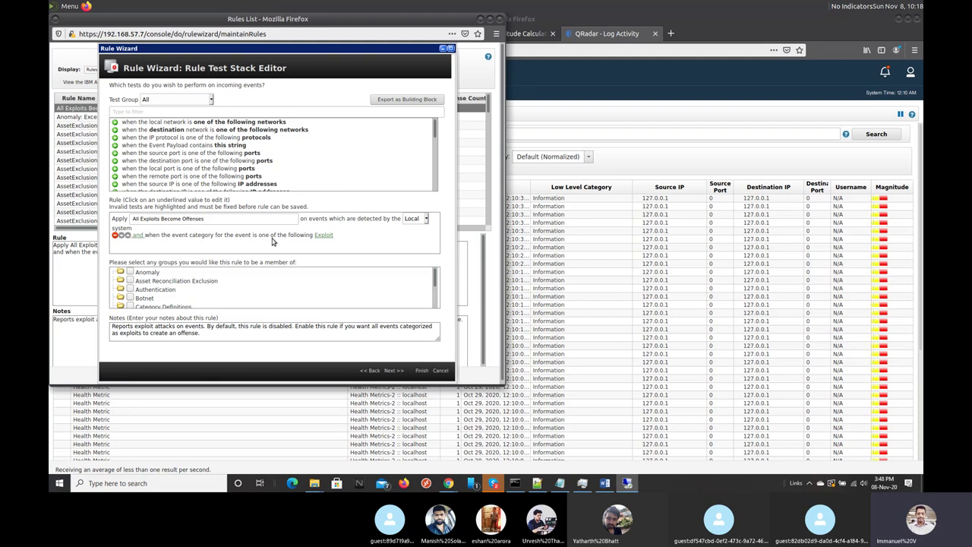
left_click(323, 236)
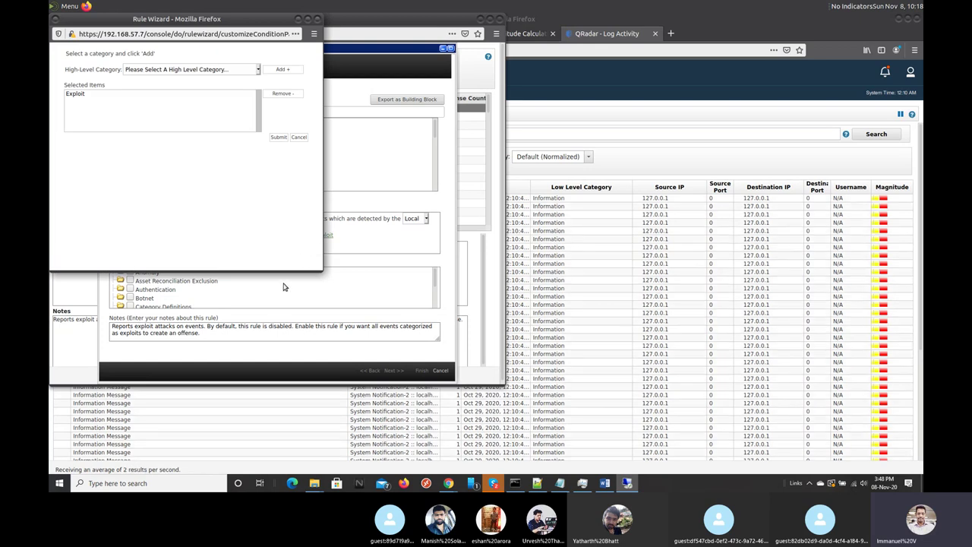
left_click(249, 74)
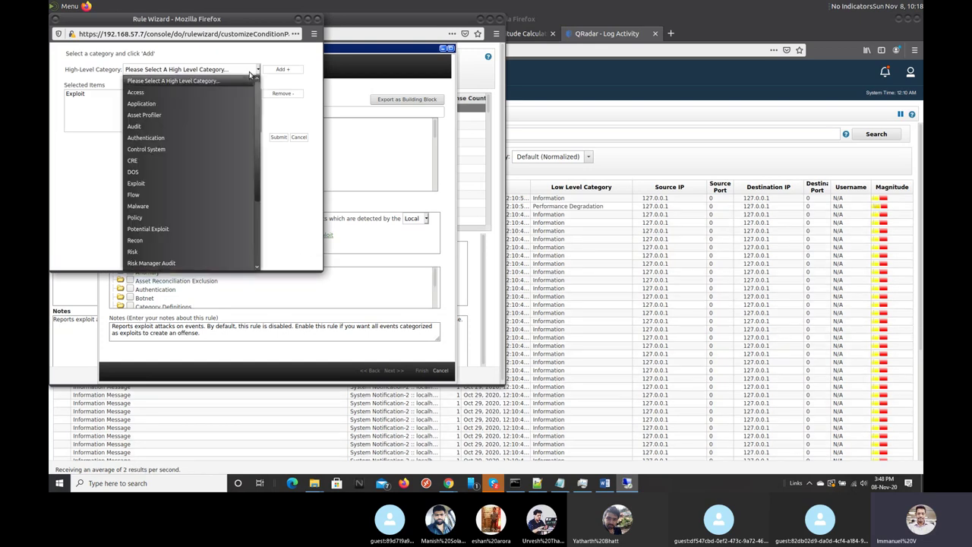
left_click(250, 71)
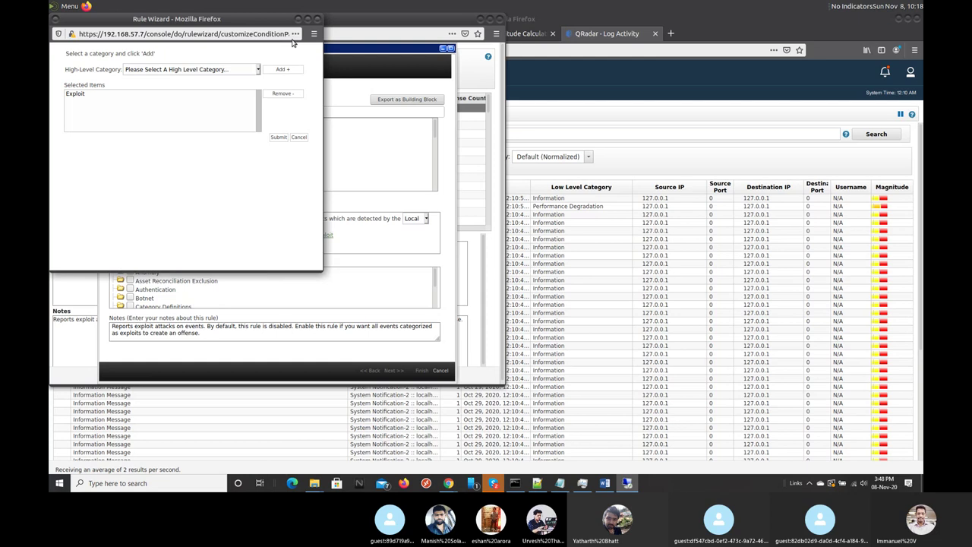
left_click(316, 19)
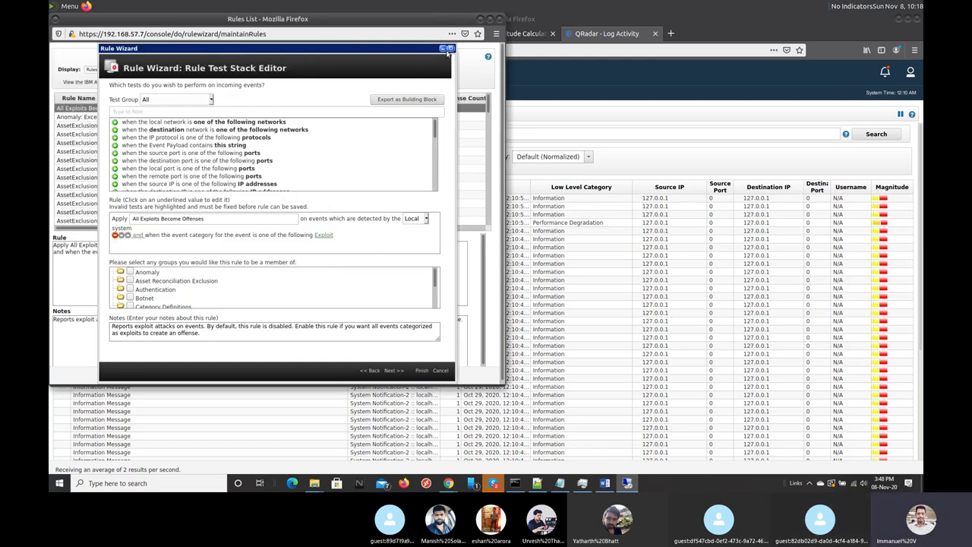
left_click(441, 371)
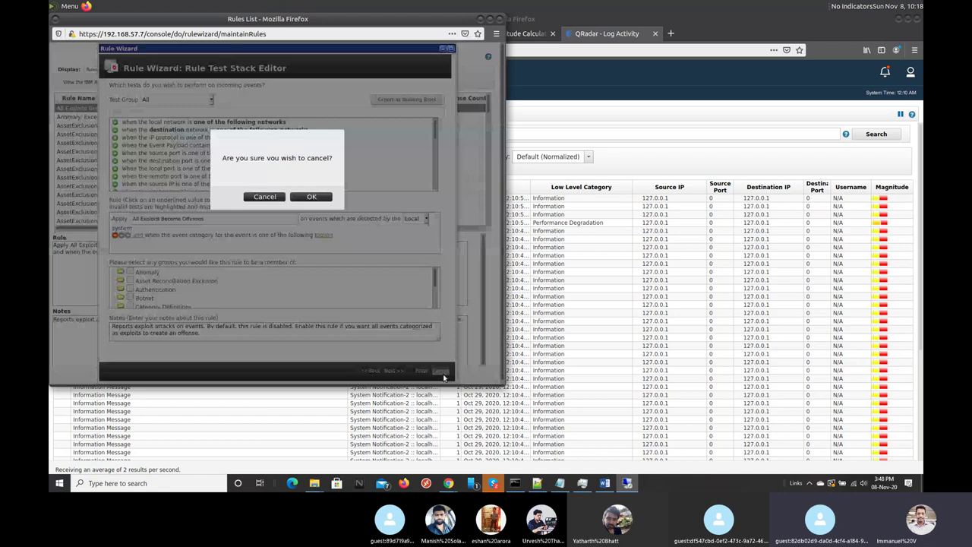
left_click(302, 196)
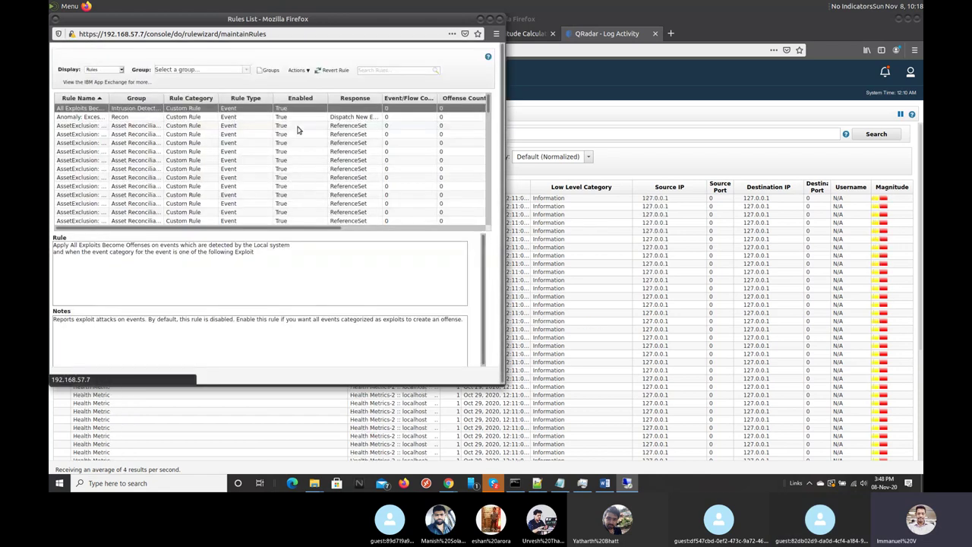
Open the 'Anomaly: Excessive Firewall Accepts Across Multiple Hosts' rule in the Rule Wizard
left_click(98, 117)
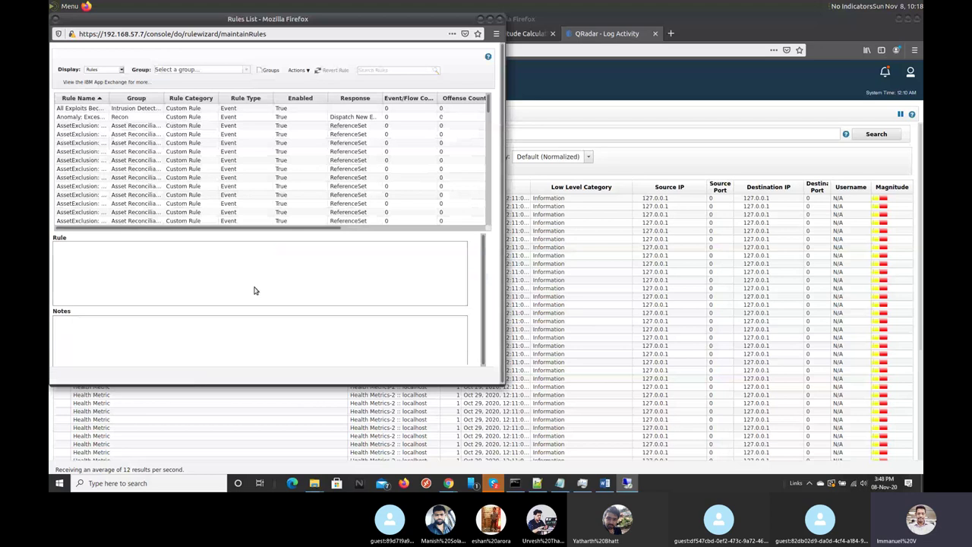
double_click(89, 119)
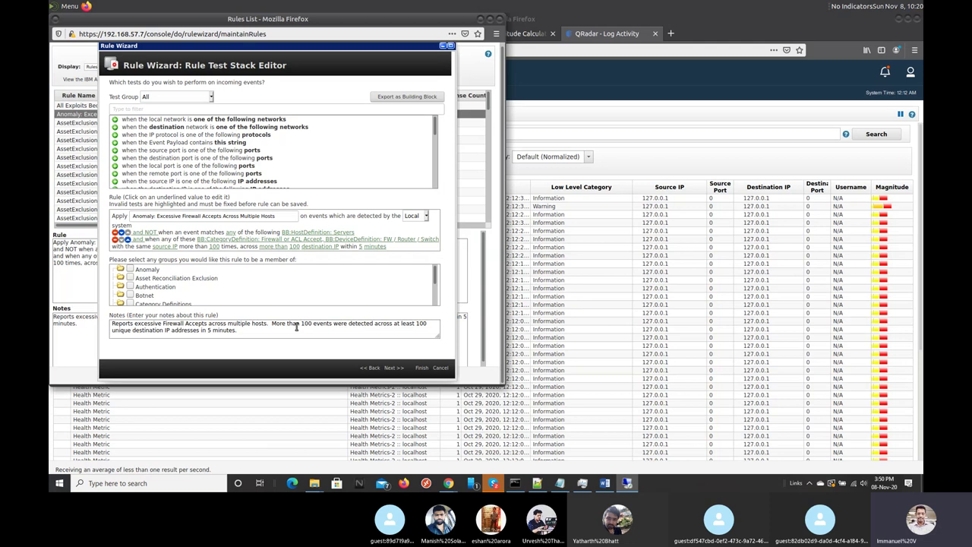
Scroll through the firewall rule's tests, then take the remote desktop out of full screen
scroll(277, 182, "down", 2)
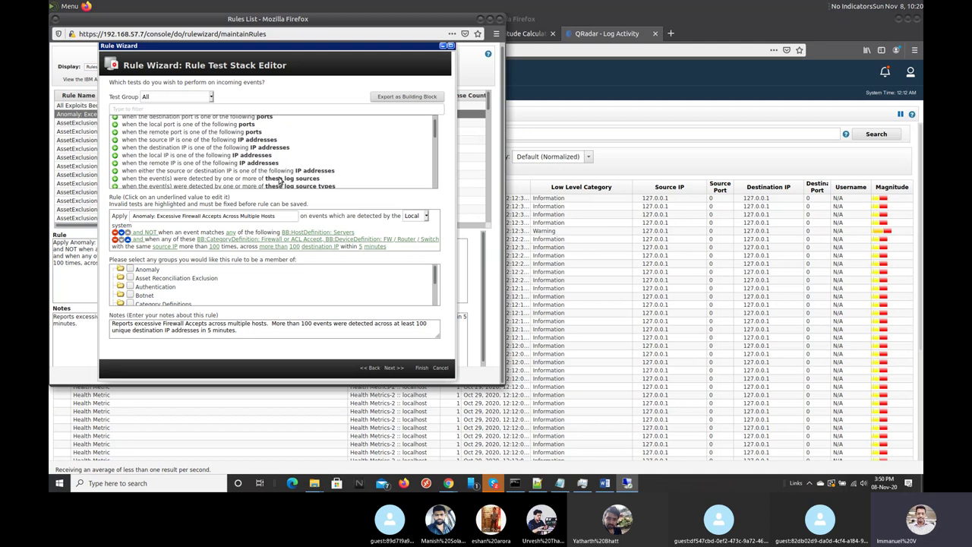
scroll(279, 181, "down", 3)
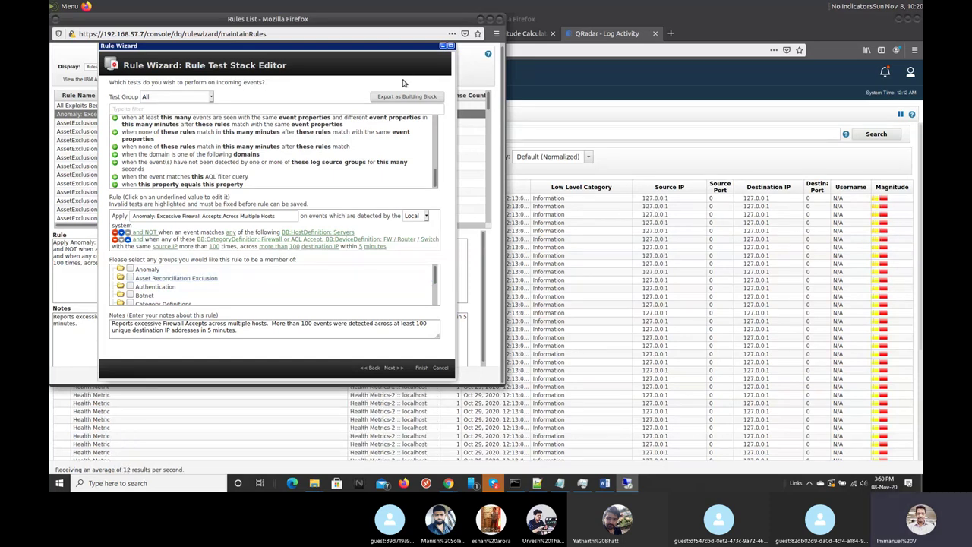
mouse_move(468, 5)
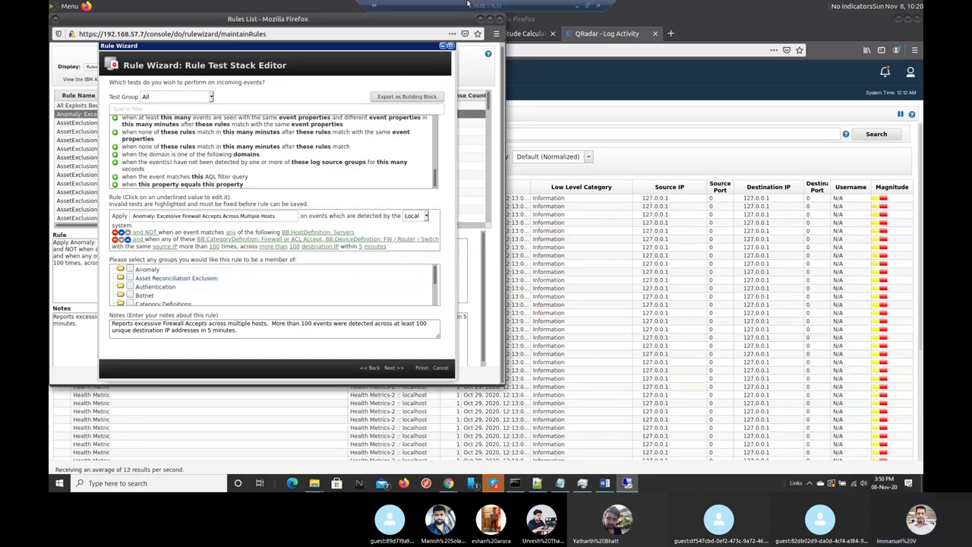
left_click(586, 5)
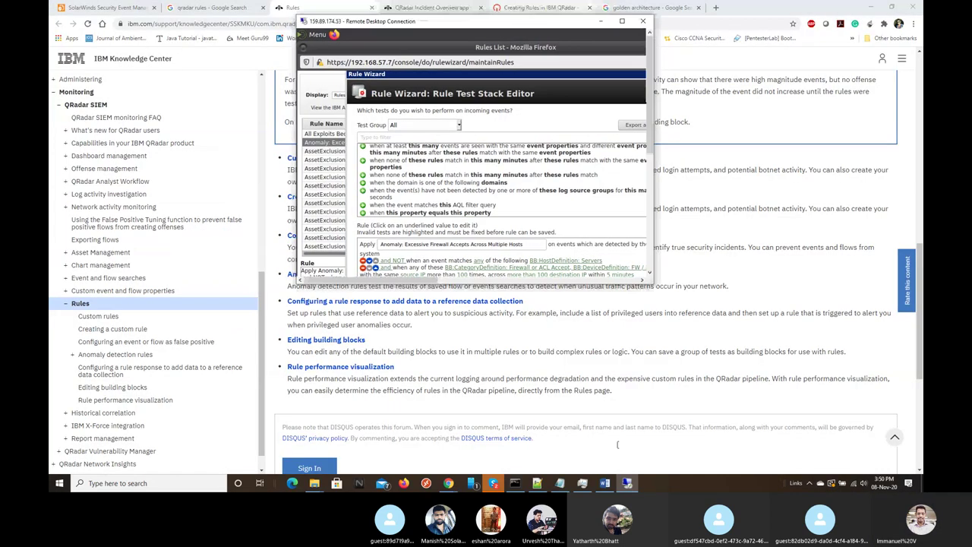
Bring the Skype call forward, then mute and unmute the microphone
left_click(494, 483)
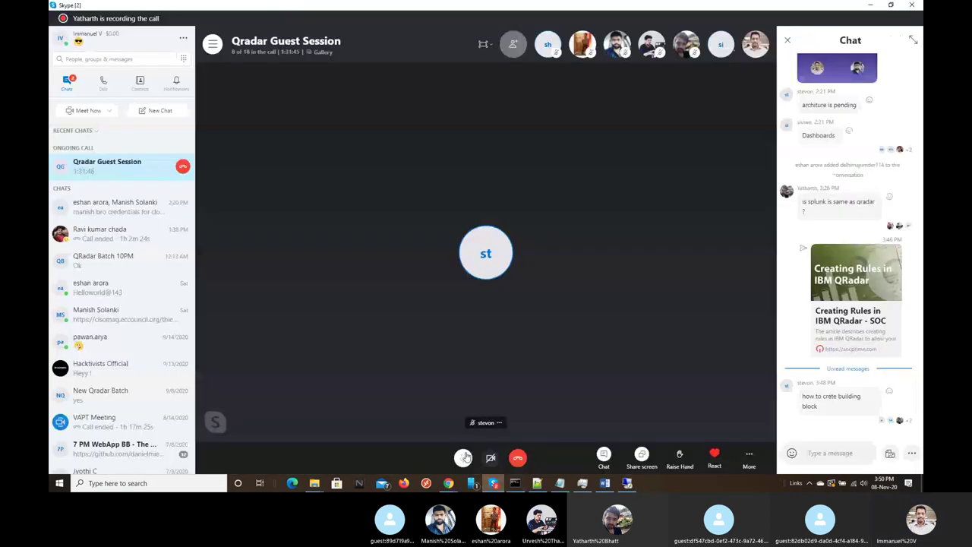
left_click(464, 457)
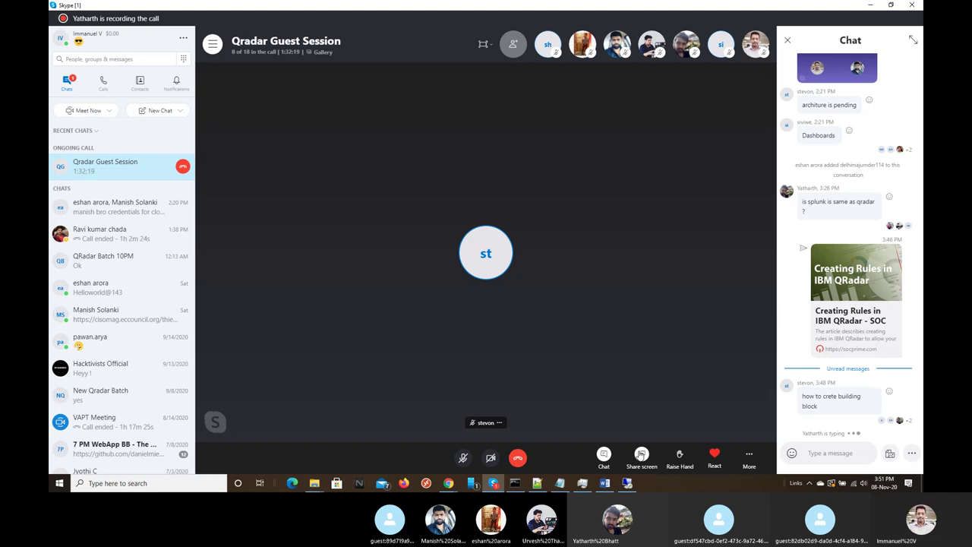
left_click(463, 460)
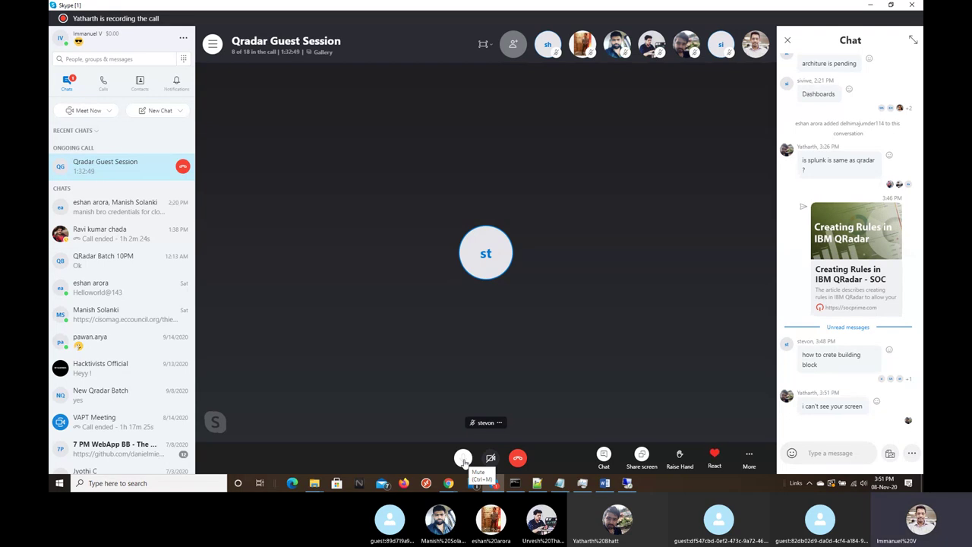
Stop sharing the screen in the Qradar Guest Session Skype call
left_click(645, 456)
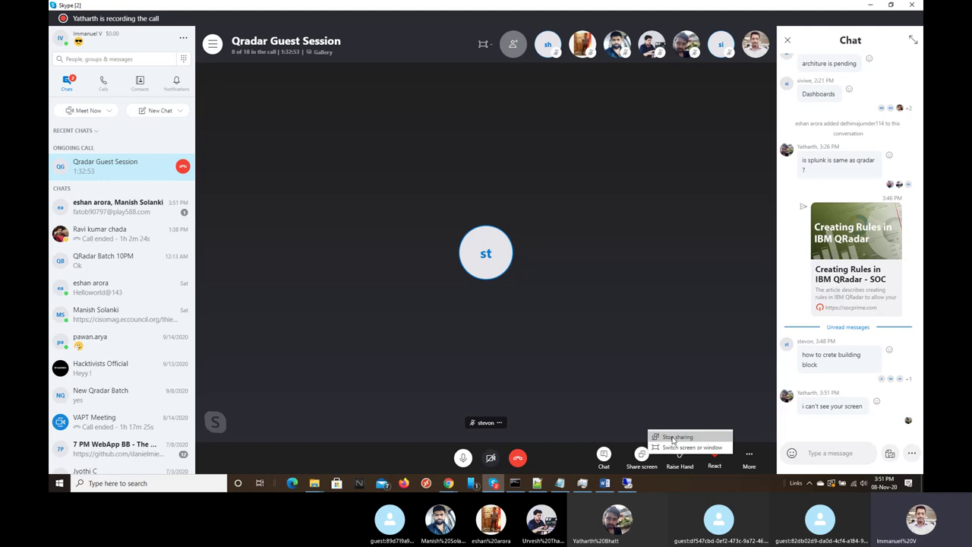
left_click(673, 438)
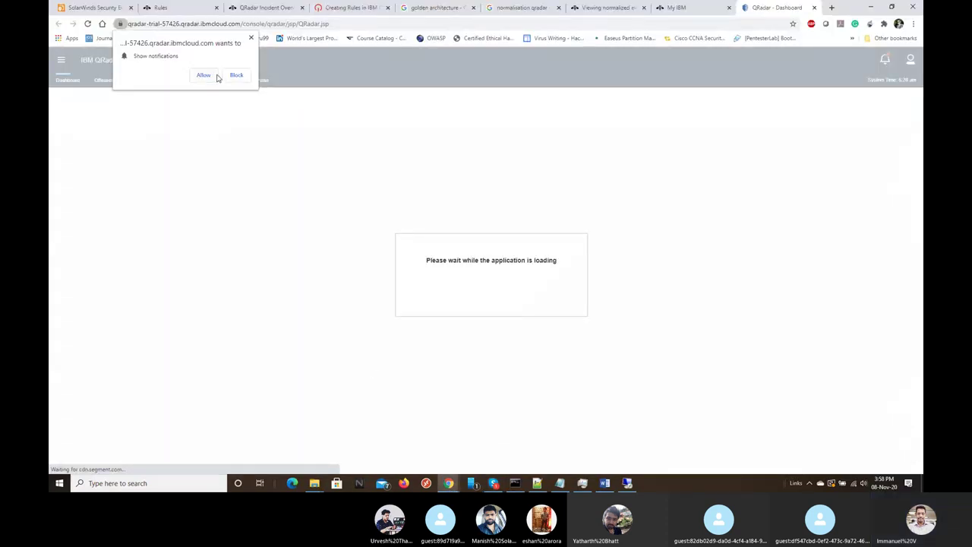
Block dashboard notifications, open the top Most Severe offense, and close the Experience Center panel
left_click(236, 74)
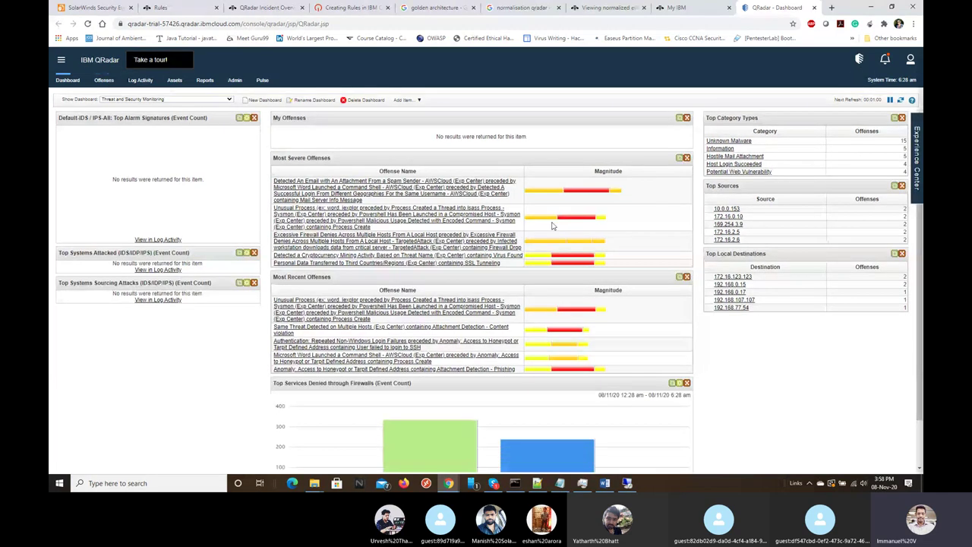
scroll(405, 218, "down", 1)
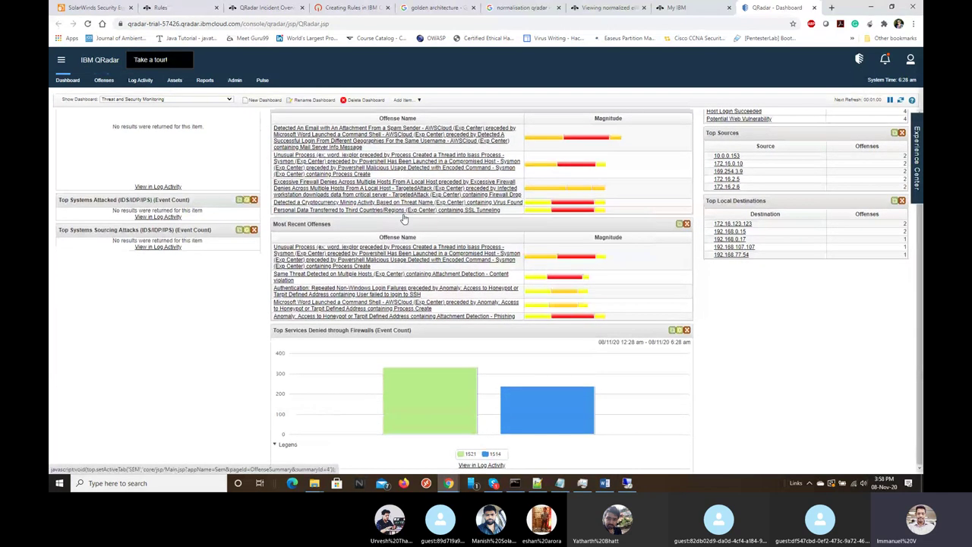
scroll(405, 219, "up", 1)
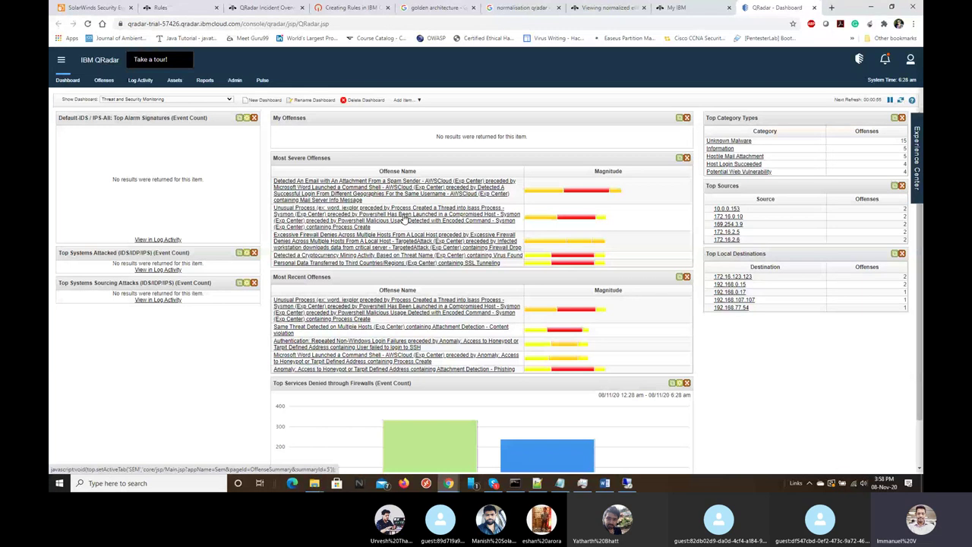
mouse_move(554, 205)
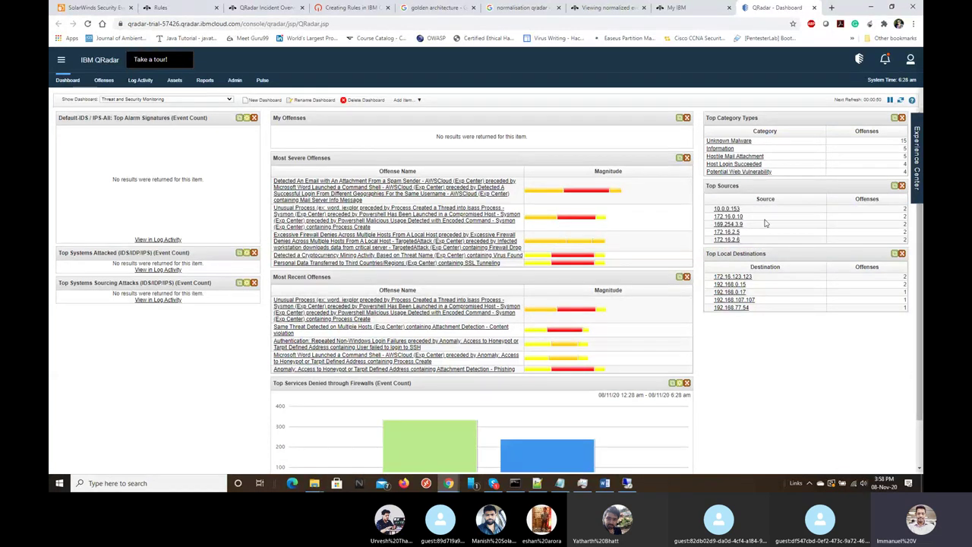
left_click(919, 165)
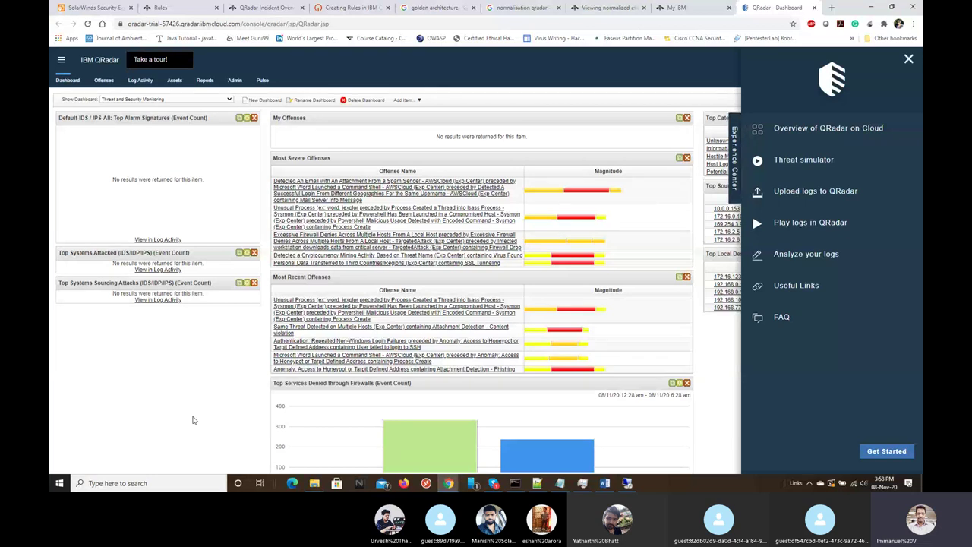
left_click(357, 197)
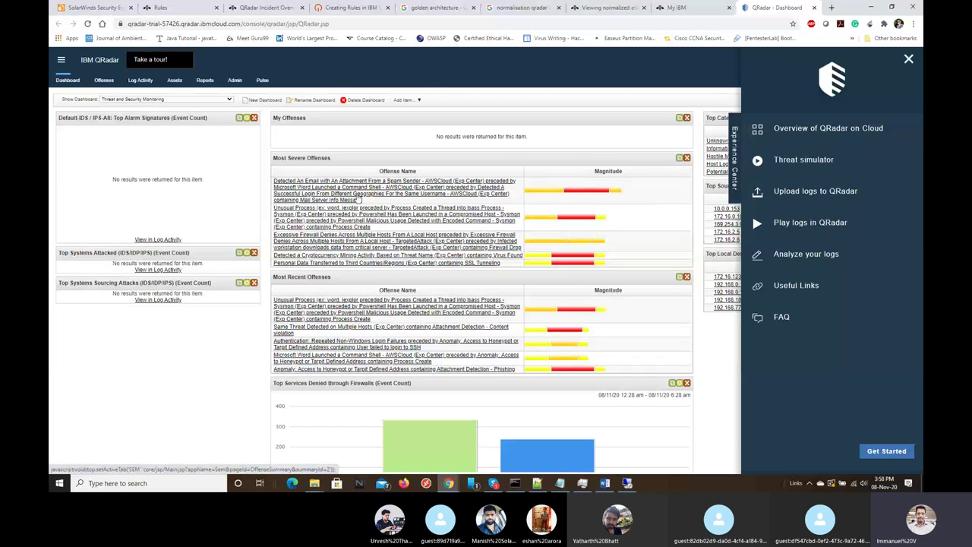
left_click(909, 60)
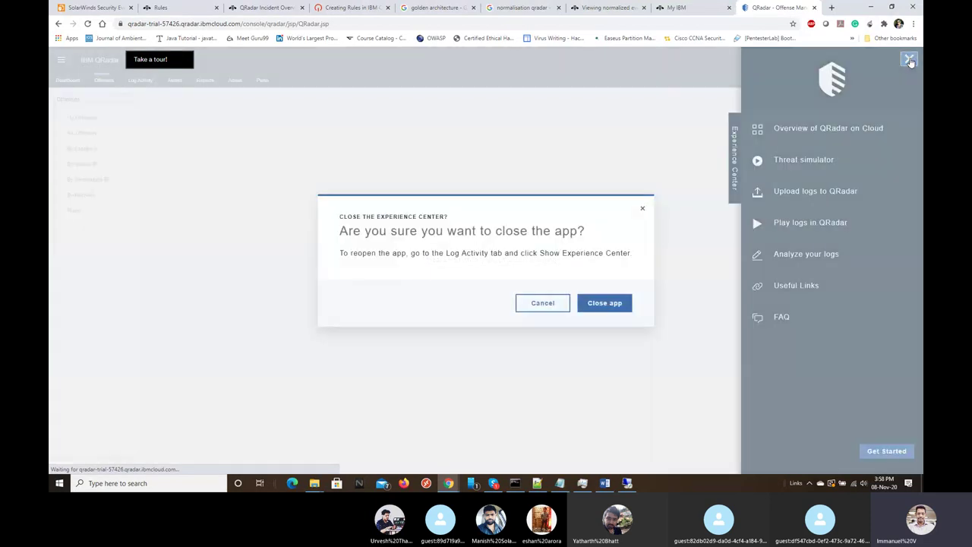
Confirm closing the Experience Center and review the Offense 2 spam-email summary (12,946 events, severity 10)
left_click(608, 304)
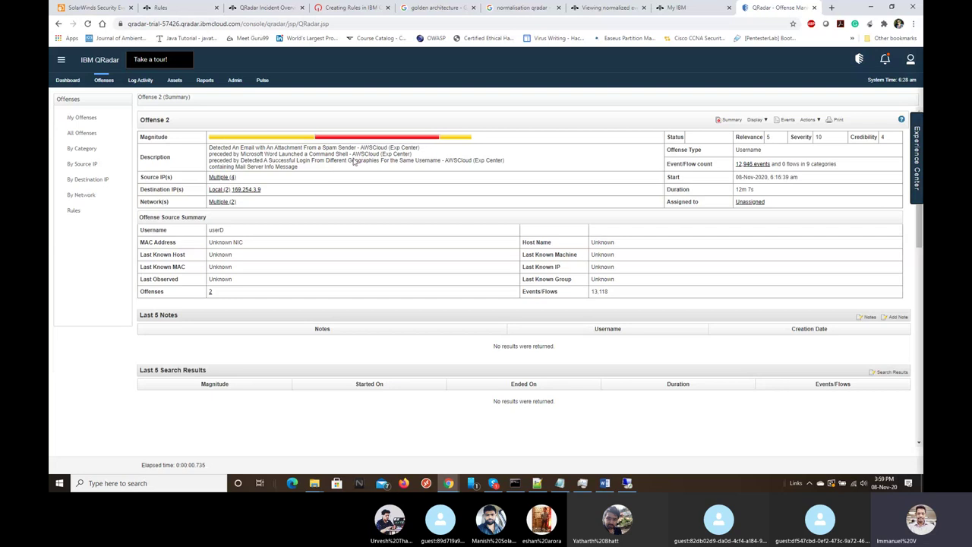
scroll(354, 160, "down", 4)
scroll(352, 161, "down", 5)
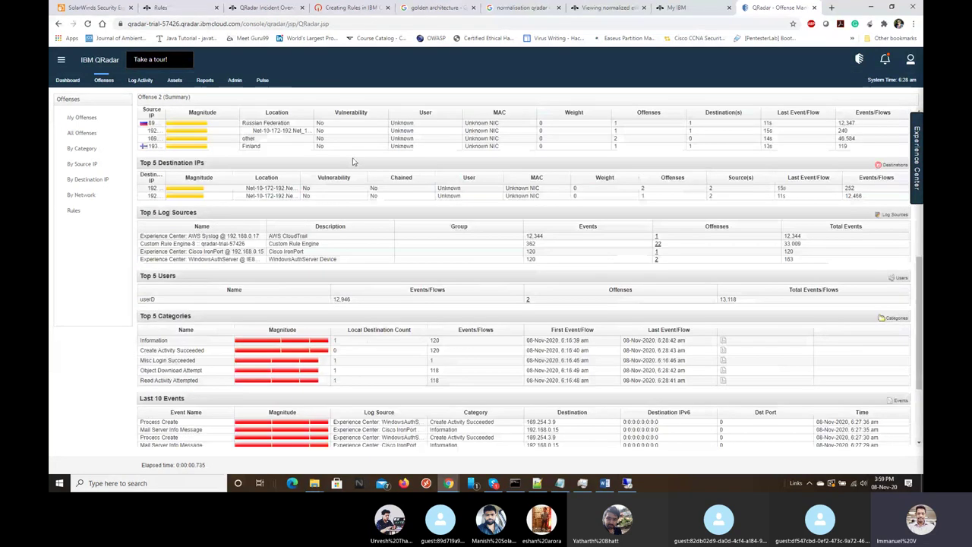
scroll(353, 161, "down", 3)
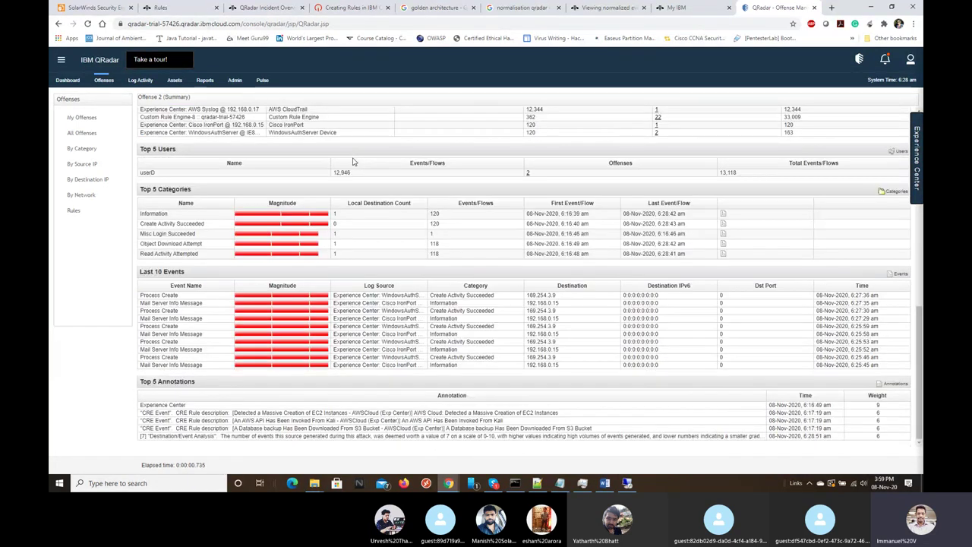
scroll(280, 362, "up", 10)
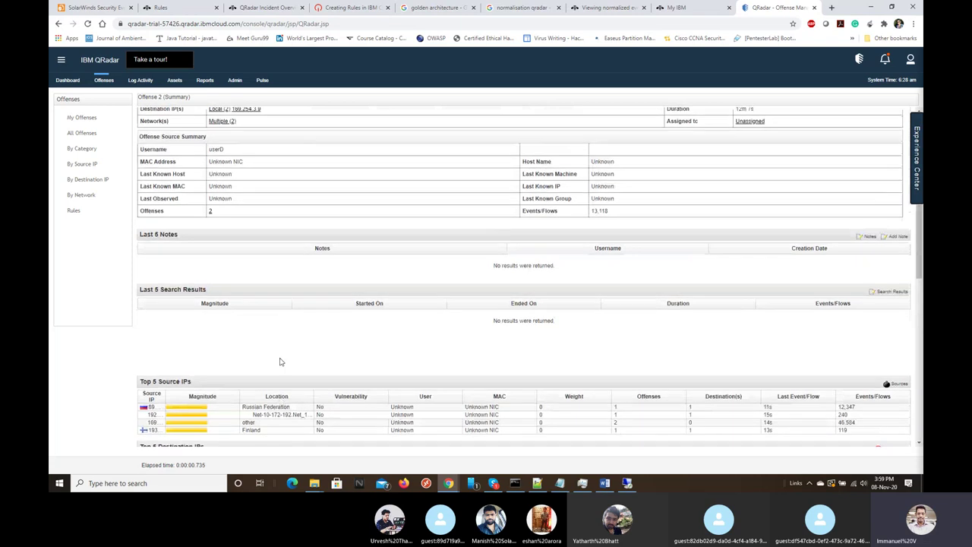
scroll(280, 362, "up", 2)
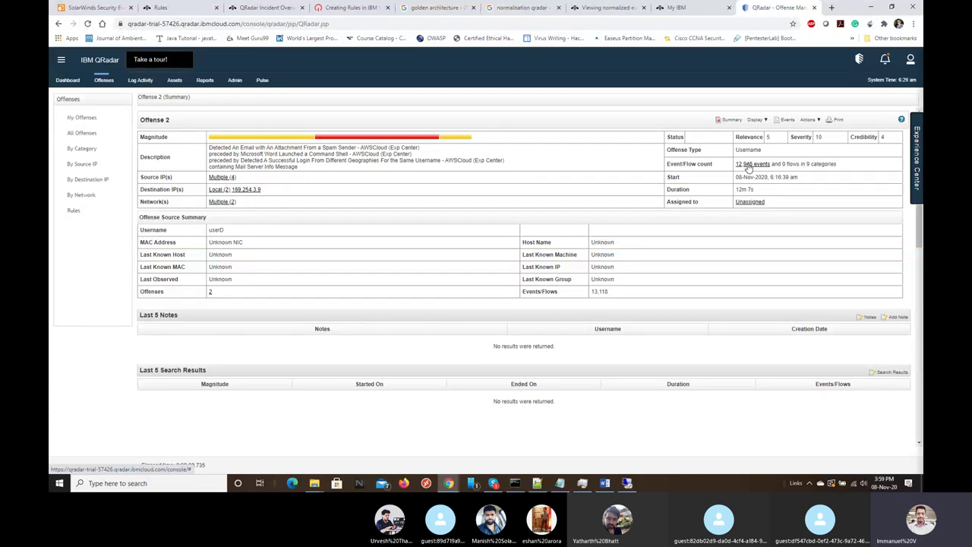
List the offense's 12,946 events and highlight the Run Instances virtual machine creation attempts
left_click(748, 165)
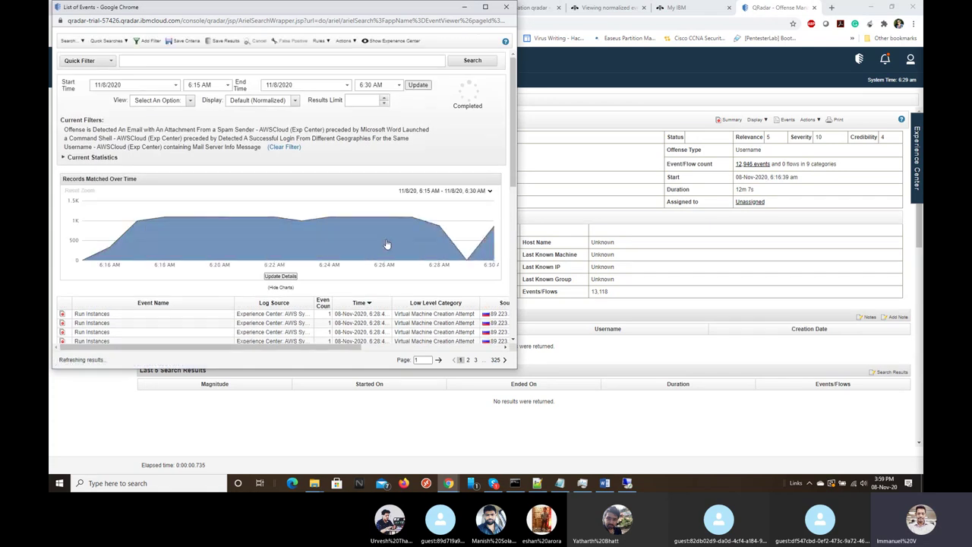
scroll(206, 248, "down", 3)
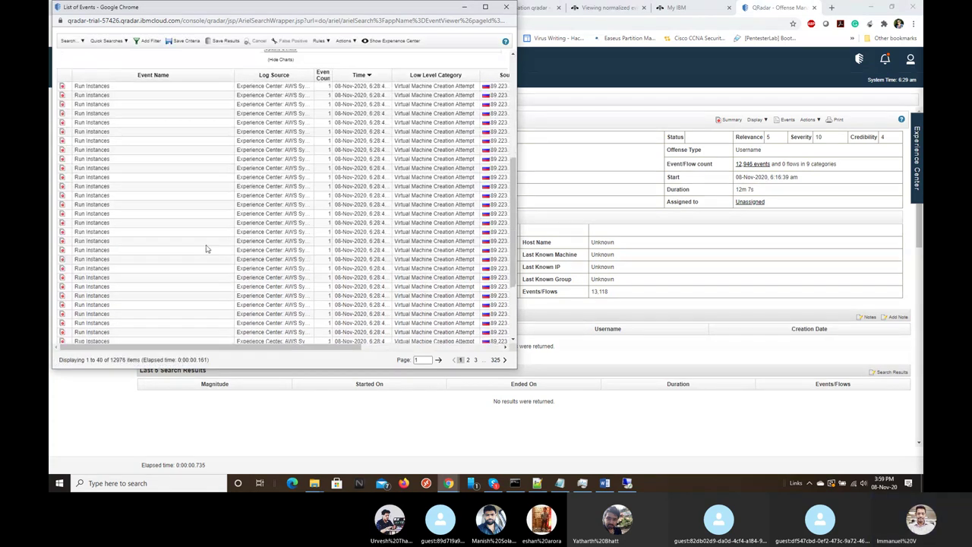
scroll(209, 247, "up", 3)
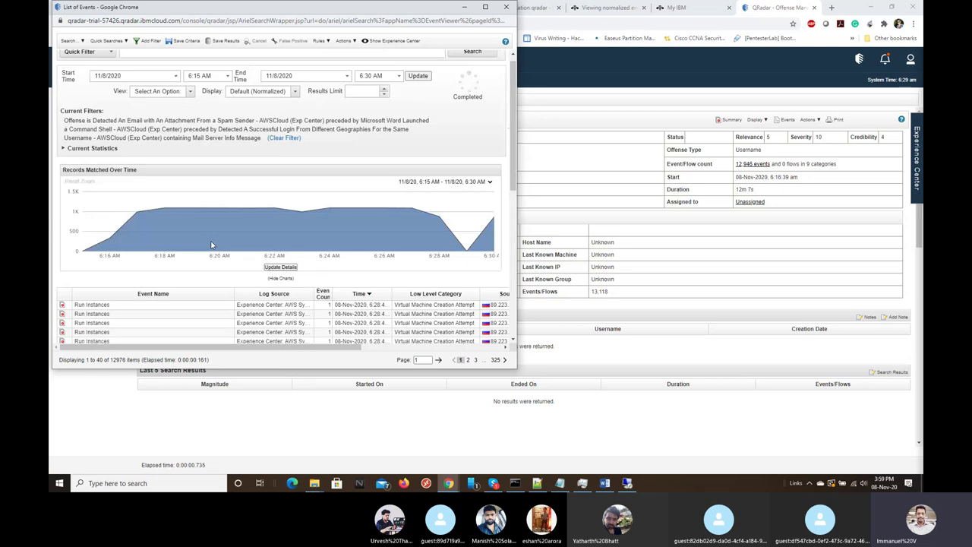
left_click_drag(328, 332, 410, 306)
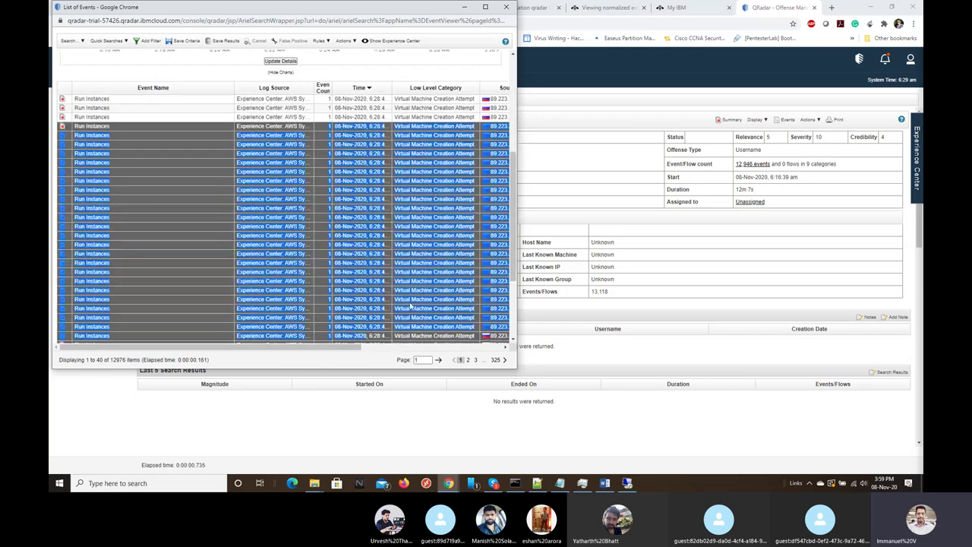
left_click(368, 347)
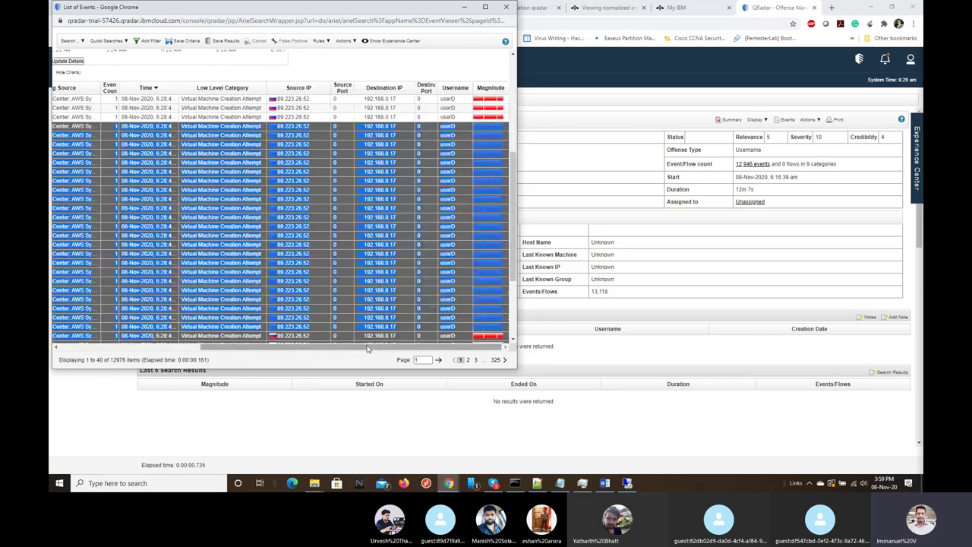
left_click_drag(365, 347, 220, 348)
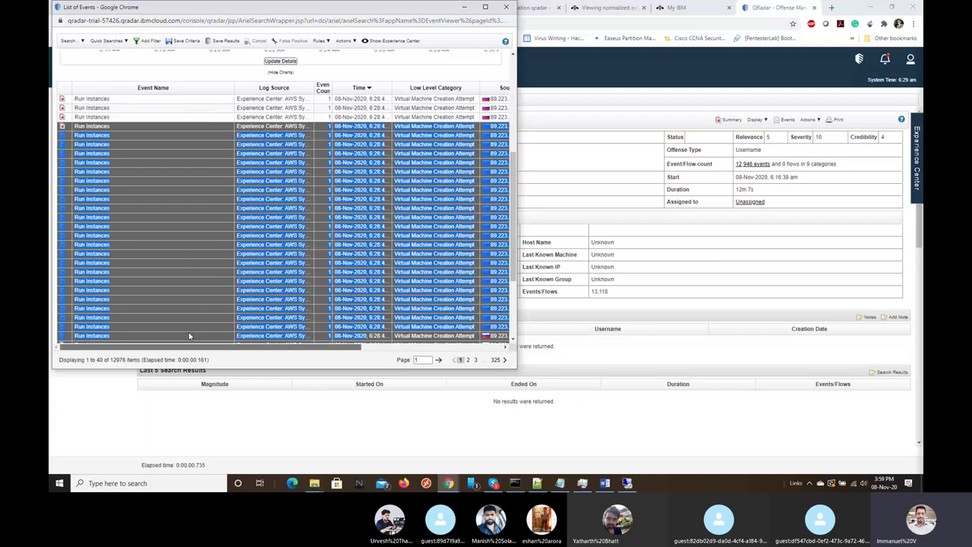
Open a Run Instances event's details and highlight its triggered custom rules, including 'AWS API Has Been Invoked From Kali'
left_click(108, 101)
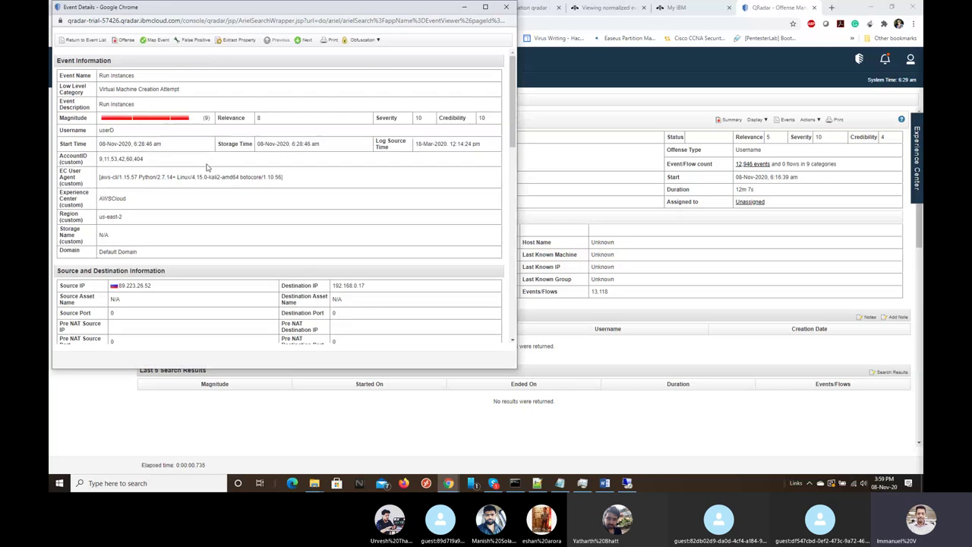
scroll(211, 199, "down", 10)
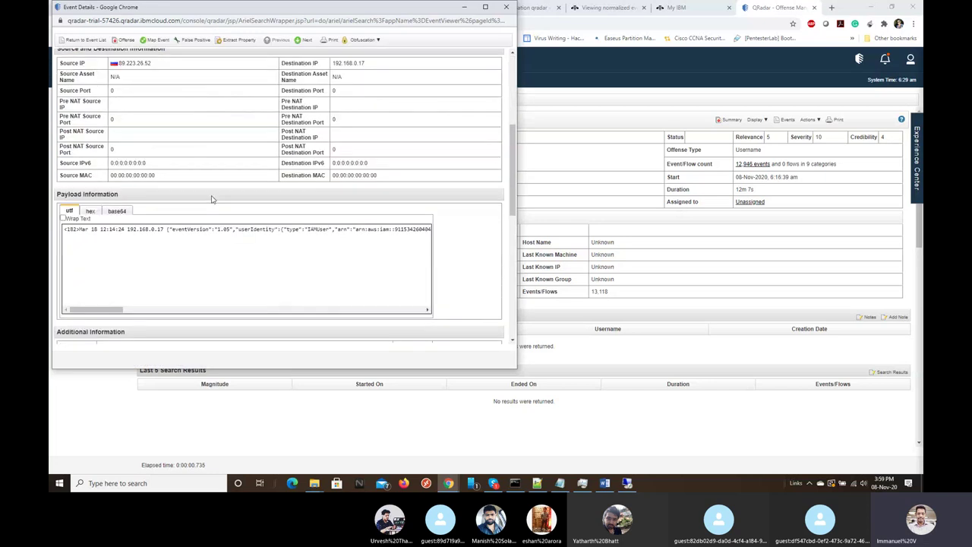
scroll(213, 199, "down", 1)
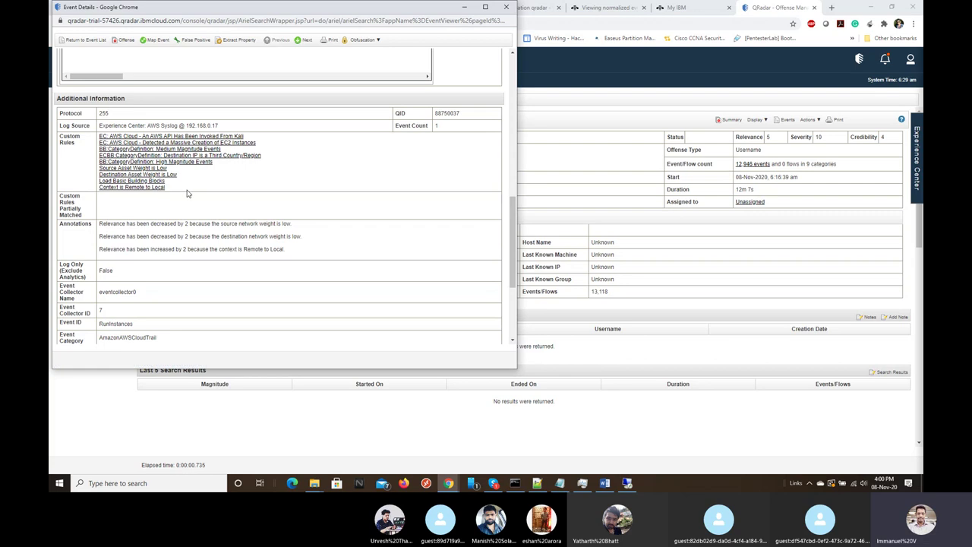
left_click_drag(189, 193, 88, 157)
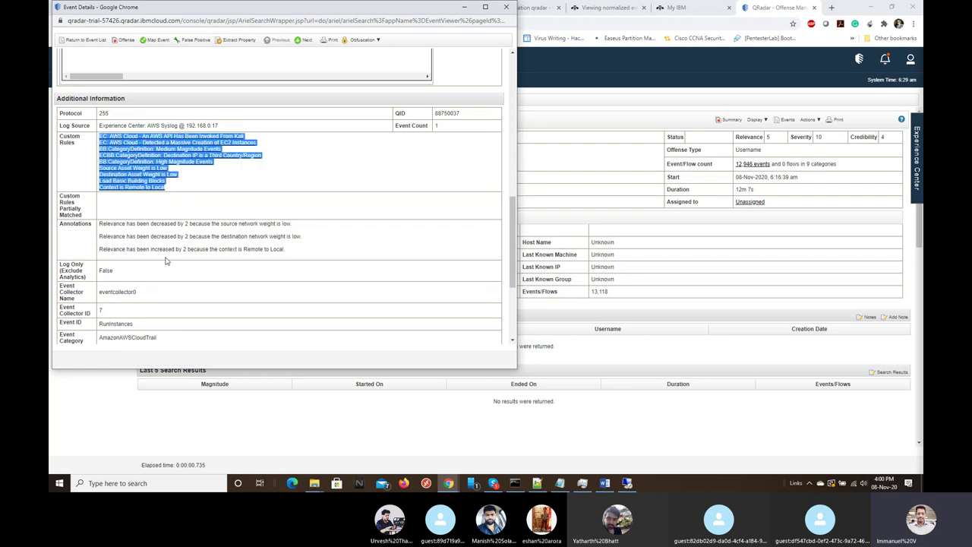
scroll(166, 260, "down", 3)
scroll(166, 260, "up", 3)
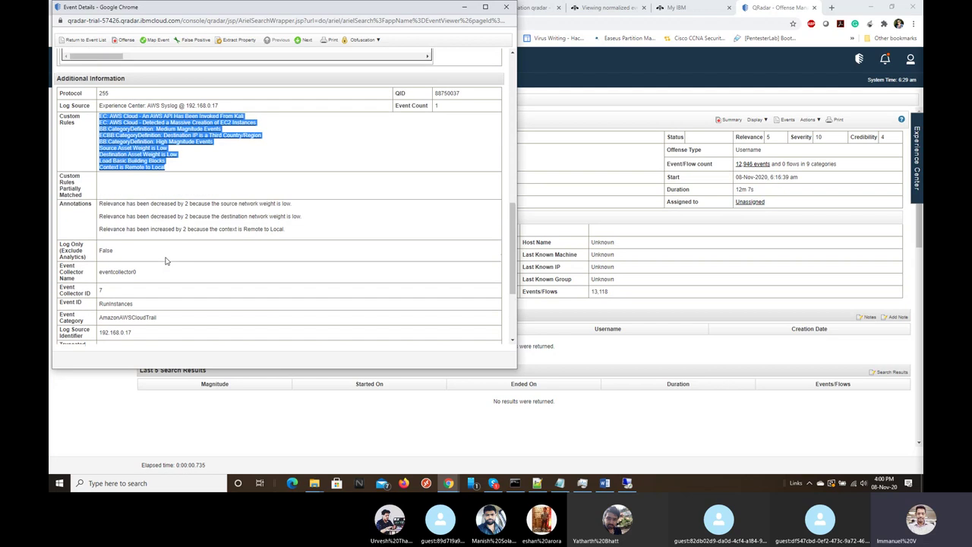
left_click(166, 261)
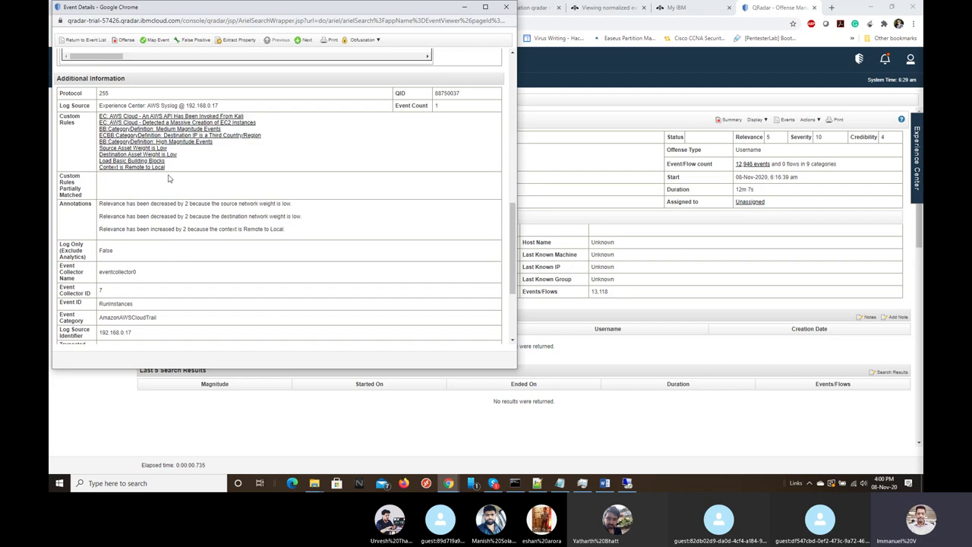
Open the Massive Creation of EC2 Instances rule and inspect its AWS Syslog log source test
left_click(179, 124)
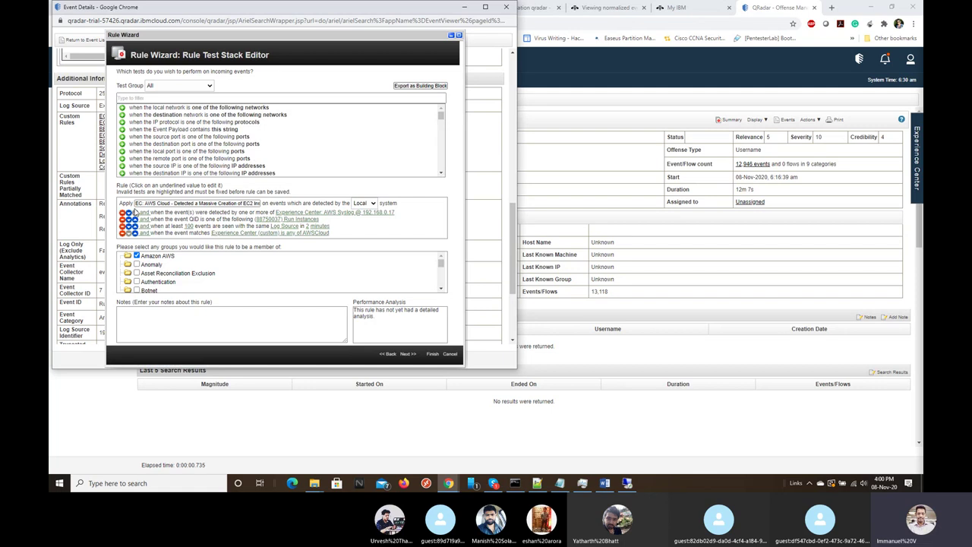
left_click_drag(344, 36, 397, 36)
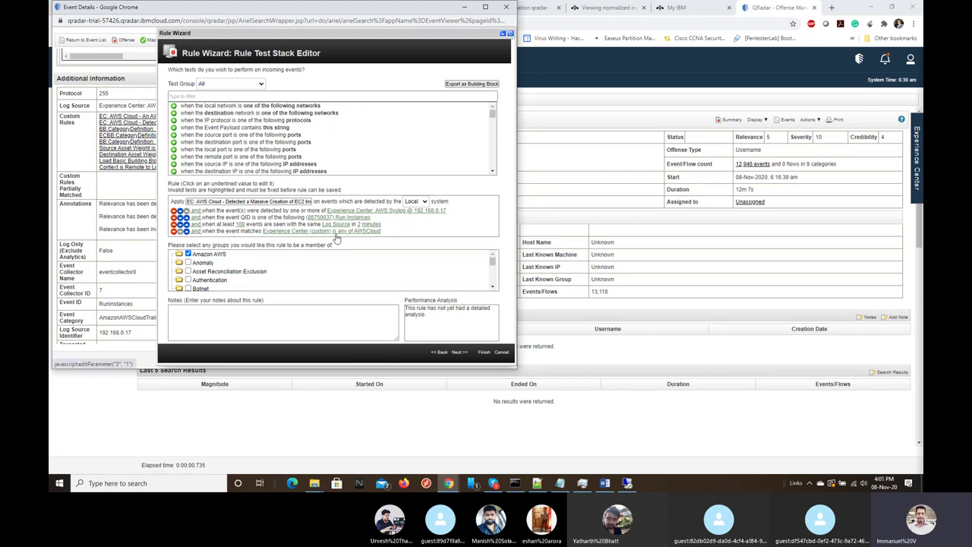
left_click(403, 214)
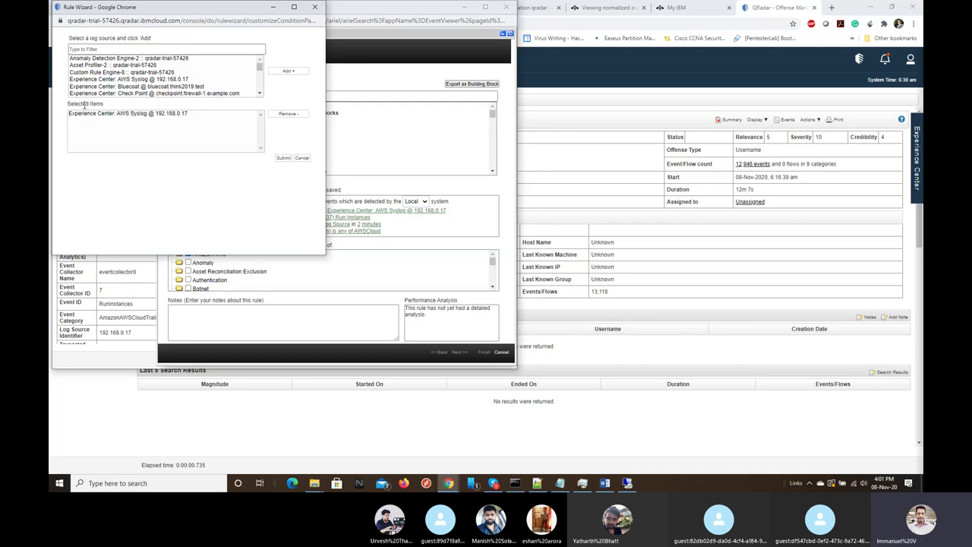
left_click(195, 115)
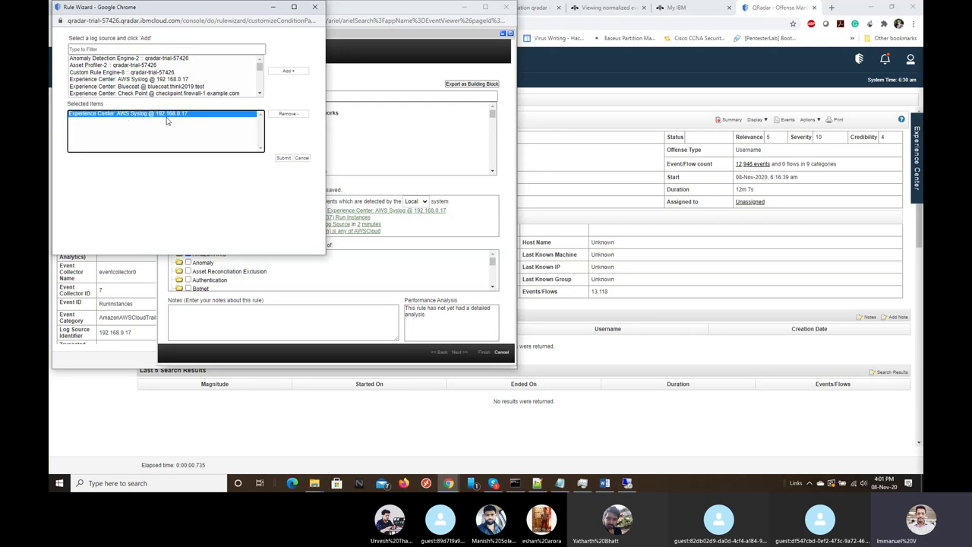
left_click(314, 8)
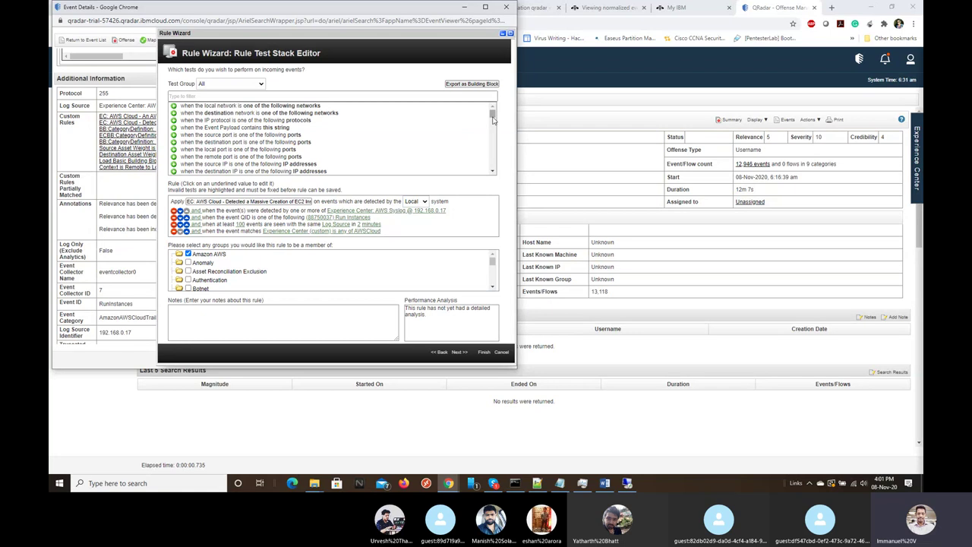
mouse_move(492, 118)
left_mouse_down()
mouse_move(490, 167)
mouse_move(497, 113)
left_mouse_up()
scroll(329, 149, "down", 10)
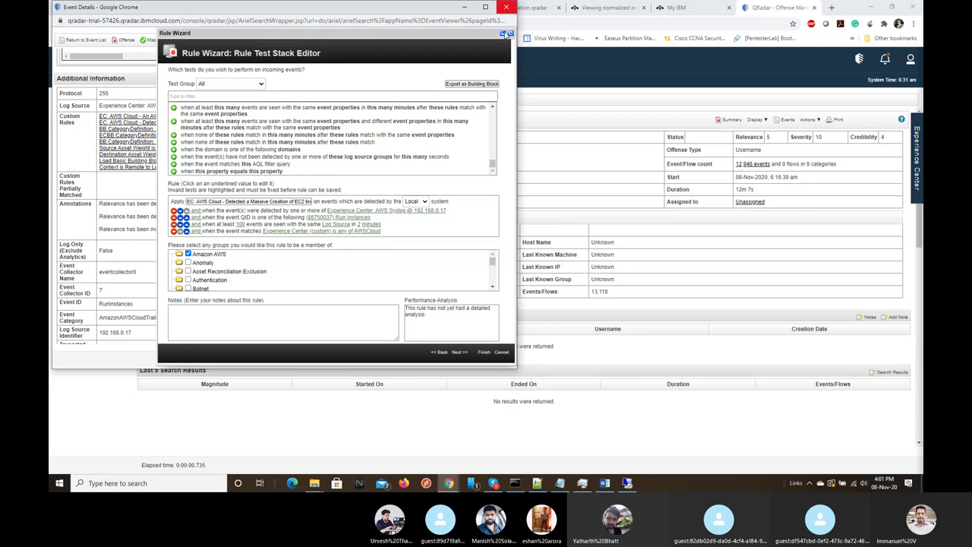
Review the Rule Response page, then cancel the EC2 rule wizard without saving
left_click(459, 351)
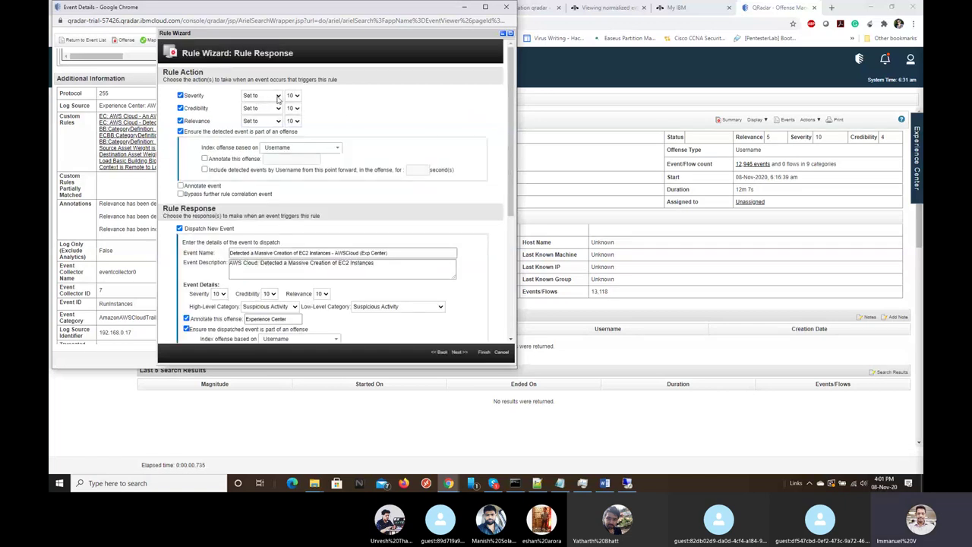
scroll(278, 98, "down", 6)
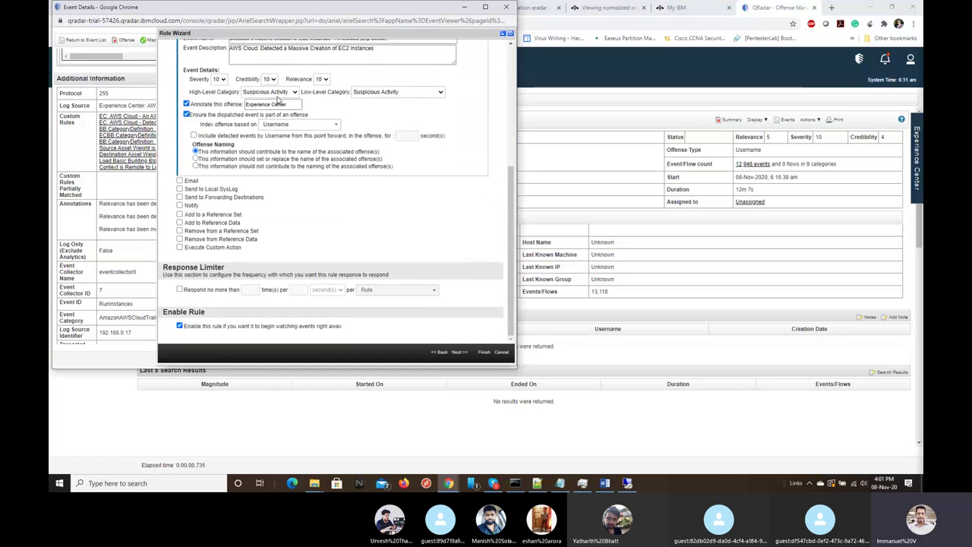
scroll(293, 149, "up", 3)
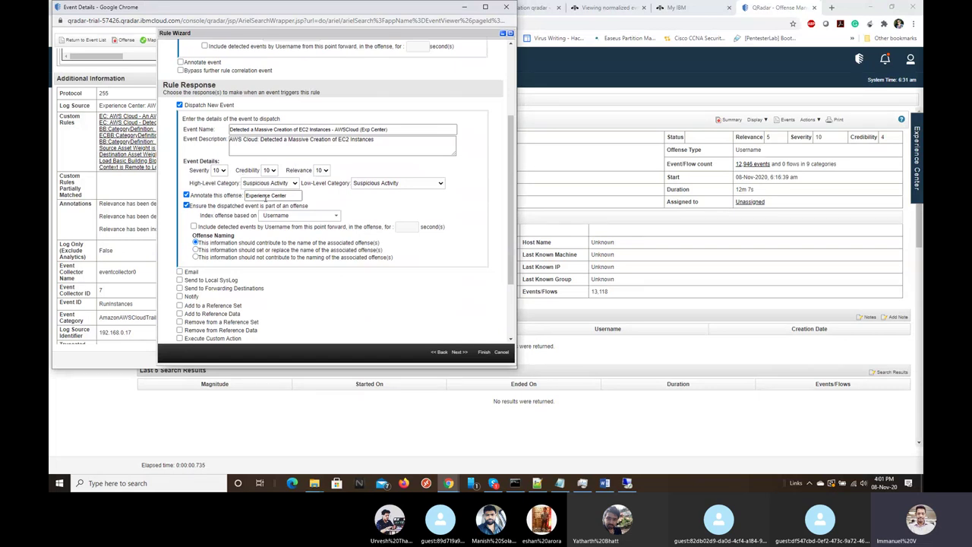
scroll(287, 217, "down", 3)
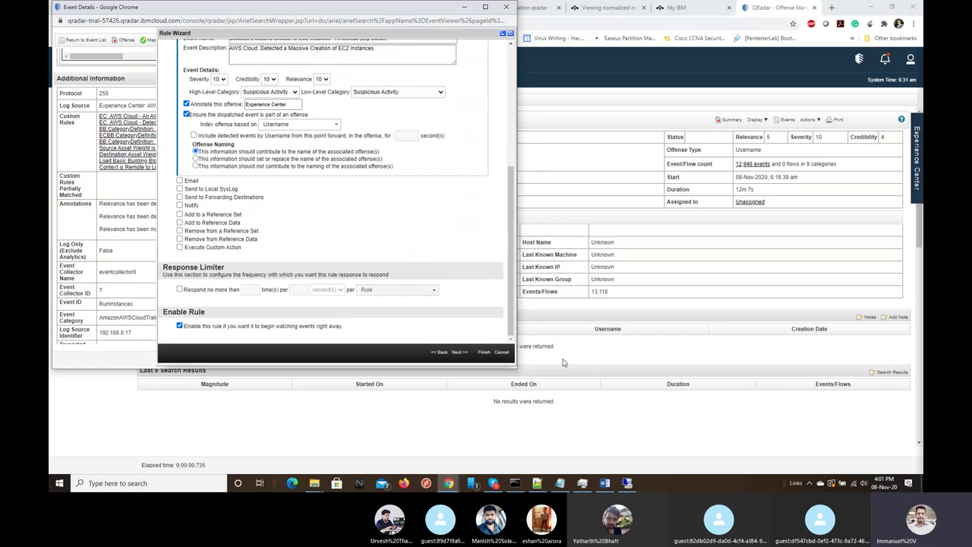
left_click(500, 354)
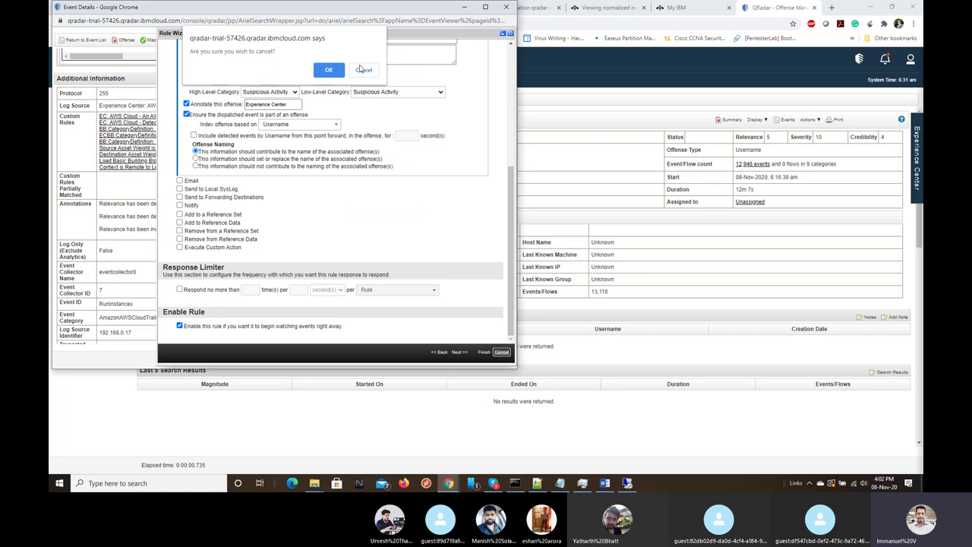
left_click(341, 70)
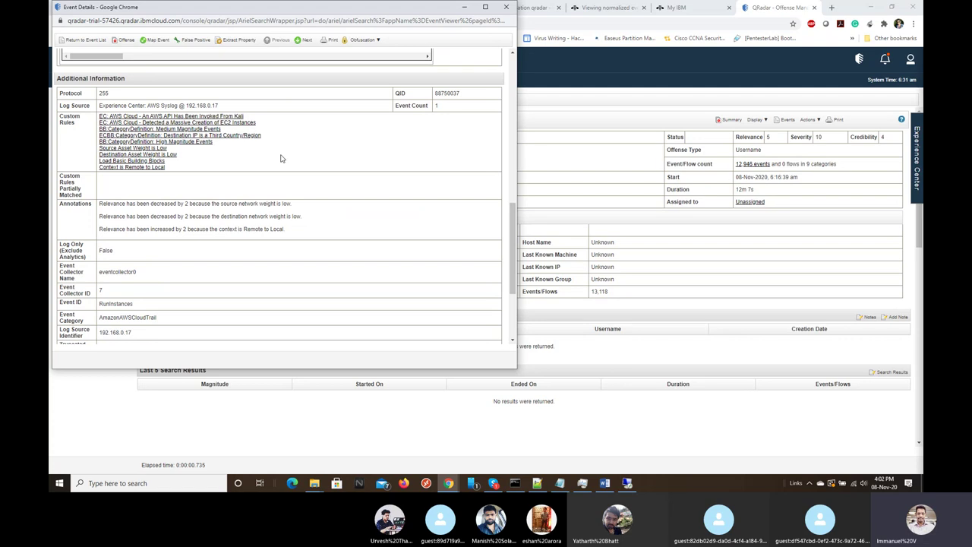
scroll(280, 158, "down", 2)
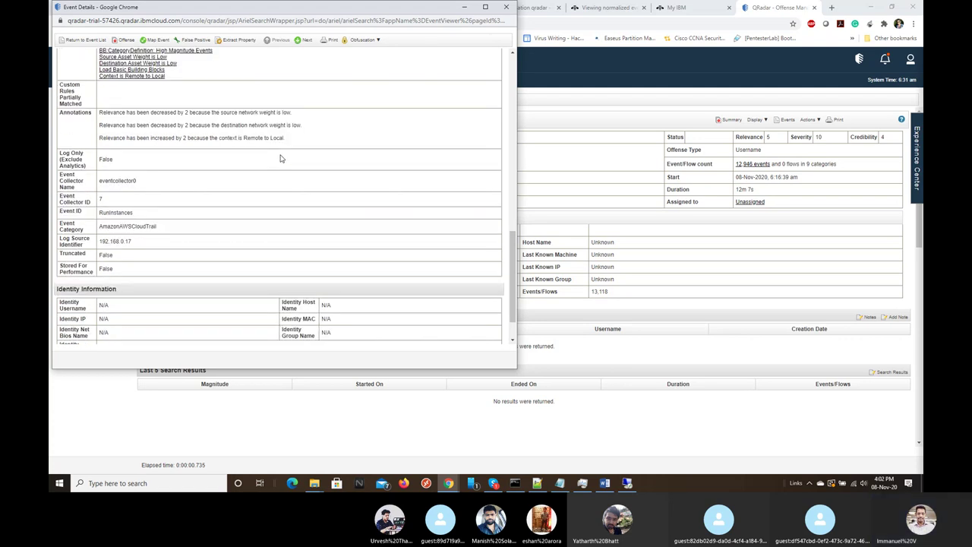
scroll(280, 158, "up", 4)
Close the event details window, leave the offense summary, and go to the Admin console
left_click(505, 7)
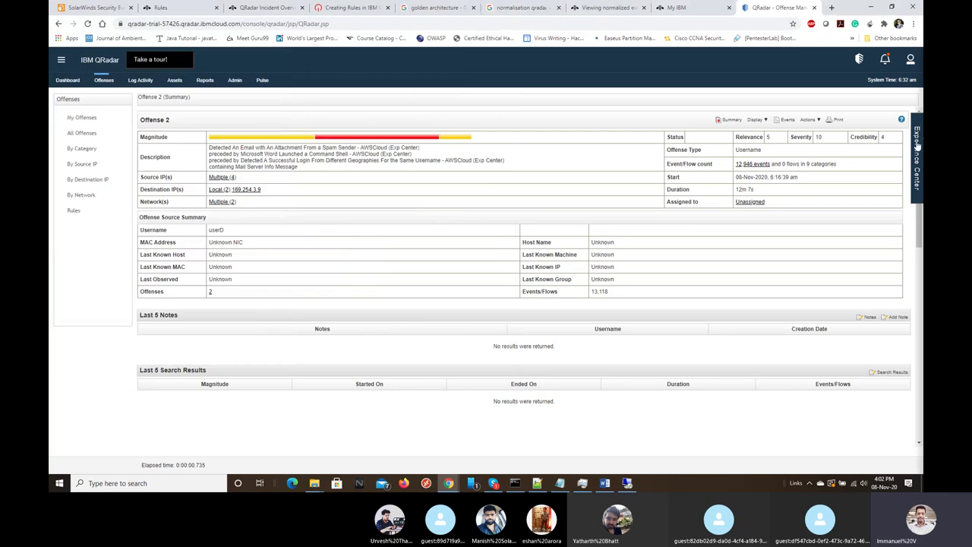
left_click(59, 23)
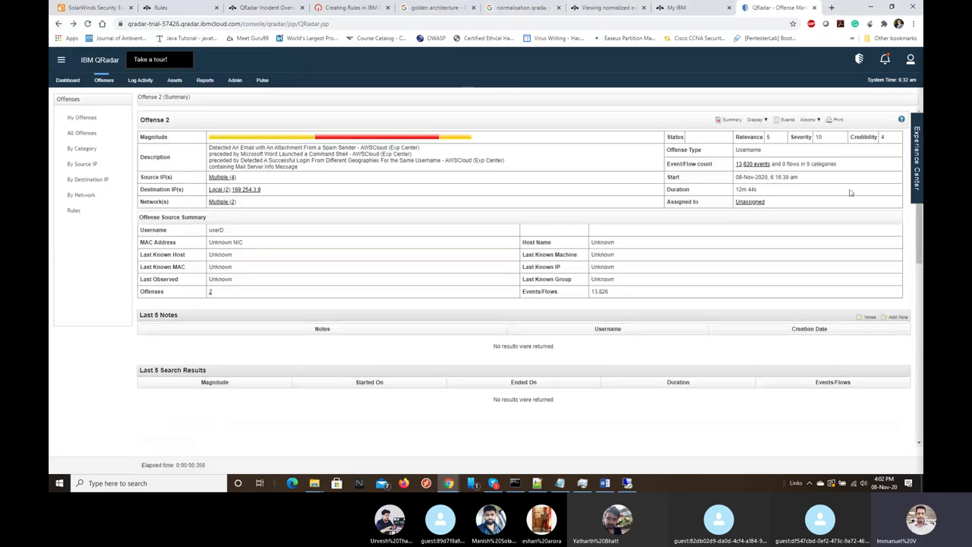
left_click(51, 27)
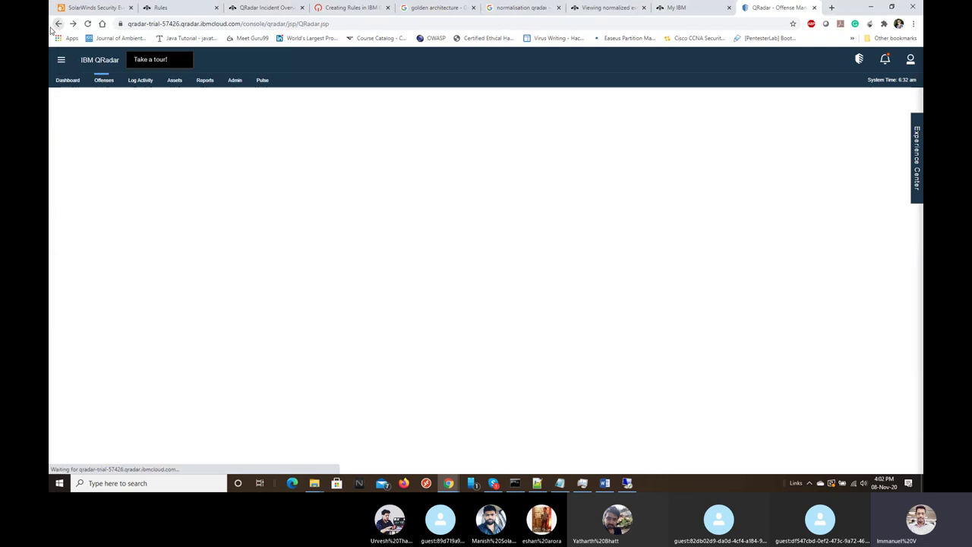
left_click(72, 81)
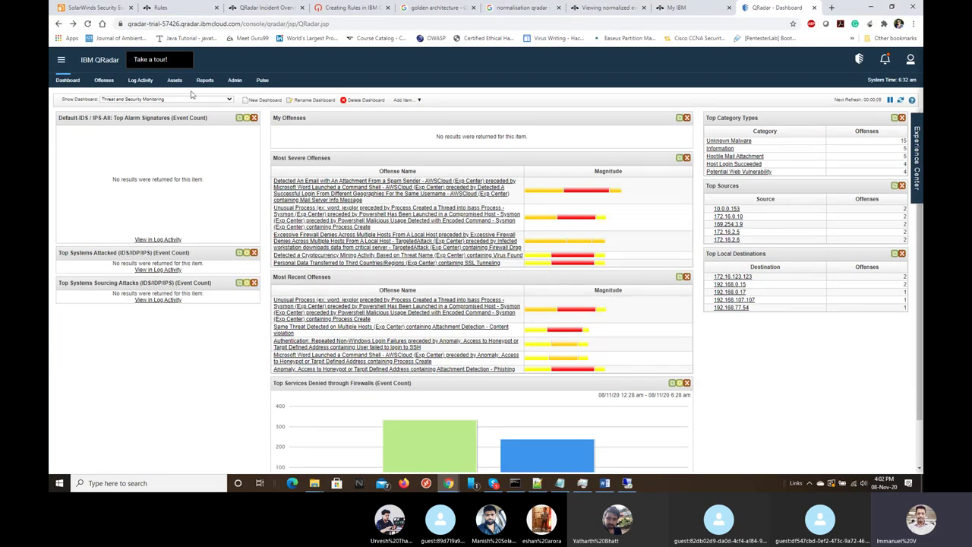
left_click(237, 81)
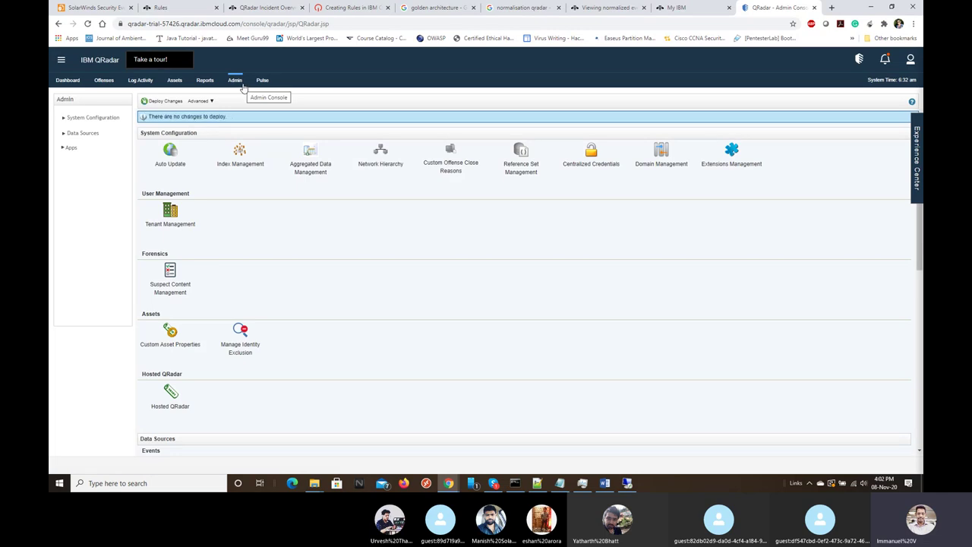
Open Extensions Management and start adding a new extension
left_click(718, 167)
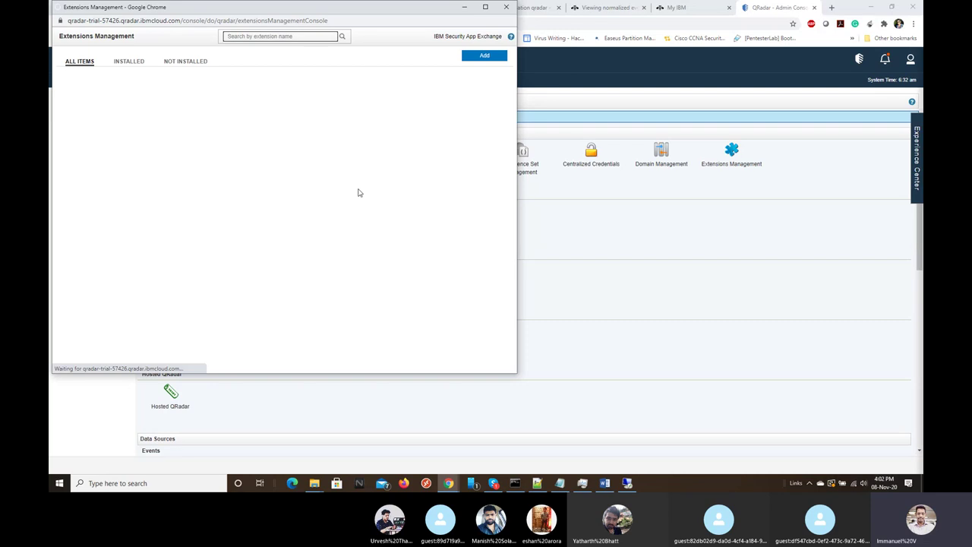
left_click(484, 56)
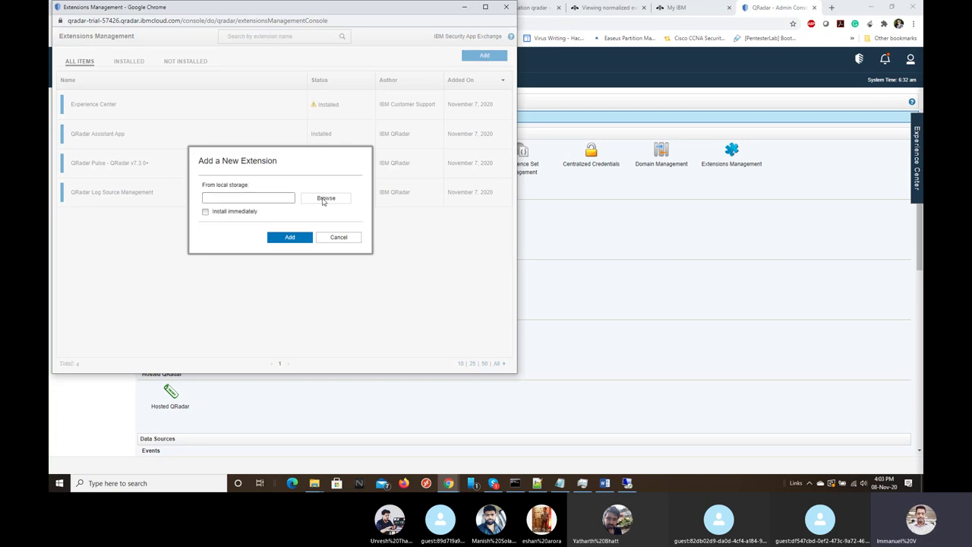
Choose LinuxMITRE.zip from Downloads as the extension file and tick Install immediately
left_click(323, 200)
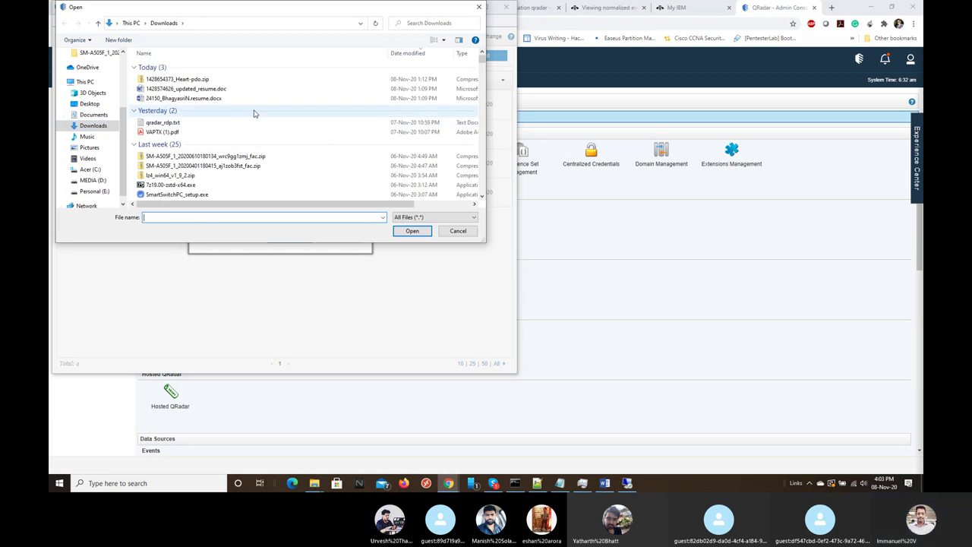
scroll(254, 113, "down", 5)
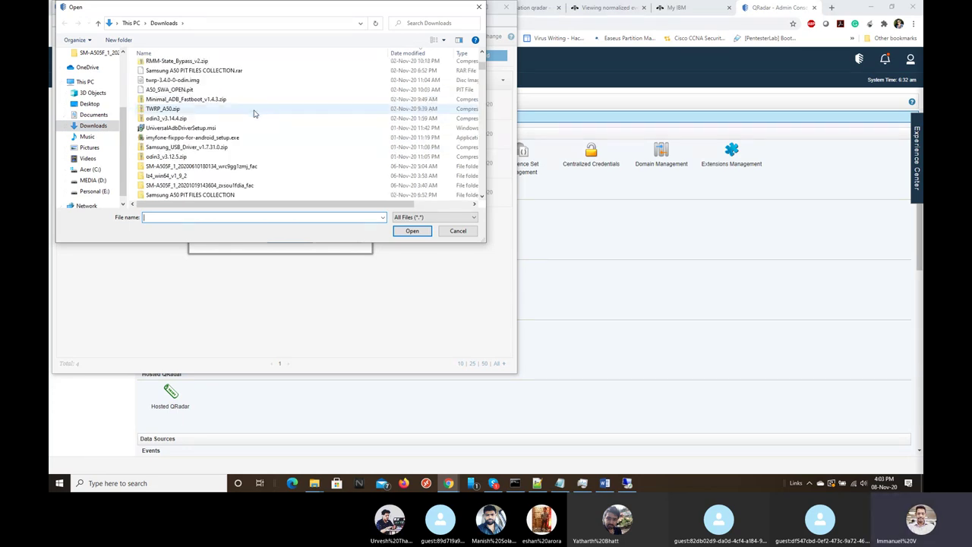
scroll(254, 113, "up", 5)
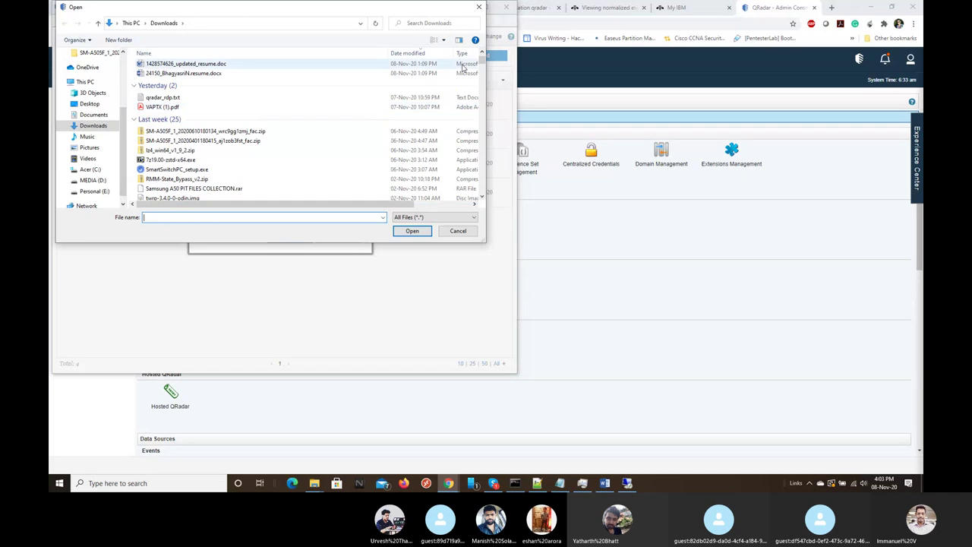
left_click(428, 23)
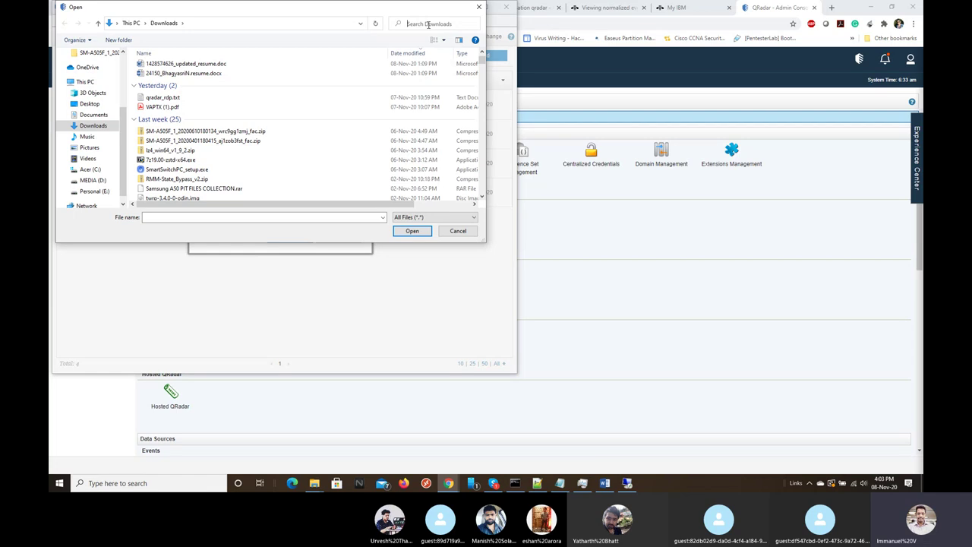
type("mitre")
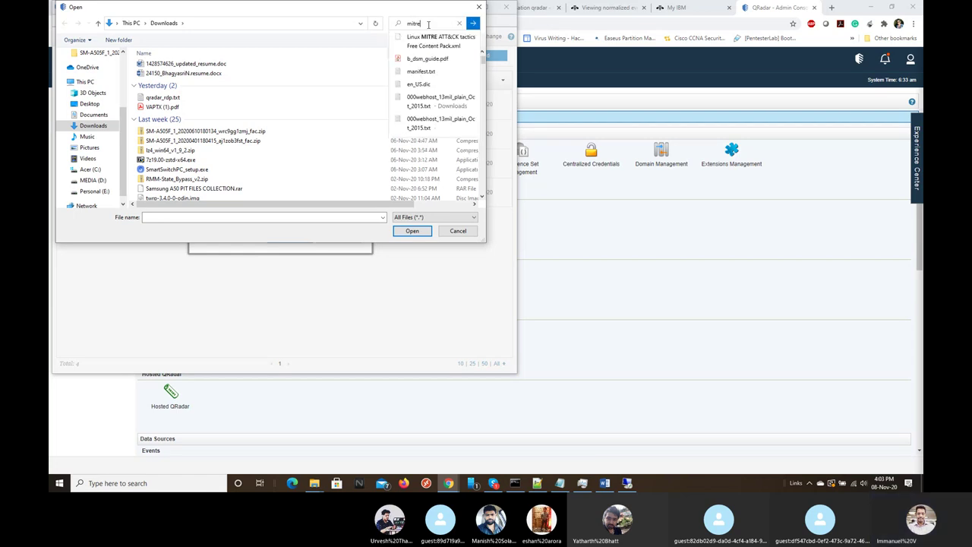
left_click(441, 39)
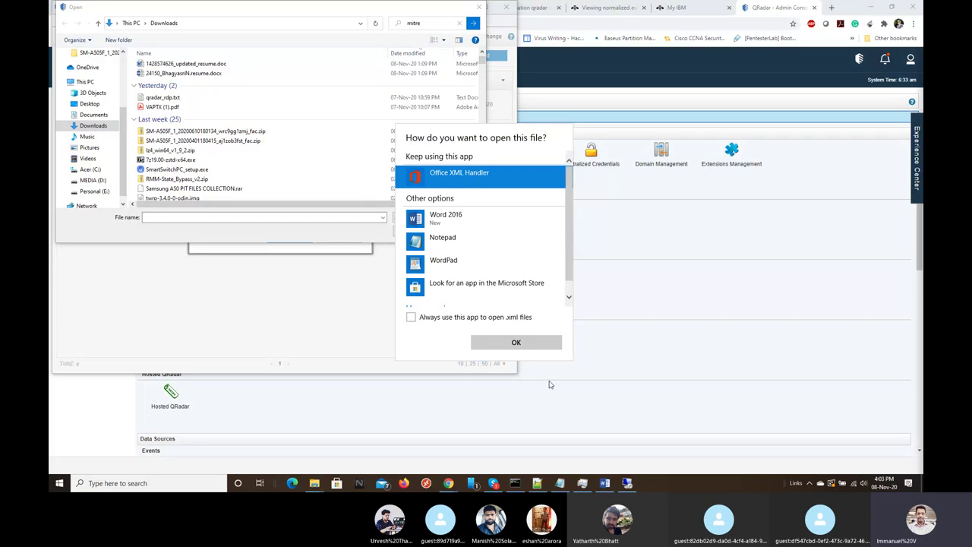
left_click(337, 311)
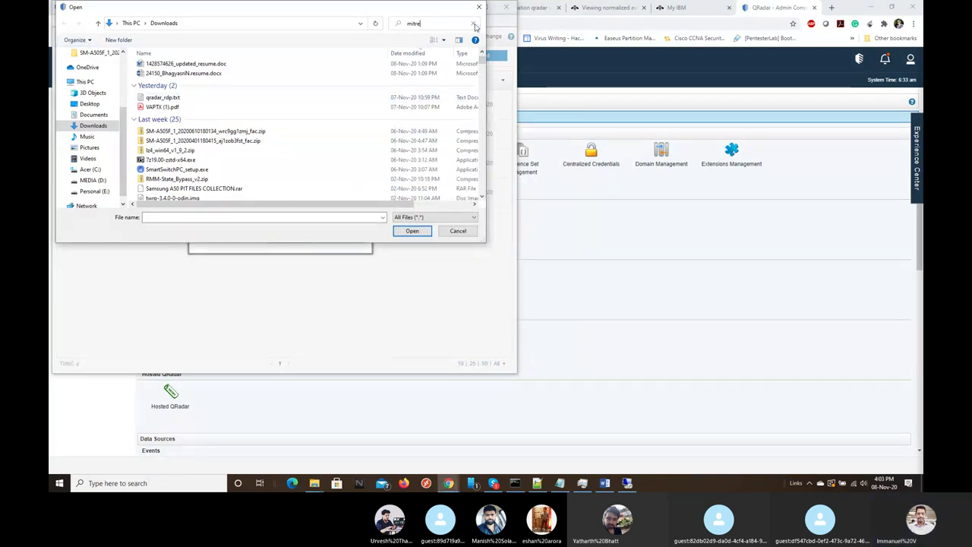
left_click(472, 23)
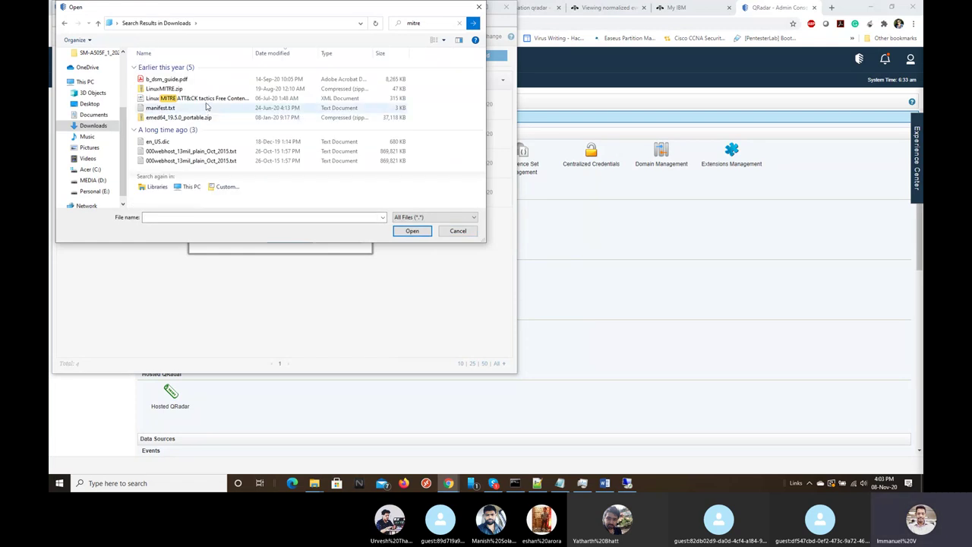
left_click(176, 89)
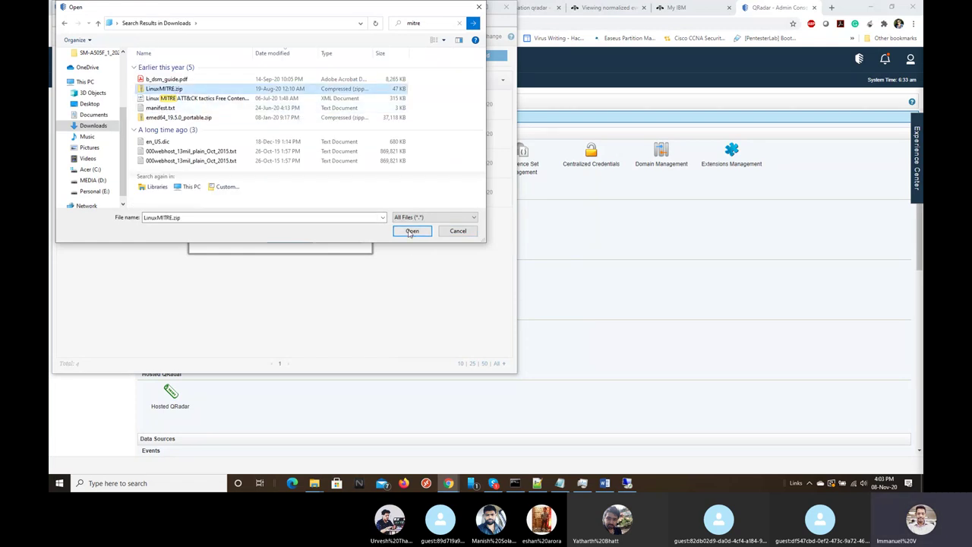
left_click(412, 231)
left_click(225, 212)
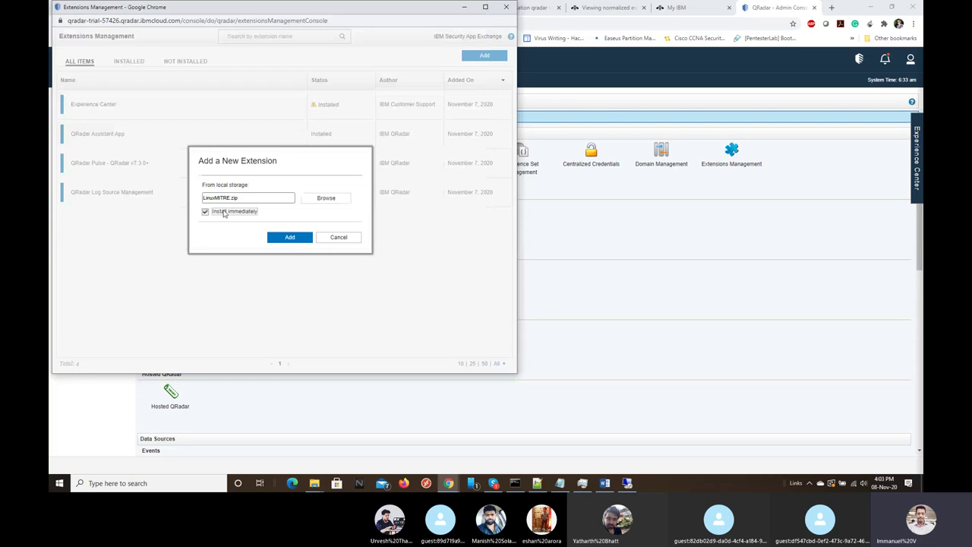
Upload the LinuxMITRE extension, then switch to the QRadar Incident Overview documentation tab
left_click(293, 238)
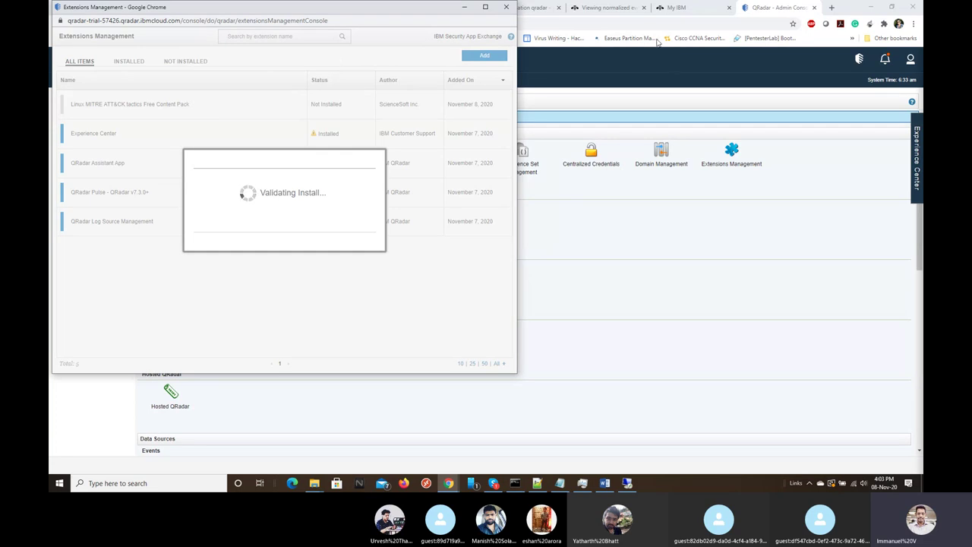
left_click(678, 10)
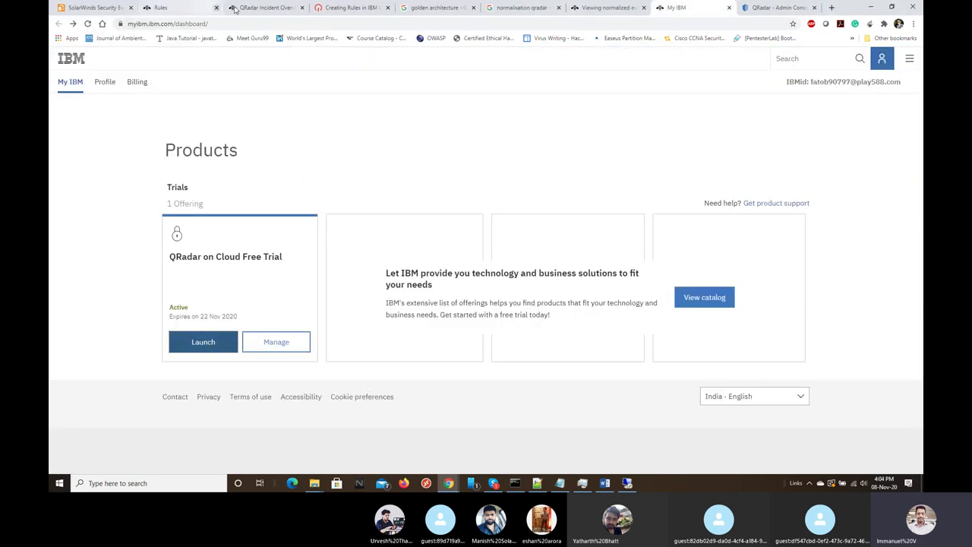
left_click(262, 7)
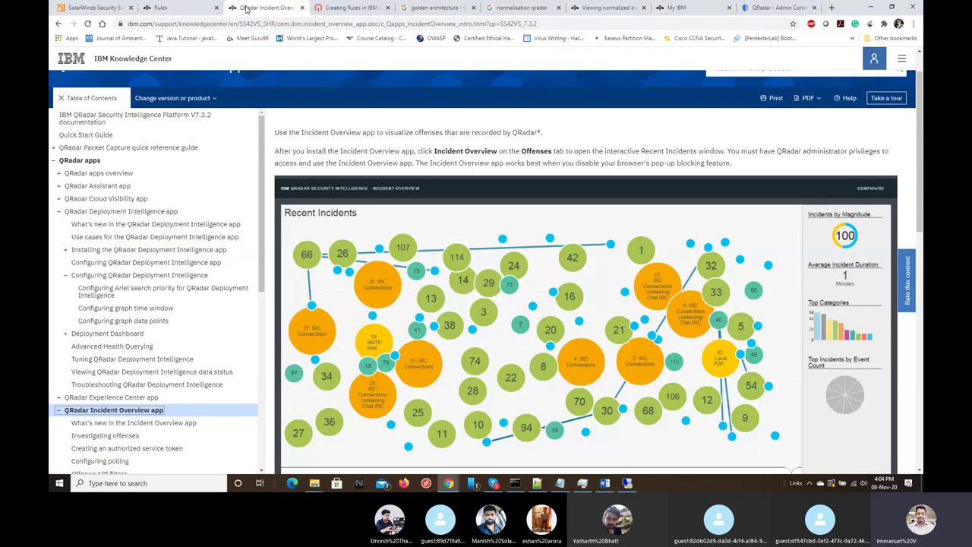
Navigate Chrome to the IBM Security App Exchange site
left_click(670, 8)
left_click(598, 7)
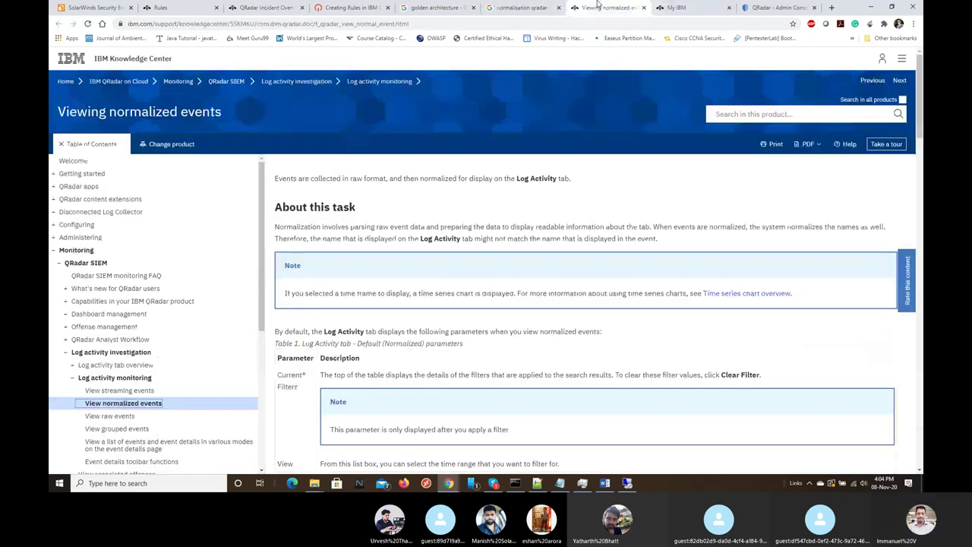
left_click(481, 23)
type("ibm app exch")
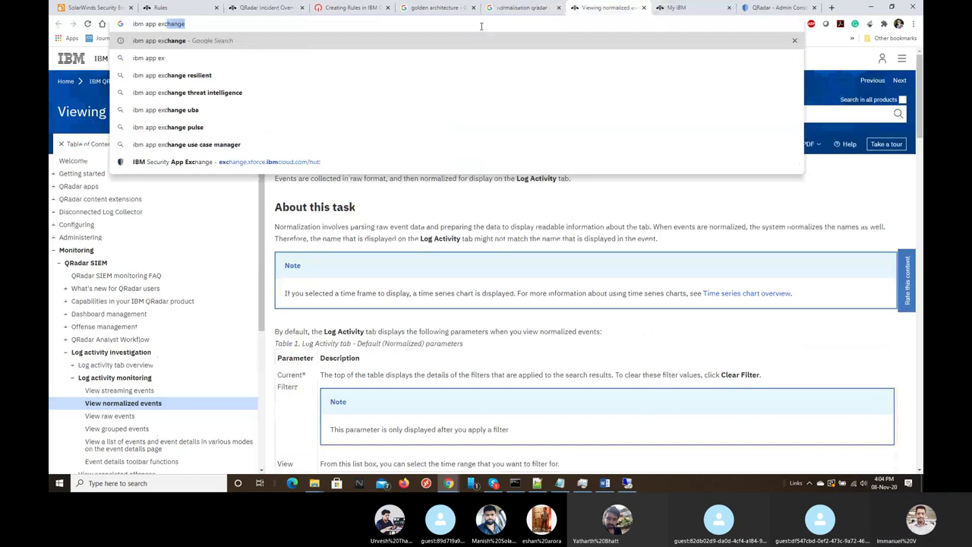
left_click(319, 162)
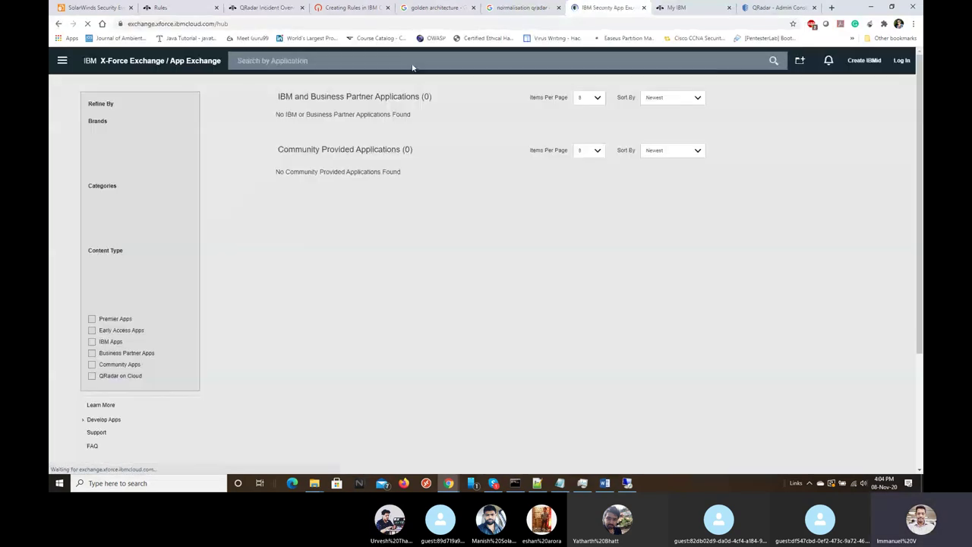
Search App Exchange for 'linux mitre'
left_click(412, 61)
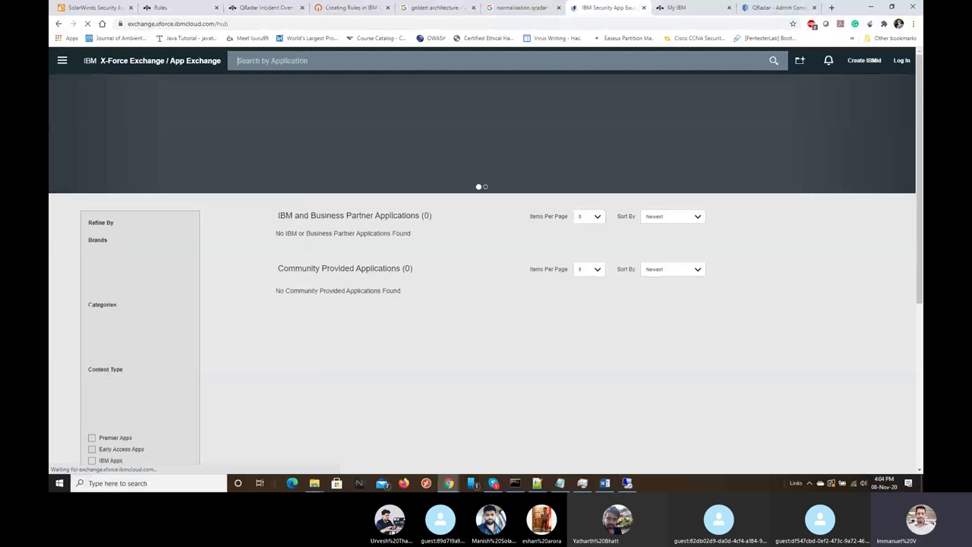
type("lin")
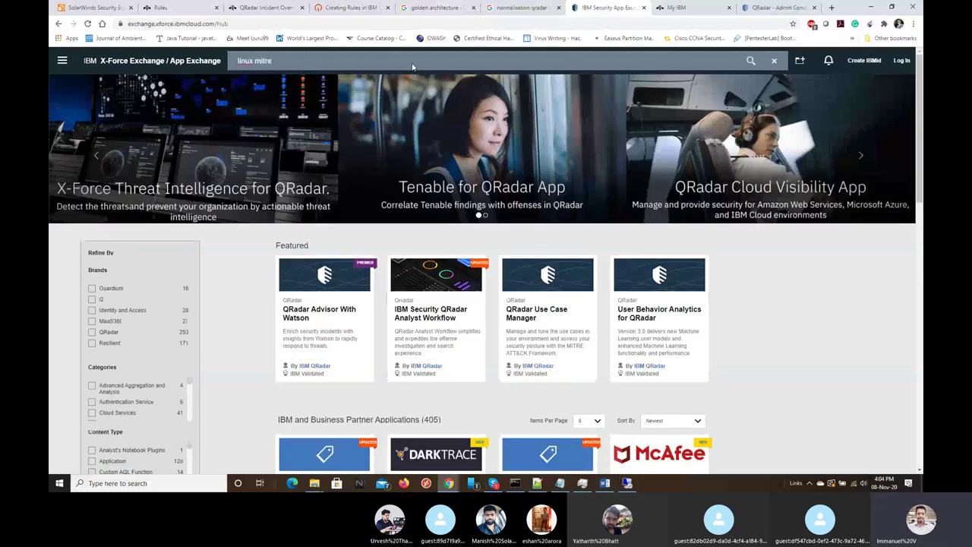
type("ux mitre")
key("Return")
Review the MITRE ATT&CK for Linux app page, then select the 'linux mitre' search text
left_click(346, 296)
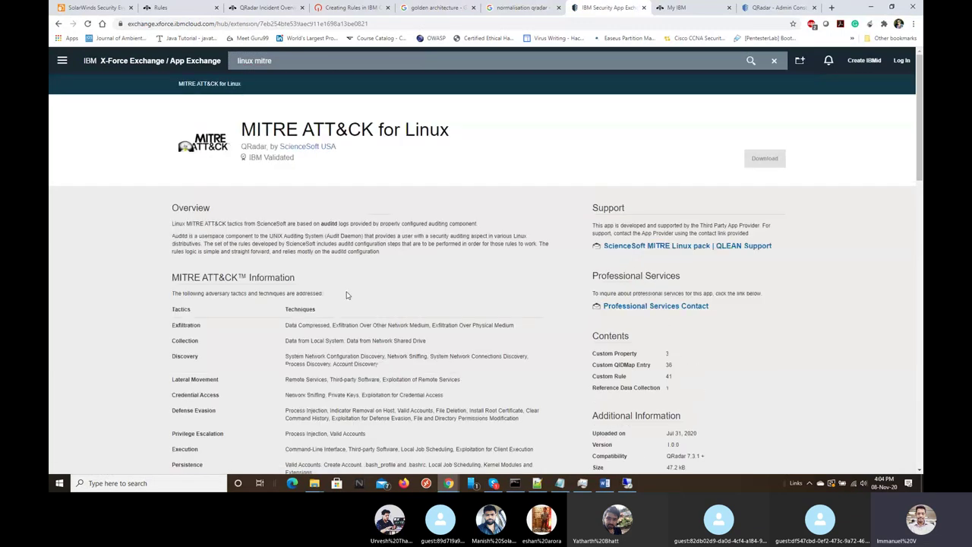
scroll(346, 275, "down", 3)
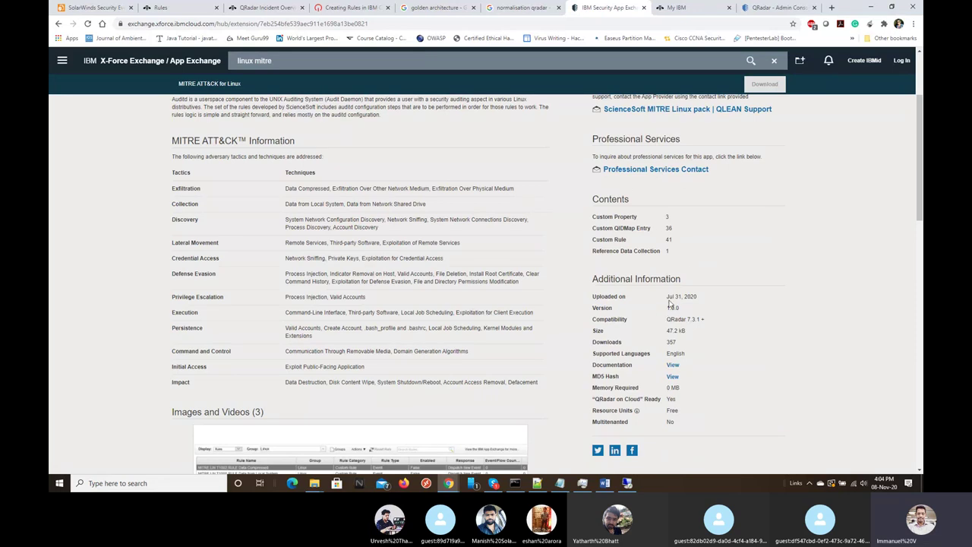
scroll(679, 304, "down", 2)
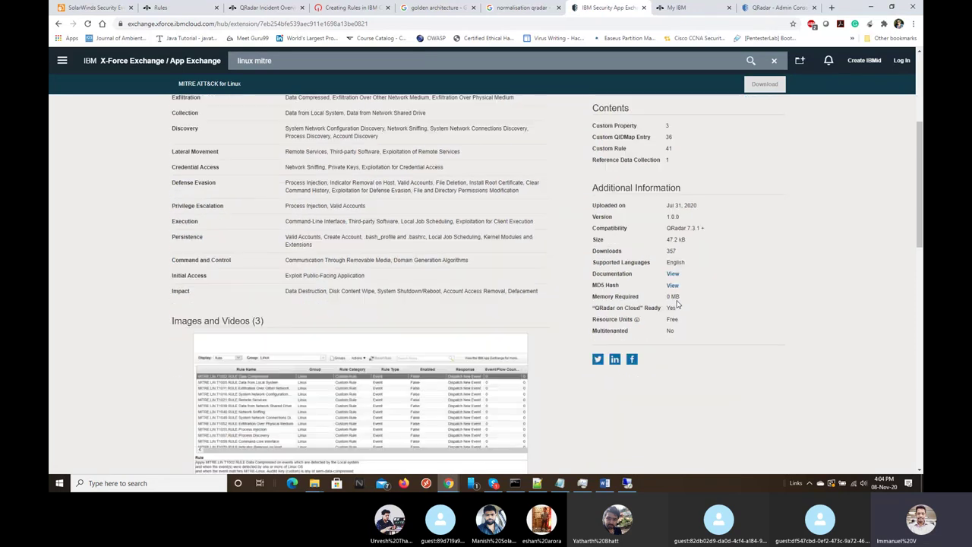
scroll(513, 315, "down", 4)
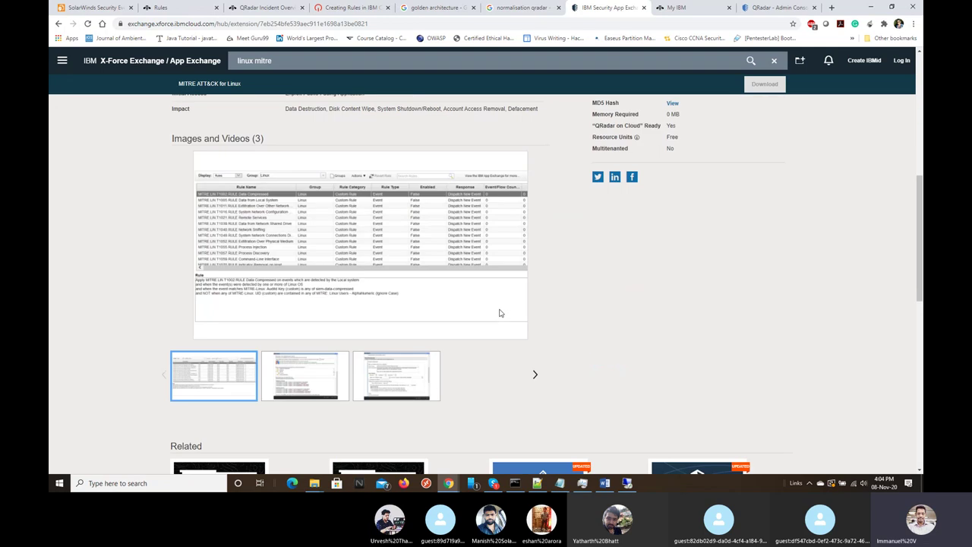
scroll(293, 208, "up", 5)
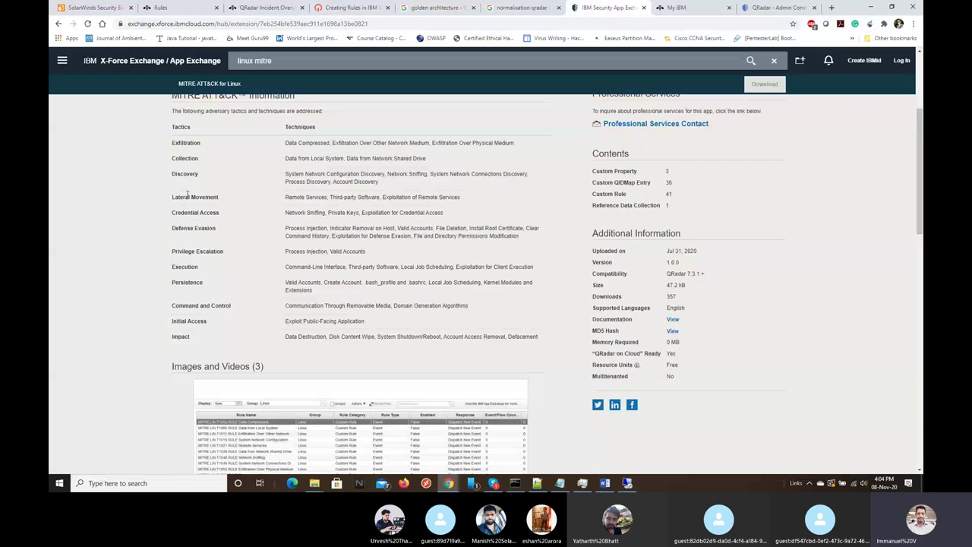
scroll(257, 260, "up", 1)
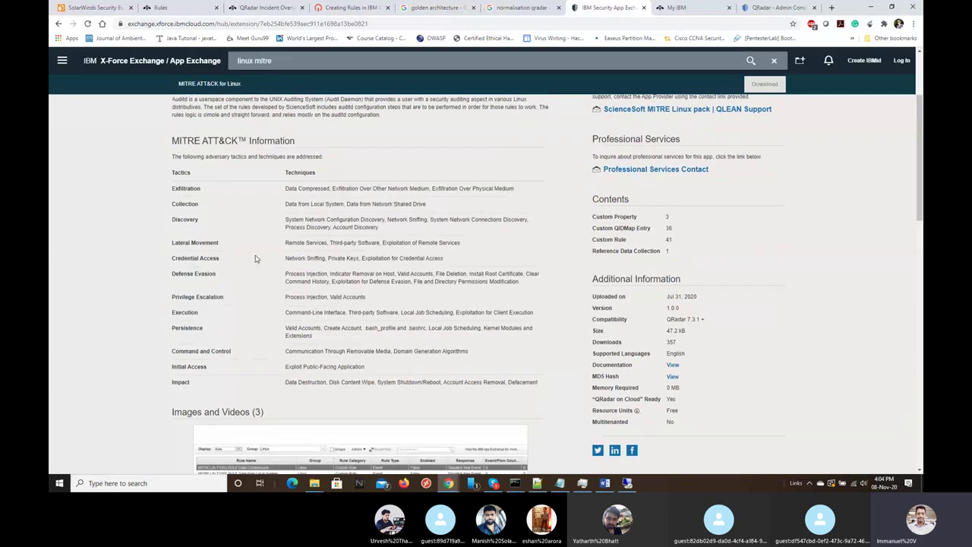
scroll(257, 260, "down", 4)
scroll(256, 259, "down", 2)
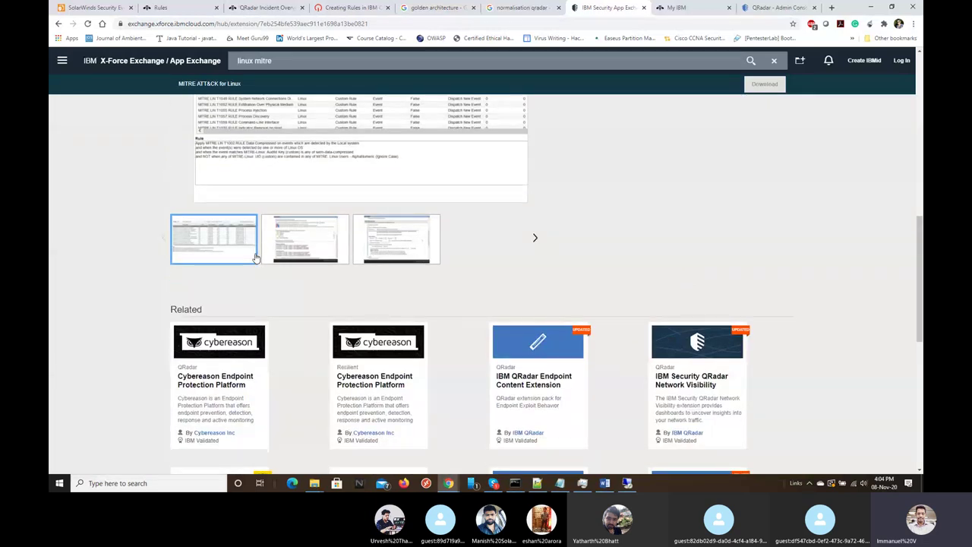
scroll(256, 260, "up", 8)
left_click(272, 60)
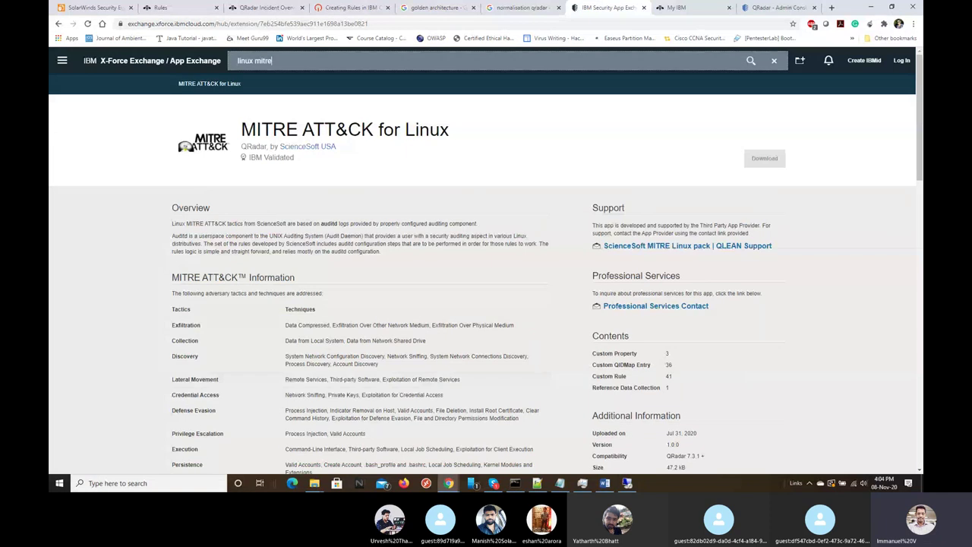
left_click_drag(272, 60, 237, 61)
Search App Exchange for 'GDPR'
key("Caps_Lock")
type("G")
key("Caps_Lock")
type("DPR")
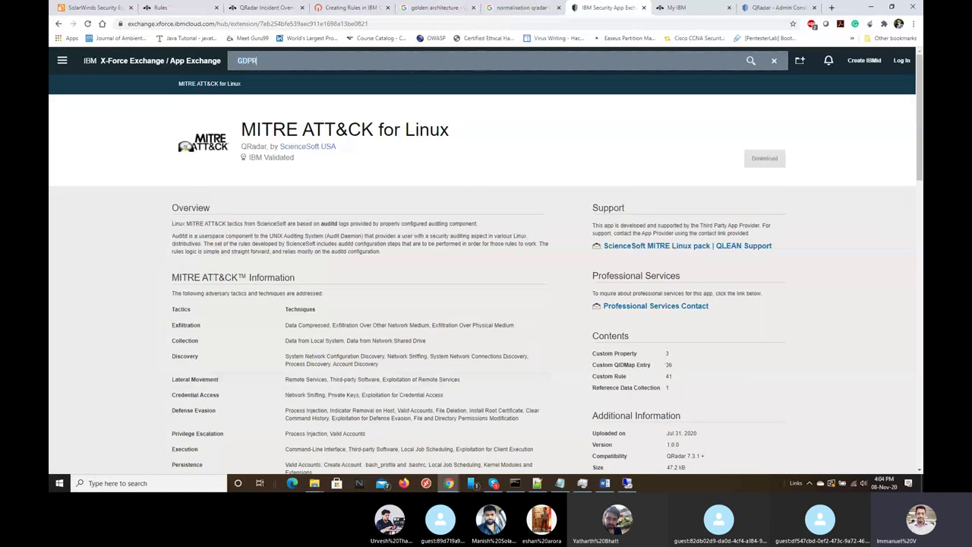
key("Return")
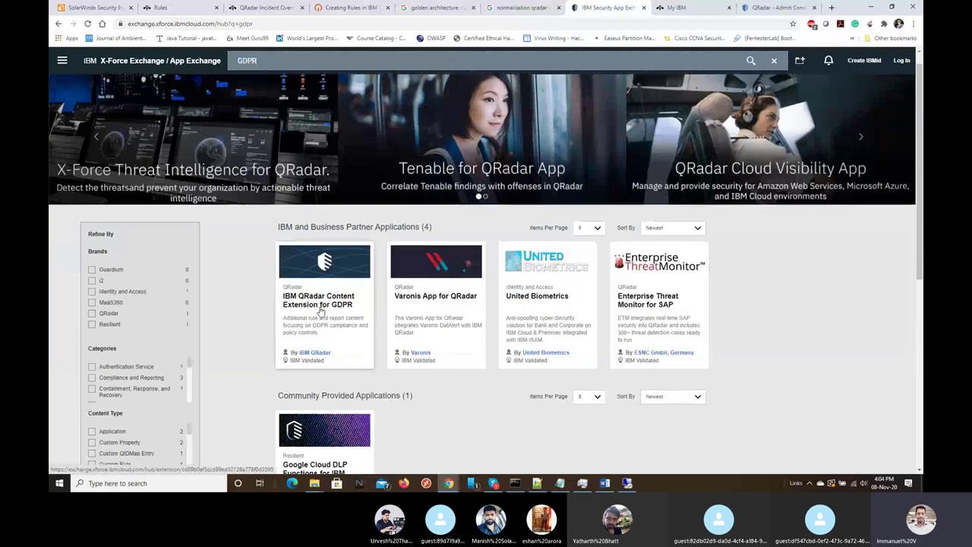
Review the IBM QRadar Content Extension for GDPR page's reporting items, then return to QRadar
scroll(320, 312, "down", 2)
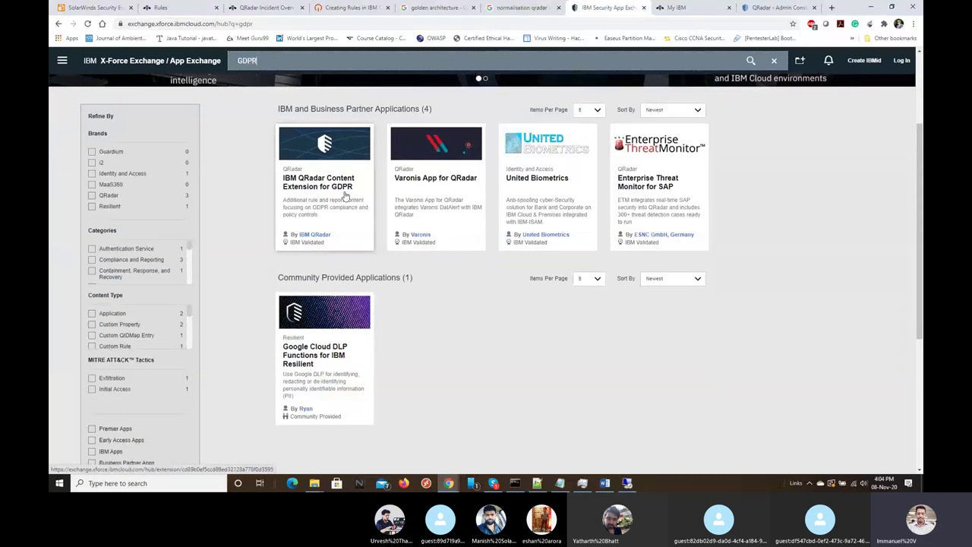
left_click(344, 196)
scroll(344, 196, "down", 3)
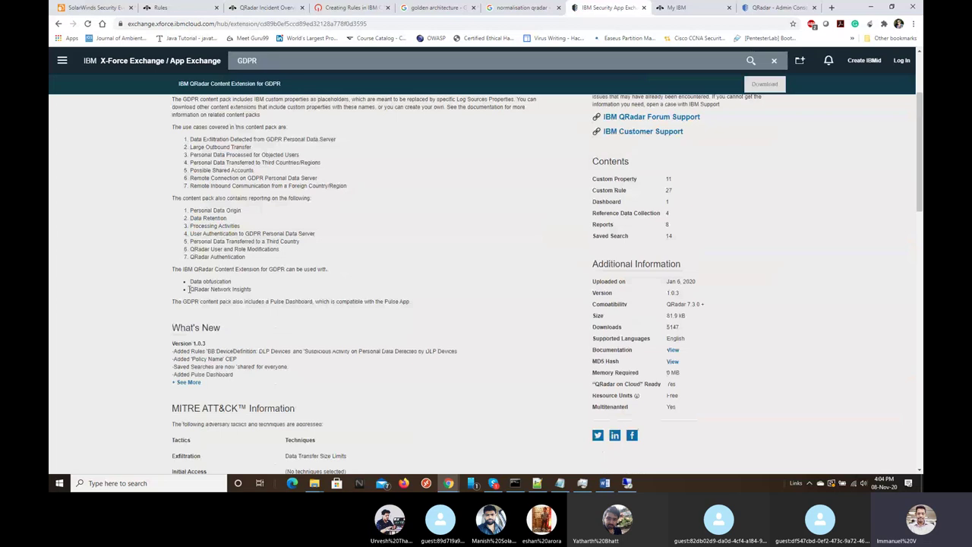
scroll(189, 288, "down", 1)
scroll(174, 259, "down", 3)
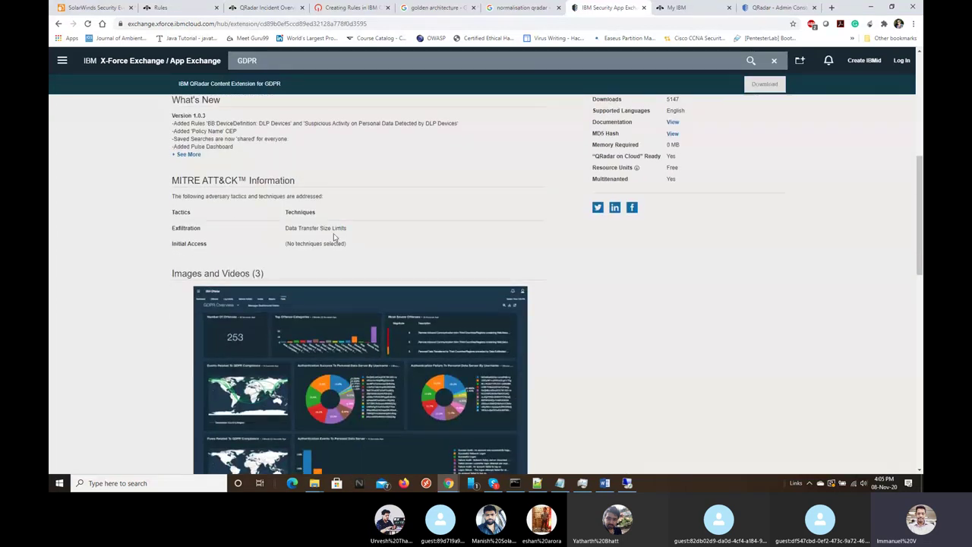
scroll(334, 237, "up", 3)
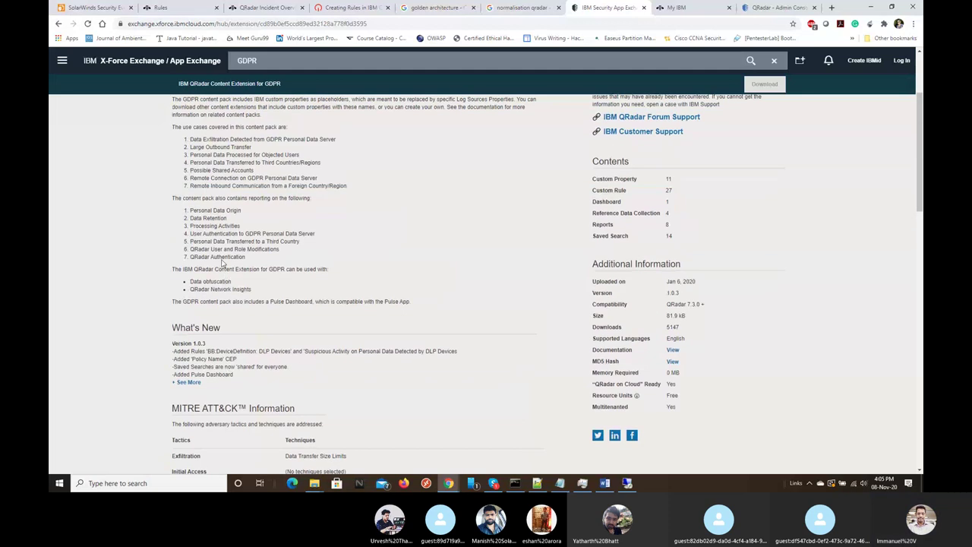
left_click_drag(211, 212, 243, 241)
left_click_drag(316, 234, 234, 235)
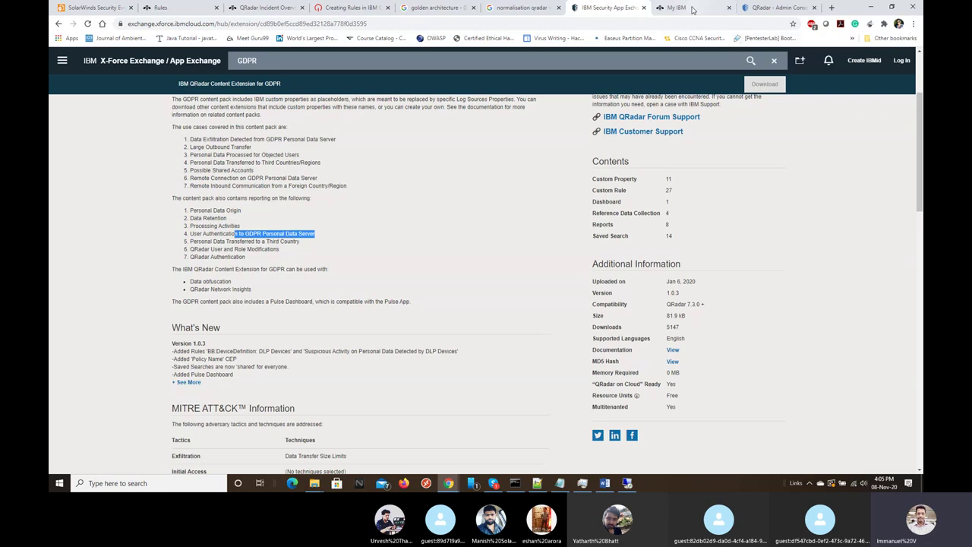
left_click(693, 10)
left_click(770, 10)
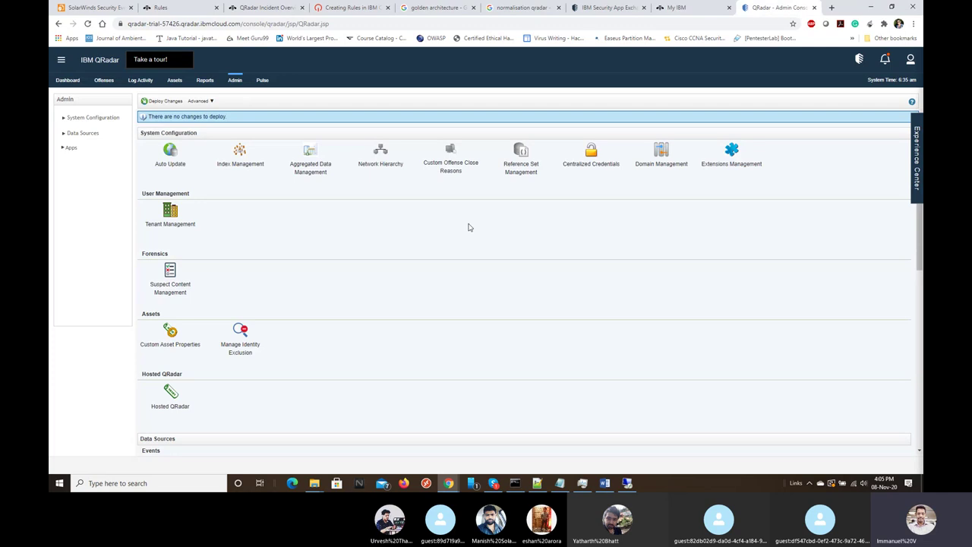
Deploy changes (none pending), visit Log Activity and Offenses, then bring the Skype call forward
left_click(150, 105)
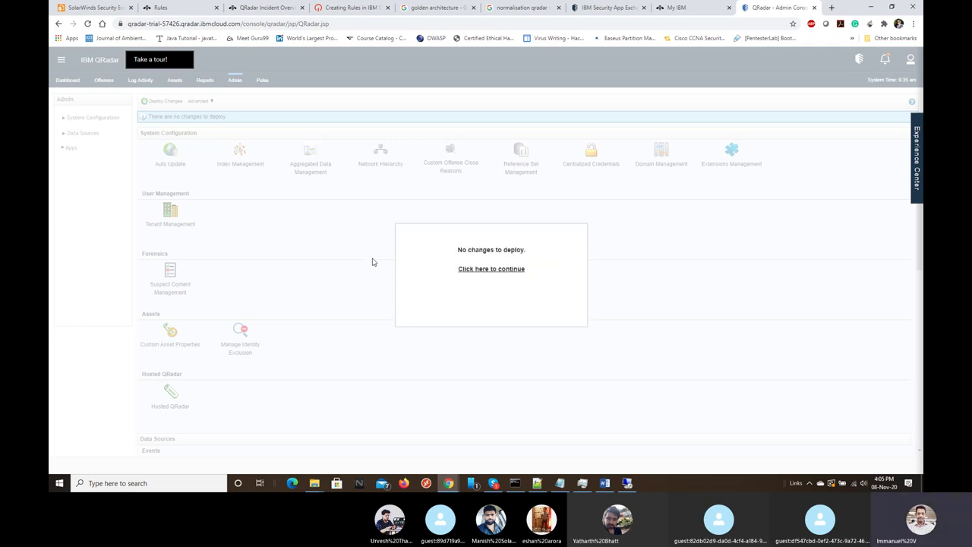
left_click(520, 271)
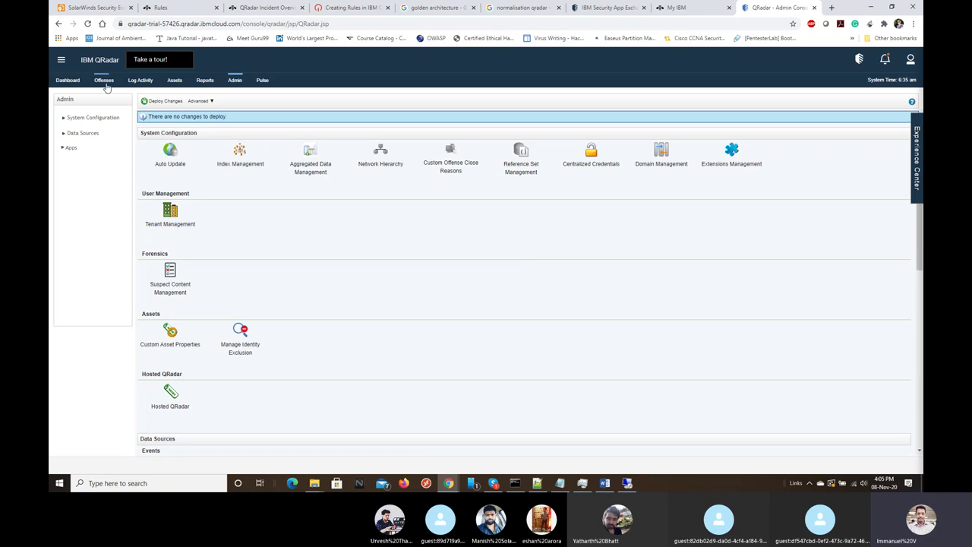
left_click(140, 81)
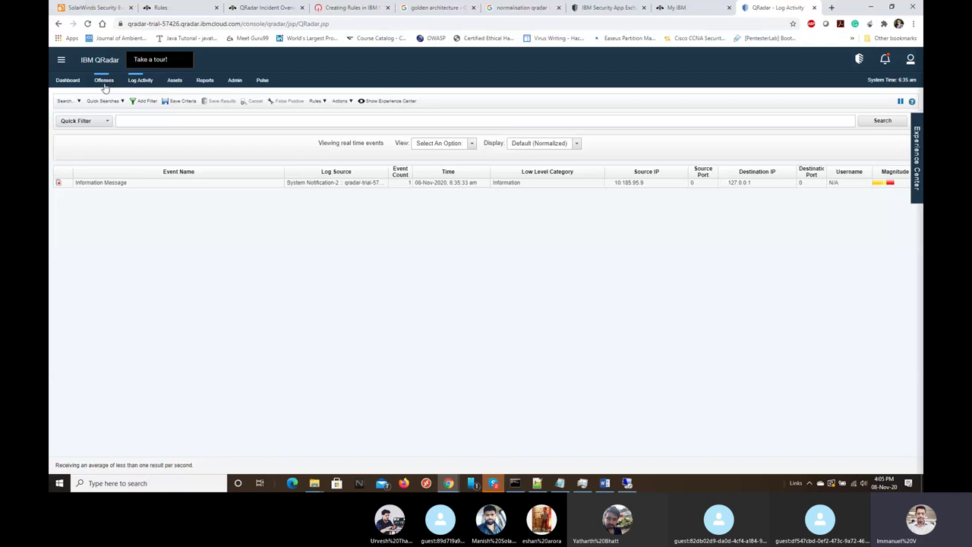
left_click(104, 80)
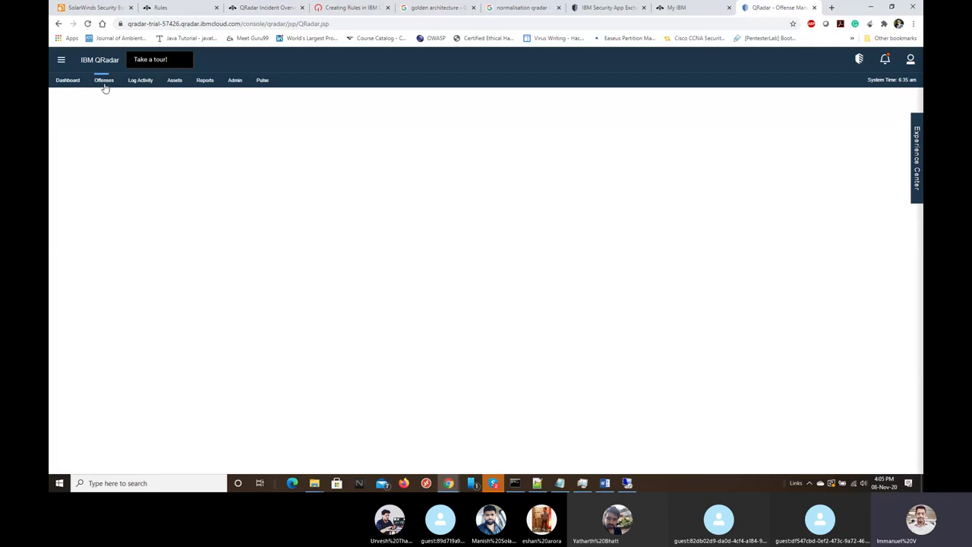
left_click(493, 483)
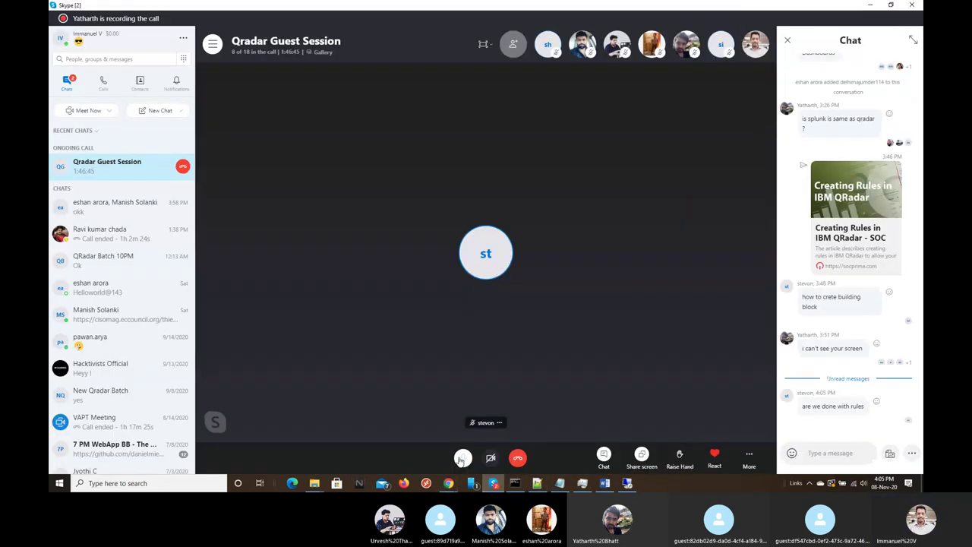
Mute your own microphone in the Qradar Guest Session Skype call
left_click(462, 458)
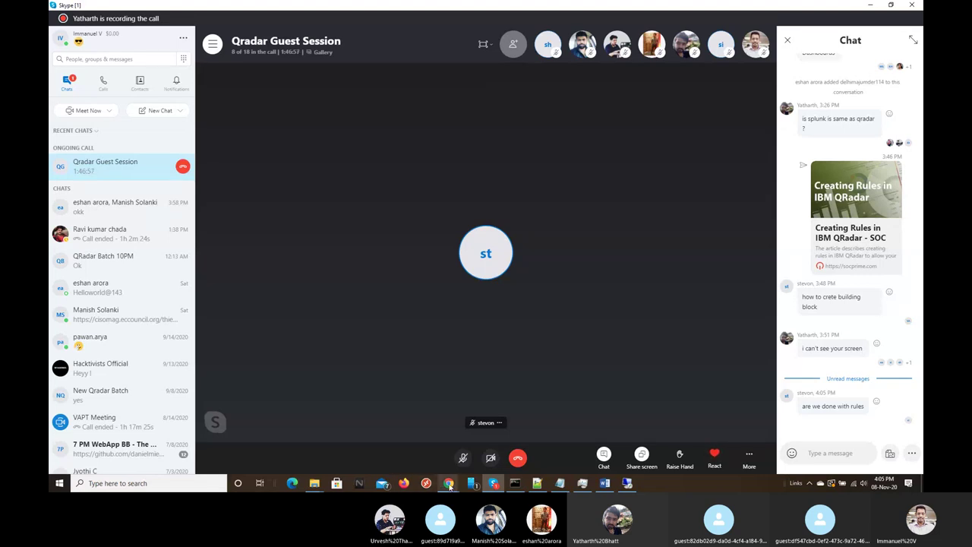
Scroll through the 38 QID records in the install summary, then unmute the Skype microphone
mouse_move(450, 486)
left_click(547, 446)
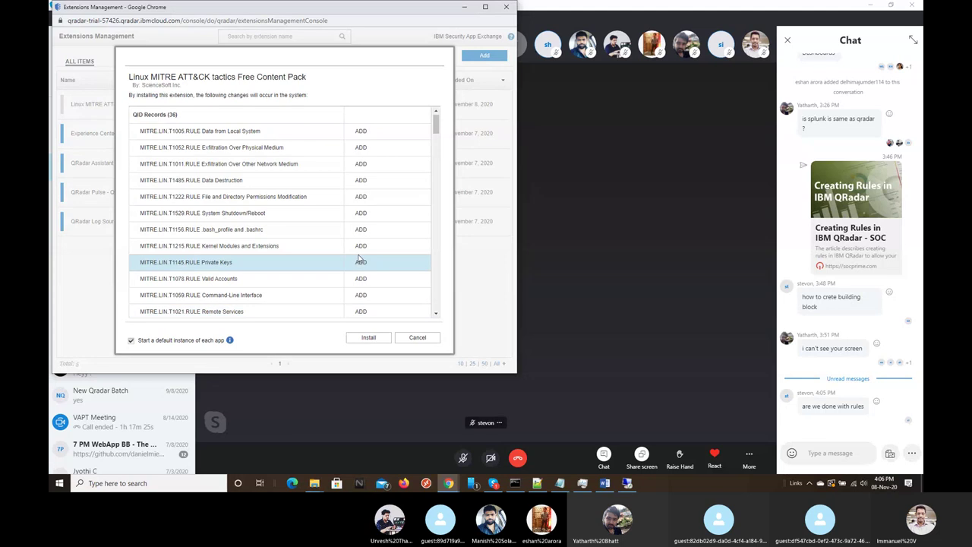
scroll(361, 253, "down", 1)
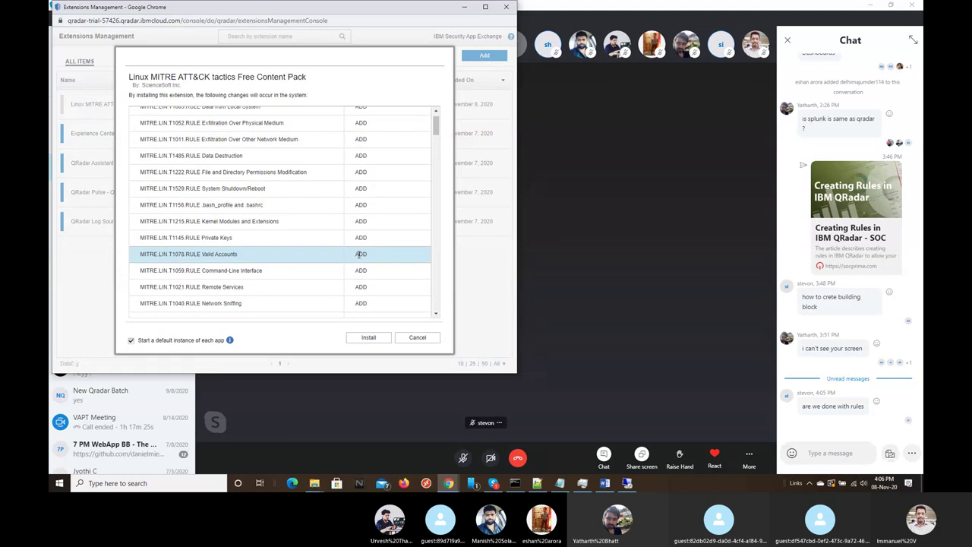
scroll(361, 254, "up", 1)
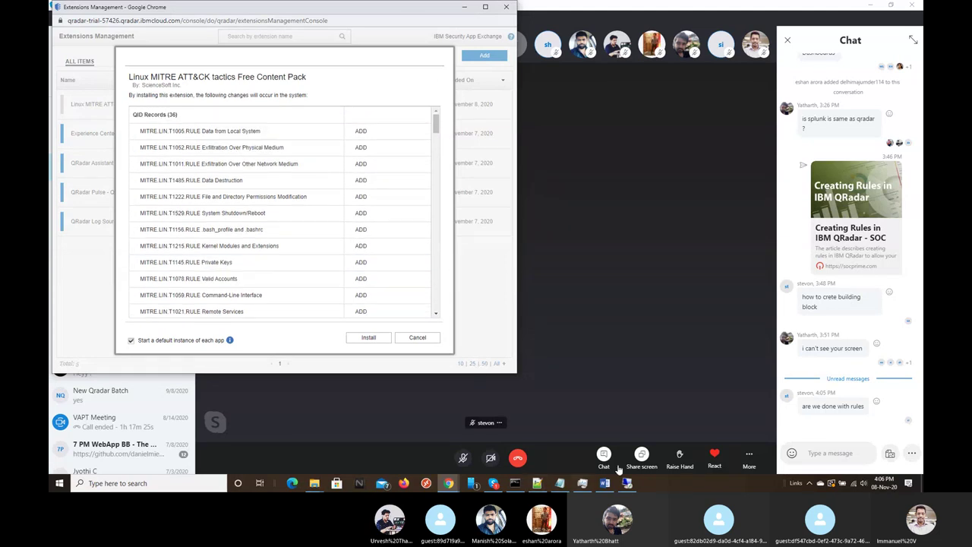
left_click(465, 460)
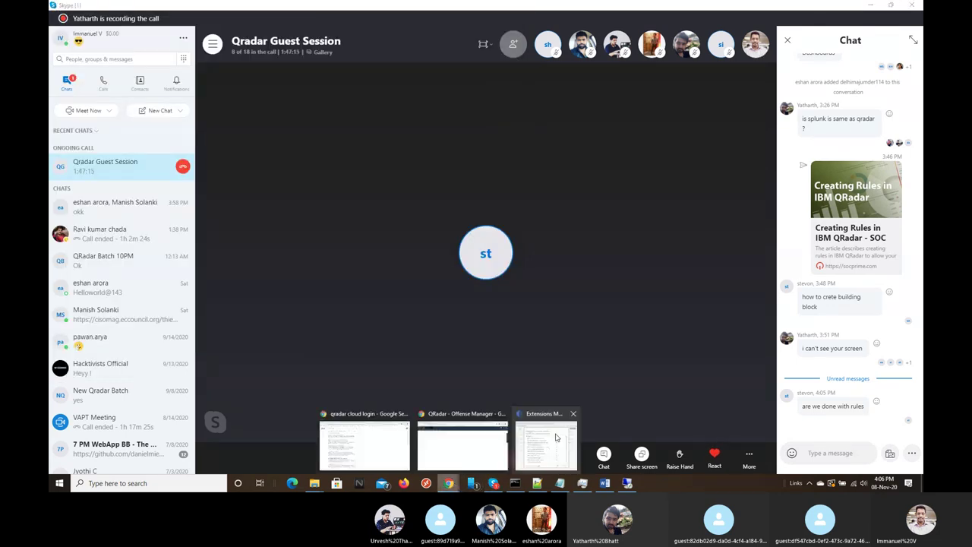
Select the T1049 System Network Connections Discovery record and install the Linux MITRE ATT&CK content pack
left_click(576, 439)
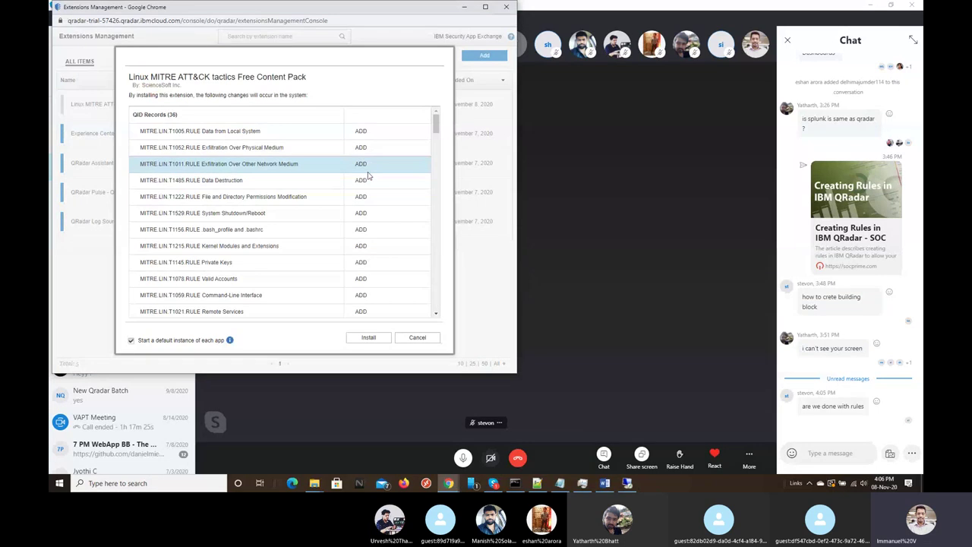
scroll(370, 179, "down", 5)
left_click_drag(357, 141, 395, 163)
left_click(374, 148)
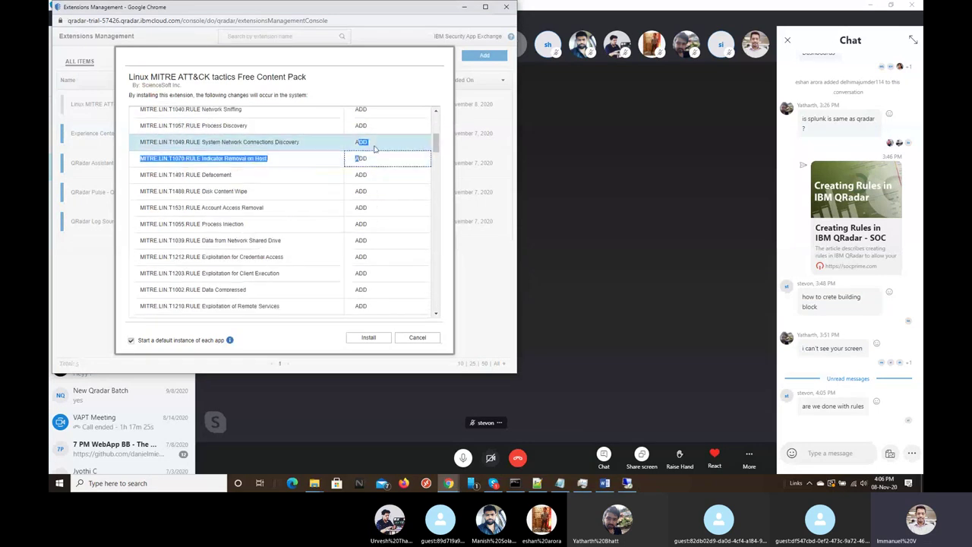
scroll(372, 148, "down", 2)
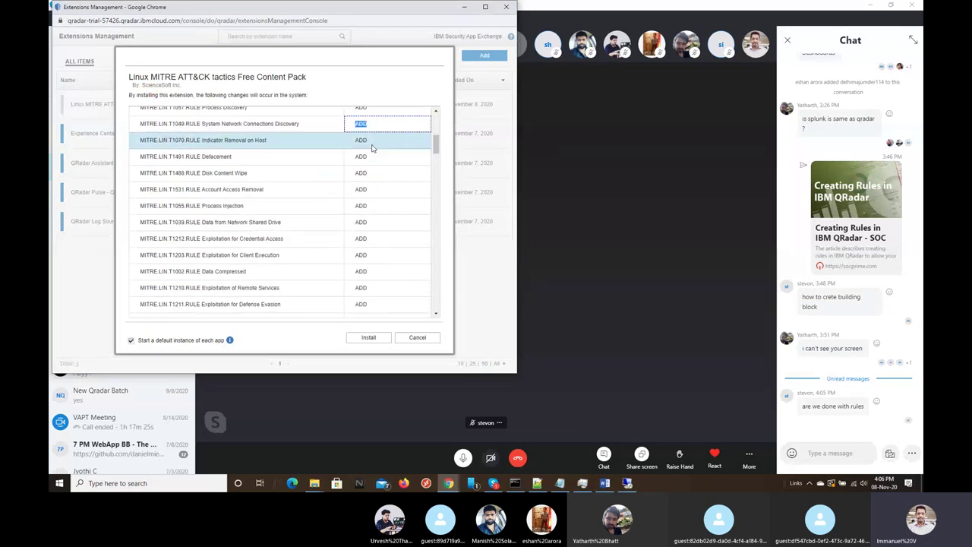
scroll(373, 148, "down", 1)
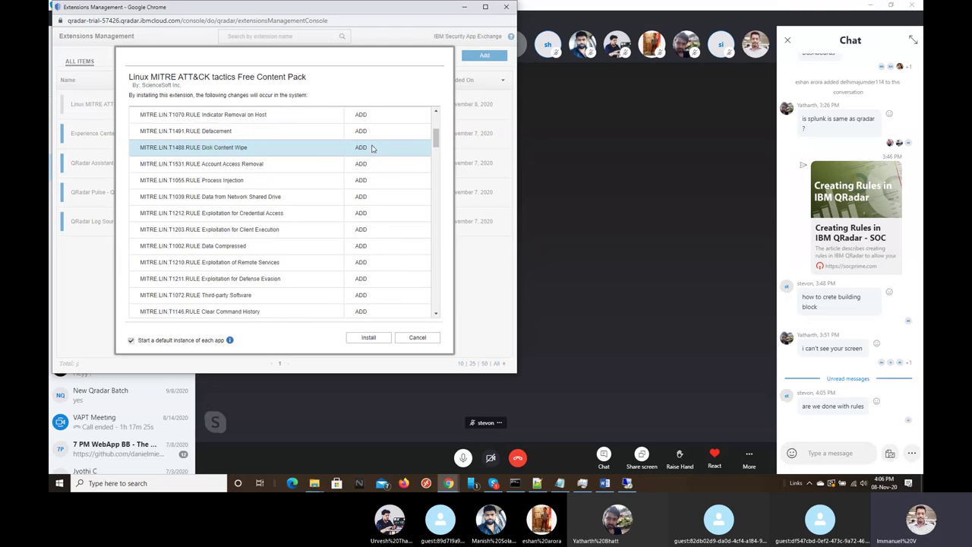
left_click(378, 339)
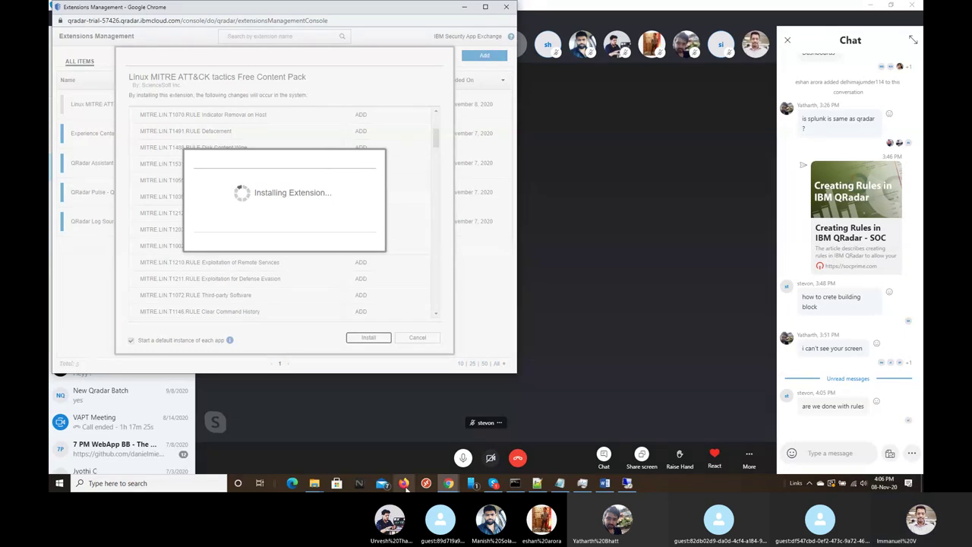
Switch to the QRadar Offense Manager window and show real-time events on the Log Activity tab
left_click(449, 483)
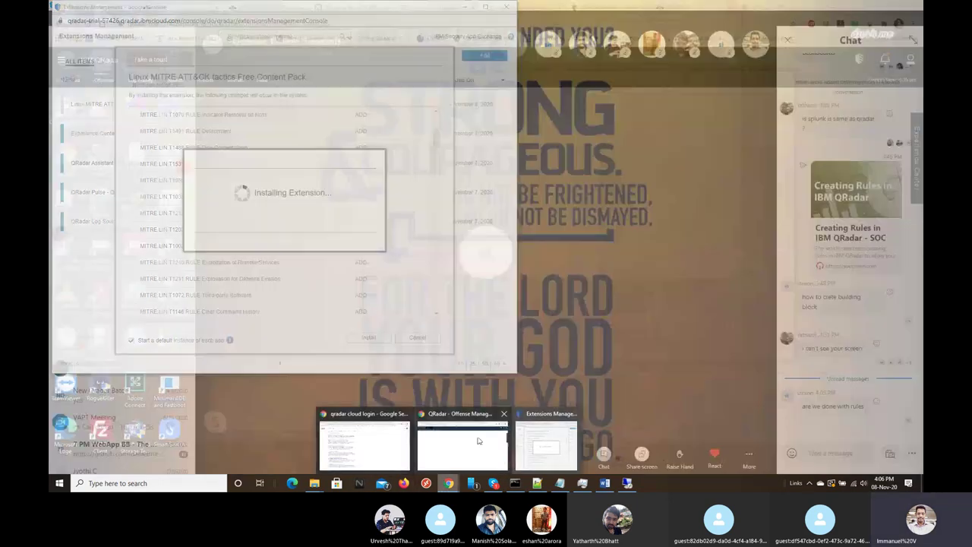
left_click(501, 457)
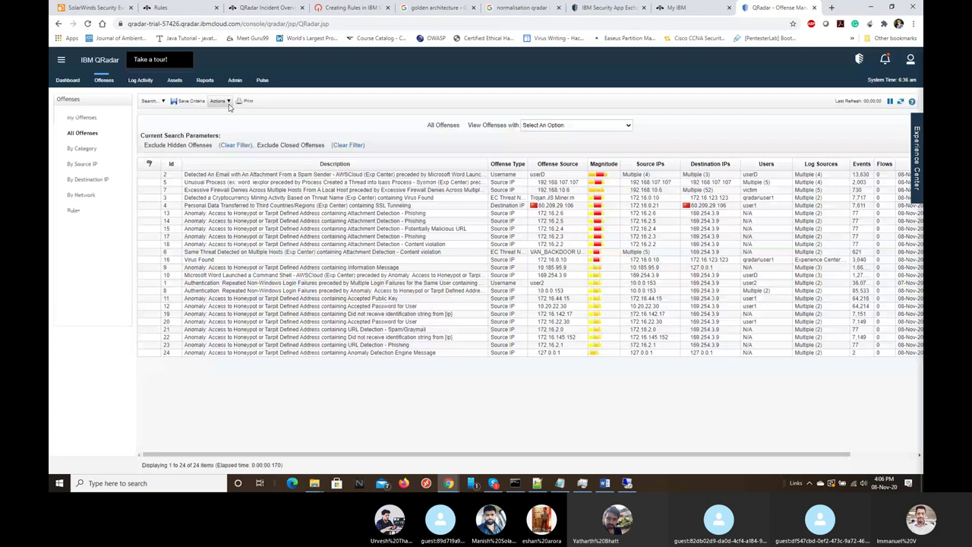
left_click(227, 102)
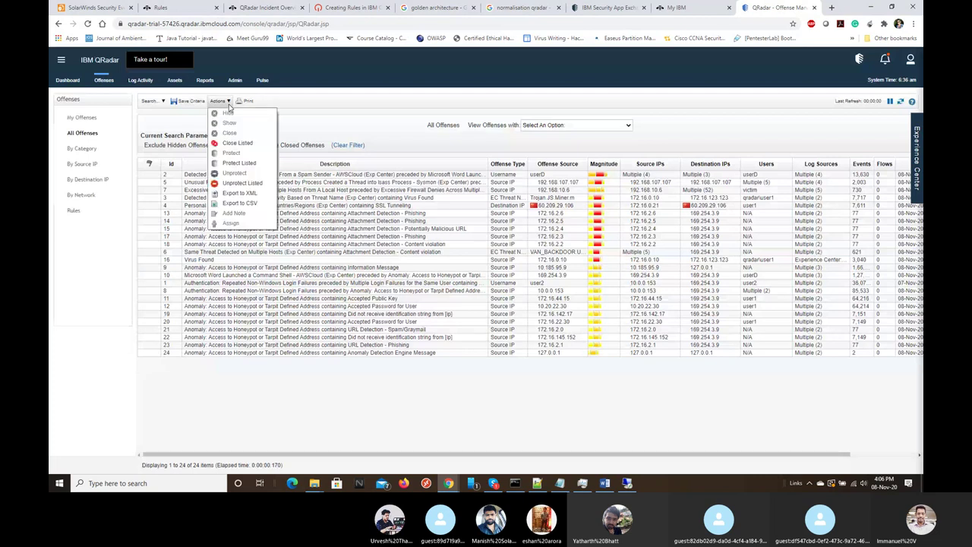
left_click(158, 82)
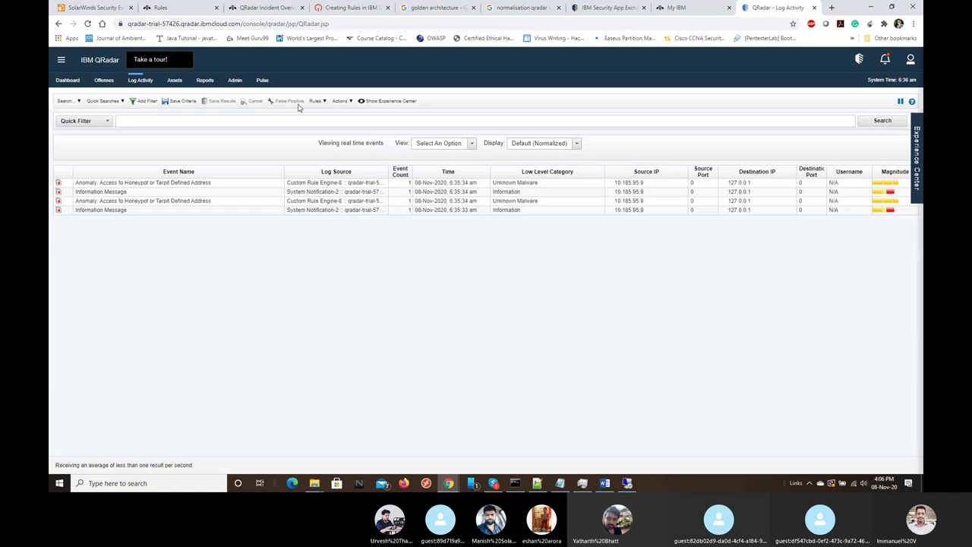
Open the Rule and Building Block Groups window and list the MITRE Linux group's rules
left_click(316, 101)
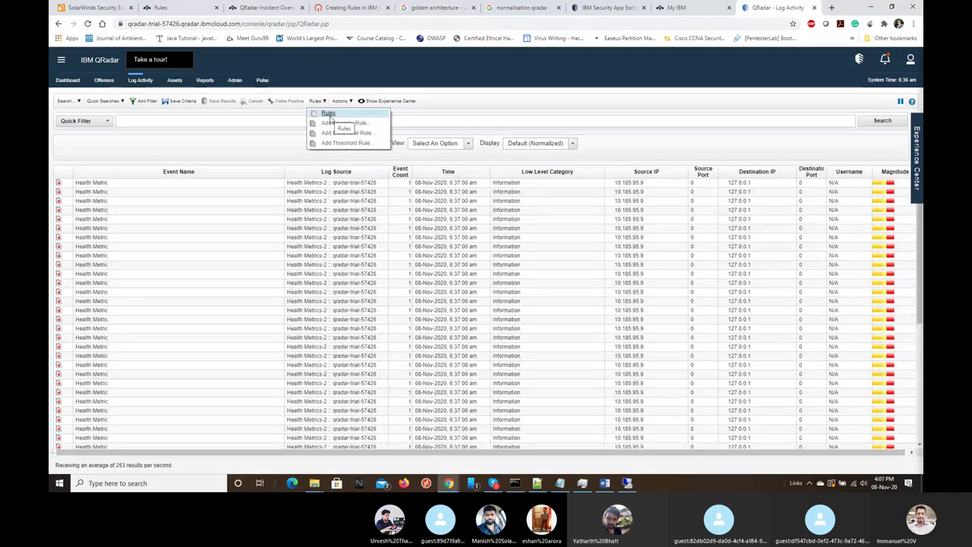
left_click(330, 116)
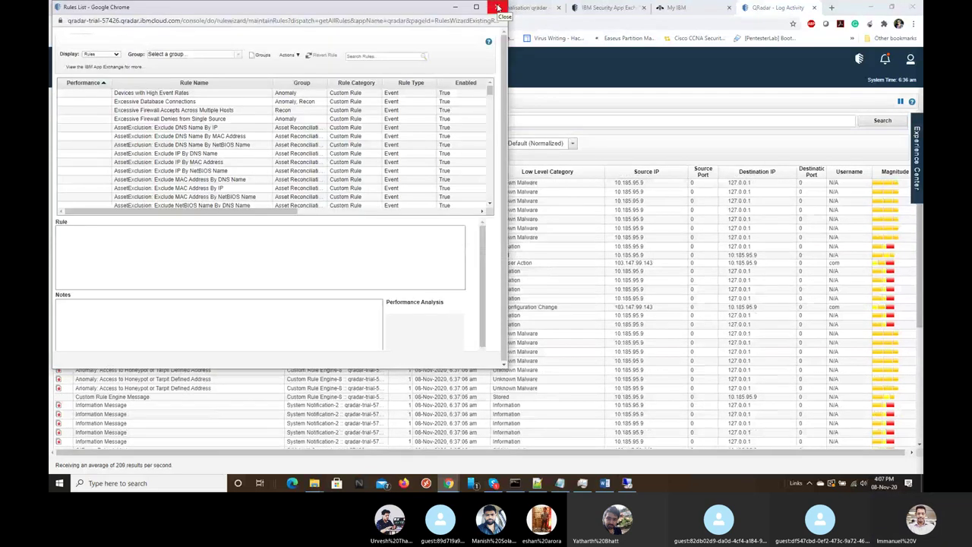
left_click(262, 57)
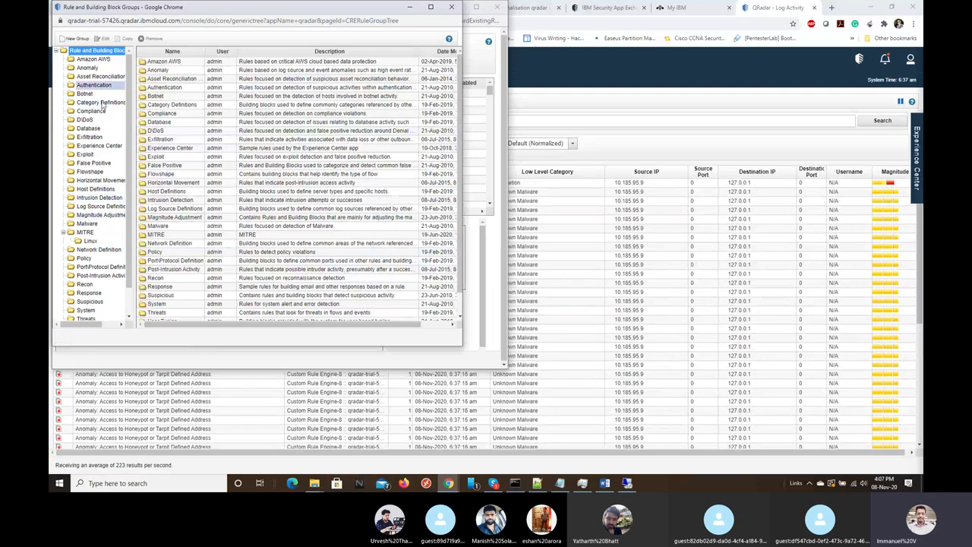
left_click(87, 233)
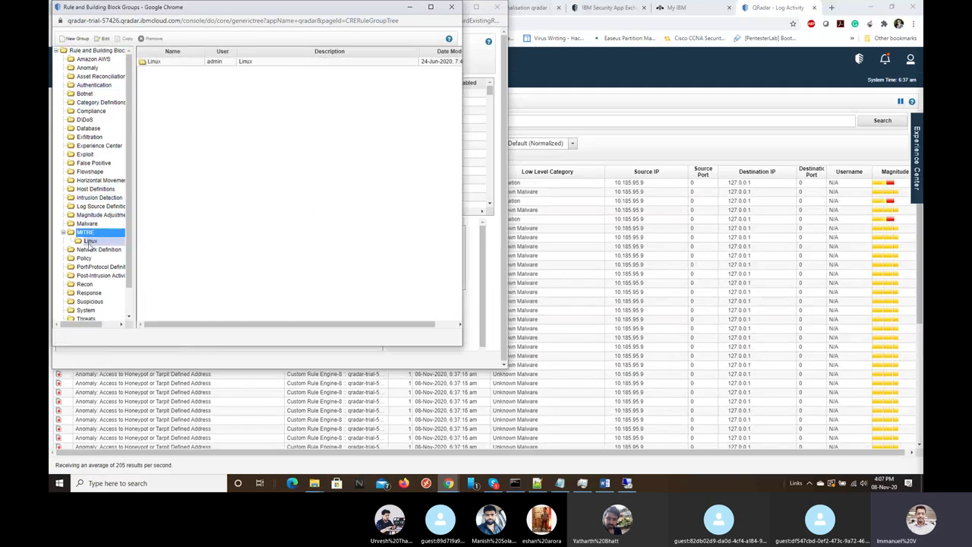
left_click(90, 241)
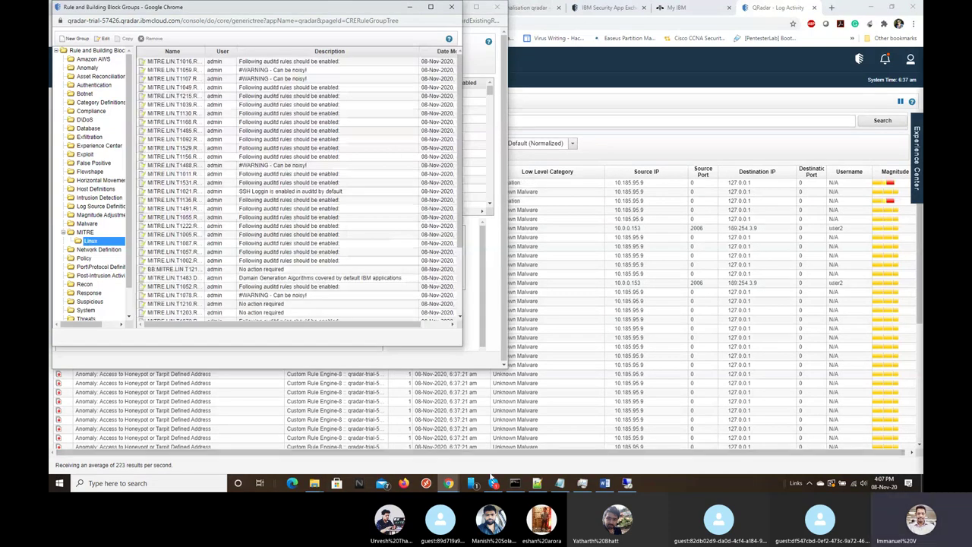
Dismiss the content pack install result and close the Extensions Management window
left_click(449, 483)
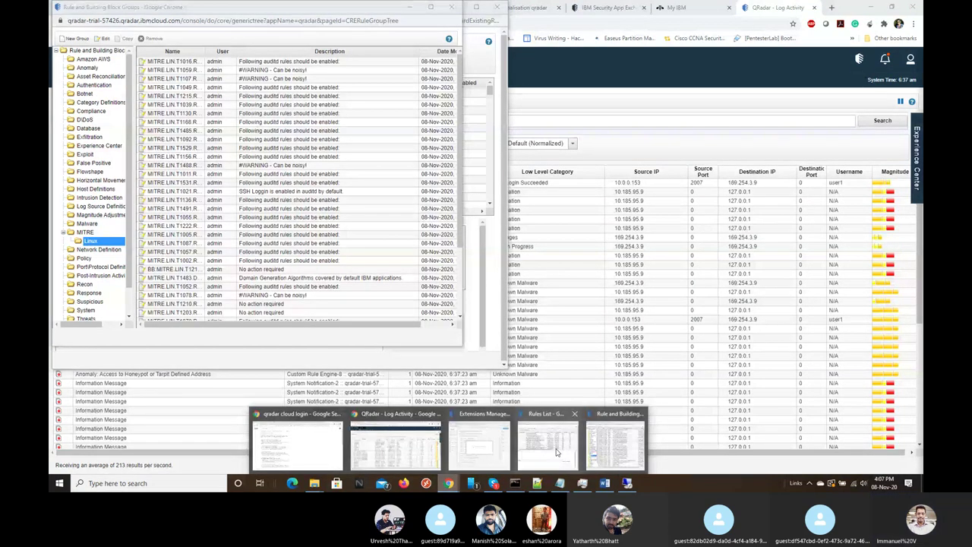
left_click(494, 441)
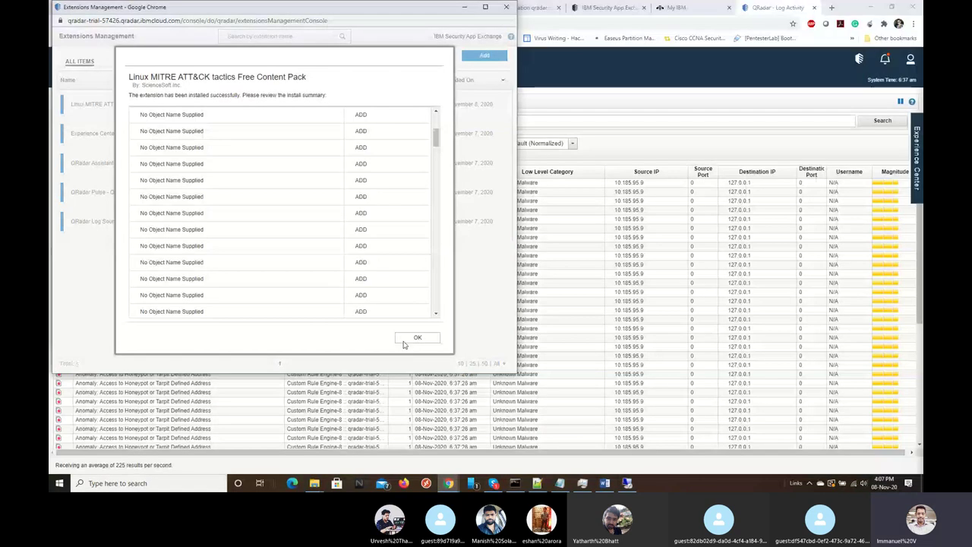
left_click(413, 337)
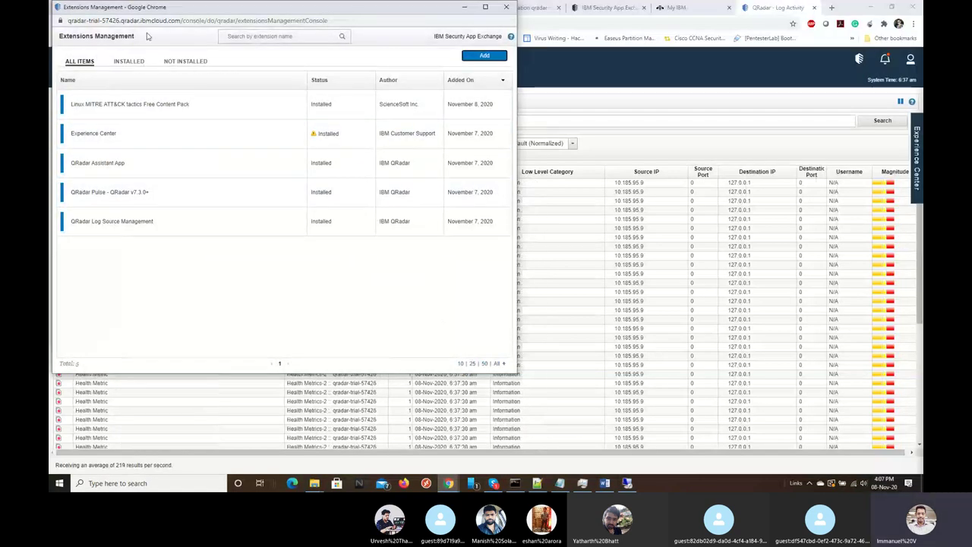
left_click(506, 7)
Close the Rules List popup and open Choose Group for the MITRE.LIN.T1039 rule
mouse_move(448, 483)
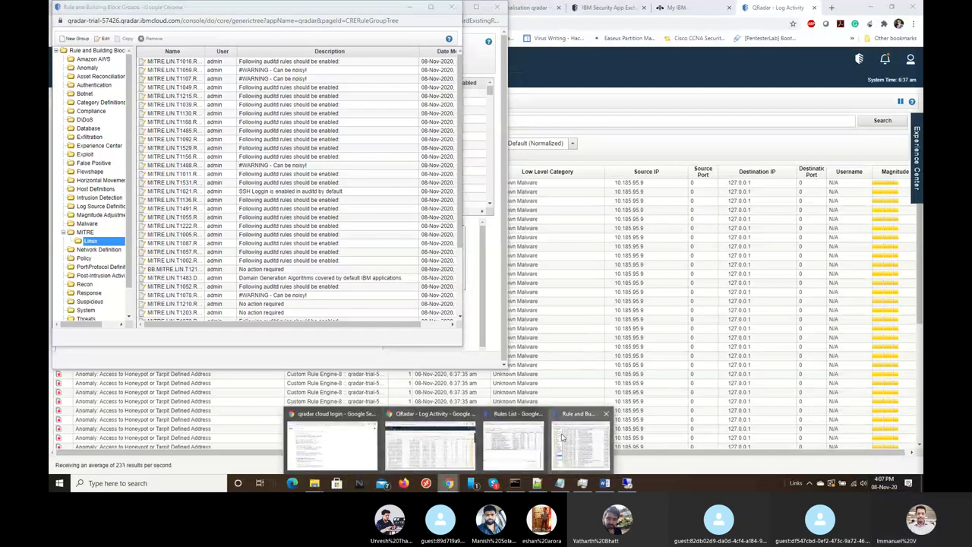
mouse_move(562, 437)
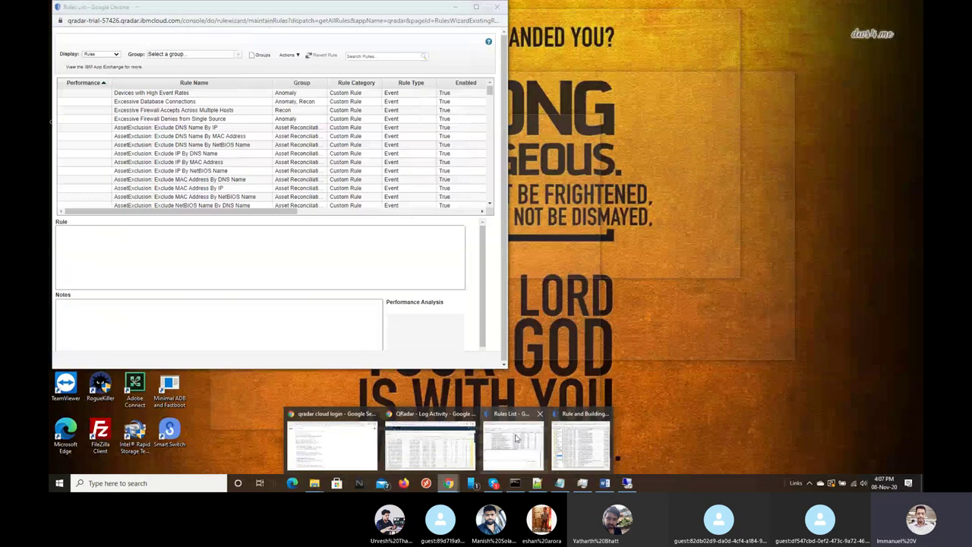
left_click(513, 442)
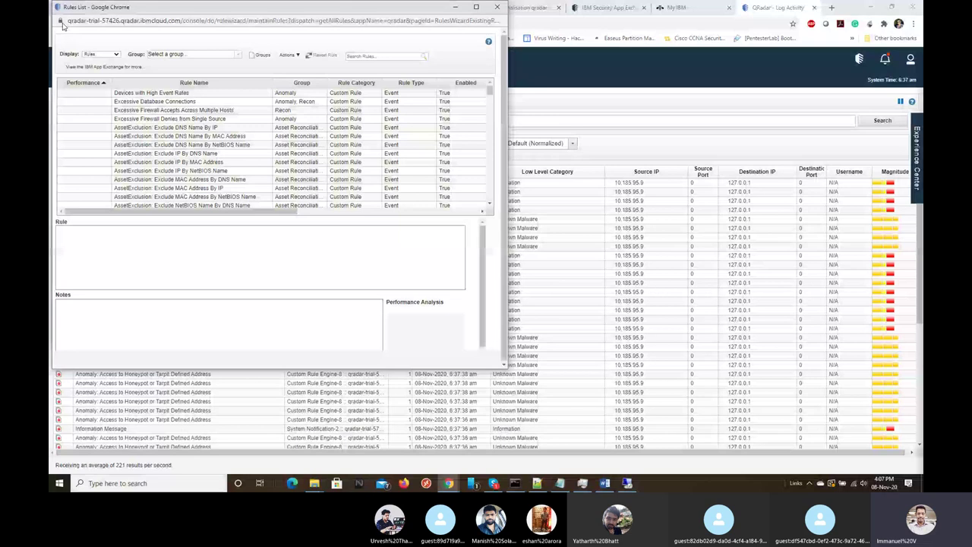
left_click_drag(281, 210, 442, 211)
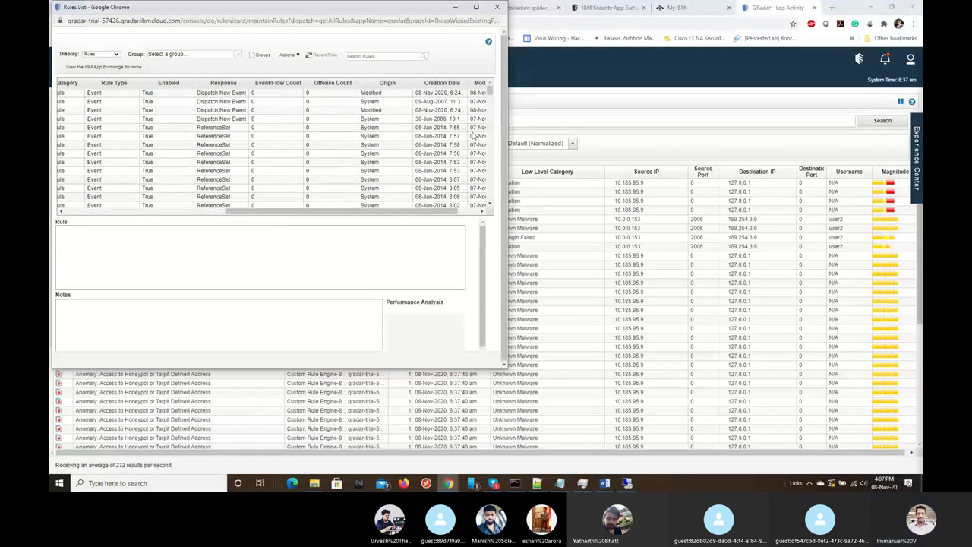
left_click(497, 8)
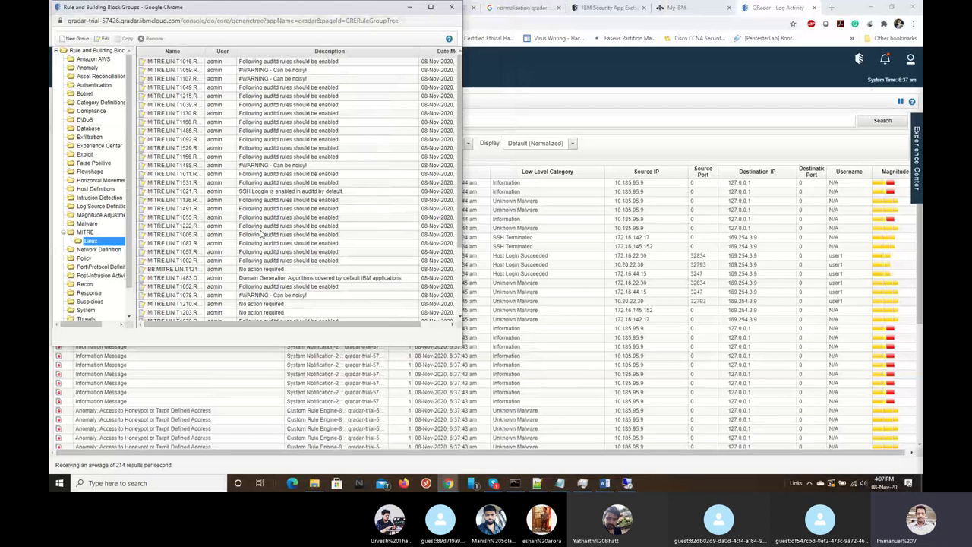
left_click_drag(414, 325, 446, 331)
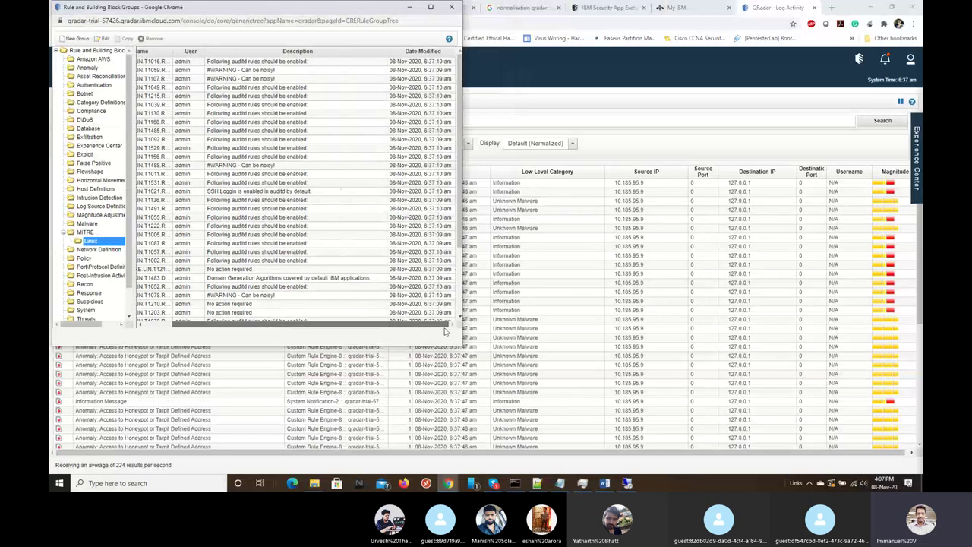
scroll(278, 254, "down", 3)
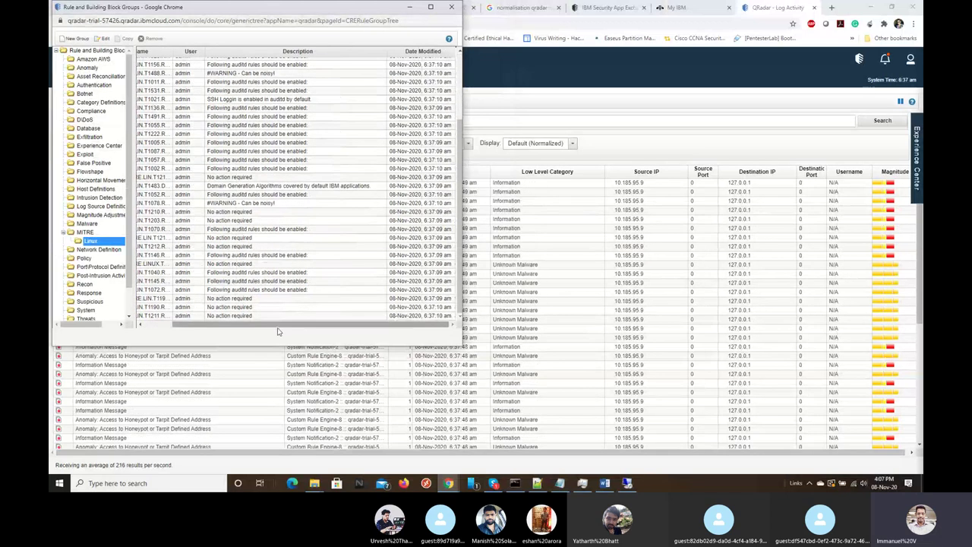
left_click_drag(278, 330, 231, 329)
scroll(215, 276, "up", 3)
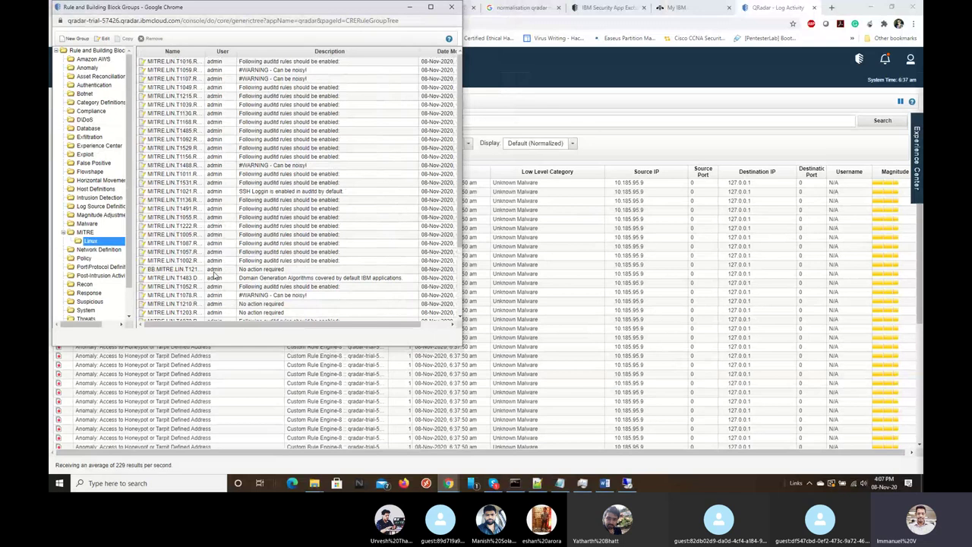
double_click(190, 105)
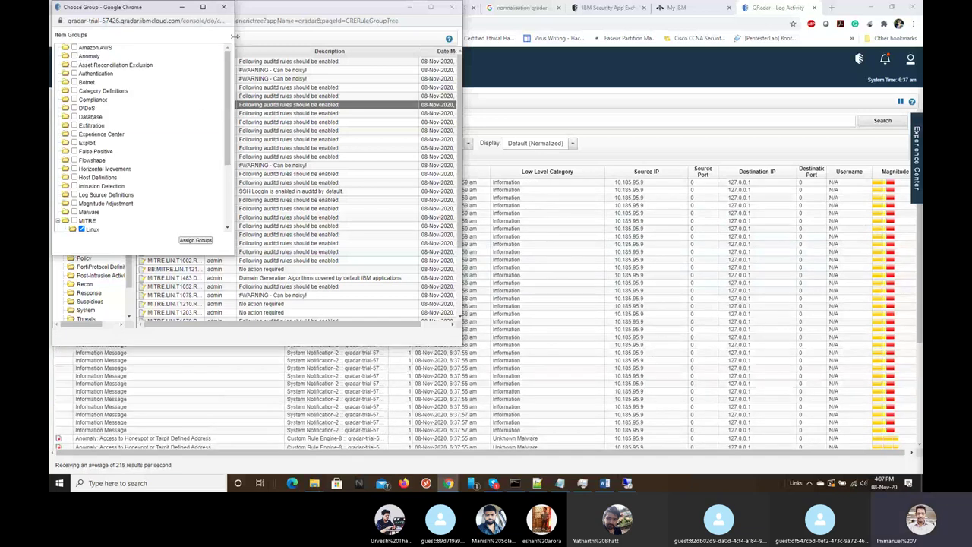
Tick Amazon AWS in Choose Group and assign the MITRE.LIN.T1039 rule to it
left_click_drag(233, 35, 535, 38)
scroll(200, 110, "down", 3)
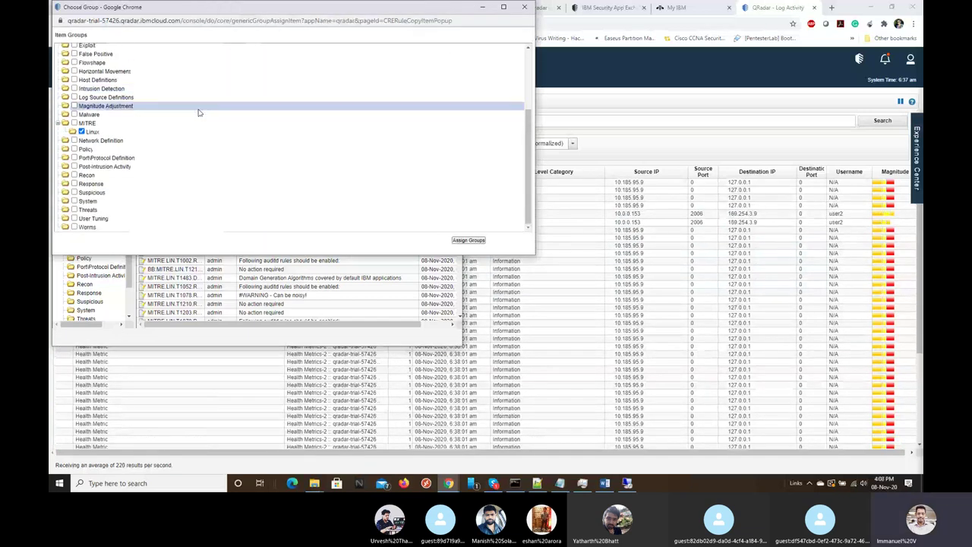
scroll(89, 159, "up", 3)
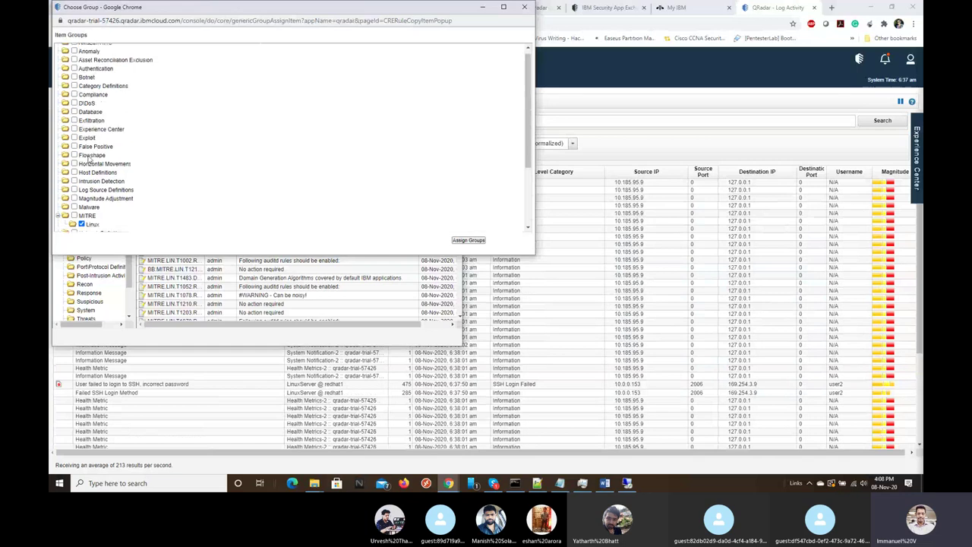
left_click(74, 48)
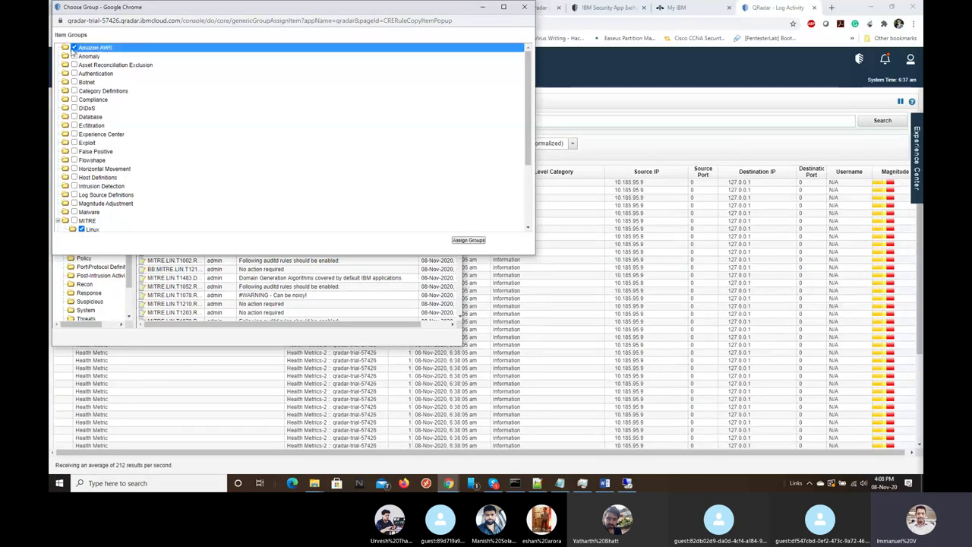
scroll(126, 211, "down", 3)
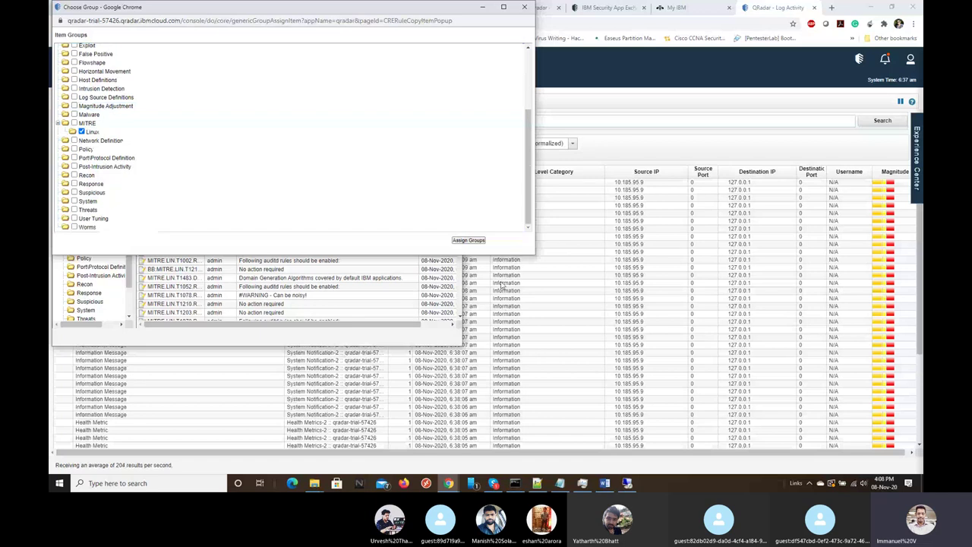
left_click(480, 240)
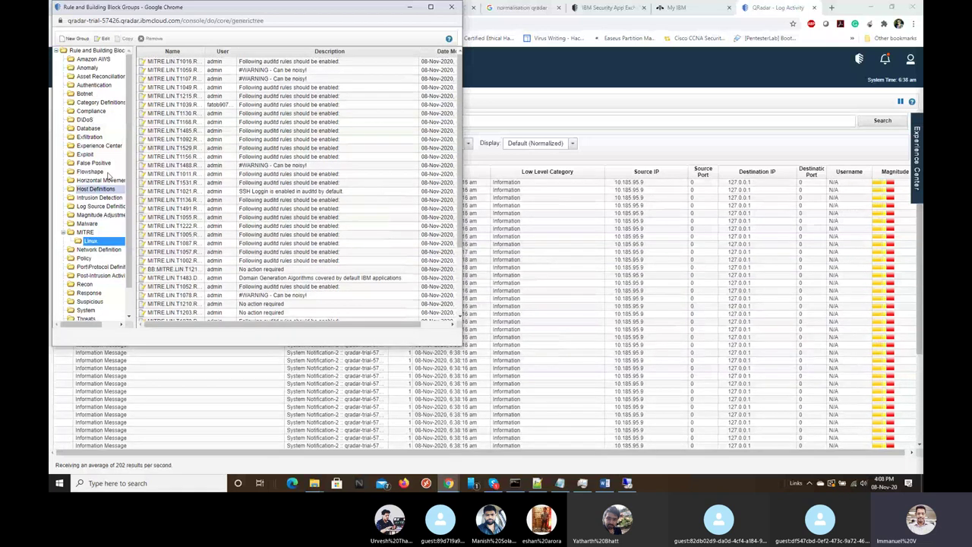
Verify the MITRE rule appears under the Amazon AWS folder, then close the groups window
left_click(97, 60)
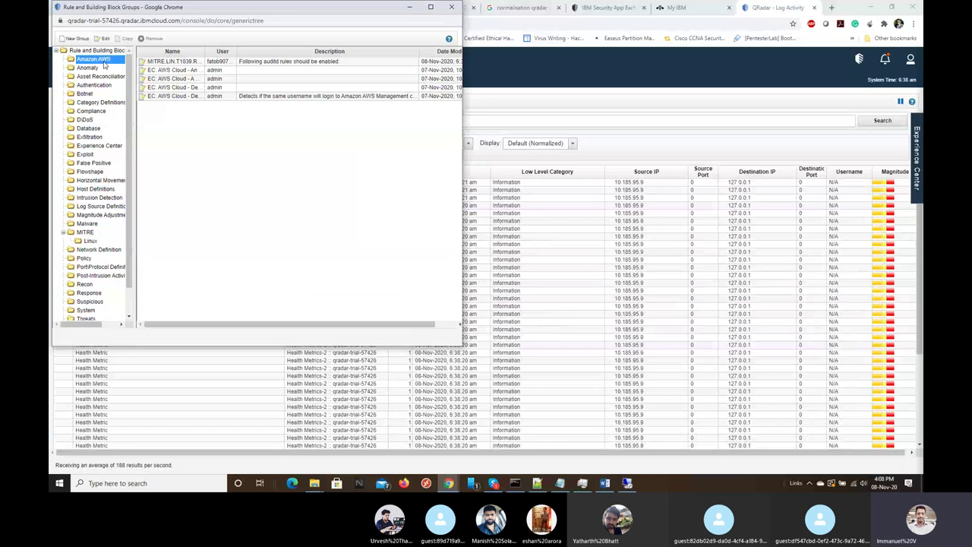
left_click(187, 62)
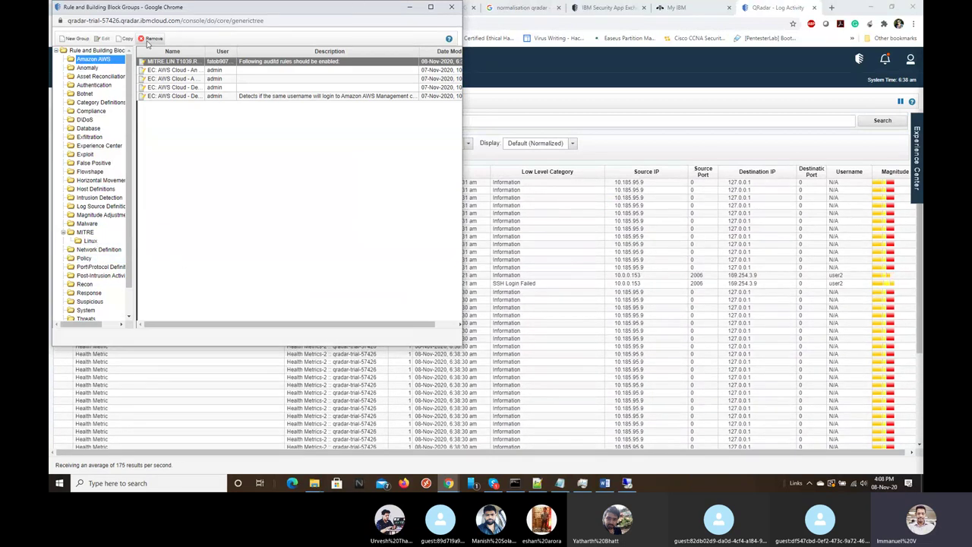
left_click(173, 71)
left_click(99, 77)
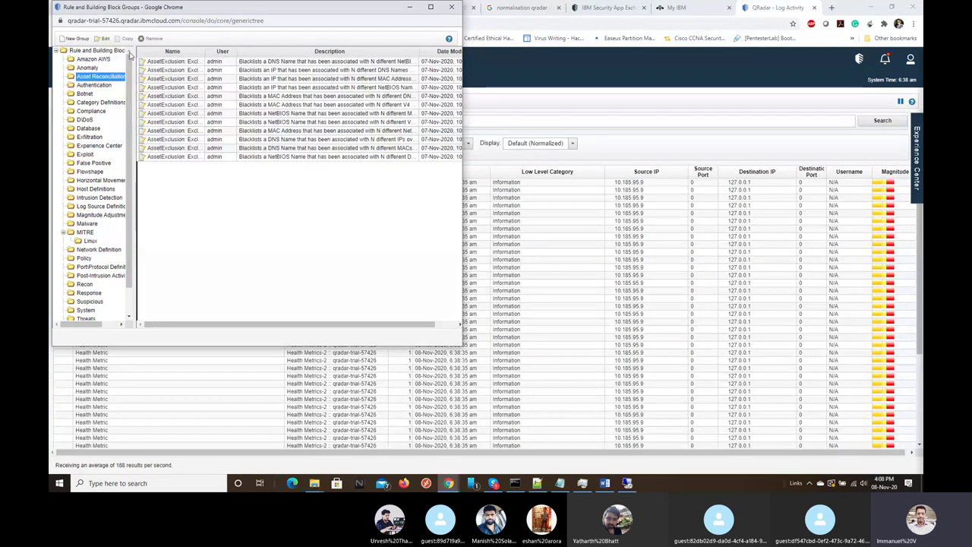
left_click(453, 7)
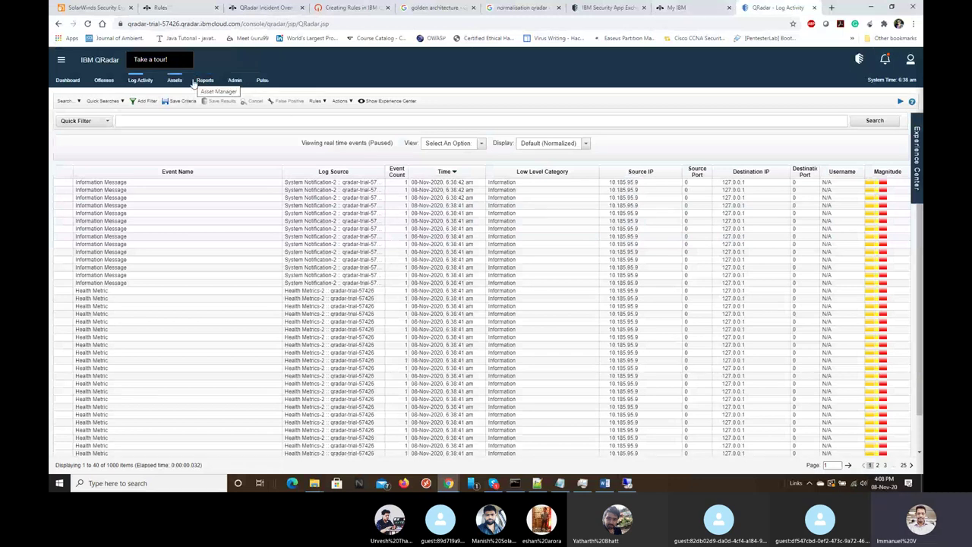
Run Deploy Changes from the Admin console and dismiss the 'No changes to deploy' notice
left_click(241, 82)
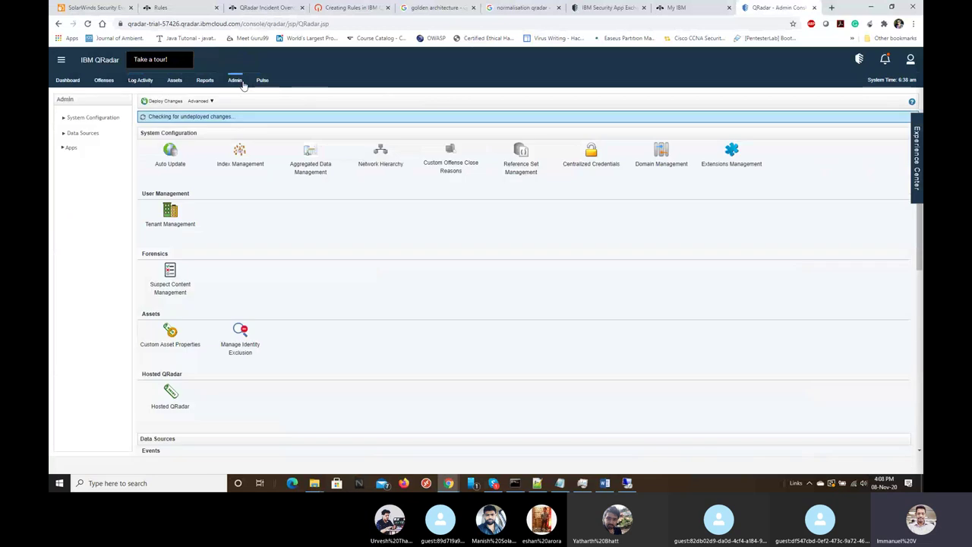
left_click(169, 102)
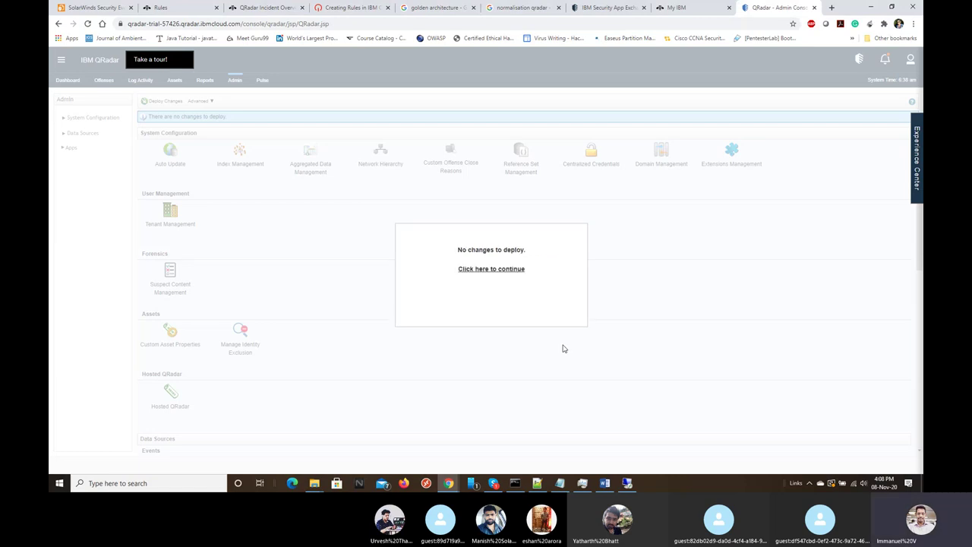
left_click(503, 269)
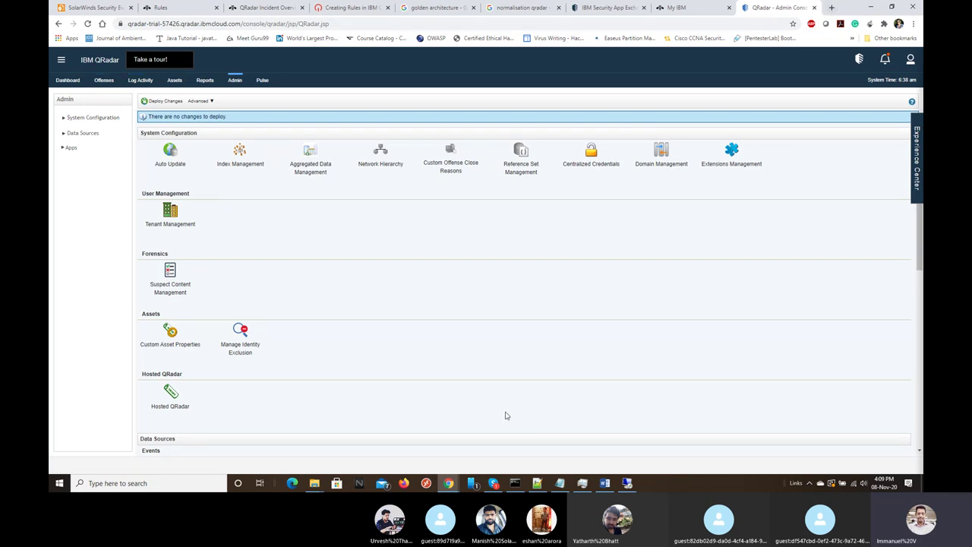
left_click(151, 486)
Launch Paint 3D from a 'pain' search, then stop the Skype screen share
type("pain")
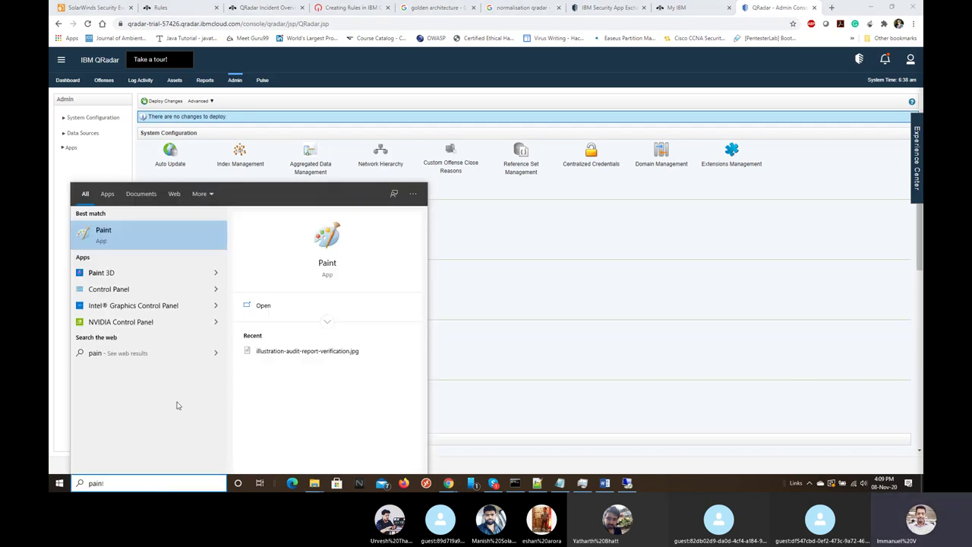
left_click(162, 275)
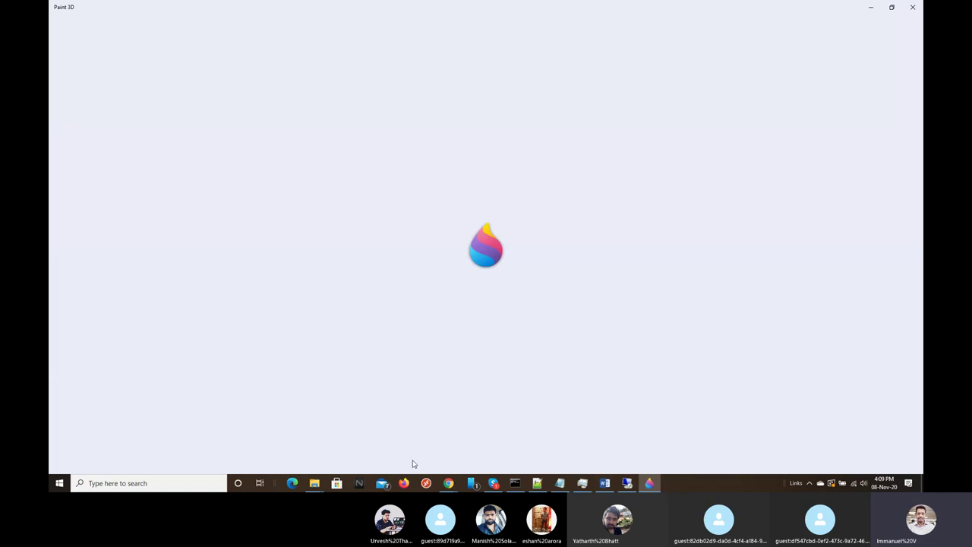
mouse_move(309, 484)
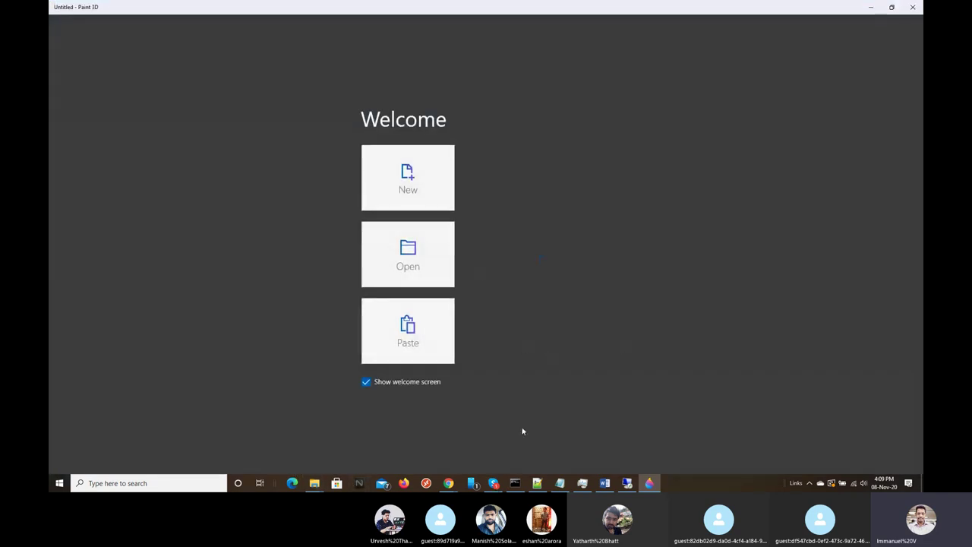
left_click(499, 483)
left_click(642, 454)
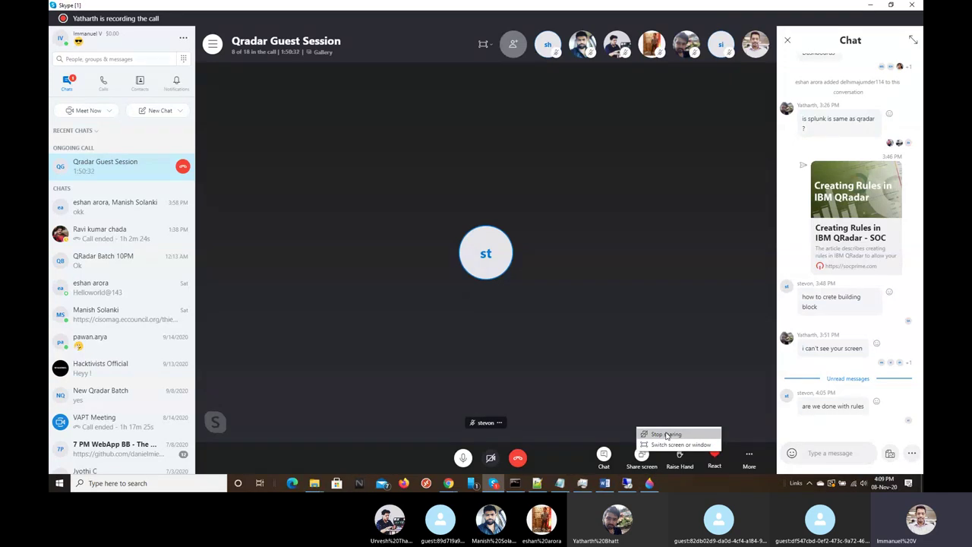
left_click(665, 434)
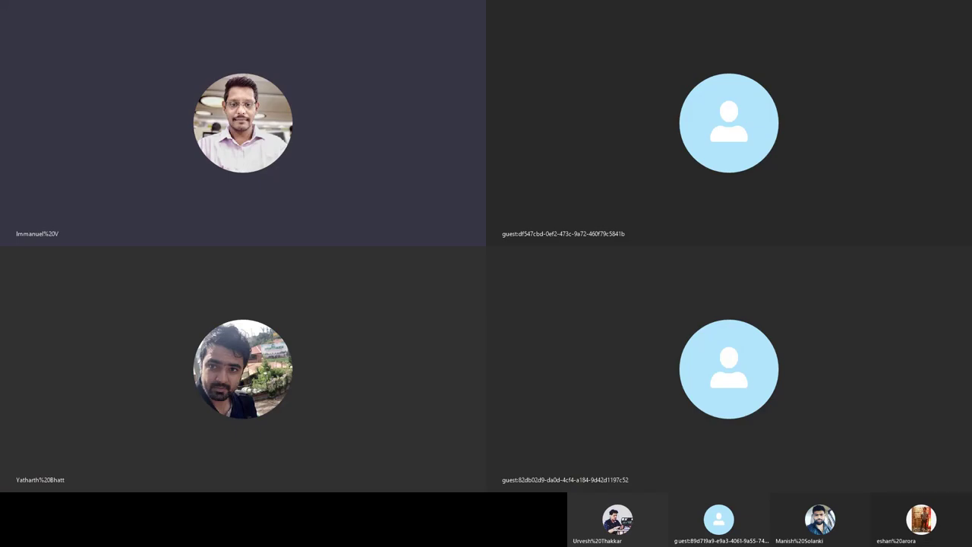
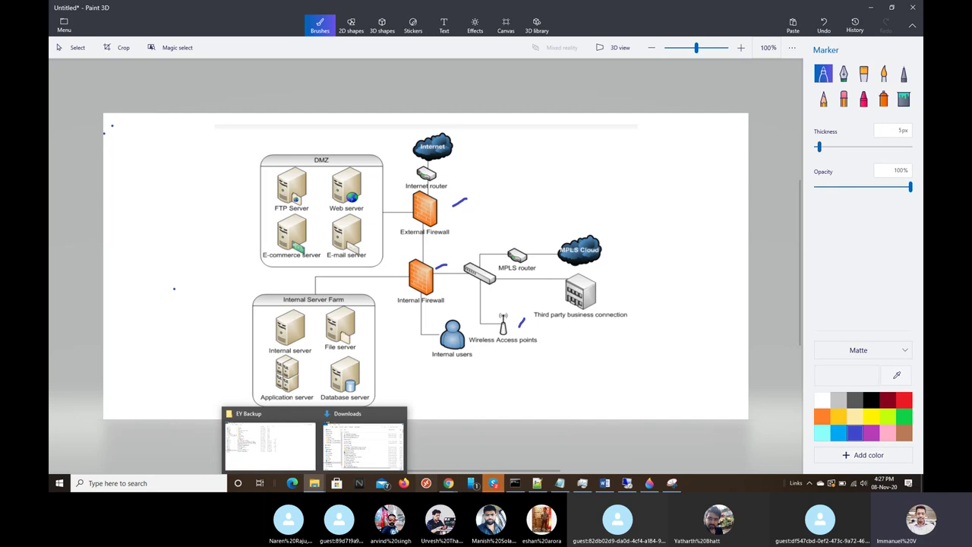
In the PDF browser window, search the web for 'siem qradar architecture'
mouse_move(449, 482)
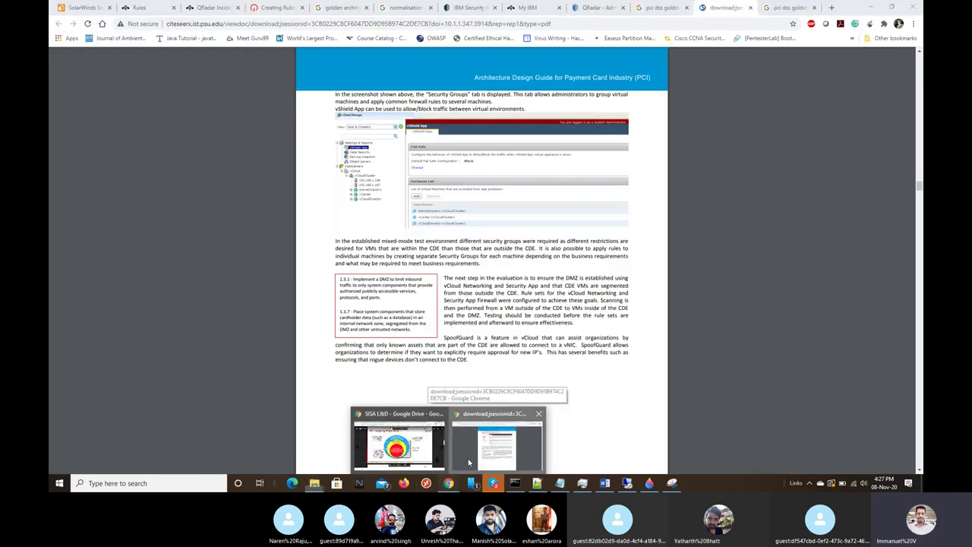
left_click(469, 461)
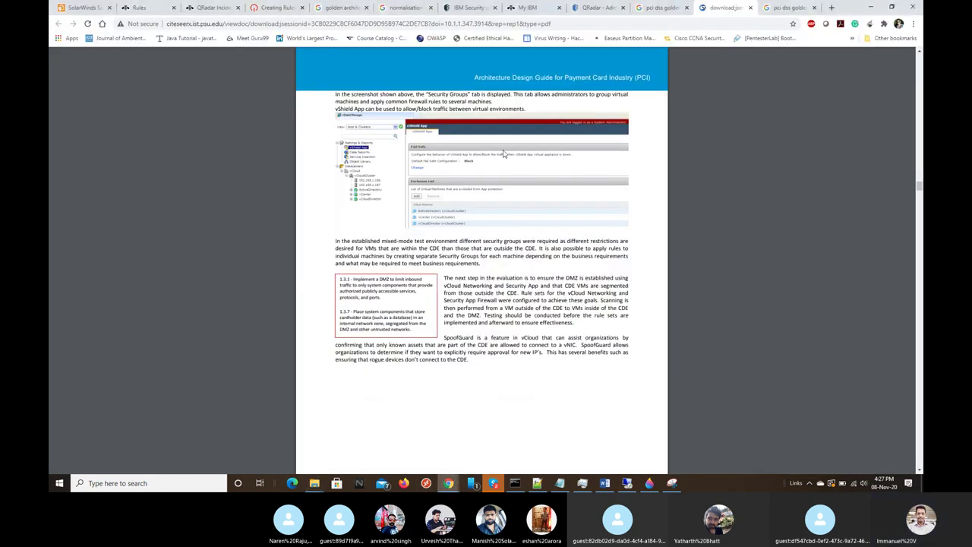
left_click(560, 23)
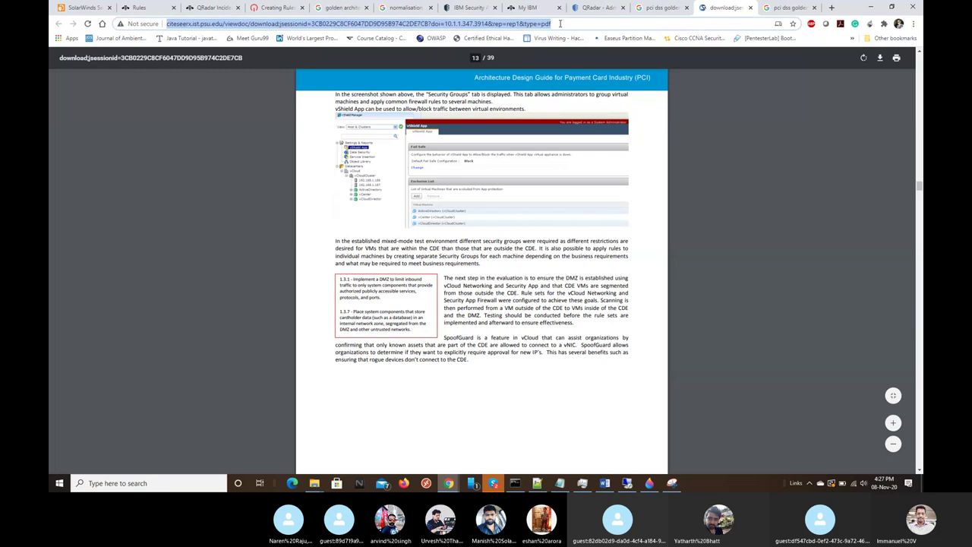
type("siem q")
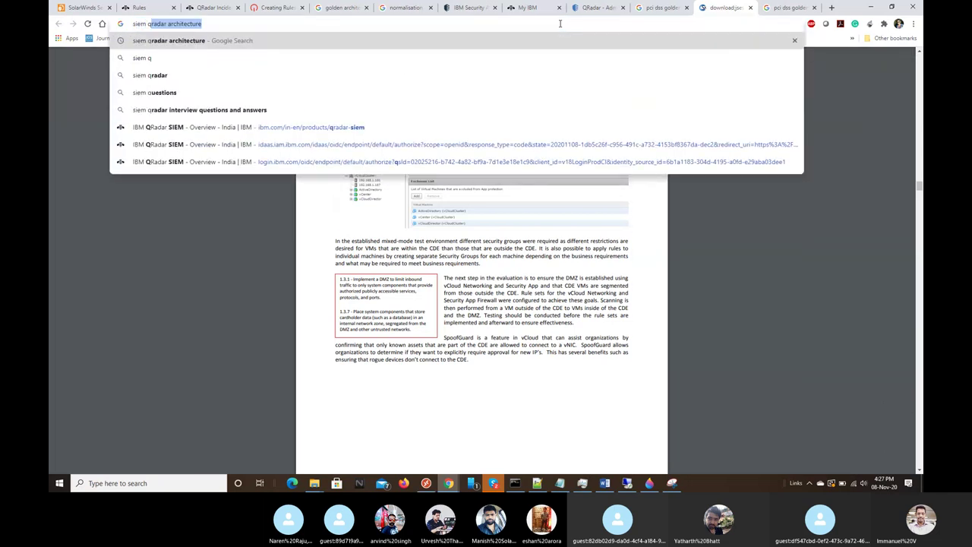
type("ra")
key("Down")
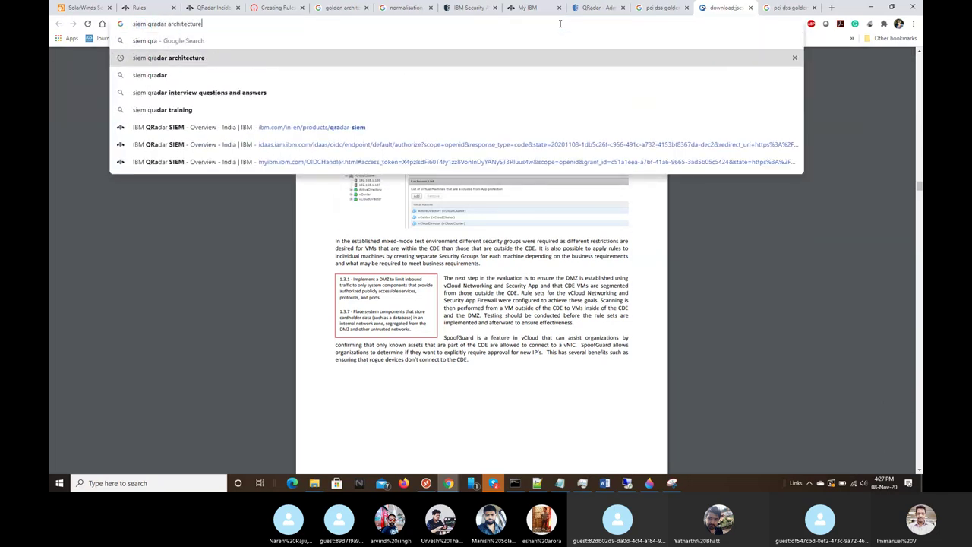
key("Return")
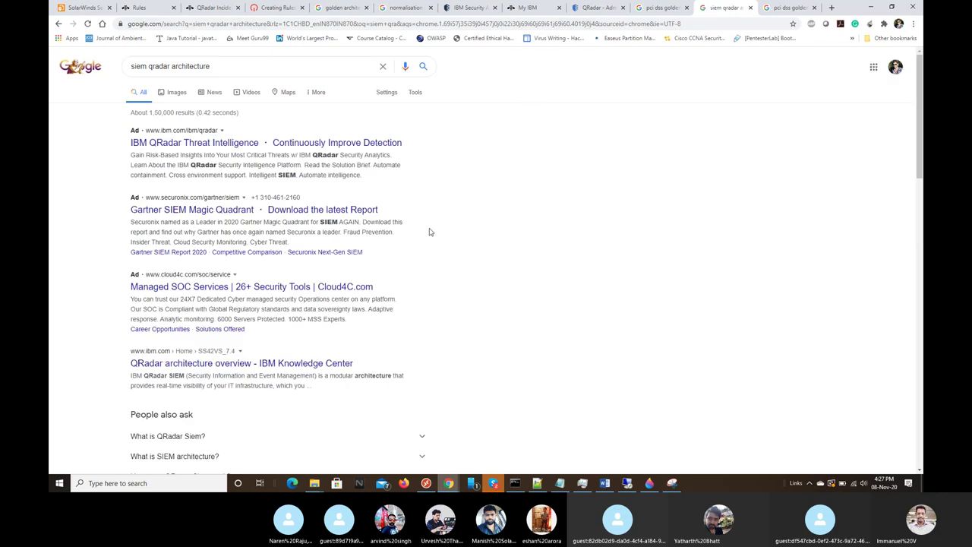
Open the IBM Knowledge Center result in a new tab and switch to it
scroll(430, 230, "down", 1)
right_click(294, 310)
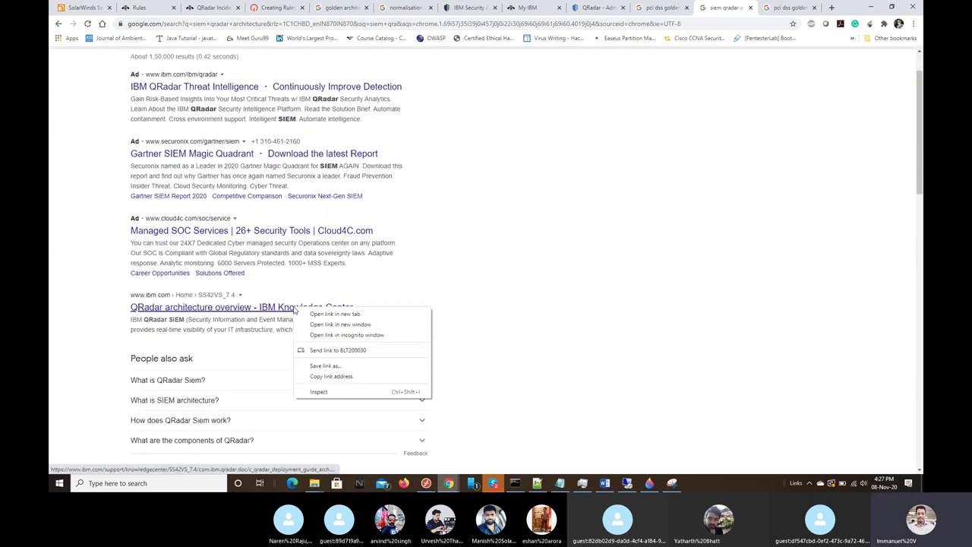
left_click(311, 314)
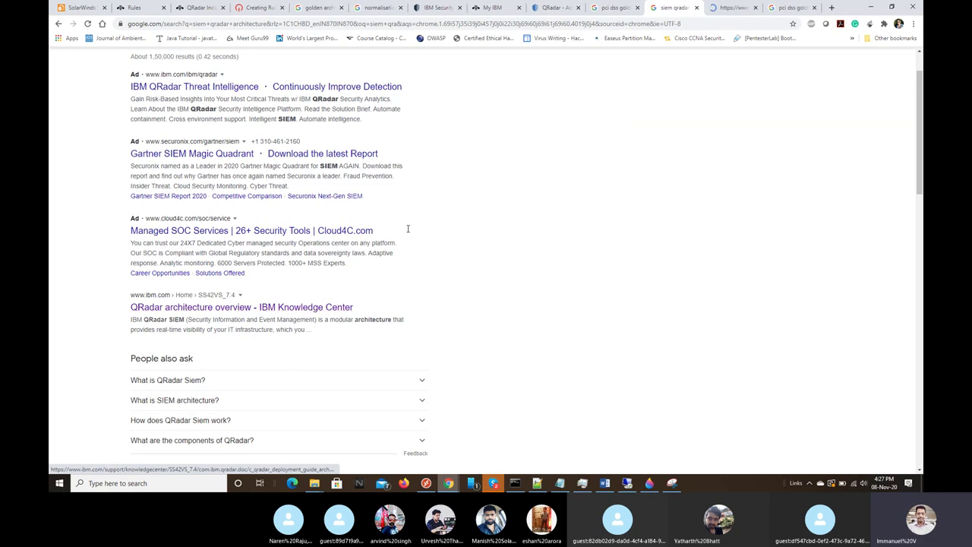
left_click(730, 8)
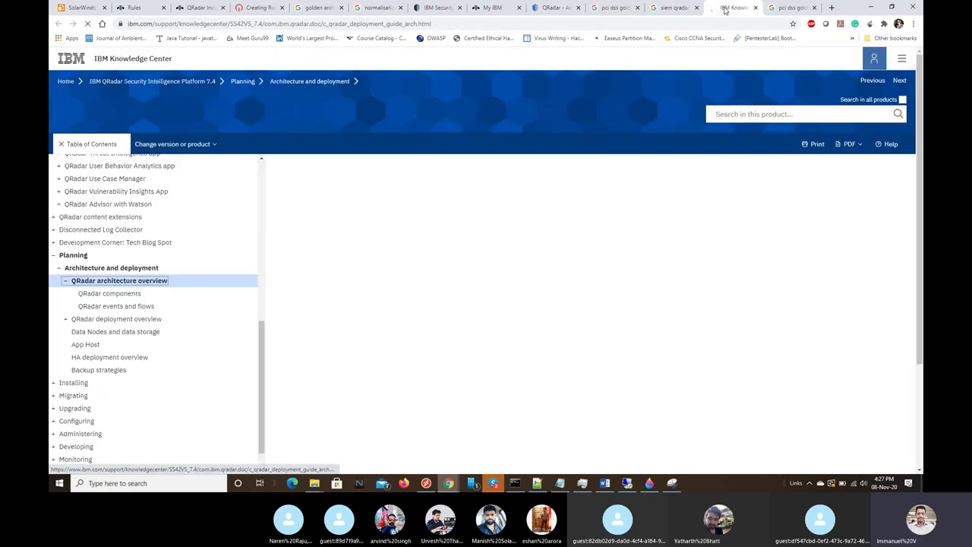
left_click(683, 23)
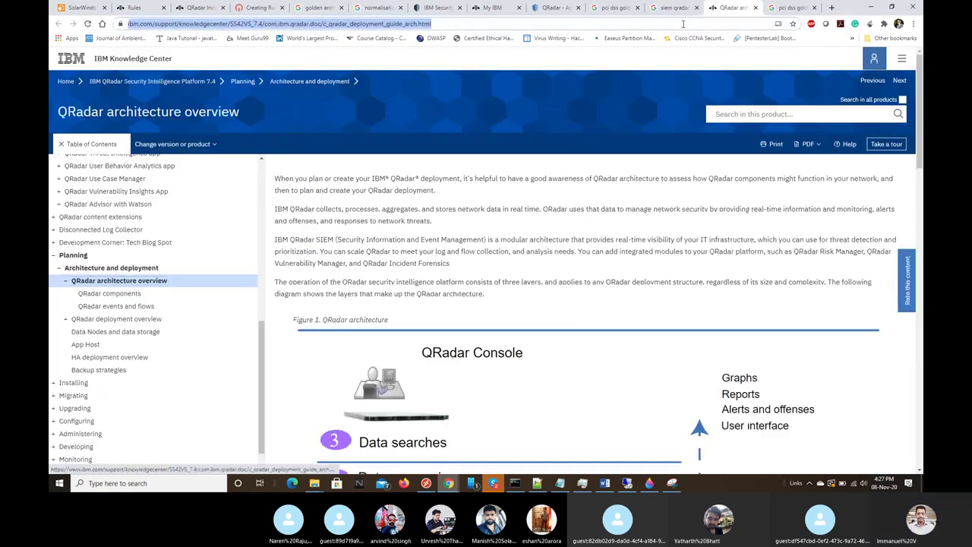
left_click(495, 483)
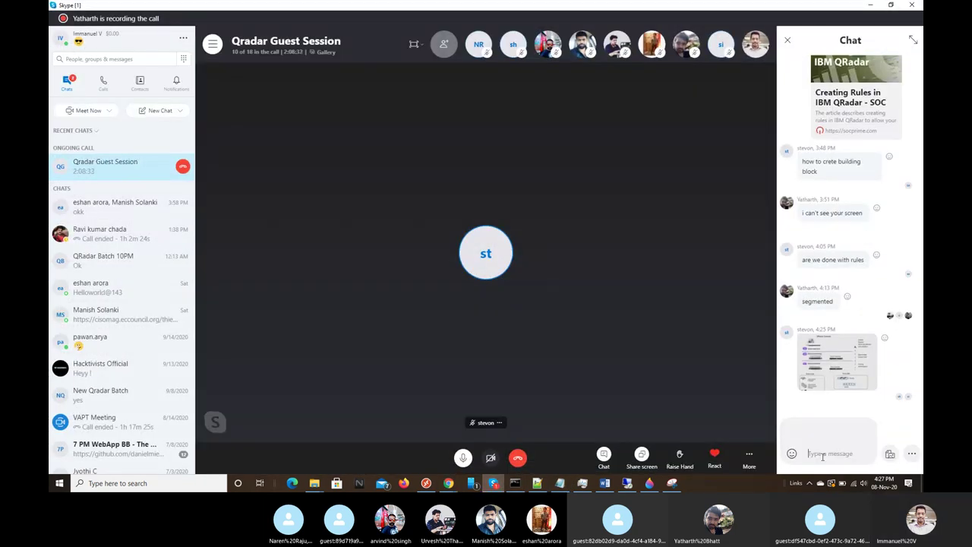
left_click(870, 5)
scroll(690, 266, "down", 3)
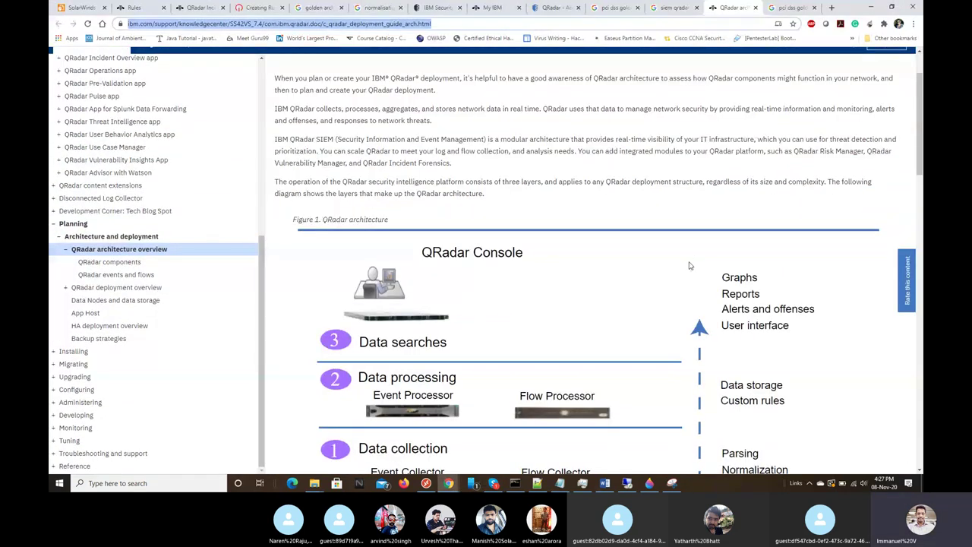
scroll(691, 266, "down", 1)
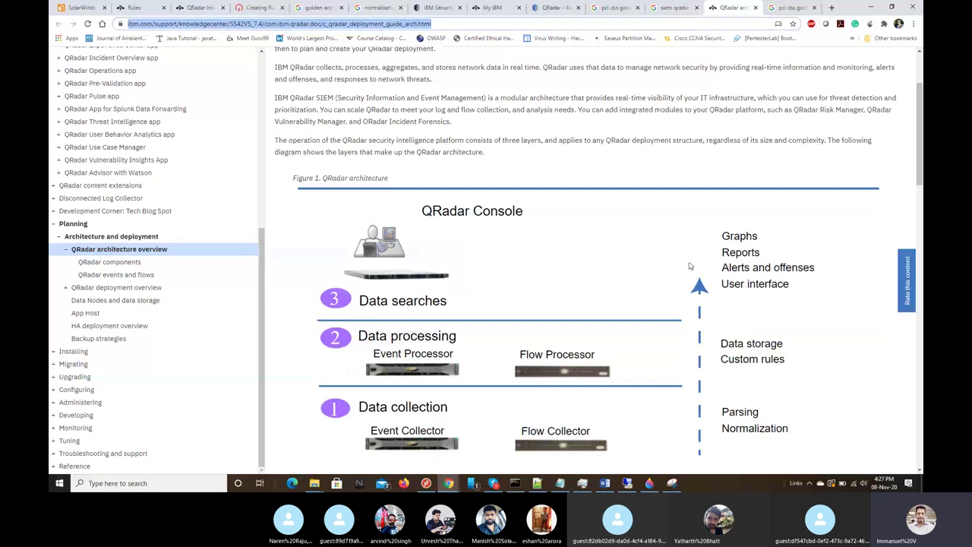
scroll(690, 265, "down", 4)
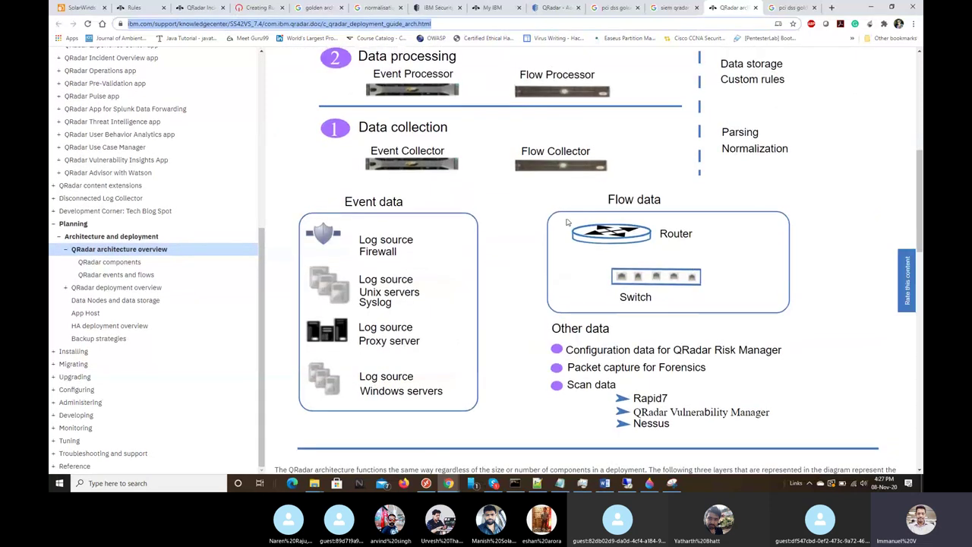
scroll(562, 219, "up", 1)
scroll(359, 137, "down", 1)
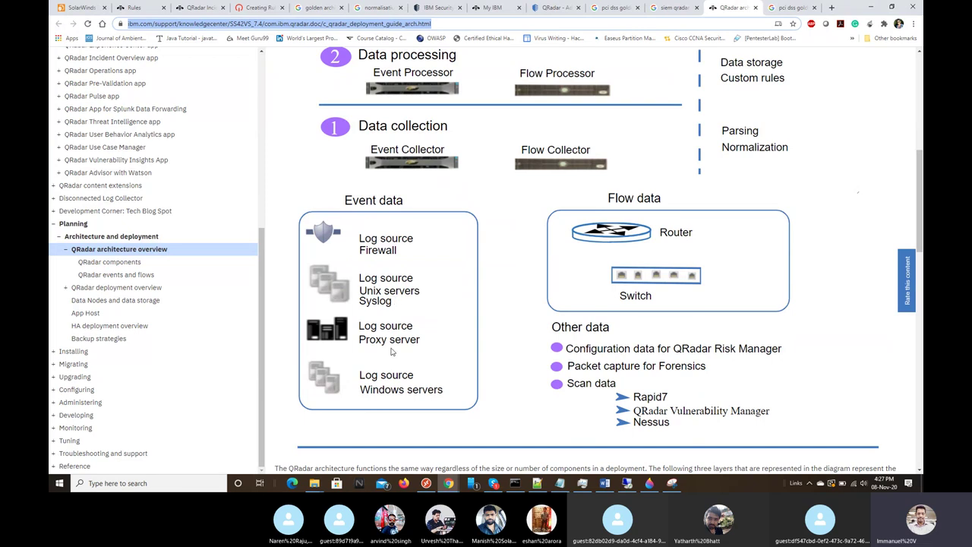
scroll(392, 351, "down", 1)
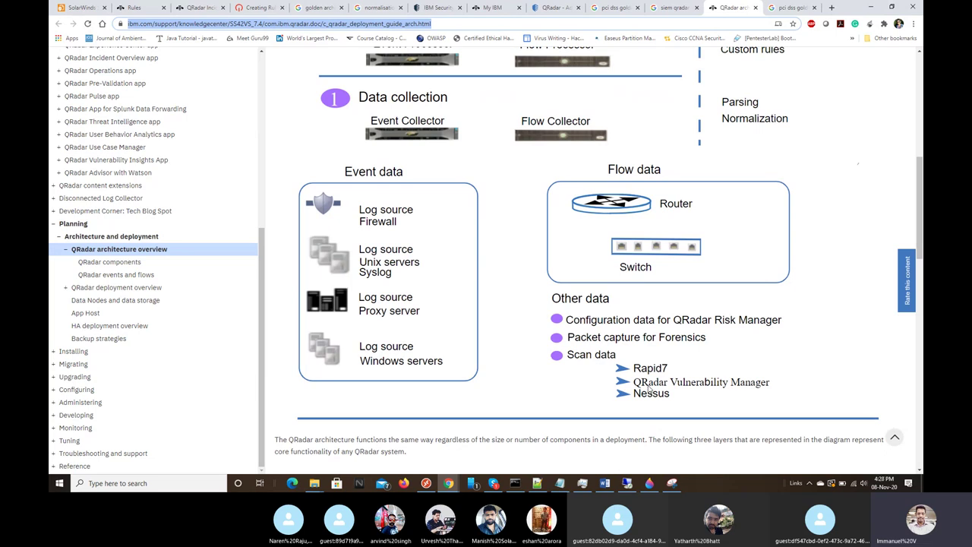
scroll(649, 388, "up", 4)
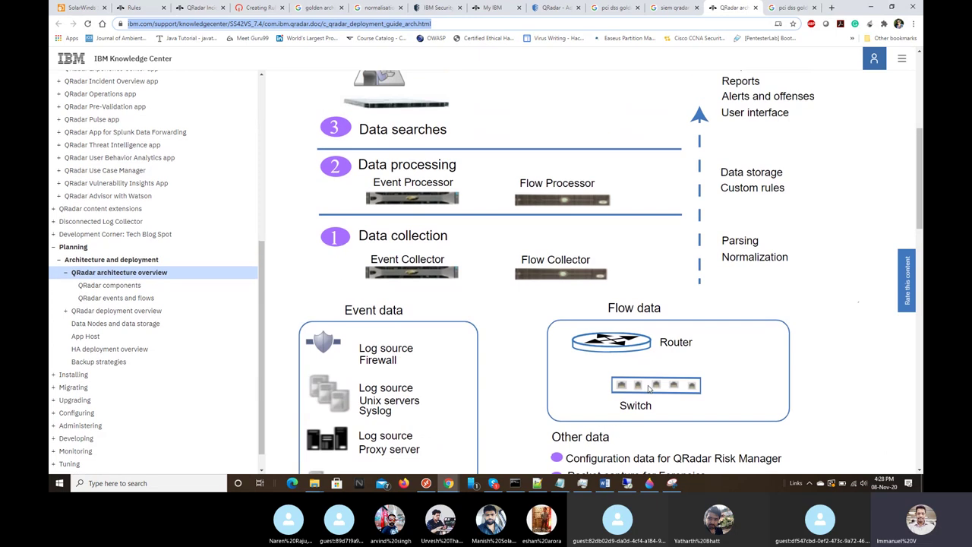
scroll(650, 388, "up", 1)
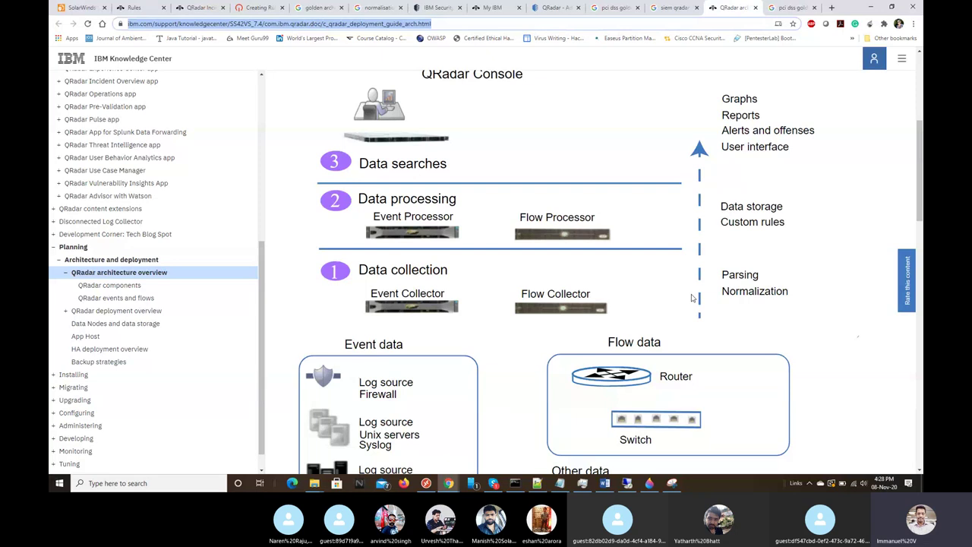
scroll(689, 298, "up", 1)
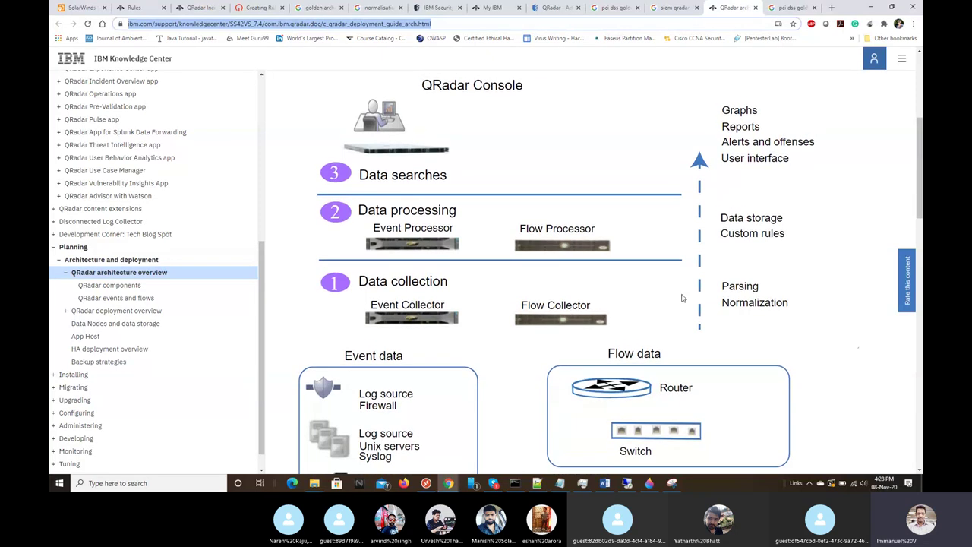
scroll(682, 297, "up", 1)
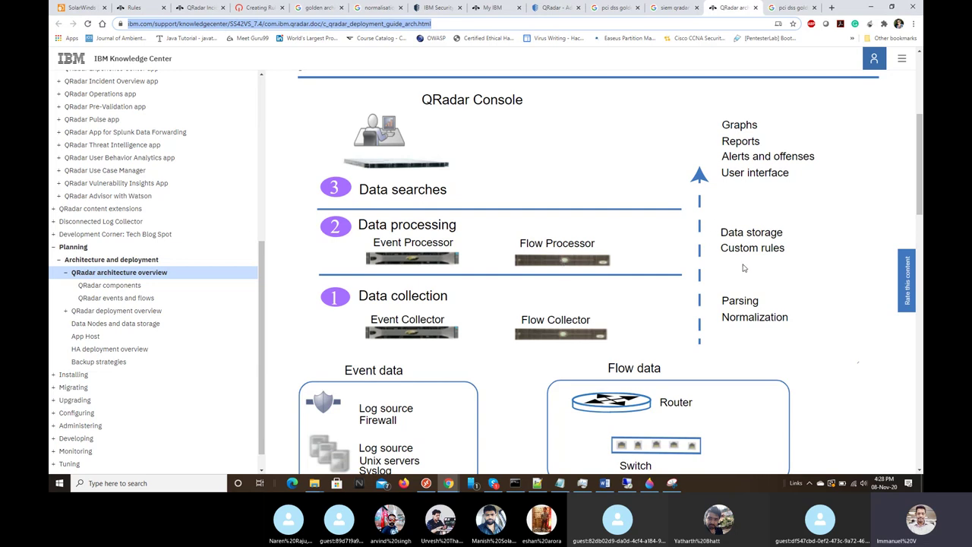
scroll(805, 238, "up", 1)
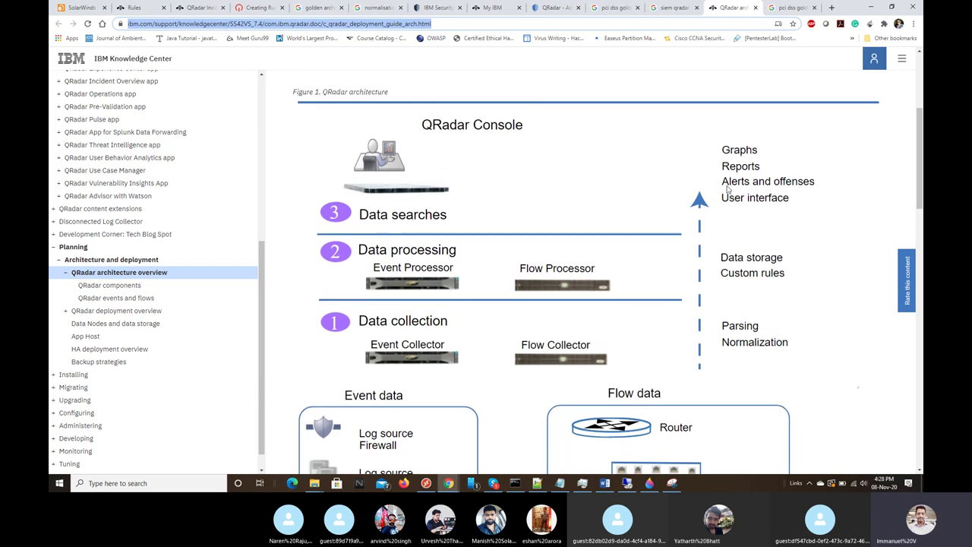
scroll(727, 190, "down", 1)
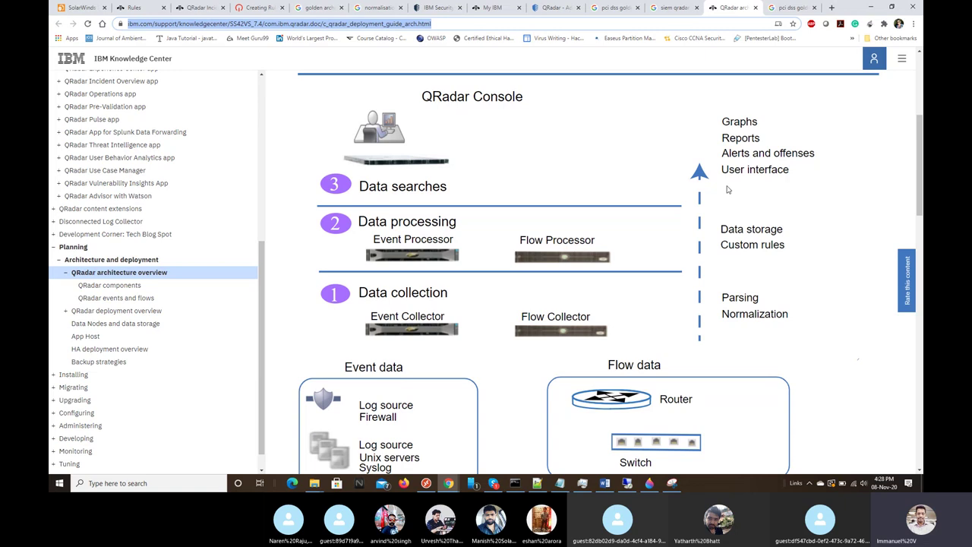
scroll(727, 190, "down", 10)
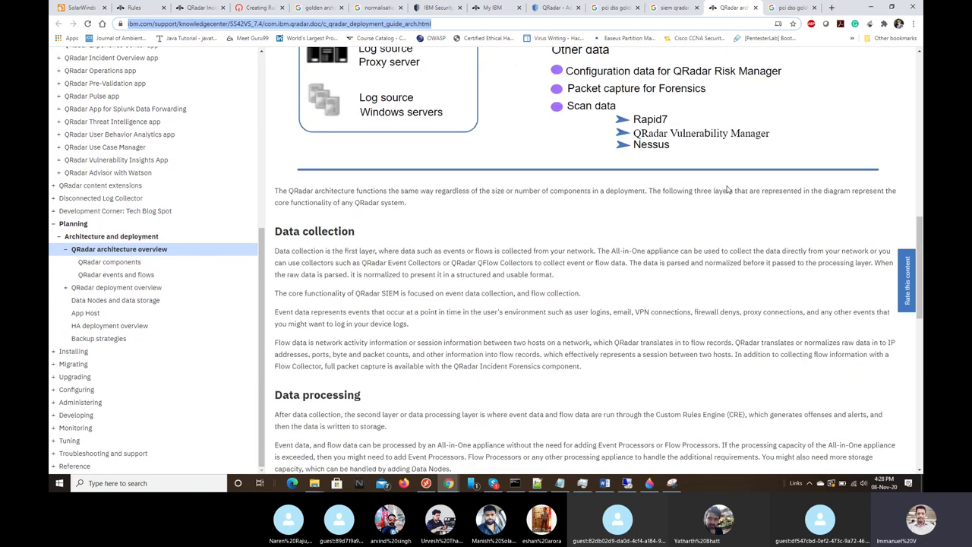
Scroll up and down through the QRadar architecture overview page
scroll(727, 190, "down", 5)
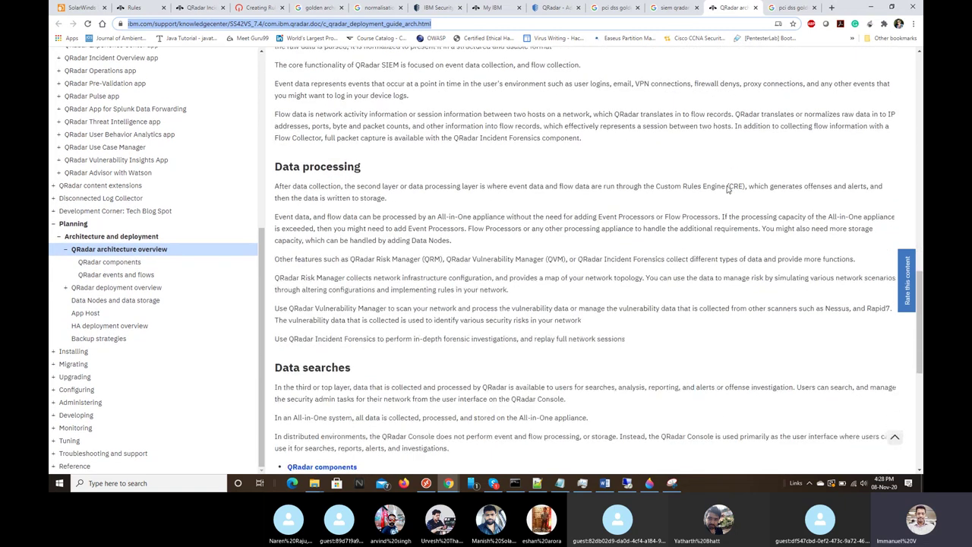
scroll(728, 190, "down", 1)
scroll(728, 190, "down", 1)
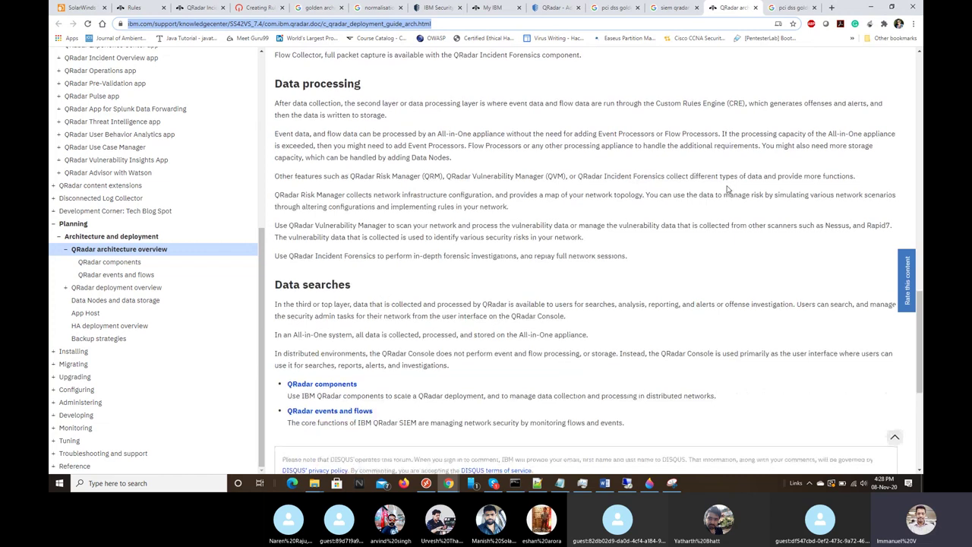
scroll(727, 190, "down", 1)
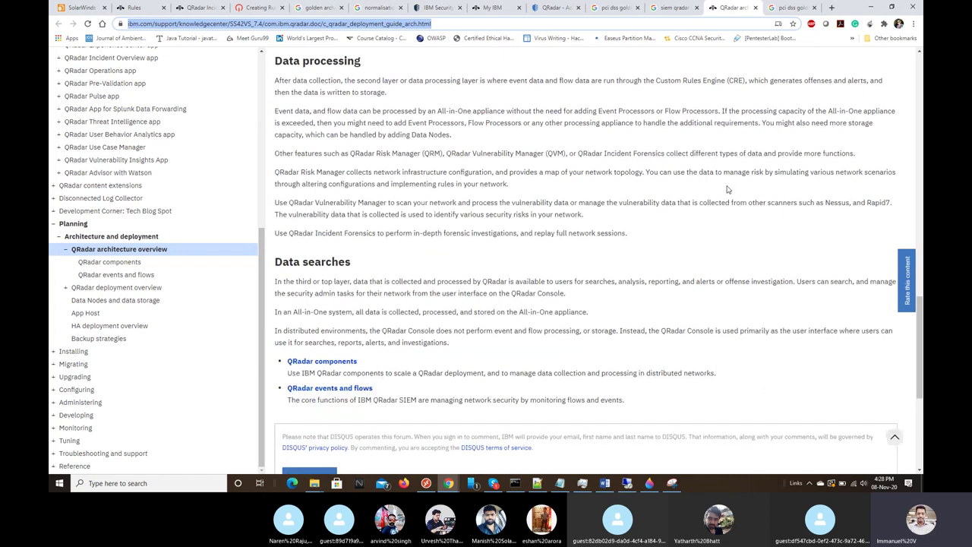
scroll(727, 190, "up", 1)
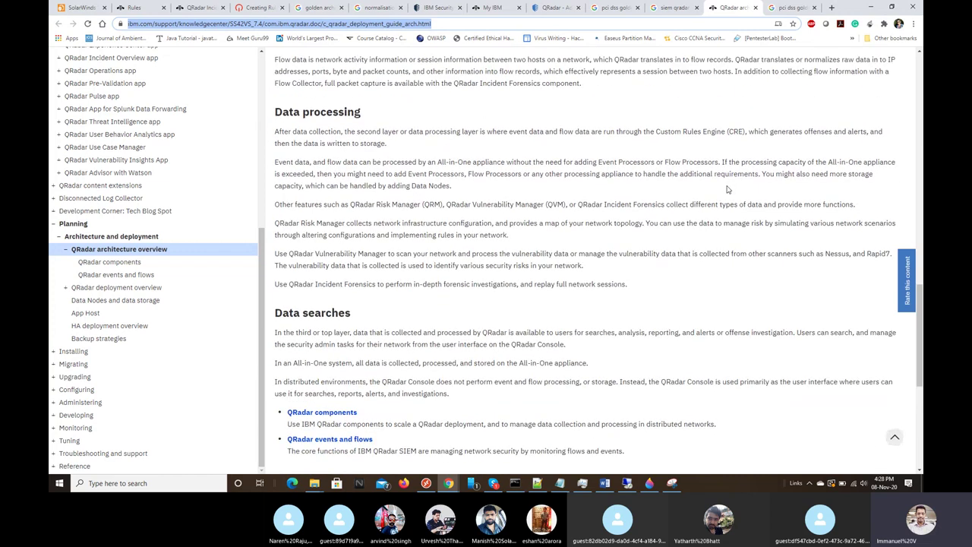
scroll(727, 190, "up", 3)
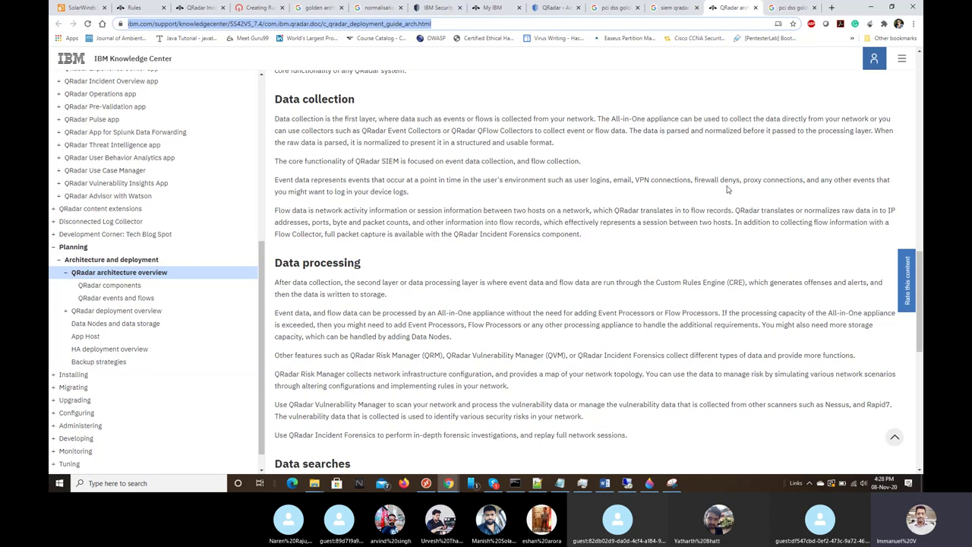
scroll(727, 189, "up", 4)
scroll(728, 190, "down", 1)
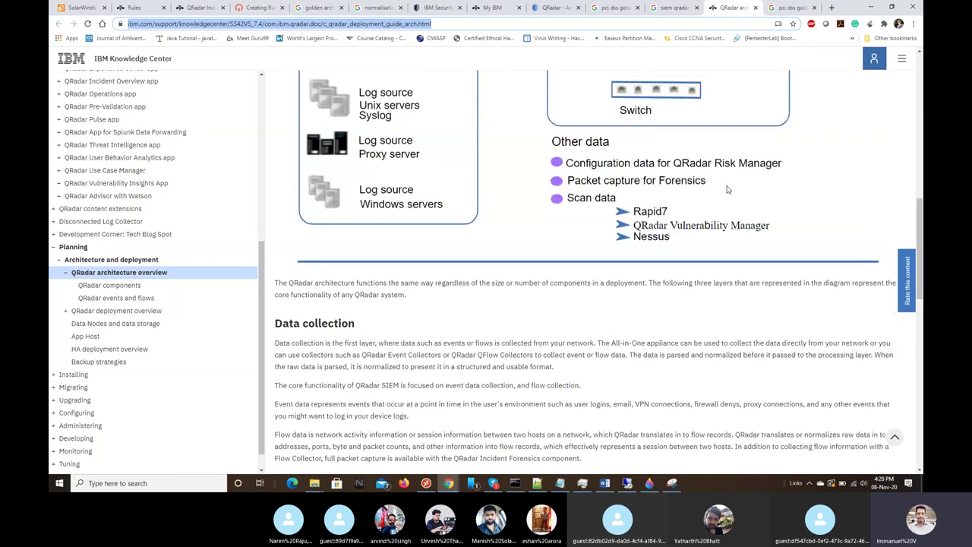
scroll(727, 190, "up", 6)
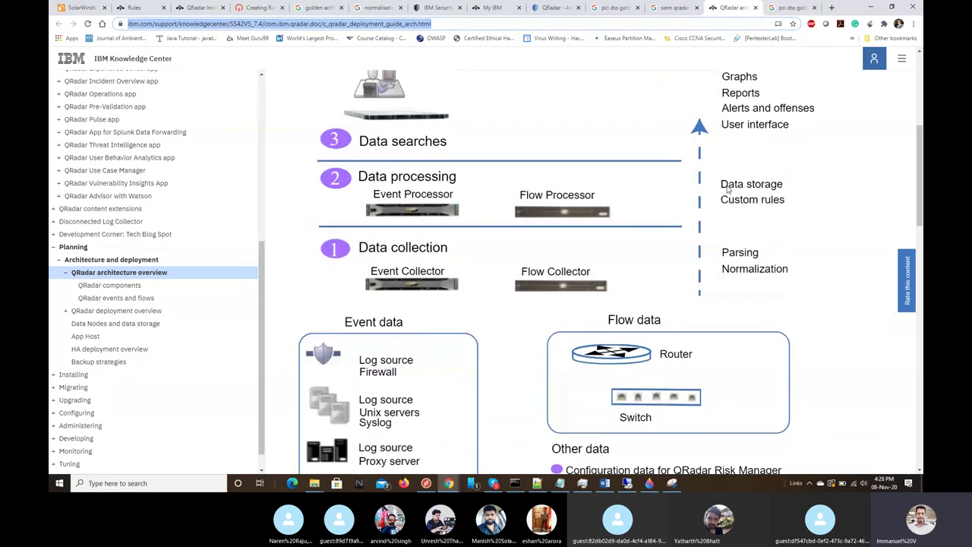
scroll(728, 190, "up", 1)
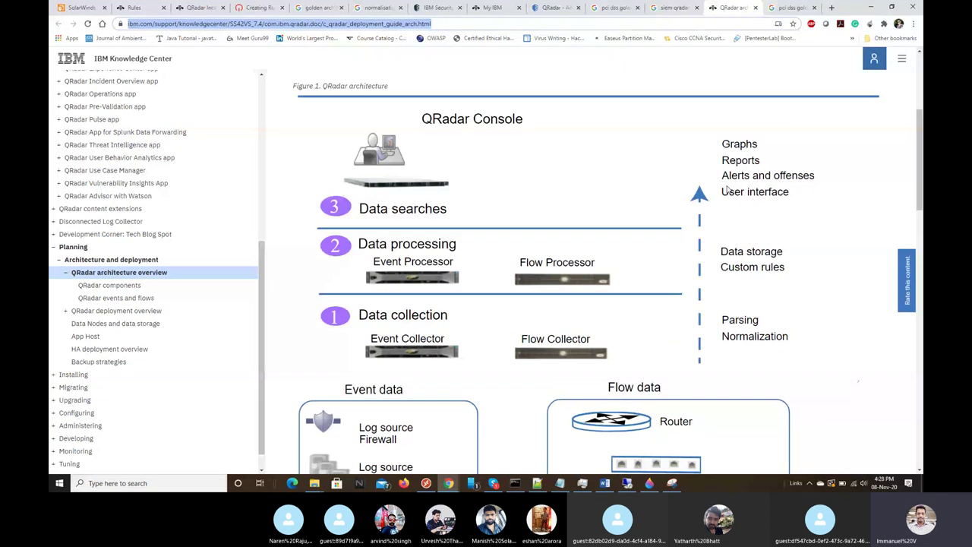
Open 'QRadar components' from the Table of Contents
scroll(727, 190, "up", 3)
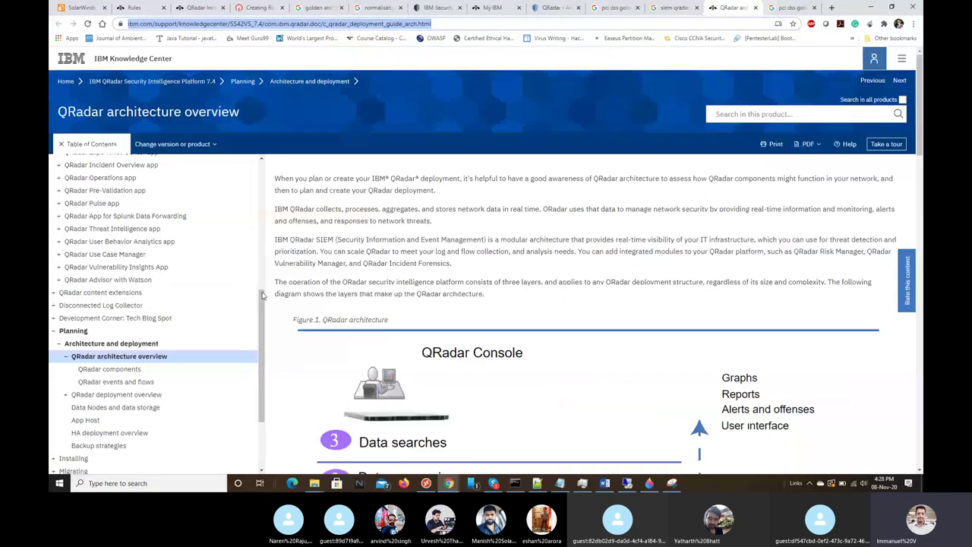
left_click(152, 344)
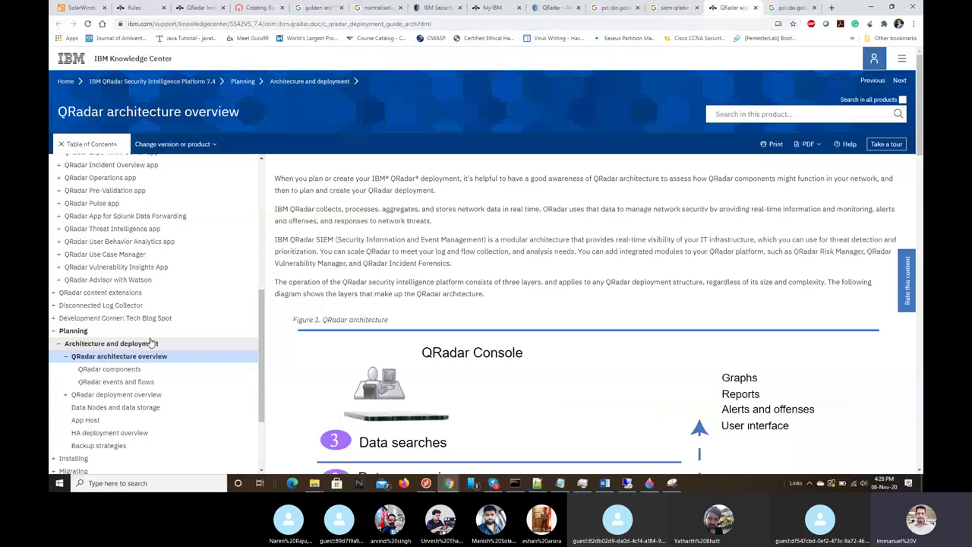
left_click(144, 370)
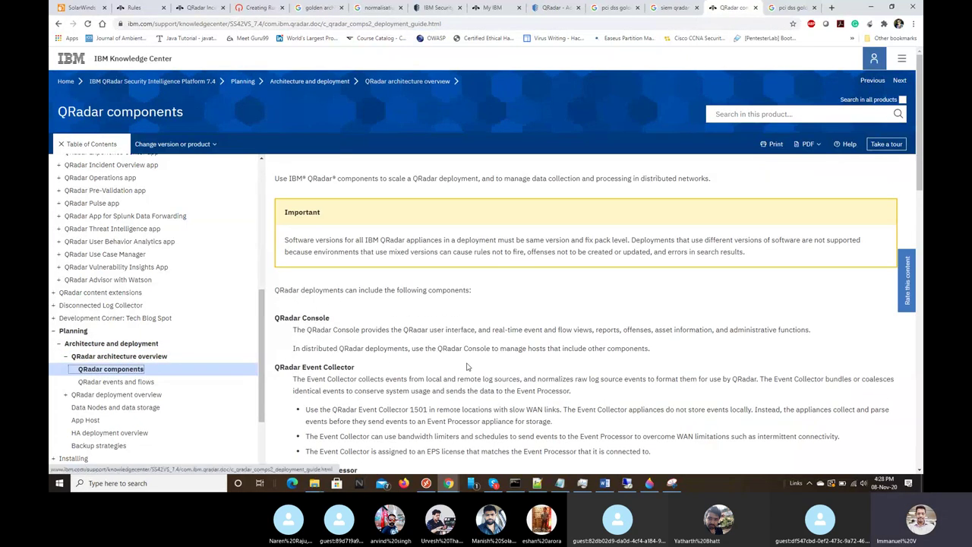
scroll(467, 367, "down", 3)
scroll(467, 367, "down", 2)
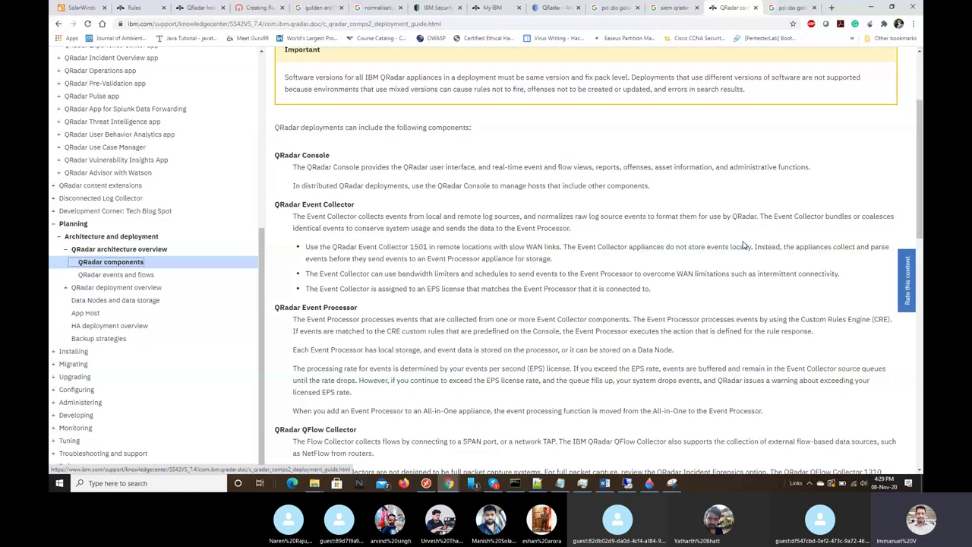
scroll(744, 244, "down", 1)
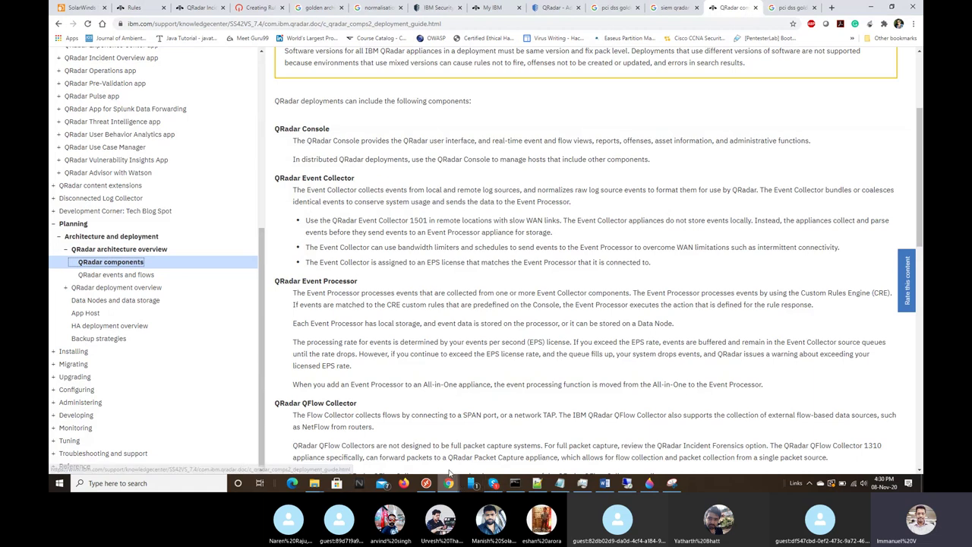
Bring the Google Drive PCI-DSS slides window forward to view the PCI Scoping Approach slide
mouse_move(449, 483)
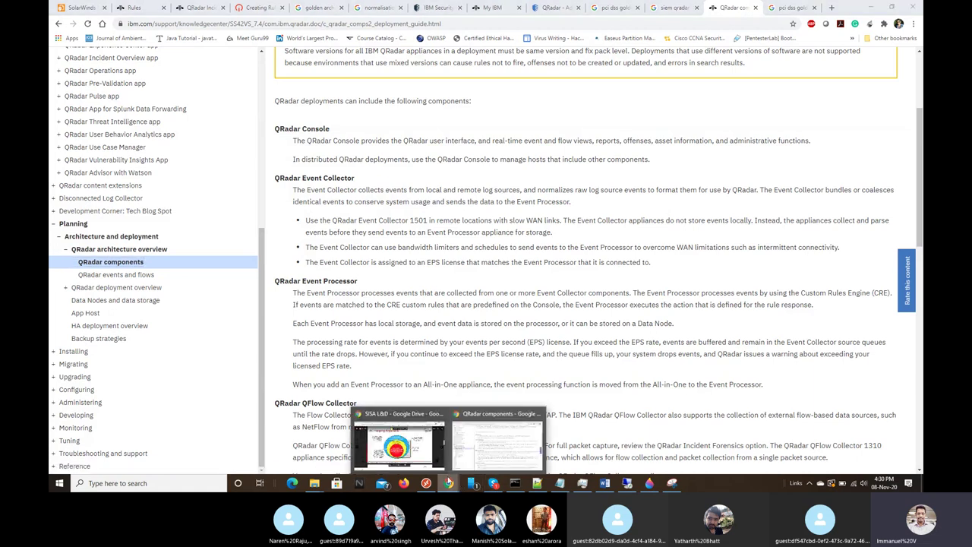
left_click(429, 454)
left_click(429, 454)
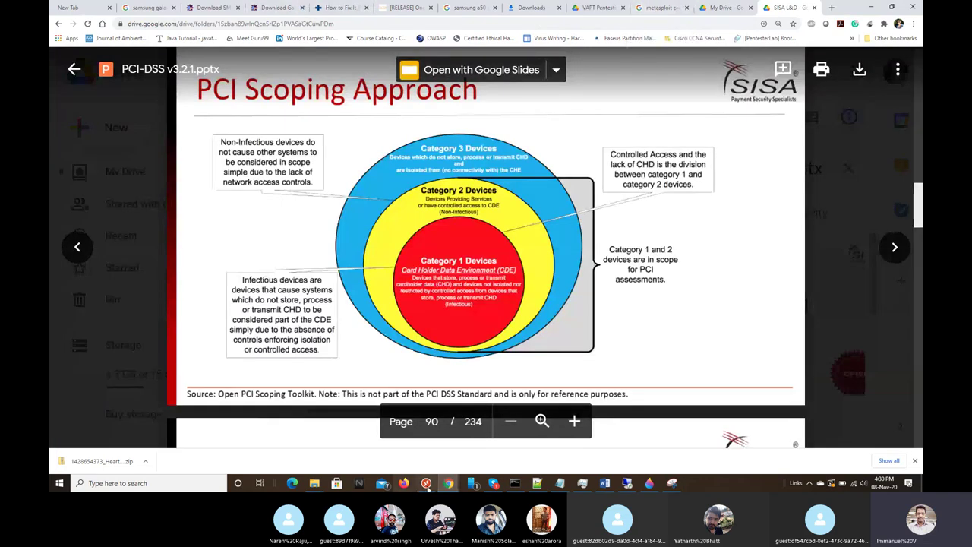
Switch back to the QRadar console window showing the Admin page
mouse_move(448, 484)
mouse_move(487, 457)
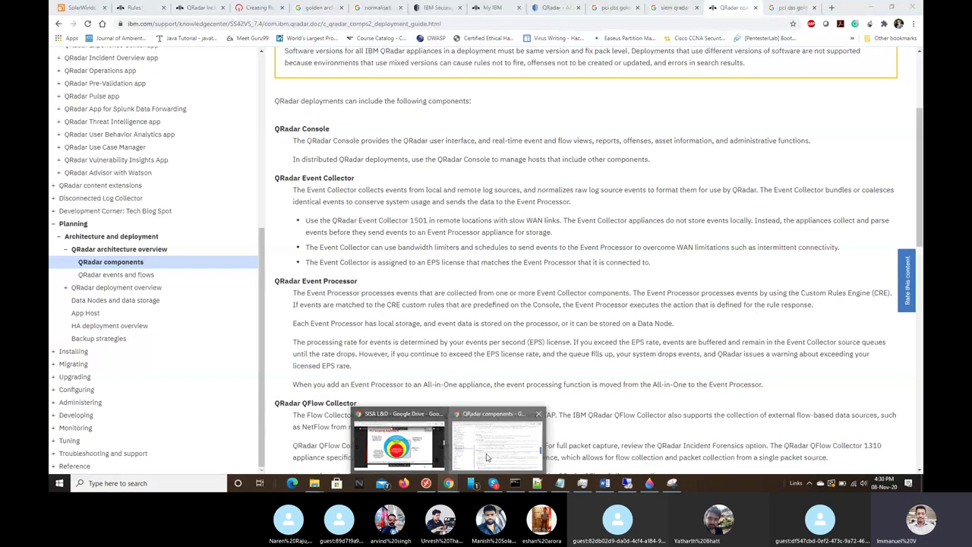
left_click(487, 456)
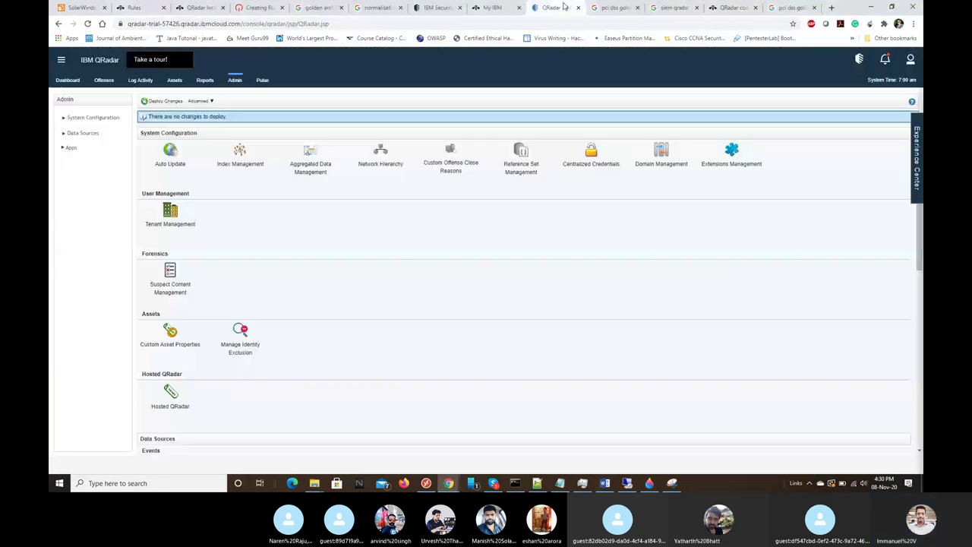
Show the Log Activity event list and select the newest Information Message event
left_click(140, 80)
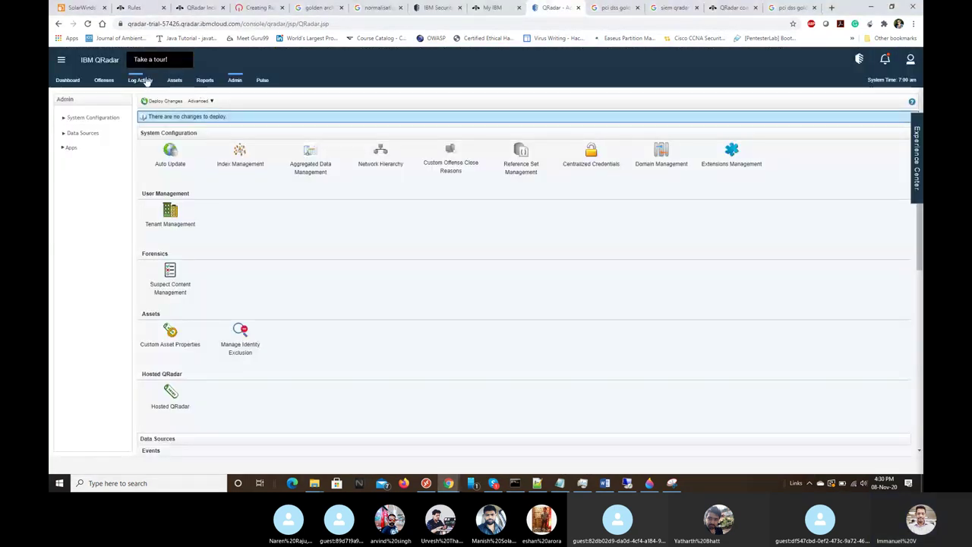
scroll(174, 321, "down", 1)
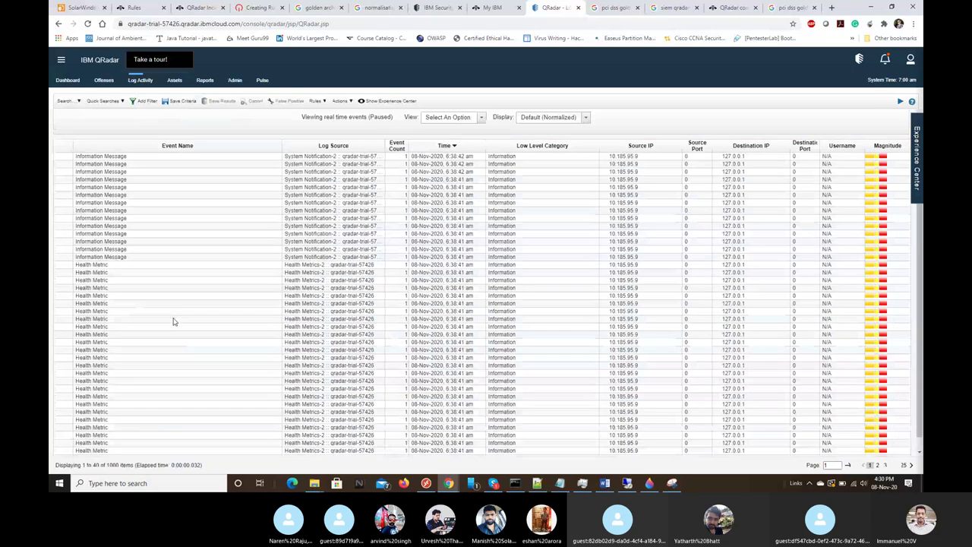
scroll(173, 321, "up", 1)
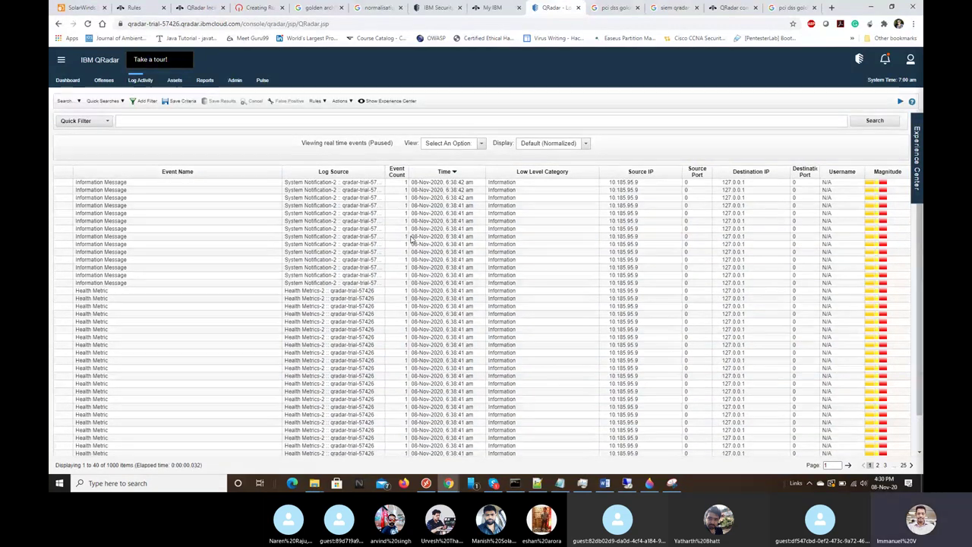
left_click(180, 183)
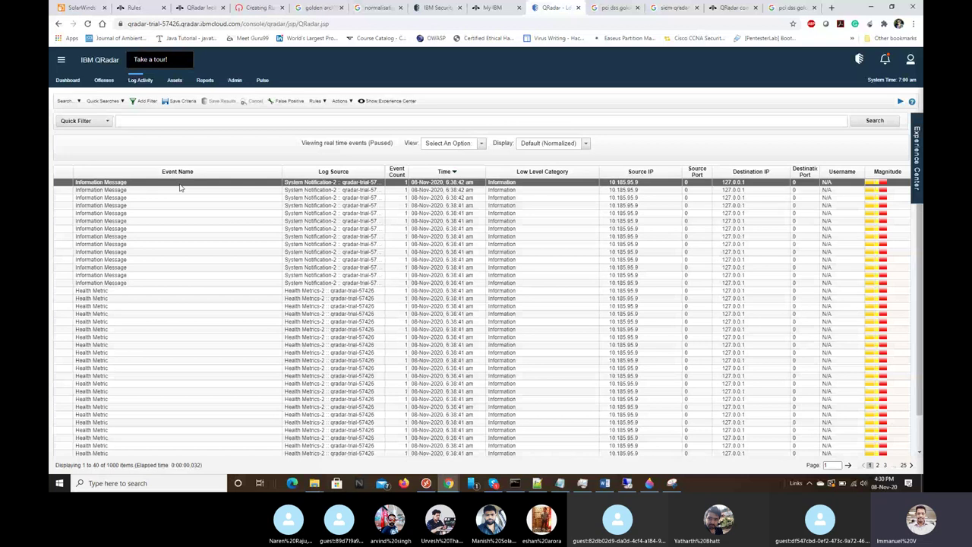
Check the Offenses list, then return to Log Activity and select the last Information Message
left_click(104, 80)
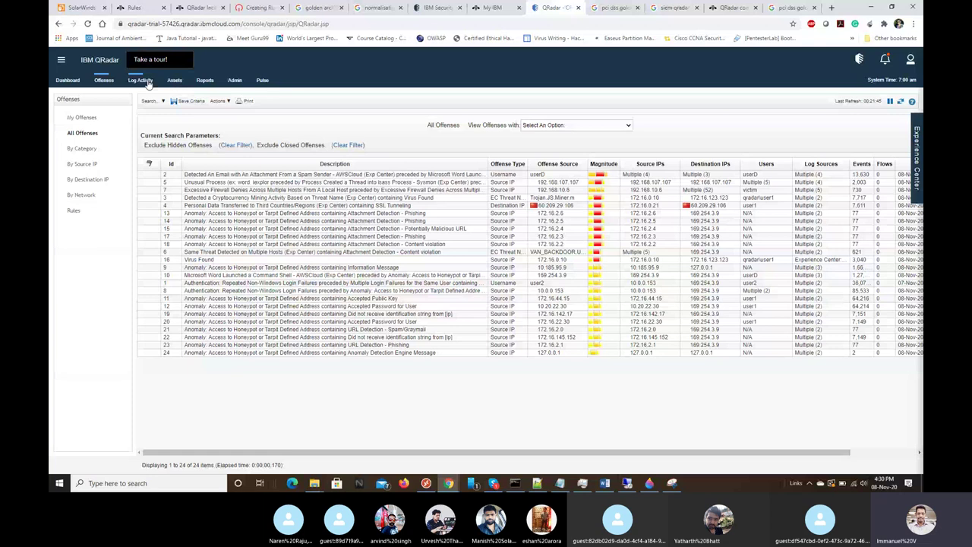
left_click(144, 82)
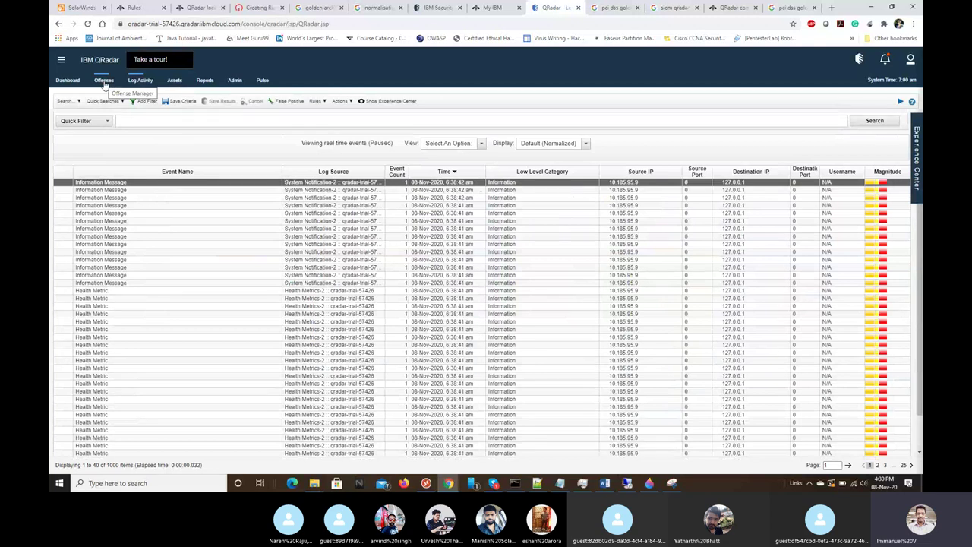
left_click(139, 284)
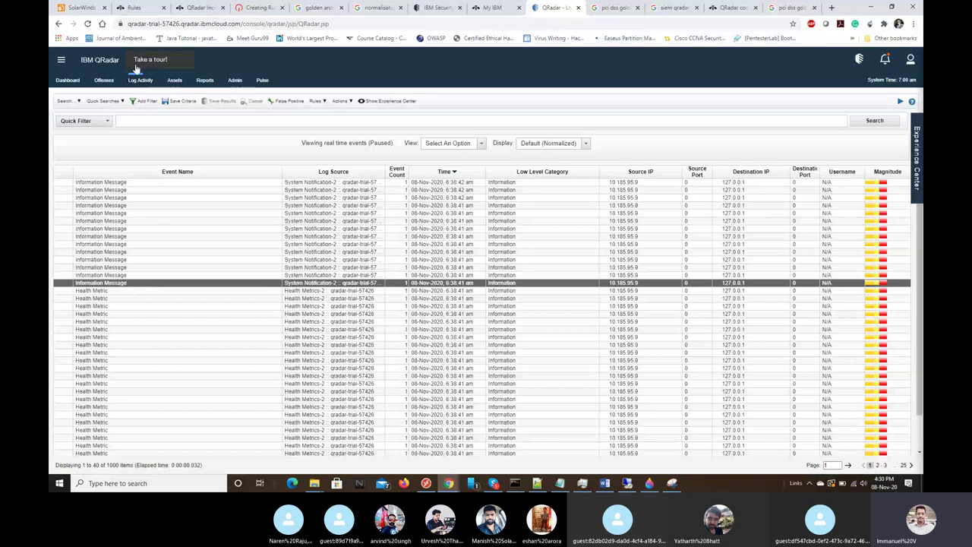
Review the newest Information Message event's details, then return to the event list
double_click(114, 187)
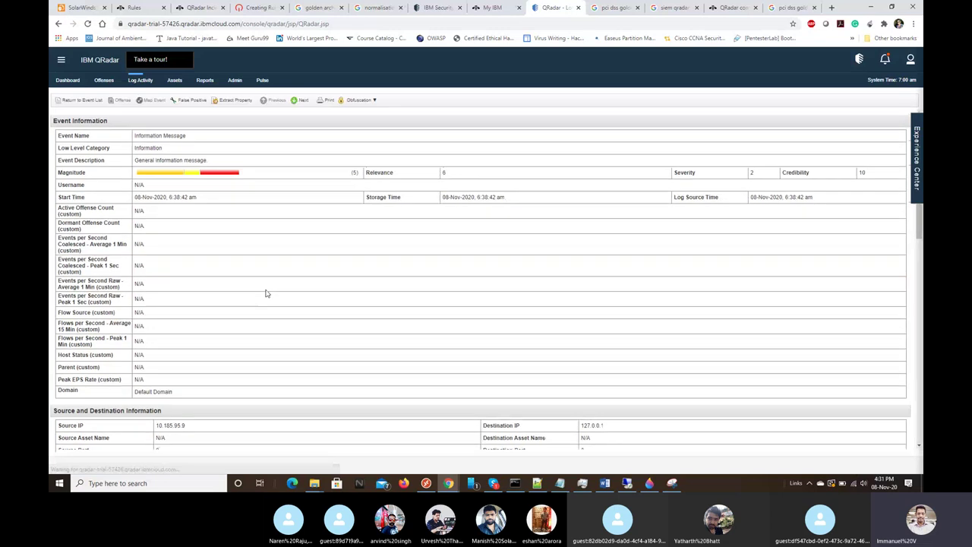
scroll(265, 293, "down", 3)
scroll(266, 293, "down", 6)
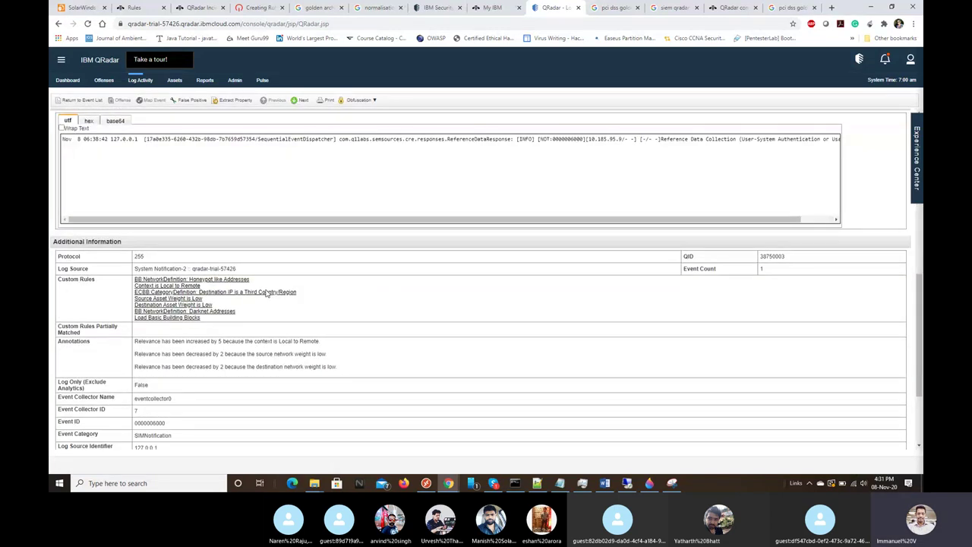
scroll(266, 293, "down", 1)
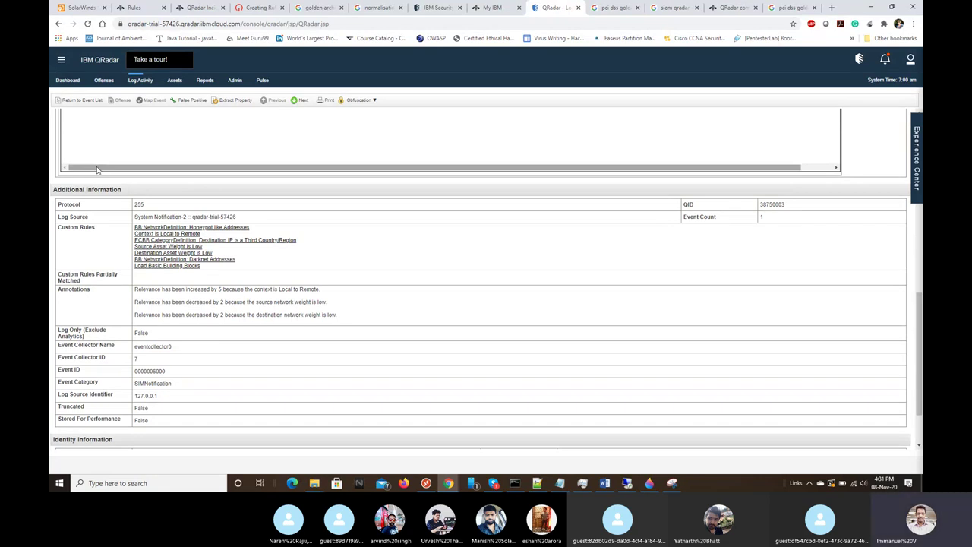
scroll(176, 371, "down", 2)
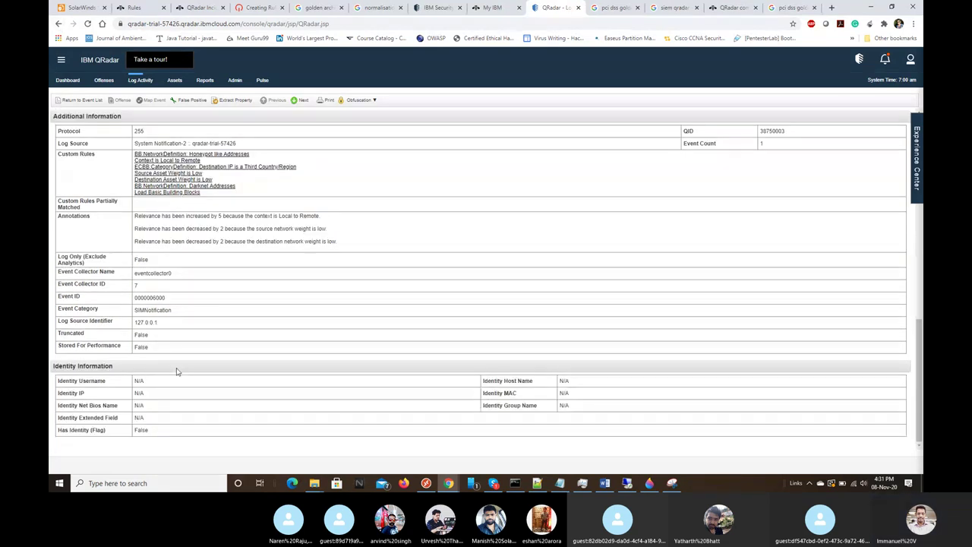
scroll(176, 371, "up", 10)
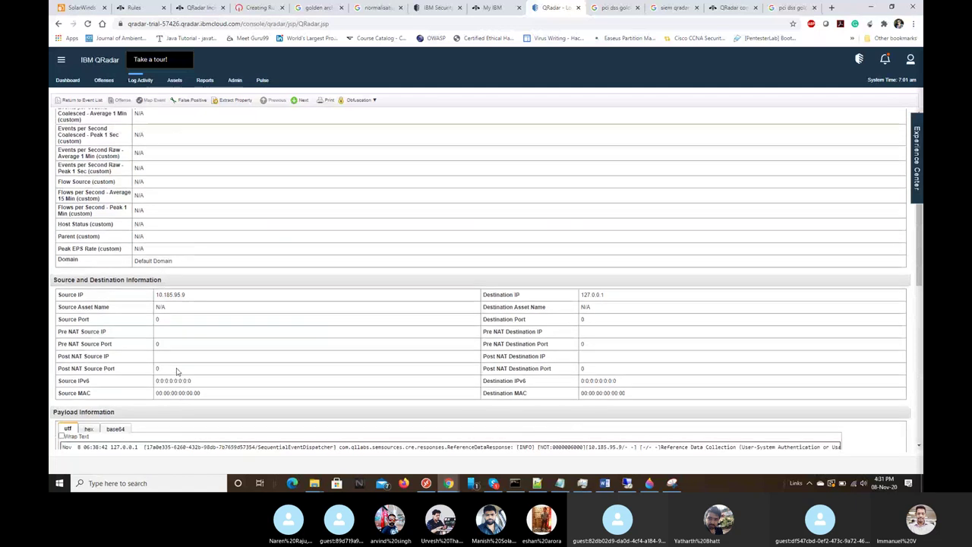
scroll(176, 372, "up", 3)
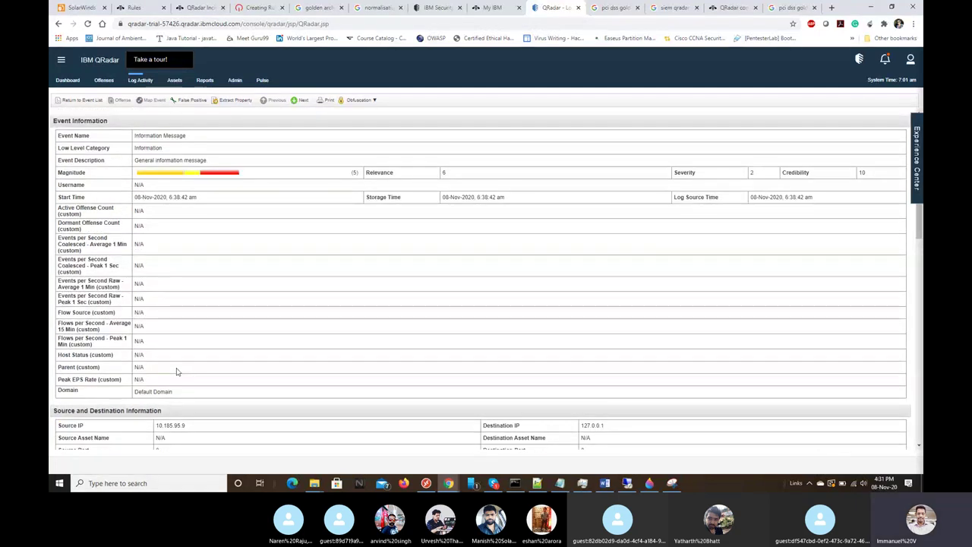
left_click(60, 25)
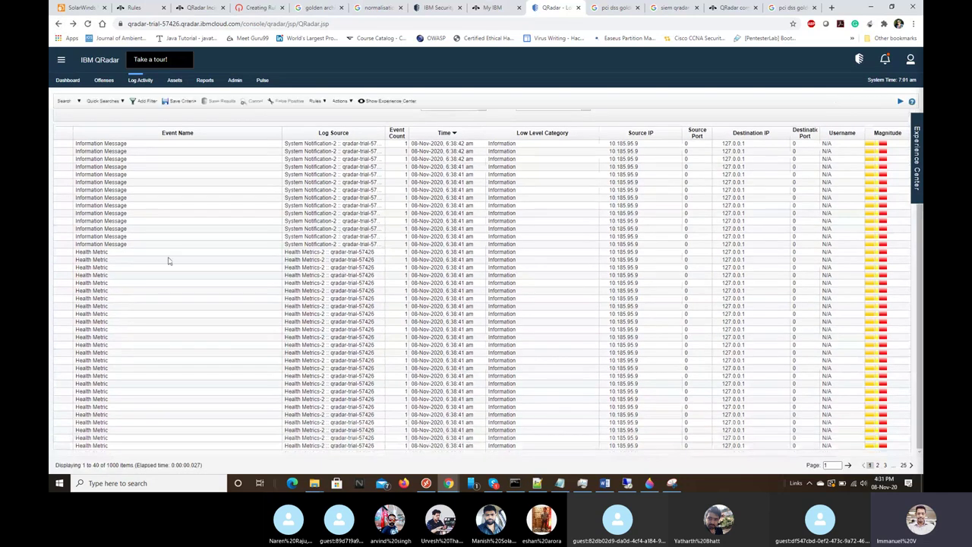
Review the last Information Message event's details down to its matched custom rules and annotations
double_click(165, 246)
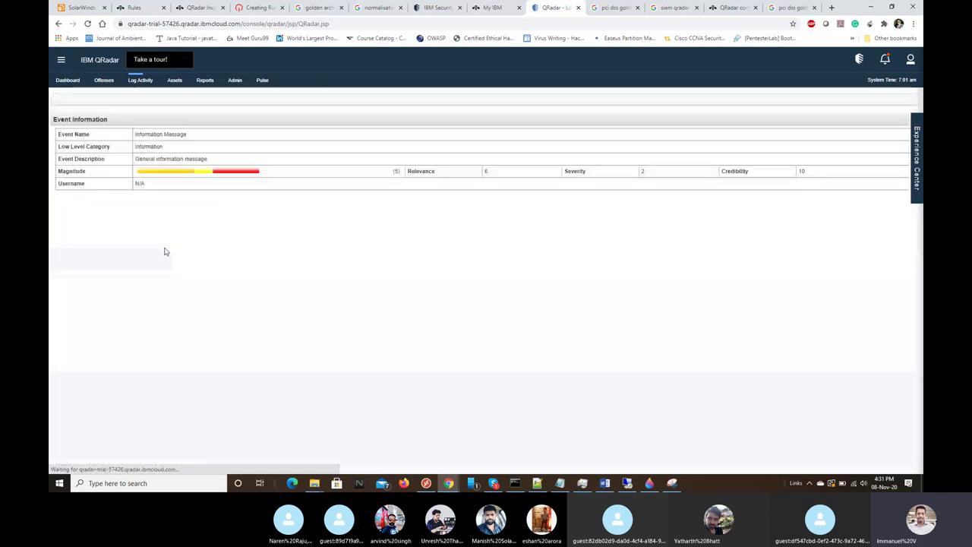
scroll(165, 251, "down", 6)
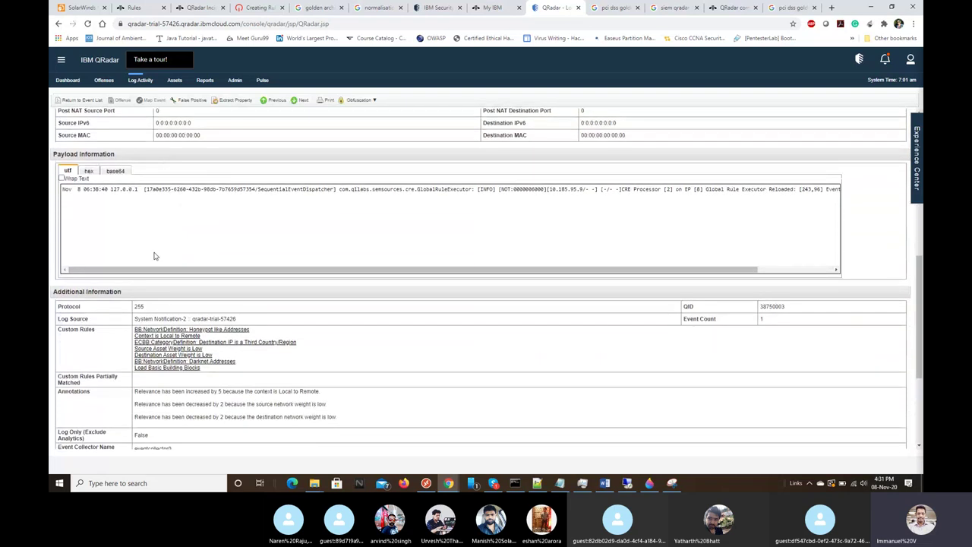
scroll(154, 256, "down", 2)
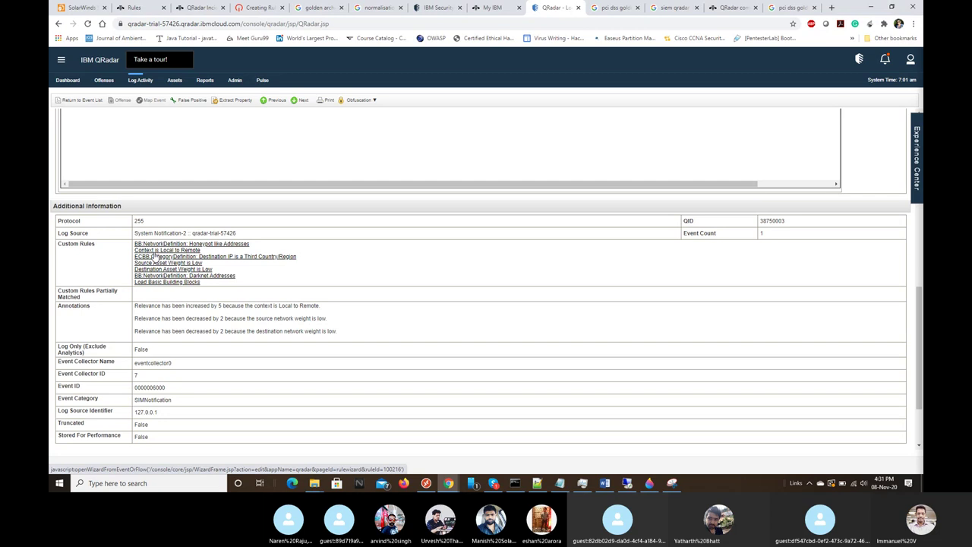
Back on the QRadar components page, read the Event Processor, QFlow Collector and Flow Processor sections
left_click(730, 9)
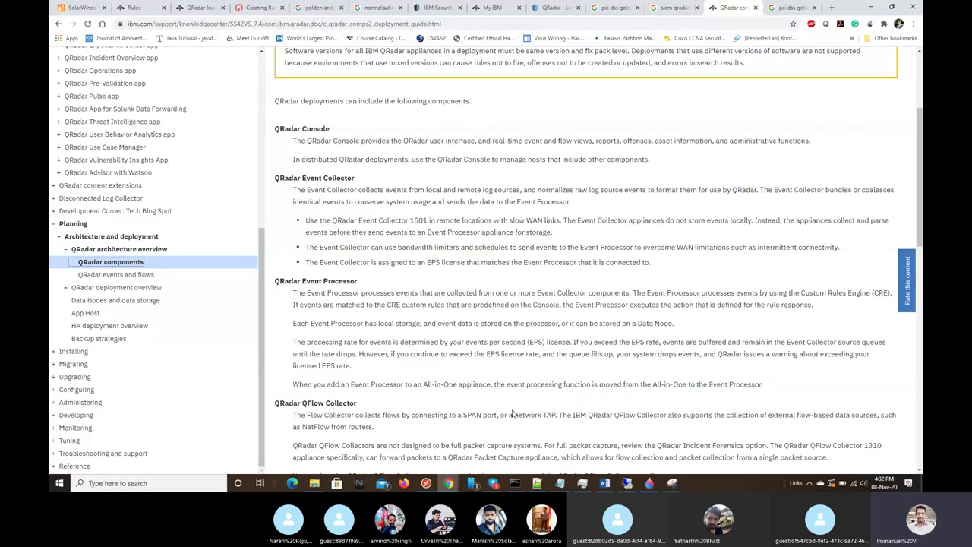
scroll(513, 414, "down", 1)
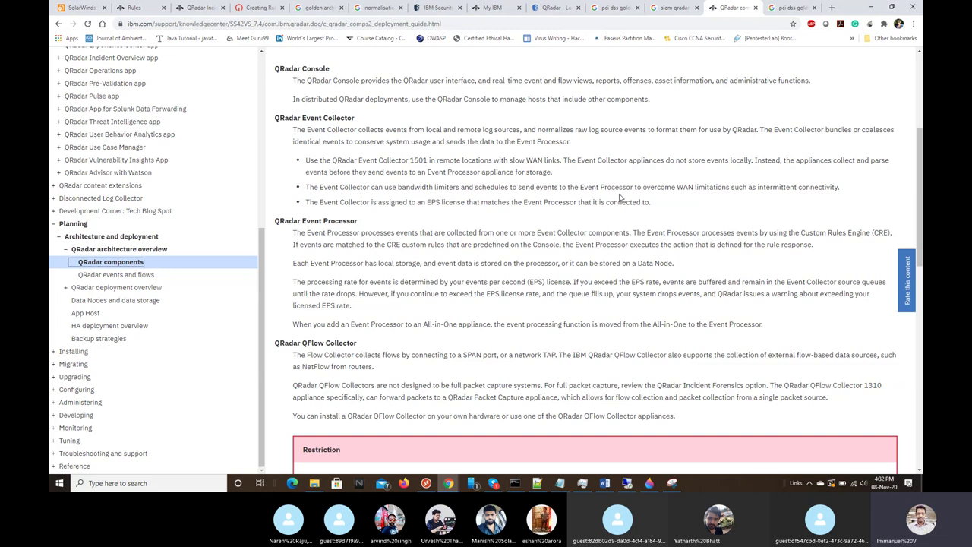
scroll(619, 196, "down", 1)
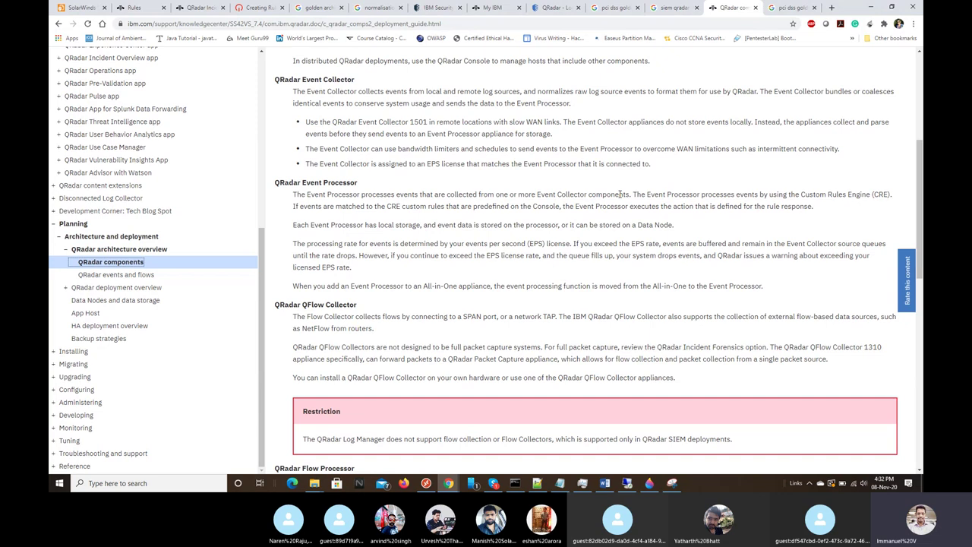
scroll(620, 195, "down", 1)
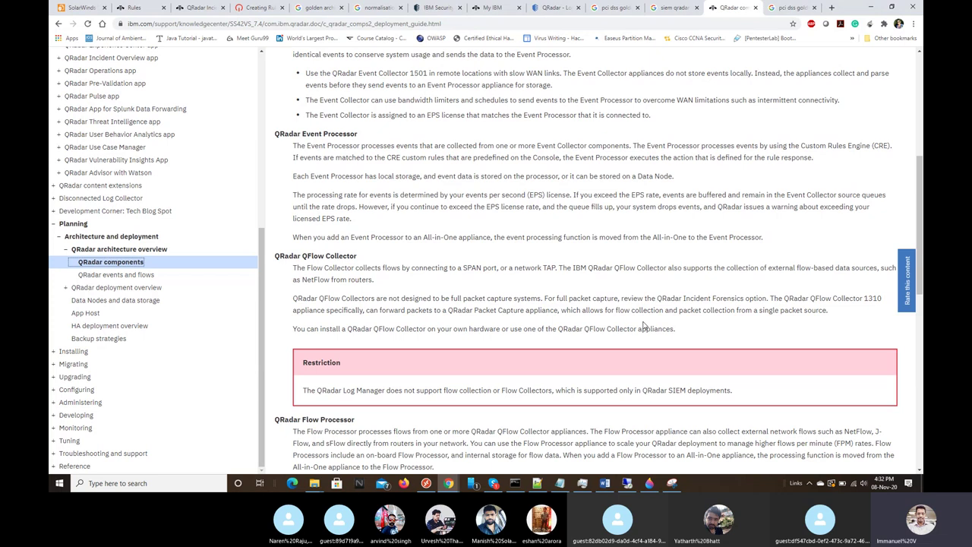
scroll(644, 326, "down", 1)
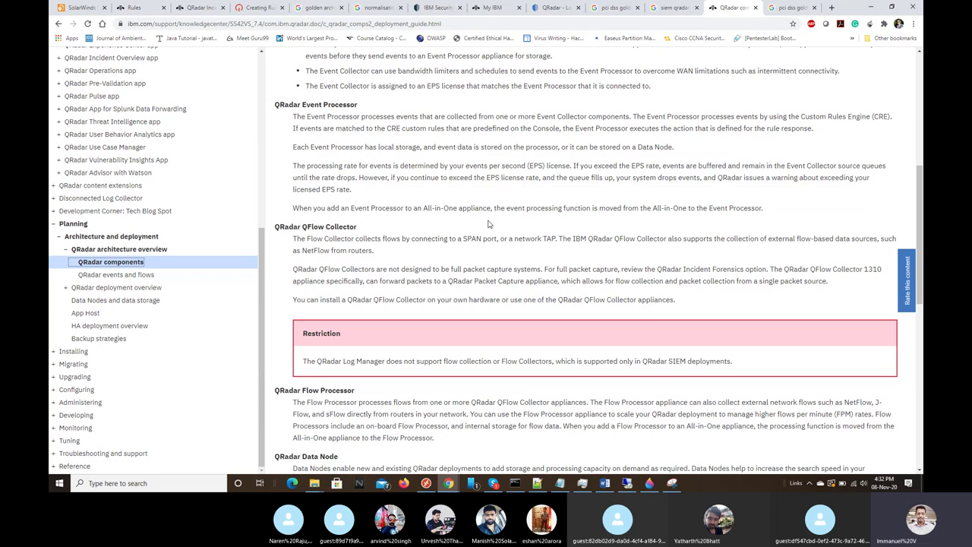
scroll(401, 280, "down", 2)
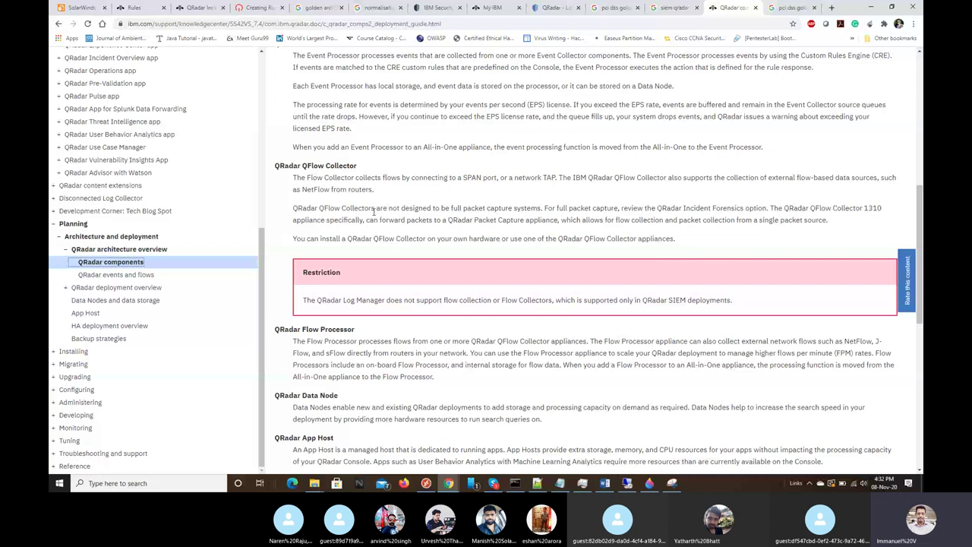
scroll(436, 334, "down", 3)
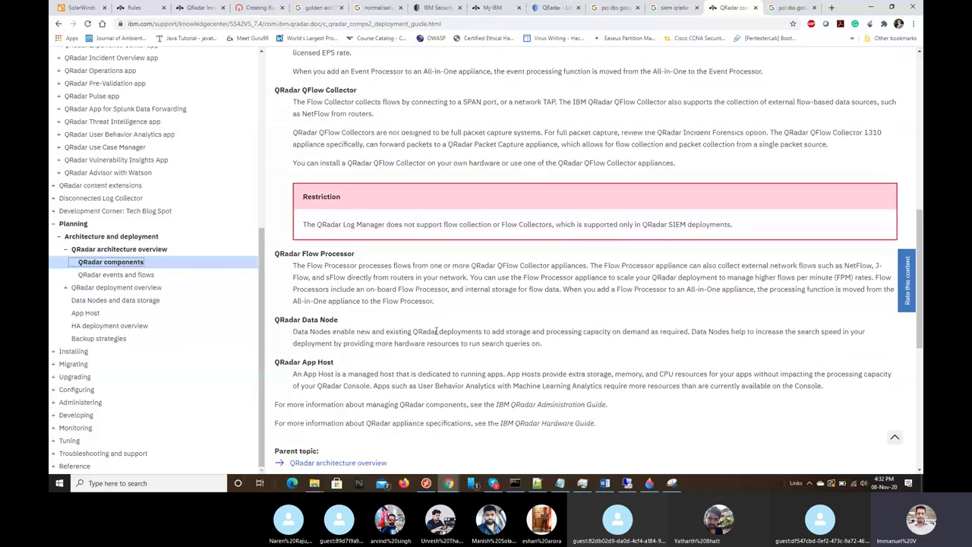
scroll(436, 331, "down", 3)
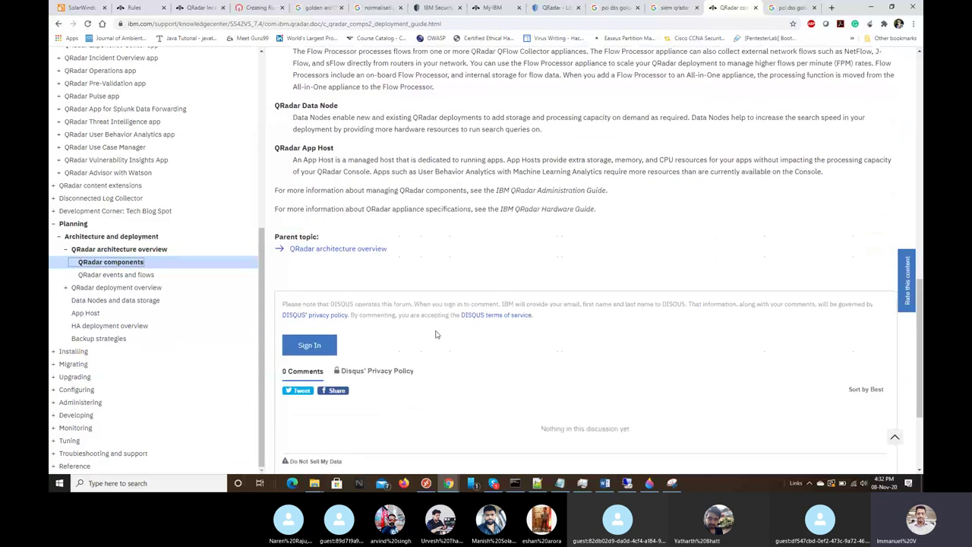
scroll(437, 334, "up", 5)
scroll(436, 334, "up", 1)
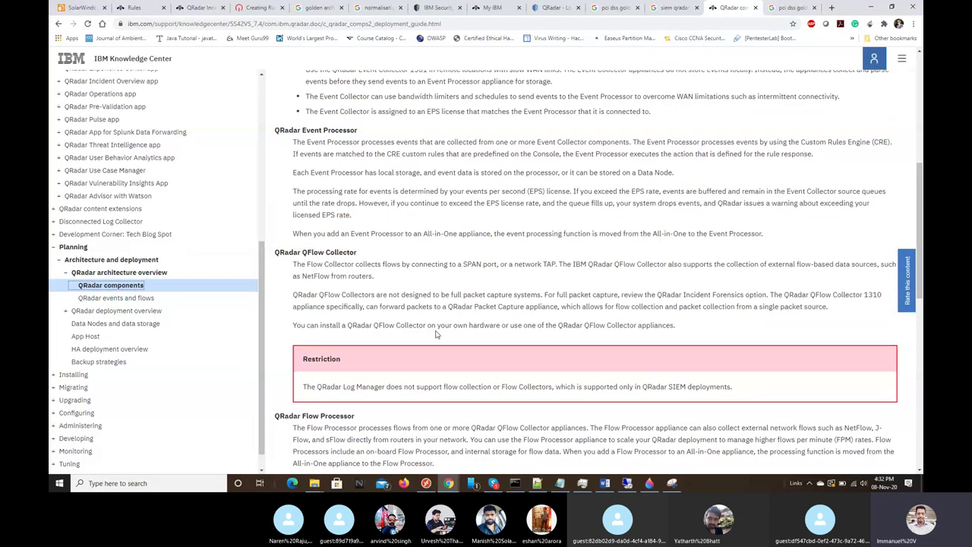